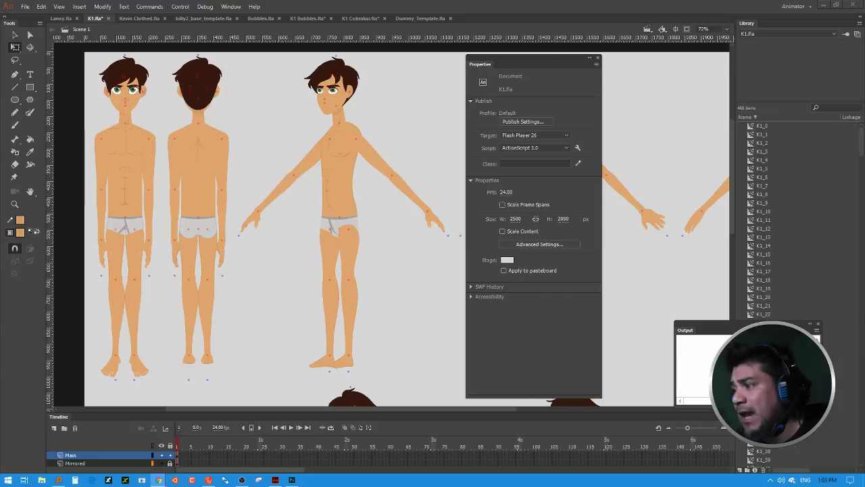
# Step: Close the floating document properties and examine the character's front, back and three-quarter views and their pivots
pyautogui.click(597, 58)
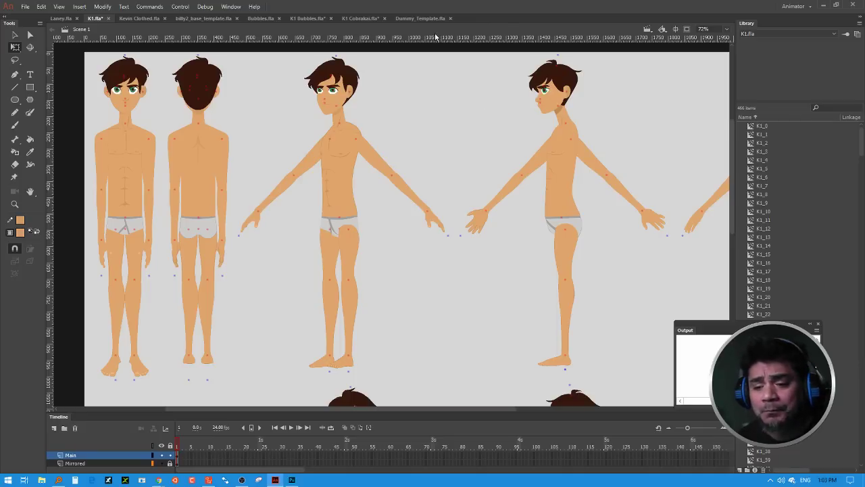
pyautogui.moveTo(275, 120); pyautogui.dragTo(359, 129)
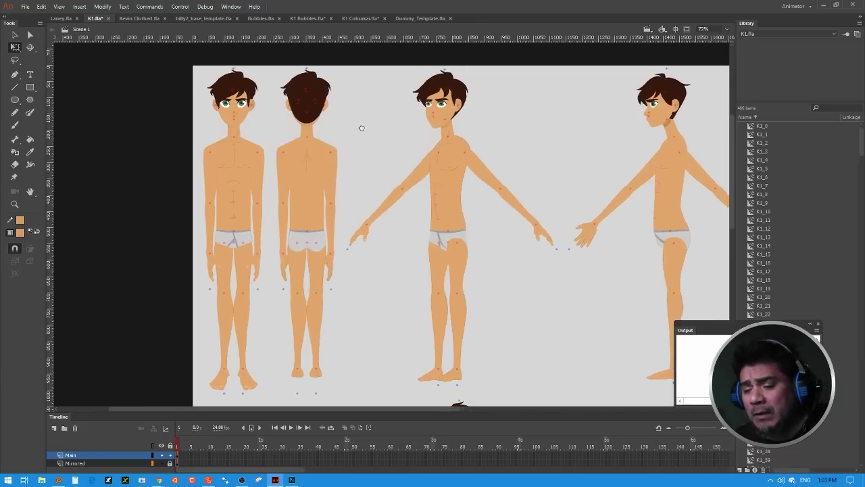
pyautogui.hotkey('ctrl', '=')
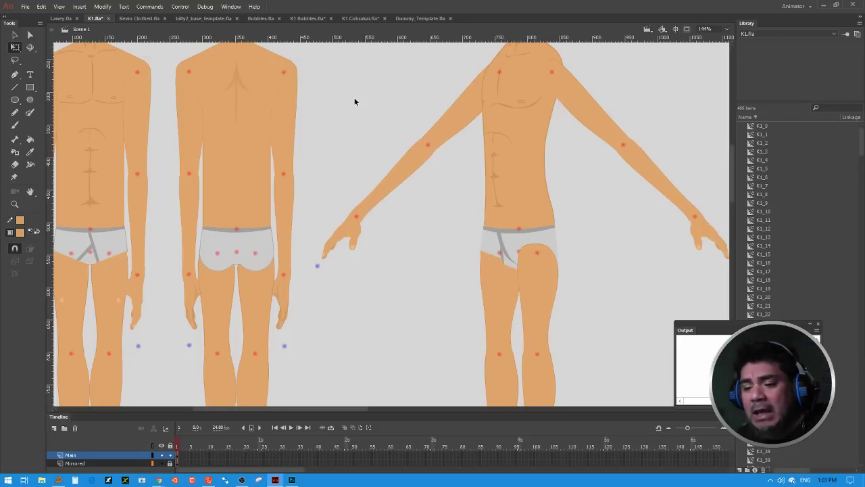
pyautogui.hotkey('alt', 'Tab')
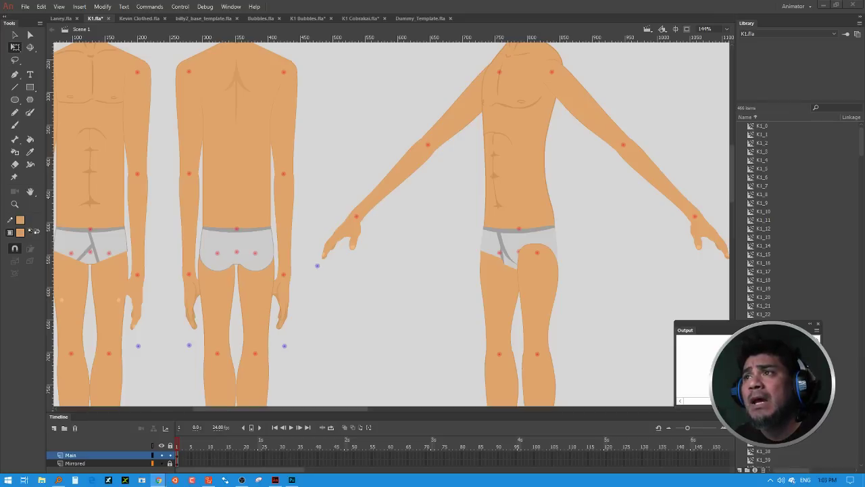
pyautogui.scroll(4, 512, 145)
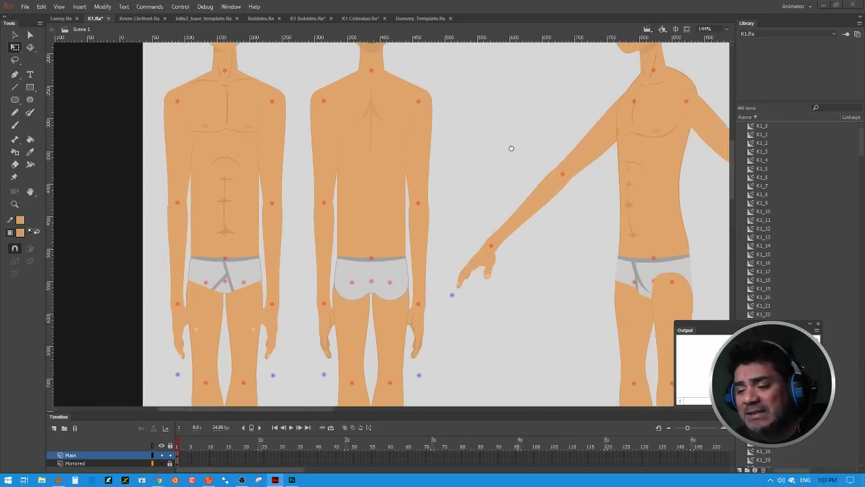
pyautogui.scroll(2, 487, 261)
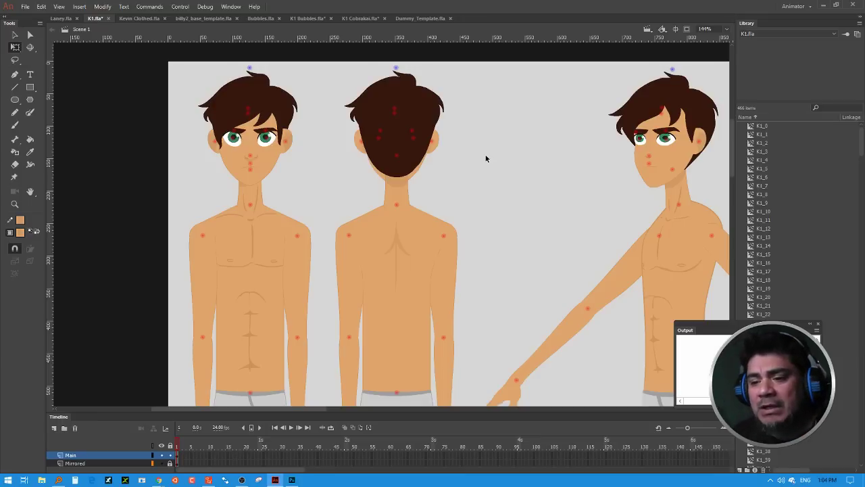
# Step: Show the document properties again and move them slightly lower over the stage
pyautogui.click(231, 6)
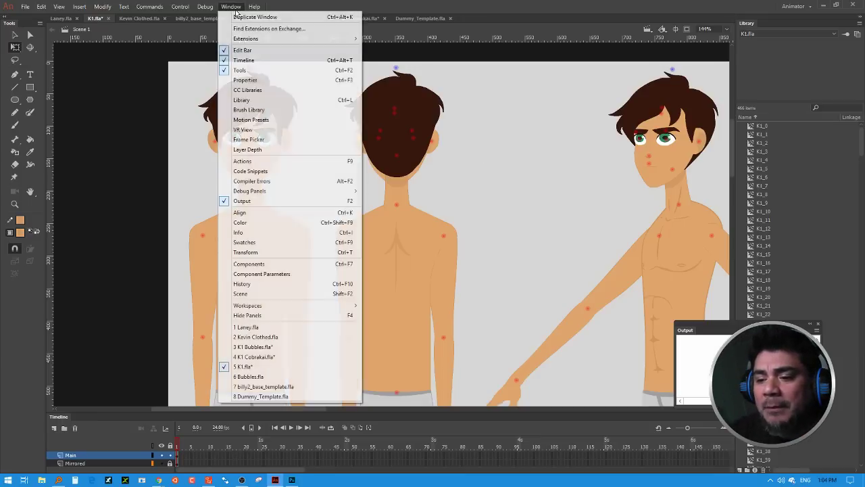
pyautogui.click(267, 82)
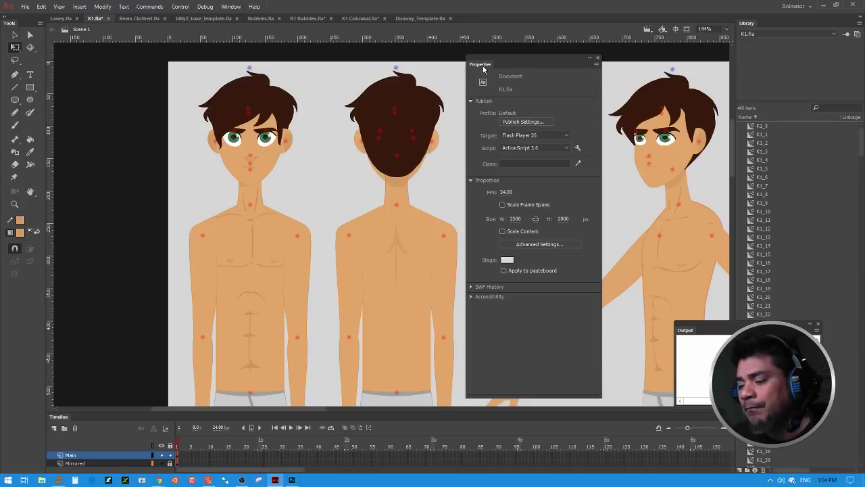
pyautogui.moveTo(484, 67); pyautogui.dragTo(491, 93)
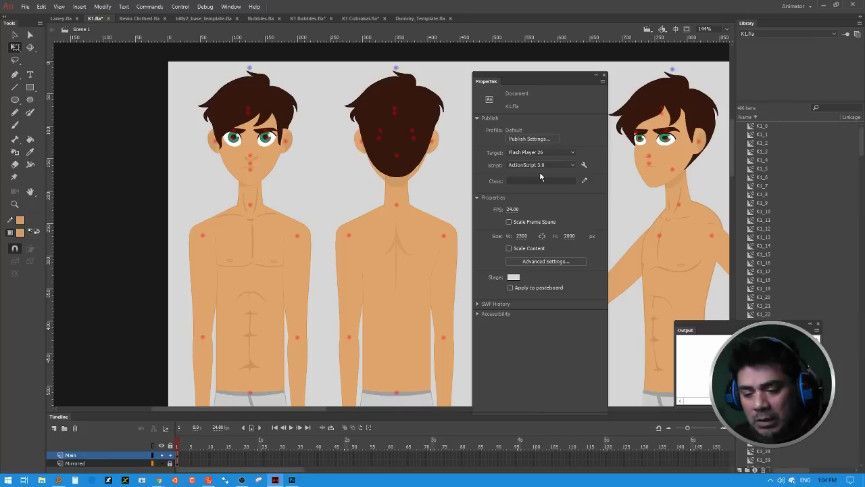
# Step: Select the front view's left eye, collapse its Color Effect and Filters properties, and highlight its instance name
pyautogui.click(263, 143)
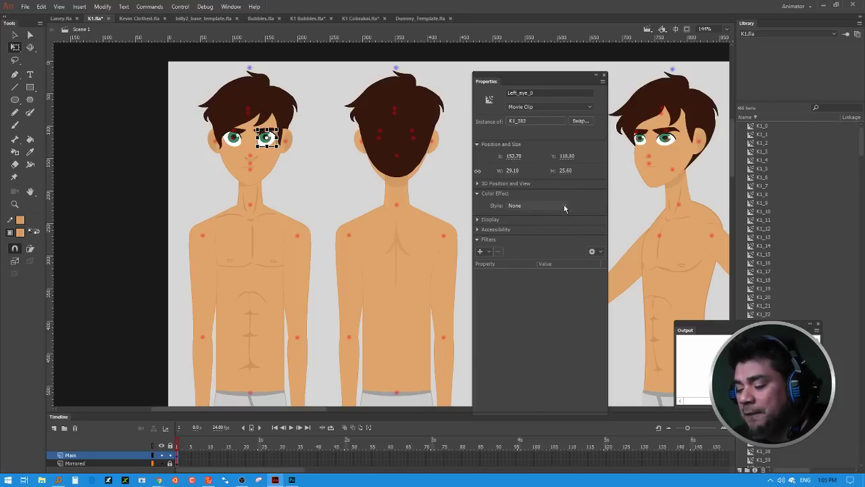
pyautogui.click(478, 194)
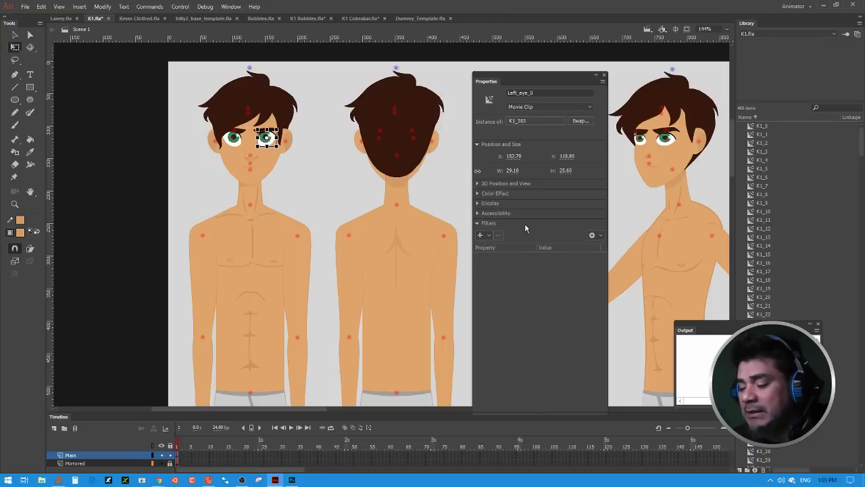
pyautogui.click(480, 224)
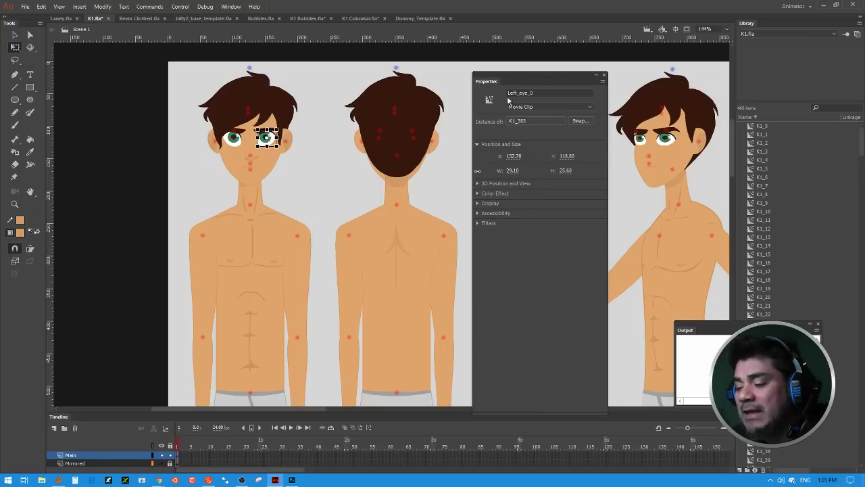
pyautogui.click(539, 92)
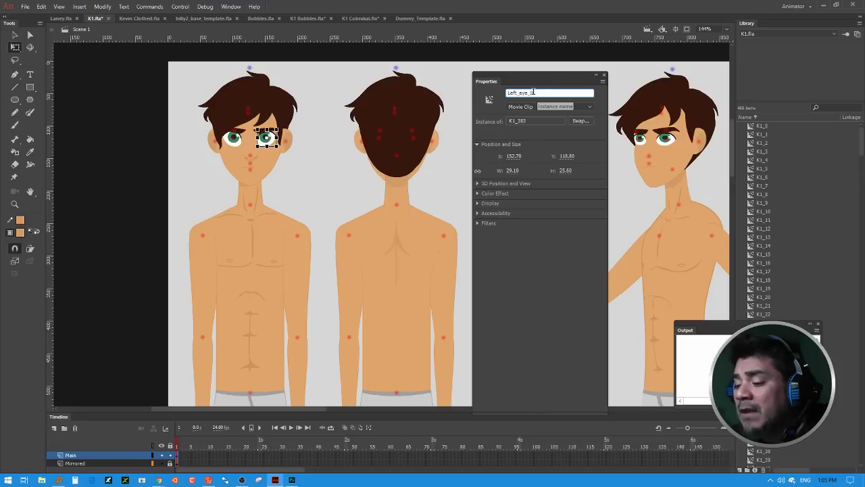
pyautogui.moveTo(539, 92); pyautogui.dragTo(506, 92)
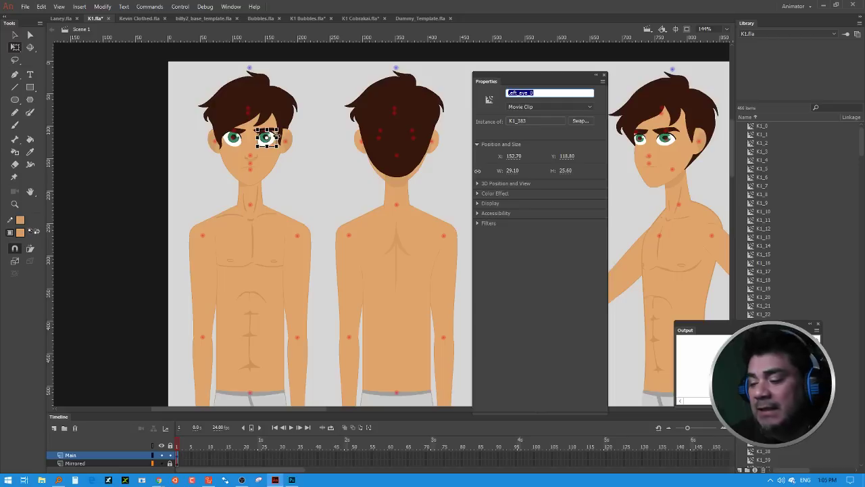
pyautogui.moveTo(537, 93); pyautogui.dragTo(506, 95)
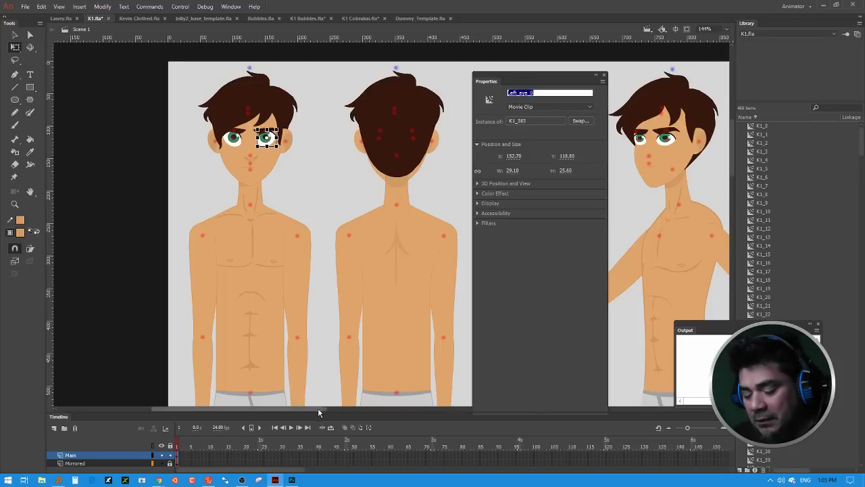
# Step: Check the instance name of the left eye in the three-quarter view
pyautogui.moveTo(332, 408); pyautogui.dragTo(419, 409)
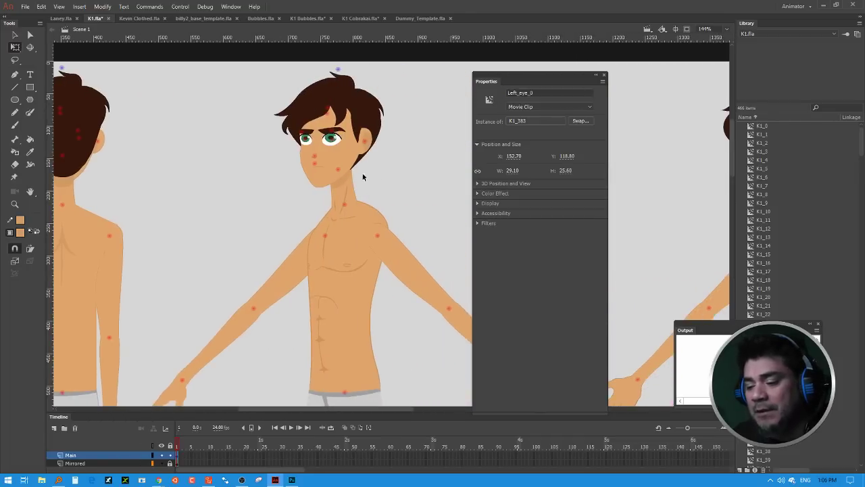
pyautogui.click(333, 139)
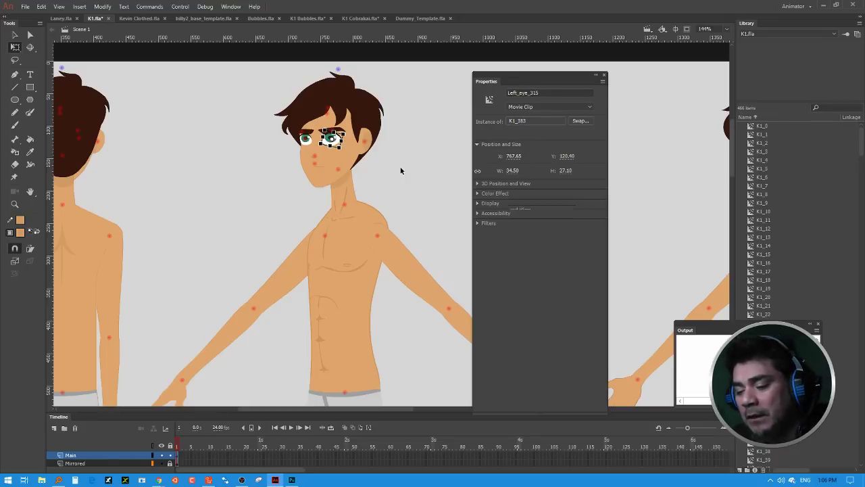
pyautogui.click(404, 185)
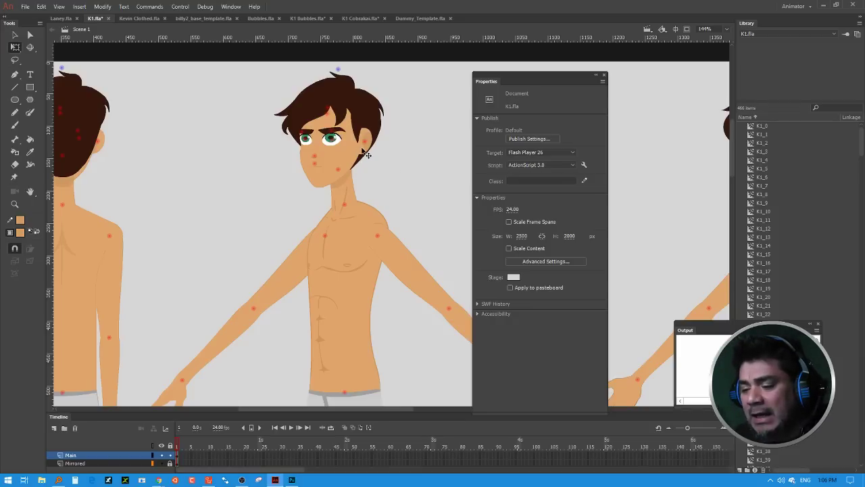
# Step: Inspect the instance name of the left brow on the three-quarter head
pyautogui.hotkey('ctrl', '=')
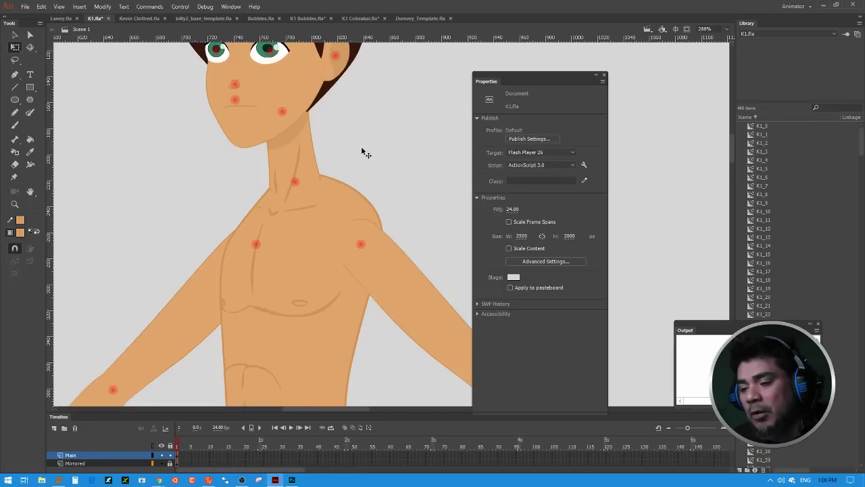
pyautogui.hotkey('ctrl', '=')
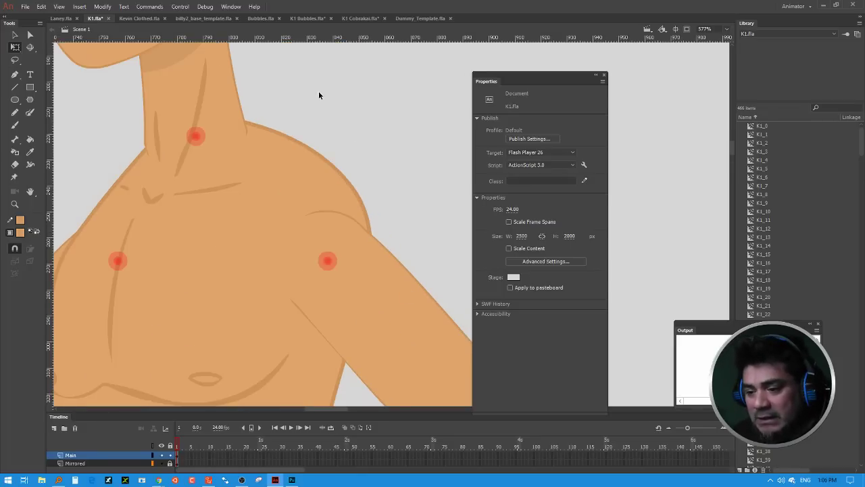
pyautogui.moveTo(307, 89); pyautogui.dragTo(390, 388)
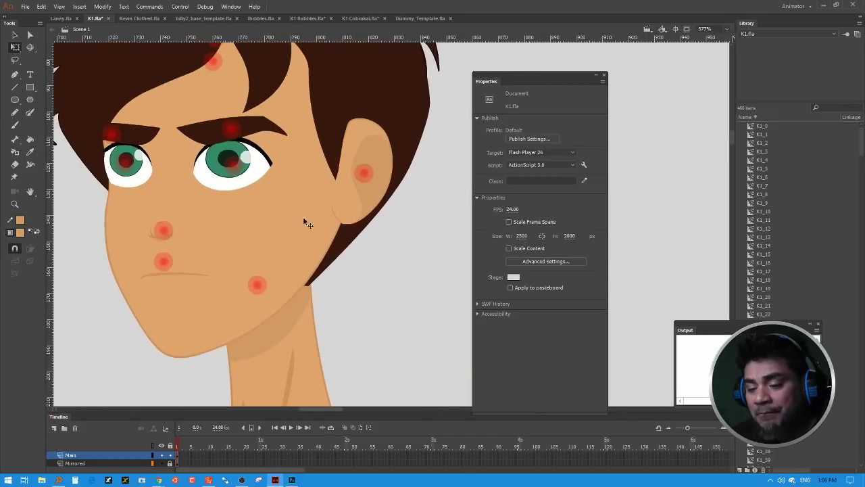
pyautogui.click(267, 130)
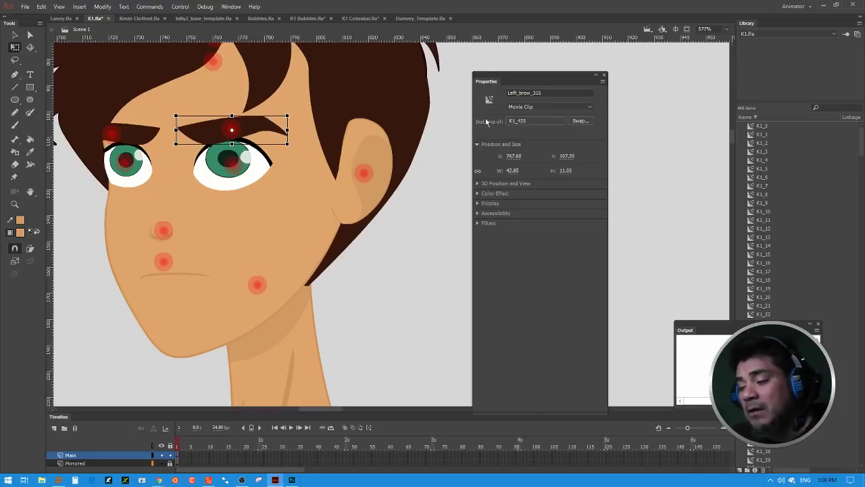
# Step: Try moving the left brow's pivot to the inner end of the brow, and undo the move
pyautogui.click(240, 129)
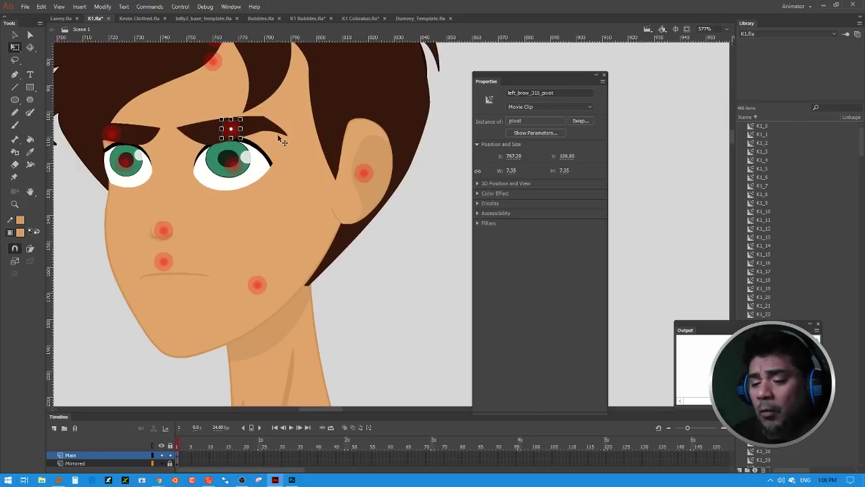
pyautogui.moveTo(230, 128); pyautogui.dragTo(202, 135)
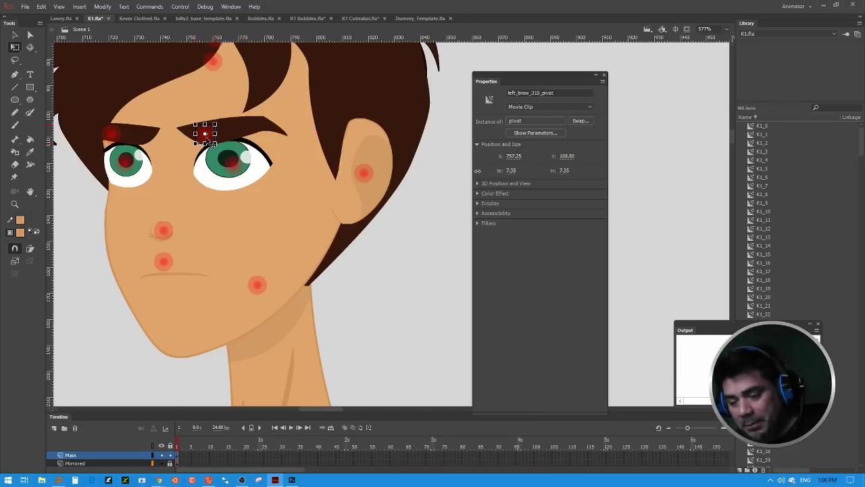
pyautogui.hotkey('ctrl', 'z')
# Step: Compare the instance name of the three-quarter left brow with that of its pivot, highlighting each name
pyautogui.click(208, 141)
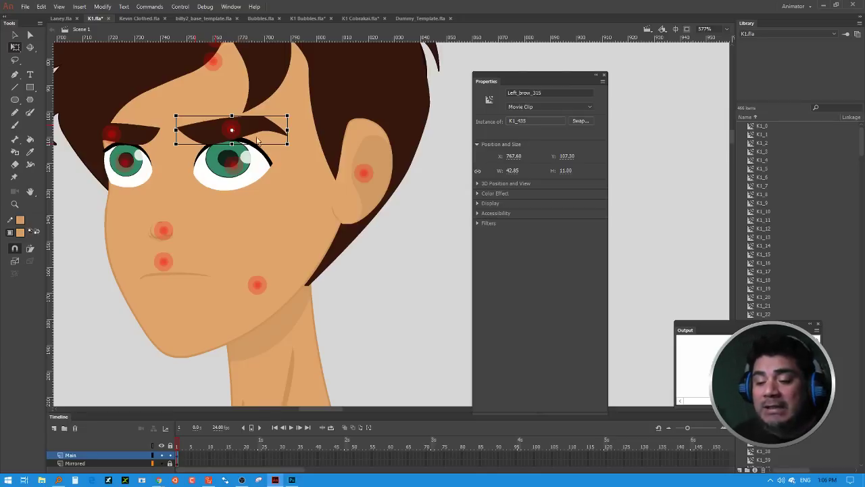
pyautogui.click(237, 130)
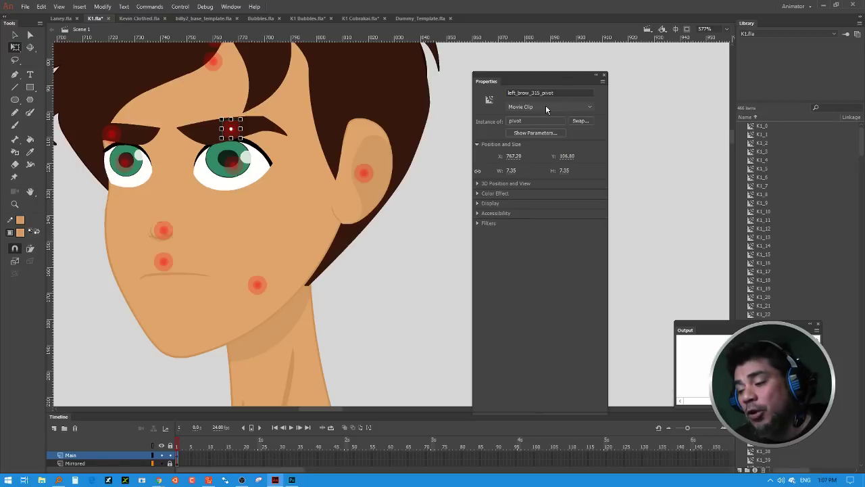
pyautogui.click(559, 91)
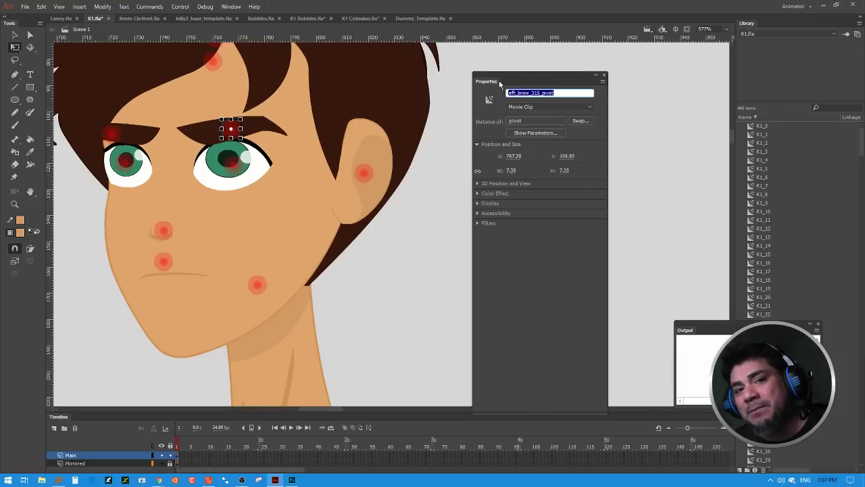
pyautogui.click(267, 130)
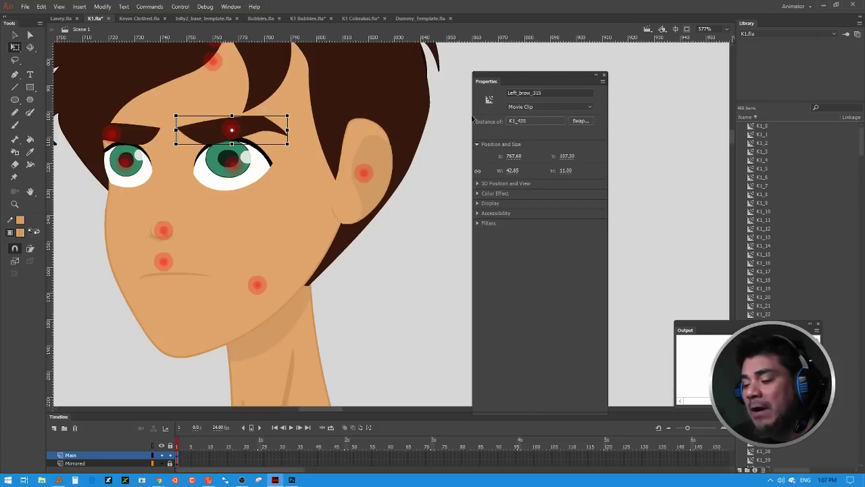
pyautogui.moveTo(545, 93); pyautogui.dragTo(509, 89)
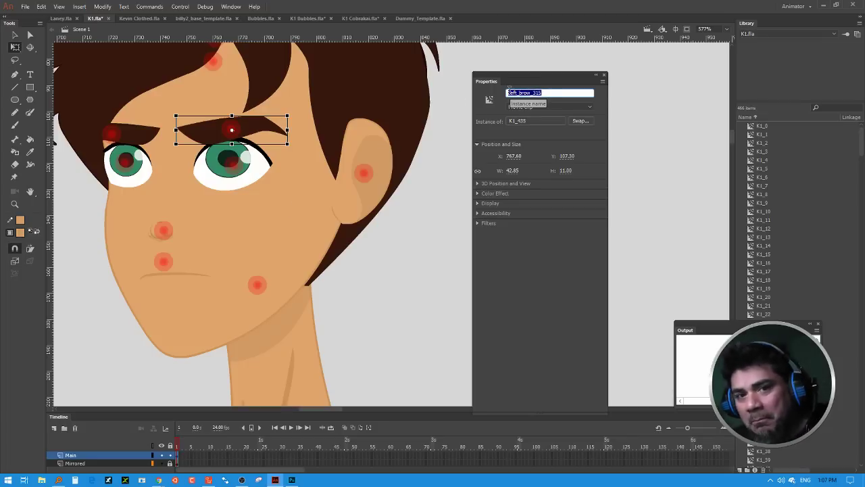
pyautogui.click(509, 92)
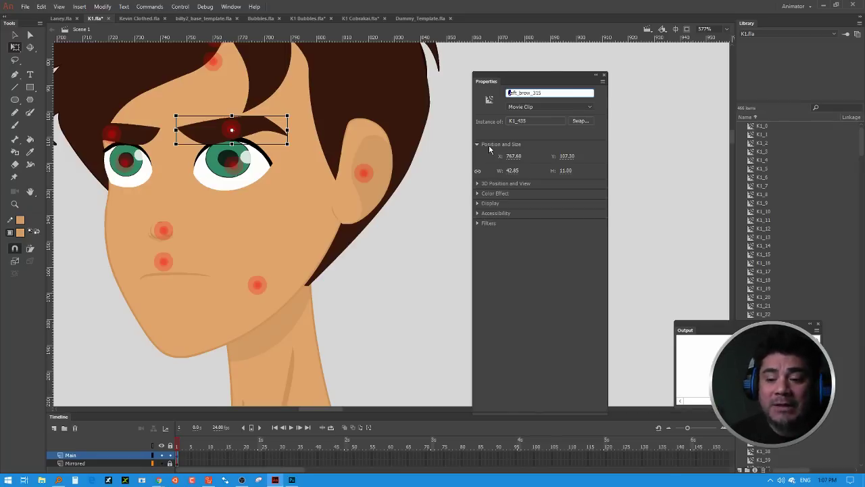
# Step: Move the three-quarter face's pivot from the jaw onto the upper neck, at about X 789, Y 185
pyautogui.click(391, 248)
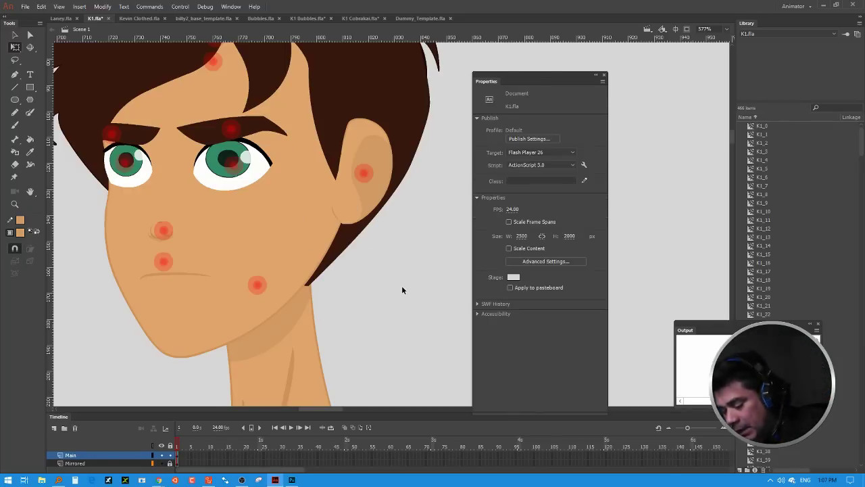
pyautogui.hotkey('ctrl', '-')
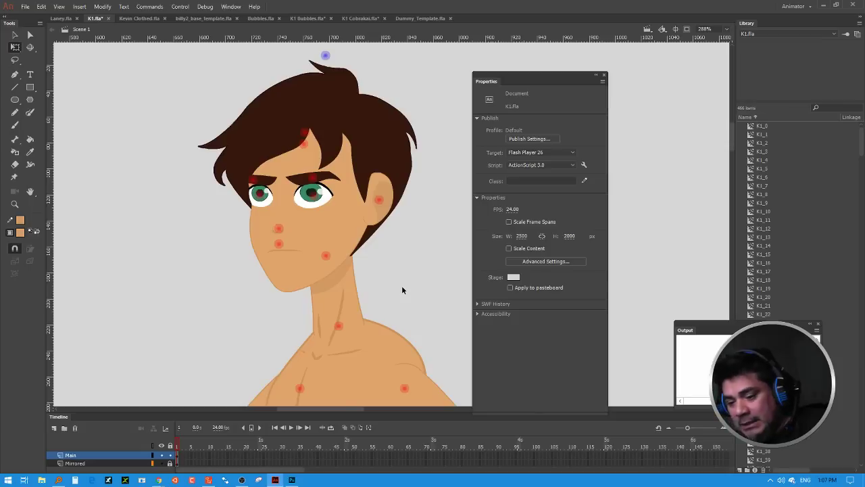
pyautogui.click(328, 258)
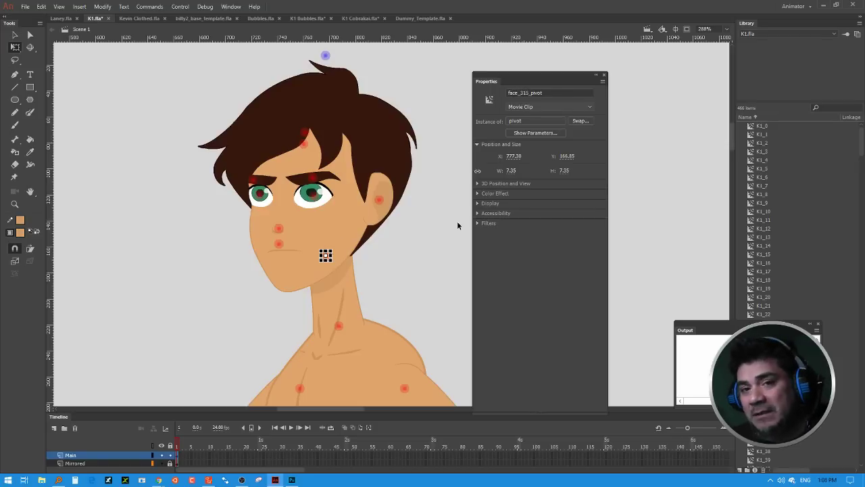
pyautogui.click(378, 251)
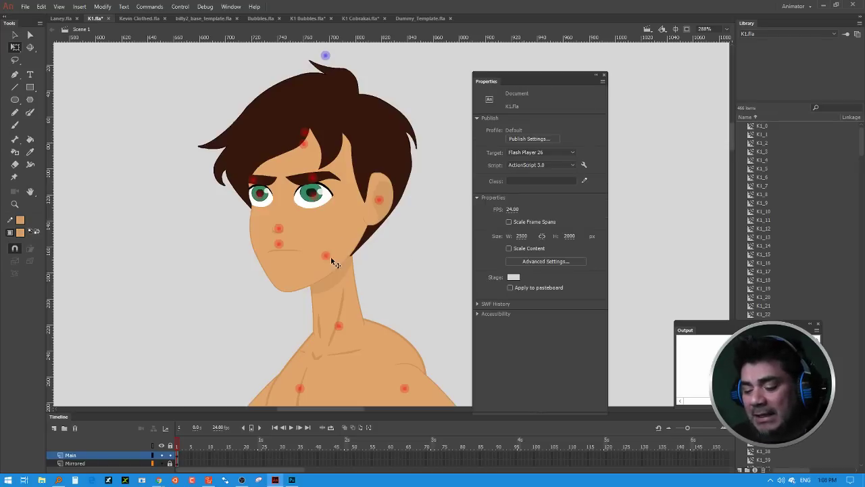
pyautogui.moveTo(342, 278); pyautogui.dragTo(340, 279)
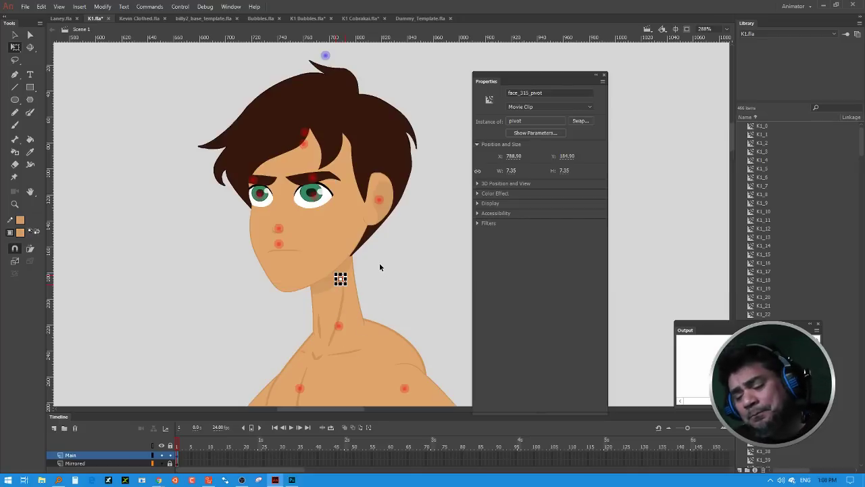
# Step: Compare the face pivot's placement on the front-view head with that on the three-quarter head
pyautogui.click(349, 236)
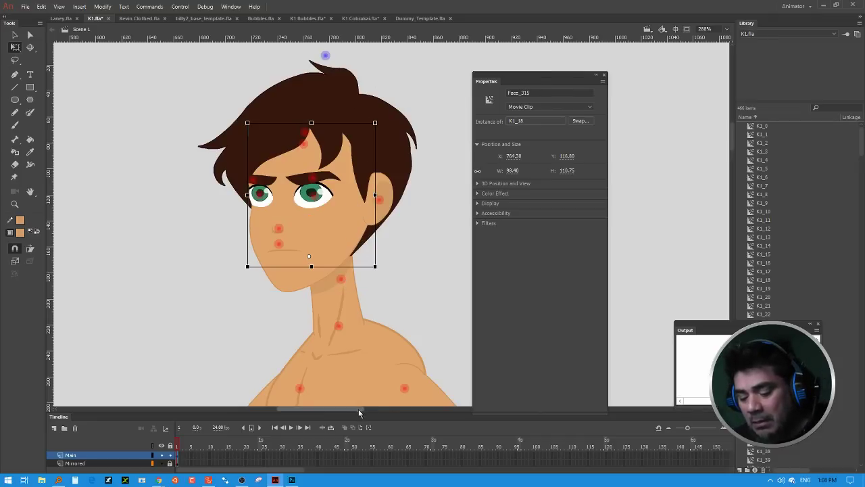
pyautogui.moveTo(358, 409); pyautogui.dragTo(269, 404)
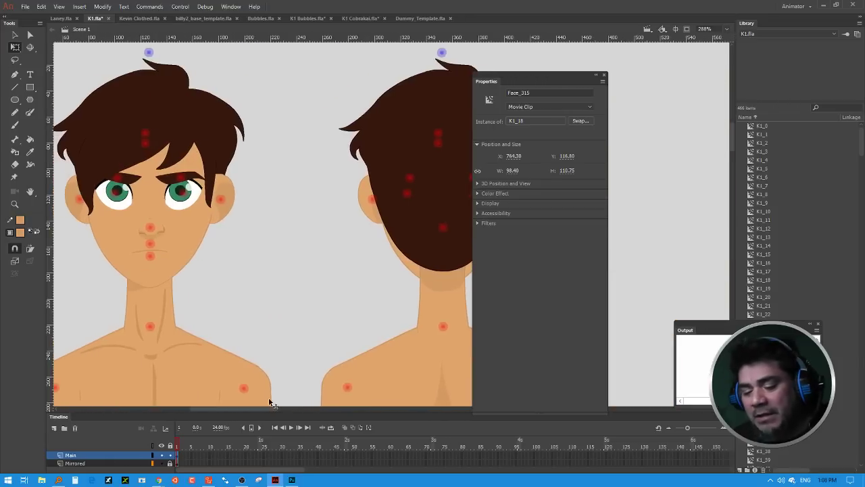
pyautogui.click(150, 255)
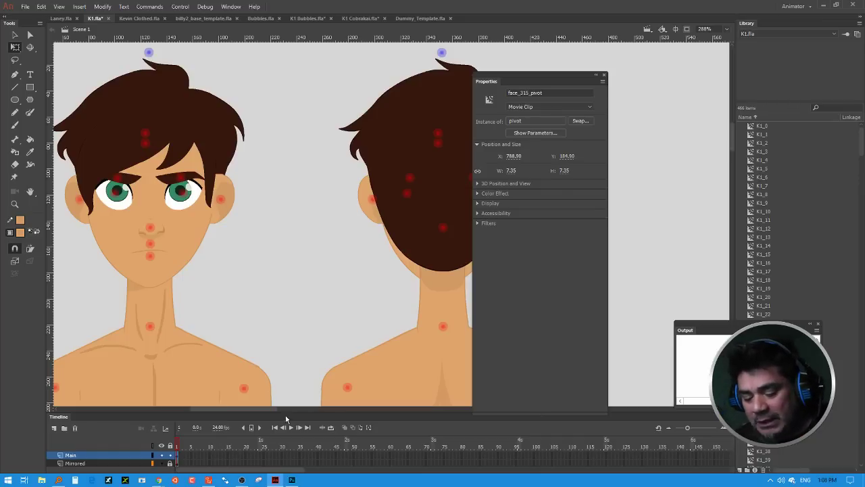
pyautogui.moveTo(274, 410); pyautogui.dragTo(381, 409)
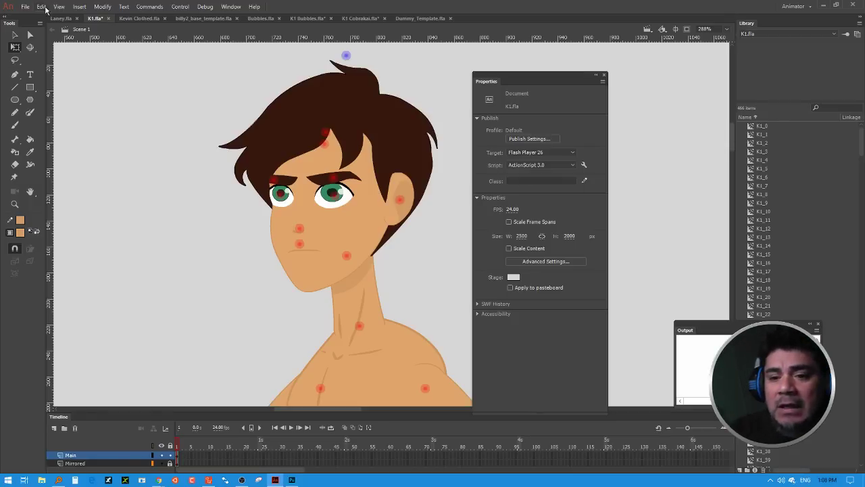
# Step: Create a new Full HD character animation document, 1920 x 1080, with ActionScript 3.0 as the platform type
pyautogui.click(24, 7)
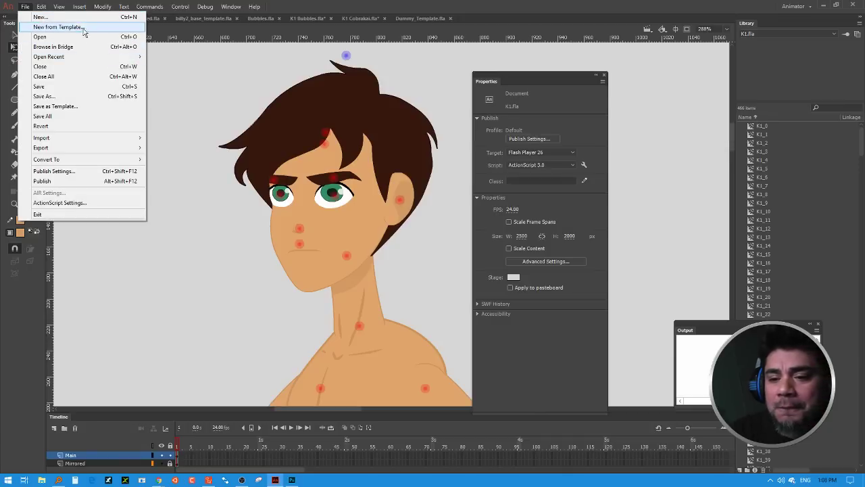
pyautogui.press('Escape')
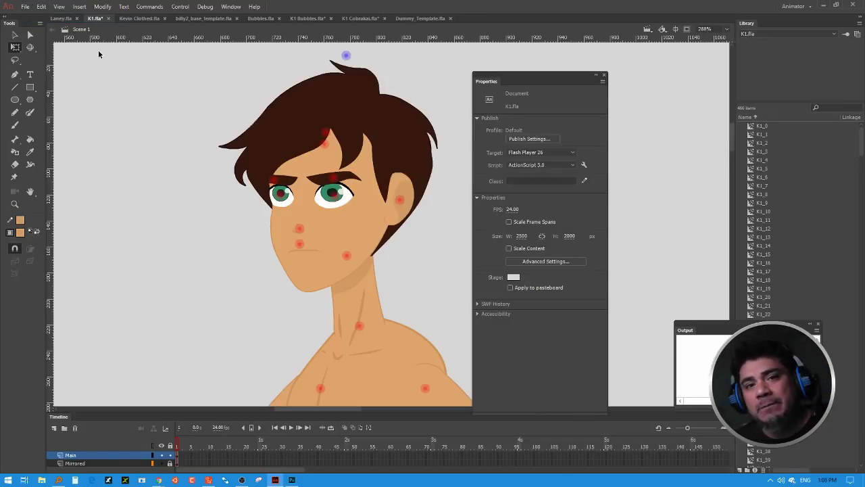
pyautogui.hotkey('ctrl', 'Return')
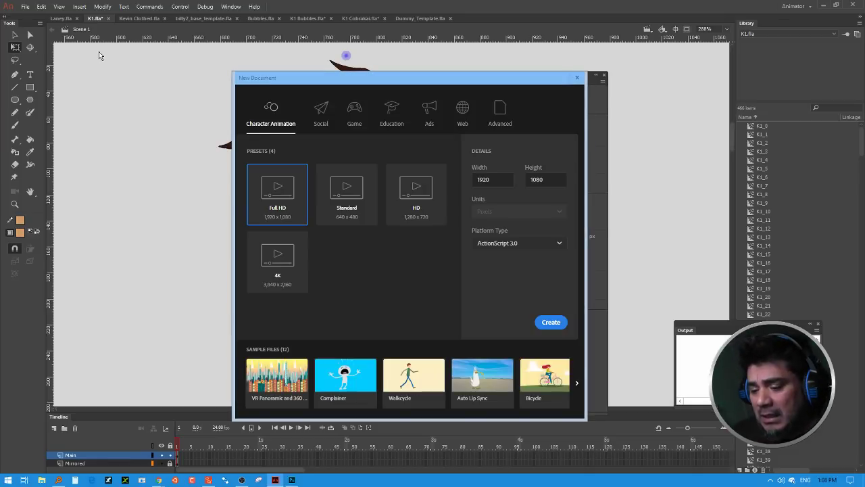
pyautogui.click(556, 322)
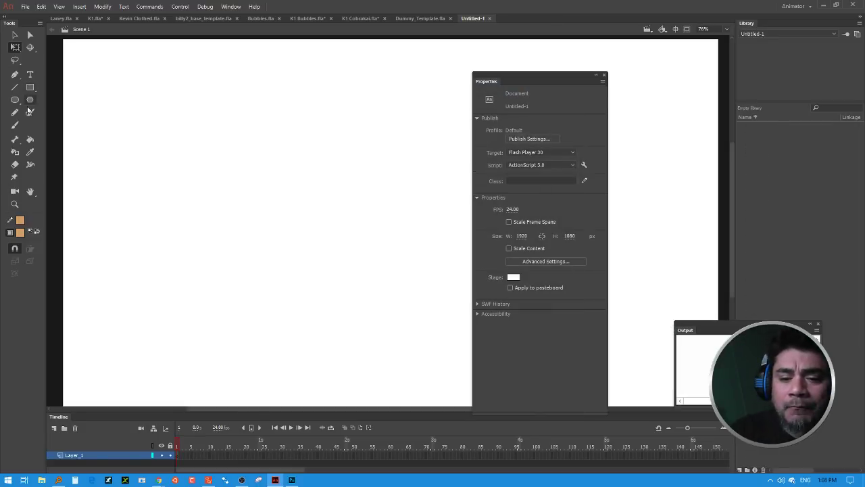
# Step: Paint a round smiley face with two eyes, a mouth and a dot nose on the stage, using the Brush tool
pyautogui.click(15, 125)
pyautogui.moveTo(247, 143)
pyautogui.mouseDown()
pyautogui.moveTo(215, 175)
pyautogui.moveTo(232, 209)
pyautogui.moveTo(280, 201)
pyautogui.moveTo(281, 159)
pyautogui.moveTo(259, 144)
pyautogui.moveTo(237, 161)
pyautogui.mouseUp()
pyautogui.moveTo(256, 161); pyautogui.dragTo(266, 183)
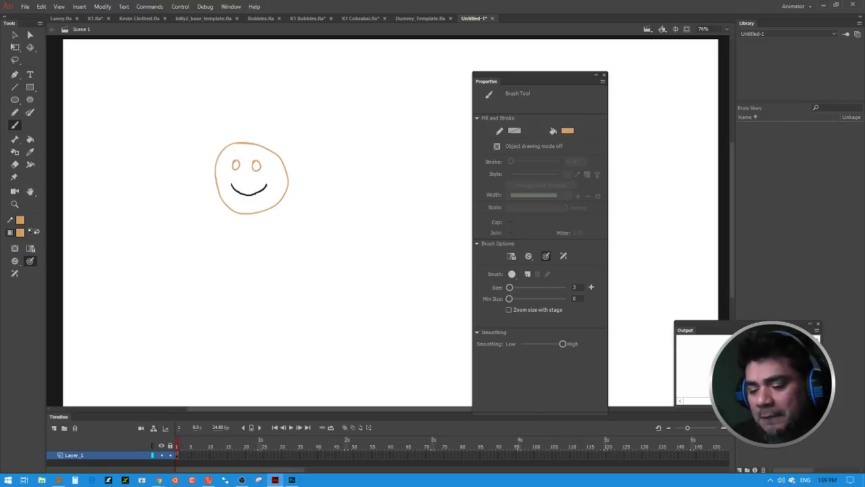
pyautogui.click(244, 177)
# Step: Fill the smiley's face and both eyes with blue, using the Paint Bucket
pyautogui.click(30, 138)
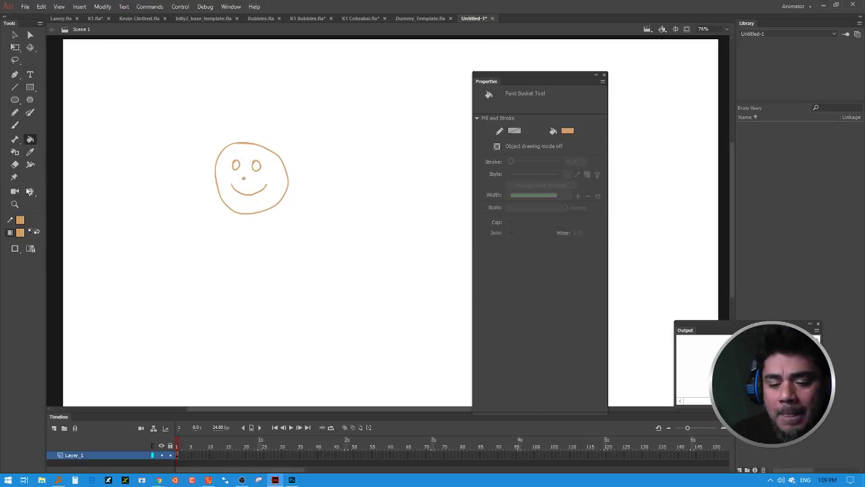
pyautogui.click(21, 232)
pyautogui.click(84, 284)
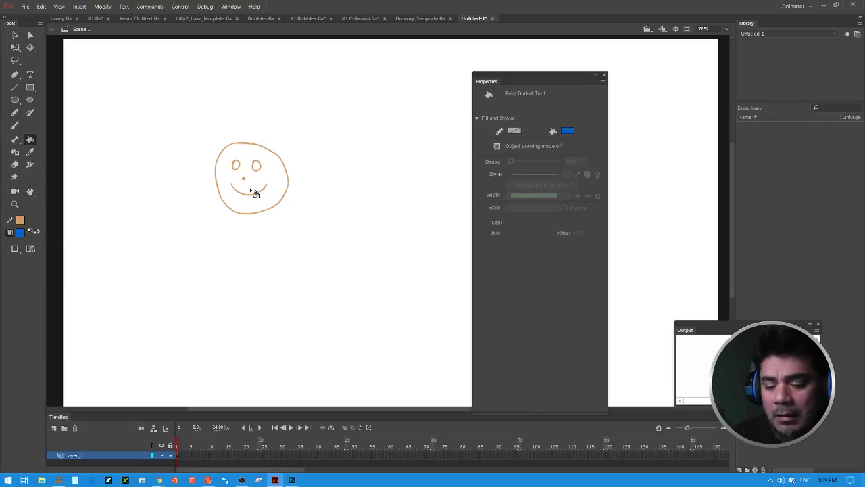
pyautogui.click(271, 181)
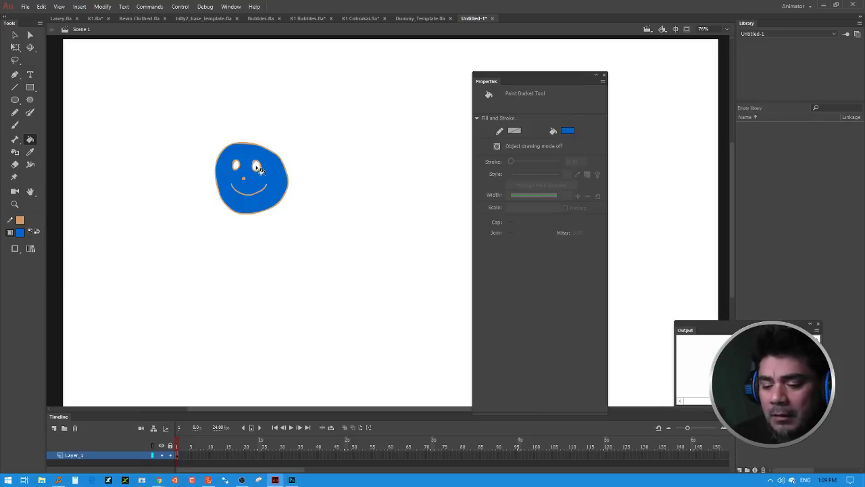
pyautogui.click(257, 167)
pyautogui.click(236, 165)
# Step: Convert the whole smiley drawing into a movie clip symbol named "face"
pyautogui.moveTo(184, 122); pyautogui.dragTo(333, 242)
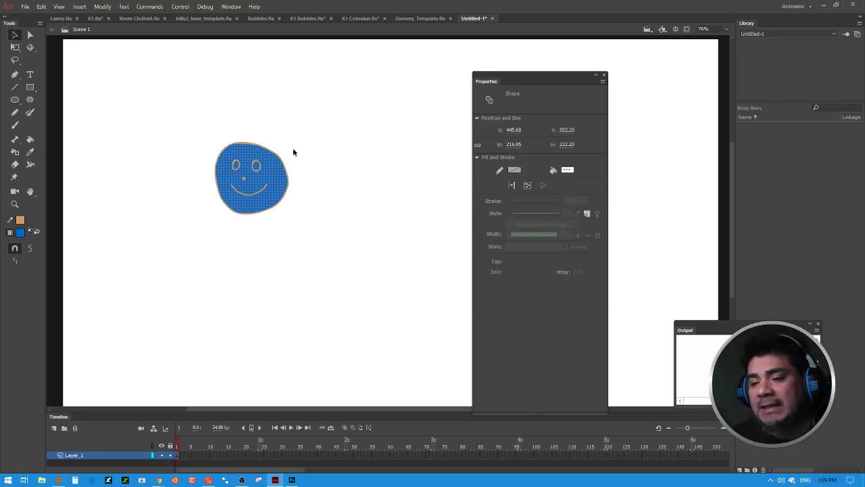
pyautogui.click(103, 7)
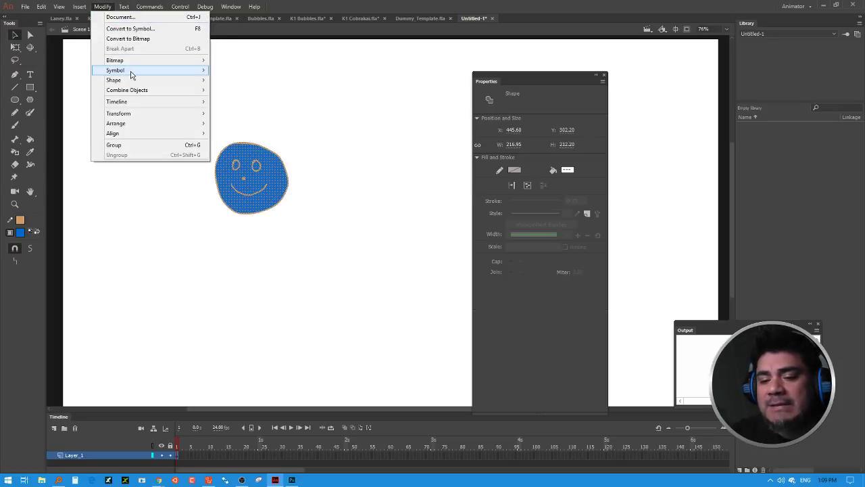
pyautogui.moveTo(162, 73)
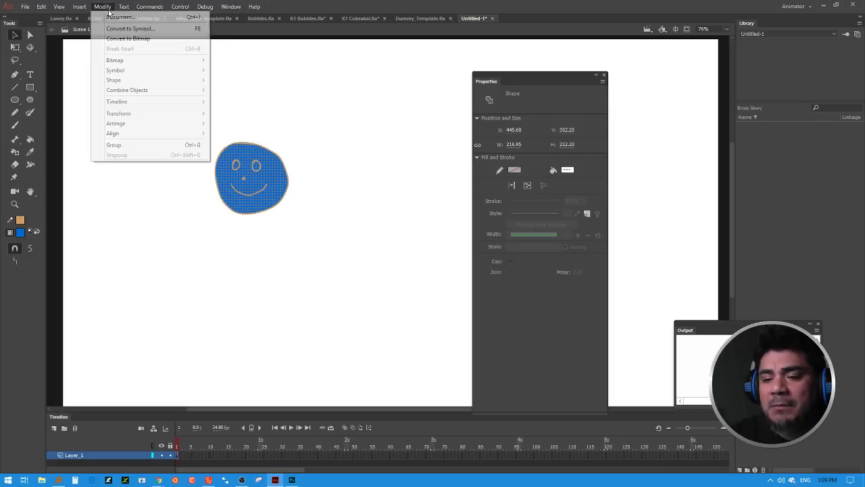
pyautogui.click(154, 29)
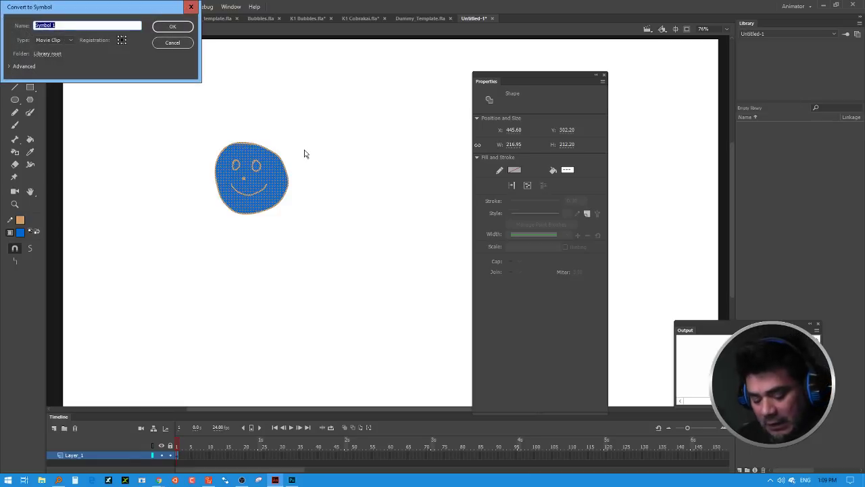
pyautogui.write('face')
pyautogui.click(184, 27)
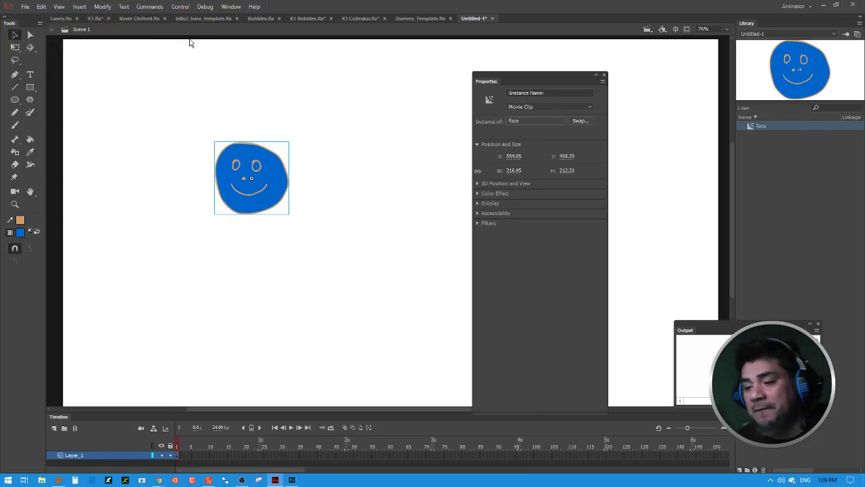
# Step: Undock the library beside the drawing and place two more instances of the face symbol on the stage
pyautogui.moveTo(755, 28); pyautogui.dragTo(369, 58)
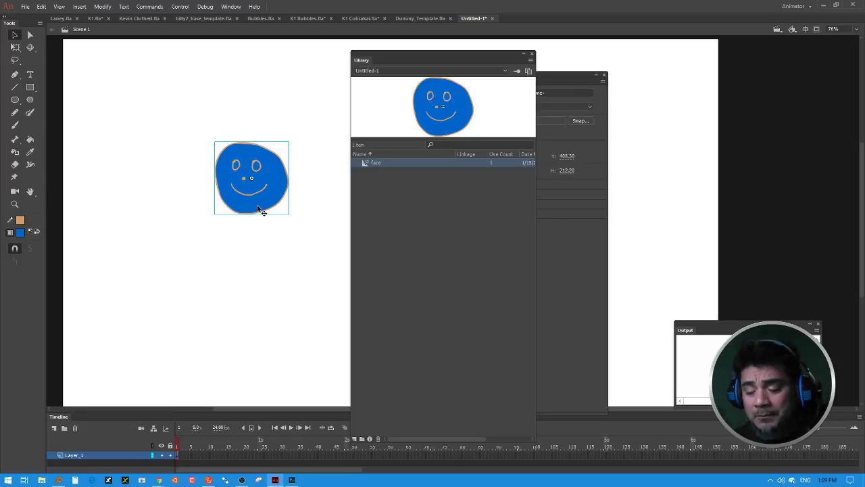
pyautogui.moveTo(365, 59); pyautogui.dragTo(424, 53)
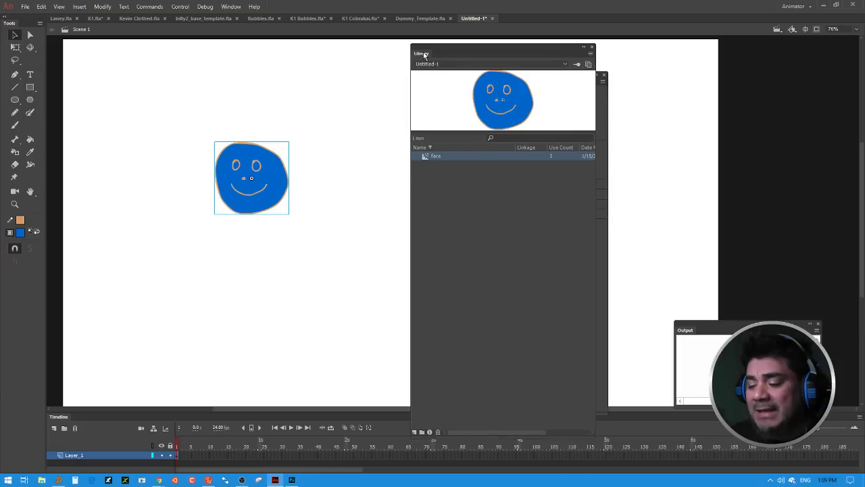
pyautogui.moveTo(425, 159); pyautogui.dragTo(342, 233)
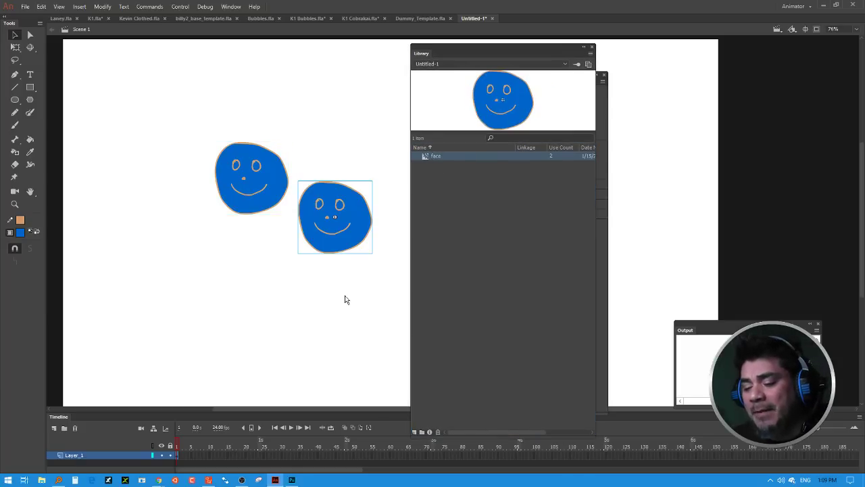
pyautogui.moveTo(424, 157); pyautogui.dragTo(315, 93)
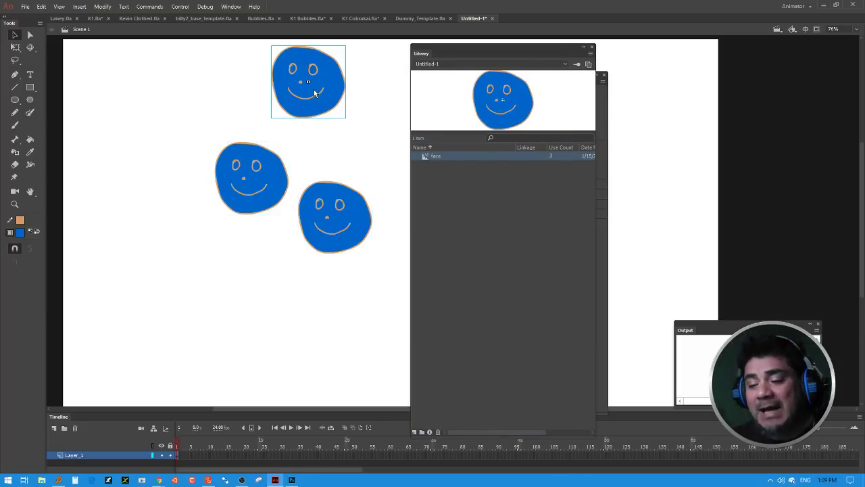
# Step: Arrange the three face instances in a horizontal row and move the library clear of them
pyautogui.moveTo(346, 230); pyautogui.dragTo(372, 314)
pyautogui.moveTo(325, 89); pyautogui.dragTo(365, 199)
pyautogui.moveTo(353, 307); pyautogui.dragTo(343, 279)
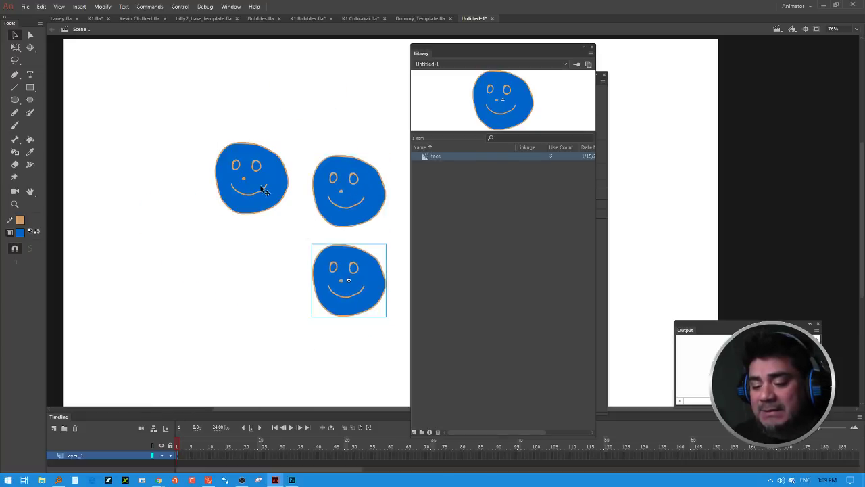
pyautogui.moveTo(260, 184); pyautogui.dragTo(207, 203)
pyautogui.moveTo(338, 189); pyautogui.dragTo(281, 189)
pyautogui.moveTo(353, 289); pyautogui.dragTo(386, 204)
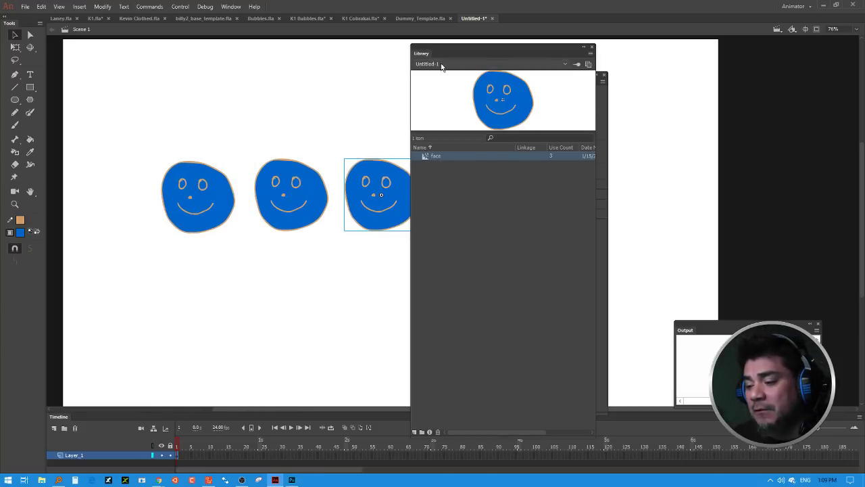
pyautogui.moveTo(439, 57); pyautogui.dragTo(491, 66)
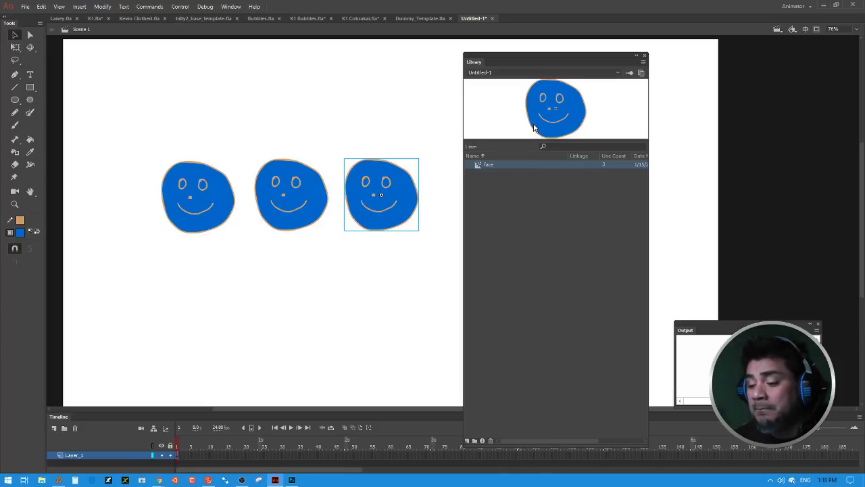
# Step: Edit the face symbol from the library, paint blue curly hair over the head, and return to Scene 1
pyautogui.doubleClick(479, 165)
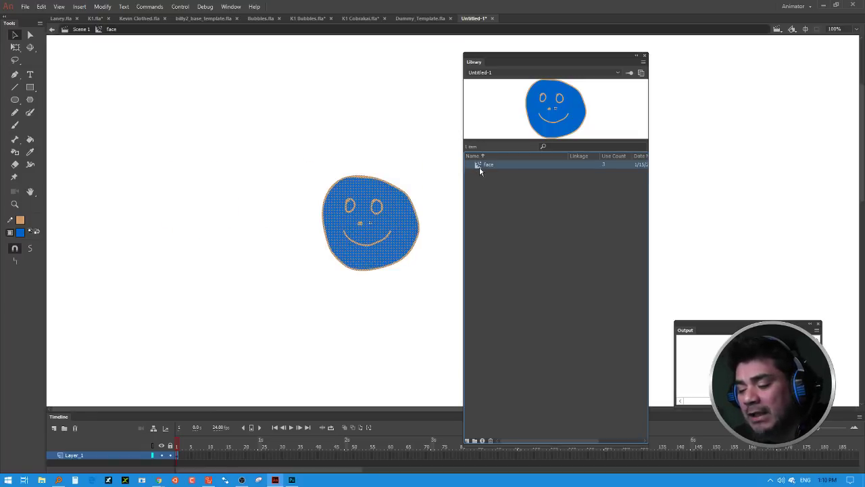
pyautogui.click(427, 181)
pyautogui.click(16, 126)
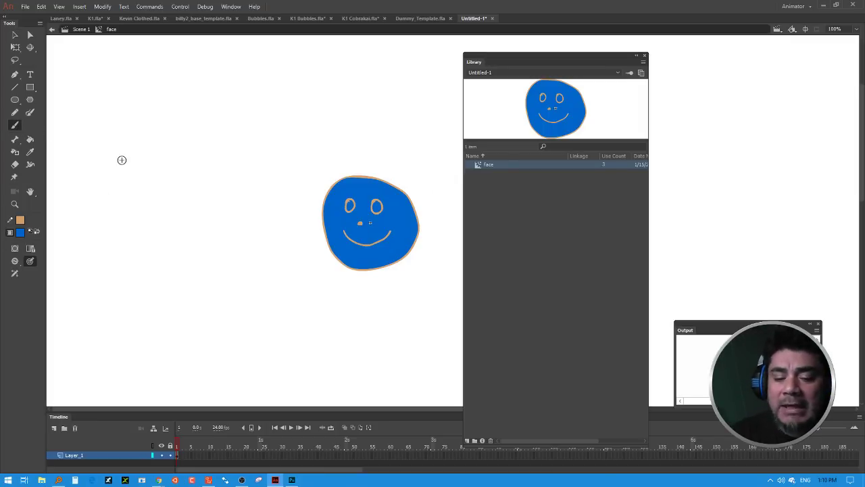
pyautogui.moveTo(424, 207)
pyautogui.mouseDown()
pyautogui.moveTo(412, 181)
pyautogui.moveTo(385, 162)
pyautogui.moveTo(314, 167)
pyautogui.moveTo(307, 188)
pyautogui.moveTo(318, 193)
pyautogui.mouseUp()
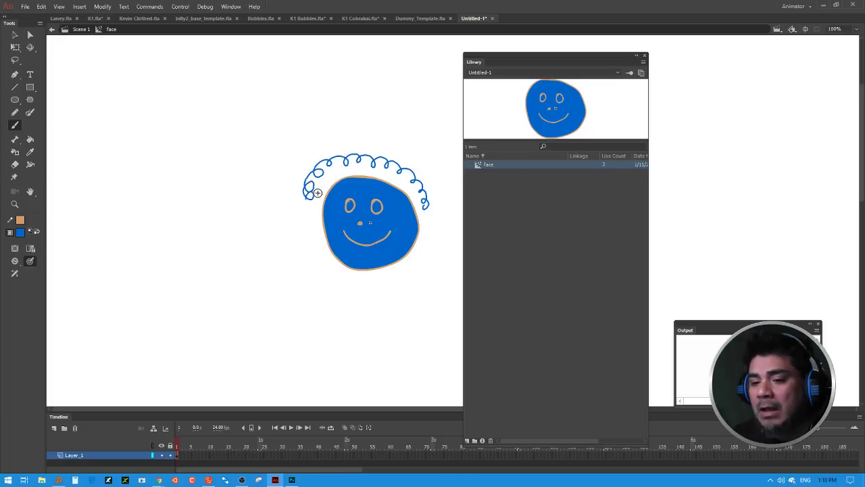
pyautogui.click(81, 30)
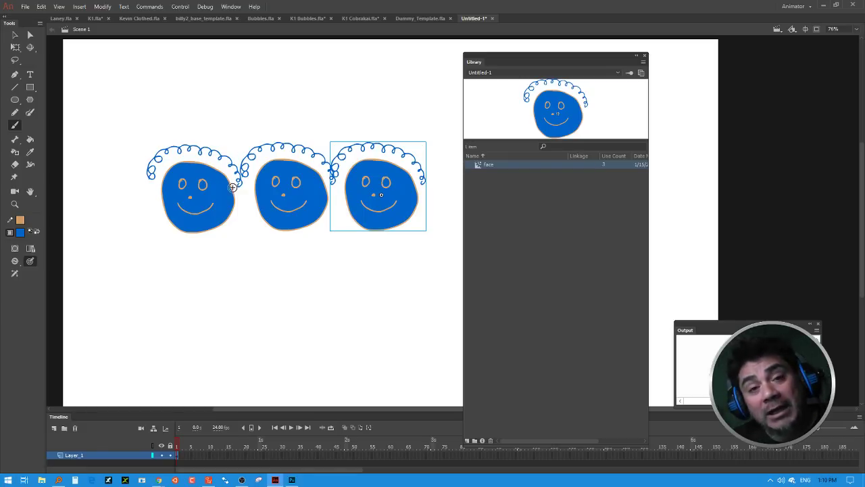
# Step: Spread the instances apart by moving the first face outward and raising the middle one
pyautogui.click(15, 34)
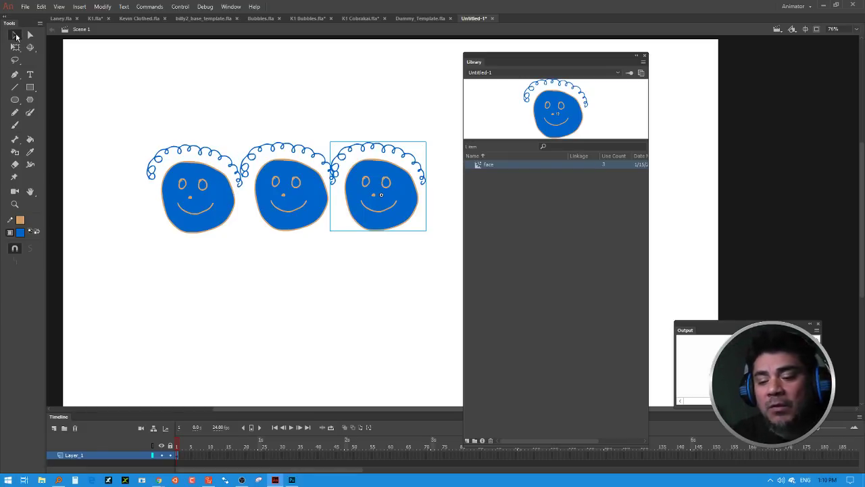
pyautogui.moveTo(229, 196); pyautogui.dragTo(206, 196)
pyautogui.moveTo(305, 206); pyautogui.dragTo(292, 168)
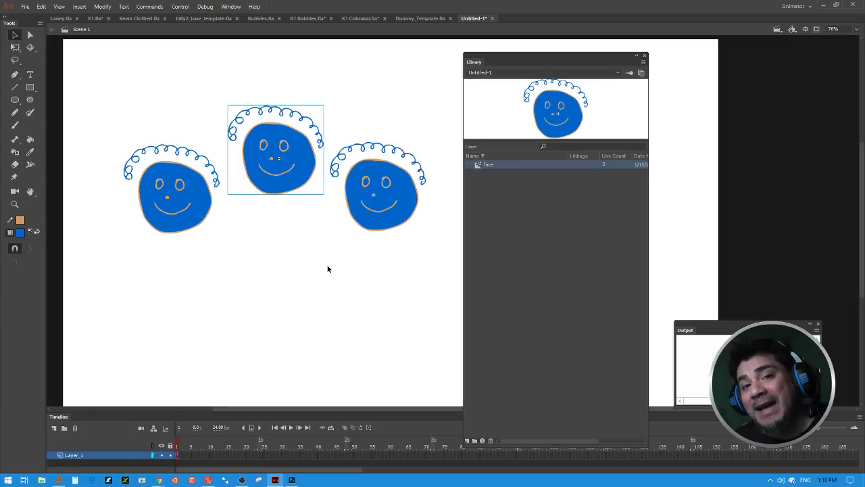
# Step: Edit the face symbol in place through the third instance and paint a stick body with two legs below the head
pyautogui.click(393, 209)
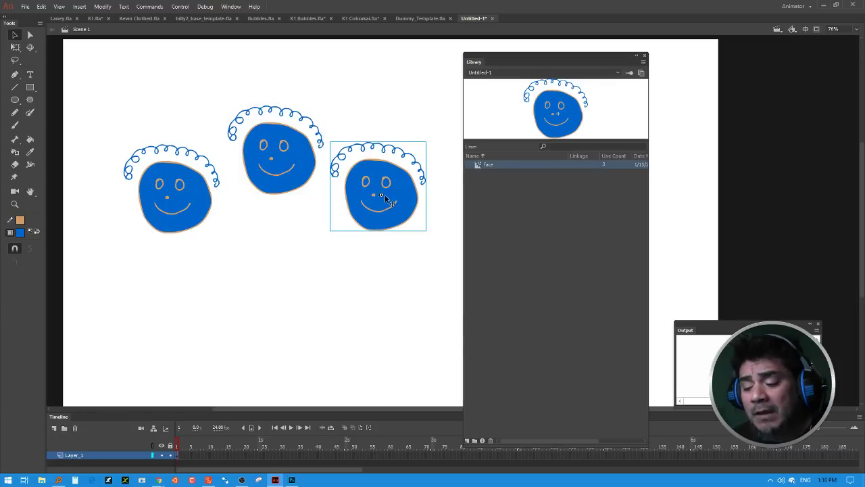
pyautogui.doubleClick(390, 203)
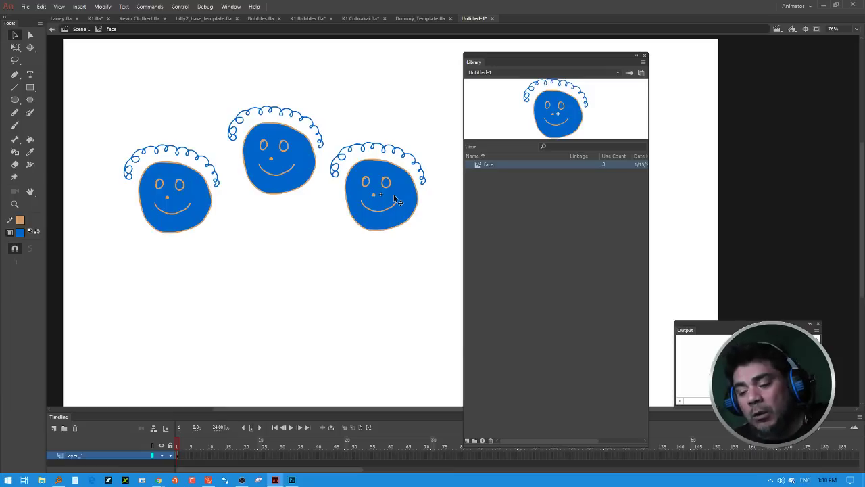
pyautogui.click(15, 124)
pyautogui.moveTo(378, 228); pyautogui.dragTo(377, 238)
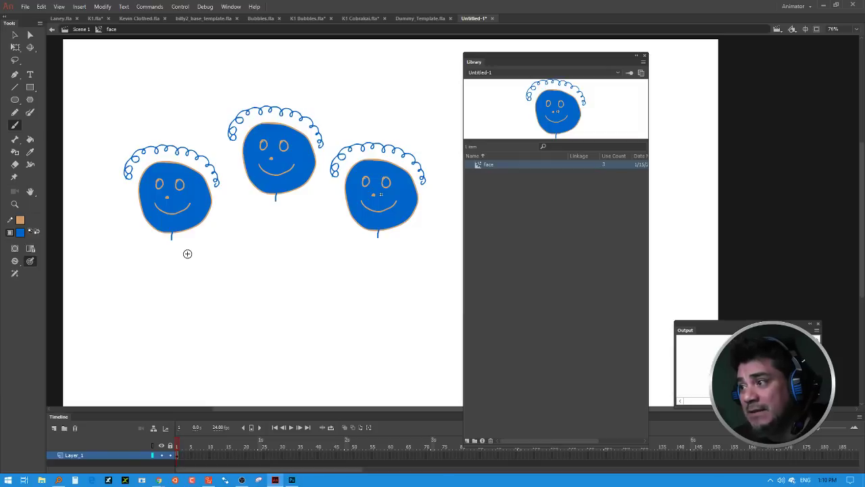
pyautogui.moveTo(377, 238); pyautogui.dragTo(351, 298)
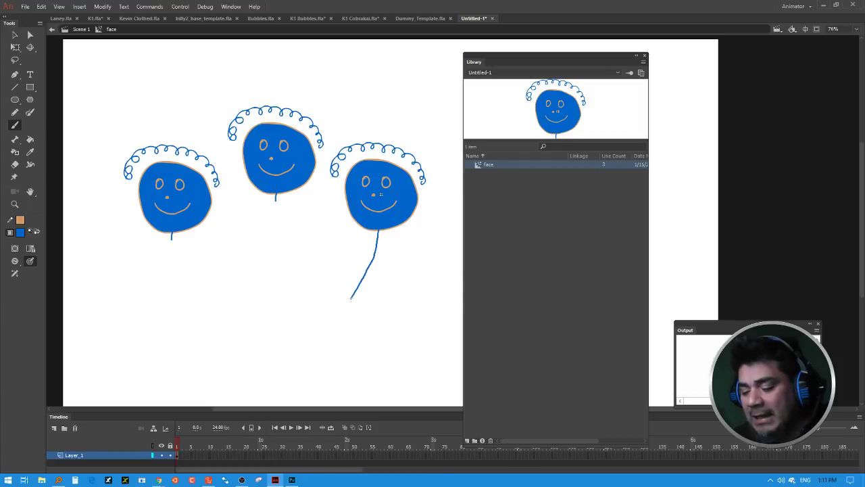
pyautogui.moveTo(369, 270); pyautogui.dragTo(386, 299)
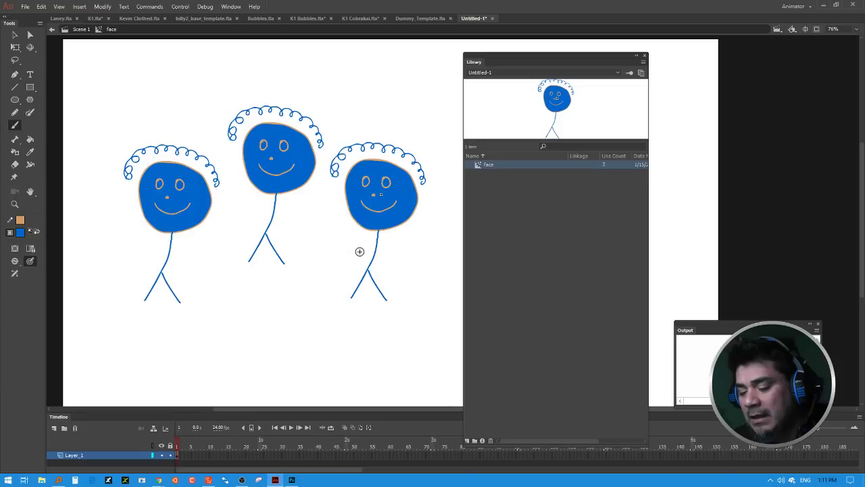
# Step: Paint a curved pair of arms across the stick body in the face symbol and return to Scene 1
pyautogui.moveTo(357, 255); pyautogui.dragTo(394, 255)
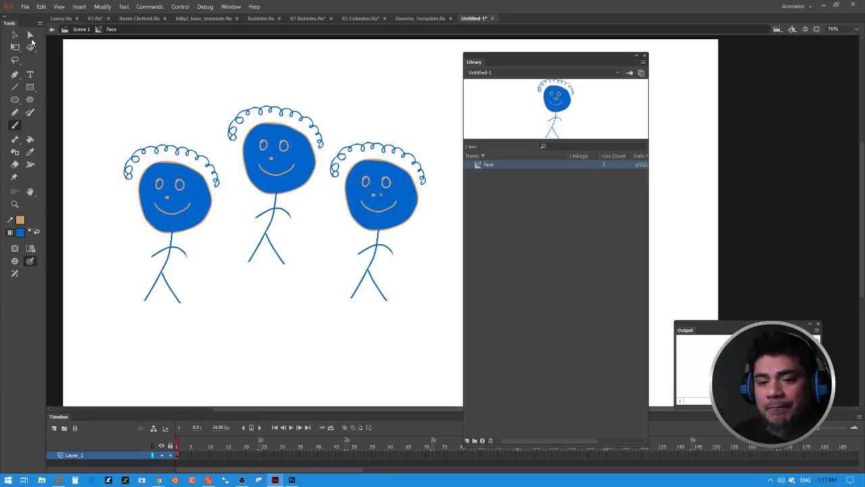
pyautogui.press('v')
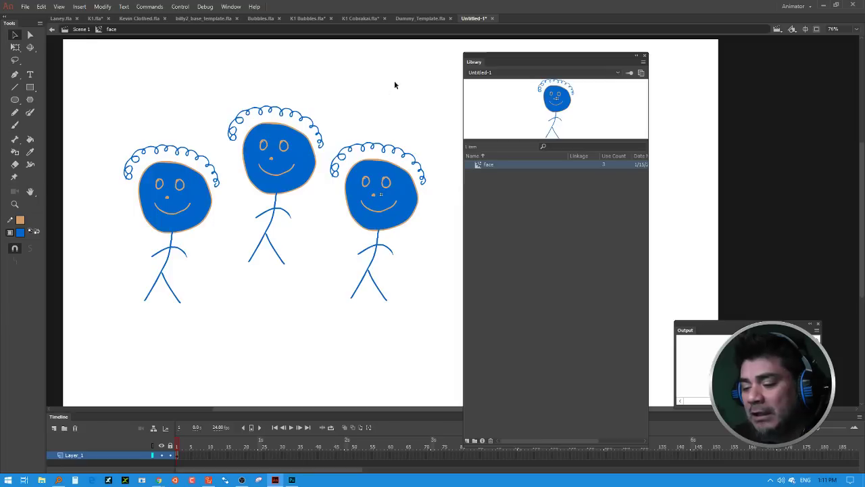
pyautogui.doubleClick(396, 104)
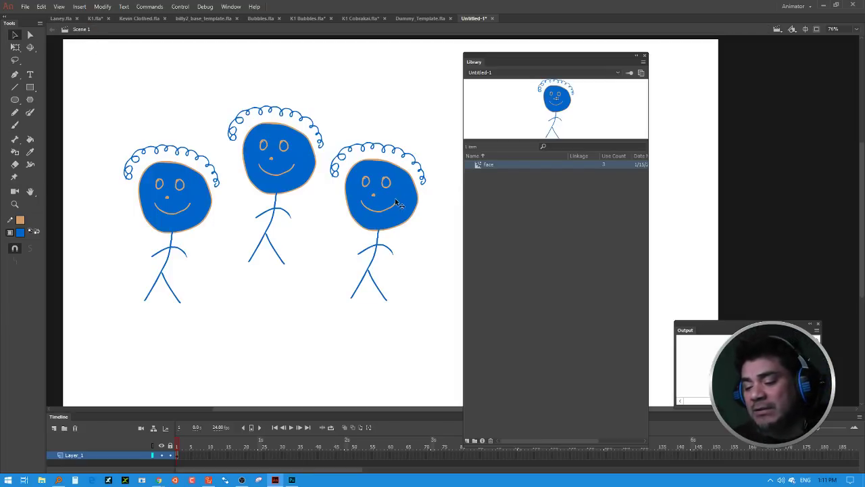
# Step: Spread the three face instances into a loose triangle, with the middle one lowest on the stage
pyautogui.moveTo(399, 205); pyautogui.dragTo(420, 137)
pyautogui.moveTo(269, 153); pyautogui.dragTo(291, 245)
pyautogui.moveTo(192, 206); pyautogui.dragTo(178, 123)
pyautogui.moveTo(318, 261); pyautogui.dragTo(273, 300)
pyautogui.moveTo(406, 131); pyautogui.dragTo(371, 125)
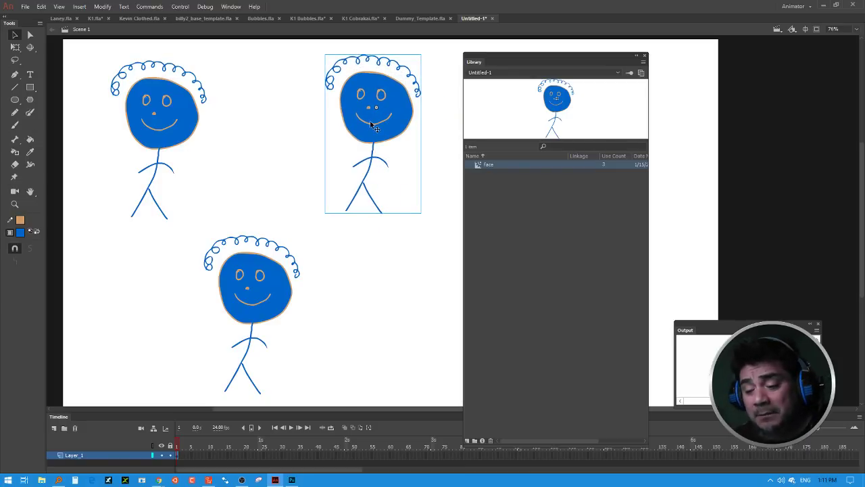
pyautogui.moveTo(386, 119); pyautogui.dragTo(395, 181)
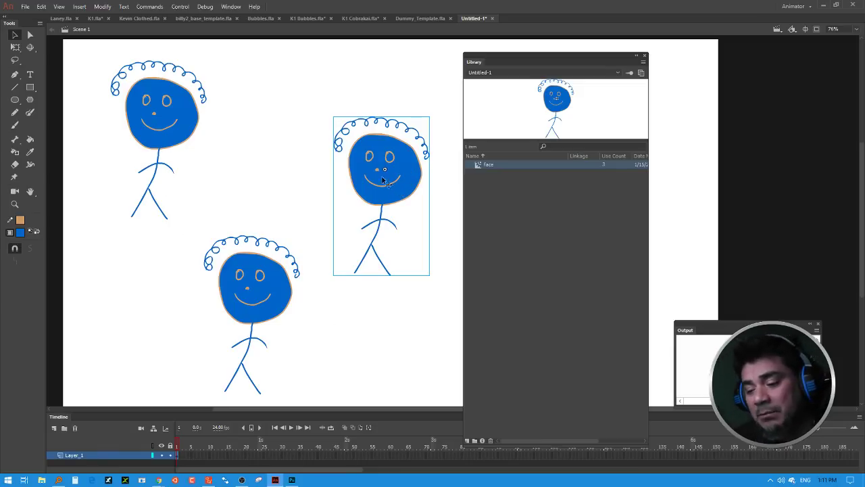
# Step: Edit the face symbol in place through the third instance and fill its head with bright pink using the Paint Bucket
pyautogui.doubleClick(403, 192)
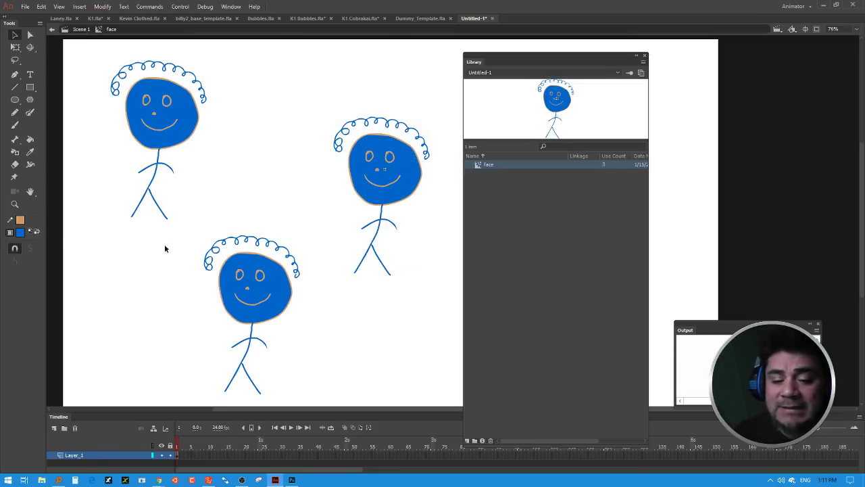
pyautogui.click(20, 231)
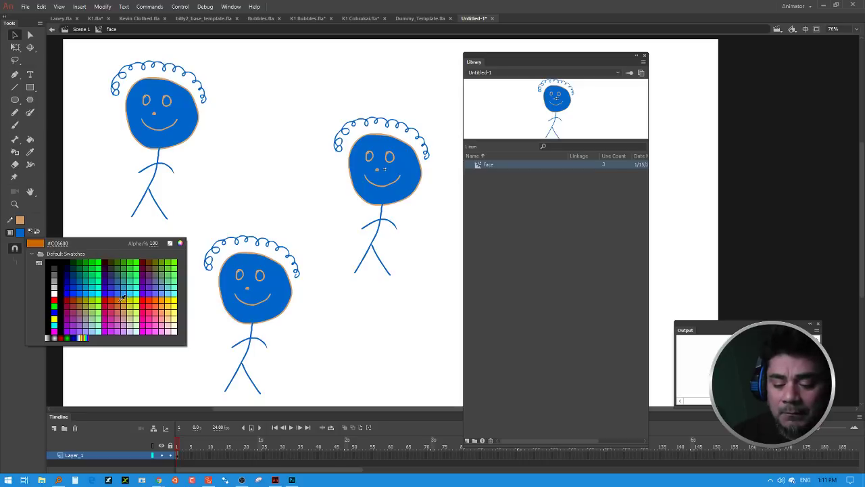
pyautogui.click(148, 320)
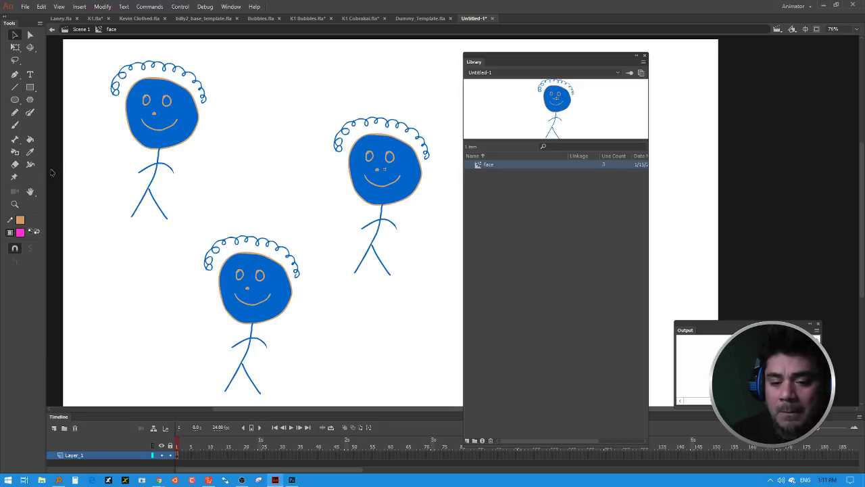
pyautogui.press('k')
pyautogui.click(410, 186)
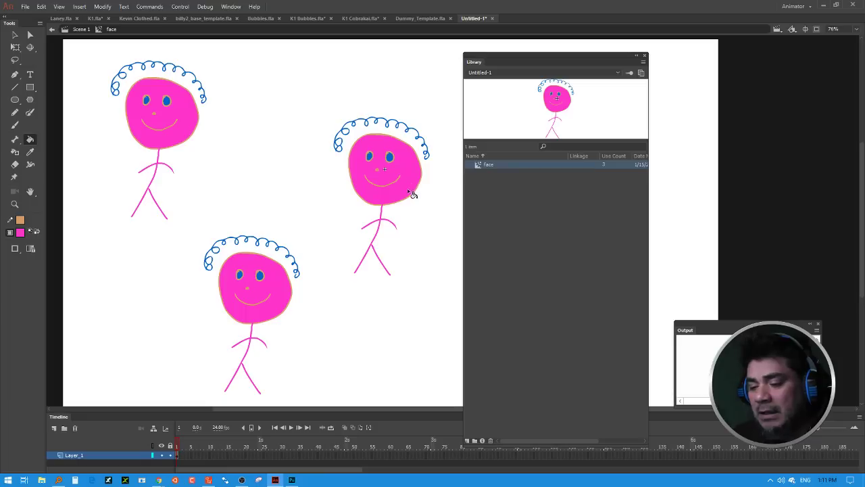
# Step: Fill both eyes of the face symbol with black and return to Scene 1
pyautogui.click(21, 232)
pyautogui.click(38, 254)
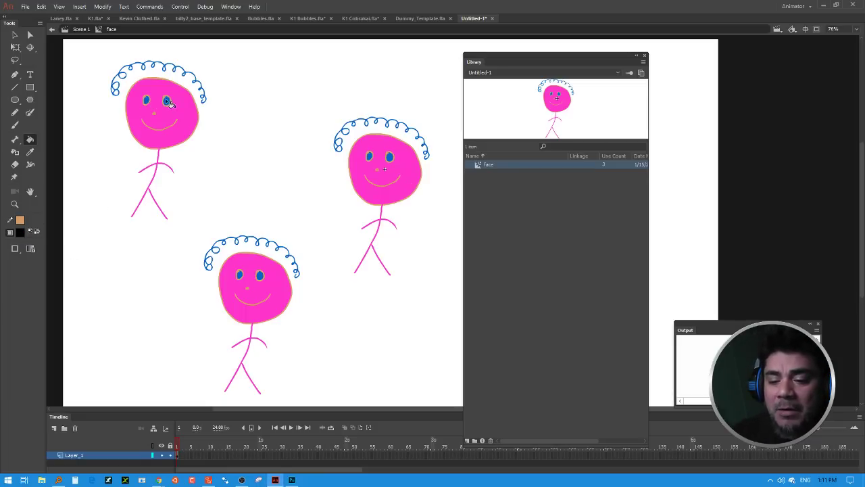
pyautogui.click(370, 157)
pyautogui.click(390, 156)
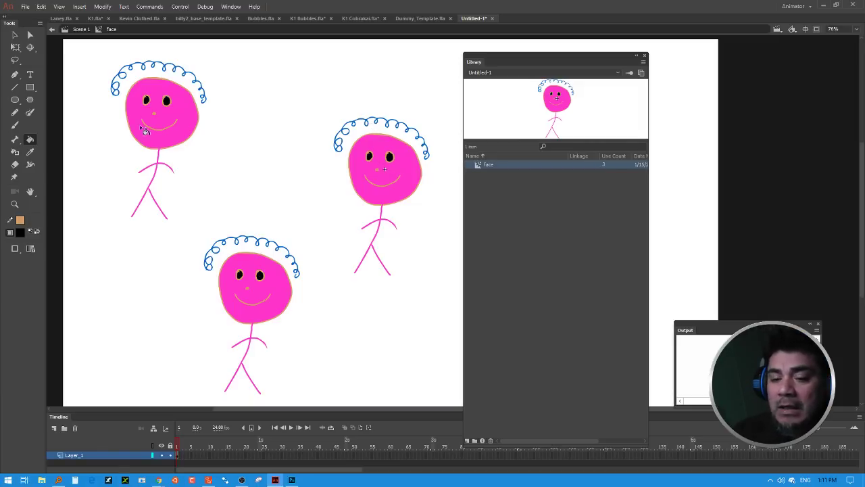
pyautogui.click(15, 35)
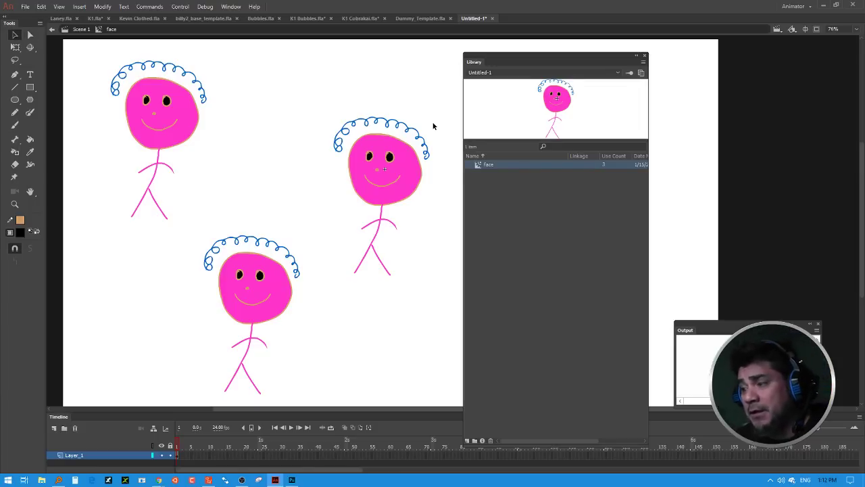
pyautogui.doubleClick(445, 149)
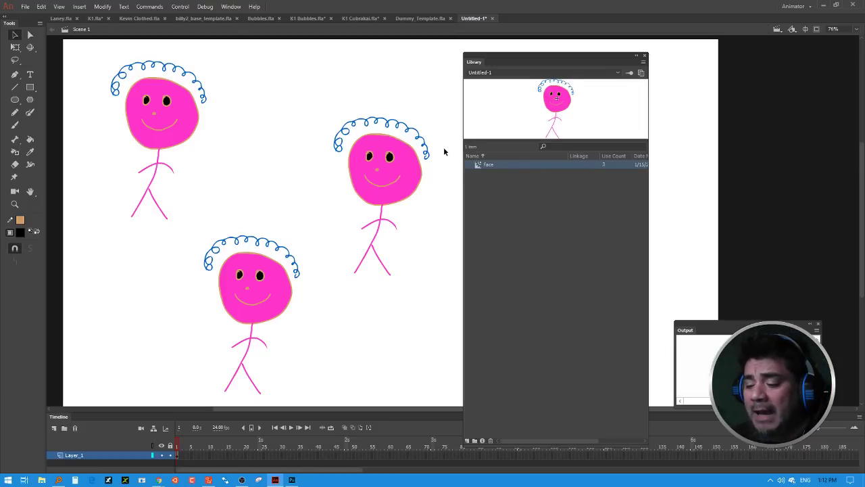
# Step: Move the two lower face instances up beside the first one to form a row
pyautogui.moveTo(365, 169); pyautogui.dragTo(268, 88)
pyautogui.moveTo(271, 290); pyautogui.dragTo(403, 244)
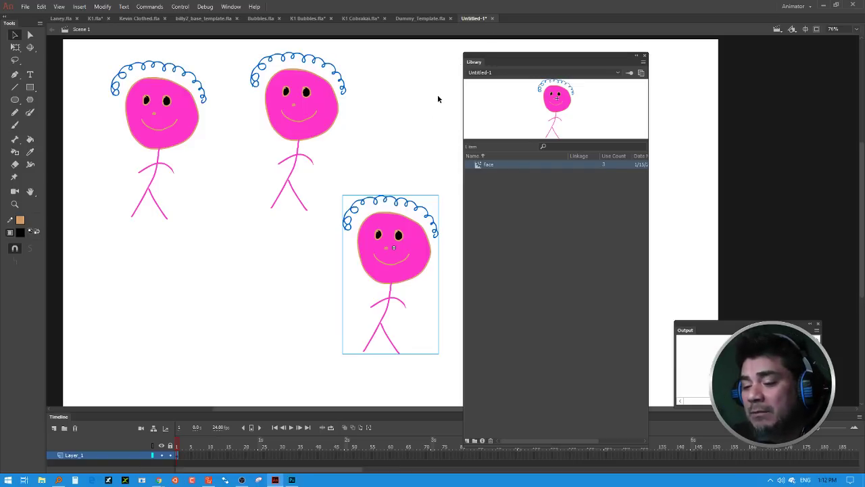
pyautogui.moveTo(401, 246); pyautogui.dragTo(413, 99)
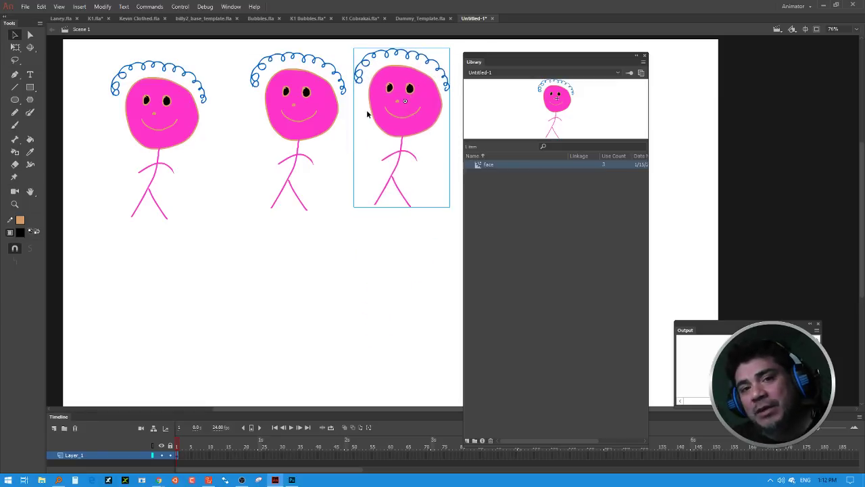
# Step: Close the untitled face document without saving its changes and go back to K1.fla
pyautogui.click(492, 18)
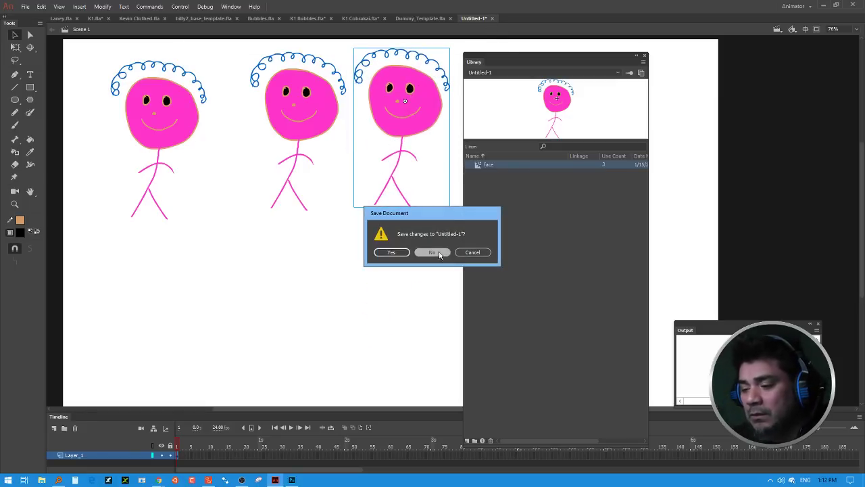
pyautogui.click(438, 253)
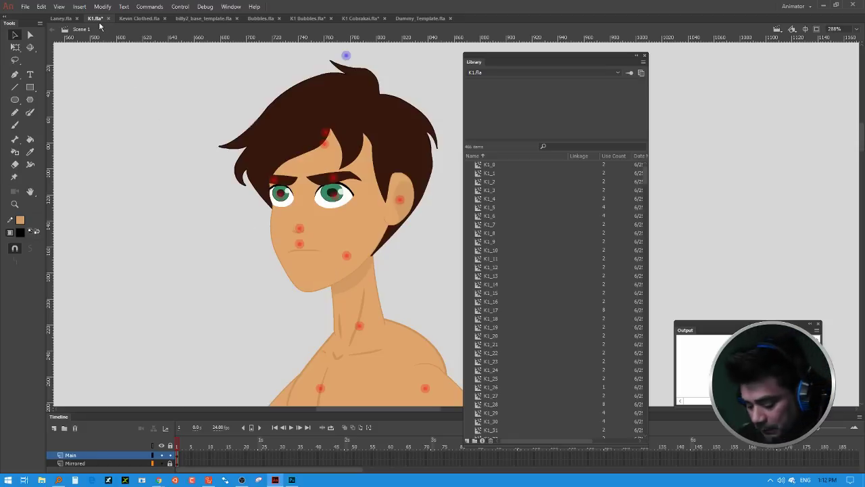
pyautogui.hotkey('ctrl', '-')
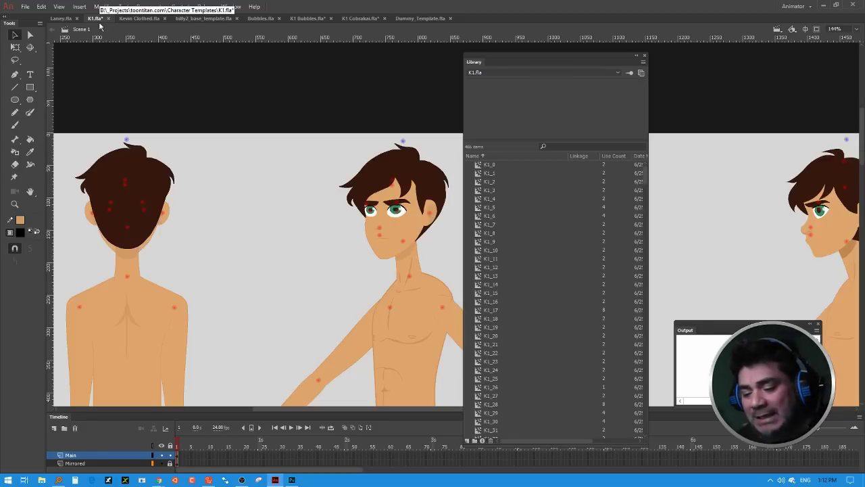
# Step: Move the Library away from the Properties panel and close both panels to clear the stage
pyautogui.moveTo(478, 62); pyautogui.dragTo(635, 97)
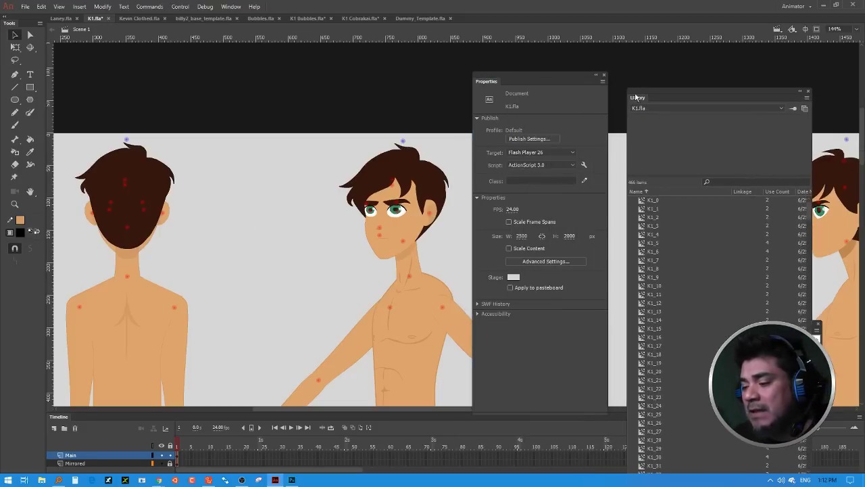
pyautogui.click(604, 76)
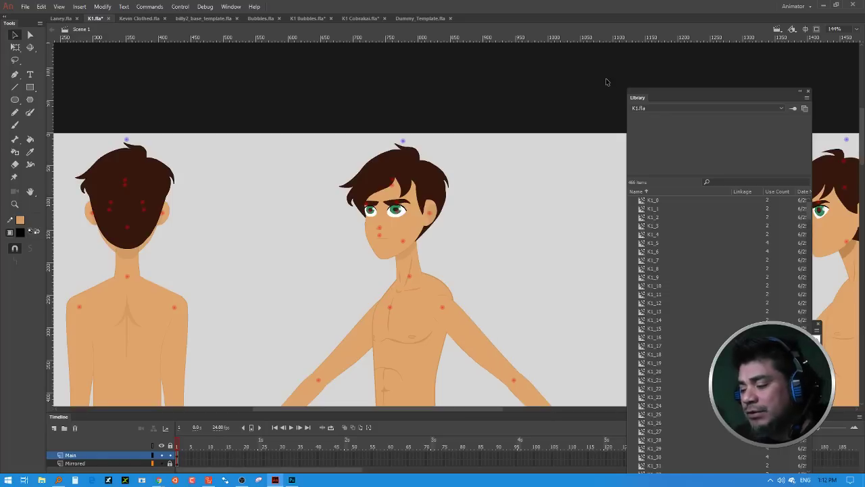
pyautogui.click(809, 92)
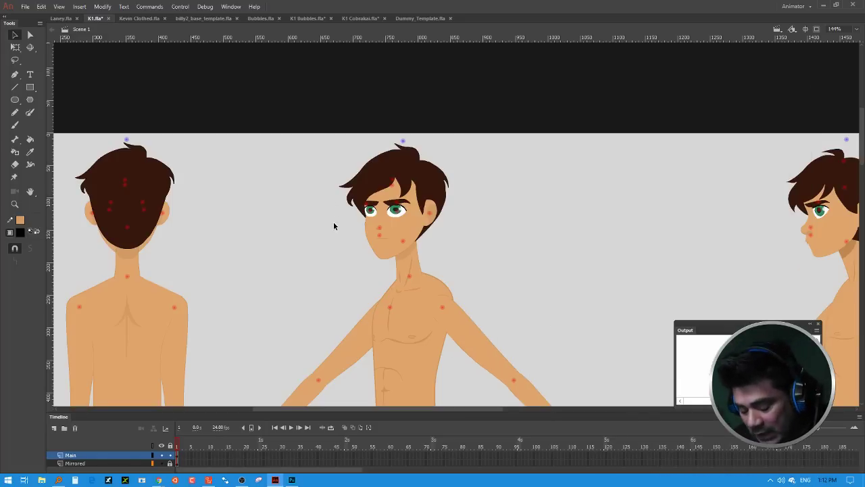
# Step: Pull an upper arm of the front-view character up off the body beside the head, and undo the move
pyautogui.moveTo(344, 218); pyautogui.dragTo(384, 182)
pyautogui.moveTo(516, 150); pyautogui.dragTo(531, 185)
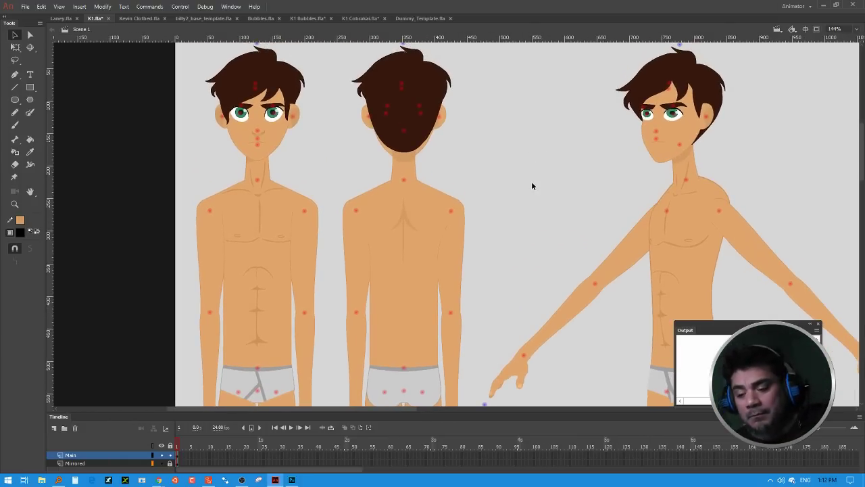
pyautogui.click(311, 247)
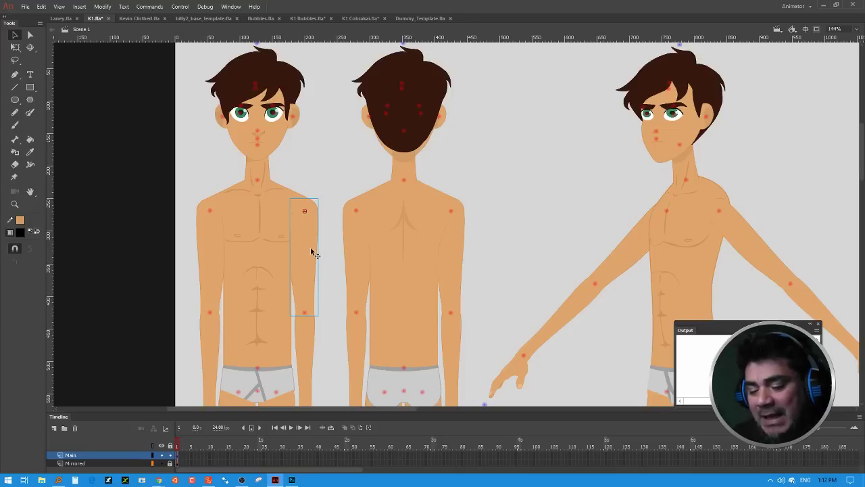
pyautogui.moveTo(308, 257); pyautogui.dragTo(336, 157)
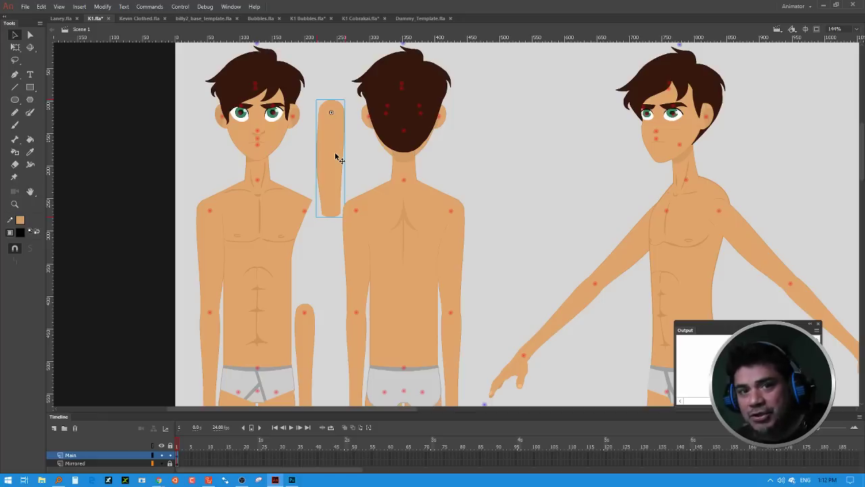
pyautogui.hotkey('ctrl', 'z')
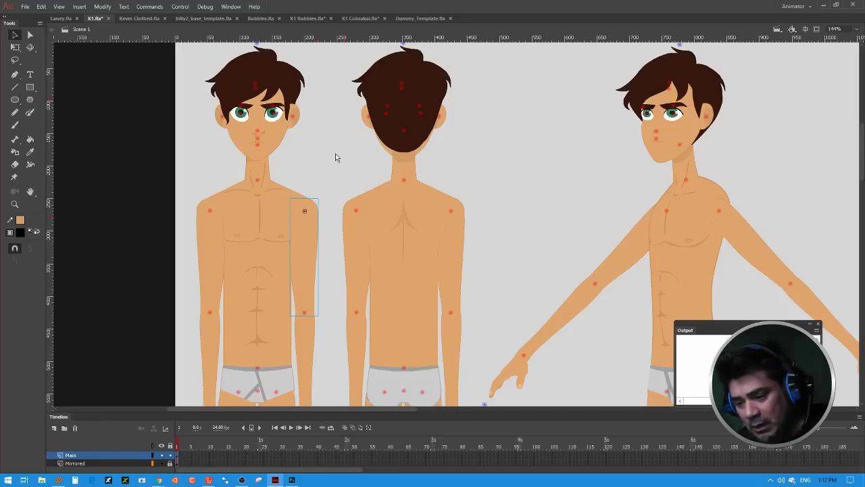
# Step: Edit the front-view upper arm symbol in place, lock Layer_1 and Outline, and add a new layer above Layer_2
pyautogui.doubleClick(308, 256)
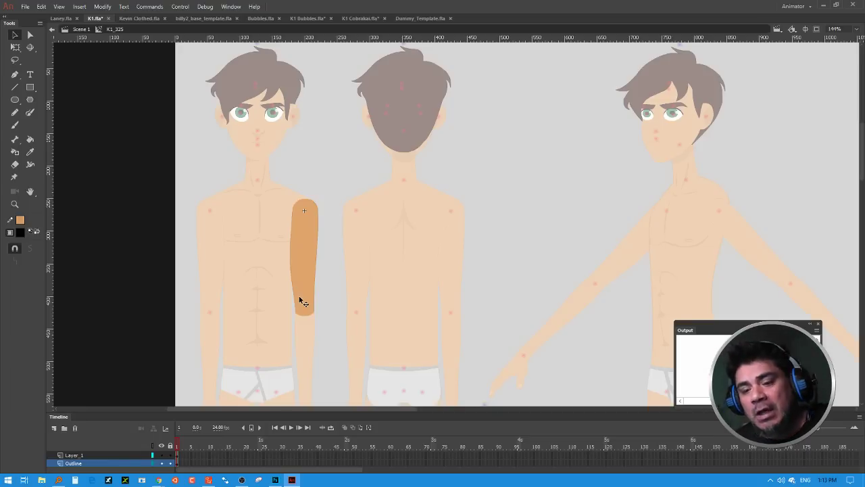
pyautogui.moveTo(170, 455); pyautogui.dragTo(170, 463)
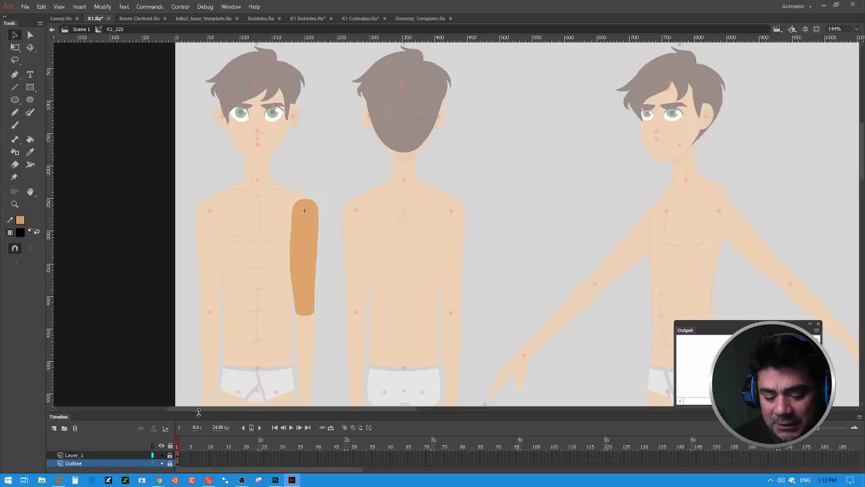
pyautogui.moveTo(199, 400); pyautogui.dragTo(197, 383)
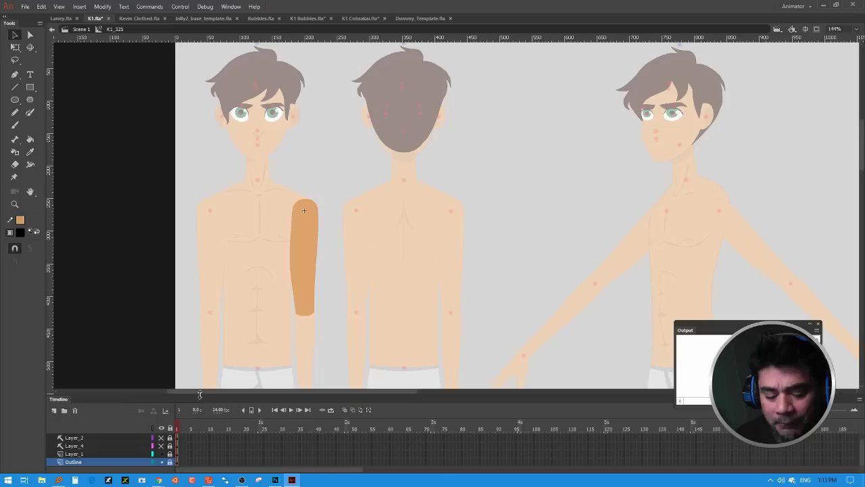
pyautogui.click(124, 438)
pyautogui.click(54, 410)
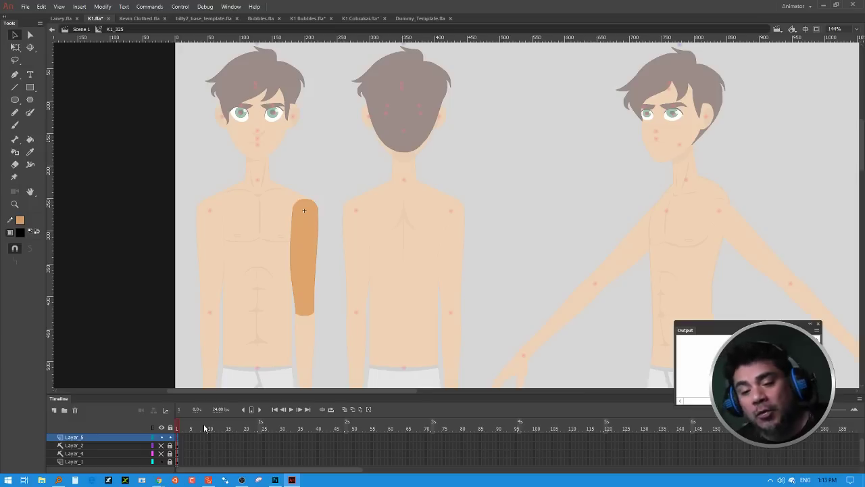
# Step: Sample the upper arm's skin colour for the brush and change the fill to the muted green #728758
pyautogui.click(15, 125)
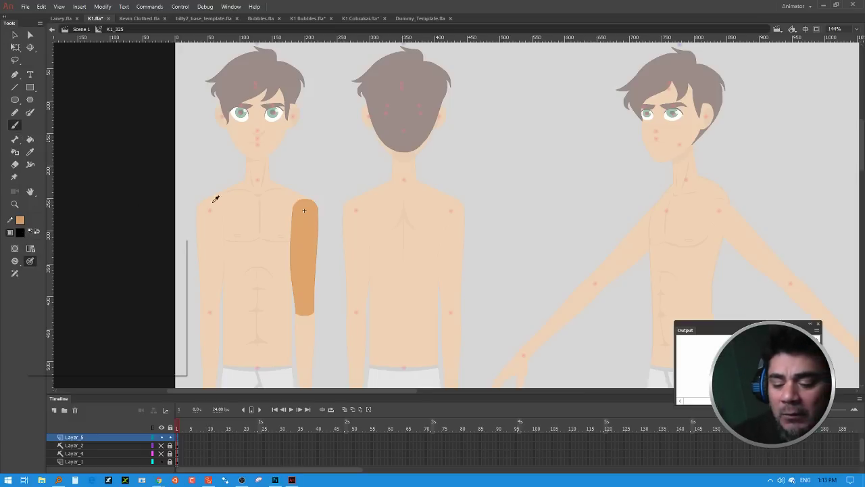
pyautogui.click(311, 237)
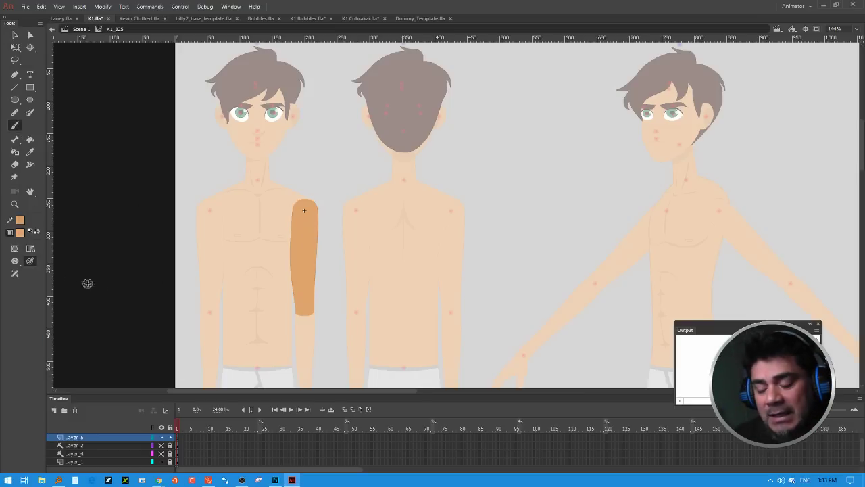
pyautogui.click(20, 233)
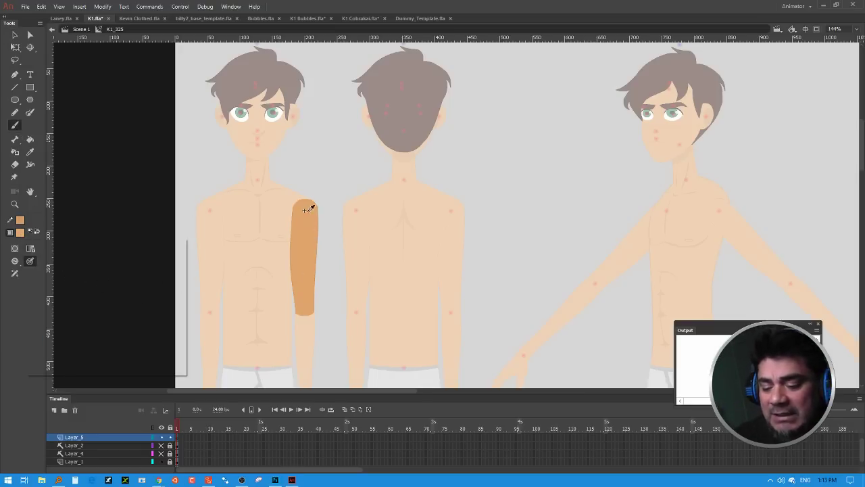
pyautogui.click(305, 210)
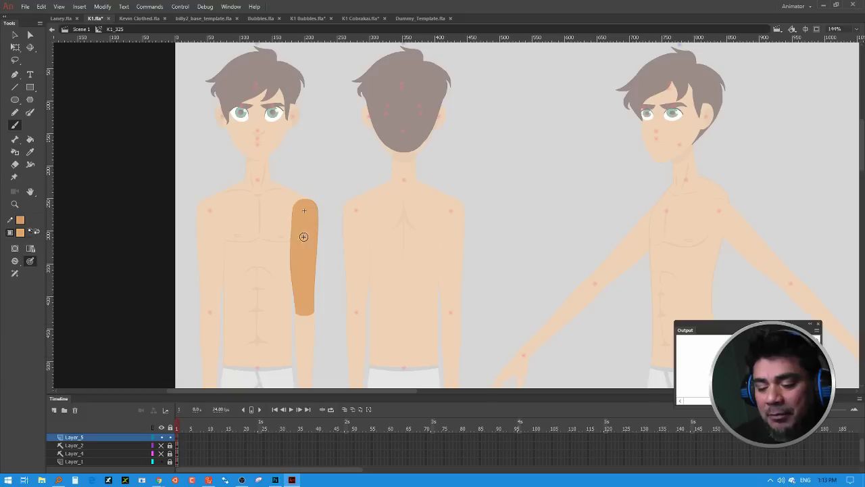
pyautogui.click(22, 235)
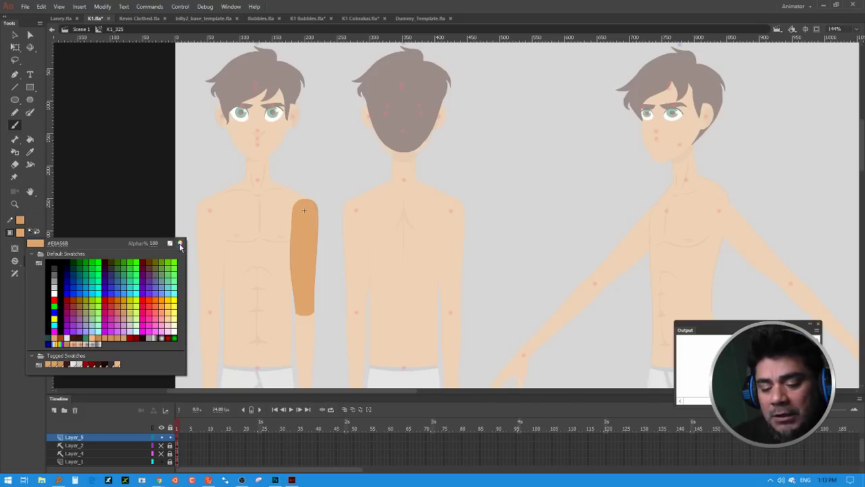
pyautogui.click(180, 244)
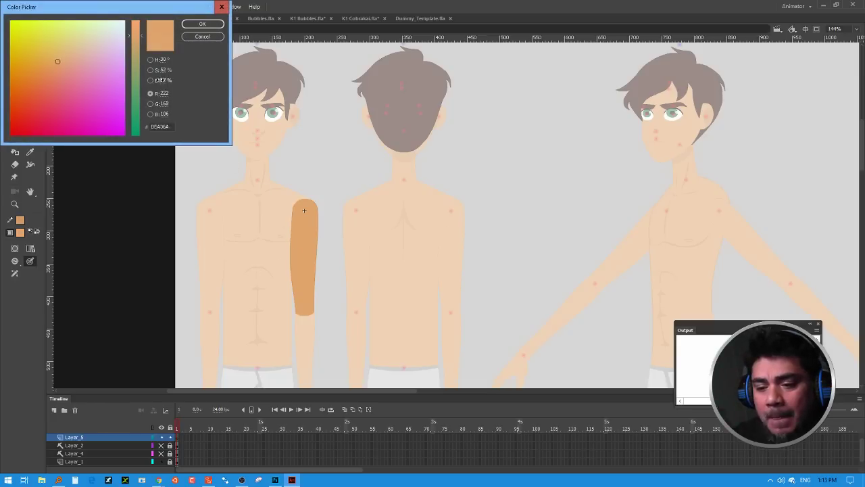
pyautogui.moveTo(58, 61); pyautogui.dragTo(49, 74)
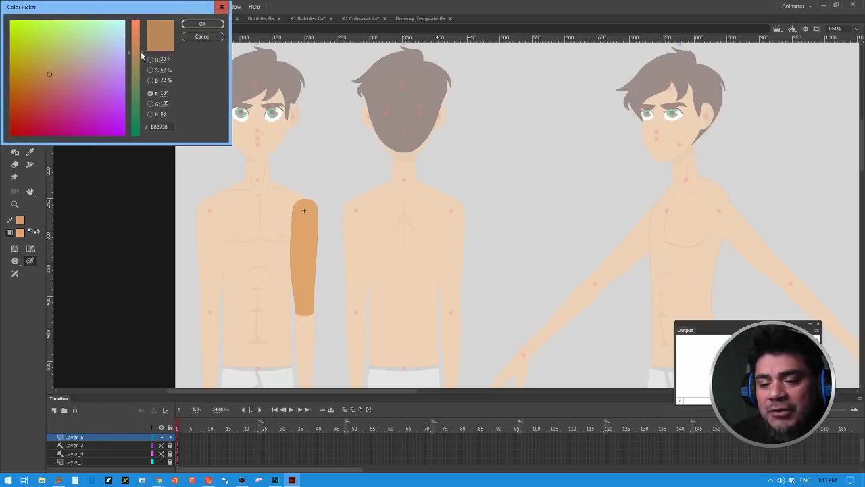
pyautogui.moveTo(142, 56); pyautogui.dragTo(145, 91)
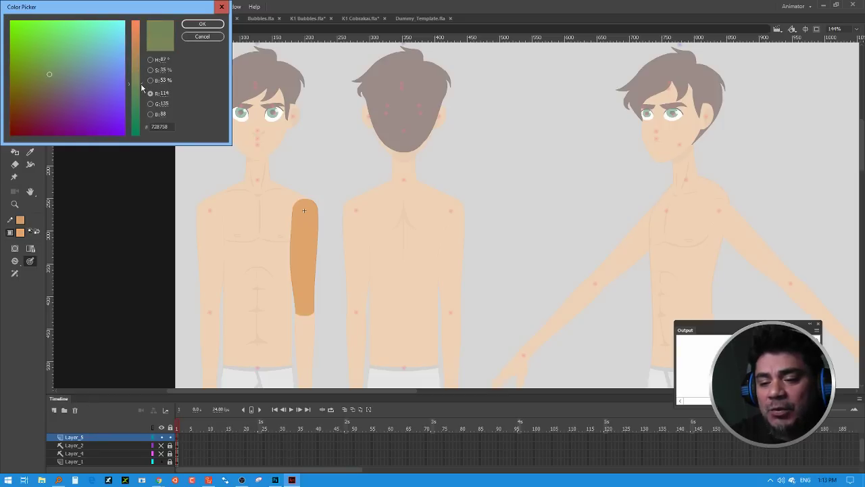
pyautogui.click(207, 26)
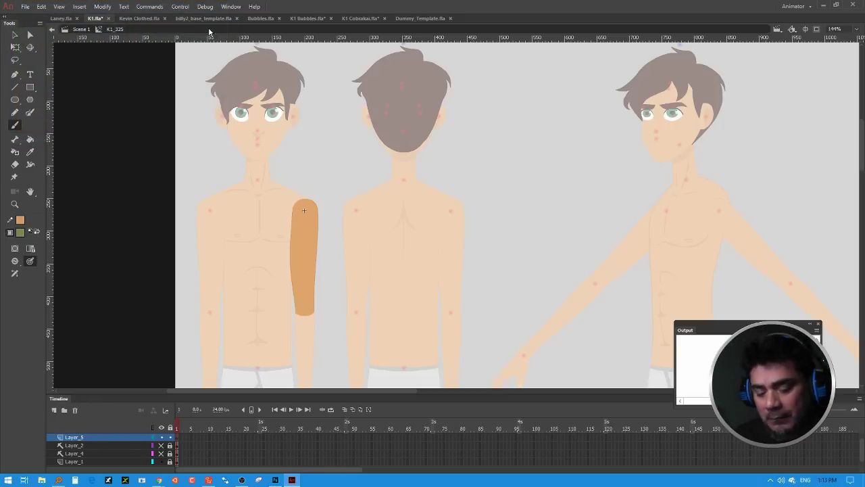
# Step: Paint a small anchor tattoo on the upper arm with the brush and return to the main scene
pyautogui.hotkey('ctrl', '=')
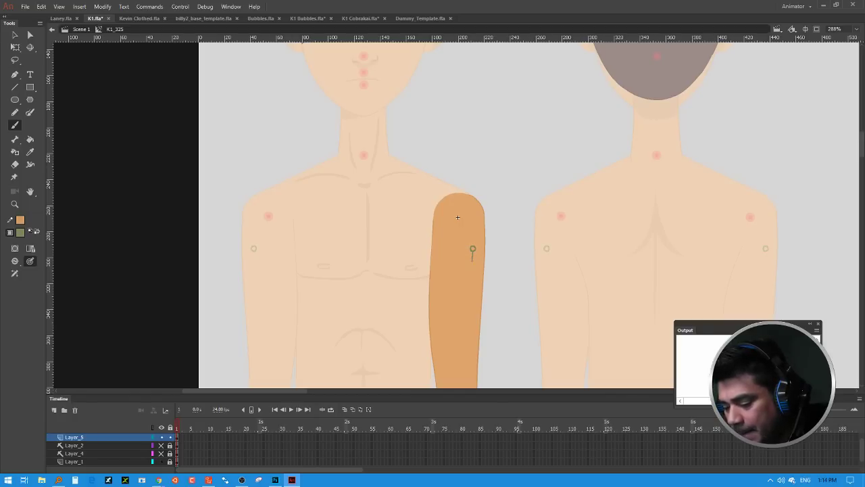
pyautogui.moveTo(473, 250)
pyautogui.mouseDown()
pyautogui.moveTo(479, 273)
pyautogui.moveTo(463, 271)
pyautogui.mouseUp()
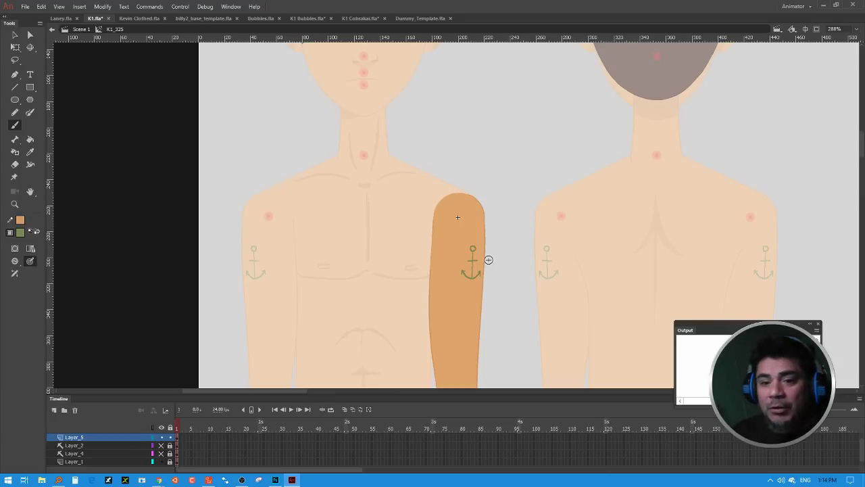
pyautogui.press('v')
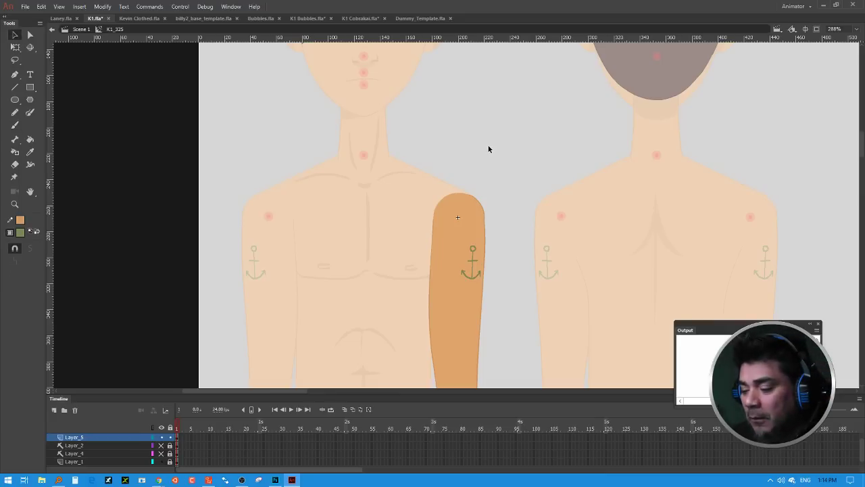
pyautogui.doubleClick(490, 149)
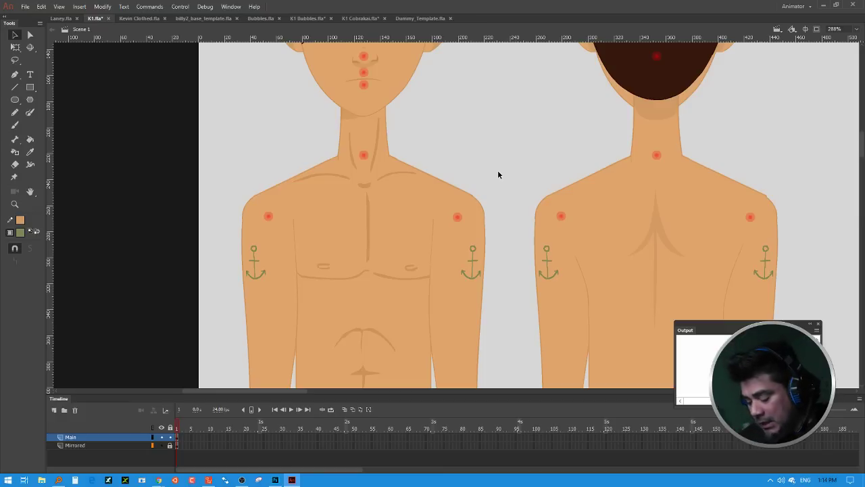
# Step: Examine the anchor tattoo on the upper arms in each view of the character
pyautogui.hotkey('ctrl', '-')
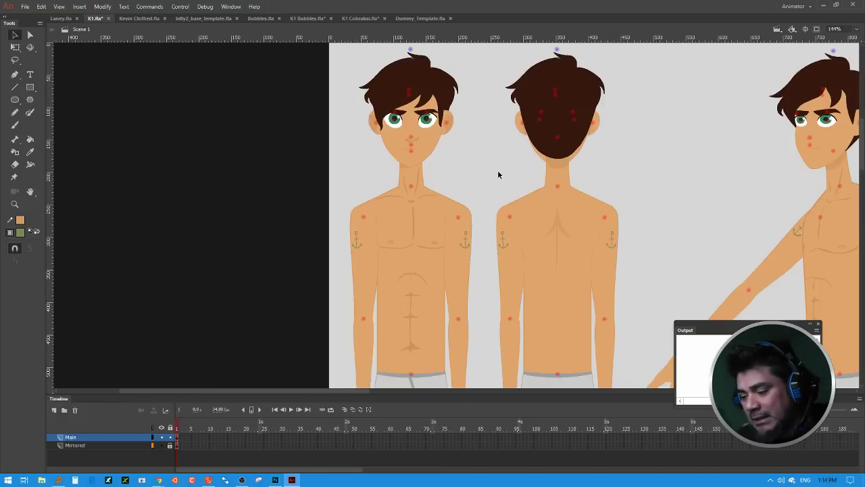
pyautogui.hscroll(5, 667, 241)
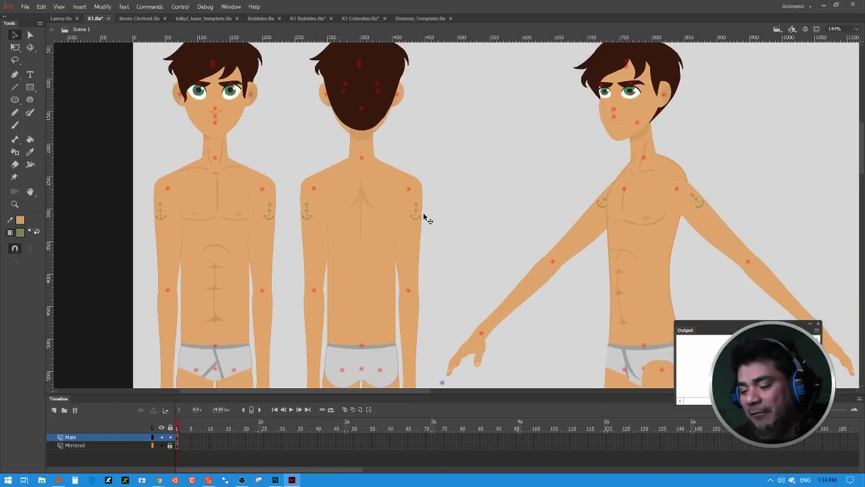
pyautogui.moveTo(726, 192); pyautogui.dragTo(415, 179)
pyautogui.moveTo(678, 201)
pyautogui.mouseDown()
pyautogui.moveTo(509, 191)
pyautogui.moveTo(405, 244)
pyautogui.mouseUp()
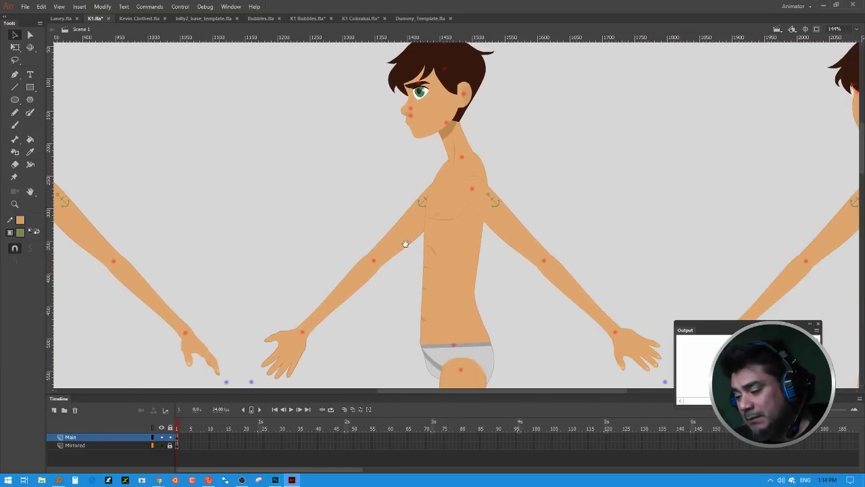
pyautogui.moveTo(651, 207); pyautogui.dragTo(396, 201)
pyautogui.moveTo(601, 206); pyautogui.dragTo(513, 206)
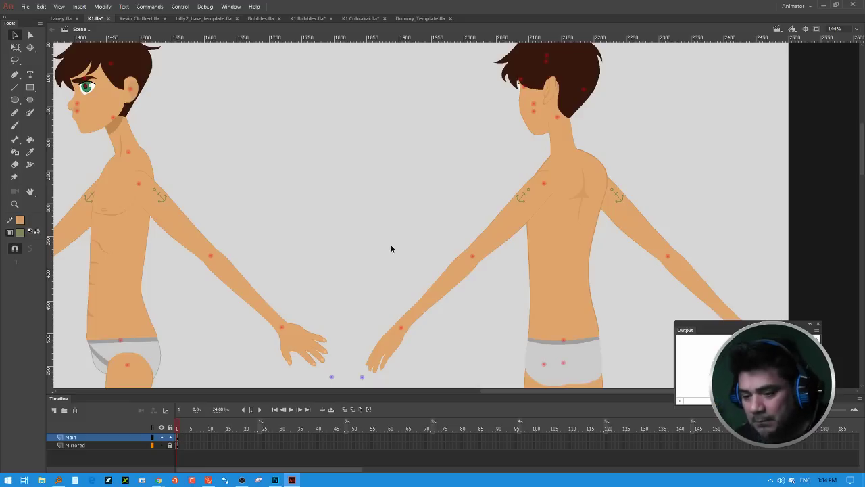
pyautogui.hscroll(-8, 348, 193)
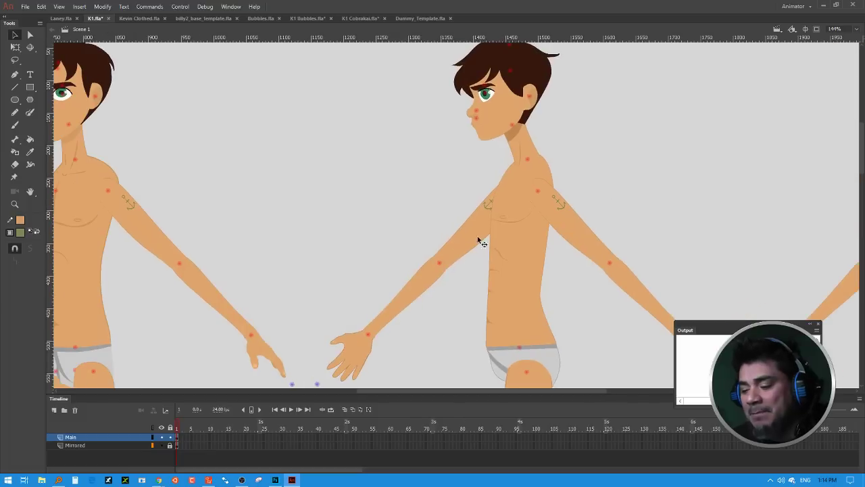
# Step: Delete the anchor tattoo's Layer_5 from the side-view upper arm symbol and return to the front view in the main scene
pyautogui.doubleClick(633, 233)
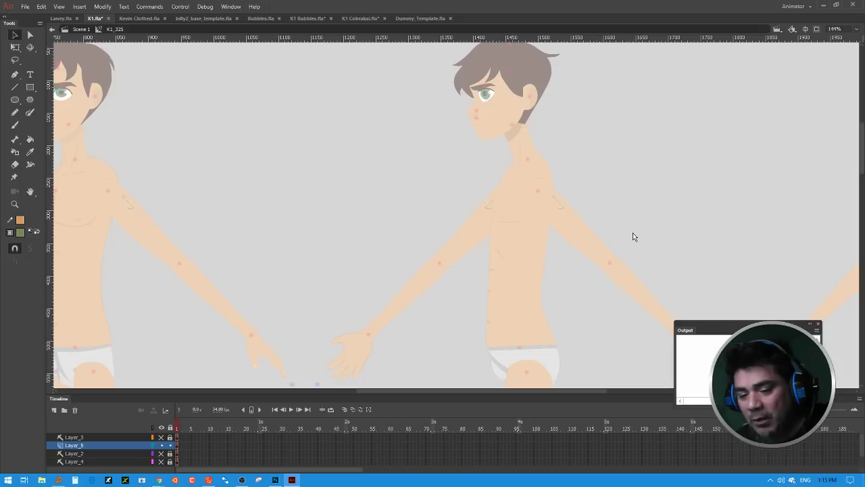
pyautogui.doubleClick(340, 192)
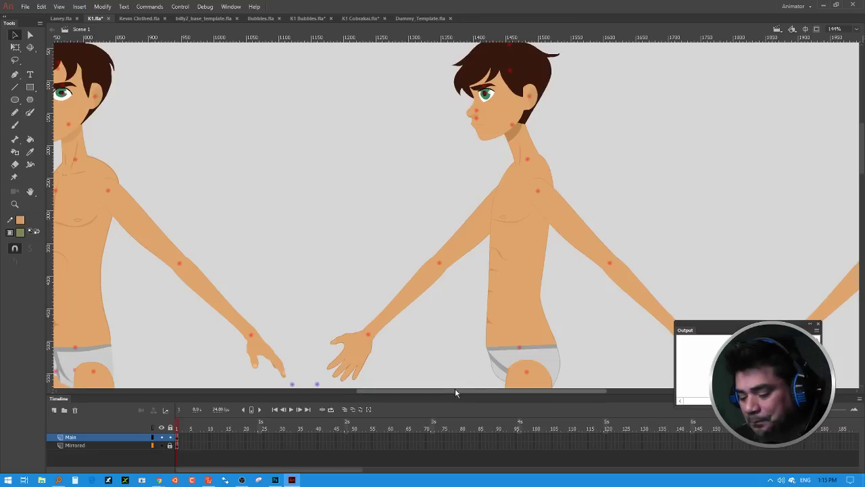
pyautogui.moveTo(455, 390); pyautogui.dragTo(281, 391)
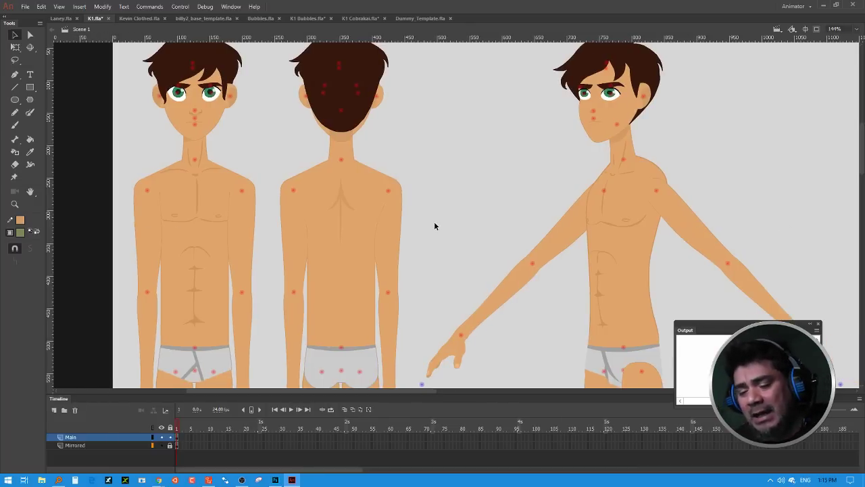
# Step: Edit the front-view upper arm symbol in place and set the fill colour to dark red
pyautogui.click(394, 232)
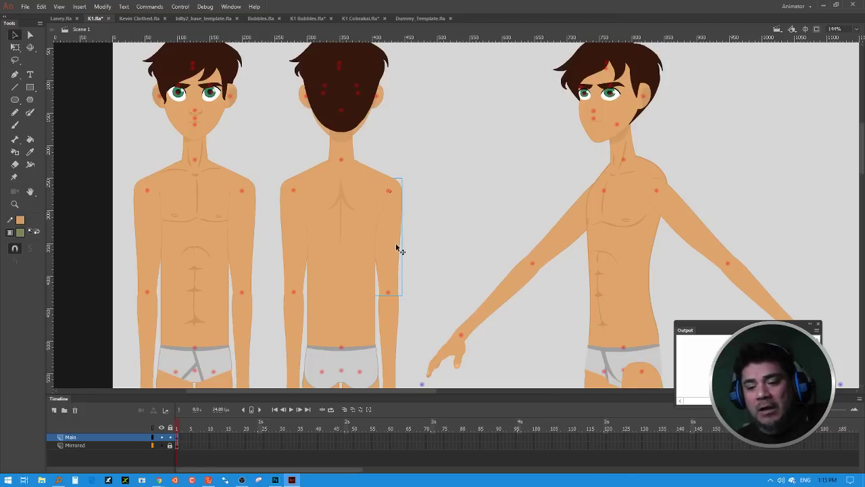
pyautogui.doubleClick(248, 231)
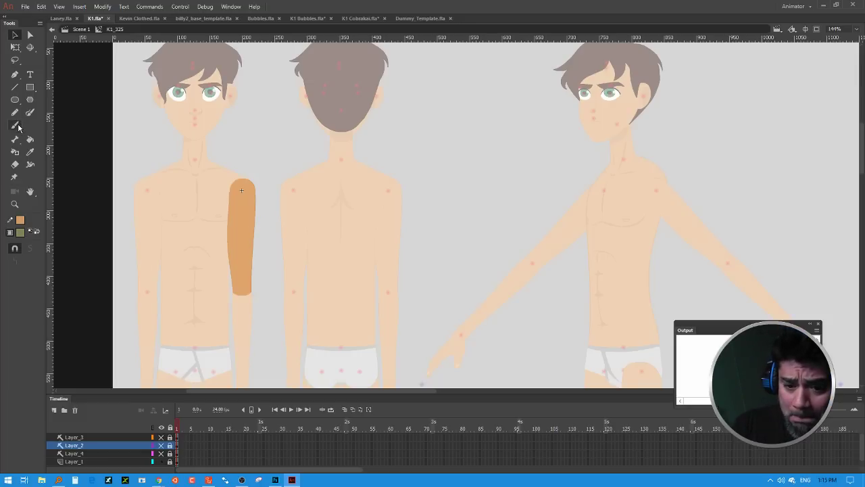
pyautogui.click(36, 231)
pyautogui.click(19, 232)
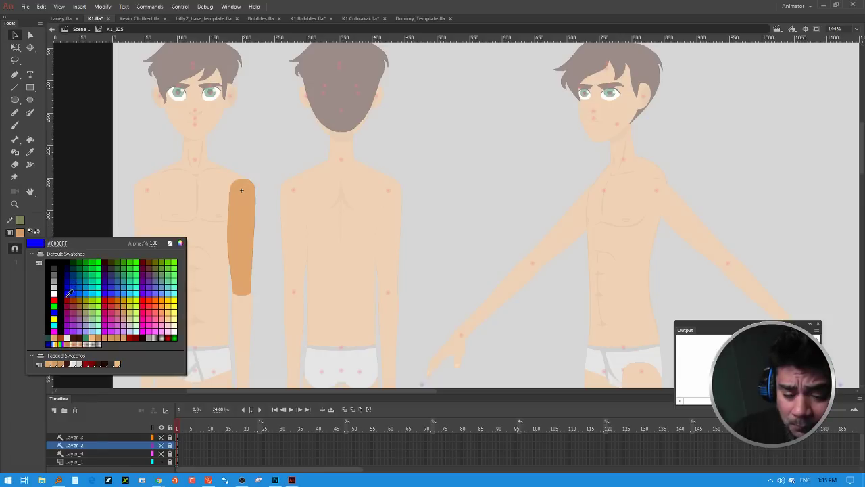
pyautogui.click(72, 301)
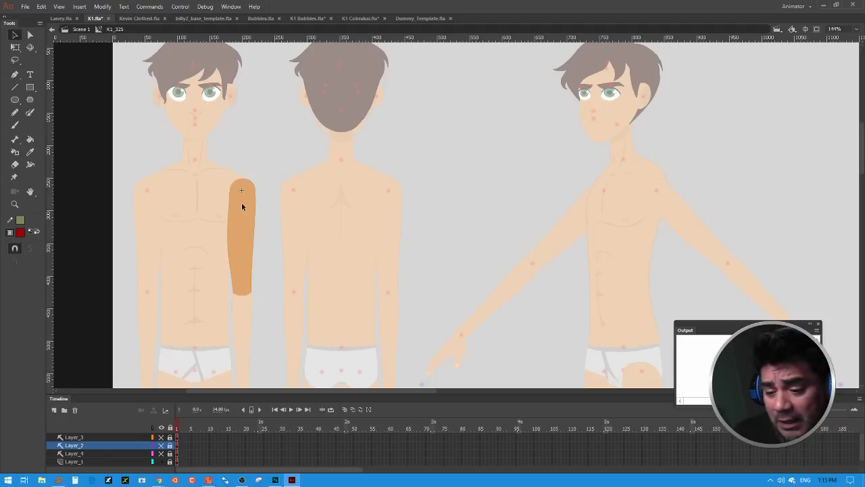
# Step: On a new layer above Layer_3, outline a short sleeve over the upper arm with the brush and fill it dark red
pyautogui.click(15, 125)
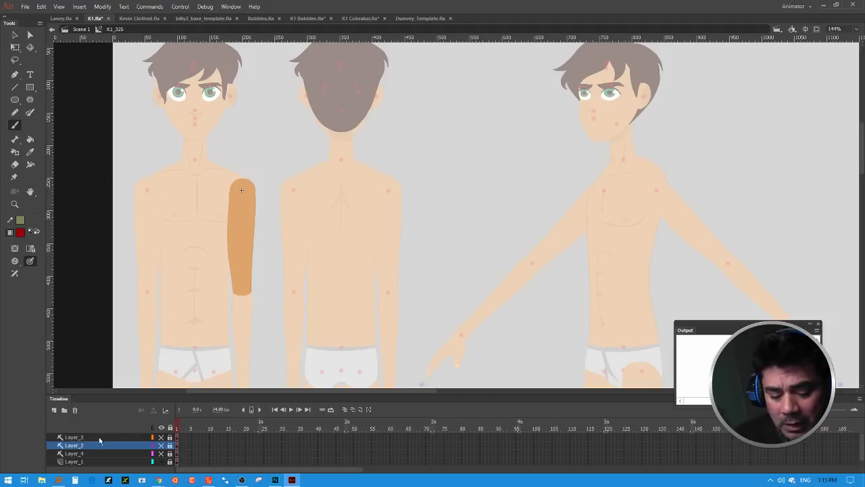
pyautogui.click(55, 410)
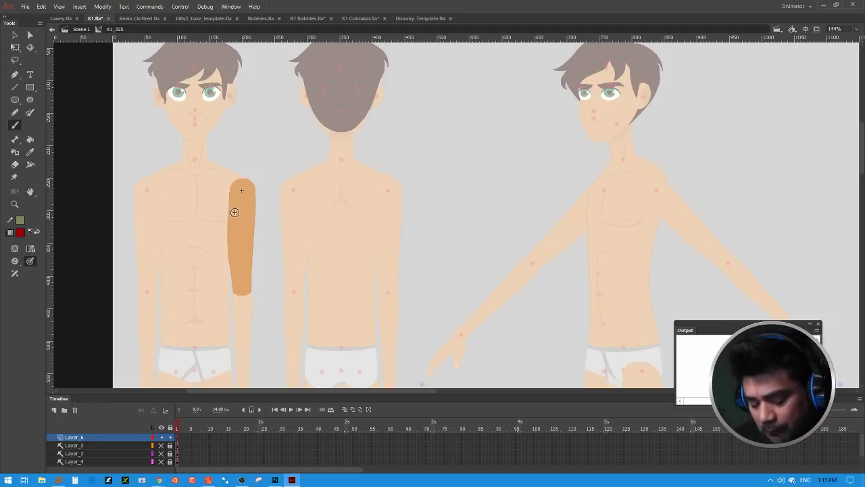
pyautogui.hotkey('ctrl', '=')
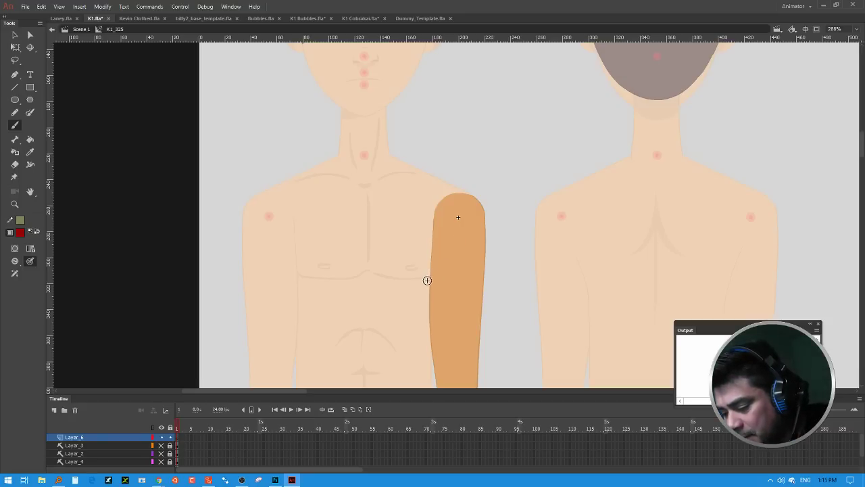
pyautogui.moveTo(427, 278)
pyautogui.mouseDown()
pyautogui.moveTo(487, 275)
pyautogui.moveTo(476, 197)
pyautogui.moveTo(457, 192)
pyautogui.moveTo(438, 204)
pyautogui.moveTo(428, 276)
pyautogui.mouseUp()
pyautogui.moveTo(486, 274); pyautogui.dragTo(487, 274)
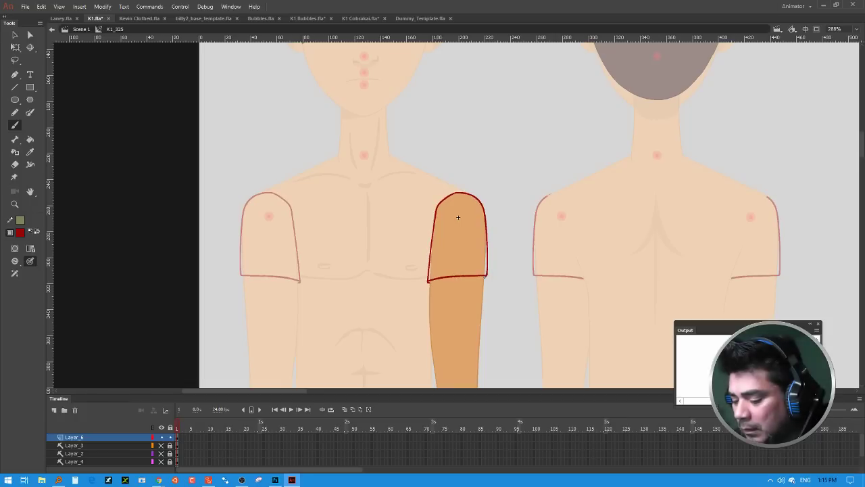
pyautogui.click(29, 139)
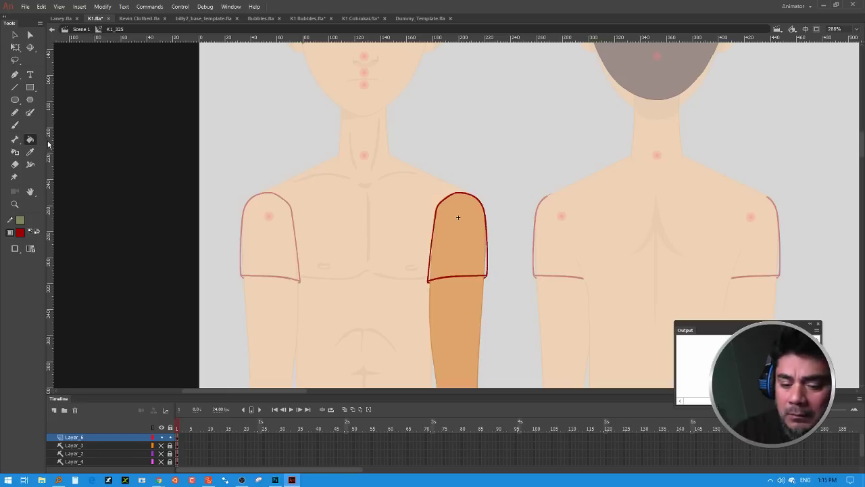
pyautogui.click(486, 271)
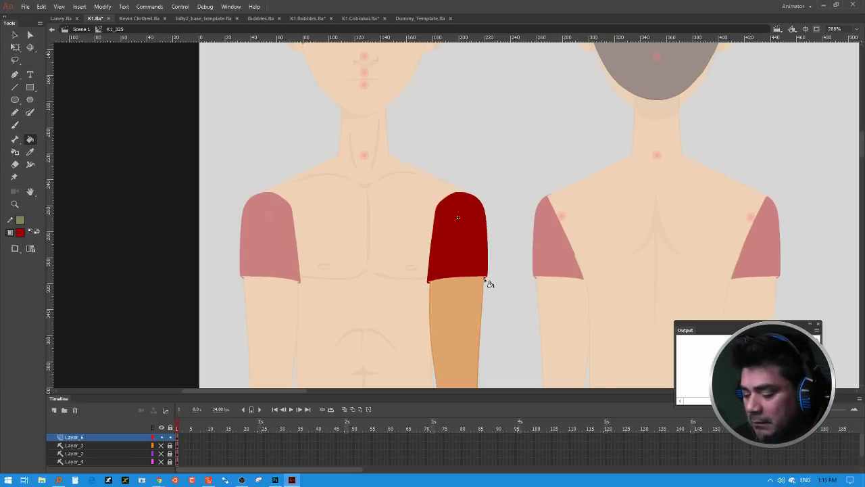
# Step: Set the fill colour to a darker shade of the sleeve's red for shading the cuff
pyautogui.hotkey('ctrl', '=')
pyautogui.hotkey('ctrl', '=')
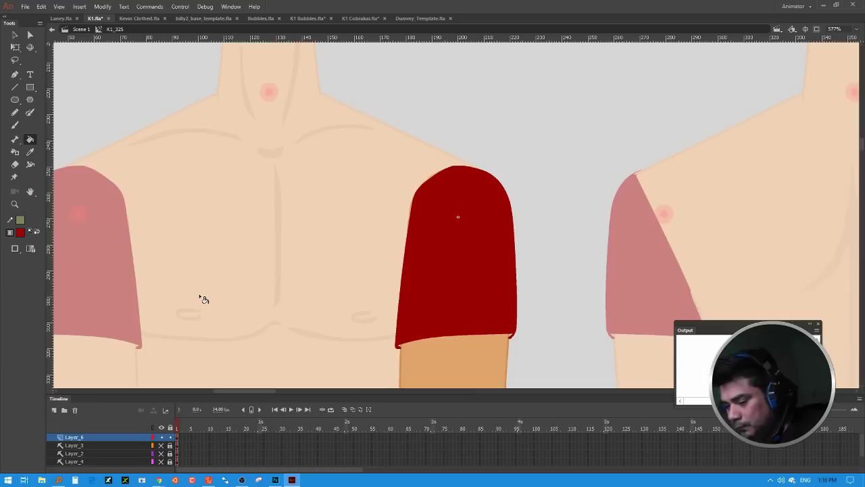
pyautogui.moveTo(607, 227); pyautogui.dragTo(605, 182)
pyautogui.scroll(-3, 606, 183)
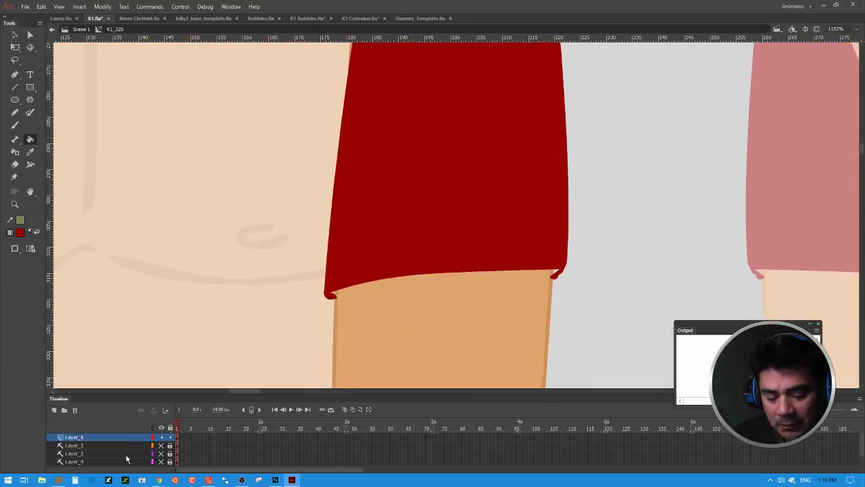
pyautogui.click(22, 232)
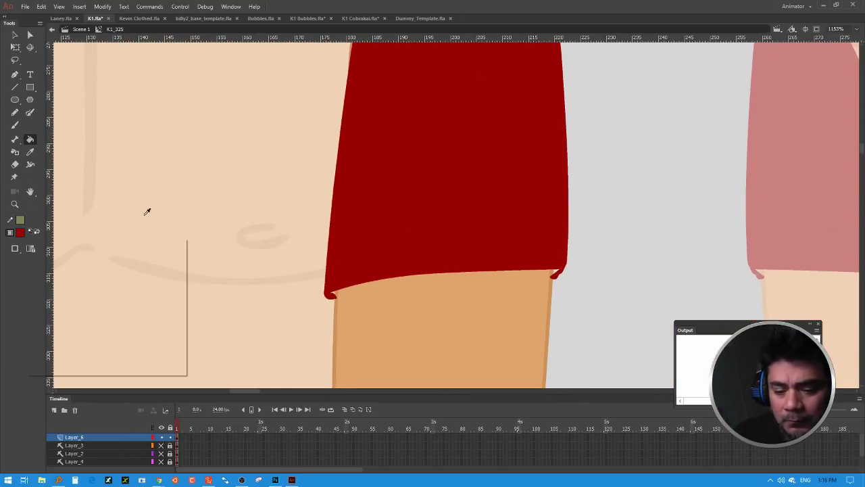
pyautogui.click(184, 244)
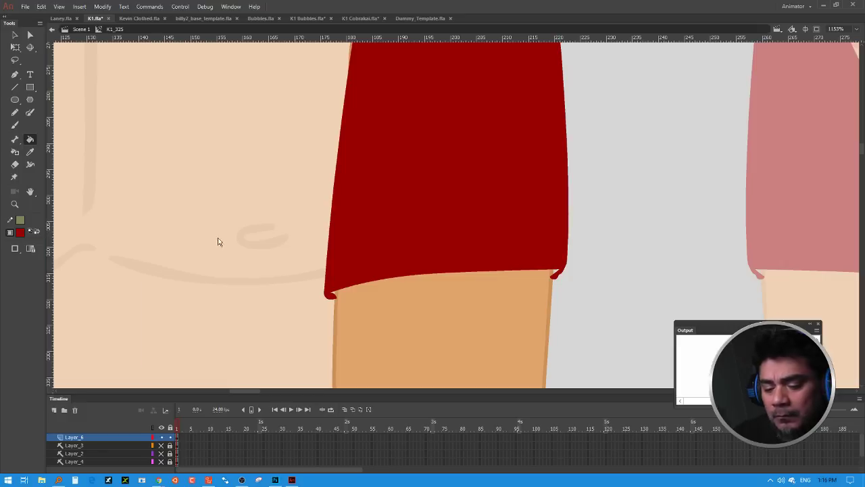
pyautogui.moveTo(160, 80)
pyautogui.mouseDown()
pyautogui.moveTo(149, 80)
pyautogui.moveTo(158, 73)
pyautogui.mouseUp()
pyautogui.click(195, 26)
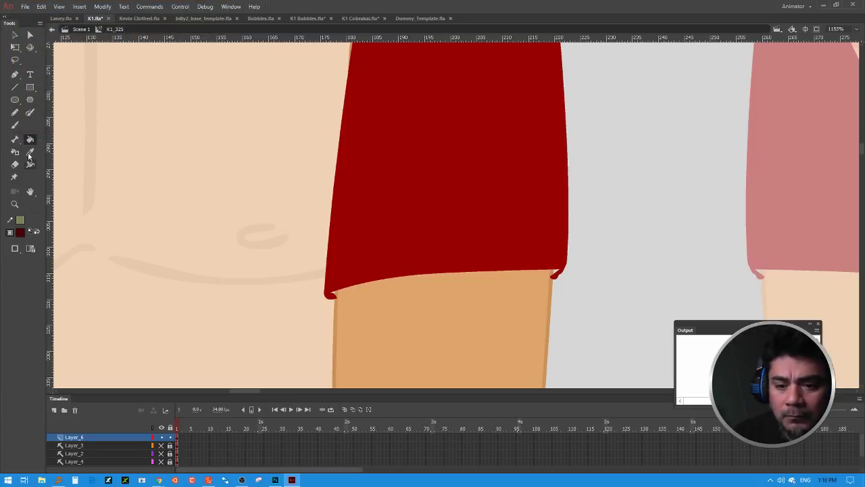
# Step: Paint the small open corners at both ends of the sleeve's cuff with a resized brush in the darker red
pyautogui.click(17, 125)
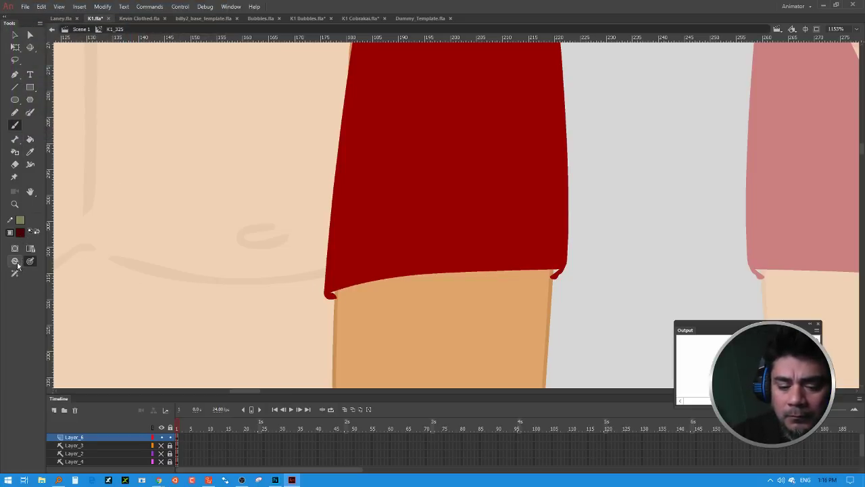
pyautogui.click(16, 261)
pyautogui.click(67, 279)
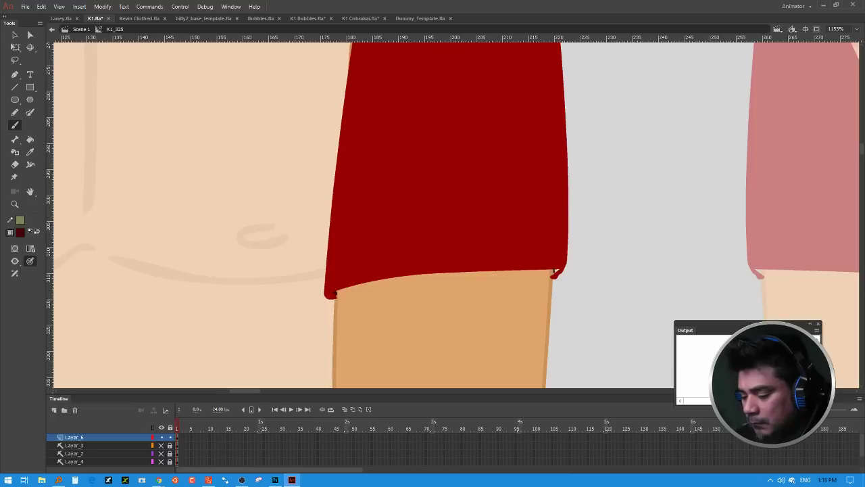
pyautogui.click(555, 272)
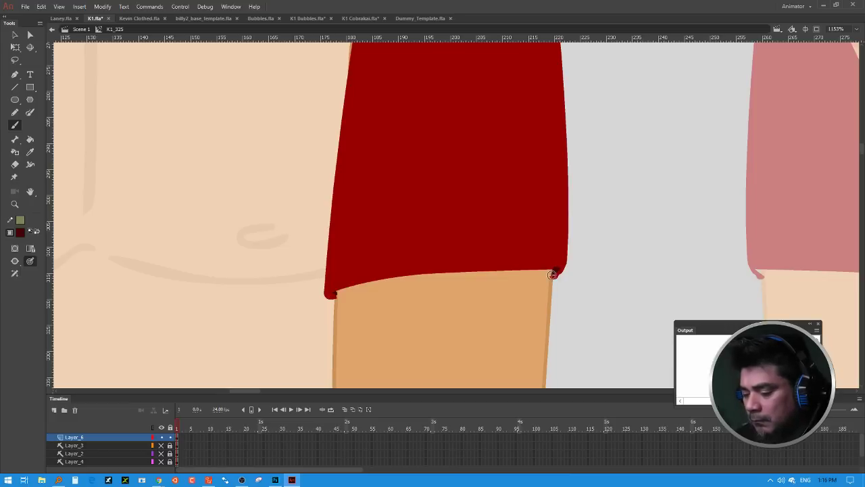
# Step: Sample the sleeve's red as the fill colour and set its brightness to 71% for a lighter red
pyautogui.click(21, 233)
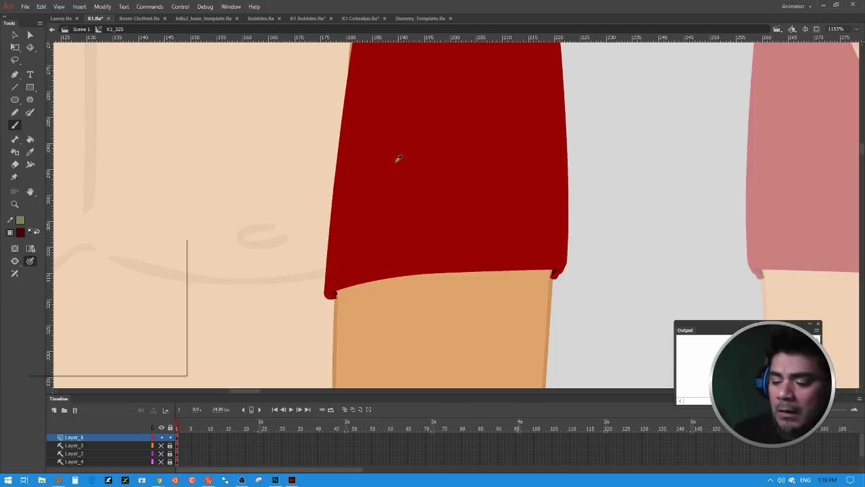
pyautogui.click(398, 159)
pyautogui.click(19, 231)
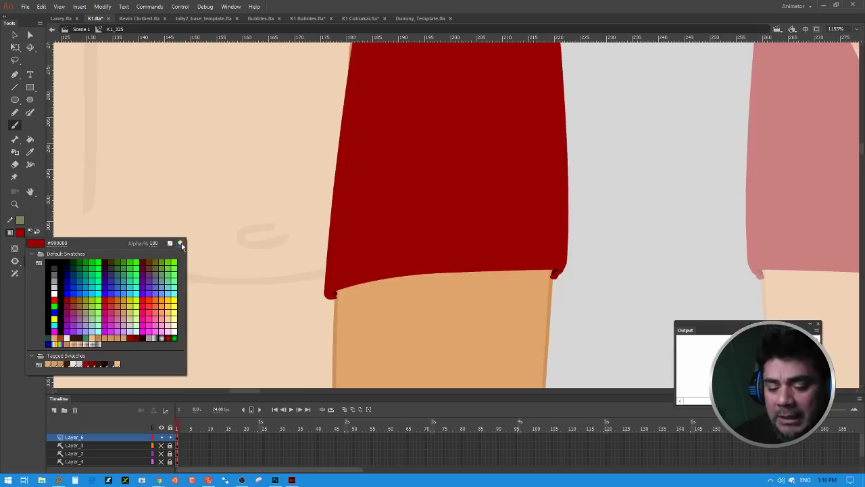
pyautogui.click(180, 245)
pyautogui.click(166, 80)
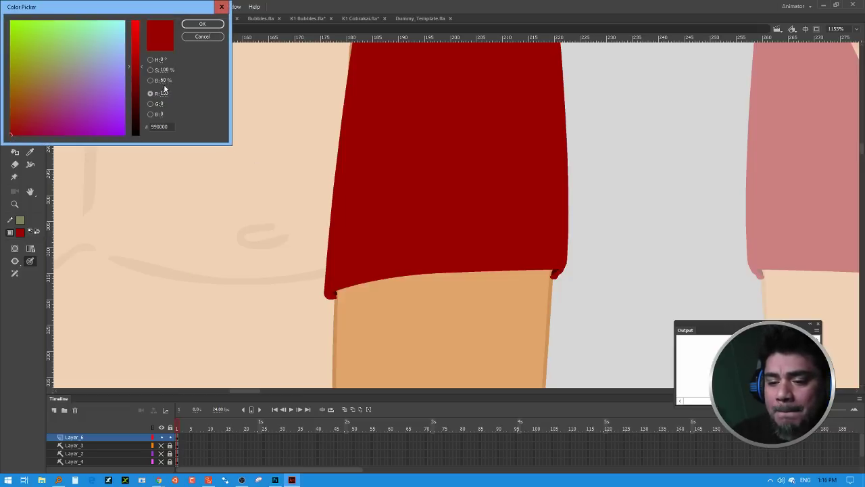
pyautogui.write('71')
pyautogui.click(207, 26)
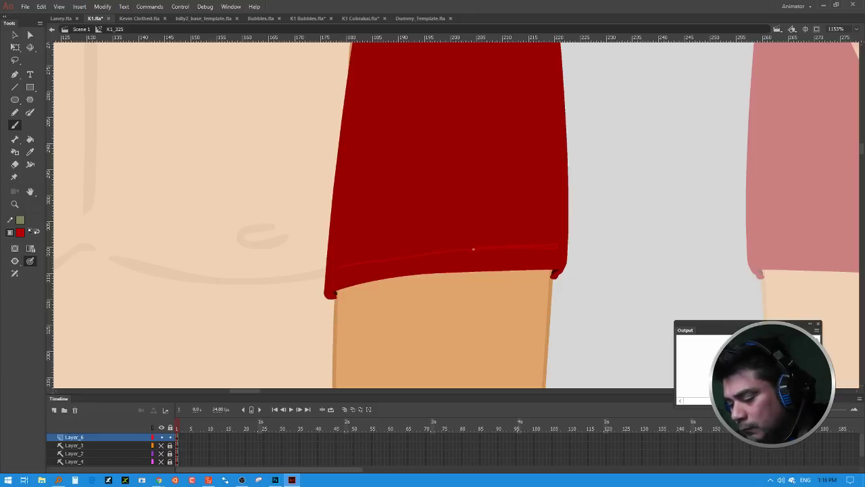
# Step: Resize the brush, outline a thin highlight band just above the sleeve's hem and fill it with the lighter red
pyautogui.click(15, 261)
pyautogui.click(41, 260)
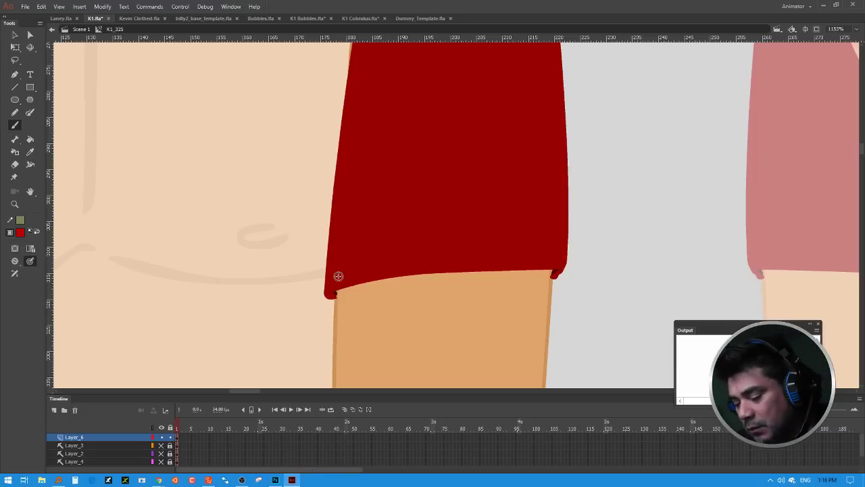
pyautogui.moveTo(338, 277); pyautogui.dragTo(386, 263)
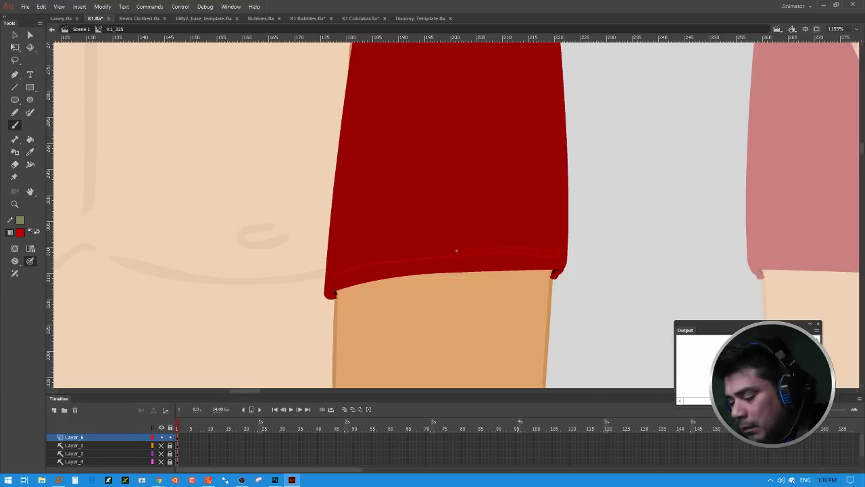
pyautogui.click(32, 140)
pyautogui.click(551, 259)
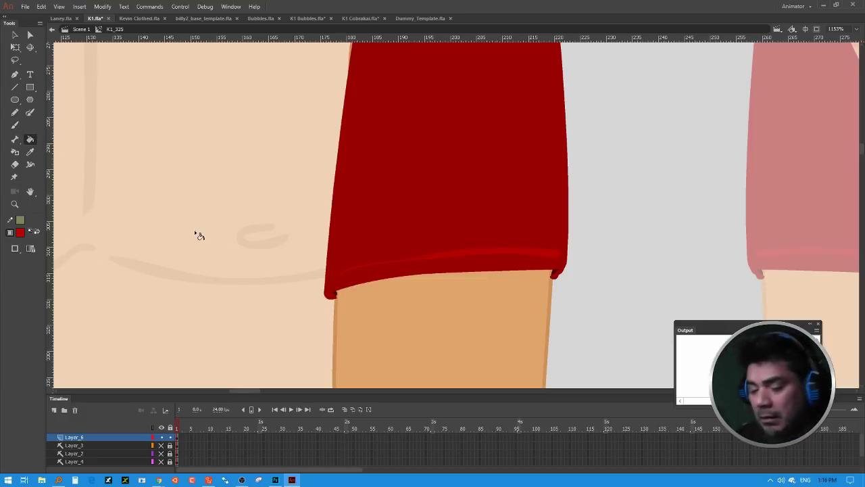
# Step: Smooth the highlight band above the sleeve's hem twice
pyautogui.click(16, 35)
pyautogui.click(557, 255)
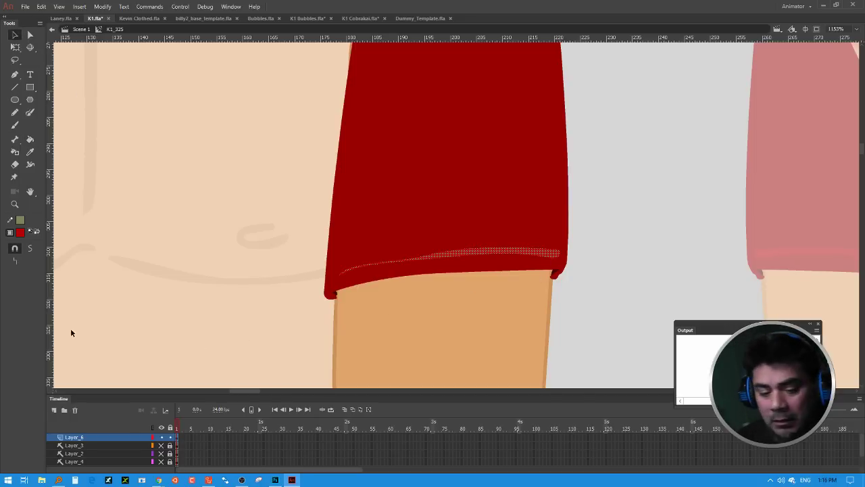
pyautogui.click(32, 251)
pyautogui.click(32, 251)
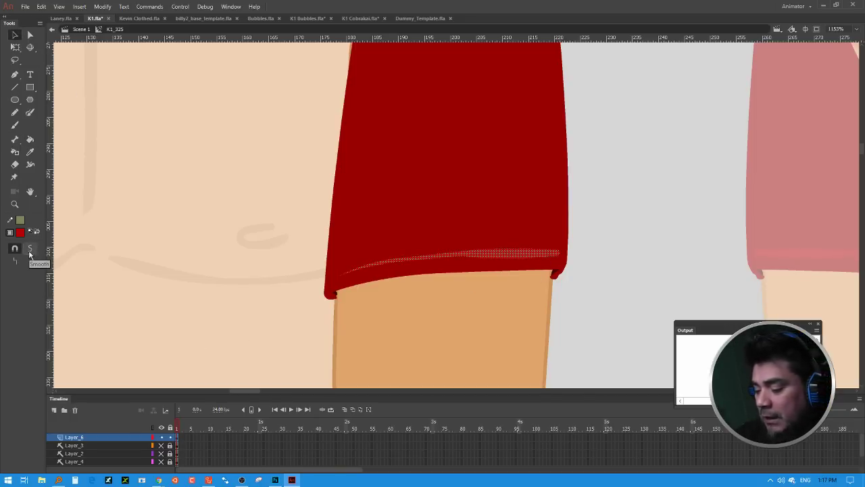
pyautogui.click(588, 213)
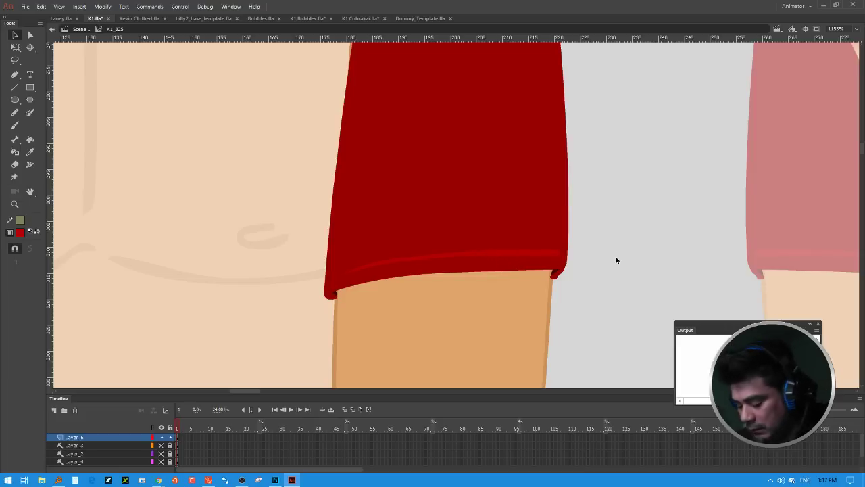
# Step: Return to the main scene and examine the red sleeves in each view of the character
pyautogui.hotkey('ctrl', '-')
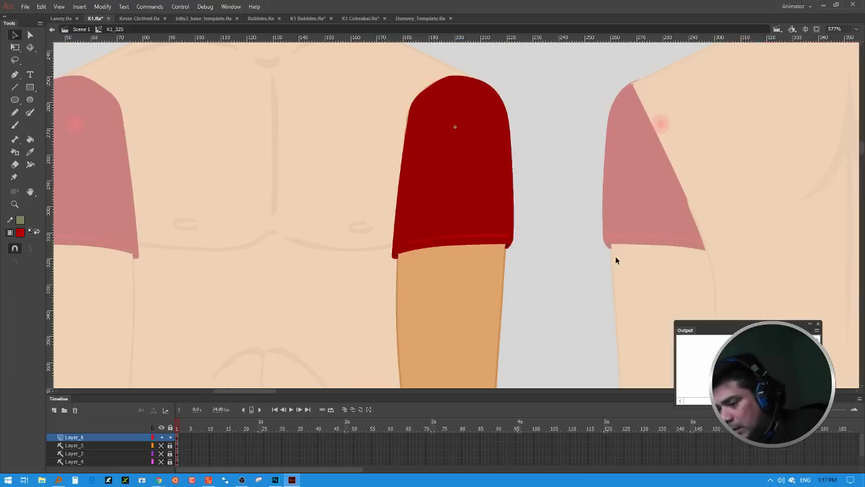
pyautogui.doubleClick(550, 195)
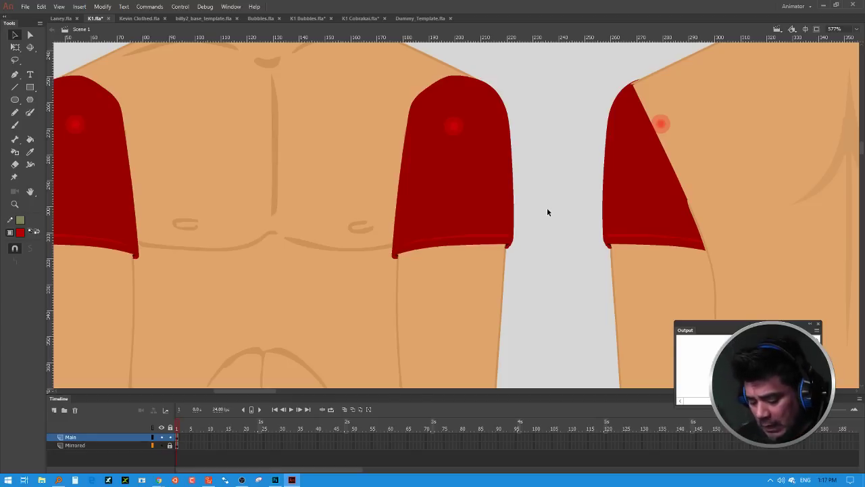
pyautogui.hotkey('ctrl', '-')
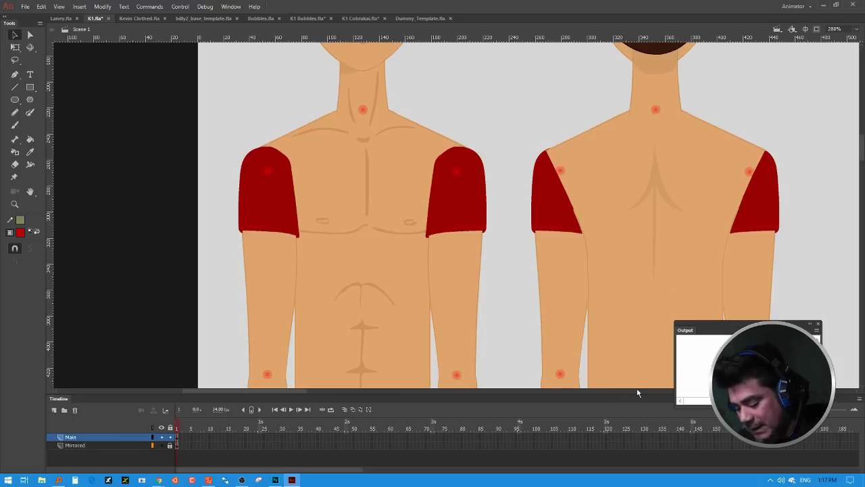
pyautogui.hotkey('ctrl', '-')
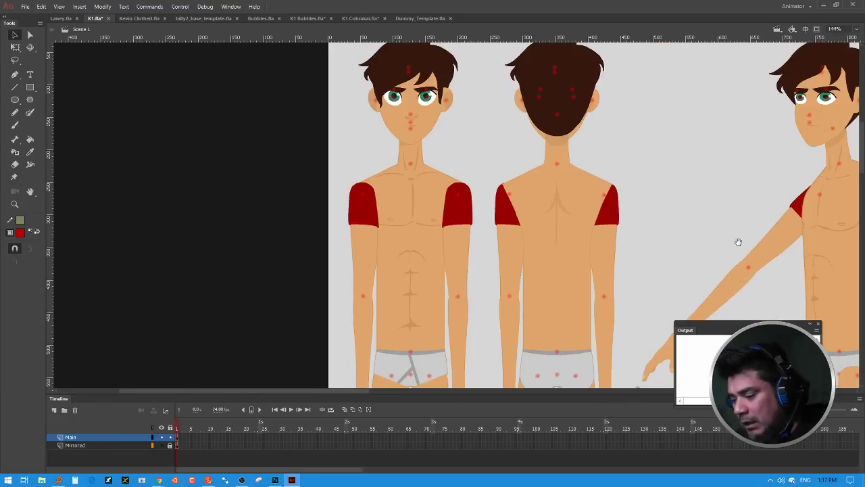
pyautogui.moveTo(738, 242); pyautogui.dragTo(486, 228)
pyautogui.moveTo(773, 224); pyautogui.dragTo(352, 195)
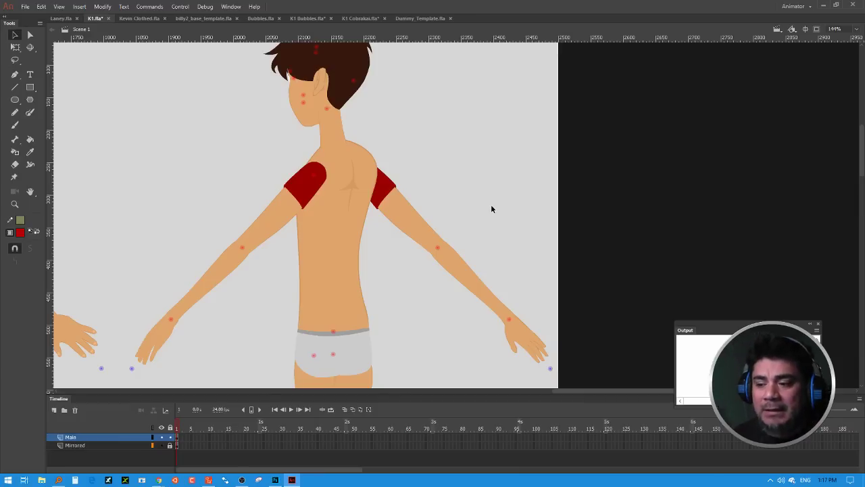
# Step: Switch to Dummy_Template.fla and edit the left upper arm symbol of the 0 view in place
pyautogui.click(422, 19)
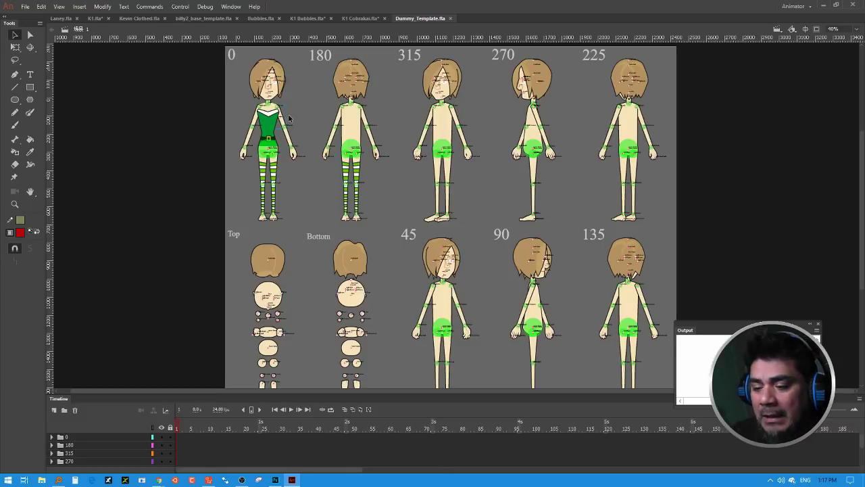
pyautogui.hotkey('ctrl', '=')
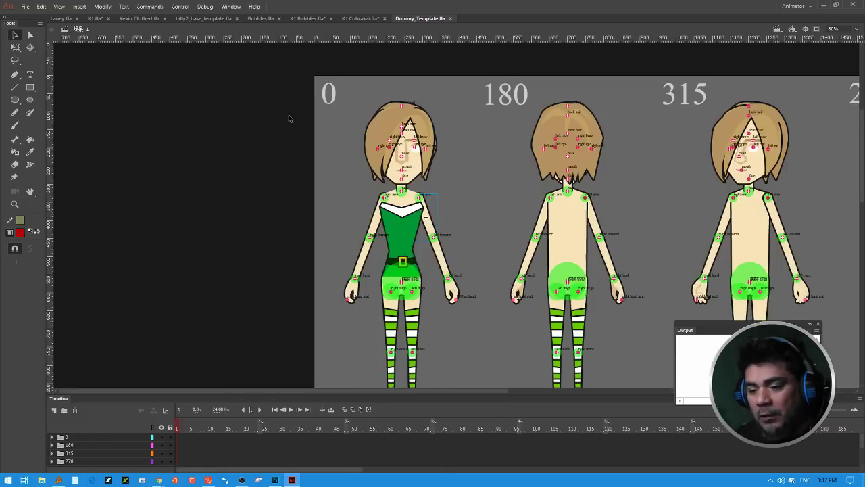
pyautogui.hotkey('ctrl', '=')
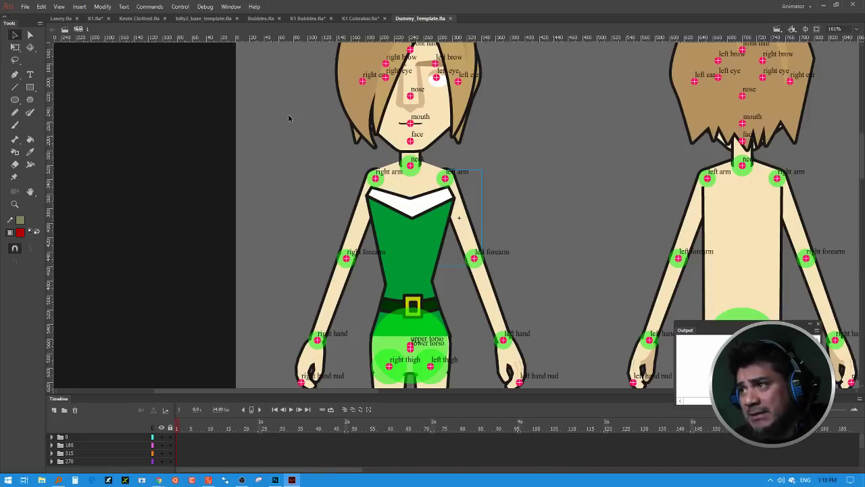
pyautogui.doubleClick(467, 223)
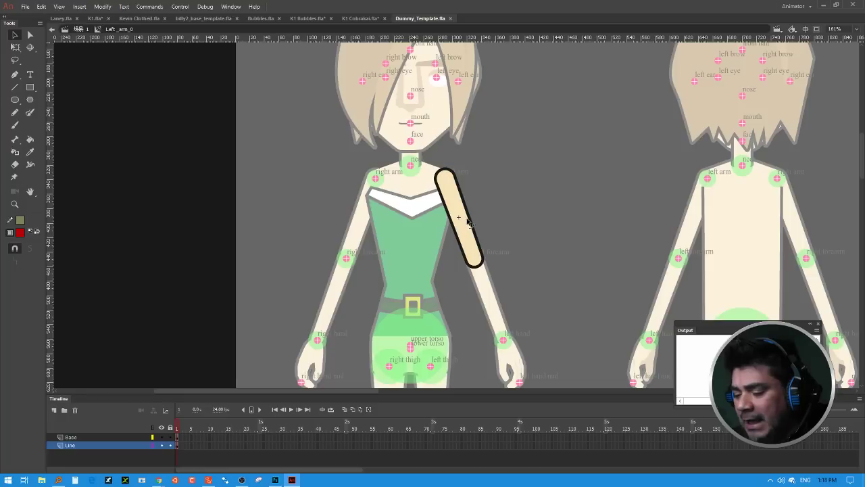
# Step: Add a new layer above Base in the left arm symbol and lock the Base and Line layers
pyautogui.click(19, 126)
pyautogui.click(101, 438)
pyautogui.click(54, 410)
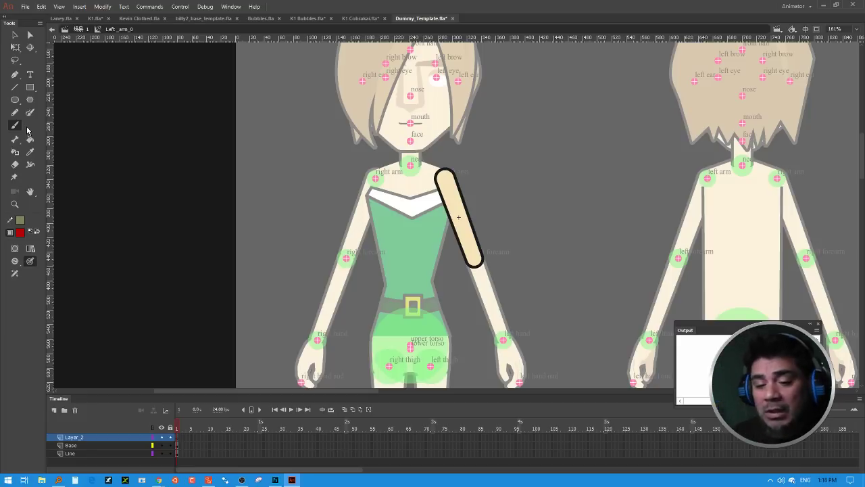
pyautogui.click(170, 453)
pyautogui.click(169, 445)
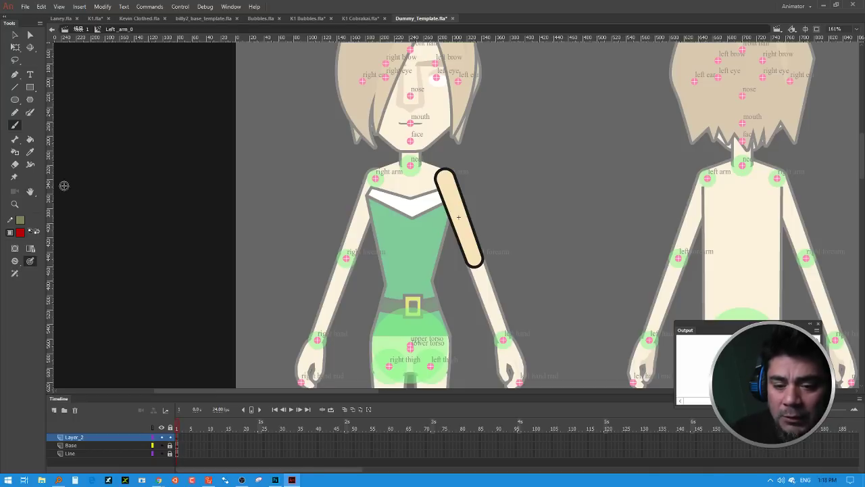
# Step: Brush a short sleeve outline around the top of the left arm in dark red, fill it, and return to the main scene
pyautogui.click(23, 233)
pyautogui.click(82, 302)
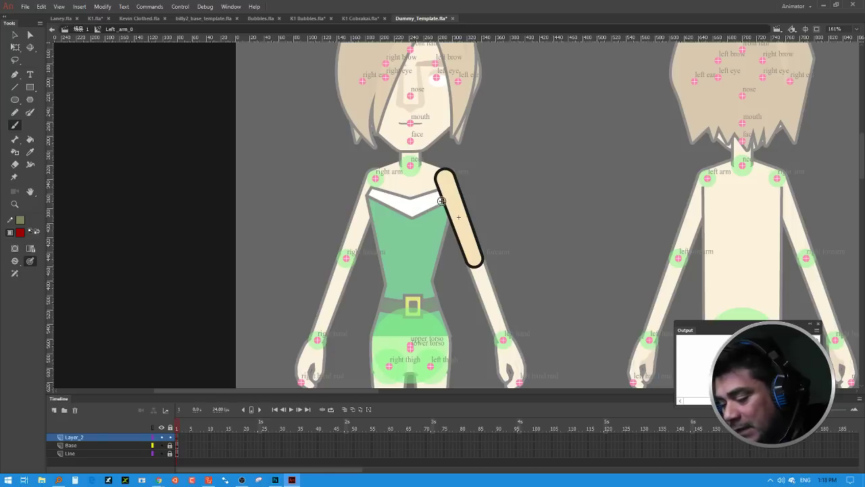
pyautogui.moveTo(442, 203)
pyautogui.mouseDown()
pyautogui.moveTo(464, 192)
pyautogui.moveTo(445, 167)
pyautogui.moveTo(436, 184)
pyautogui.moveTo(443, 210)
pyautogui.mouseUp()
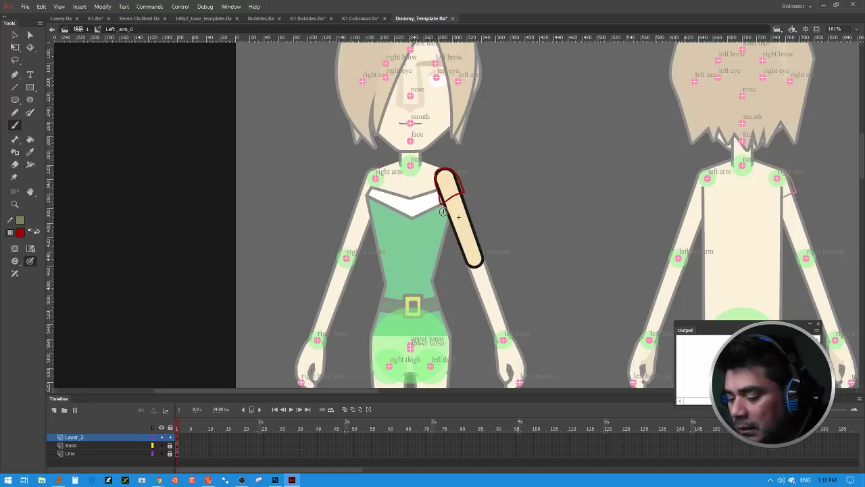
pyautogui.click(29, 139)
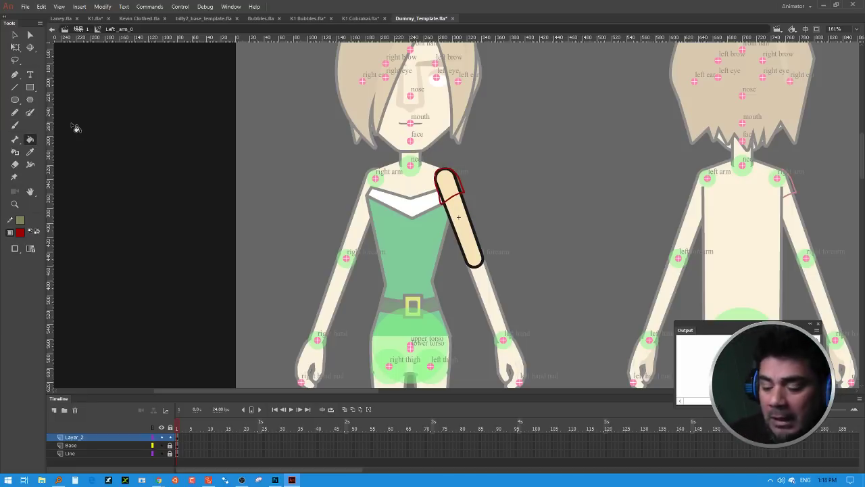
pyautogui.click(467, 195)
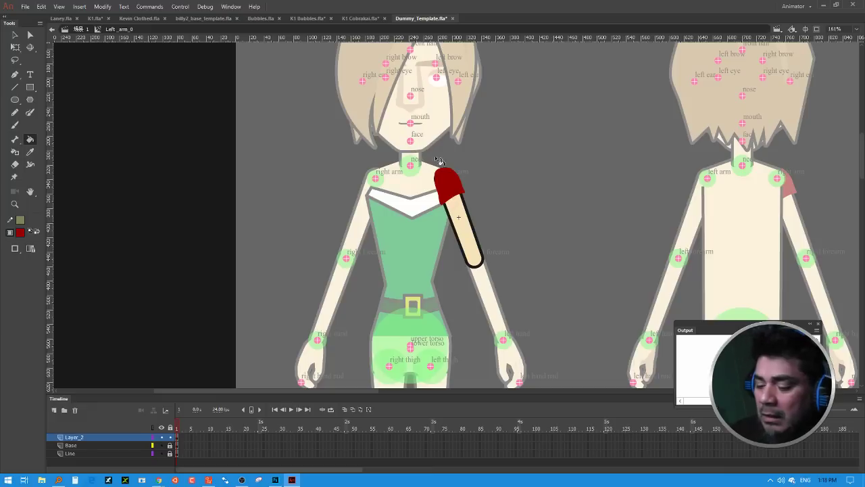
pyautogui.click(15, 35)
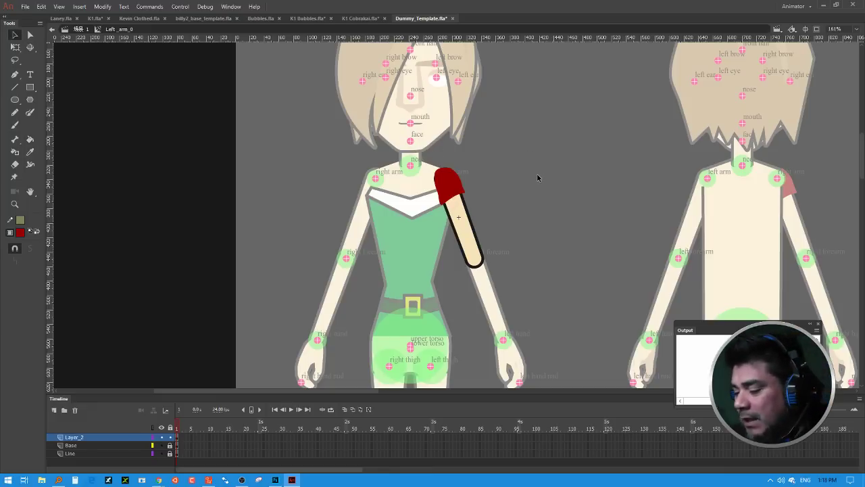
pyautogui.doubleClick(540, 176)
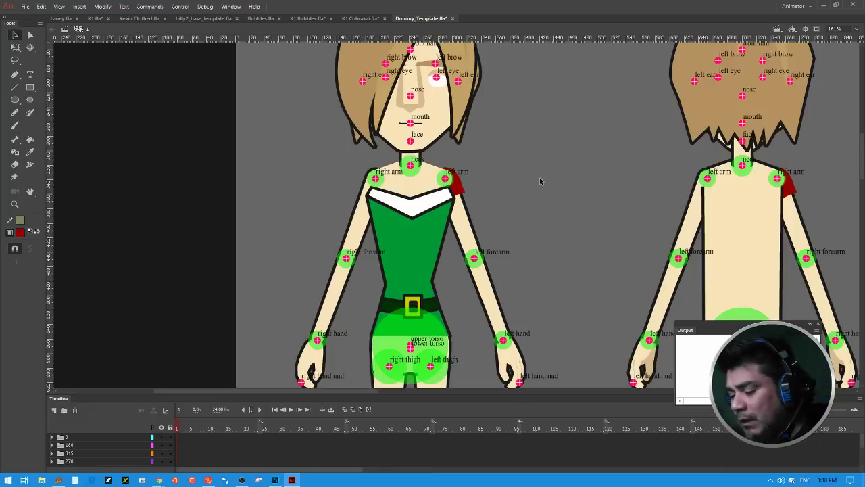
# Step: Examine the dummy's arms across the 0 to 225 views and check the left upper arm symbol of the 315 view
pyautogui.hotkey('ctrl', '-')
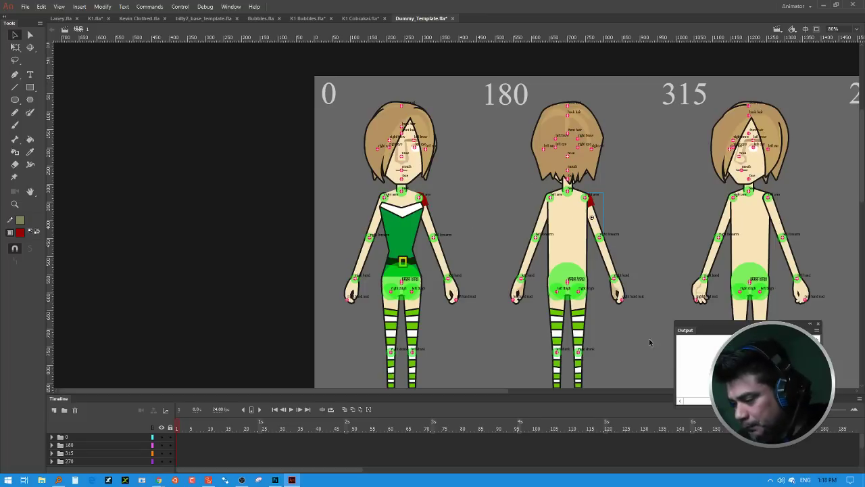
pyautogui.moveTo(611, 218); pyautogui.dragTo(532, 221)
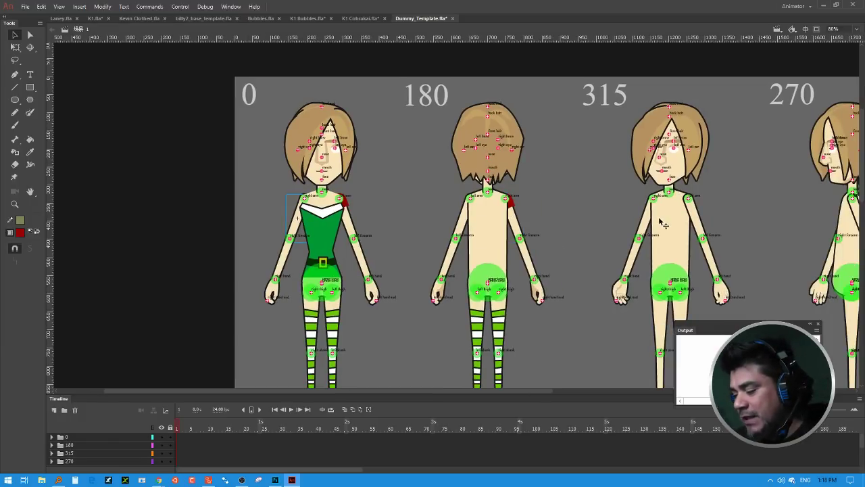
pyautogui.moveTo(626, 212); pyautogui.dragTo(350, 221)
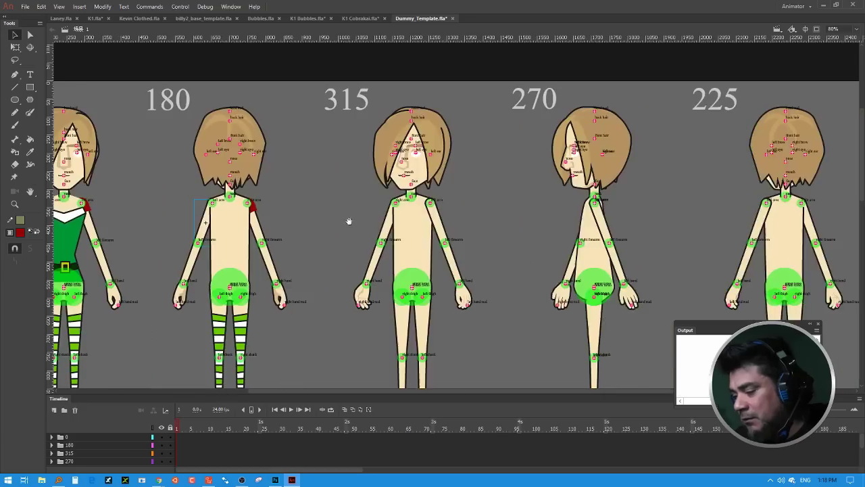
pyautogui.moveTo(710, 228); pyautogui.dragTo(473, 212)
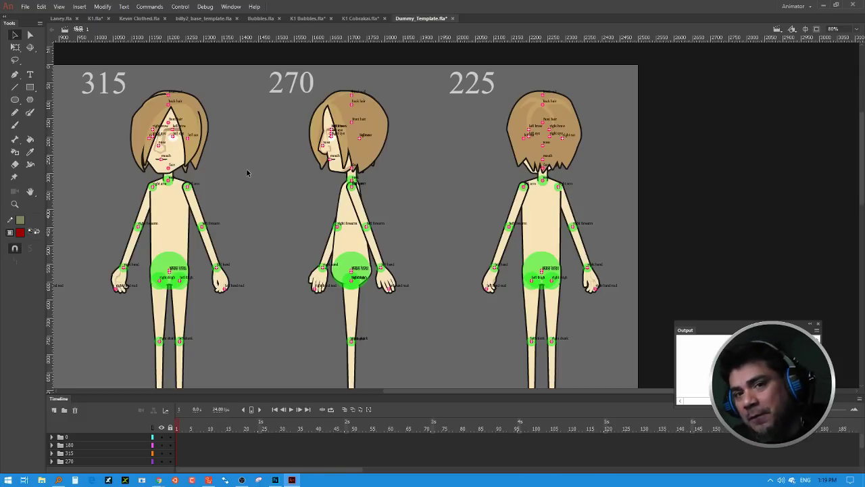
pyautogui.doubleClick(198, 205)
pyautogui.click(198, 205)
pyautogui.click(214, 193)
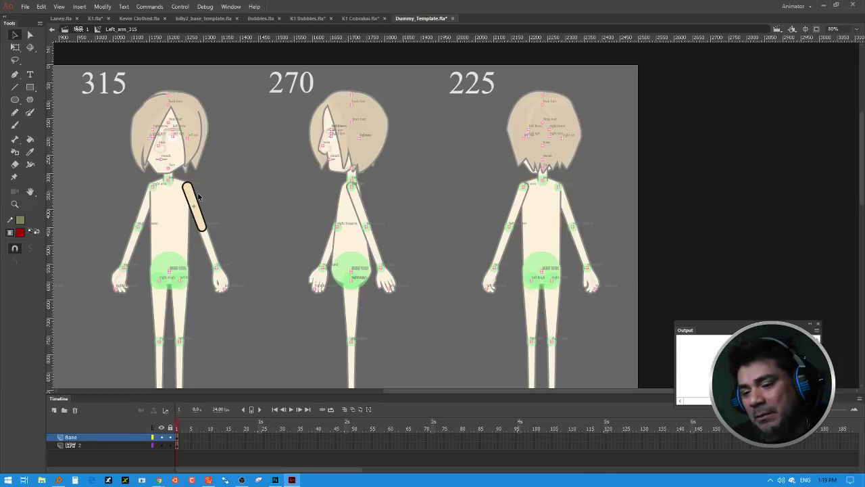
pyautogui.doubleClick(273, 151)
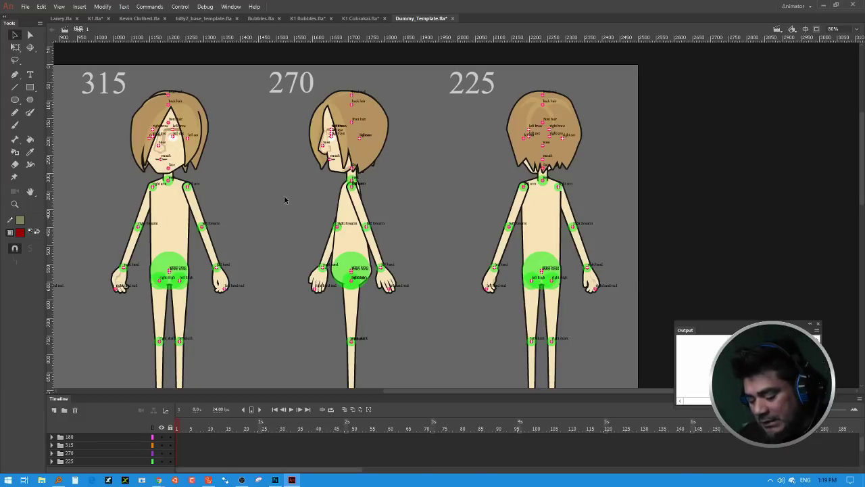
pyautogui.hotkey('ctrl', '-')
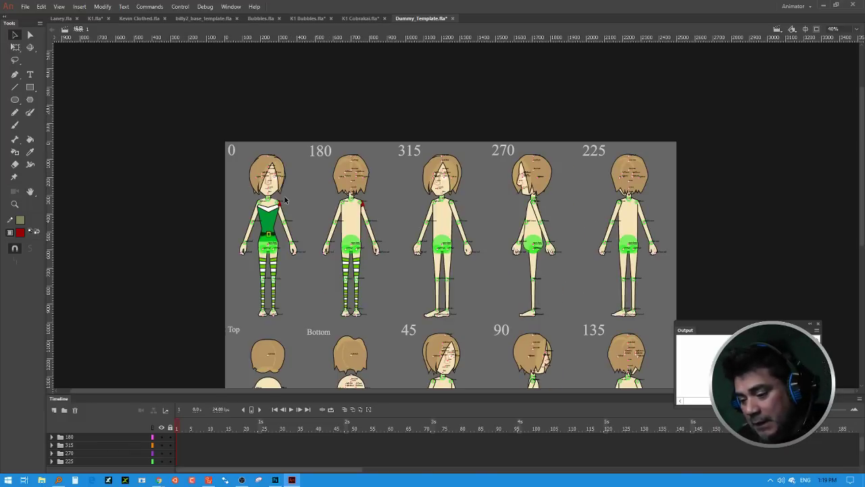
# Step: Switch to K1.fla and duplicate the left upper arm symbol of the front view, keeping the suggested symbol name
pyautogui.click(95, 18)
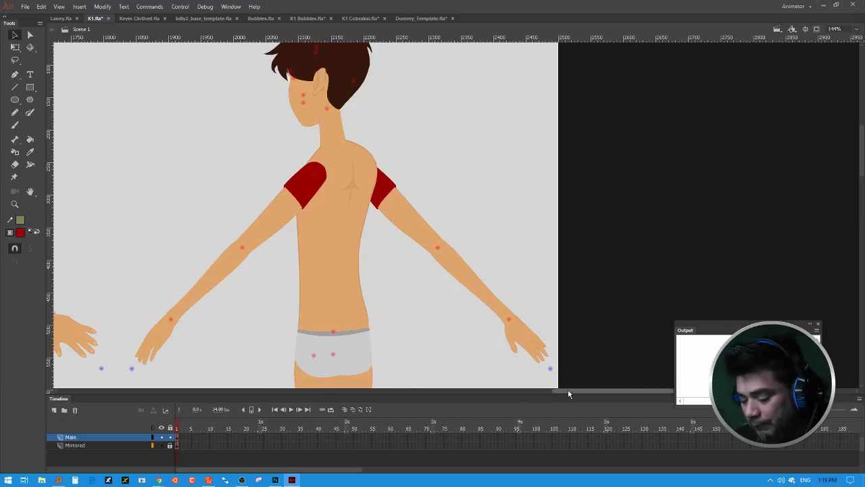
pyautogui.moveTo(550, 392); pyautogui.dragTo(201, 377)
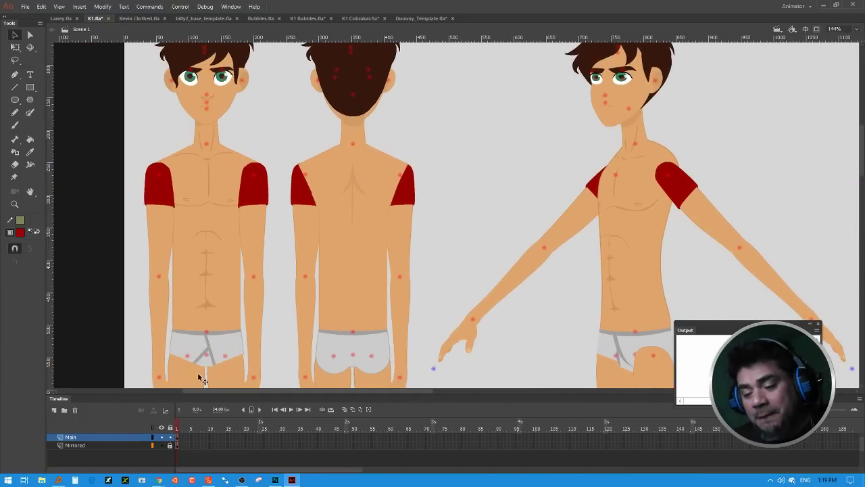
pyautogui.click(262, 235)
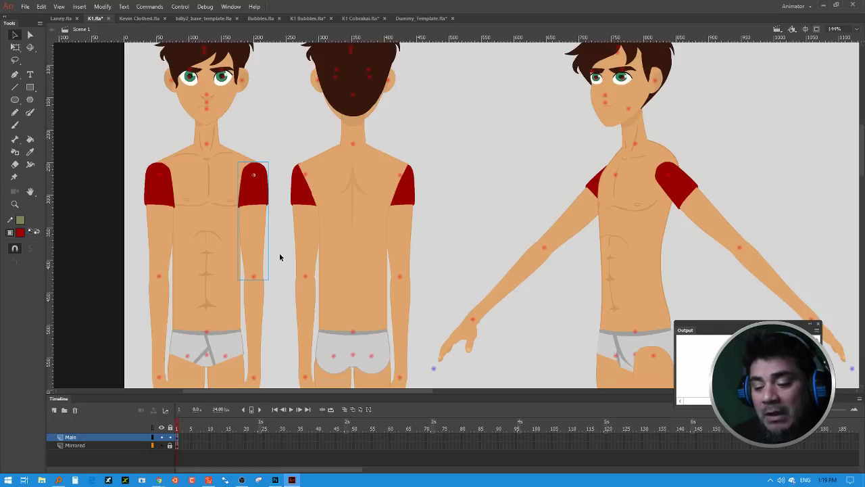
pyautogui.rightClick(257, 218)
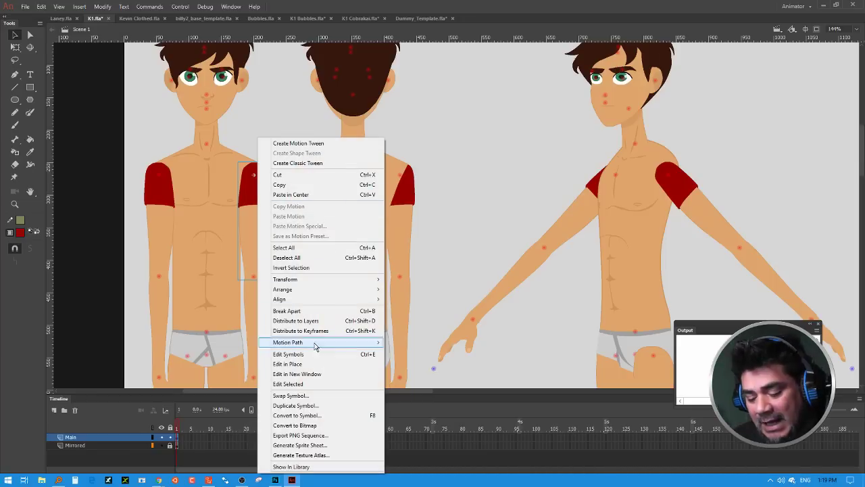
pyautogui.click(326, 410)
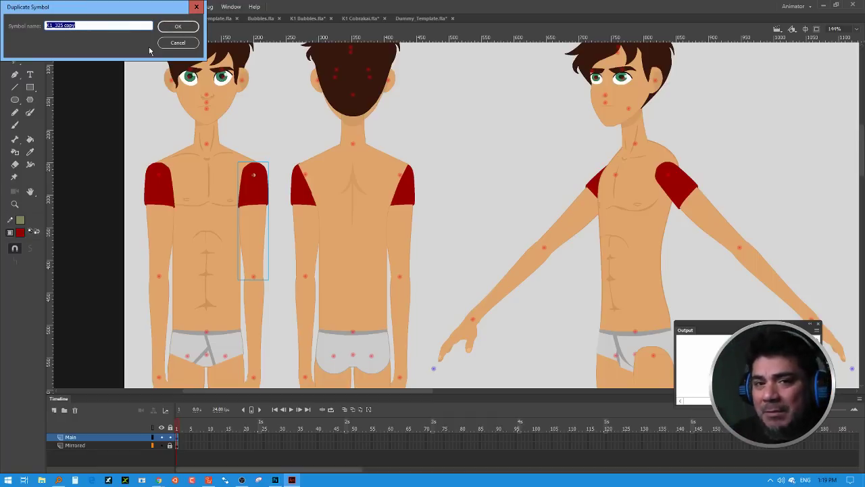
pyautogui.click(189, 30)
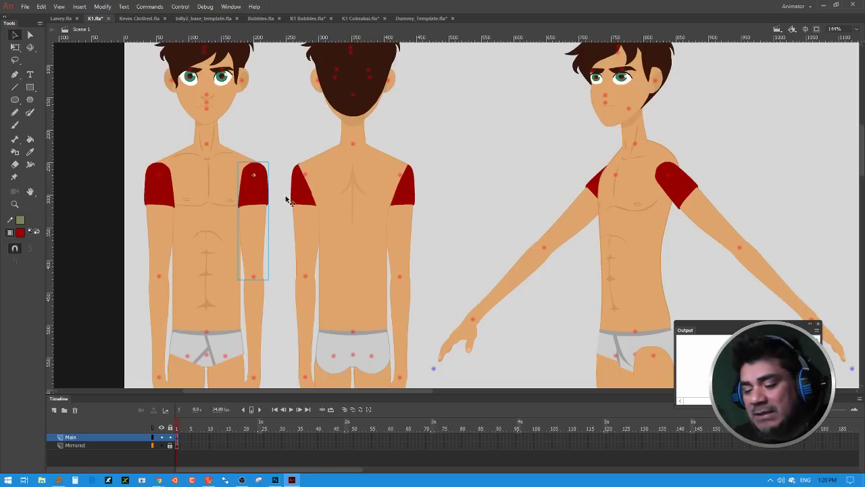
# Step: Brush a dark red wavy test line below the sleeve inside the front view's right upper arm symbol and return to the main scene
pyautogui.doubleClick(159, 192)
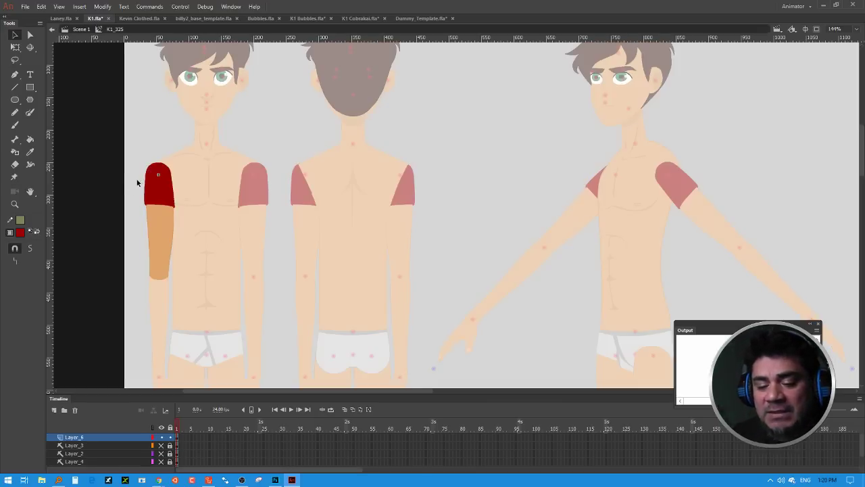
pyautogui.click(14, 125)
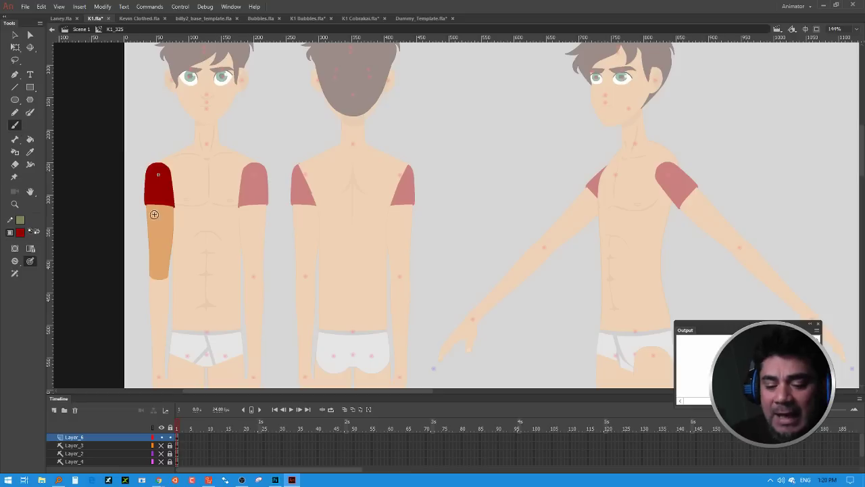
pyautogui.moveTo(163, 219); pyautogui.dragTo(167, 220)
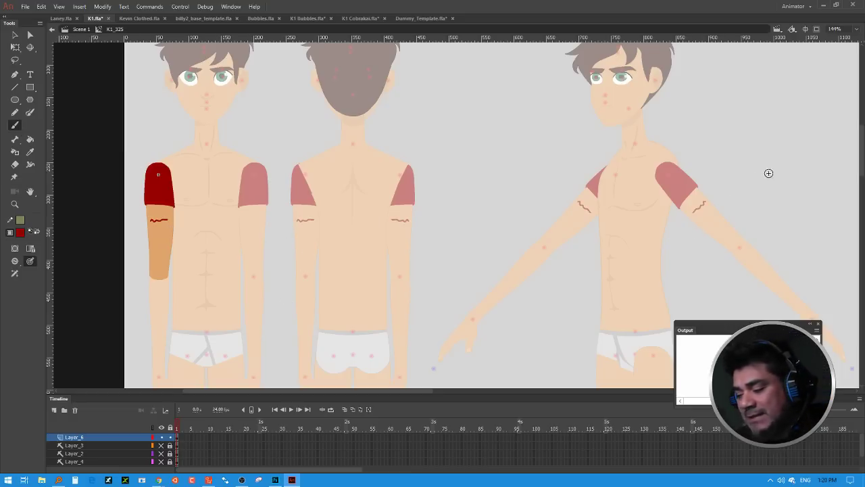
pyautogui.click(18, 36)
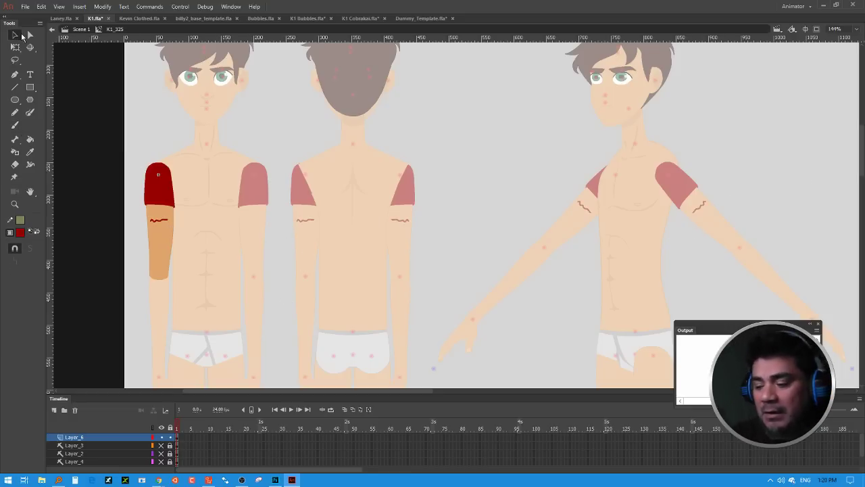
pyautogui.doubleClick(474, 193)
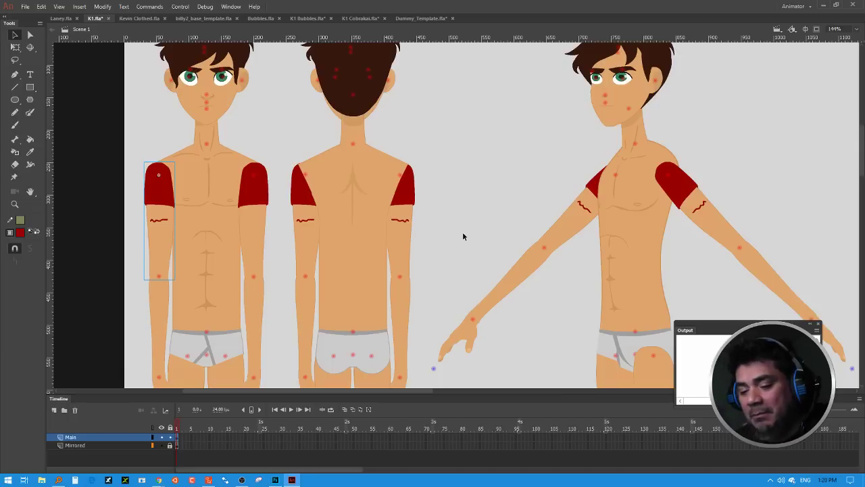
# Step: Undo the wavy test line in the right upper arm symbol and return to the main scene
pyautogui.click(263, 221)
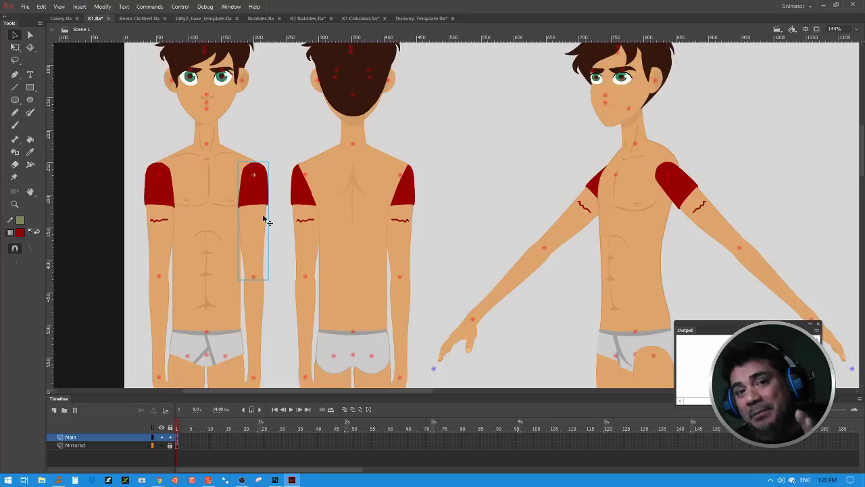
pyautogui.doubleClick(263, 221)
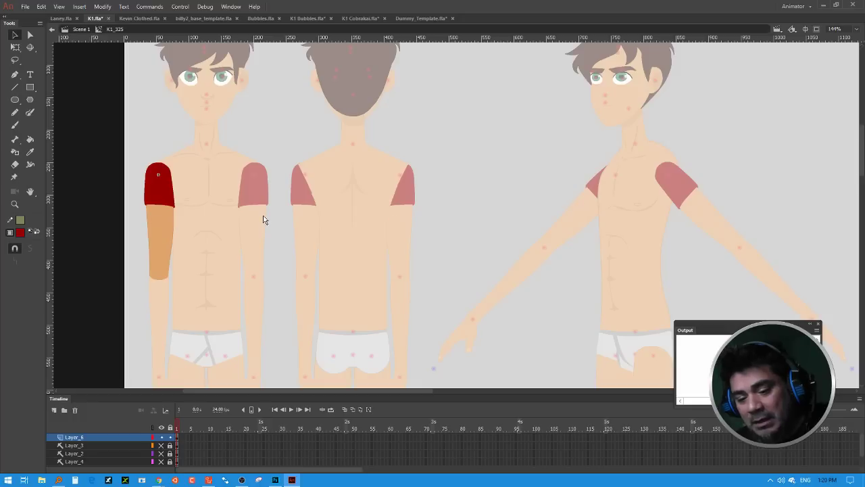
pyautogui.doubleClick(276, 135)
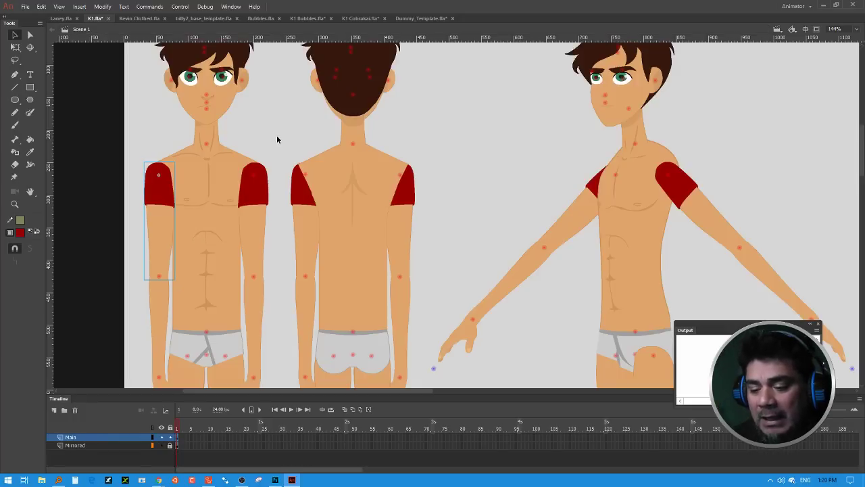
# Step: Edit the duplicated left upper arm in place, add a layer between Layer_6 and Layer_3, and display Layer_6 as outlines
pyautogui.doubleClick(259, 216)
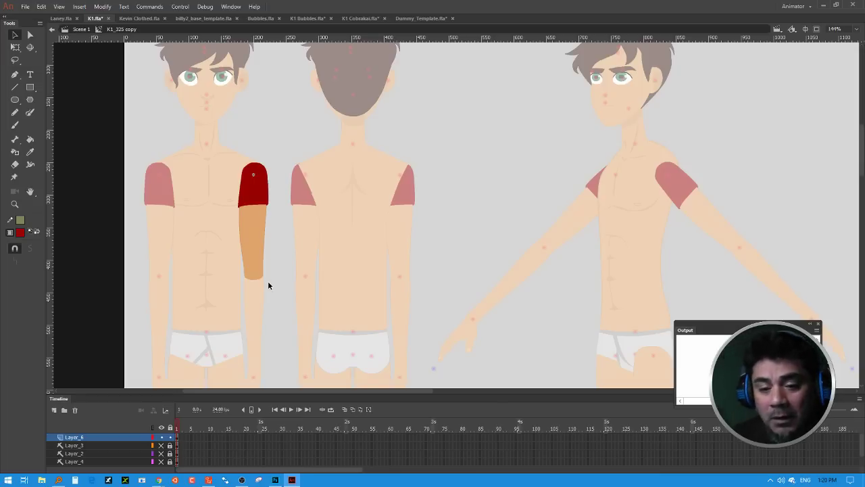
pyautogui.press('b')
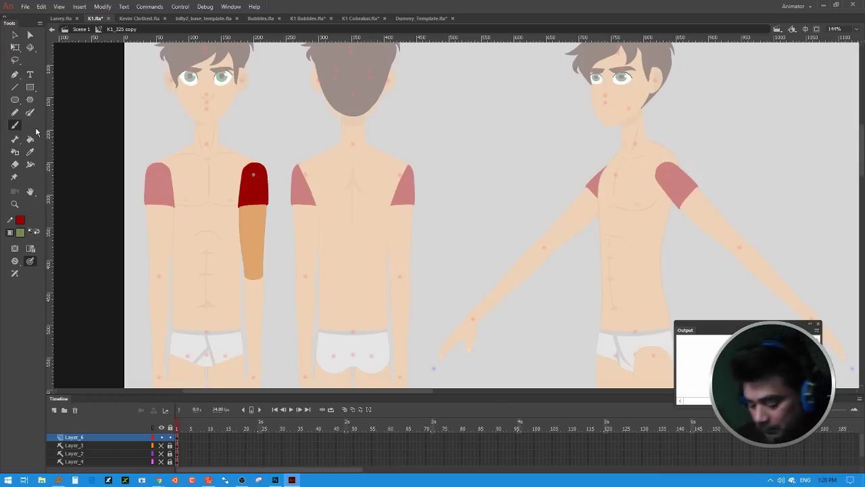
pyautogui.hotkey('ctrl', '=')
pyautogui.hotkey('ctrl', '=')
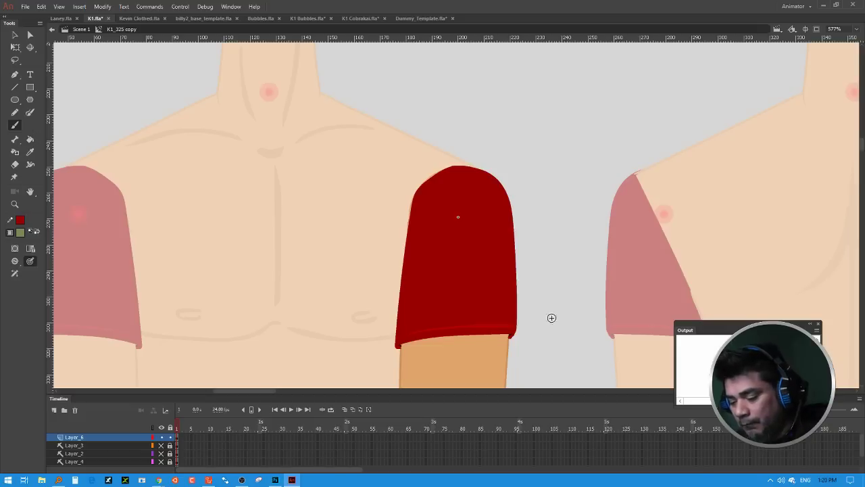
pyautogui.moveTo(555, 278); pyautogui.dragTo(547, 187)
pyautogui.click(112, 446)
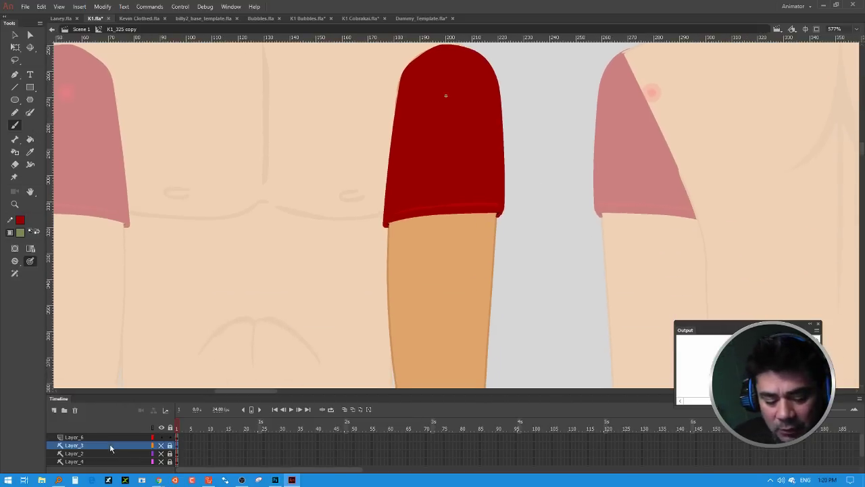
pyautogui.click(161, 438)
pyautogui.click(162, 439)
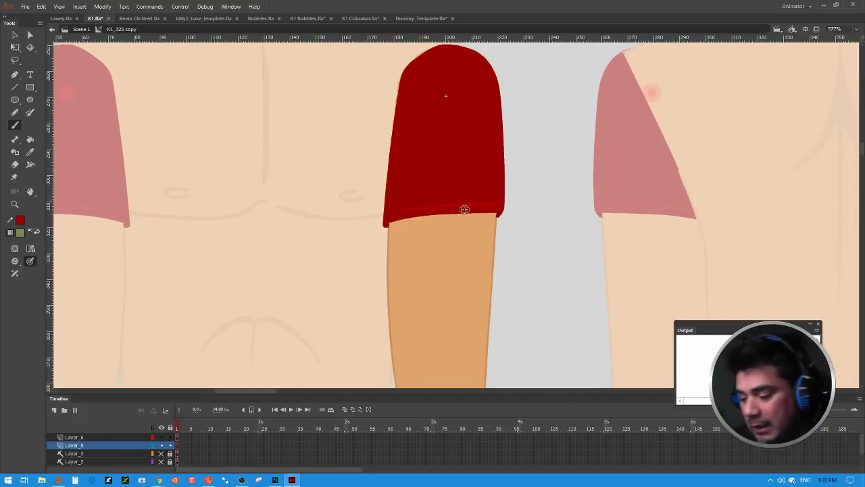
pyautogui.click(153, 437)
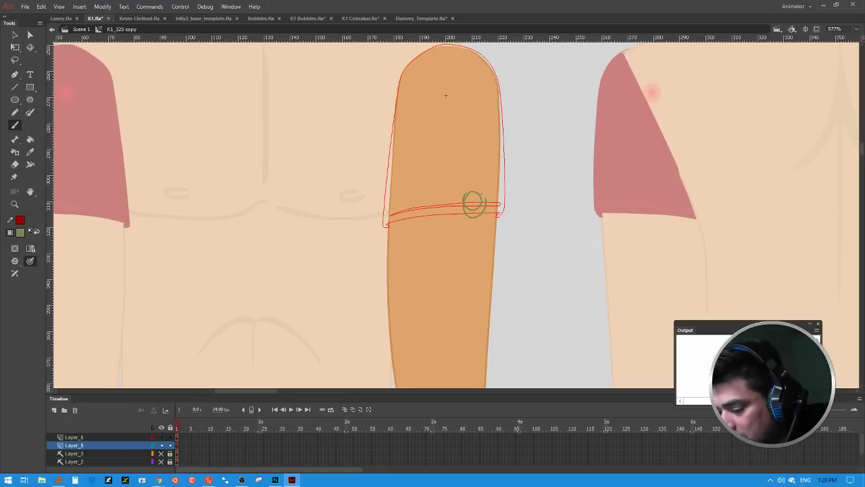
# Step: Brush an olive-green tattoo of two nested circles with an angular hooked line below them across the sleeve hem on Layer_5
pyautogui.moveTo(482, 202); pyautogui.dragTo(479, 207)
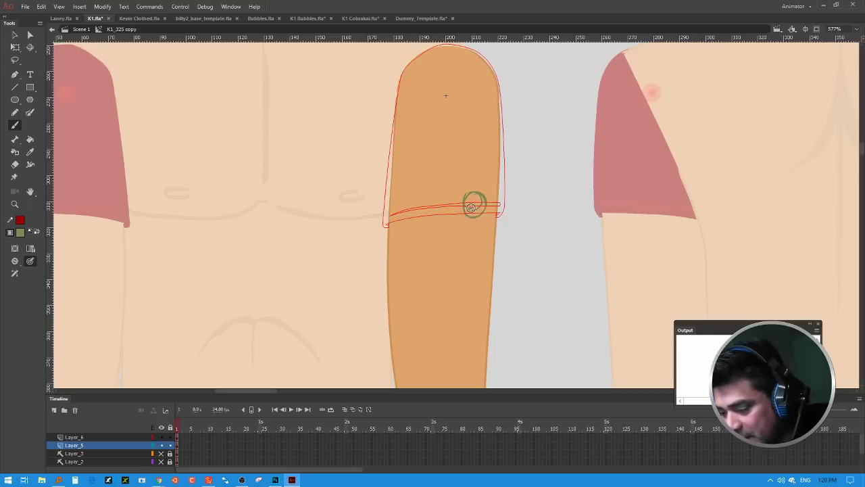
pyautogui.moveTo(458, 201); pyautogui.dragTo(480, 216)
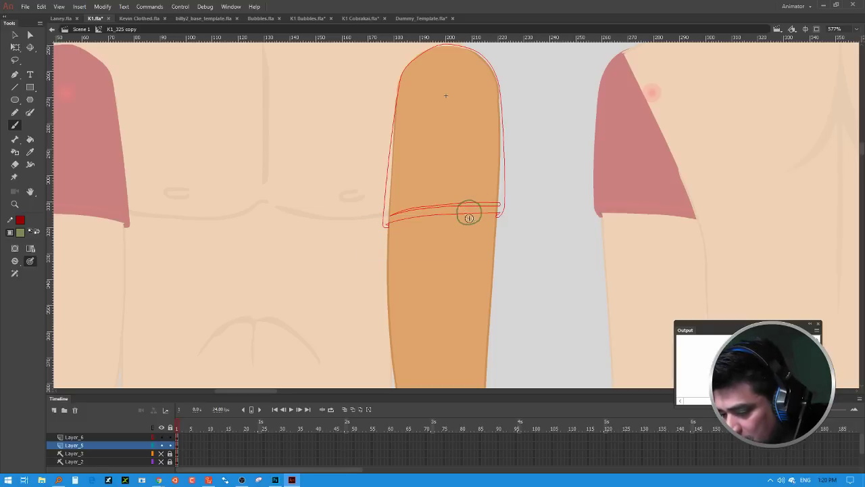
pyautogui.moveTo(467, 224); pyautogui.dragTo(466, 242)
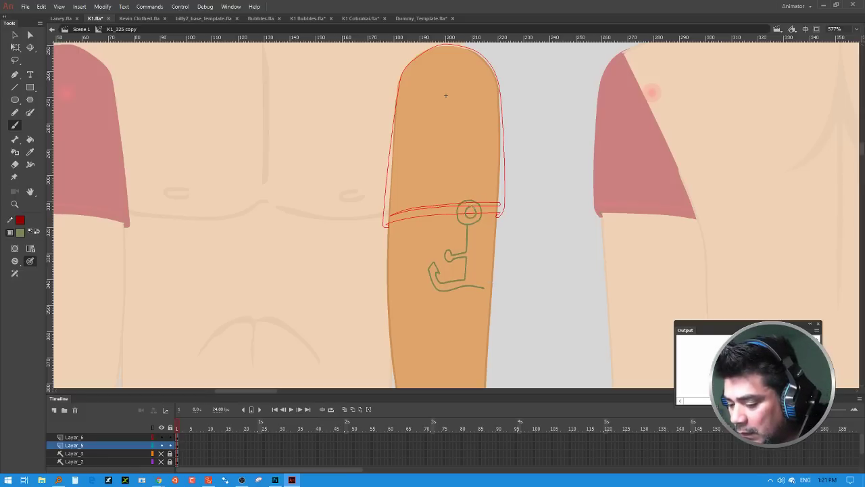
# Step: Try to select the tattoo by its surrounding area, and lock the sleeve layer Layer_6
pyautogui.click(15, 35)
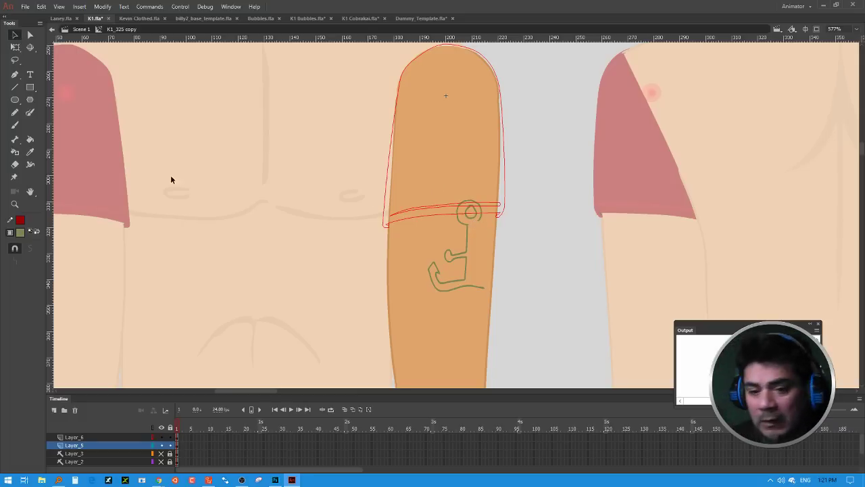
pyautogui.click(15, 46)
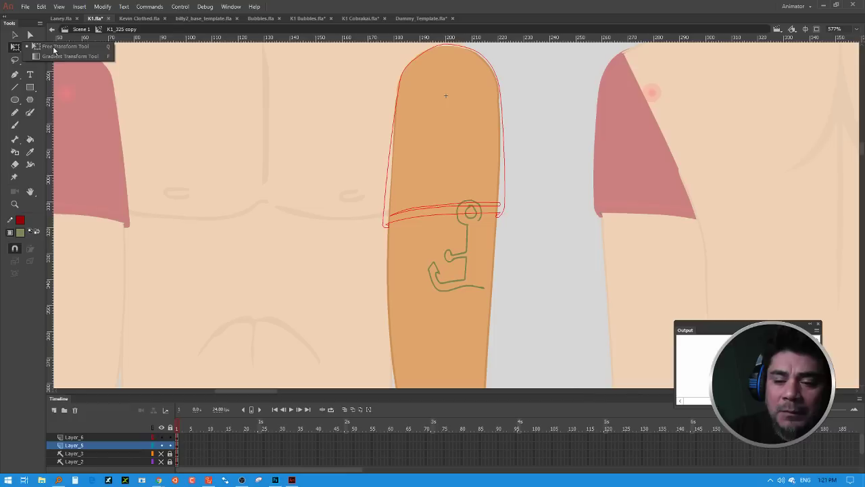
pyautogui.click(17, 34)
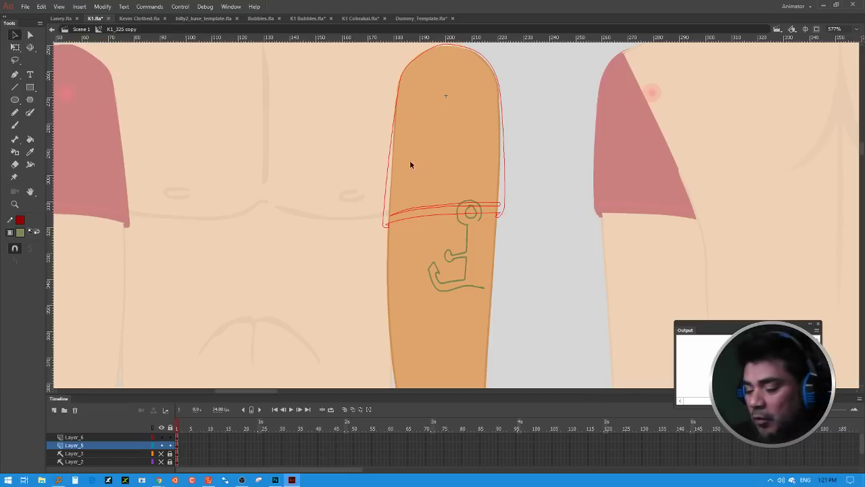
pyautogui.moveTo(407, 177); pyautogui.dragTo(468, 316)
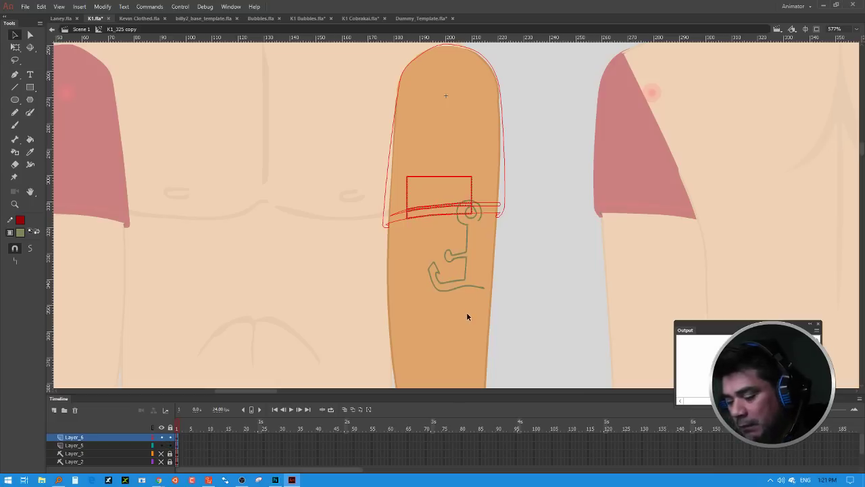
pyautogui.click(154, 438)
pyautogui.click(155, 438)
pyautogui.click(170, 437)
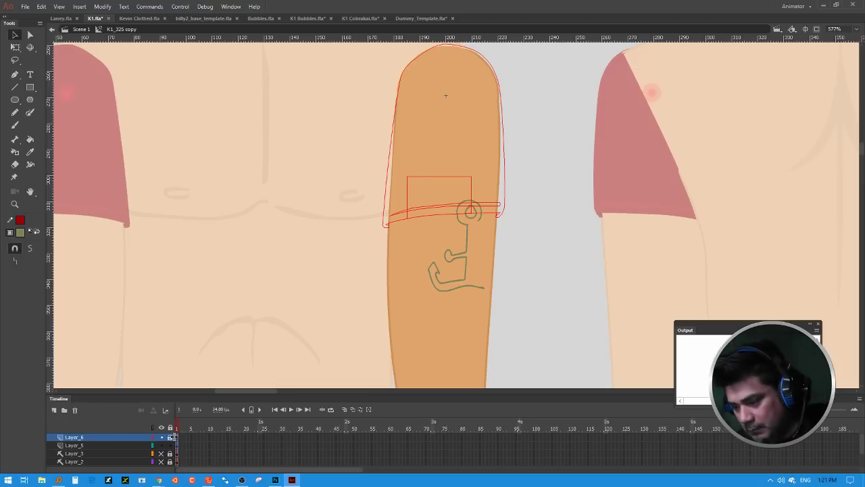
# Step: Duplicate the half tattoo on Layer_5, flip the copy horizontally, and position it beside the original to complete an anchor
pyautogui.click(176, 446)
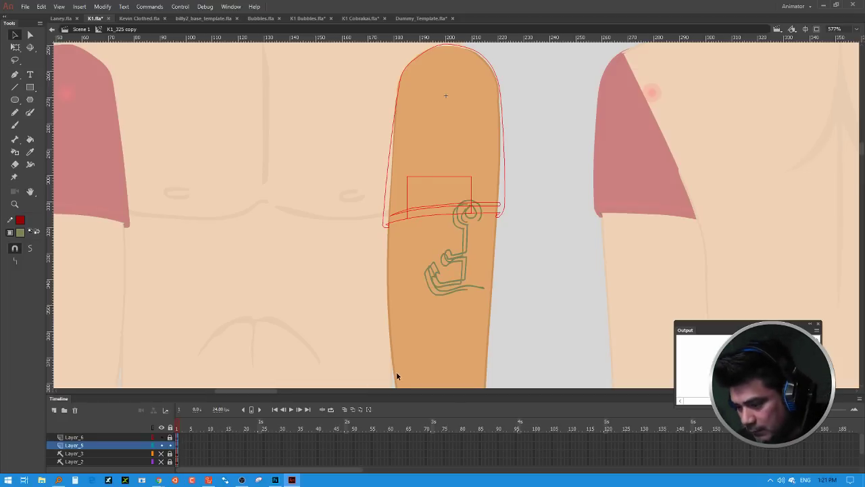
pyautogui.hotkey('ctrl', 'z')
pyautogui.hotkey('ctrl', 'z')
pyautogui.hotkey('ctrl', 'z')
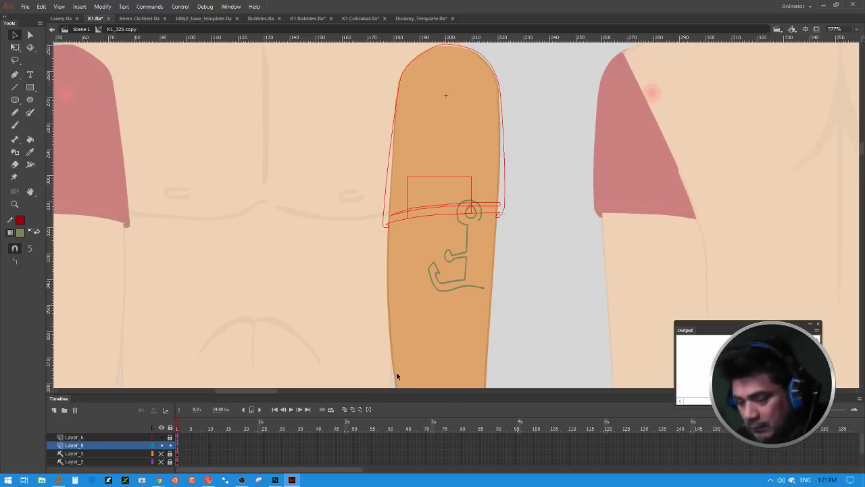
pyautogui.click(102, 6)
pyautogui.moveTo(141, 115)
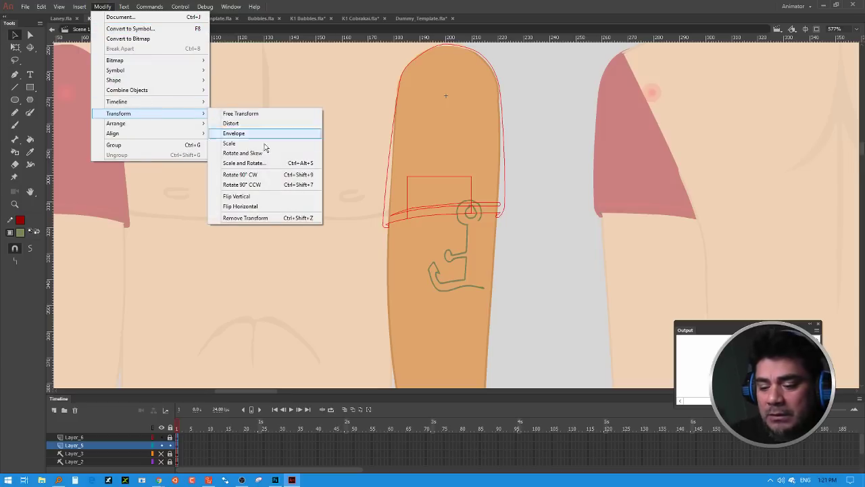
pyautogui.click(260, 208)
pyautogui.hotkey('ctrl', 'z')
pyautogui.hotkey('ctrl', 'z')
pyautogui.hotkey('ctrl', 'z')
pyautogui.hotkey('ctrl', 'z')
pyautogui.hotkey('ctrl', 'z')
pyautogui.hotkey('ctrl', 'z')
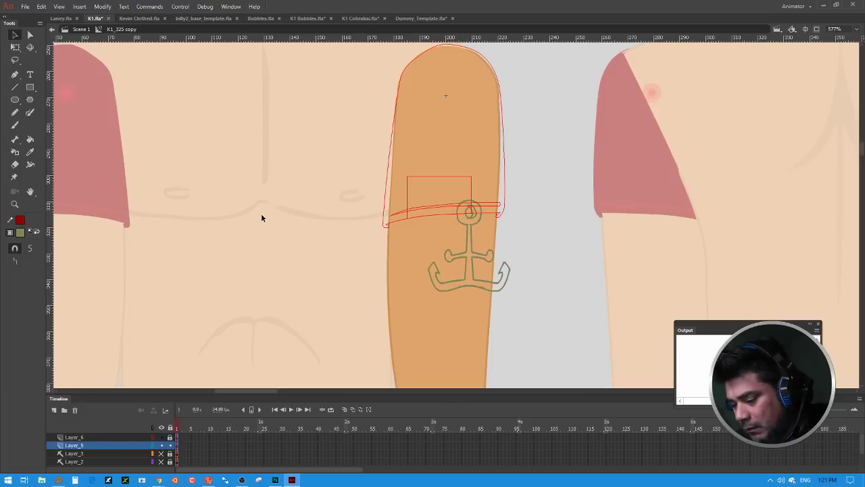
pyautogui.hotkey('ctrl', 'z')
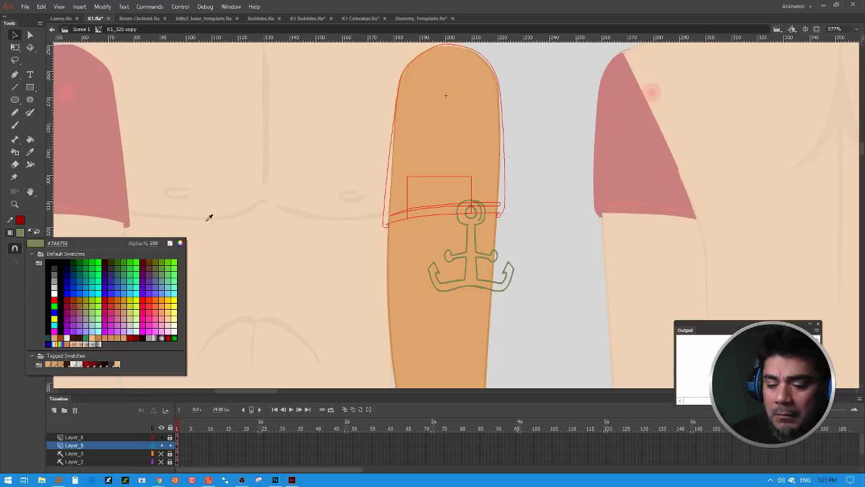
# Step: Brighten the olive-green fill color slightly and fill the interior of the anchor tattoo with it
pyautogui.click(21, 232)
pyautogui.click(181, 243)
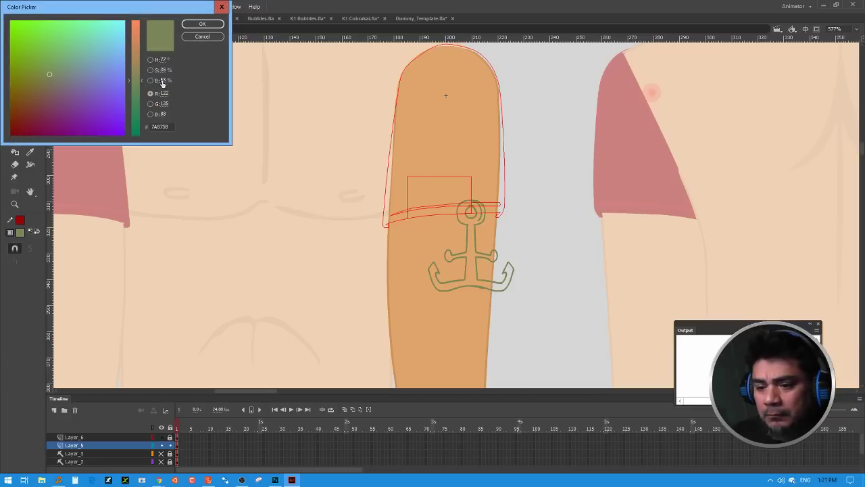
pyautogui.moveTo(162, 81); pyautogui.dragTo(165, 80)
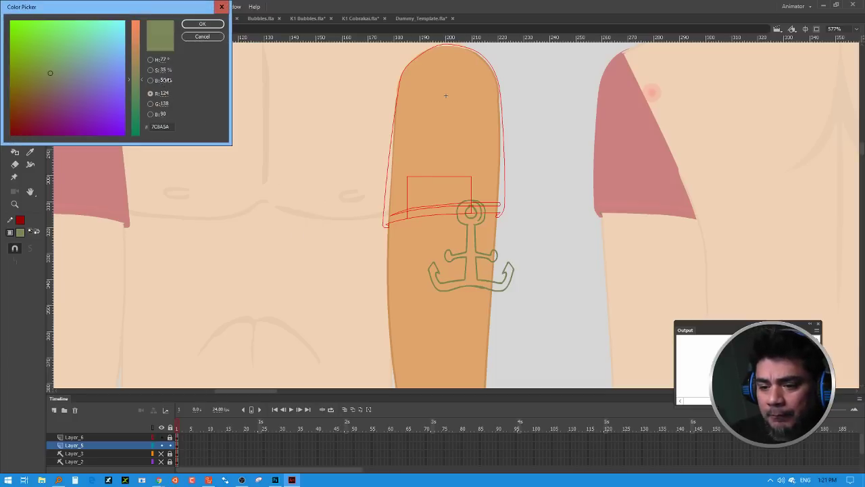
pyautogui.click(203, 24)
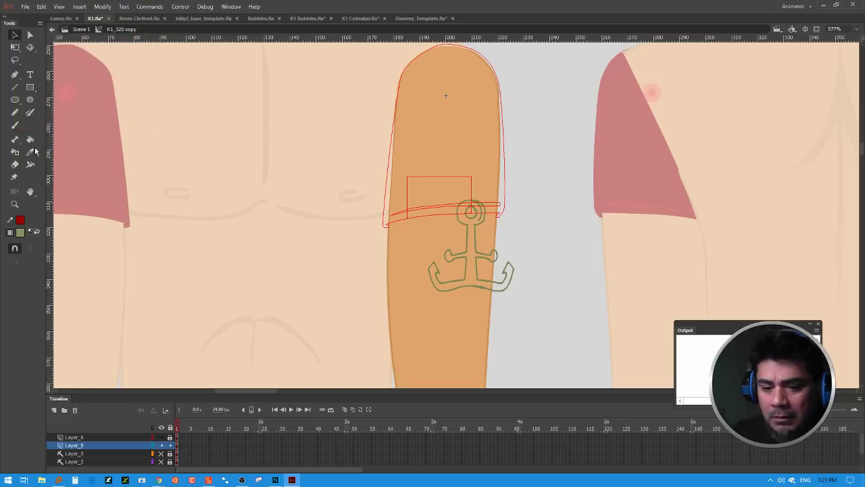
pyautogui.press('k')
pyautogui.click(477, 245)
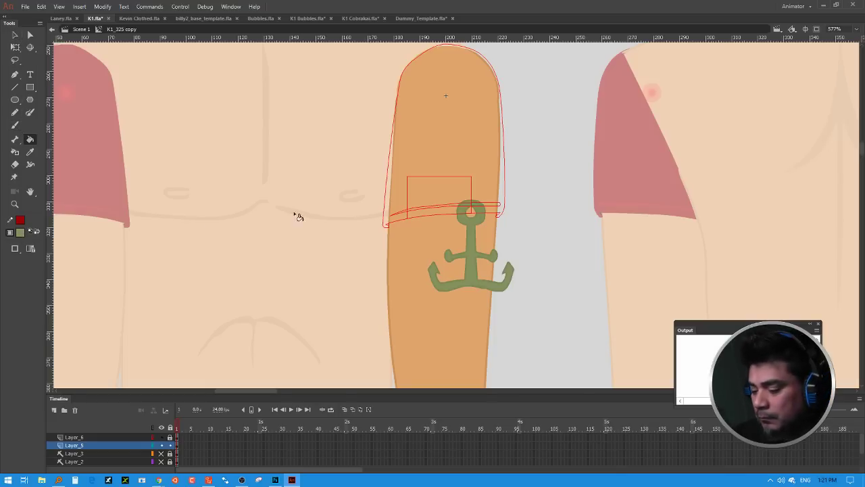
# Step: Erase the parts of the anchor tattoo that extend beyond the outer edge of the arm
pyautogui.click(15, 164)
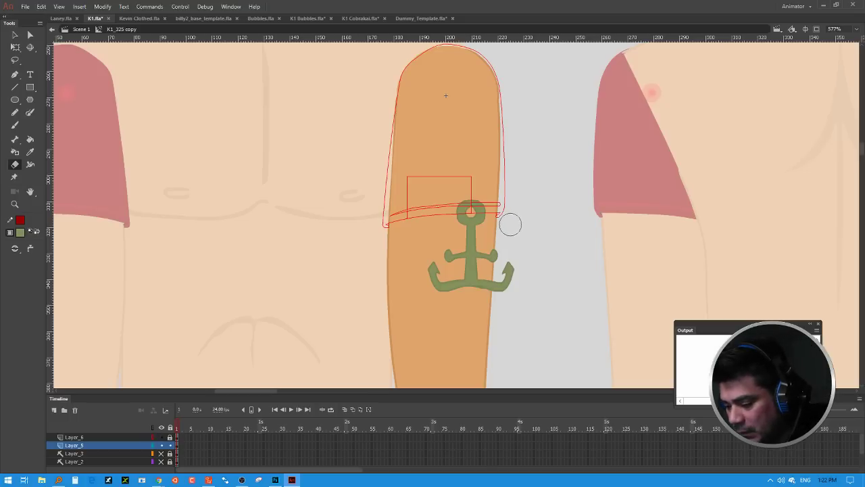
pyautogui.moveTo(511, 222)
pyautogui.mouseDown()
pyautogui.moveTo(501, 295)
pyautogui.moveTo(522, 226)
pyautogui.mouseUp()
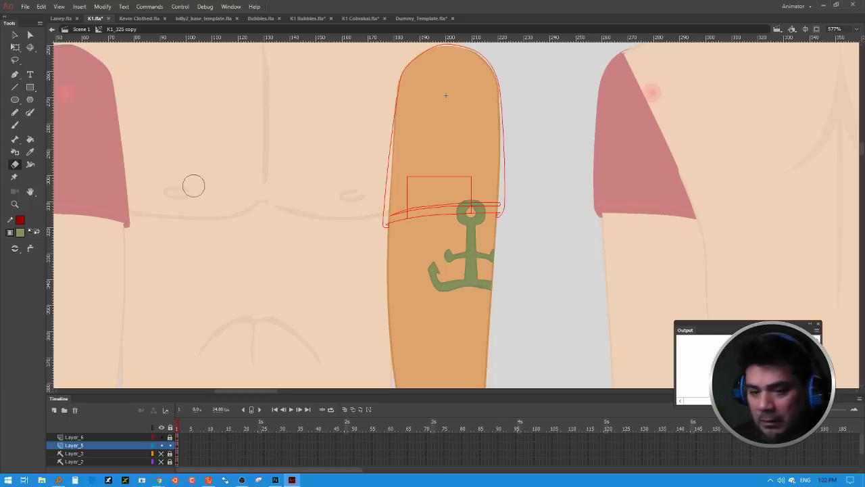
pyautogui.click(15, 34)
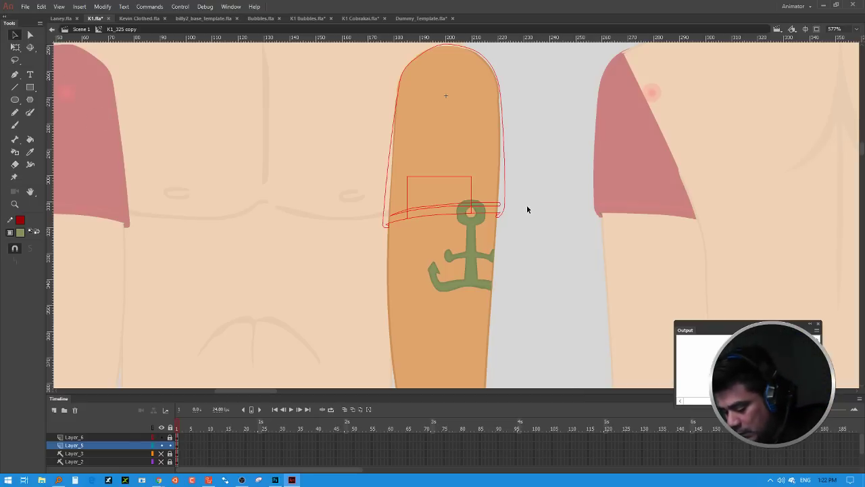
# Step: Delete the leftover overlapping outline fragments inside the anchor's ring
pyautogui.scroll(6, 527, 204)
pyautogui.moveTo(604, 250); pyautogui.dragTo(556, 88)
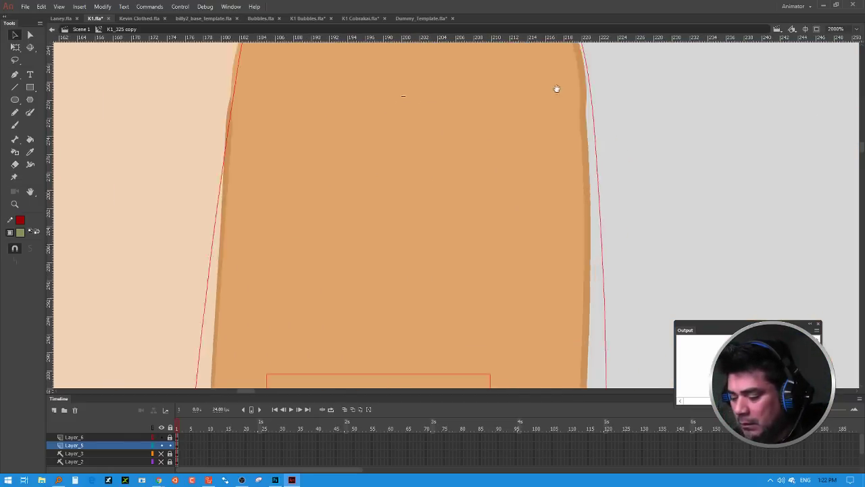
pyautogui.scroll(-8, 574, 309)
pyautogui.hscroll(3, 574, 309)
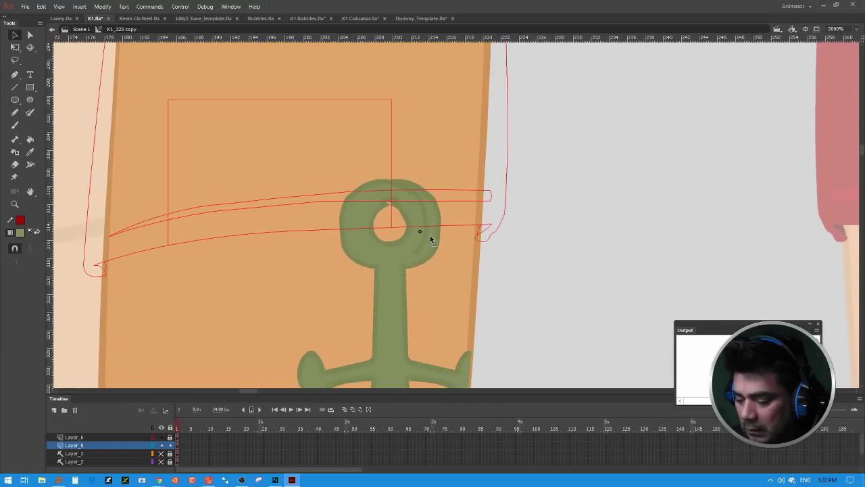
pyautogui.moveTo(430, 236); pyautogui.dragTo(430, 237)
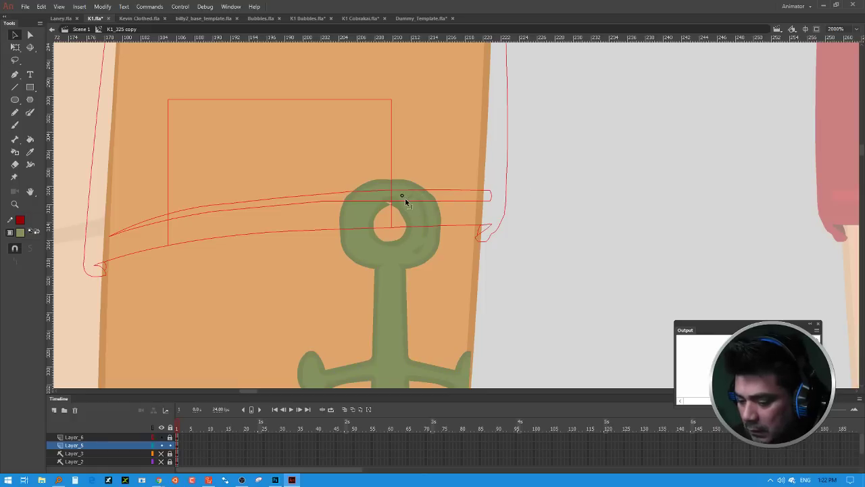
pyautogui.click(427, 234)
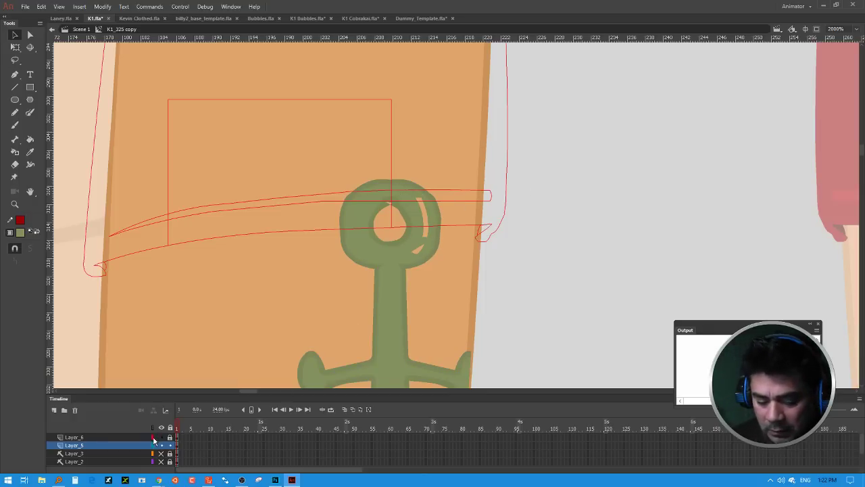
# Step: Show the sleeve layer Layer_6 solid and unlocked, and fill the gaps in the anchor's ring with the tattoo's green
pyautogui.click(177, 436)
pyautogui.click(516, 250)
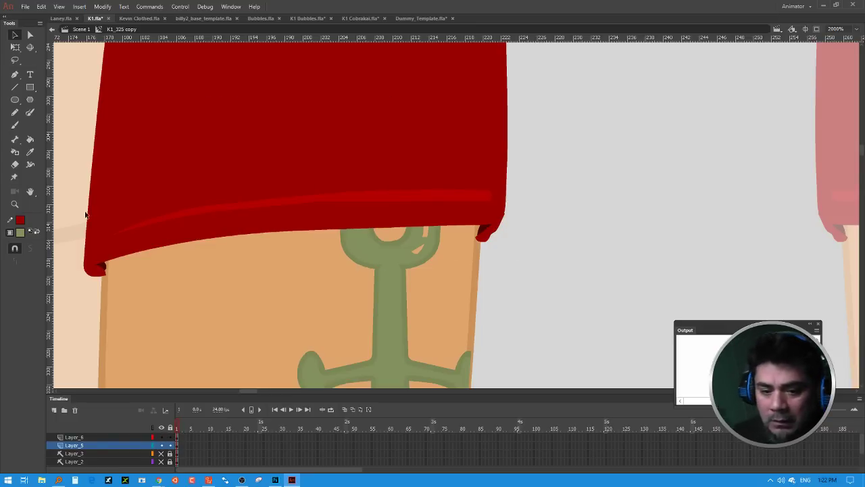
pyautogui.click(30, 139)
pyautogui.click(21, 232)
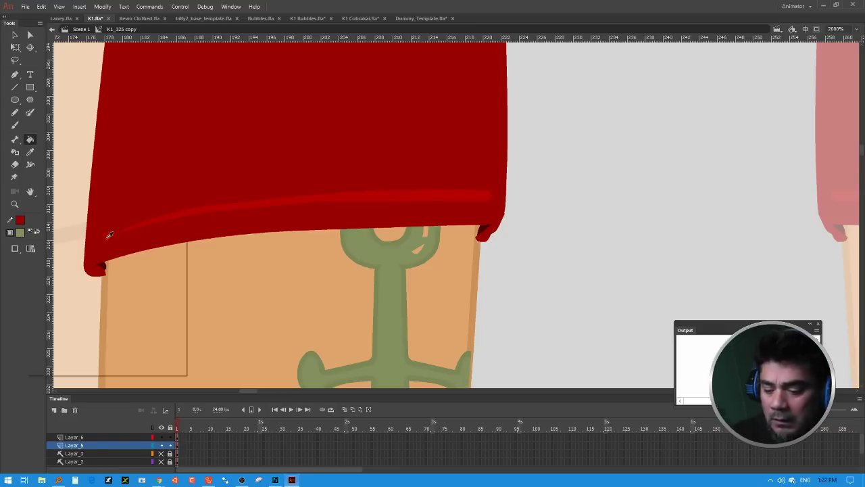
pyautogui.click(402, 269)
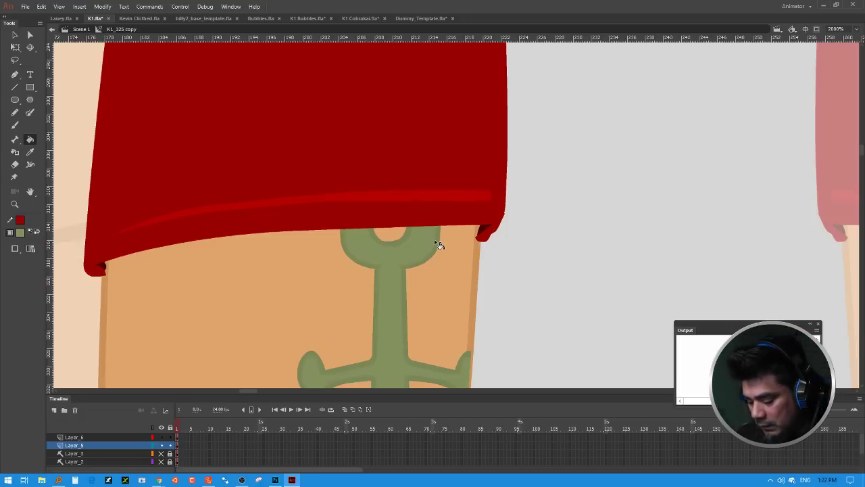
# Step: Leave the duplicated arm symbol for the main scene and compare the tattooed arm with the other character views
pyautogui.hotkey('ctrl', '-')
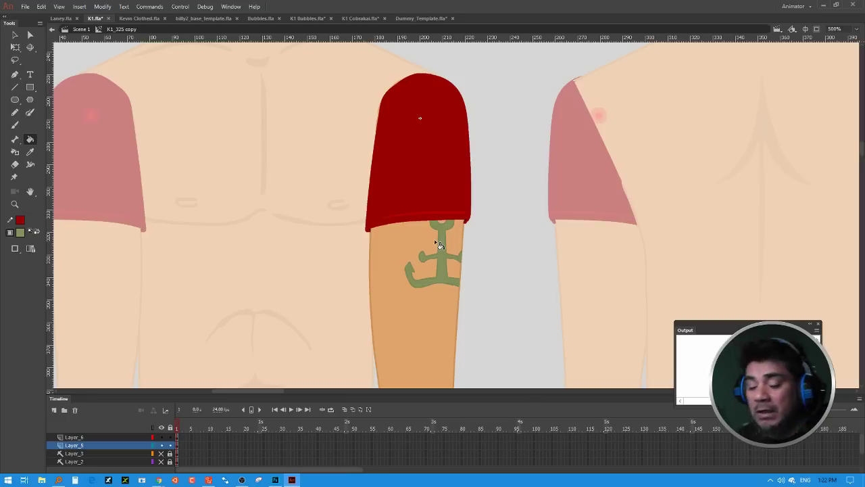
pyautogui.click(16, 36)
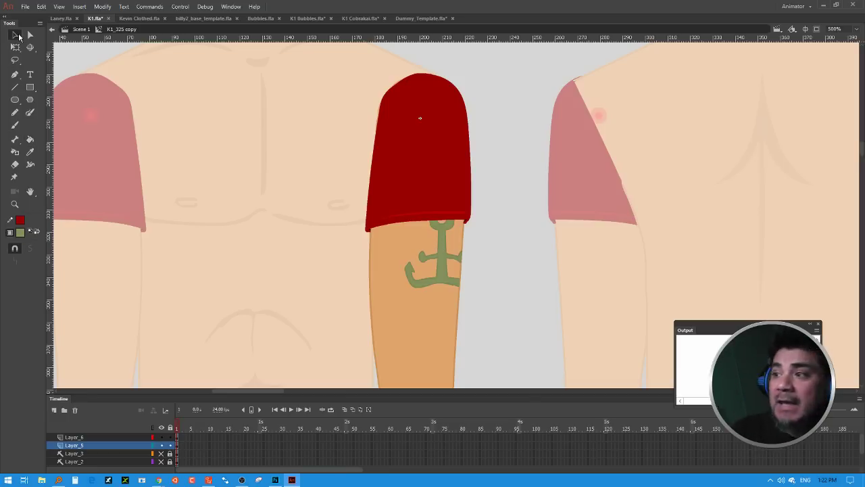
pyautogui.doubleClick(509, 253)
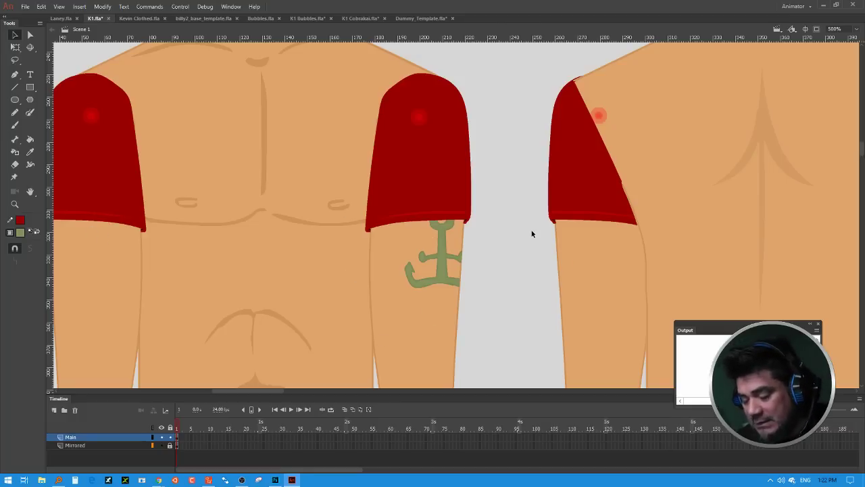
pyautogui.hotkey('ctrl', '-')
pyautogui.hotkey('ctrl', '-')
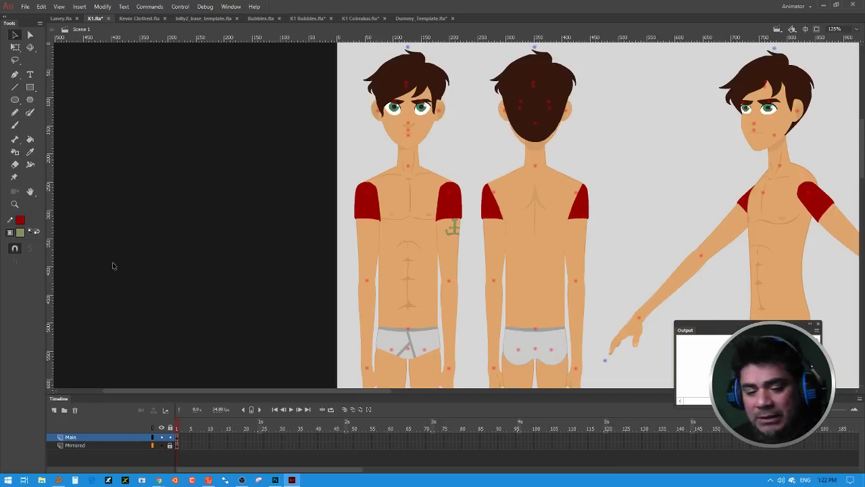
# Step: Edit the front torso symbol in place with its artwork shown solid and existing layers locked, and add a layer on top
pyautogui.click(446, 202)
pyautogui.doubleClick(431, 265)
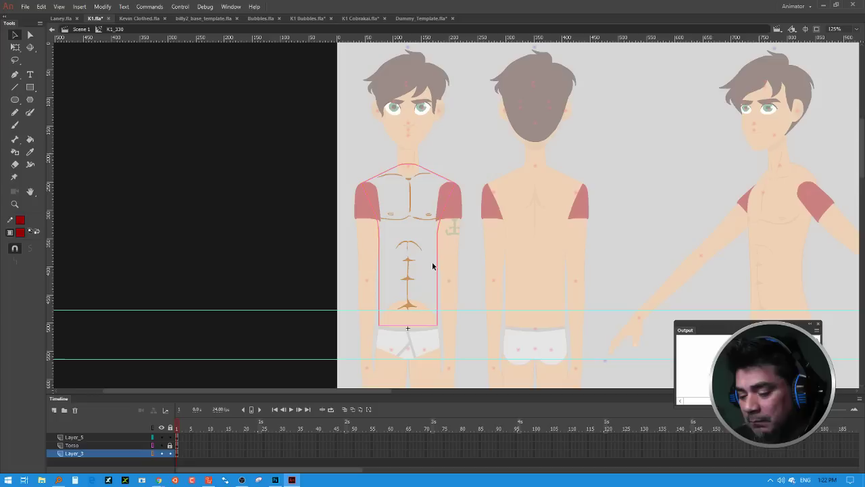
pyautogui.click(153, 453)
pyautogui.click(170, 453)
pyautogui.click(170, 437)
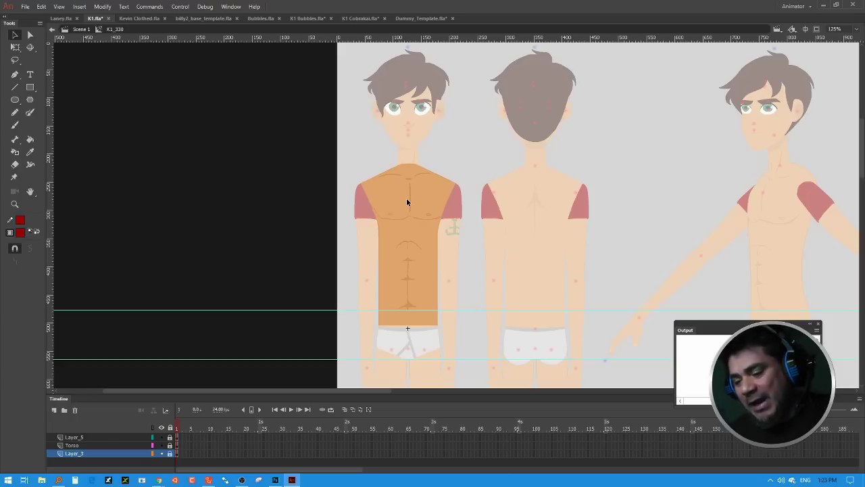
pyautogui.click(54, 410)
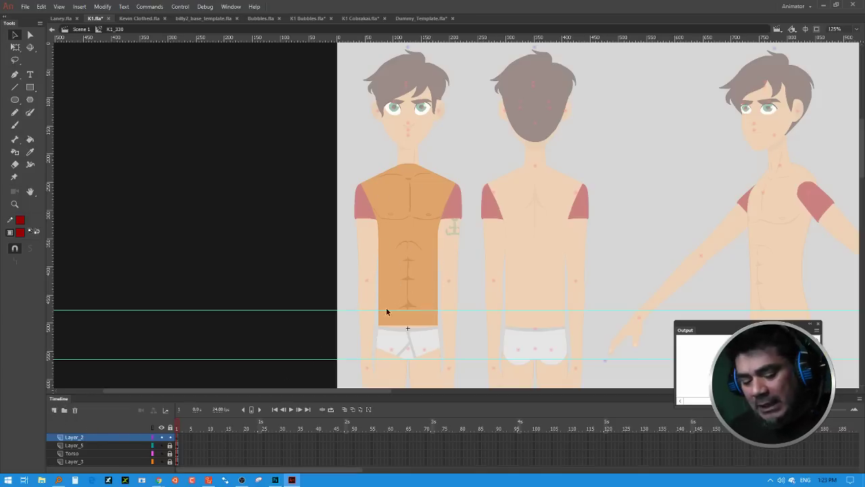
# Step: Hide the muscle-line layer Layer_5, unlock Torso and Layer_3, and select the torso shape on Layer_3
pyautogui.click(161, 445)
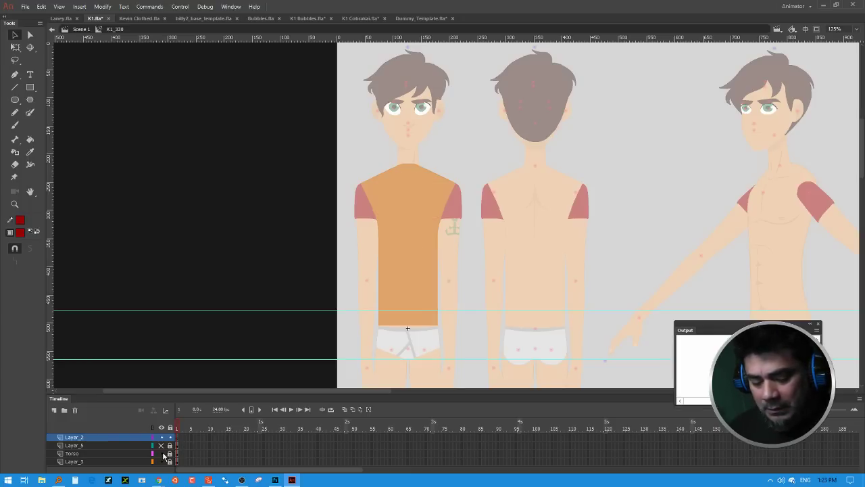
pyautogui.click(162, 453)
pyautogui.click(161, 454)
pyautogui.click(162, 462)
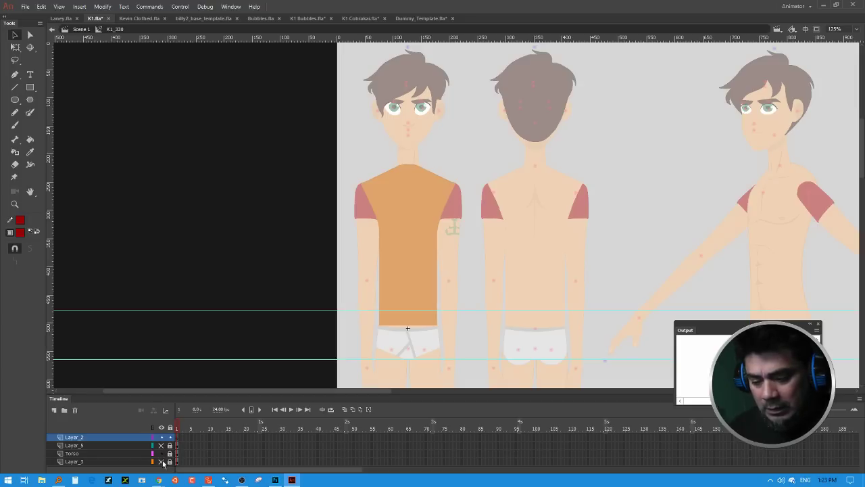
pyautogui.click(162, 462)
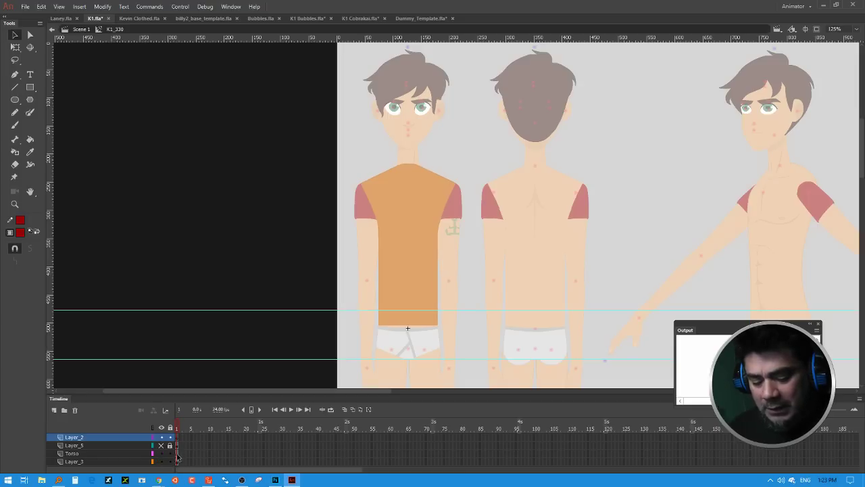
pyautogui.click(176, 453)
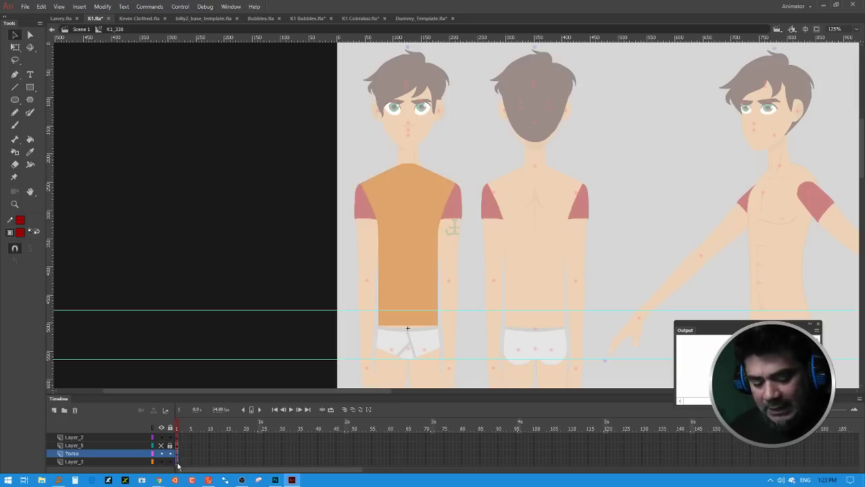
pyautogui.click(178, 463)
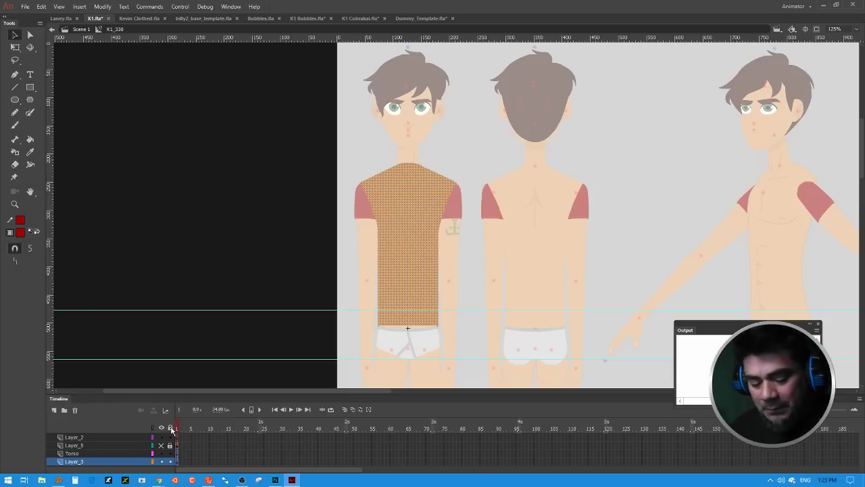
# Step: Lock the Torso layer and Layer_3, show Layer_5, and paste the copied torso shape in place on Layer_2
pyautogui.click(170, 461)
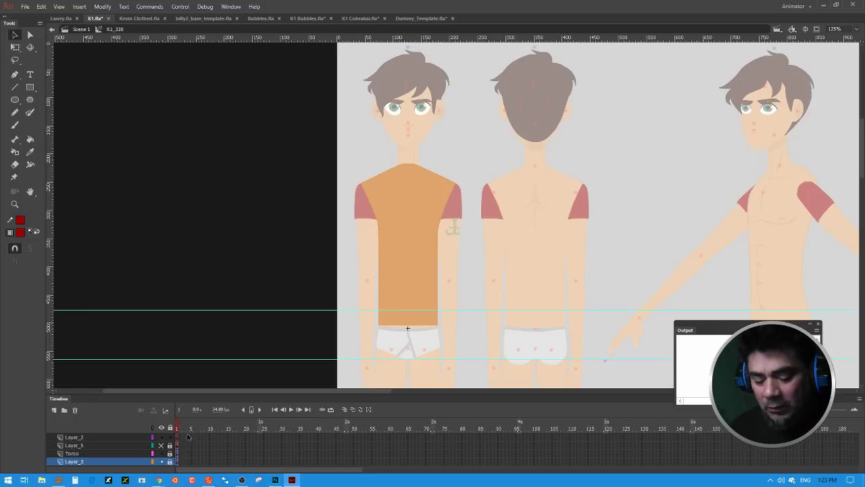
pyautogui.click(161, 445)
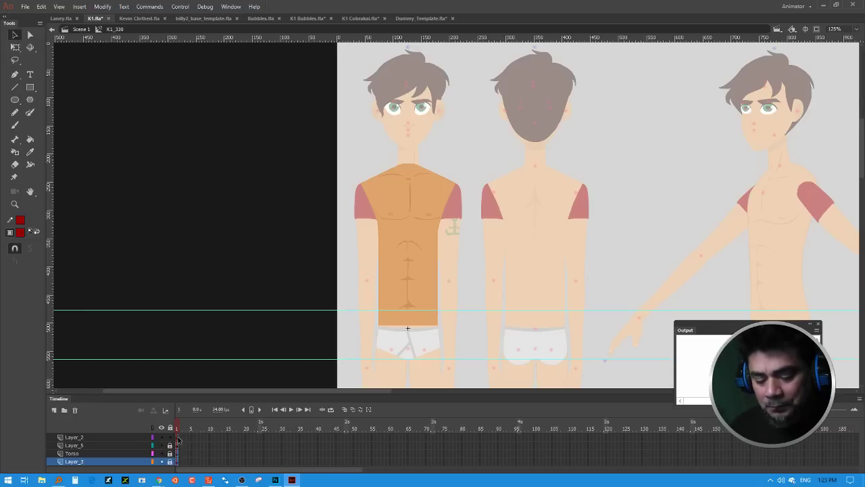
pyautogui.click(178, 438)
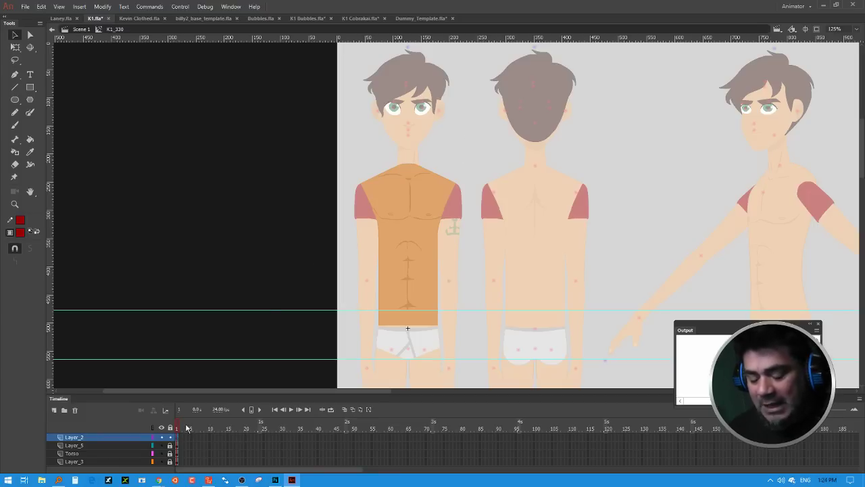
pyautogui.rightClick(456, 146)
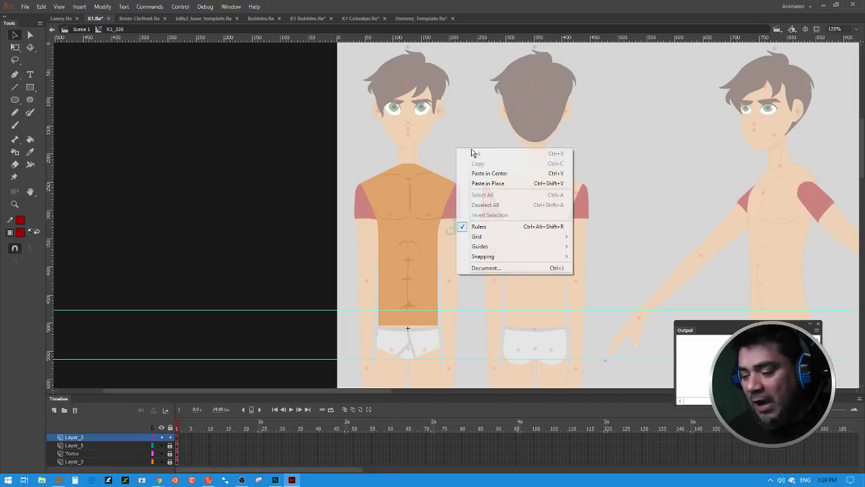
pyautogui.click(503, 183)
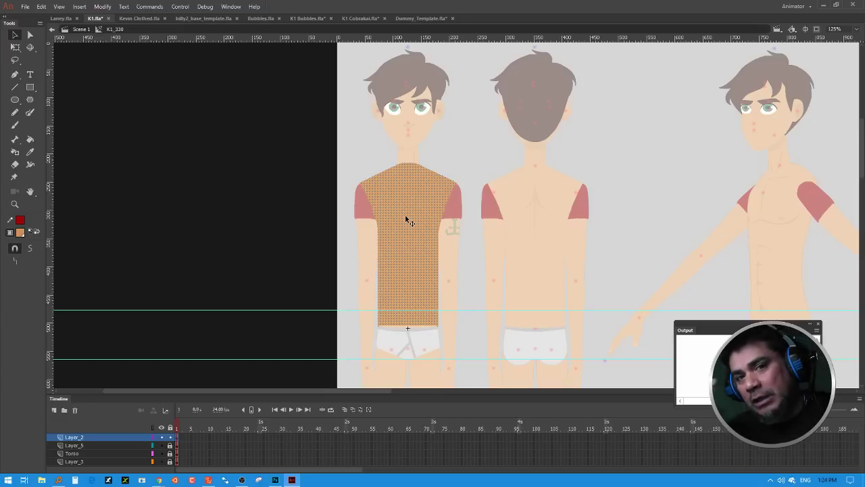
pyautogui.click(464, 147)
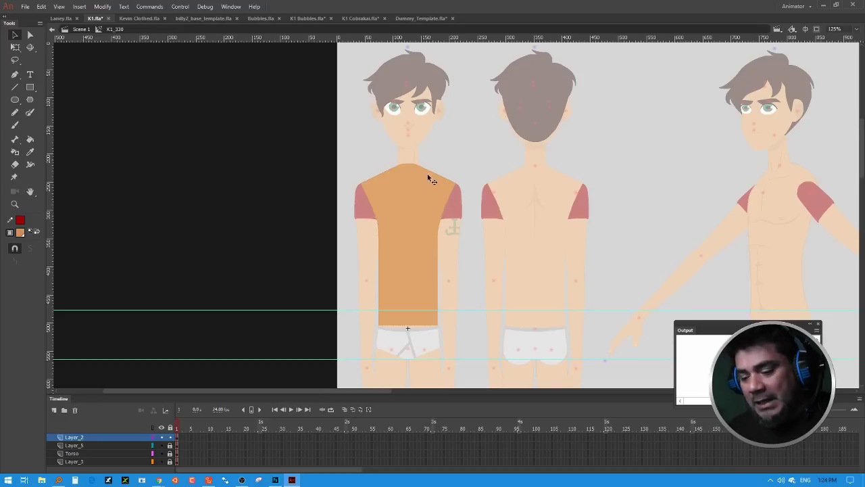
# Step: Sample the sleeve's red as the fill colour in the main scene, and fill the pasted torso on Layer_2 with it
pyautogui.doubleClick(345, 205)
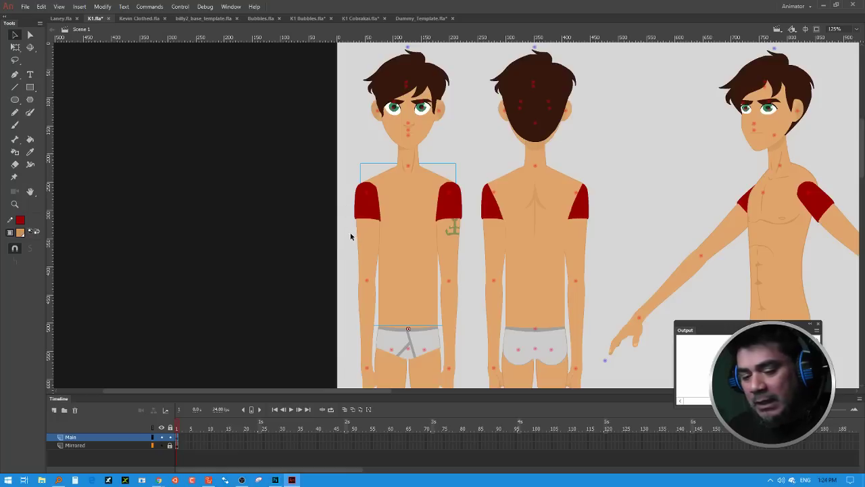
pyautogui.click(21, 233)
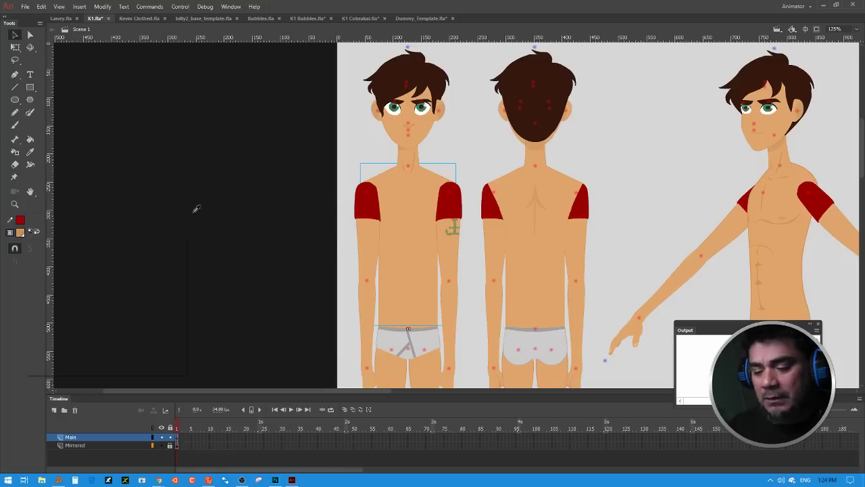
pyautogui.click(369, 202)
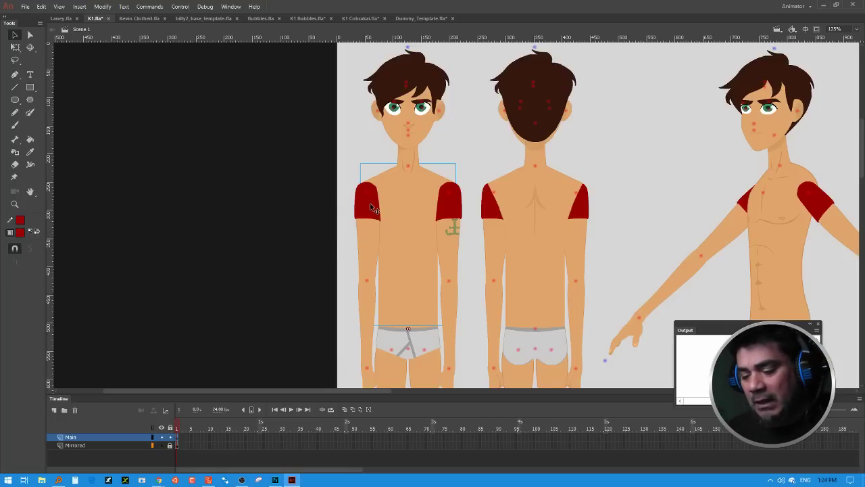
pyautogui.doubleClick(406, 190)
pyautogui.click(151, 250)
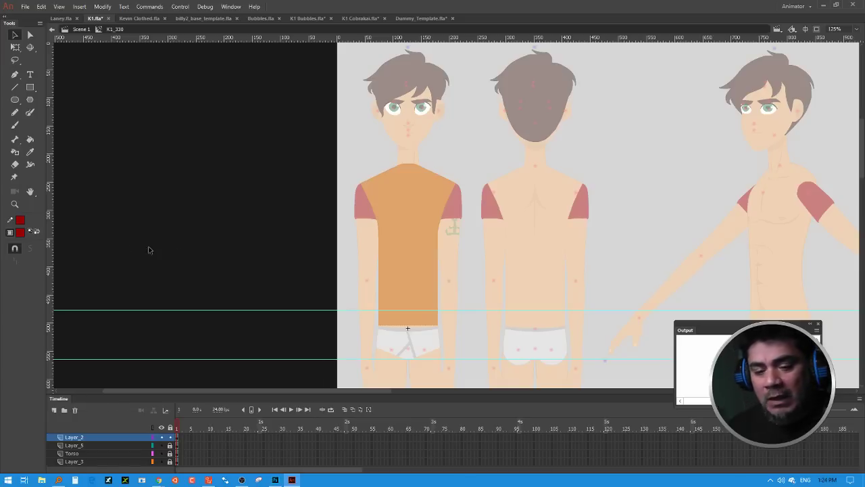
pyautogui.click(30, 138)
pyautogui.click(405, 206)
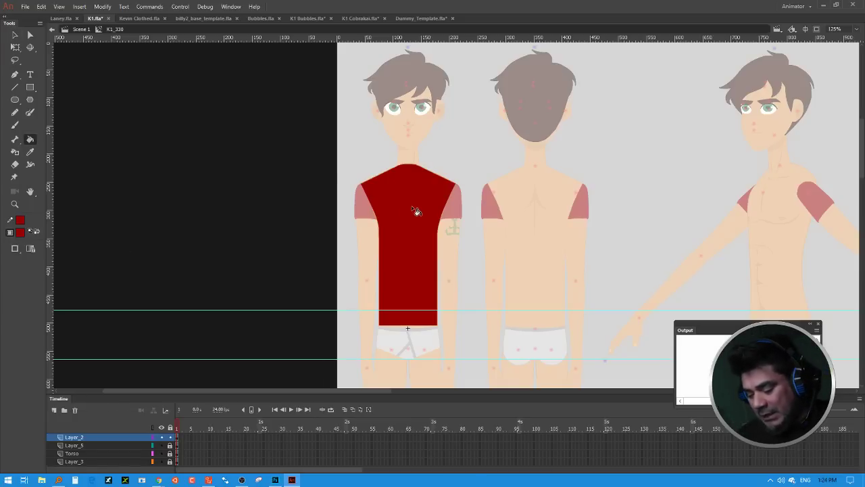
# Step: Inspect the skin-coloured rim around the red shirt and adjust the fill to a slightly different red
pyautogui.scroll(5, 415, 211)
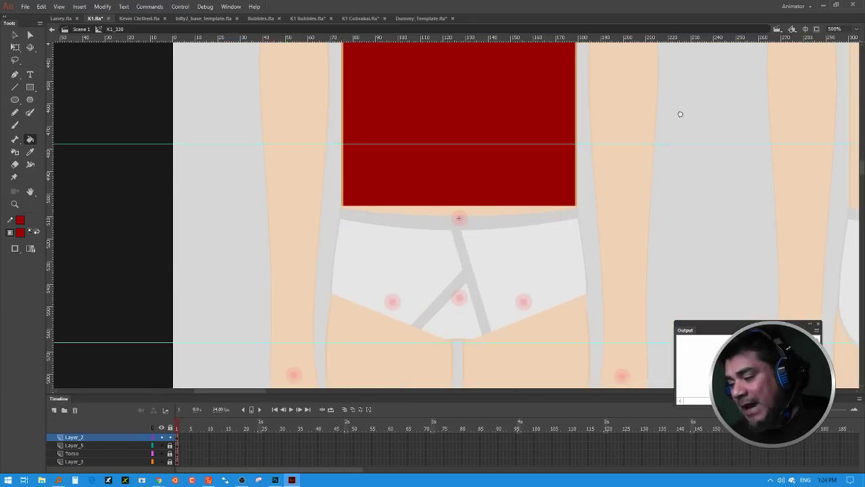
pyautogui.moveTo(680, 114); pyautogui.dragTo(604, 322)
pyautogui.moveTo(628, 138); pyautogui.dragTo(625, 372)
pyautogui.moveTo(626, 177); pyautogui.dragTo(647, 226)
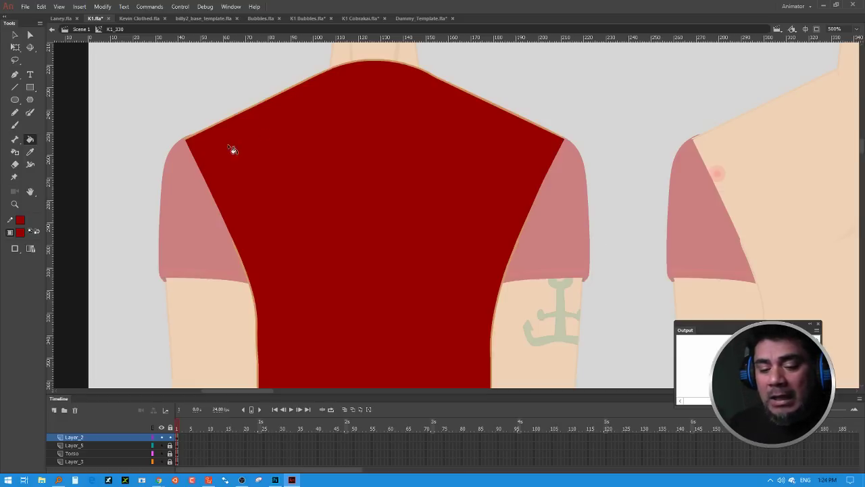
pyautogui.click(20, 232)
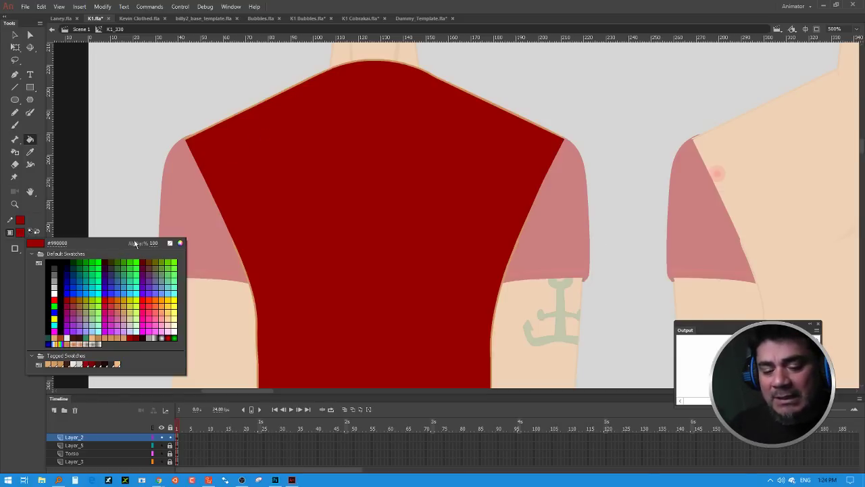
pyautogui.click(183, 244)
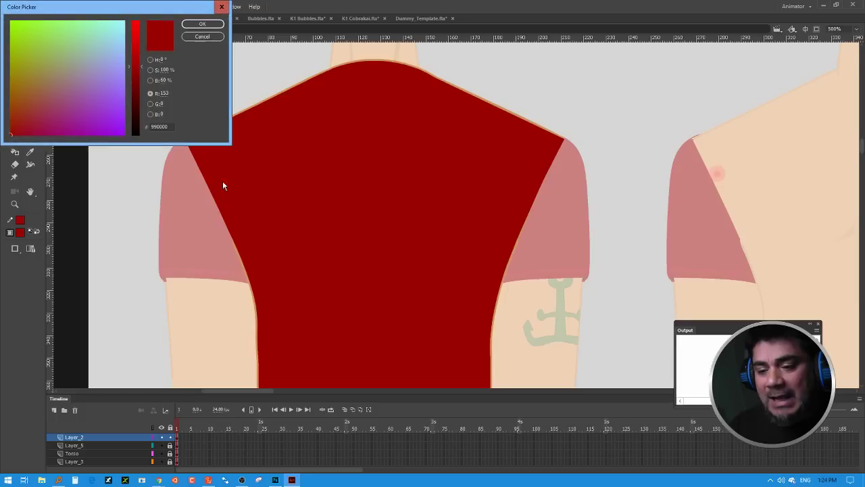
pyautogui.click(142, 68)
pyautogui.click(201, 24)
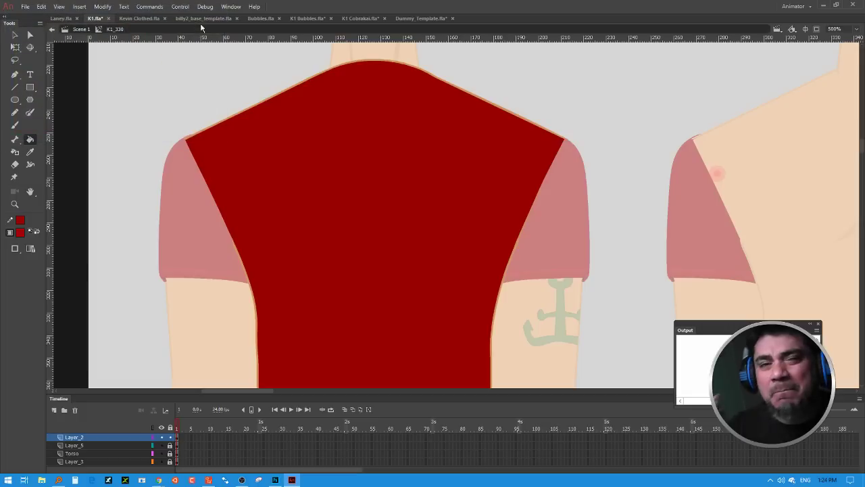
# Step: Fill the remaining skin-coloured outline along the shirt's shoulders and both sides with the red
pyautogui.click(281, 98)
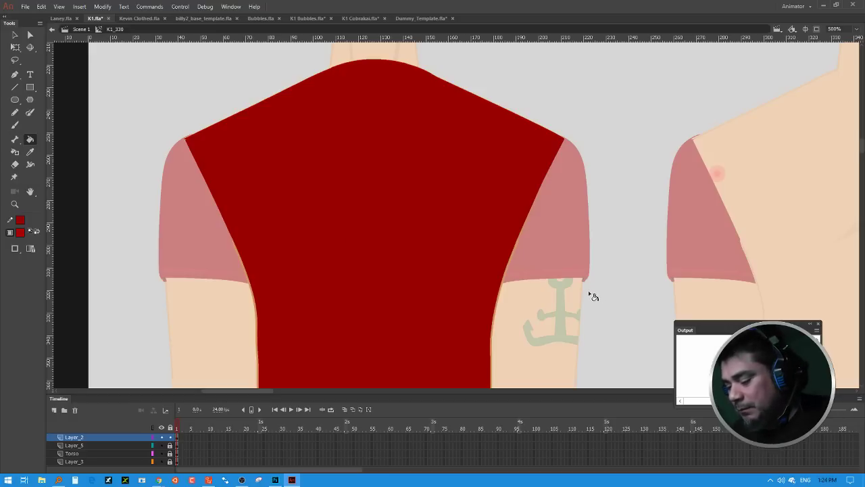
pyautogui.click(511, 263)
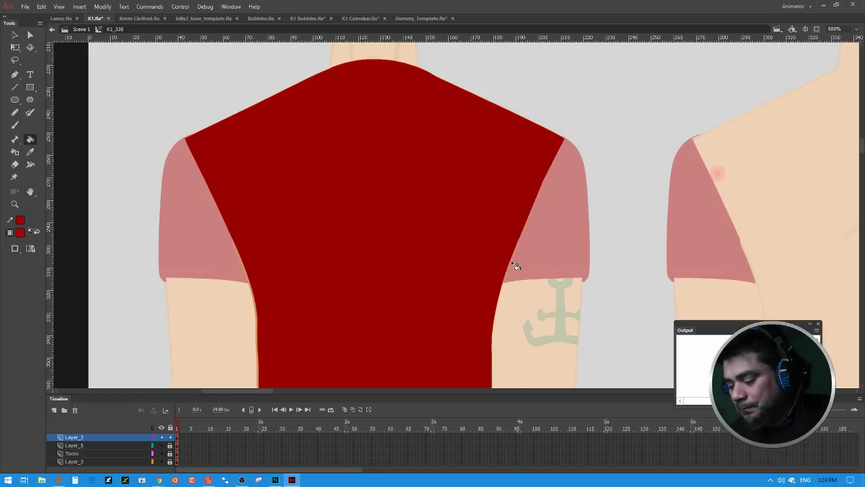
pyautogui.click(253, 294)
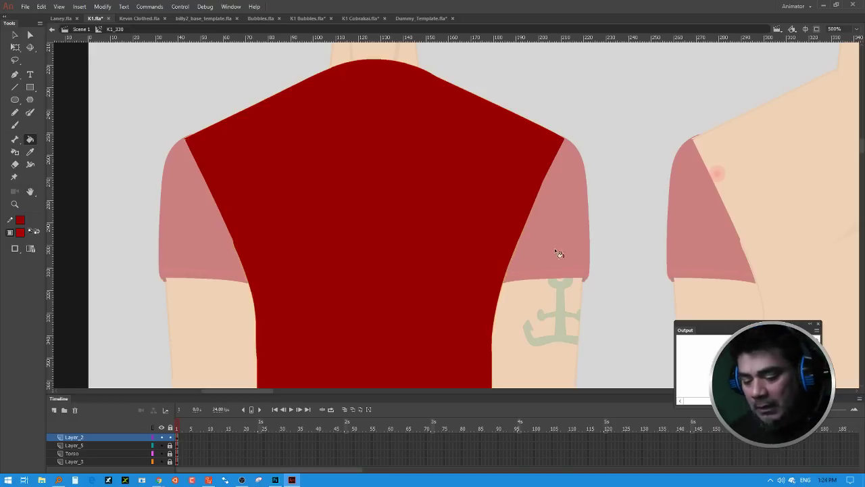
pyautogui.scroll(-3, 609, 203)
pyautogui.scroll(-5, 602, 164)
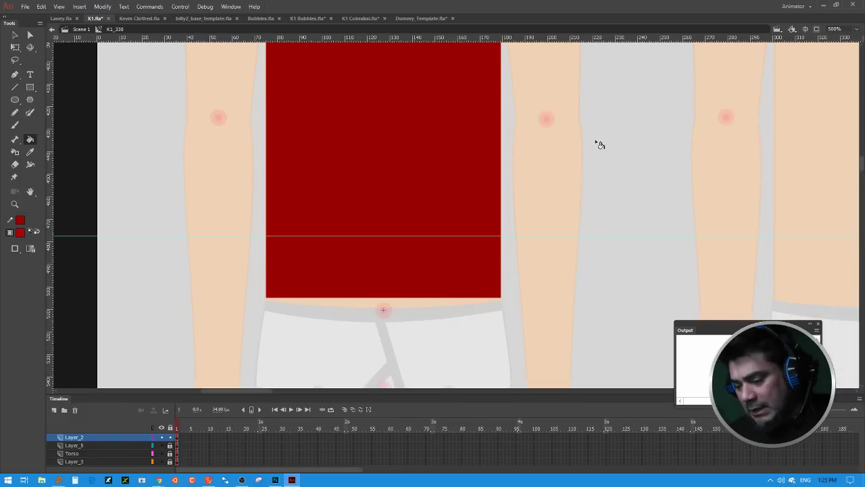
pyautogui.scroll(1, 593, 190)
# Step: Hide the shirt on Layer_2 to copy the muscle lines from unlocked Layer_5, then show the shirt and relock Layer_5
pyautogui.press('v')
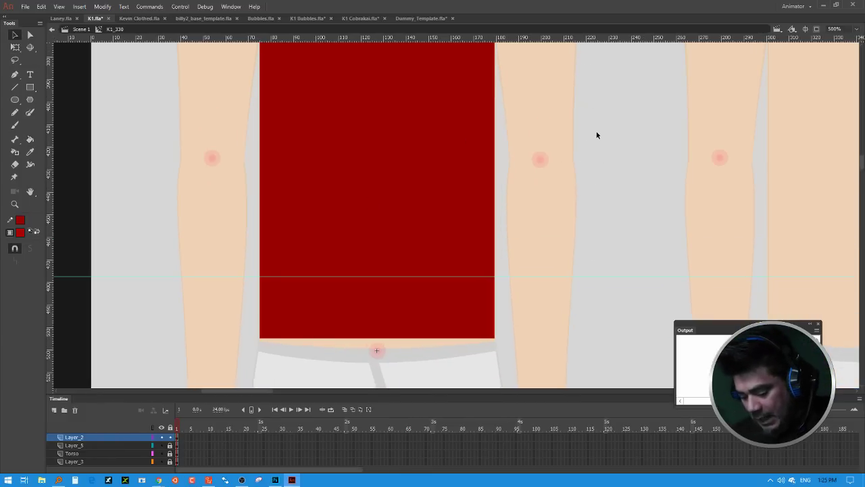
pyautogui.hotkey('ctrl', '-')
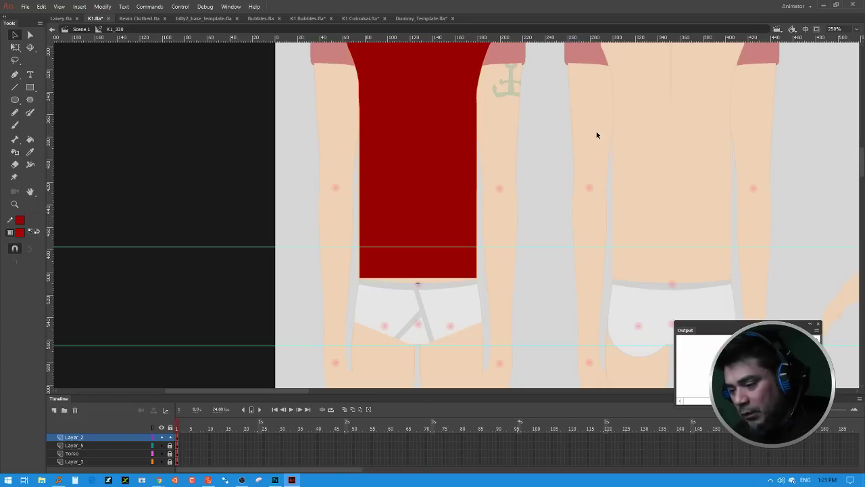
pyautogui.scroll(2, 519, 191)
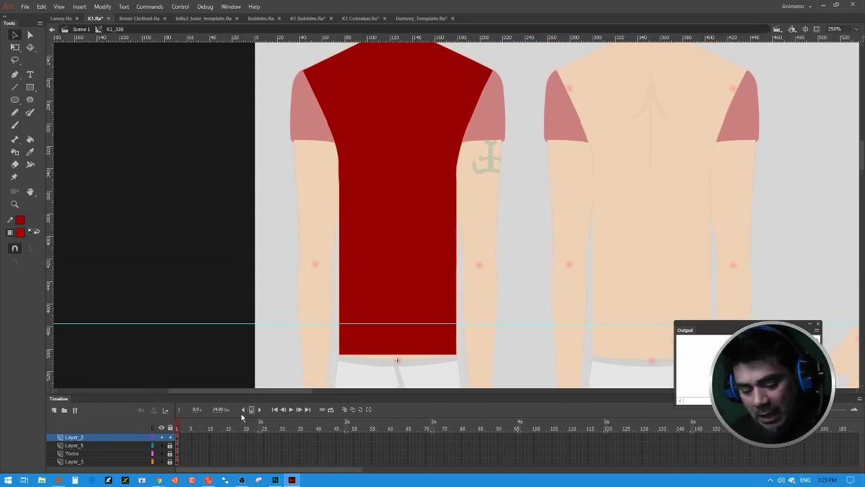
pyautogui.click(170, 446)
pyautogui.click(161, 437)
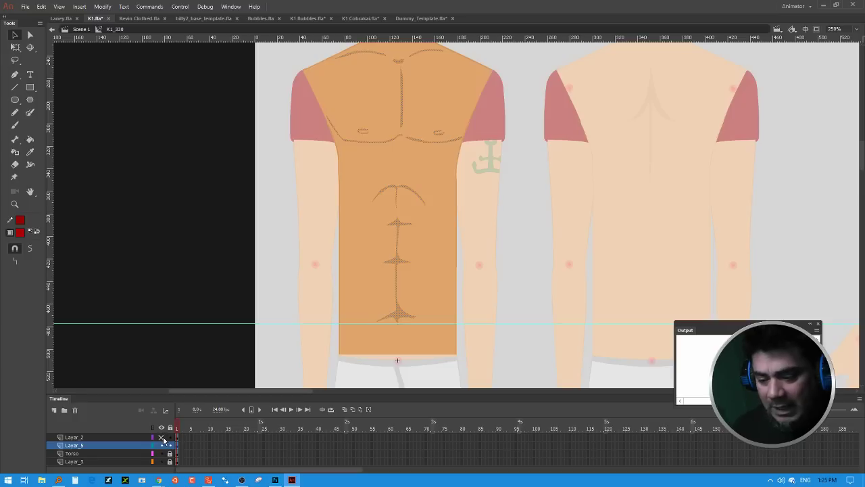
pyautogui.rightClick(398, 224)
pyautogui.click(303, 361)
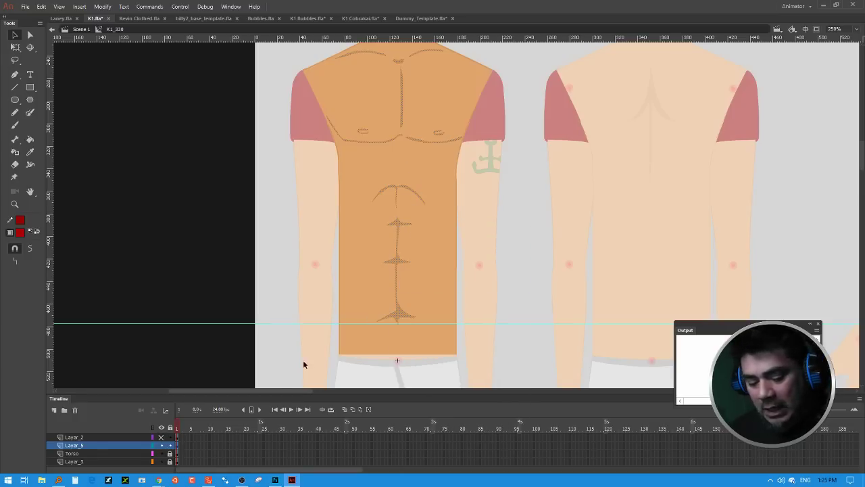
pyautogui.click(162, 437)
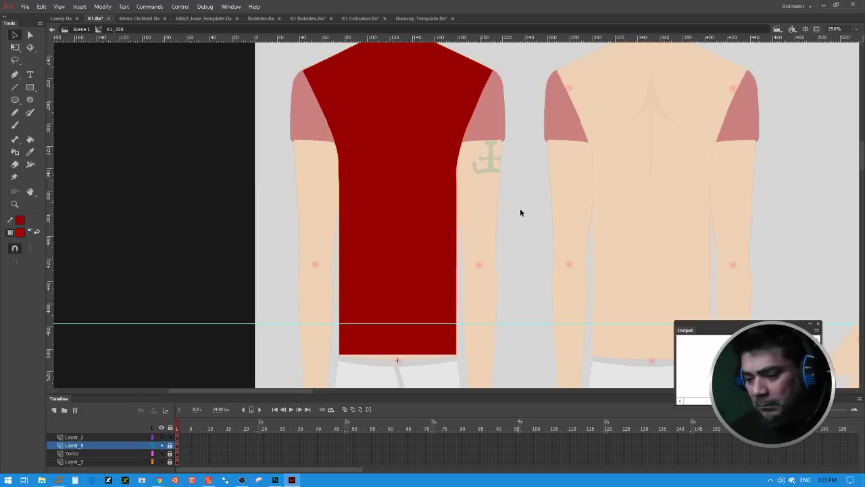
# Step: Make the shirt layer Layer_2 active and check the outlines along both sides of the shirt by selecting each in turn
pyautogui.rightClick(513, 232)
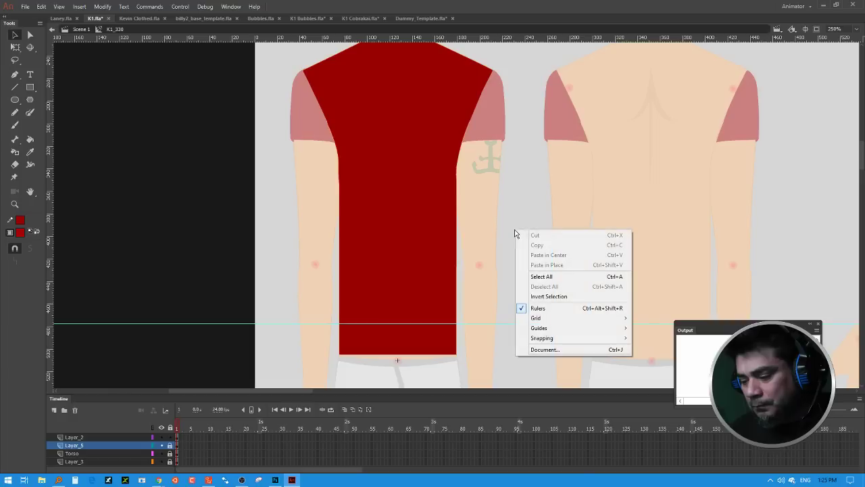
pyautogui.click(511, 202)
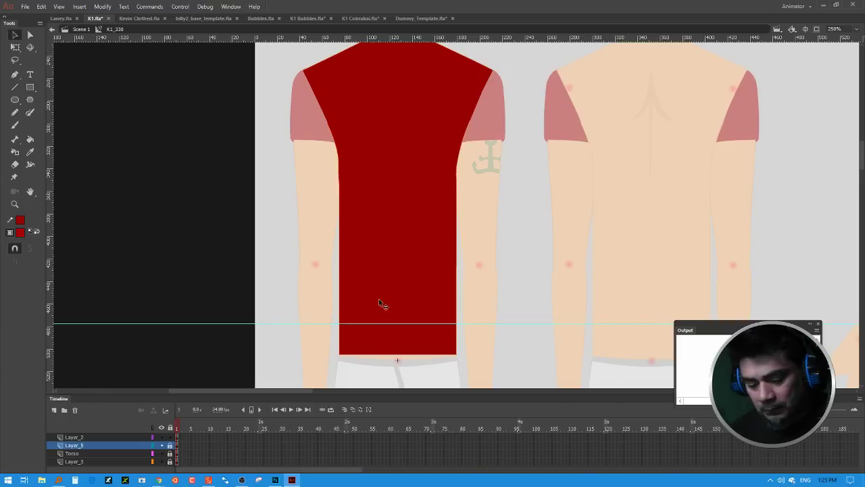
pyautogui.click(177, 437)
pyautogui.click(526, 224)
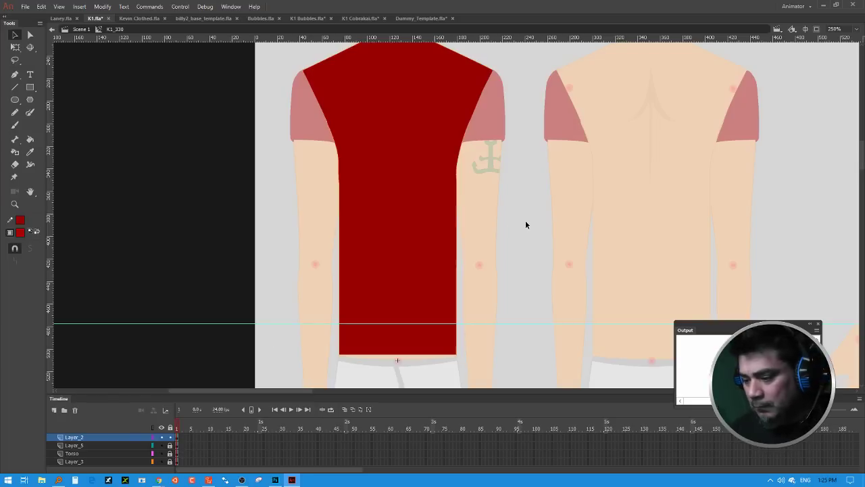
pyautogui.click(464, 140)
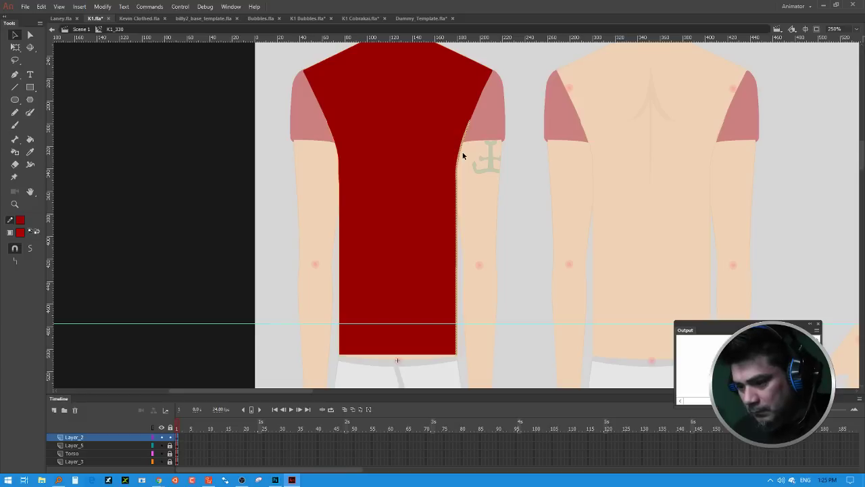
pyautogui.click(463, 156)
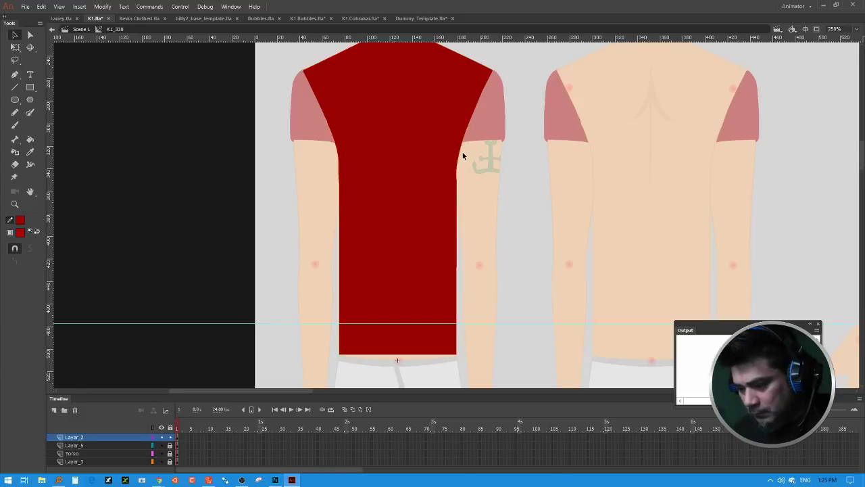
pyautogui.click(339, 203)
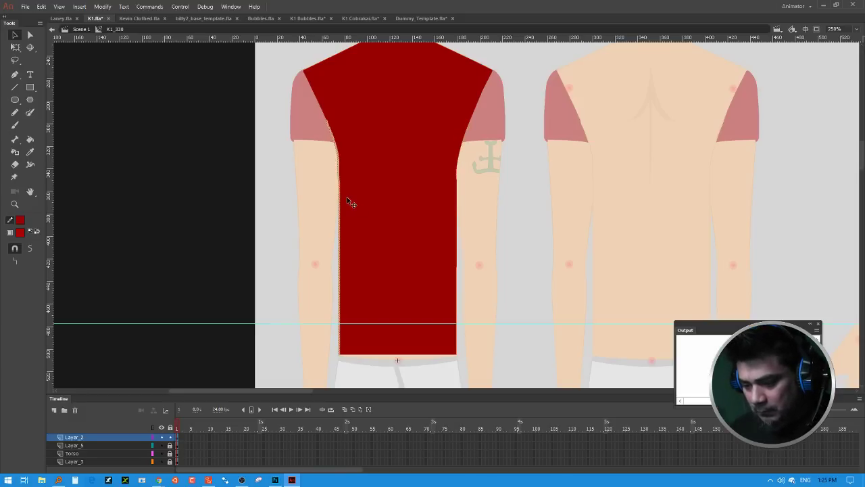
pyautogui.hotkey('ctrl', 'shift', 'a')
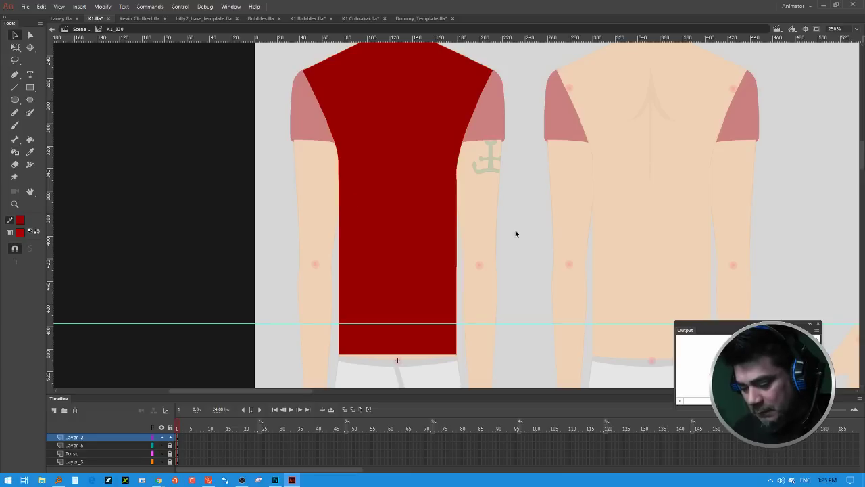
# Step: Add a layer above the shirt and paste the copied muscle lines in place on it
pyautogui.click(61, 411)
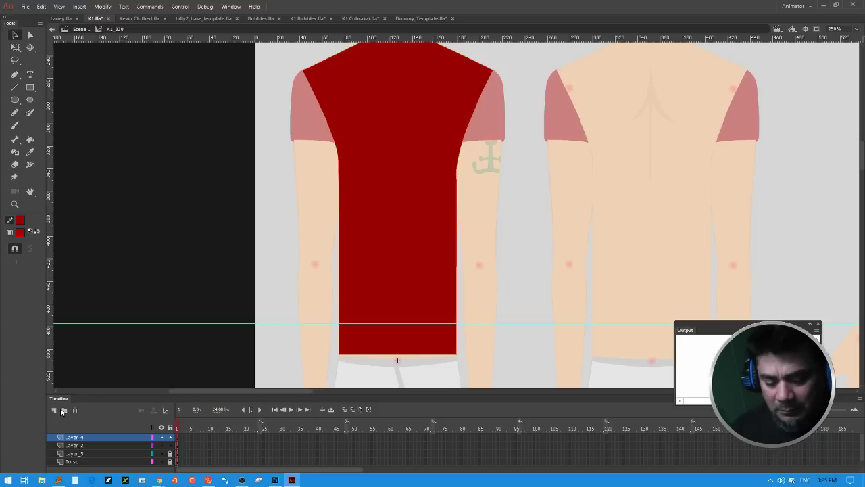
pyautogui.rightClick(531, 209)
pyautogui.click(574, 242)
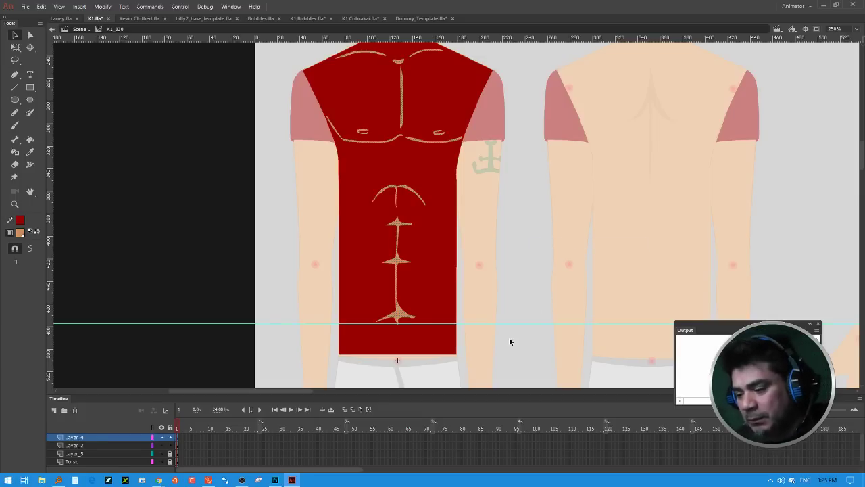
# Step: Lock the muscle-line layer Layer_4 and display it as outlines, lock the shirt layer Layer_2, and add a layer above them
pyautogui.click(170, 438)
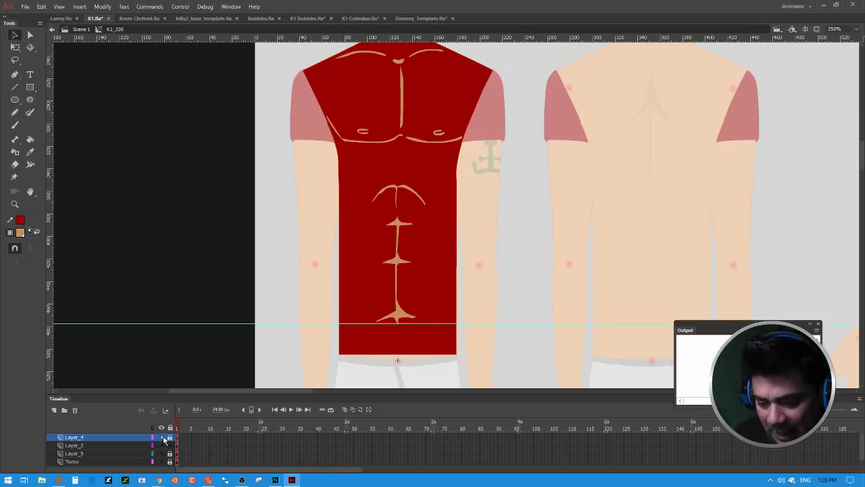
pyautogui.click(153, 437)
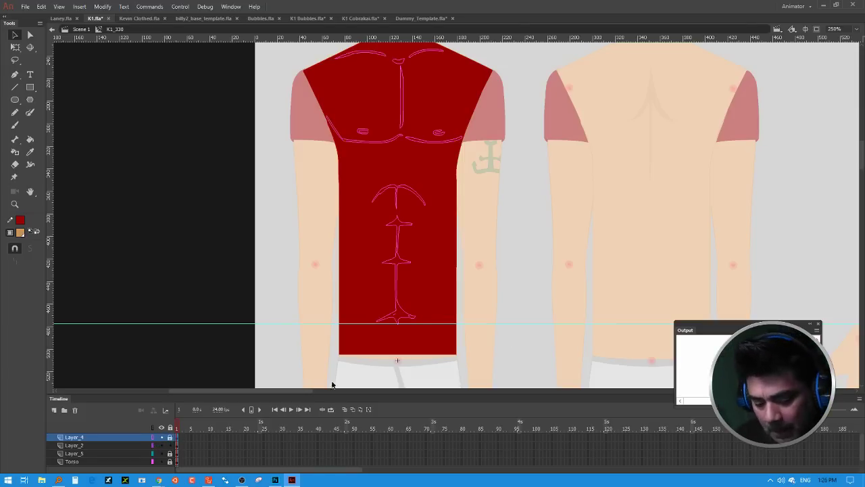
pyautogui.click(177, 445)
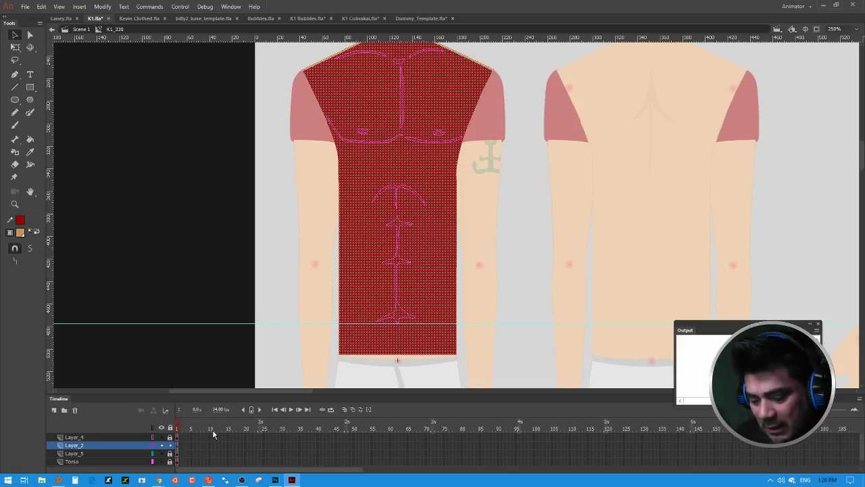
pyautogui.click(170, 445)
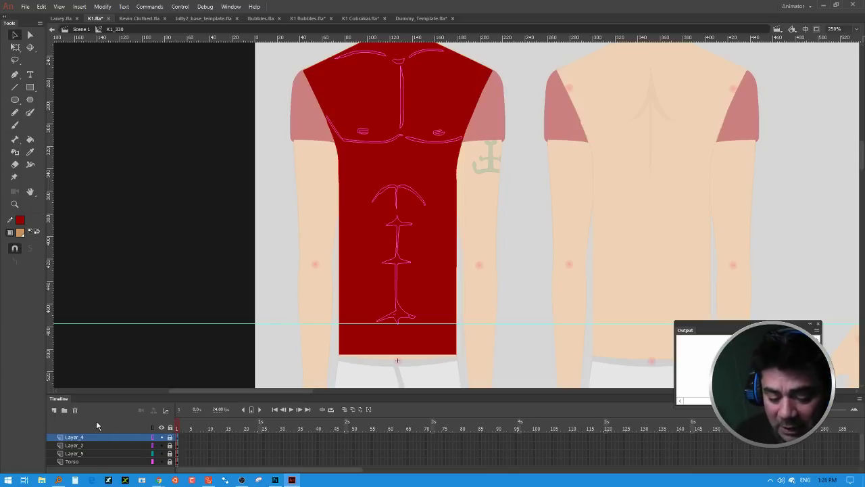
pyautogui.click(55, 411)
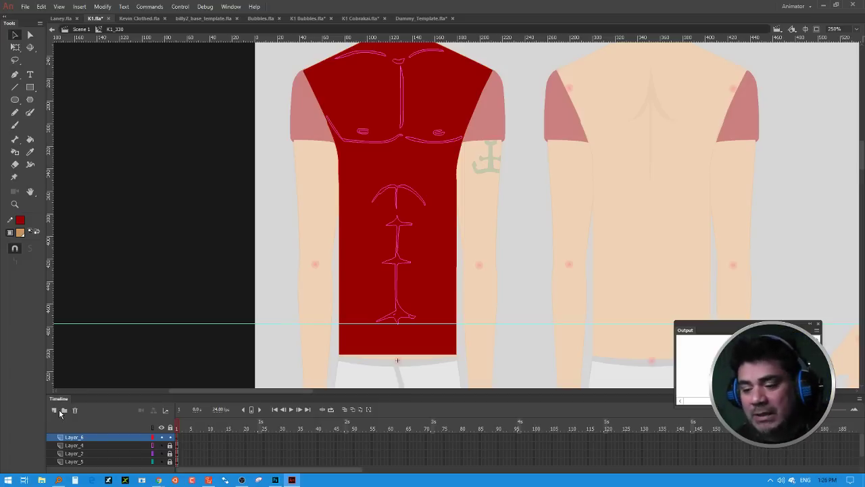
# Step: Sample the shirt's red as the fill colour and brighten it to #B30000
pyautogui.click(20, 232)
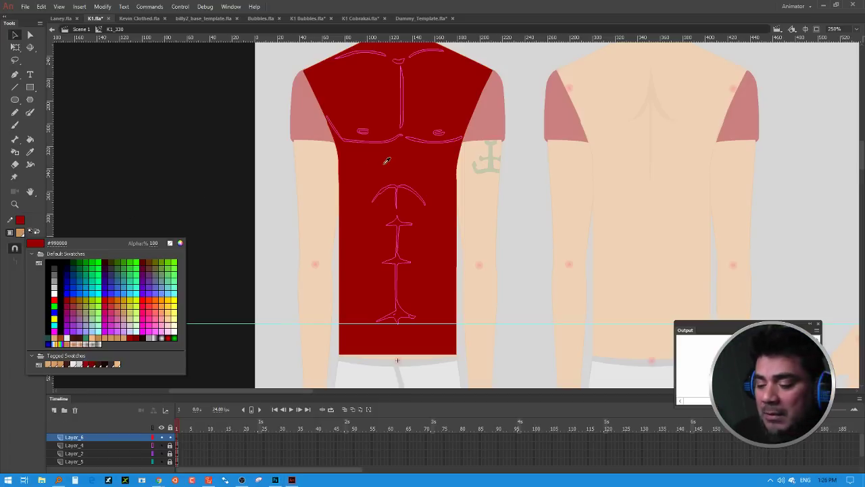
pyautogui.click(389, 161)
pyautogui.click(21, 232)
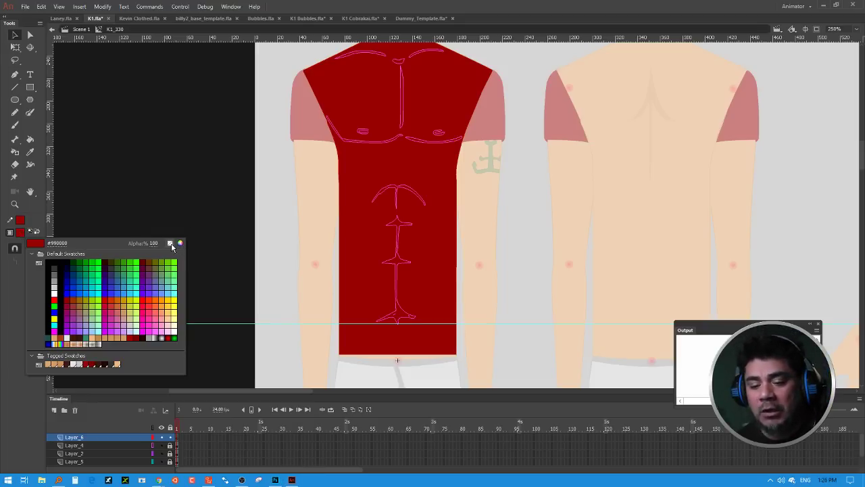
pyautogui.click(180, 243)
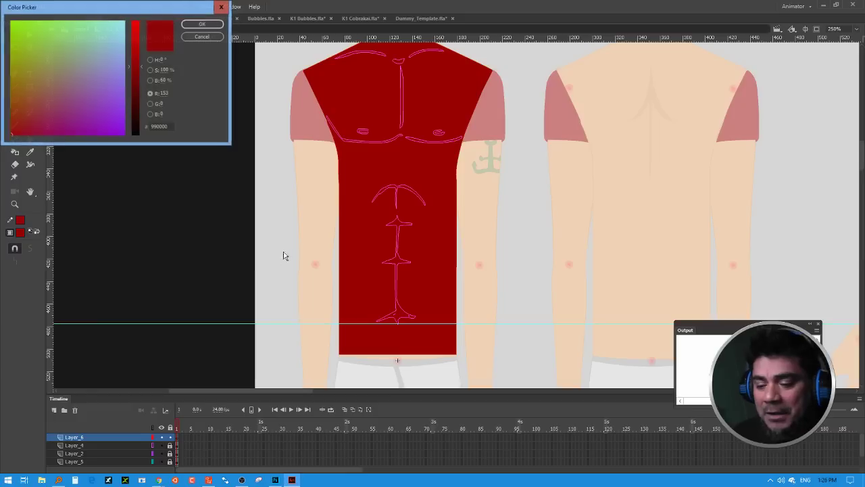
pyautogui.moveTo(142, 66); pyautogui.dragTo(144, 59)
pyautogui.click(217, 25)
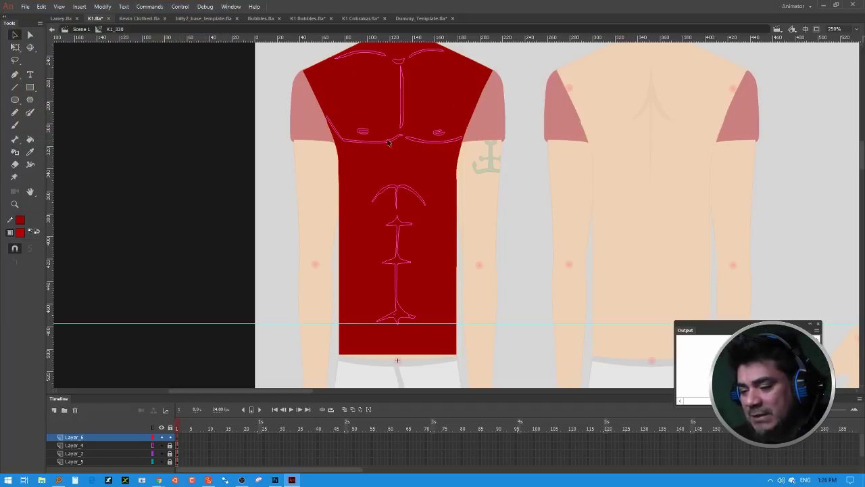
# Step: Brush shirt crease lines along the outlined chest and upper abdomen guides on Layer_6, and delete the guide layer Layer_4
pyautogui.click(15, 124)
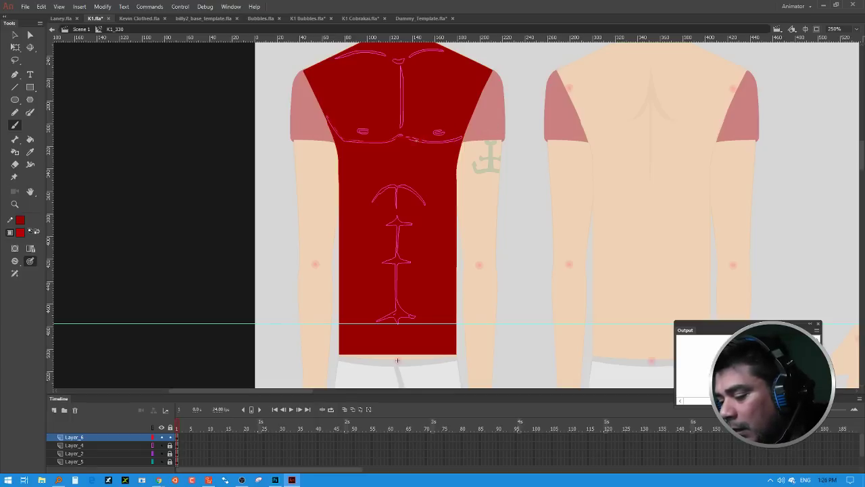
pyautogui.moveTo(419, 141); pyautogui.dragTo(455, 142)
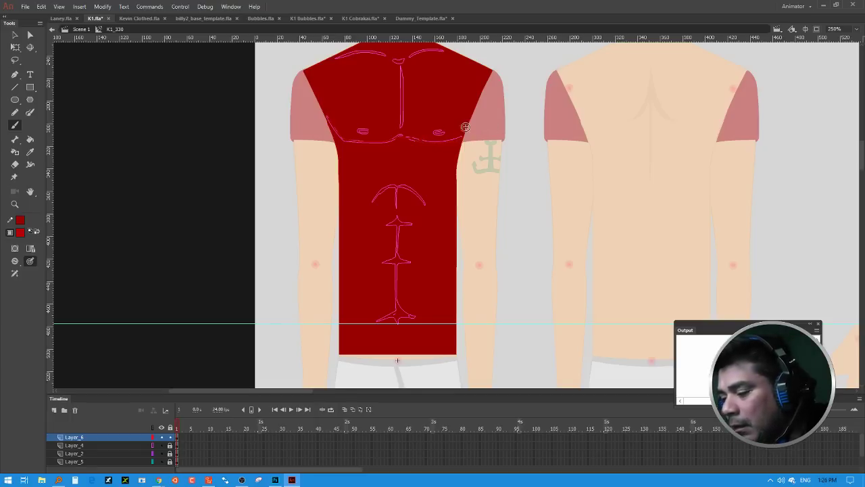
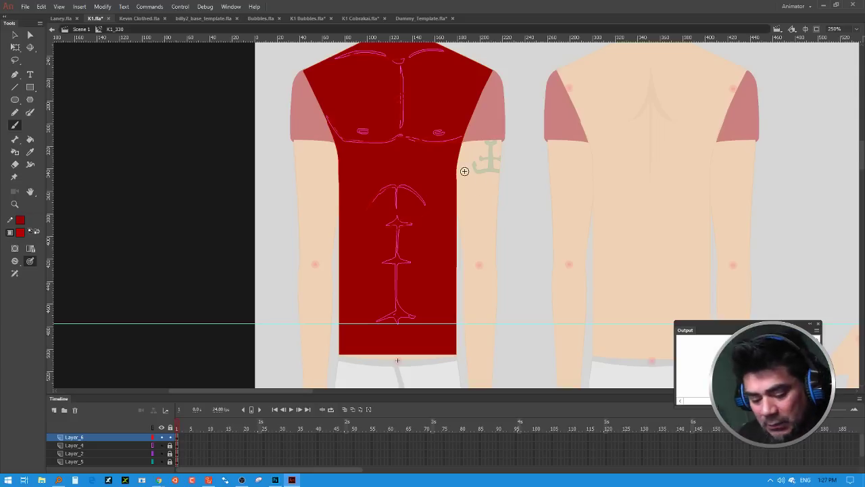
pyautogui.click(140, 448)
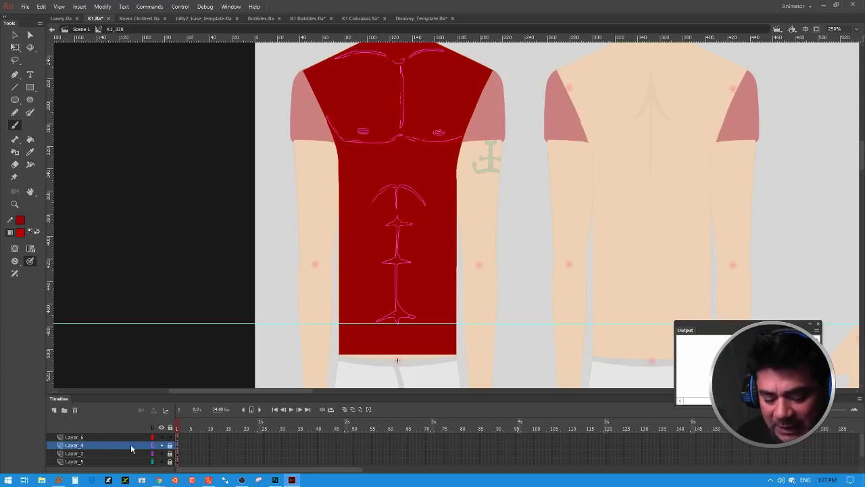
pyautogui.click(75, 409)
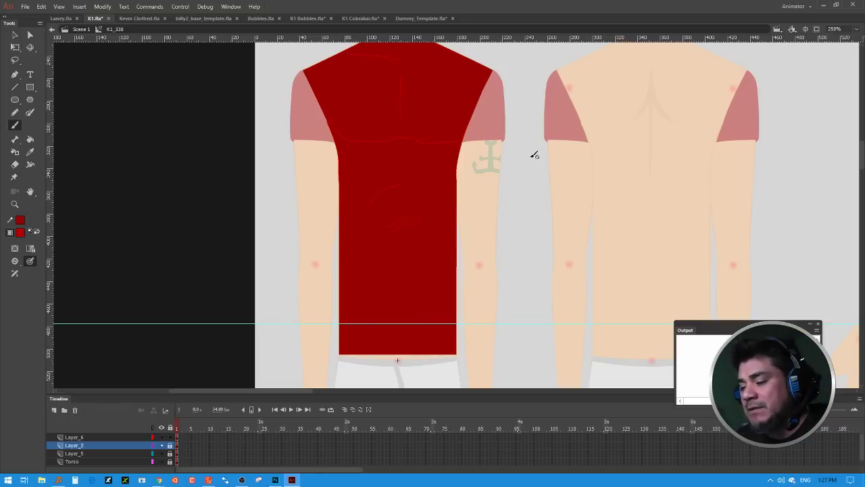
# Step: Recolour all the brushed shirt creases on Layer_6 to a slightly brighter red, and return to the main scene
pyautogui.scroll(2, 526, 162)
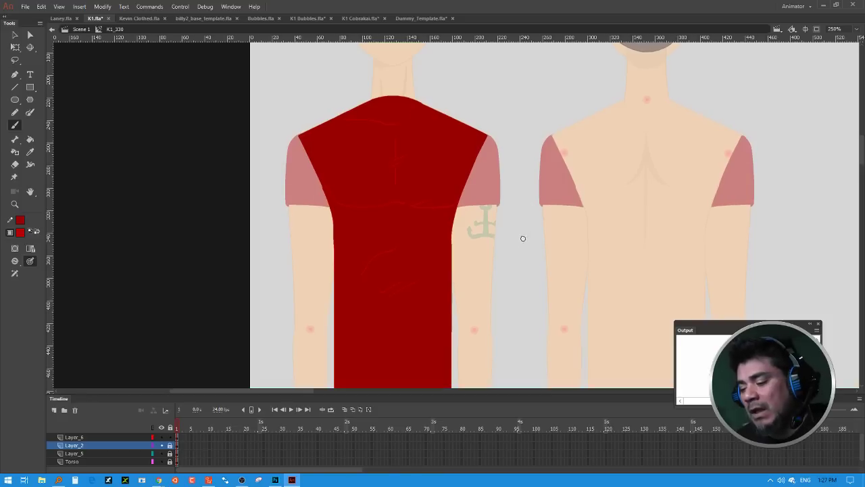
pyautogui.moveTo(521, 239); pyautogui.dragTo(531, 169)
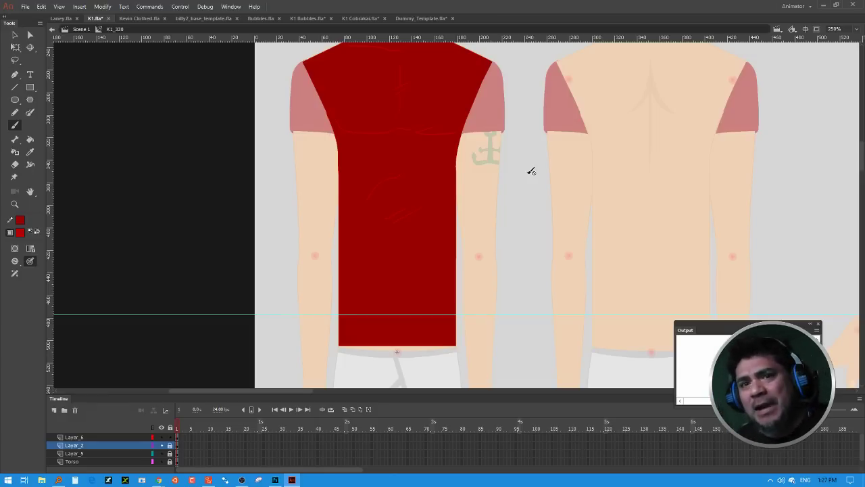
pyautogui.click(15, 34)
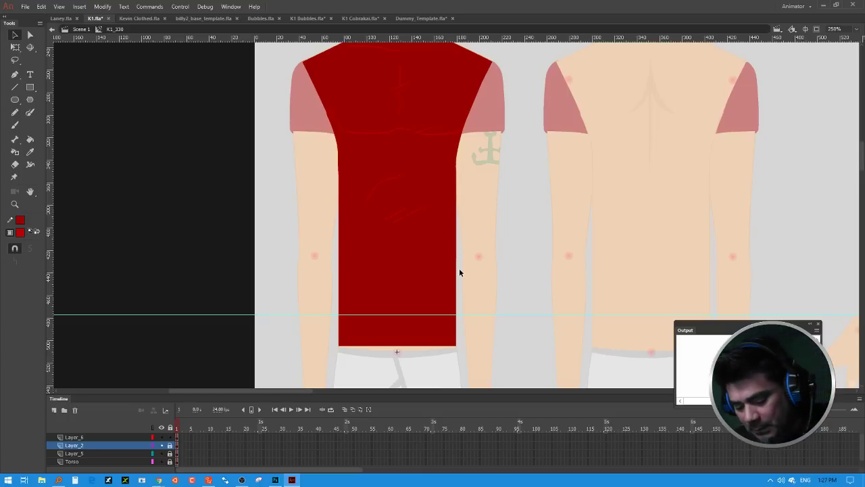
pyautogui.hotkey('ctrl', 'a')
pyautogui.click(25, 236)
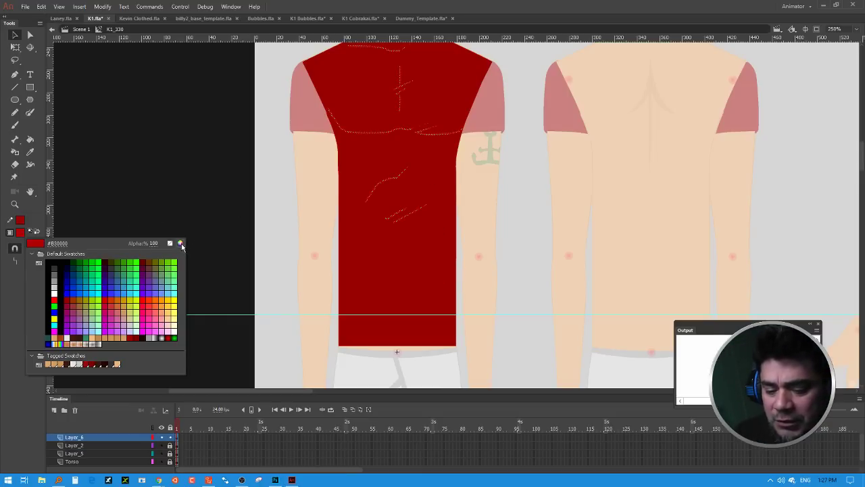
pyautogui.click(181, 246)
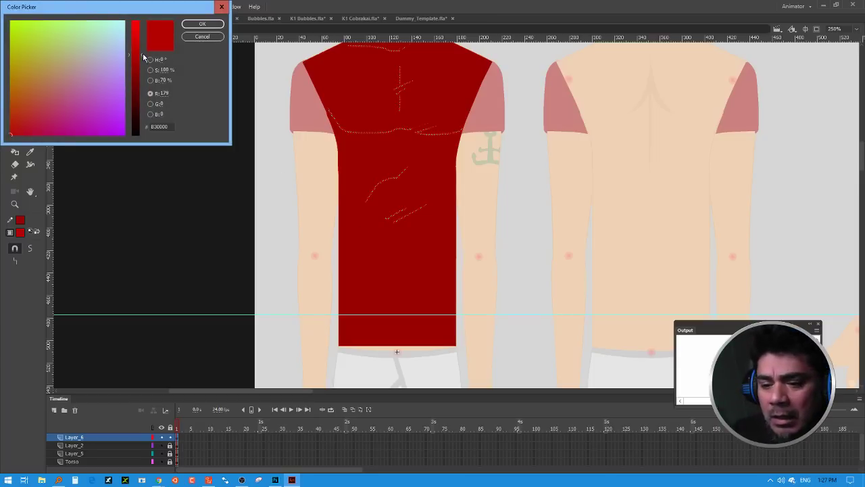
pyautogui.moveTo(143, 58); pyautogui.dragTo(140, 51)
pyautogui.click(202, 36)
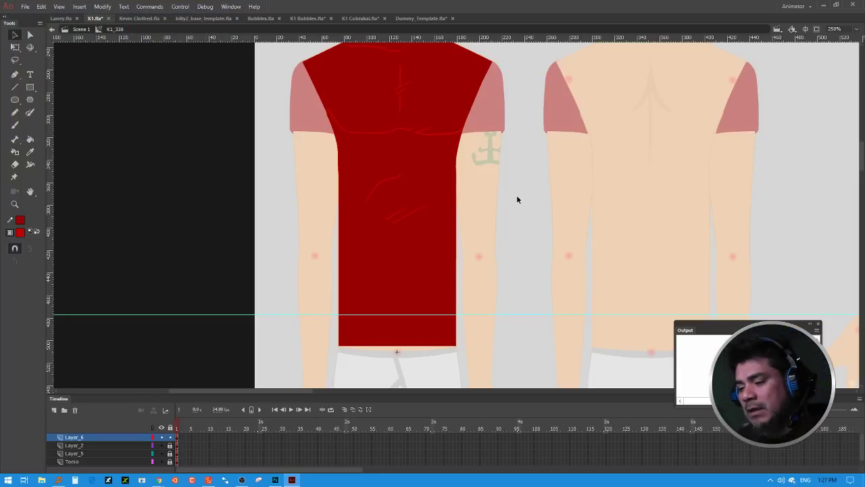
pyautogui.doubleClick(531, 182)
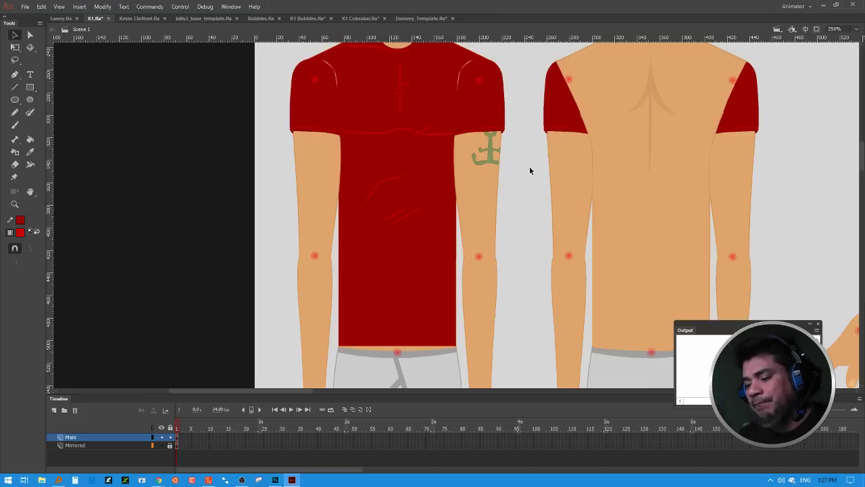
# Step: In the front tattooed arm's symbol, bend the sleeve's inner shoulder edge outward to cover the skin-coloured outline, and return to the main scene
pyautogui.scroll(3, 514, 199)
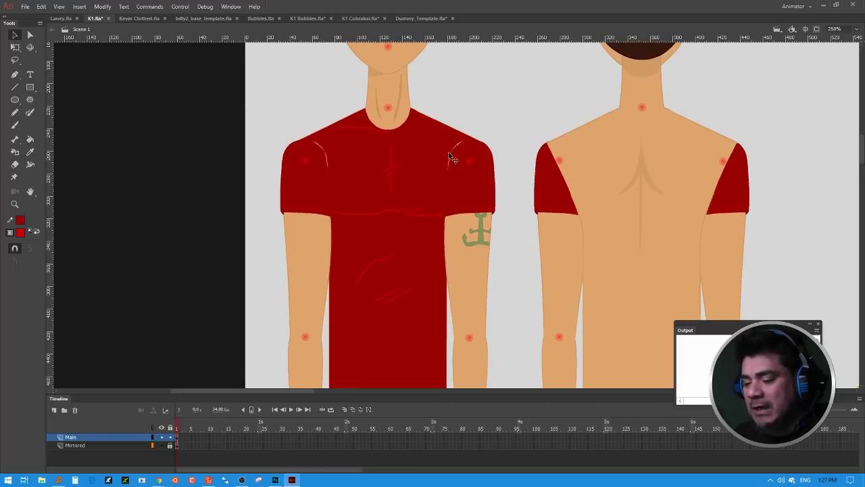
pyautogui.doubleClick(467, 182)
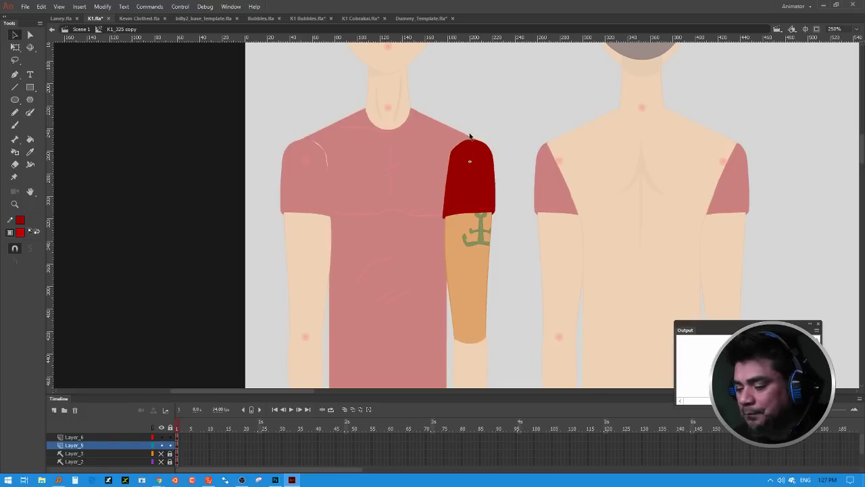
pyautogui.moveTo(474, 126); pyautogui.dragTo(435, 171)
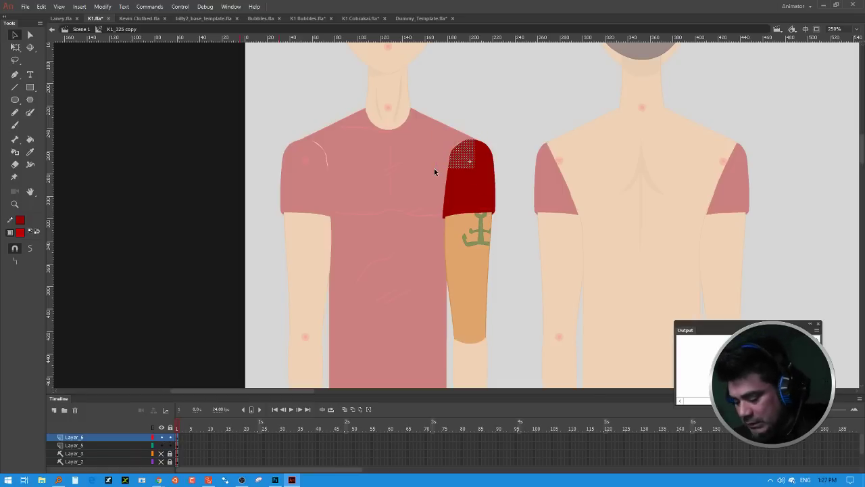
pyautogui.hotkey('ctrl', '=')
pyautogui.hotkey('ctrl', '=')
pyautogui.click(545, 170)
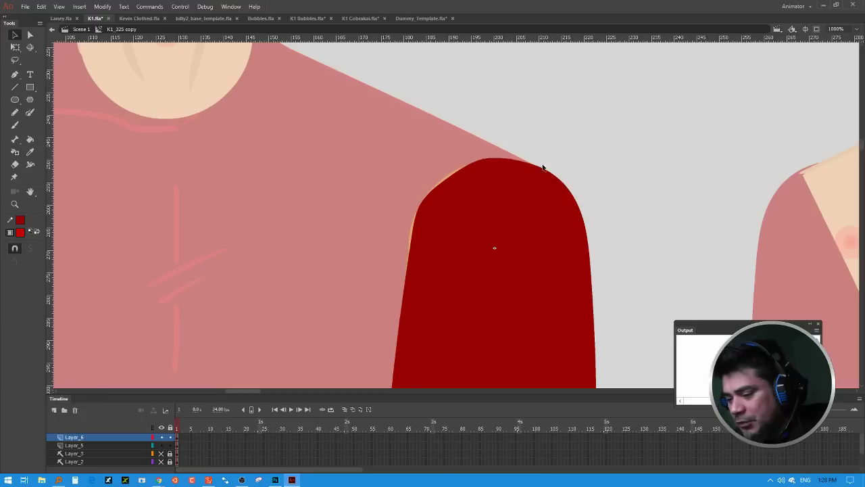
pyautogui.moveTo(457, 181); pyautogui.dragTo(452, 175)
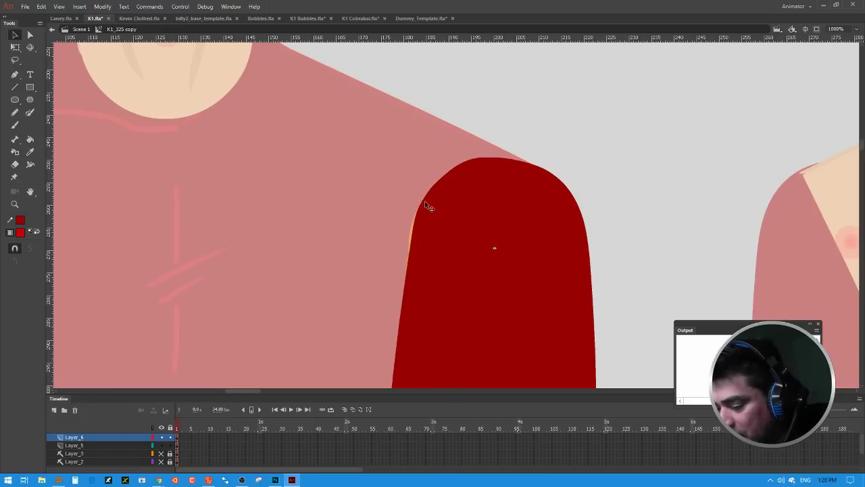
pyautogui.moveTo(415, 236); pyautogui.dragTo(409, 237)
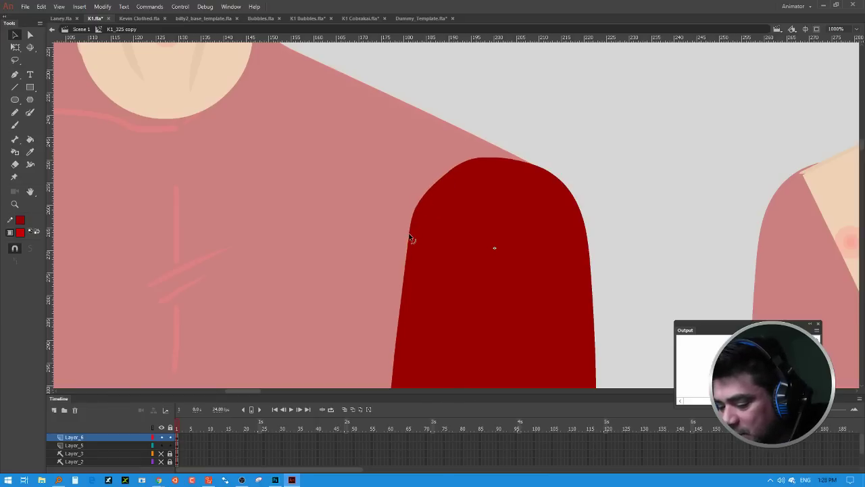
pyautogui.doubleClick(642, 209)
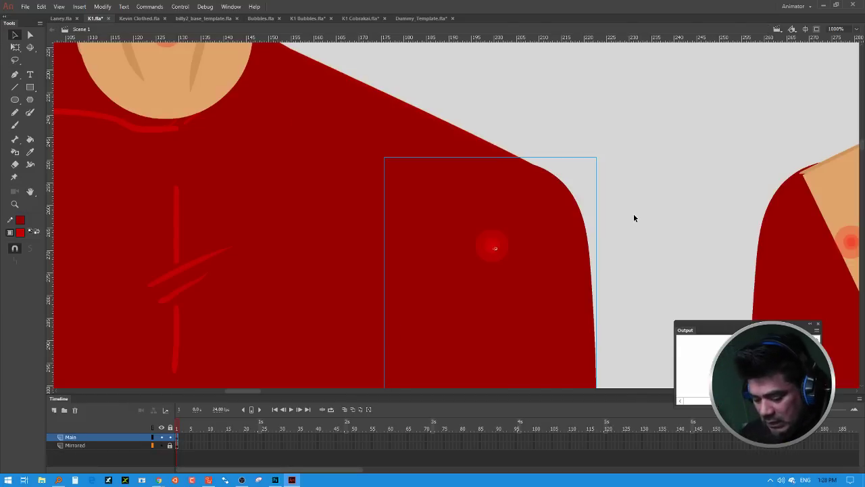
# Step: In the other front arm's symbol, delete the skin at the shoulder beneath the hidden sleeve with all layers unlocked, and show all layers
pyautogui.hotkey('ctrl', '-')
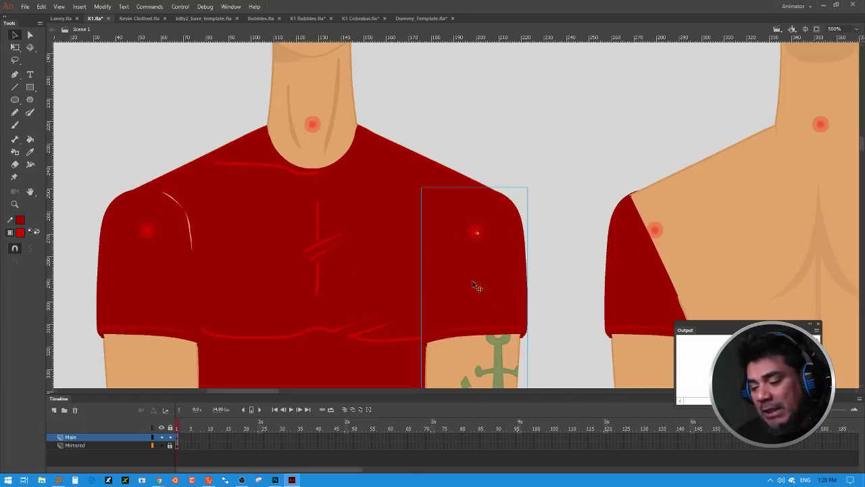
pyautogui.doubleClick(165, 271)
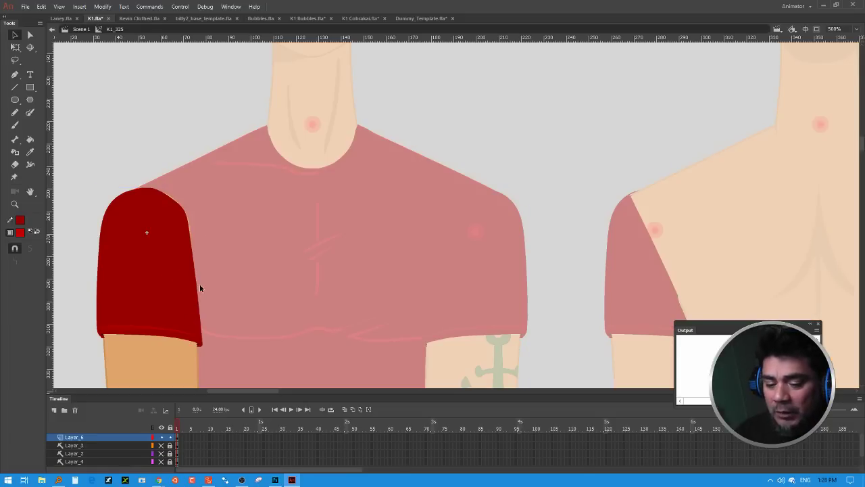
pyautogui.click(161, 437)
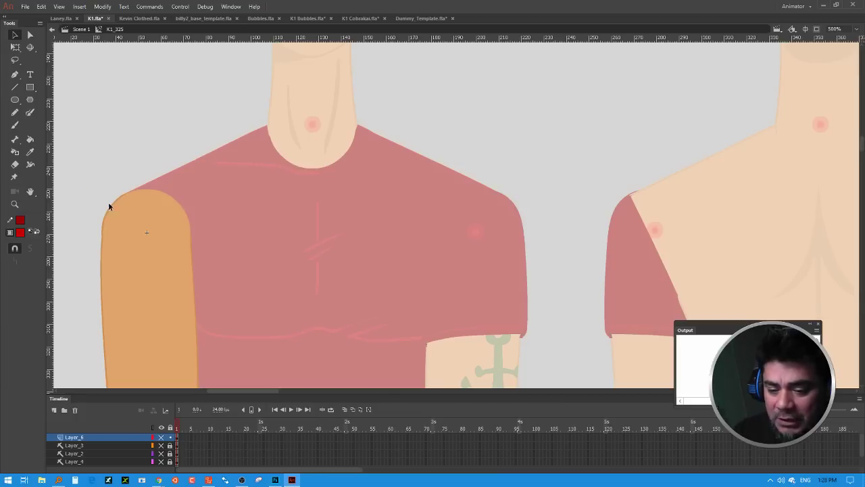
pyautogui.moveTo(89, 183); pyautogui.dragTo(227, 249)
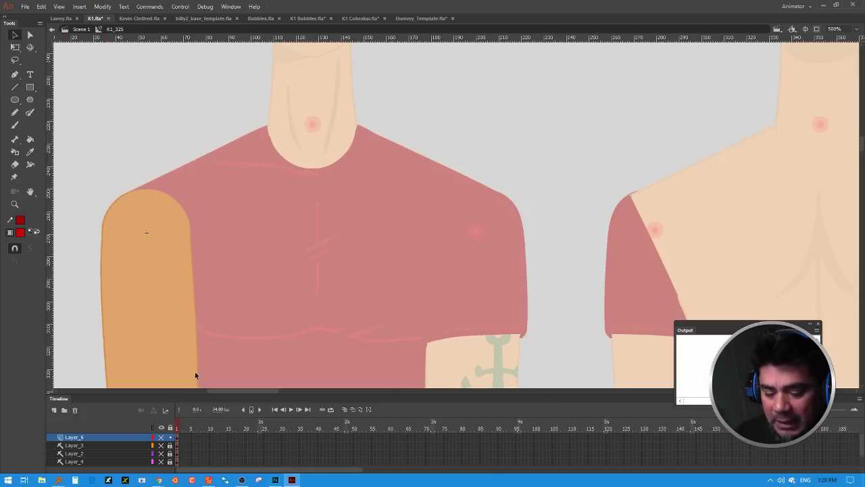
pyautogui.click(169, 428)
pyautogui.moveTo(100, 163); pyautogui.dragTo(215, 248)
pyautogui.press('Delete')
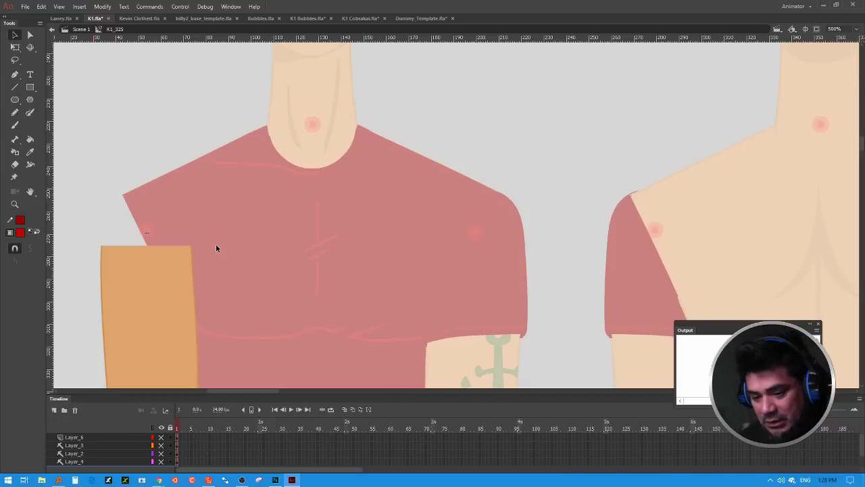
pyautogui.click(162, 437)
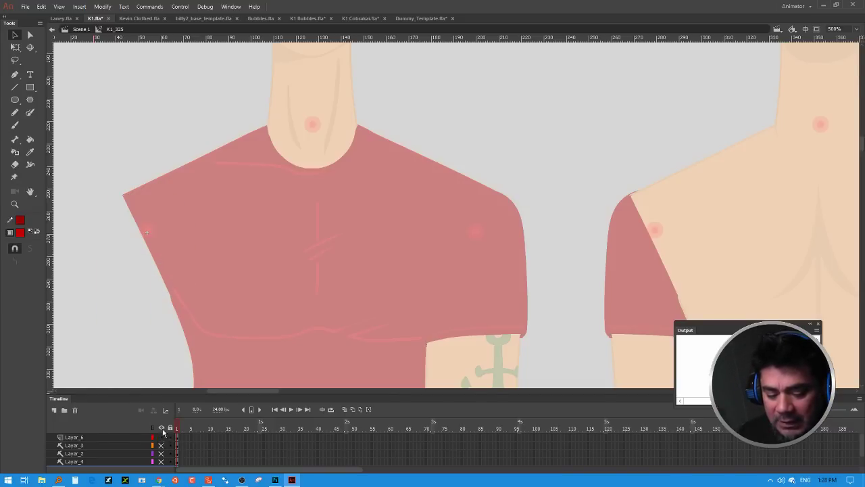
pyautogui.click(162, 427)
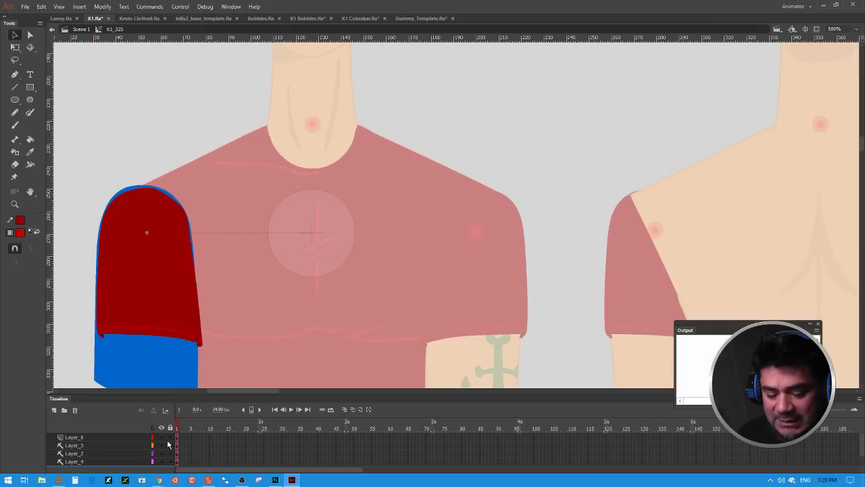
# Step: Hide and lock the skin layers Layer_3 and Layer_2 in the untattooed front arm's symbol, hide Layer_4, and return to the main scene
pyautogui.click(144, 375)
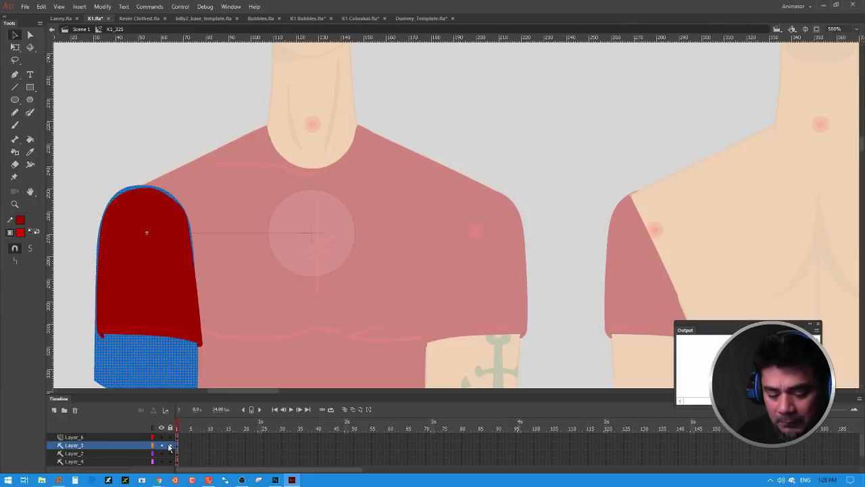
pyautogui.moveTo(171, 446); pyautogui.dragTo(164, 453)
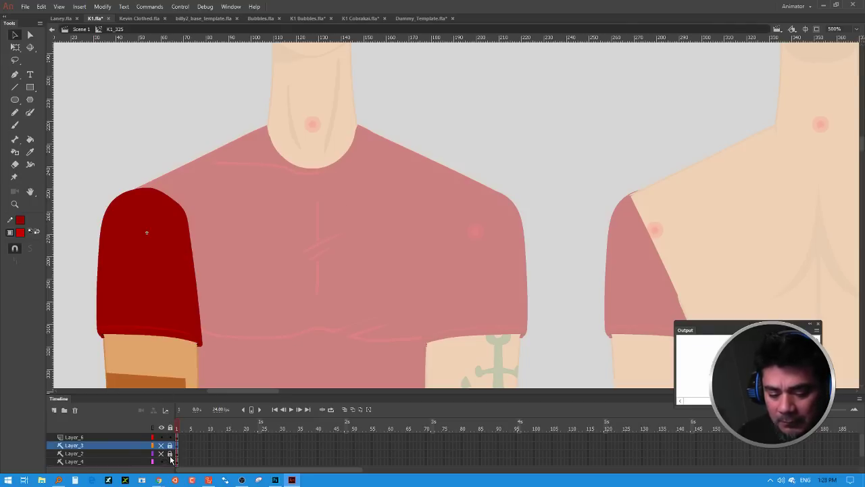
pyautogui.click(161, 461)
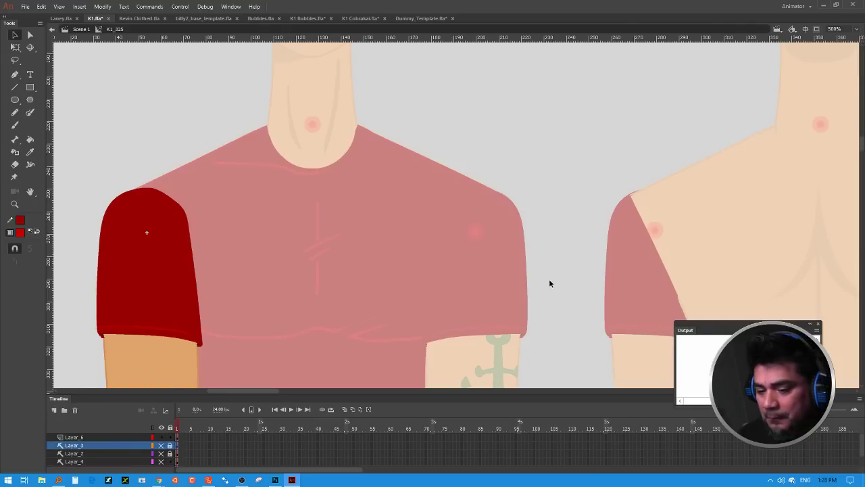
pyautogui.moveTo(550, 280); pyautogui.dragTo(534, 182)
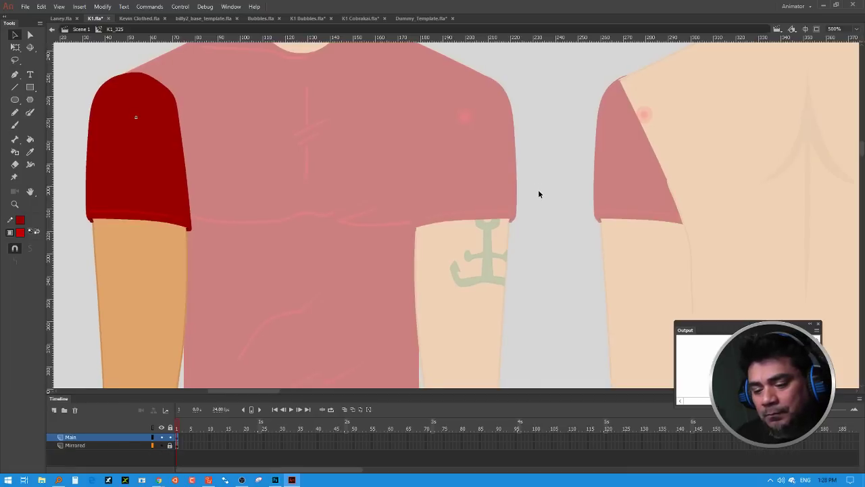
pyautogui.doubleClick(539, 194)
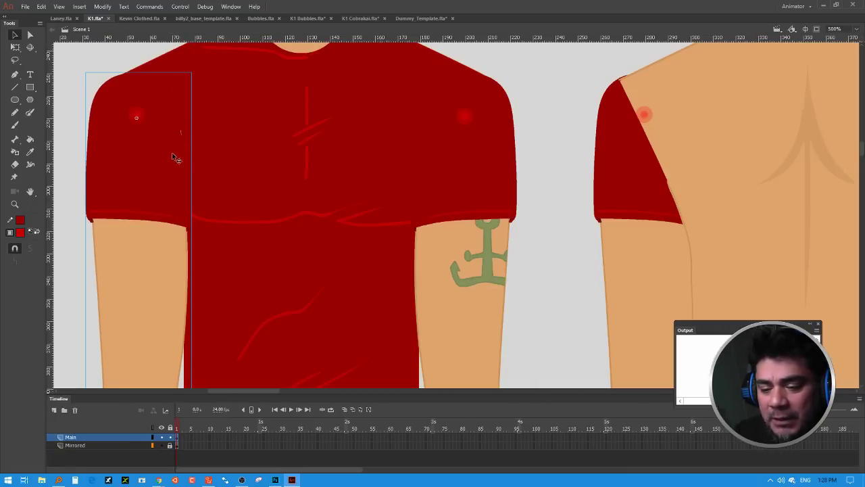
# Step: Examine the untattooed arm's sleeve inside its symbol and the shirt and sleeves across all of K1's body views
pyautogui.doubleClick(166, 234)
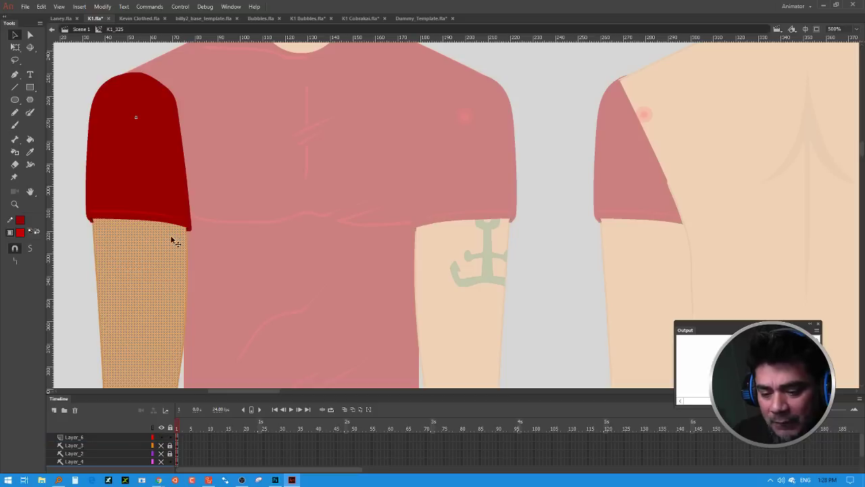
pyautogui.click(84, 271)
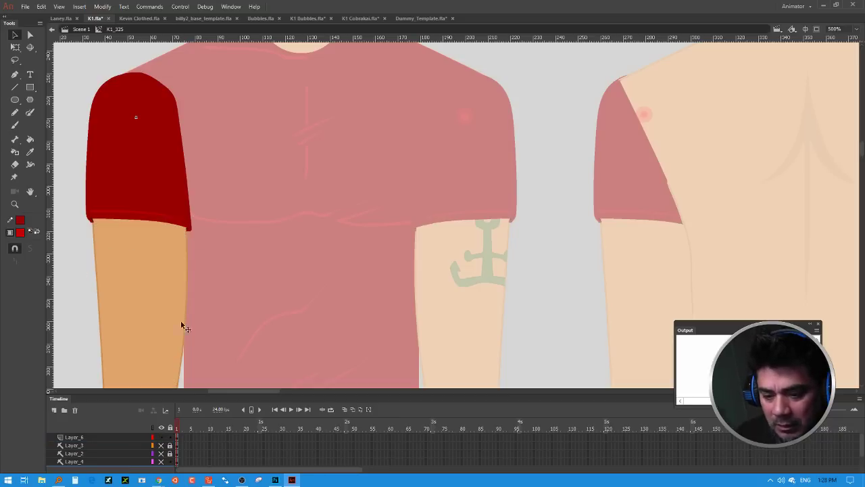
pyautogui.moveTo(180, 174); pyautogui.dragTo(168, 187)
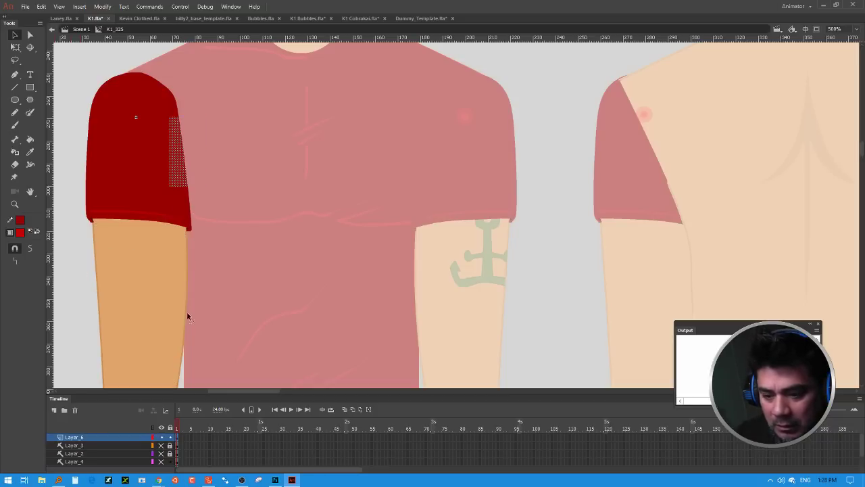
pyautogui.click(190, 183)
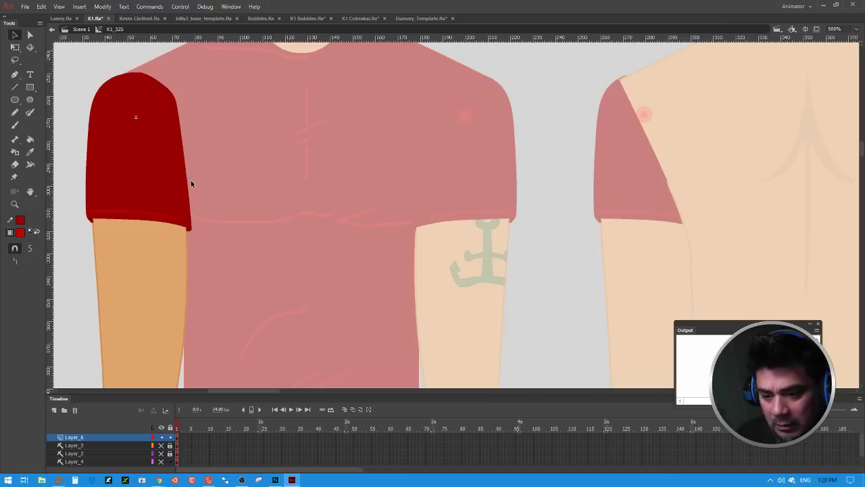
pyautogui.doubleClick(538, 131)
pyautogui.click(540, 136)
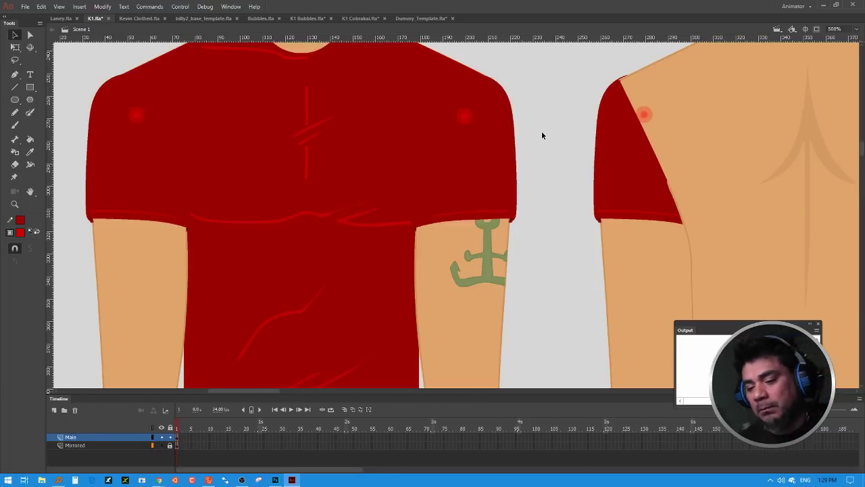
pyautogui.hotkey('ctrl', '-')
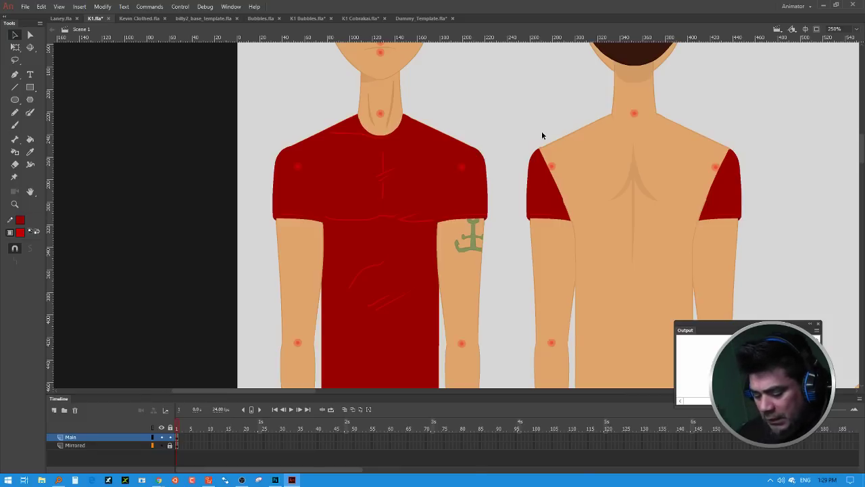
pyautogui.hotkey('ctrl', '-')
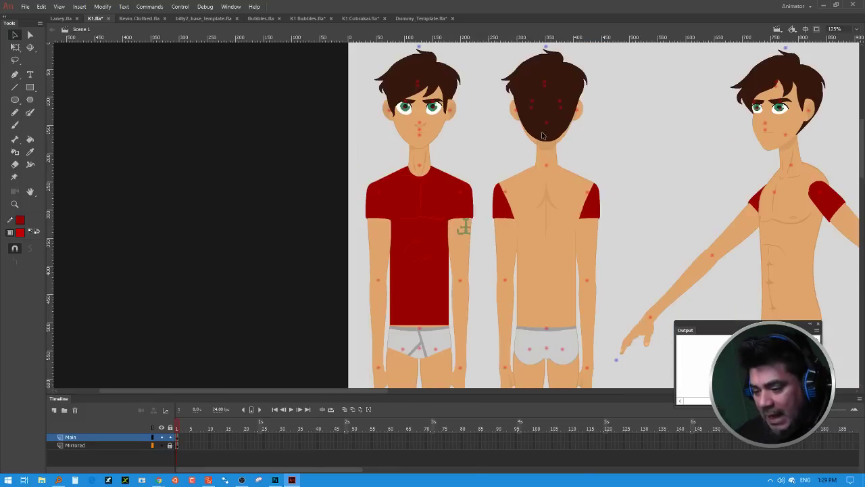
pyautogui.click(550, 207)
pyautogui.click(362, 390)
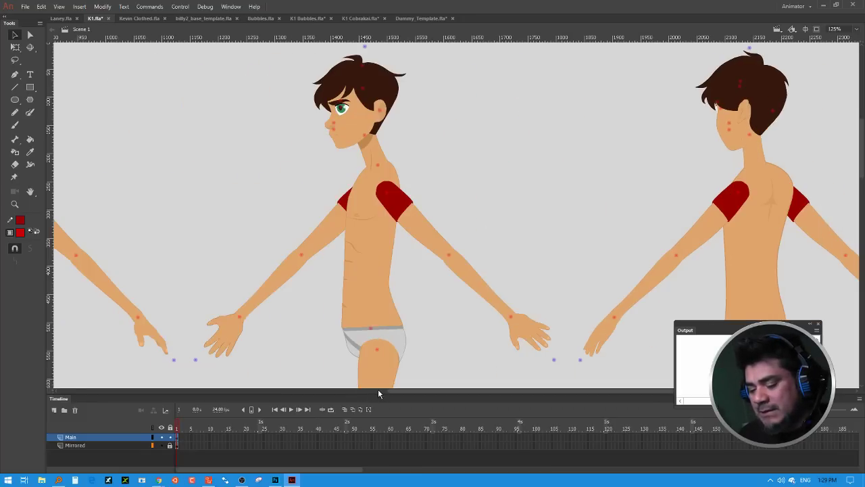
pyautogui.click(378, 389)
pyautogui.moveTo(374, 390); pyautogui.dragTo(457, 392)
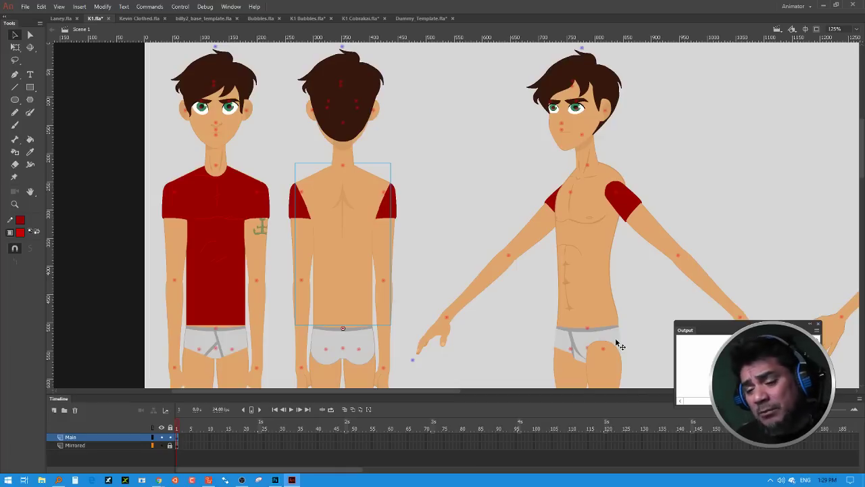
pyautogui.click(227, 168)
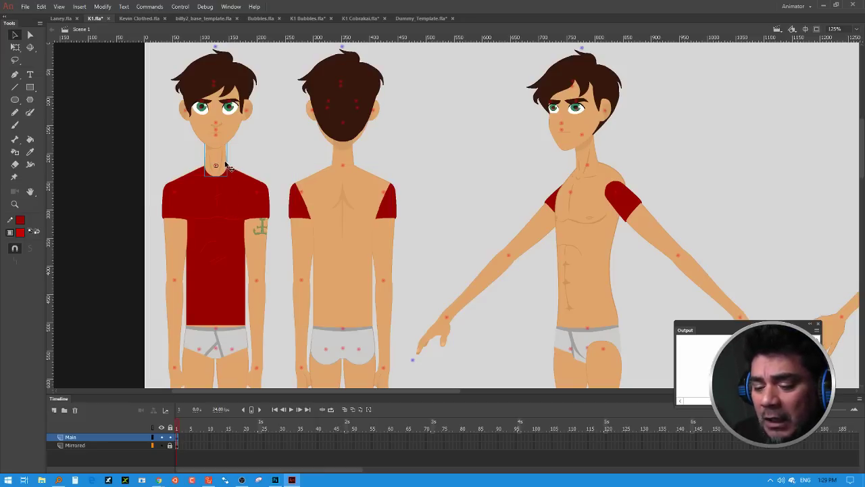
pyautogui.doubleClick(227, 166)
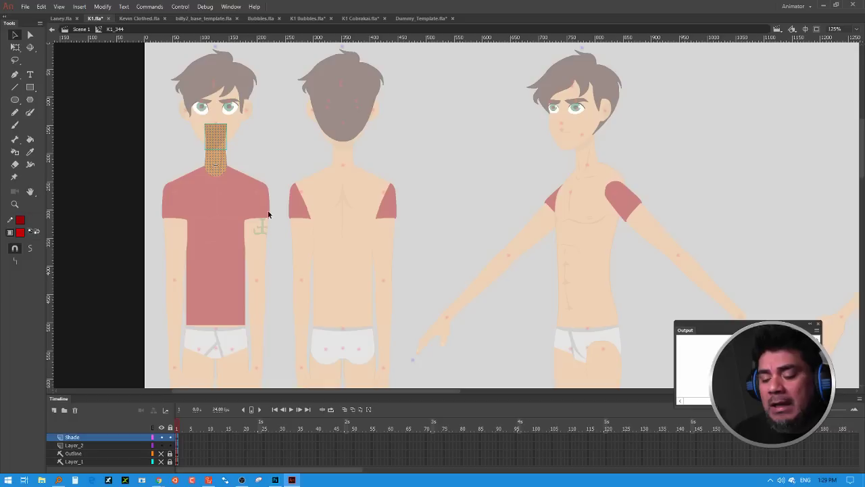
pyautogui.click(272, 165)
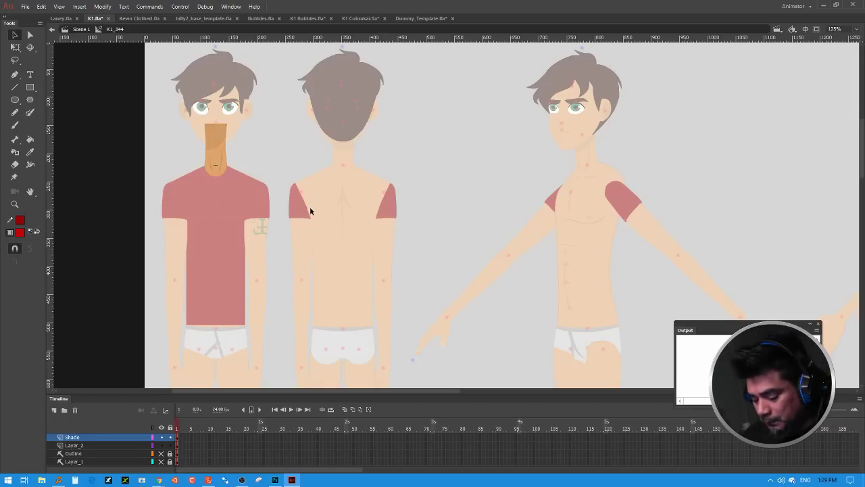
pyautogui.hotkey('ctrl', '=')
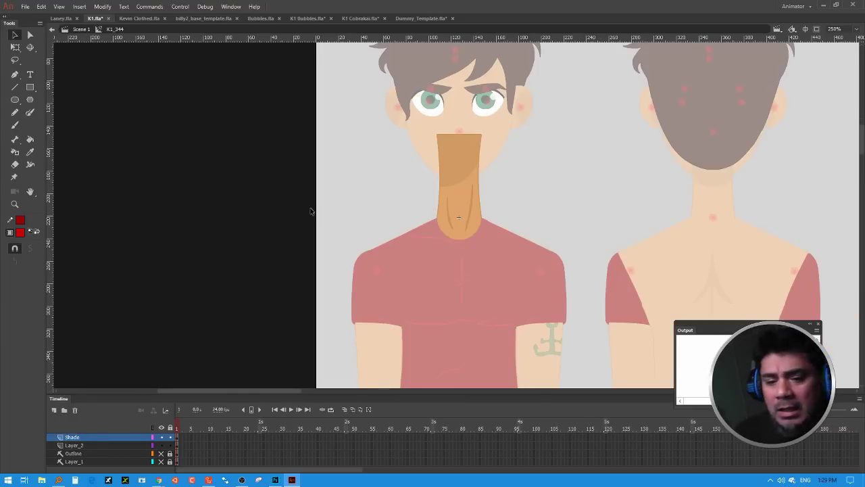
pyautogui.doubleClick(354, 196)
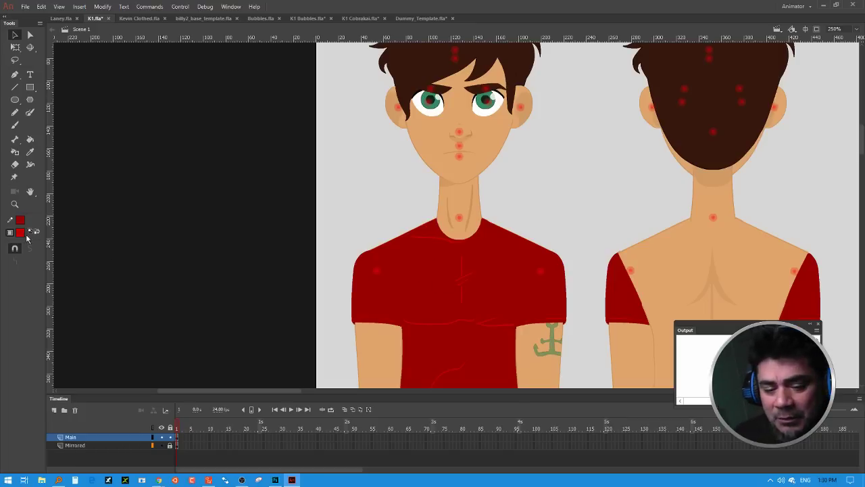
# Step: Set the fill colour to the front shirt's dark red and the stroke colour to a slightly brighter red
pyautogui.click(20, 220)
pyautogui.click(431, 264)
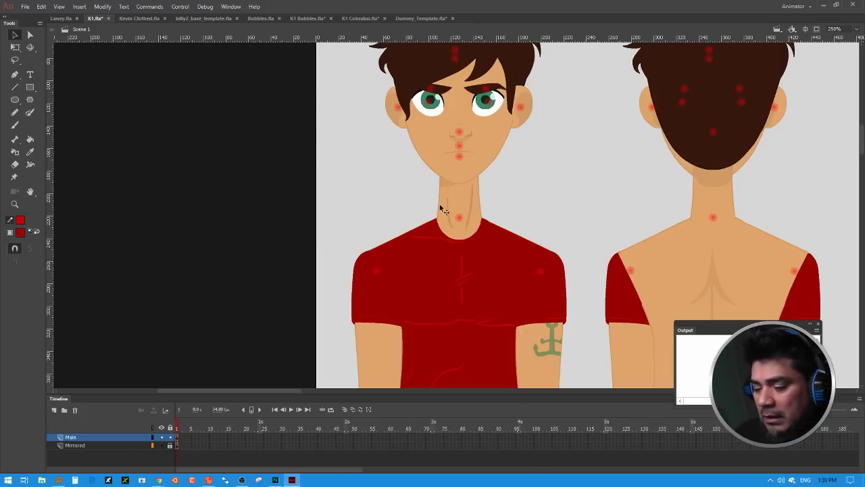
pyautogui.click(20, 232)
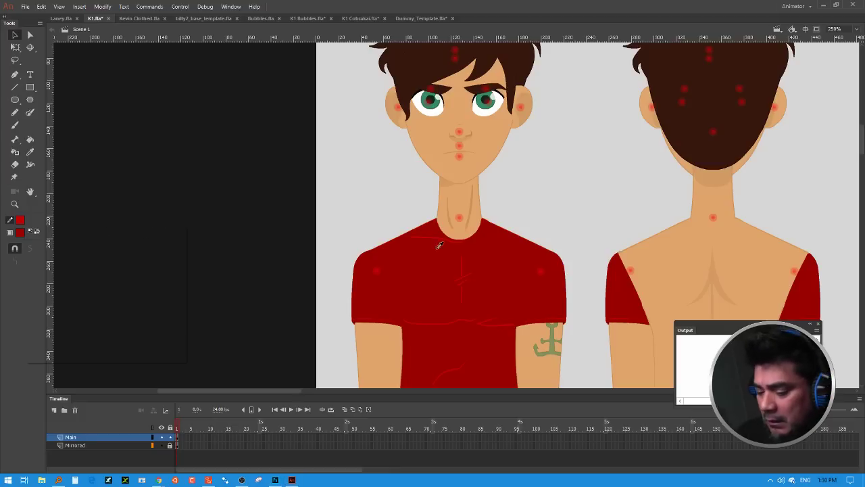
pyautogui.click(471, 260)
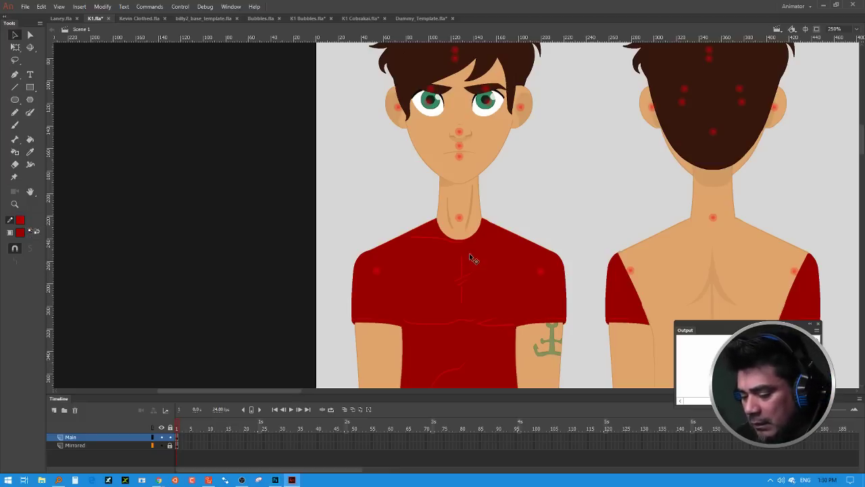
# Step: In the front neck's symbol, brush a turtleneck collar outline with wrinkled sides on a new top layer and fill it dark red
pyautogui.doubleClick(476, 203)
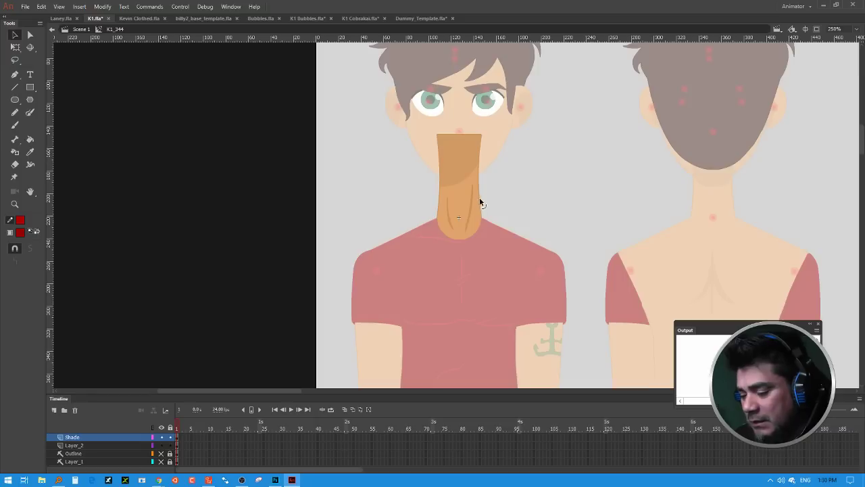
pyautogui.click(16, 125)
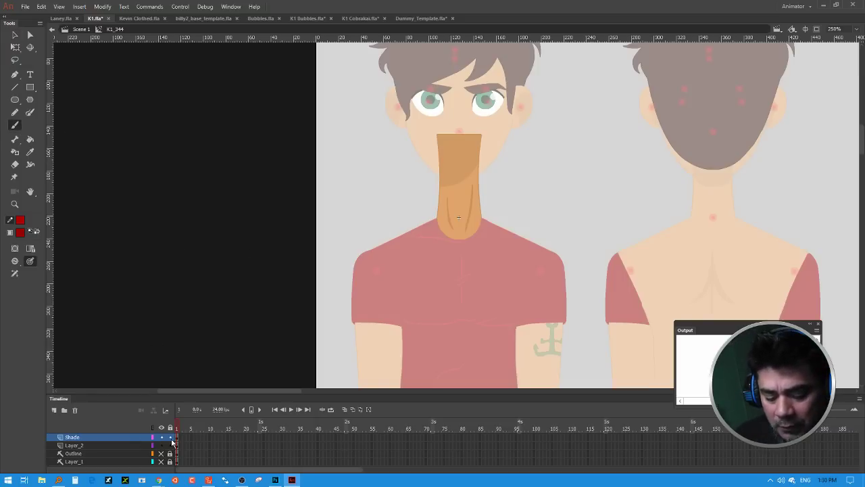
pyautogui.click(54, 410)
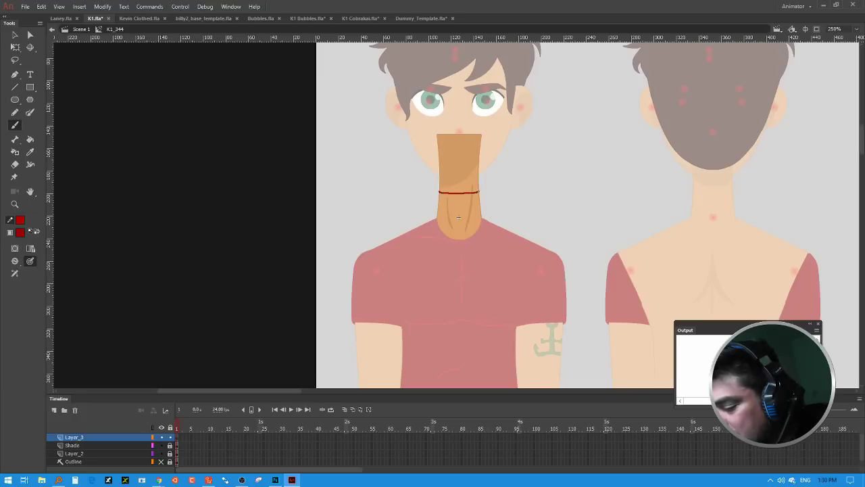
pyautogui.moveTo(480, 191); pyautogui.dragTo(481, 190)
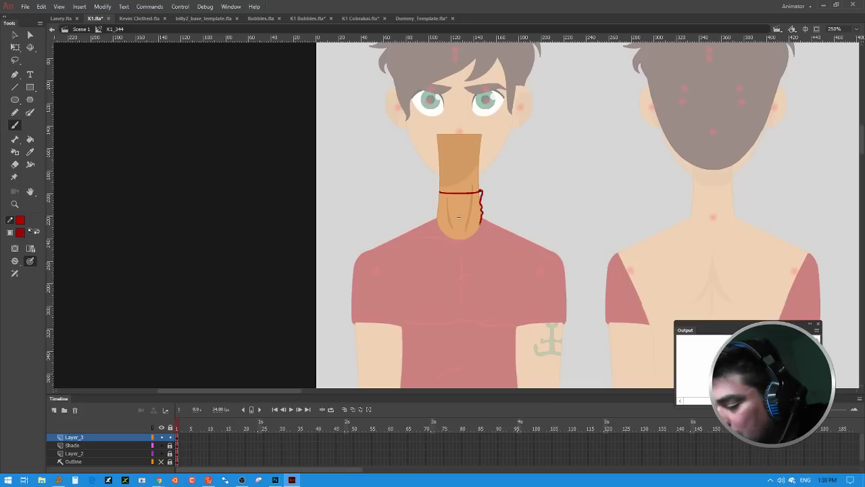
pyautogui.moveTo(474, 233); pyautogui.dragTo(447, 235)
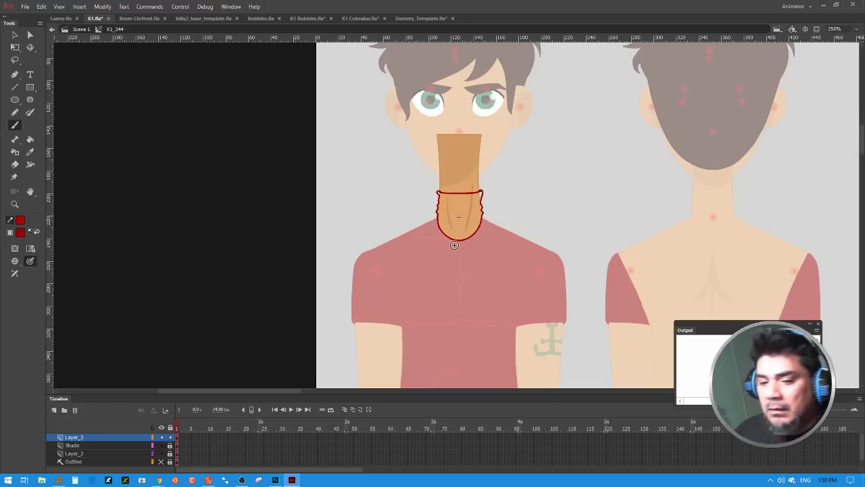
pyautogui.click(30, 138)
pyautogui.click(475, 214)
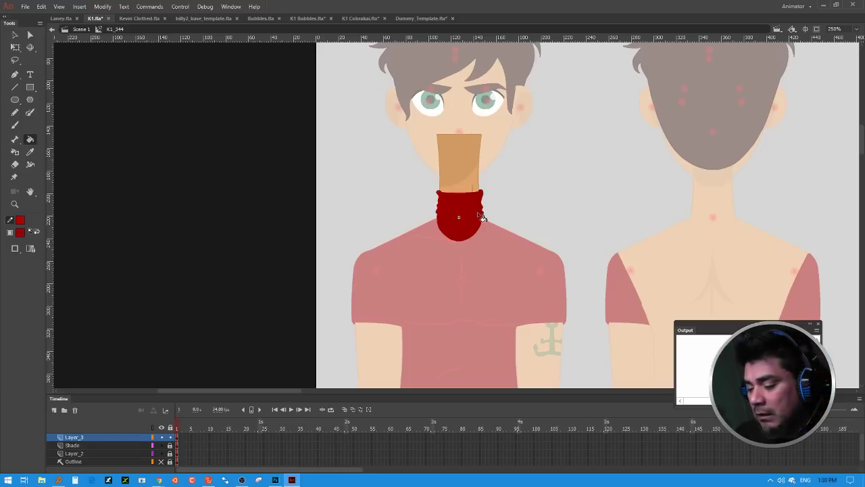
pyautogui.press('v')
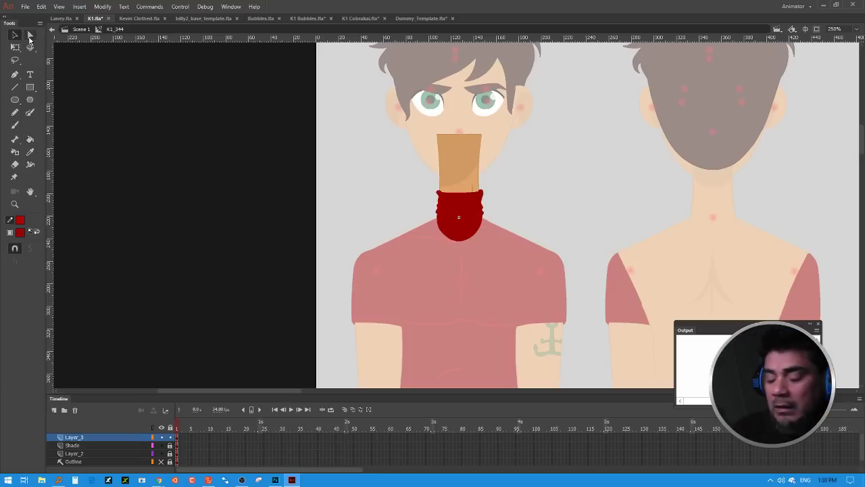
pyautogui.click(482, 212)
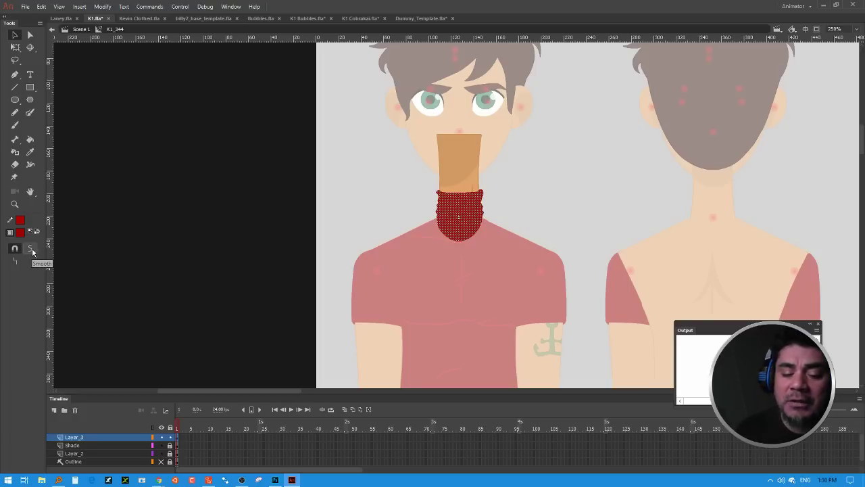
pyautogui.click(108, 7)
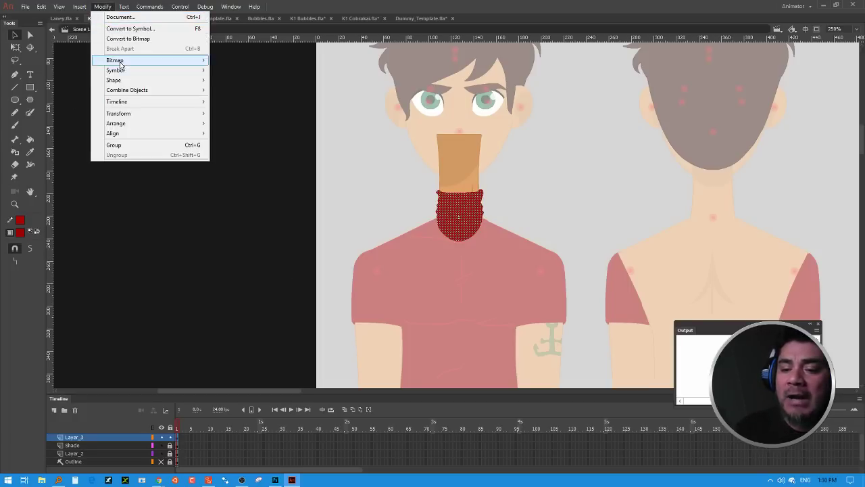
pyautogui.moveTo(120, 80)
pyautogui.click(256, 120)
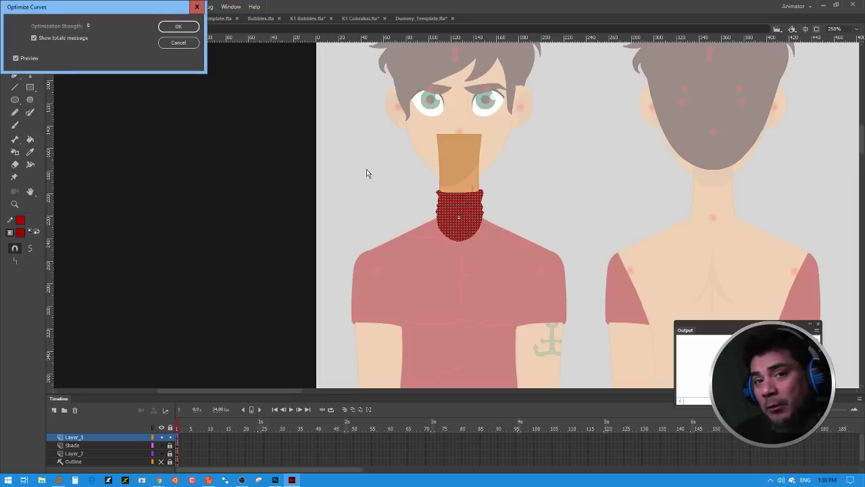
pyautogui.click(196, 7)
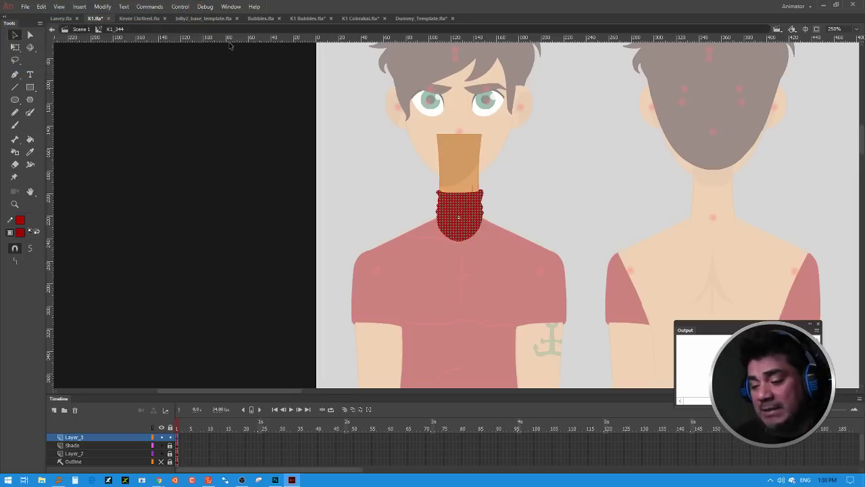
pyautogui.click(95, 85)
# Step: Optimize the curves of the whole turtleneck collar shape with an optimization strength of 100
pyautogui.press('a')
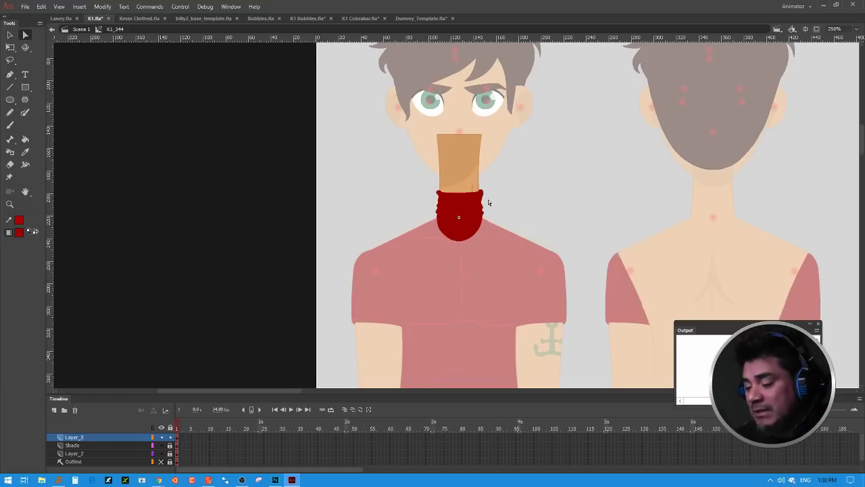
pyautogui.click(485, 207)
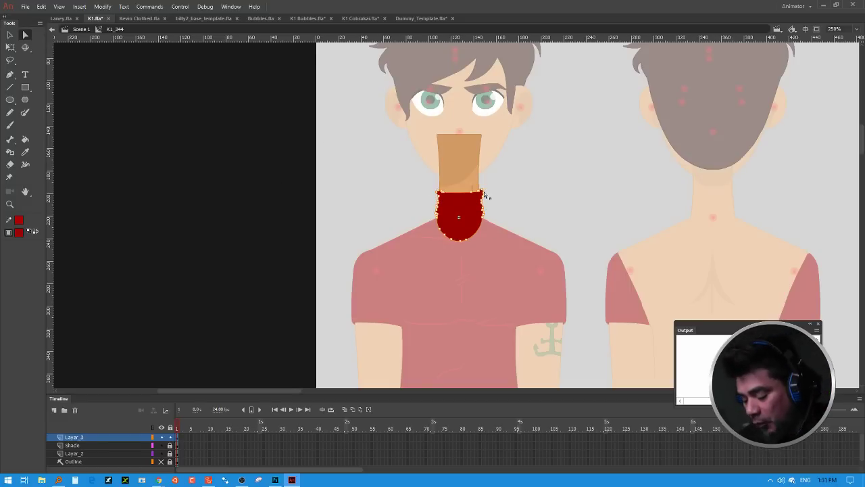
pyautogui.scroll(4, 484, 195)
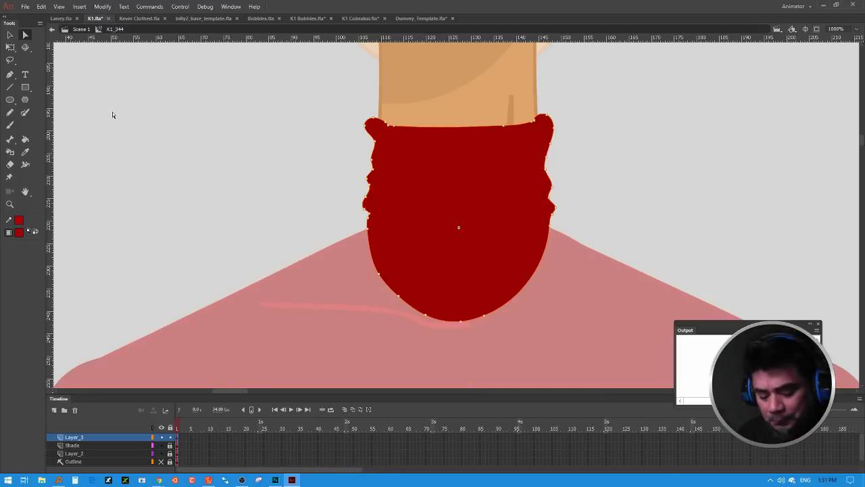
pyautogui.click(13, 36)
pyautogui.hotkey('ctrl', 'a')
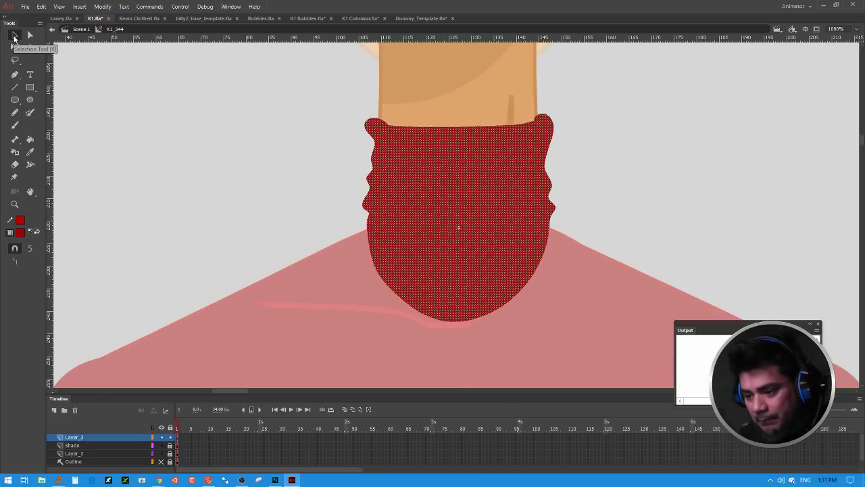
pyautogui.click(124, 6)
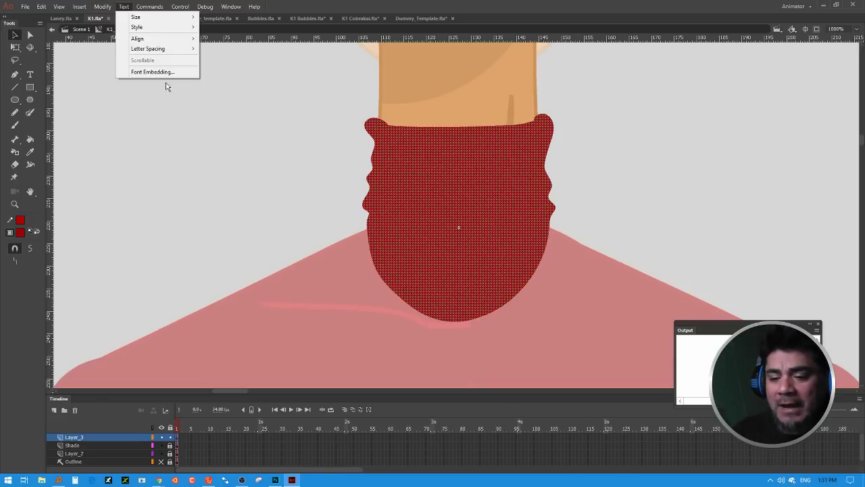
pyautogui.click(103, 7)
pyautogui.moveTo(137, 81)
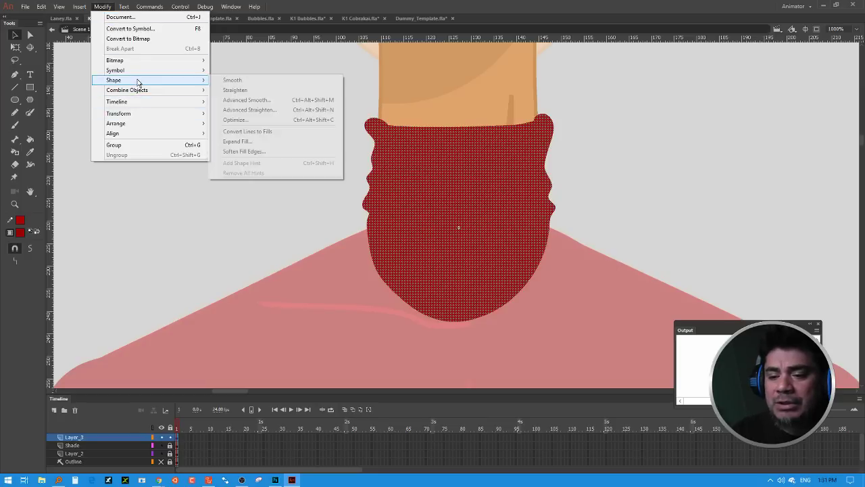
pyautogui.click(236, 120)
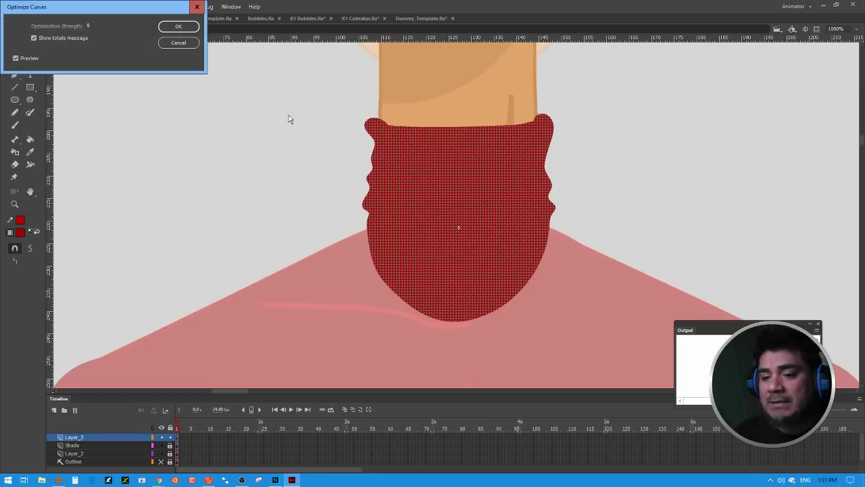
pyautogui.moveTo(136, 10); pyautogui.dragTo(716, 165)
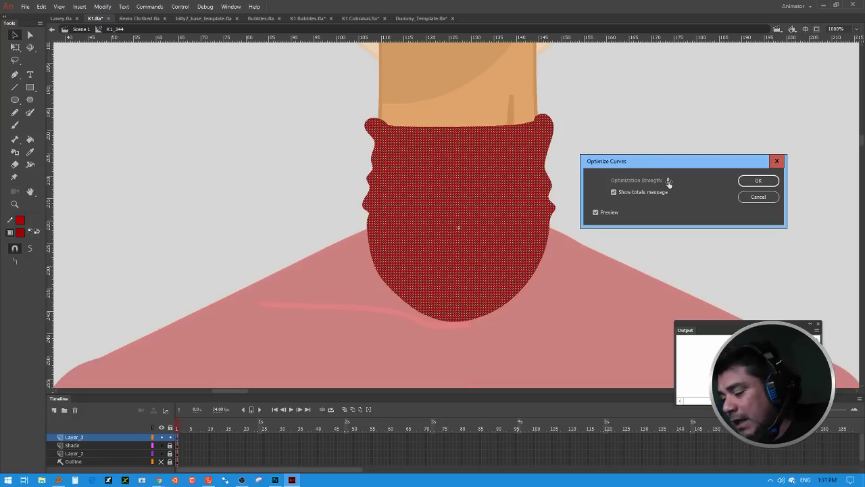
pyautogui.moveTo(667, 182); pyautogui.dragTo(680, 182)
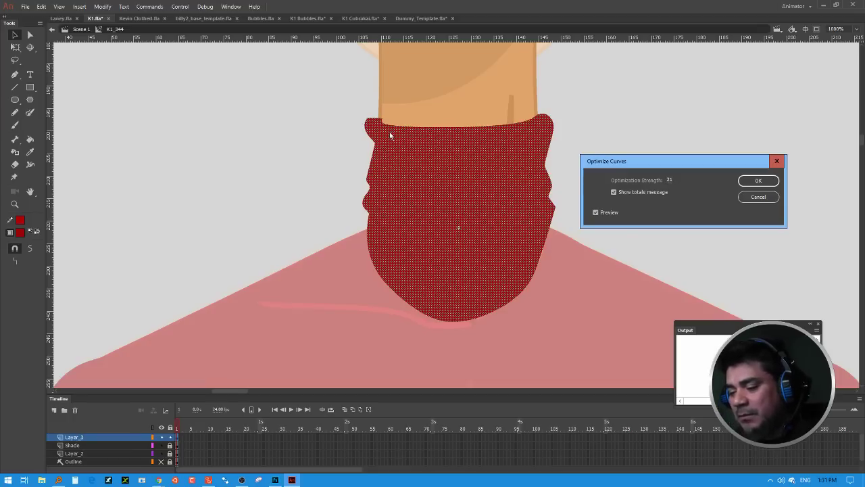
pyautogui.moveTo(672, 179); pyautogui.dragTo(722, 178)
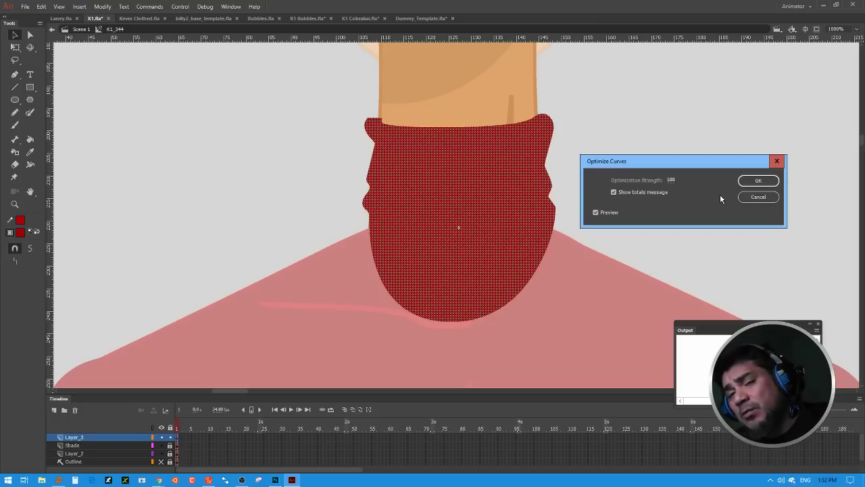
pyautogui.click(759, 180)
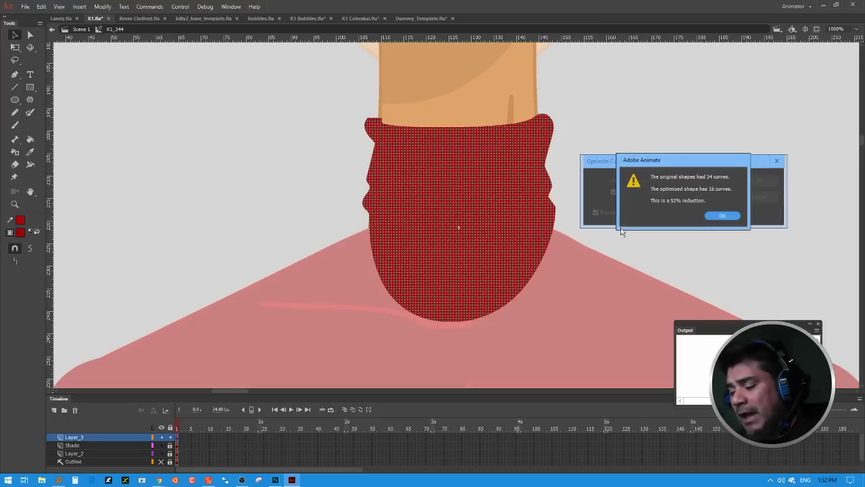
pyautogui.click(723, 217)
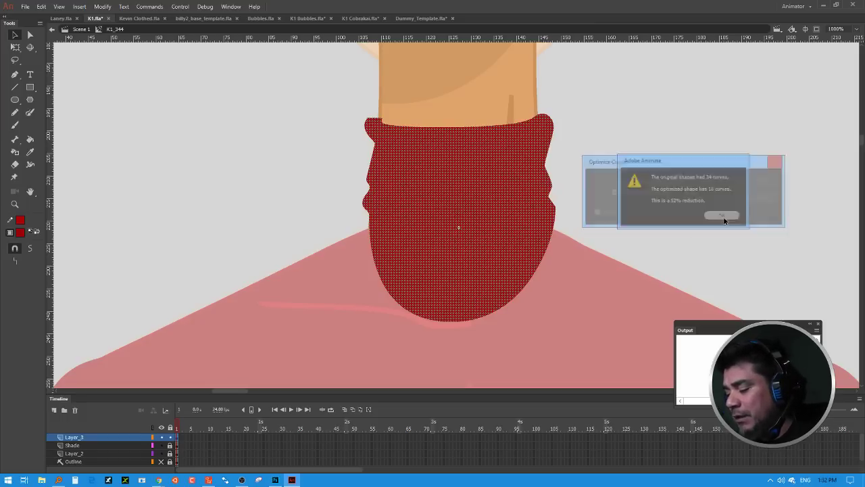
# Step: Refine the collar's outline by reshaping its upper corners, both sides and rounded lower edge to sit neatly on the shirt
pyautogui.click(604, 183)
pyautogui.press('a')
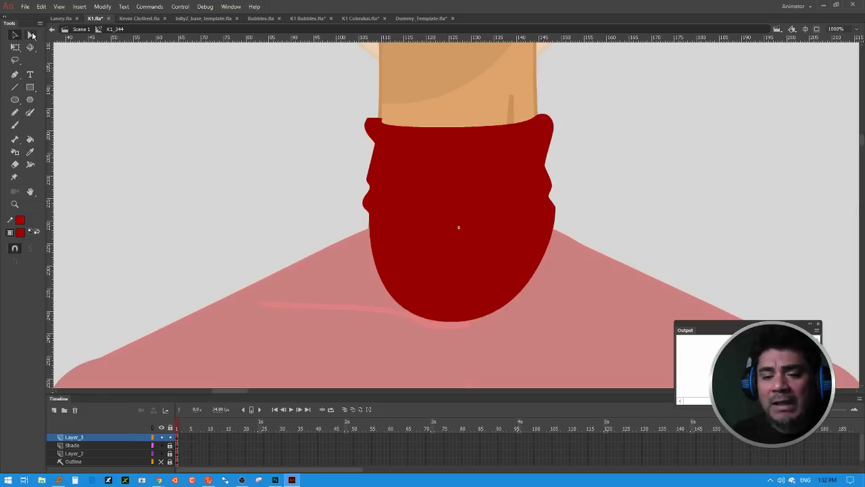
pyautogui.click(512, 129)
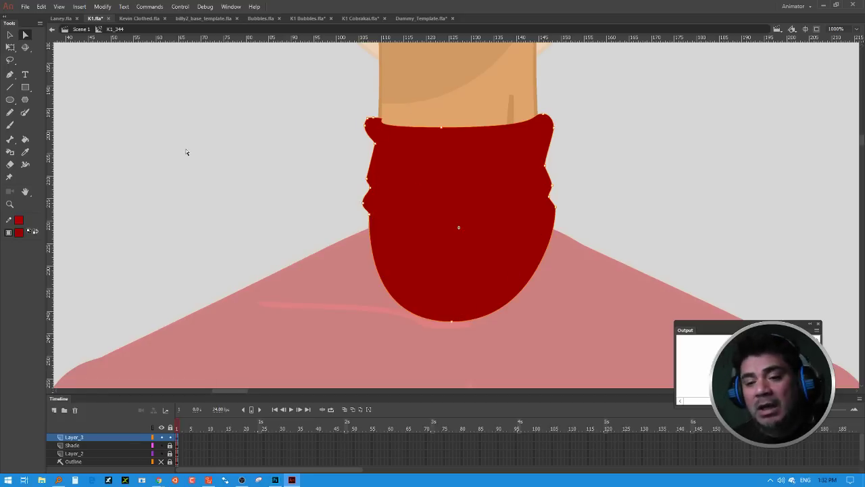
pyautogui.click(9, 34)
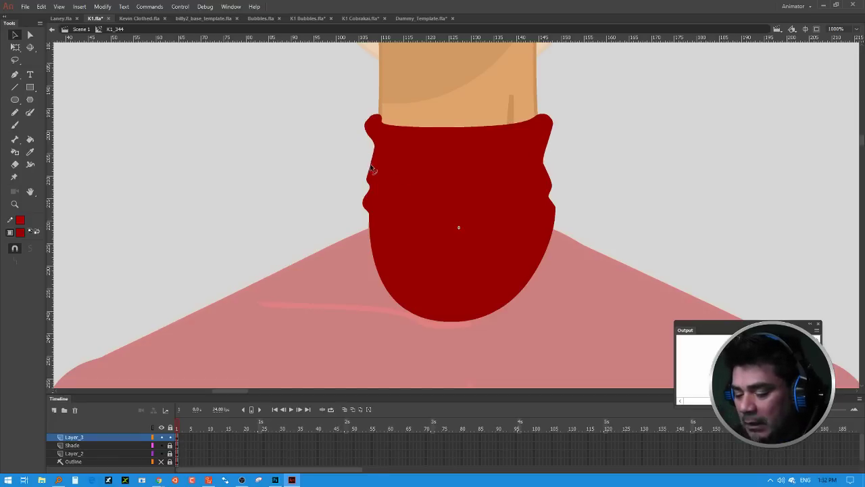
pyautogui.moveTo(370, 238); pyautogui.dragTo(368, 241)
pyautogui.hotkey('ctrl', 'z')
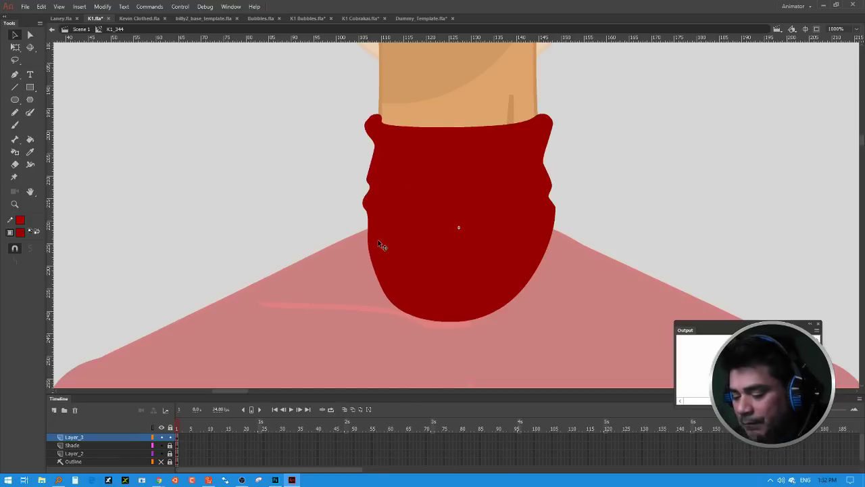
pyautogui.moveTo(551, 235); pyautogui.dragTo(549, 238)
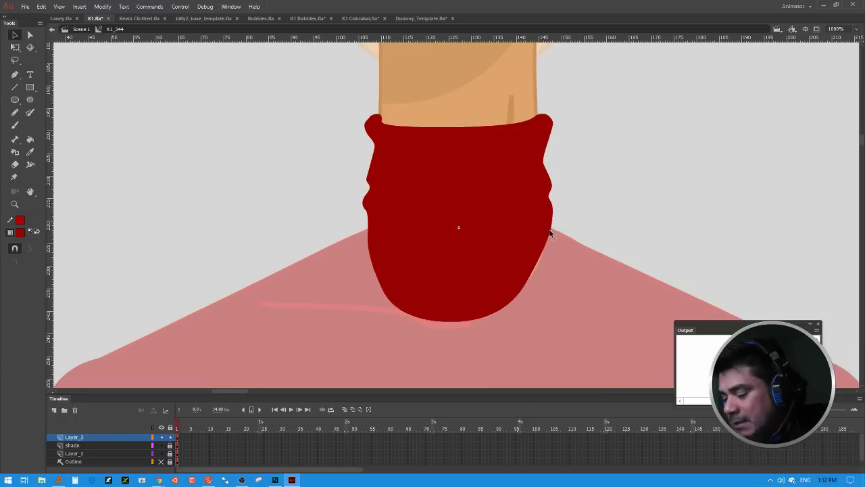
pyautogui.hotkey('ctrl', 'z')
pyautogui.moveTo(532, 278); pyautogui.dragTo(533, 277)
pyautogui.hotkey('ctrl', 'z')
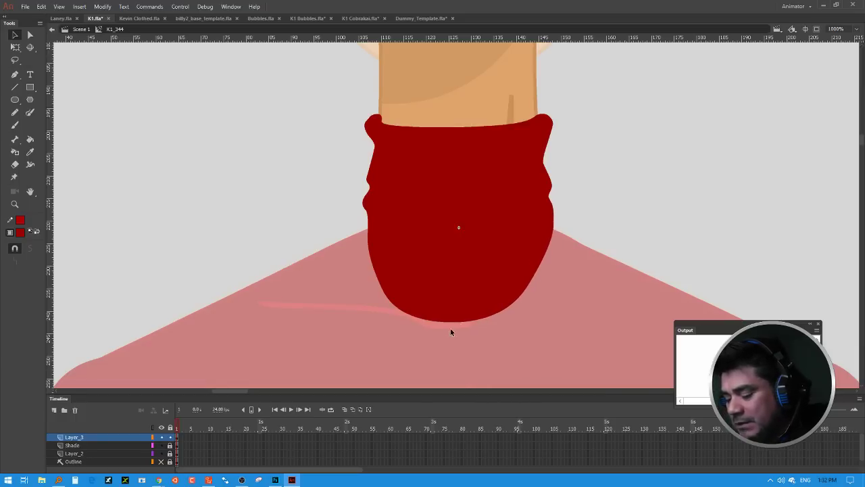
pyautogui.moveTo(458, 313); pyautogui.dragTo(461, 318)
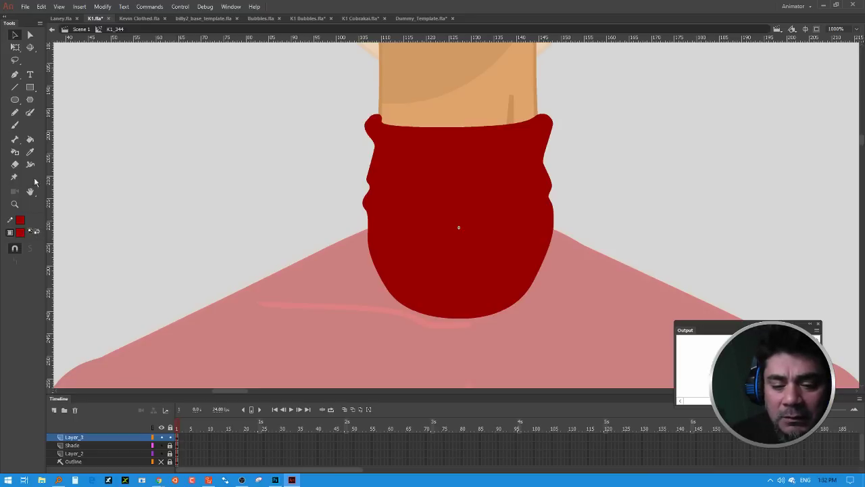
# Step: Brush thin wrinkle lines across the collar in the brighter red and fill the wedge between the middle crease's strokes
pyautogui.click(15, 125)
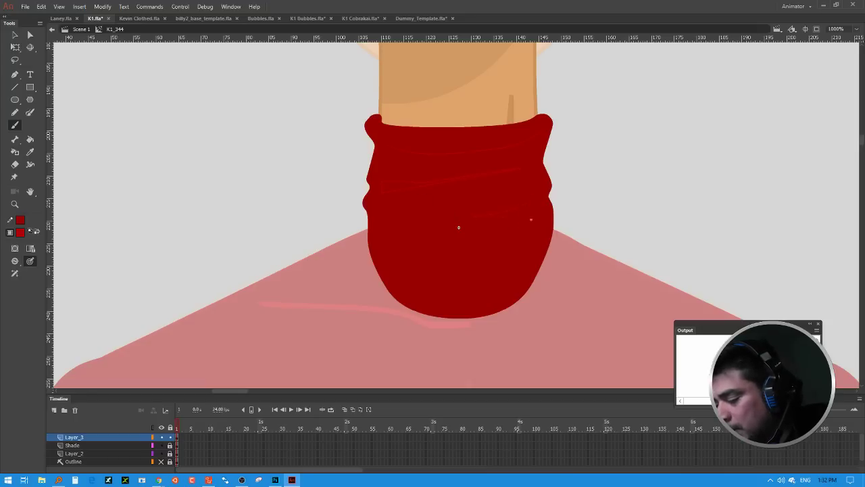
pyautogui.click(30, 139)
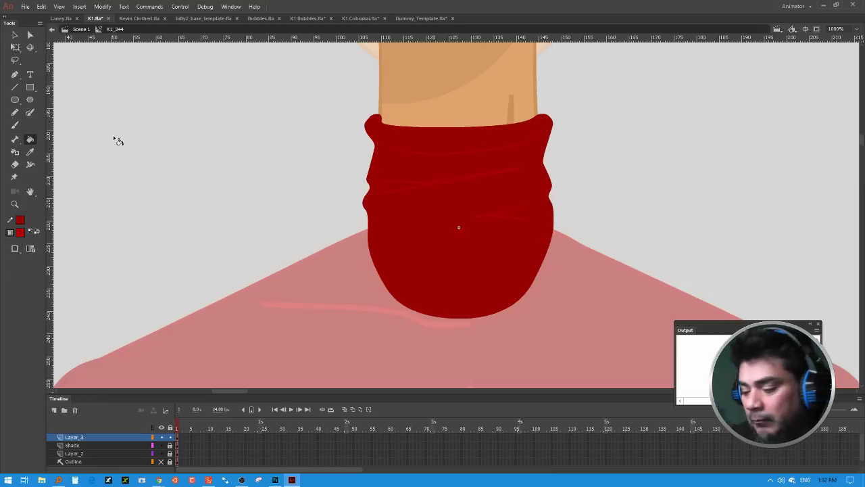
pyautogui.click(405, 188)
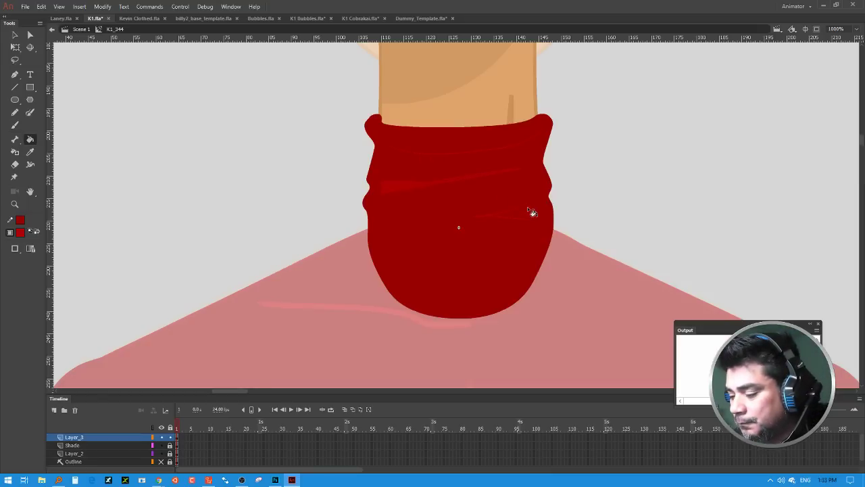
# Step: Smooth all the crease strokes on the collar and return to the main scene
pyautogui.click(15, 34)
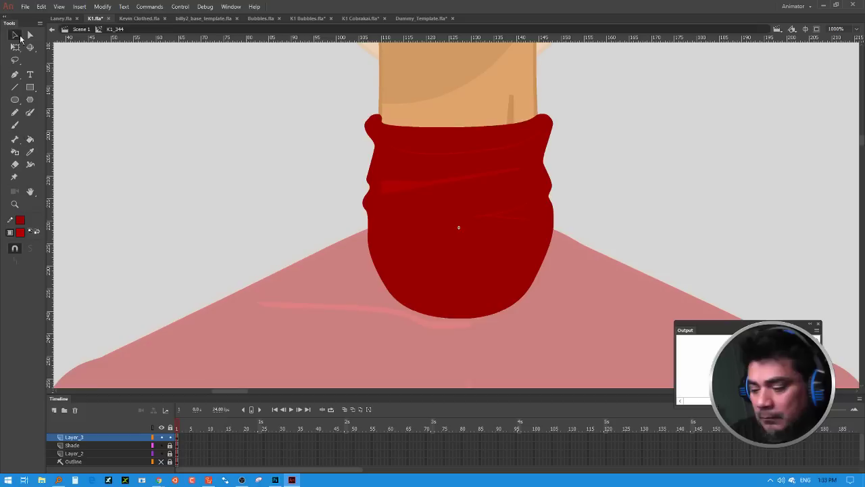
pyautogui.click(507, 211)
pyautogui.keyDown('shift'); pyautogui.click(491, 175); pyautogui.keyUp('shift')
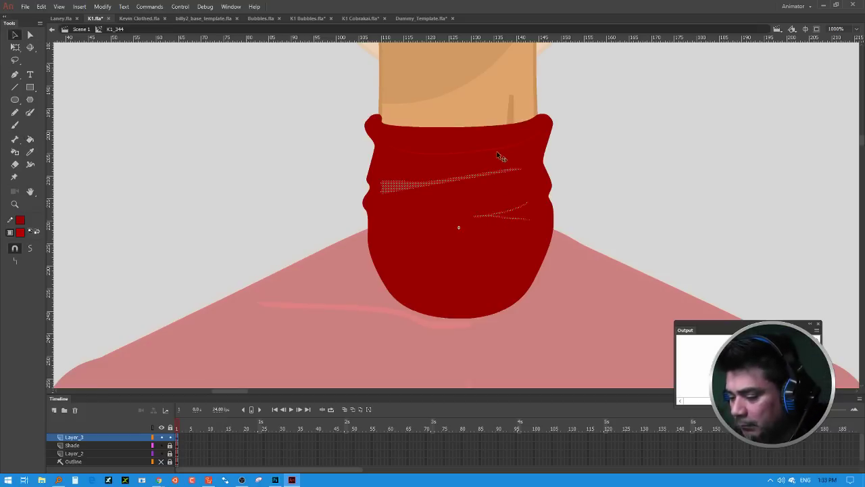
pyautogui.keyDown('shift'); pyautogui.click(502, 150); pyautogui.keyUp('shift')
pyautogui.click(31, 250)
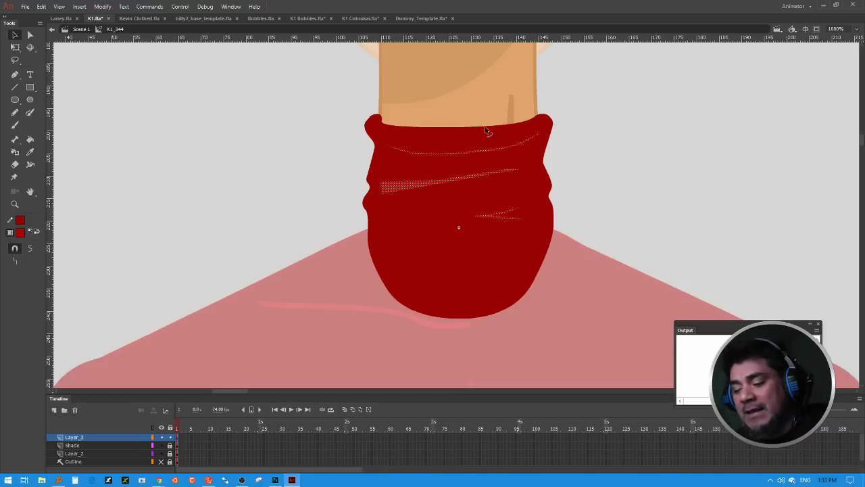
pyautogui.click(585, 160)
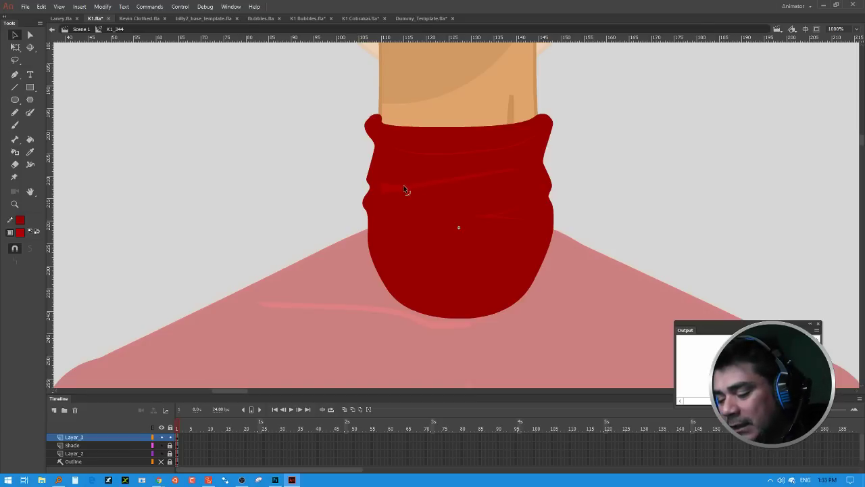
pyautogui.doubleClick(600, 180)
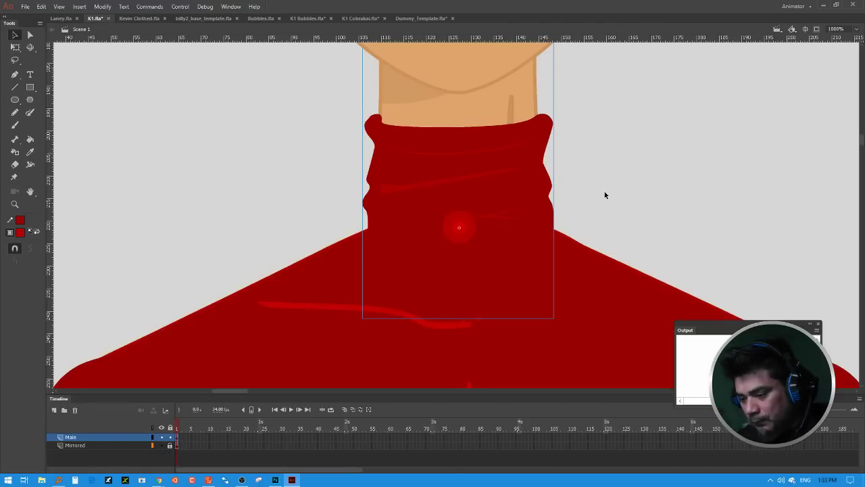
pyautogui.hotkey('ctrl', '-')
pyautogui.hotkey('ctrl', '-')
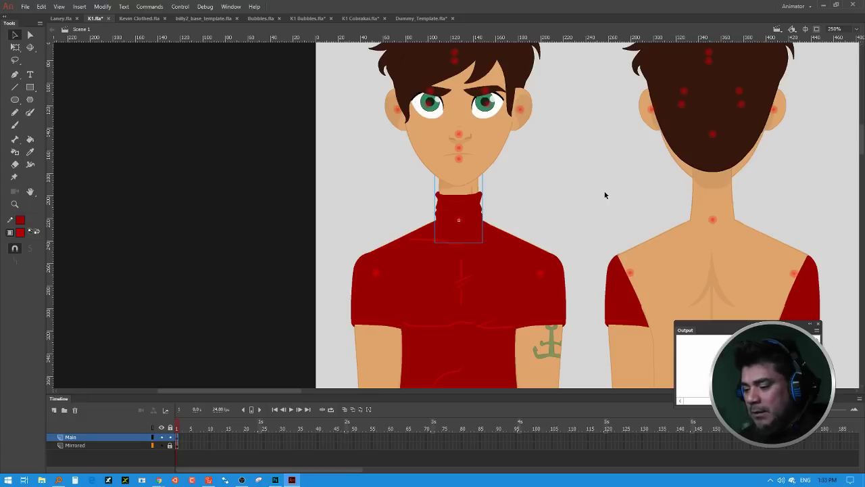
pyautogui.click(591, 214)
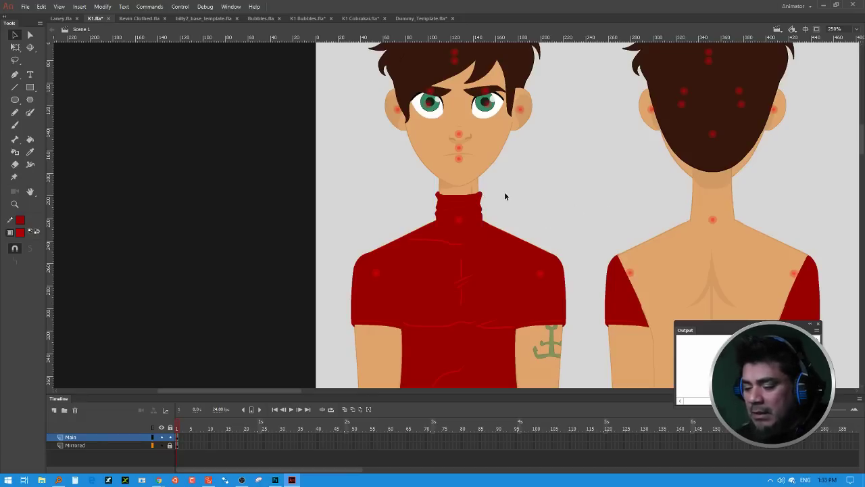
# Step: Test the front neck's rotation with its new collar and inspect the neck instance's properties
pyautogui.press('q')
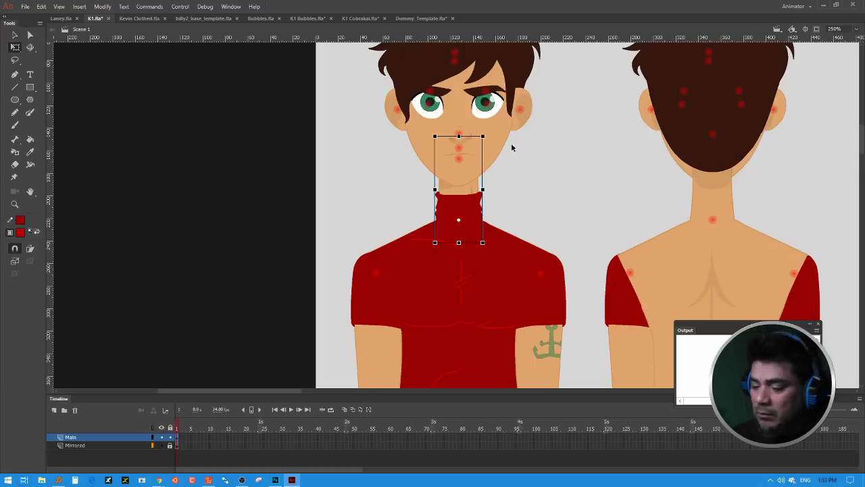
pyautogui.moveTo(494, 135); pyautogui.dragTo(507, 99)
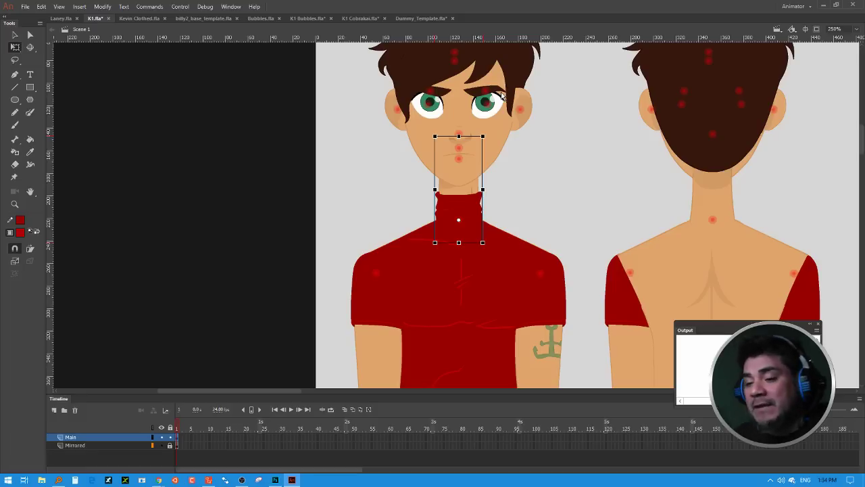
pyautogui.click(230, 6)
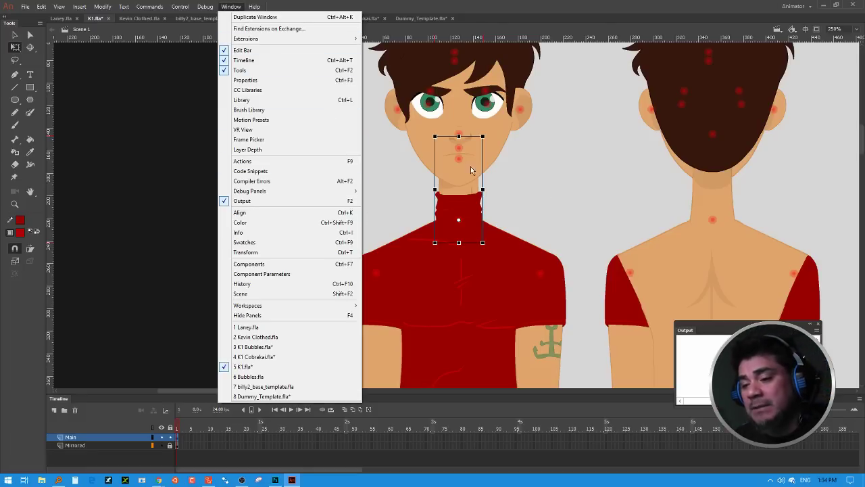
pyautogui.click(274, 80)
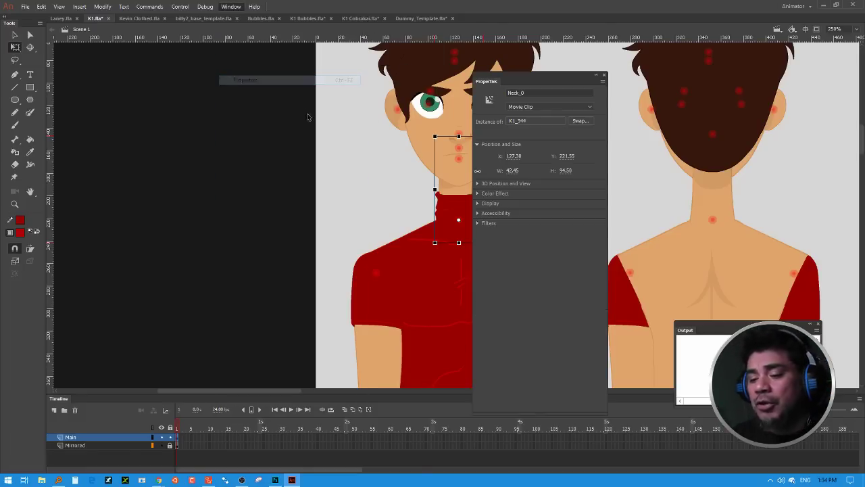
pyautogui.moveTo(496, 83); pyautogui.dragTo(601, 86)
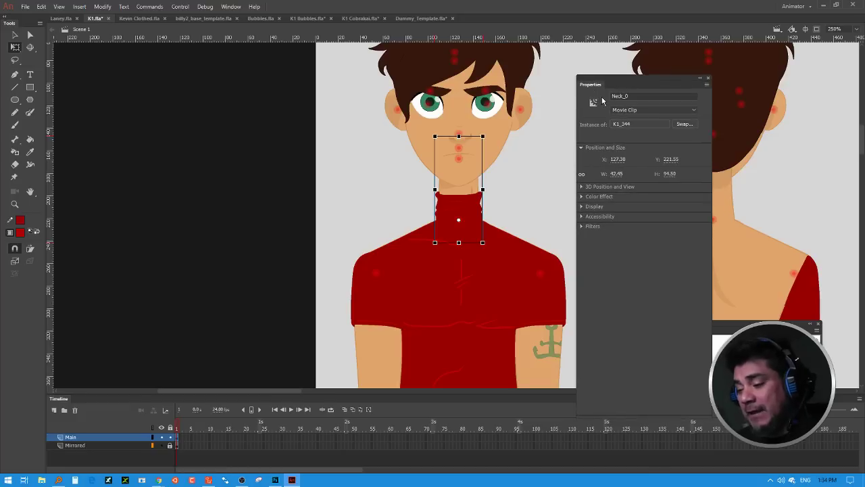
pyautogui.click(538, 196)
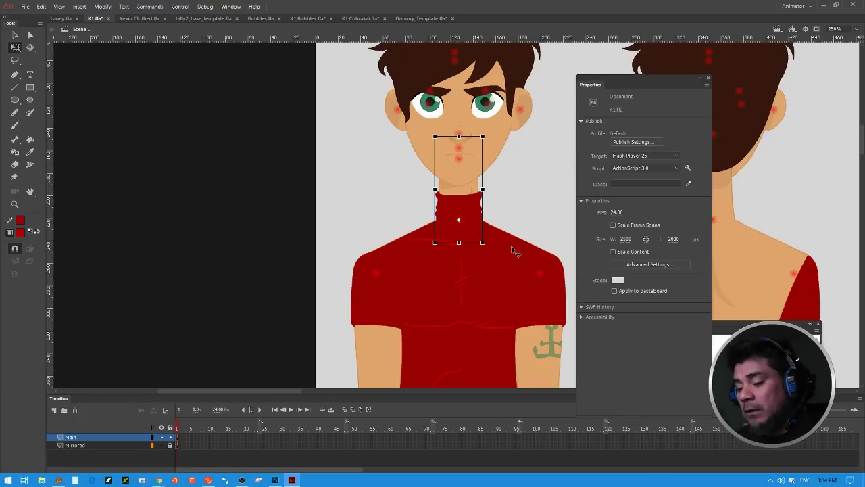
# Step: Brush a rough pointed elf-ear outline with inner folds in red over the front view's right ear, on a new layer in the main scene
pyautogui.click(481, 199)
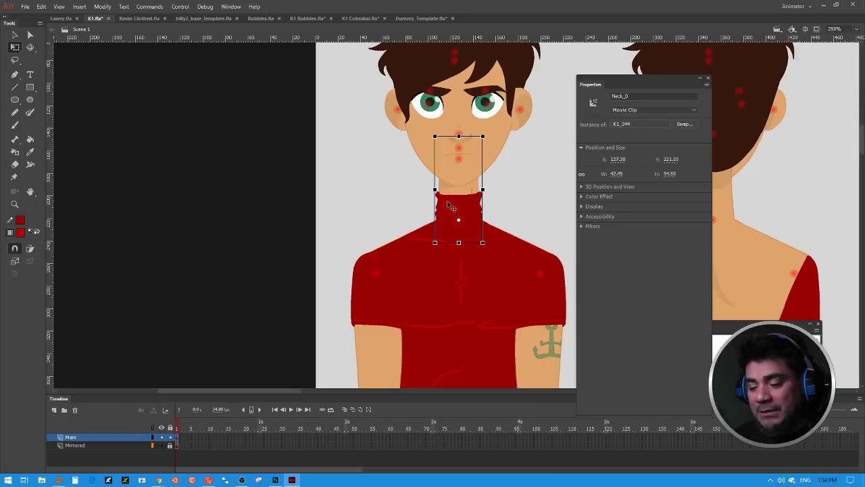
pyautogui.click(400, 126)
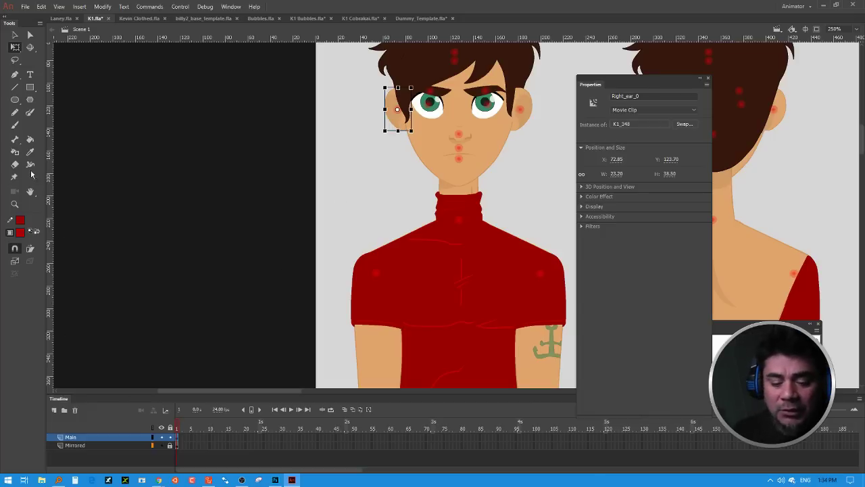
pyautogui.click(54, 410)
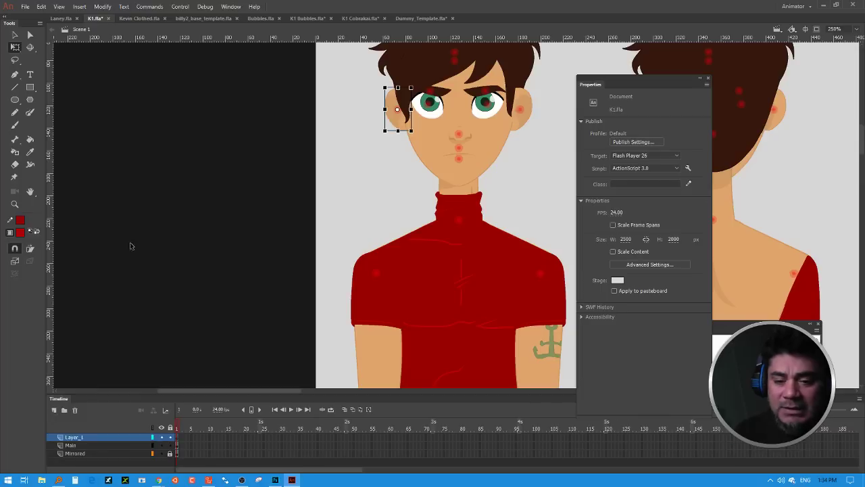
pyautogui.click(15, 125)
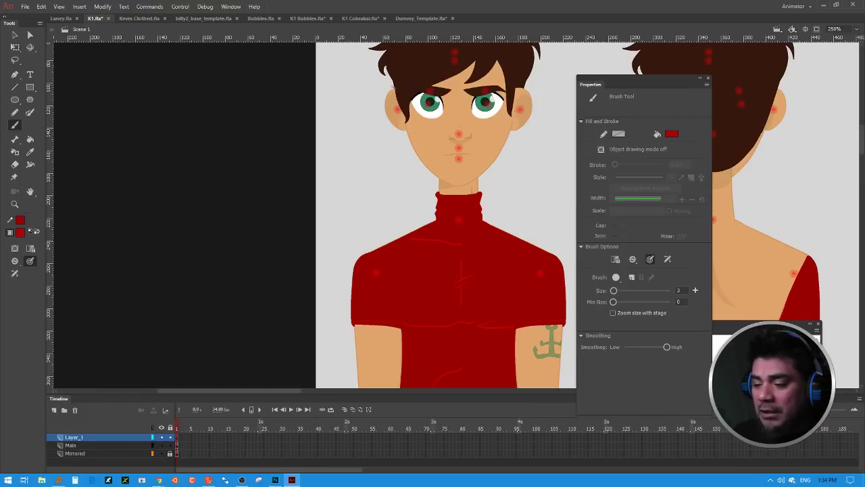
pyautogui.moveTo(395, 86)
pyautogui.mouseDown()
pyautogui.moveTo(380, 77)
pyautogui.moveTo(383, 126)
pyautogui.moveTo(407, 126)
pyautogui.moveTo(388, 81)
pyautogui.moveTo(401, 127)
pyautogui.mouseUp()
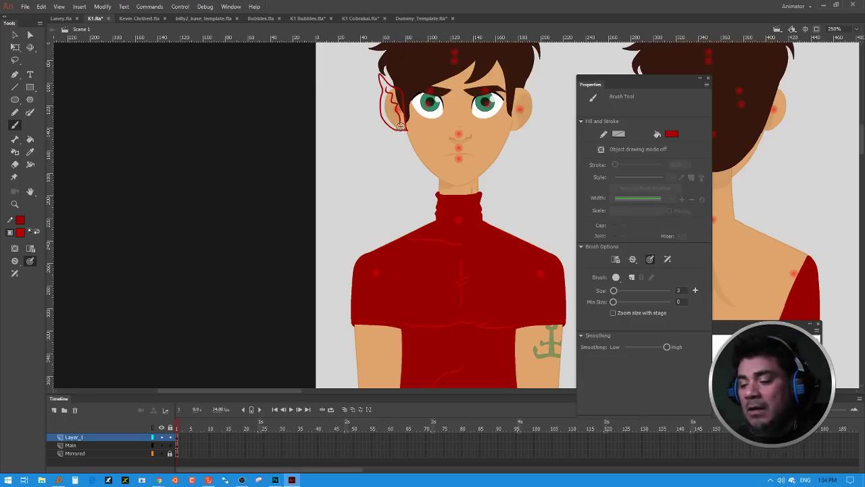
# Step: Delete the red pointed-ear sketch, removing both its inner fold lines and its outline
pyautogui.press('v')
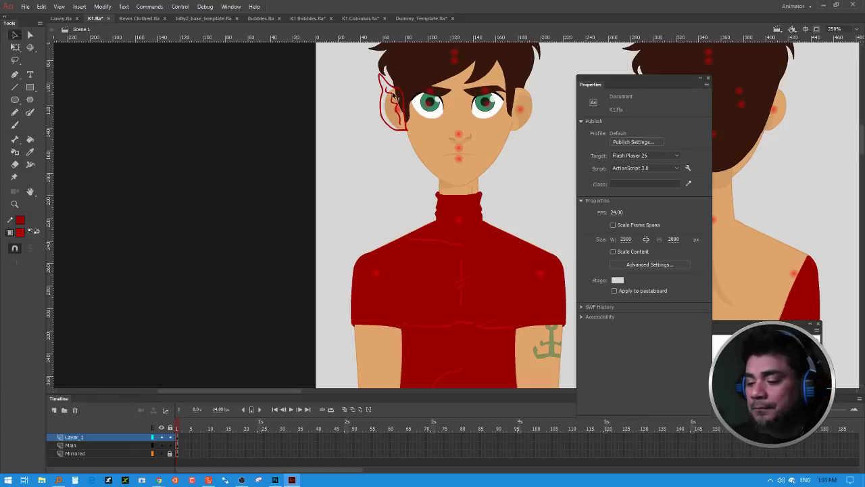
pyautogui.click(395, 99)
pyautogui.press('Delete')
pyautogui.click(395, 95)
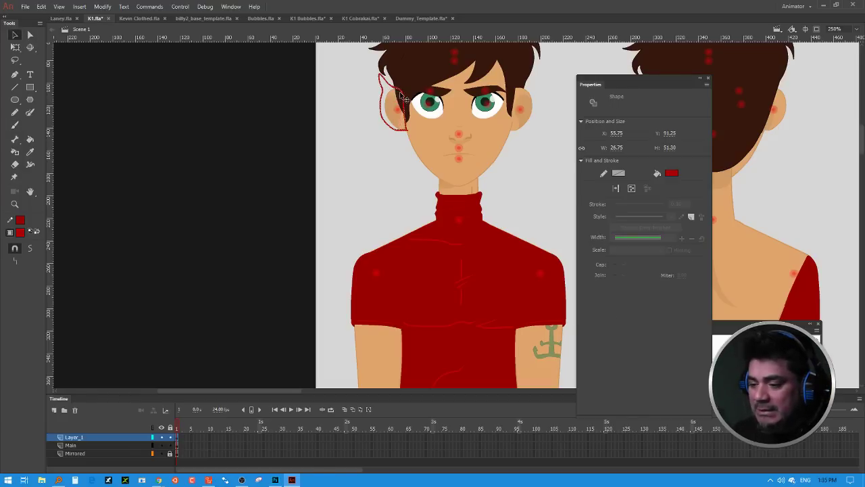
pyautogui.press('Delete')
# Step: Inside the front view's right ear symbol, set the brush fill to the ear's skin tone and add a new layer above Shading
pyautogui.click(398, 121)
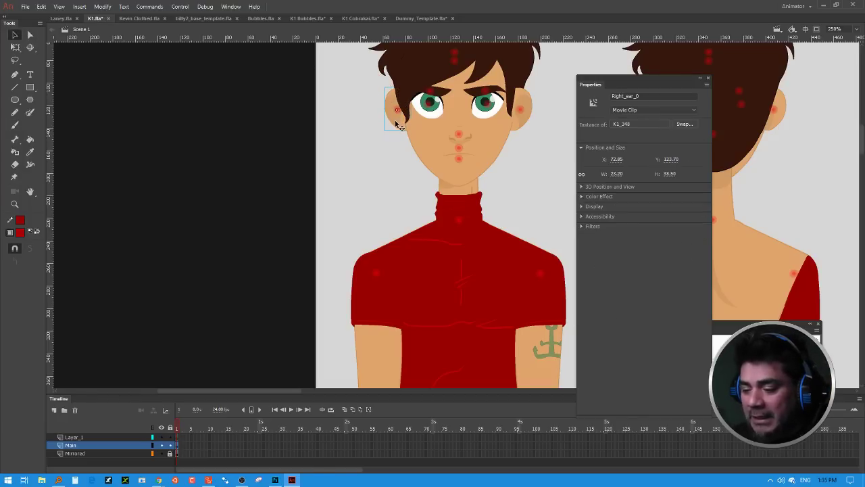
pyautogui.doubleClick(395, 120)
pyautogui.click(376, 146)
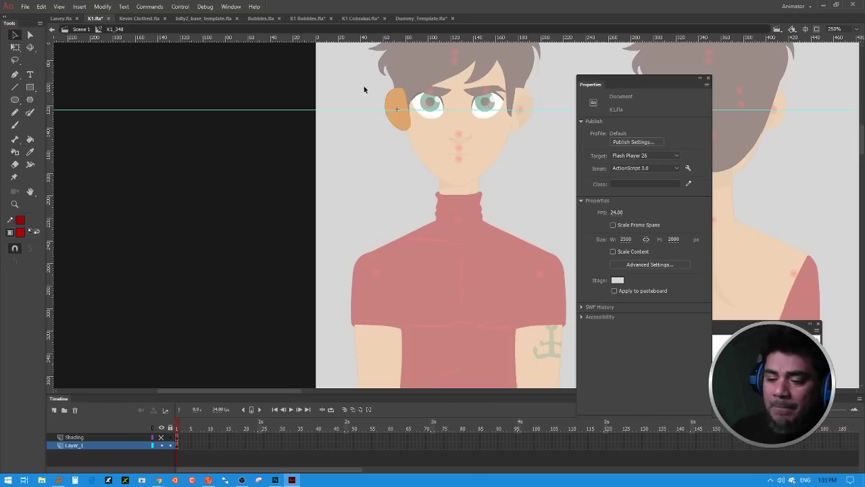
pyautogui.click(21, 232)
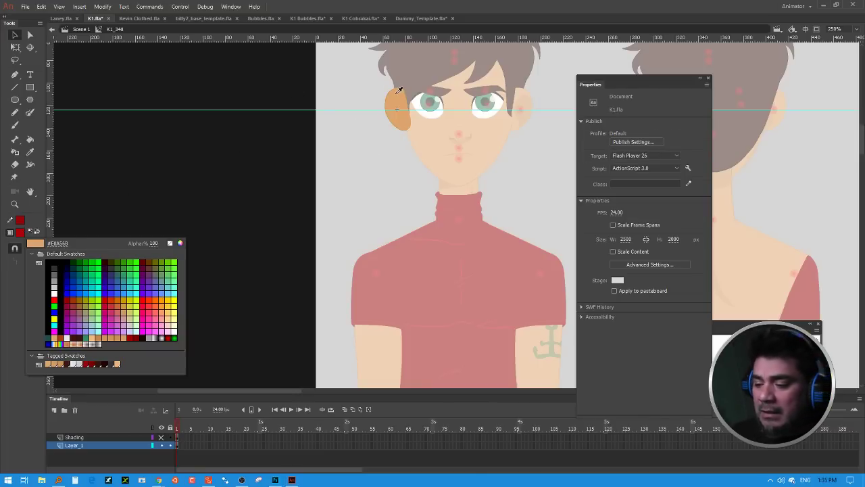
pyautogui.click(396, 93)
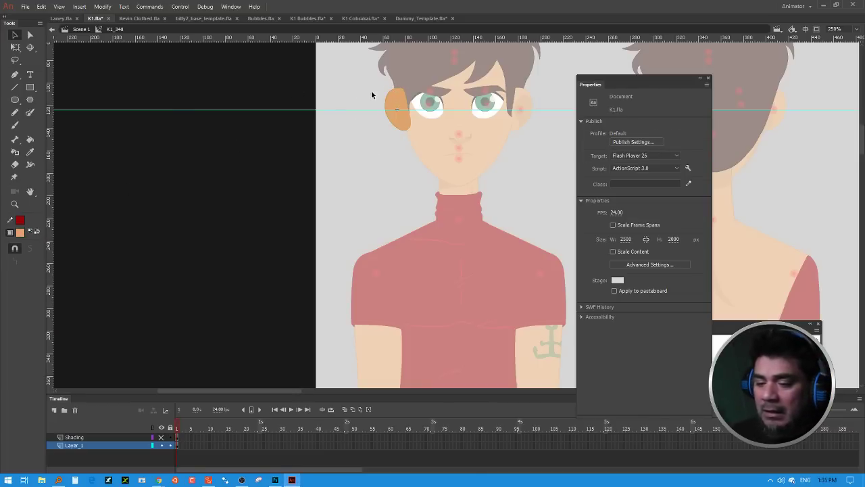
pyautogui.click(15, 125)
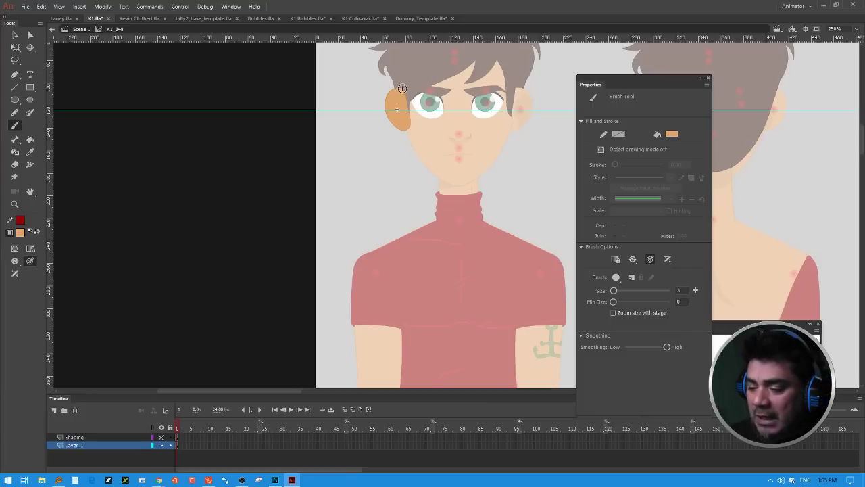
pyautogui.click(54, 410)
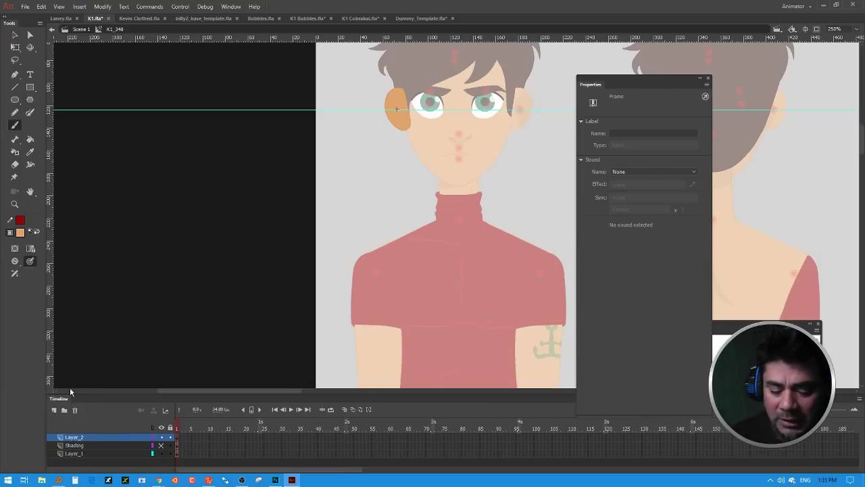
# Step: Lock the Shading and Layer_1 layers, brush a pointed ear-tip outline on Layer_2, fill it with the skin colour, and return to Scene 1
pyautogui.click(170, 445)
pyautogui.click(170, 453)
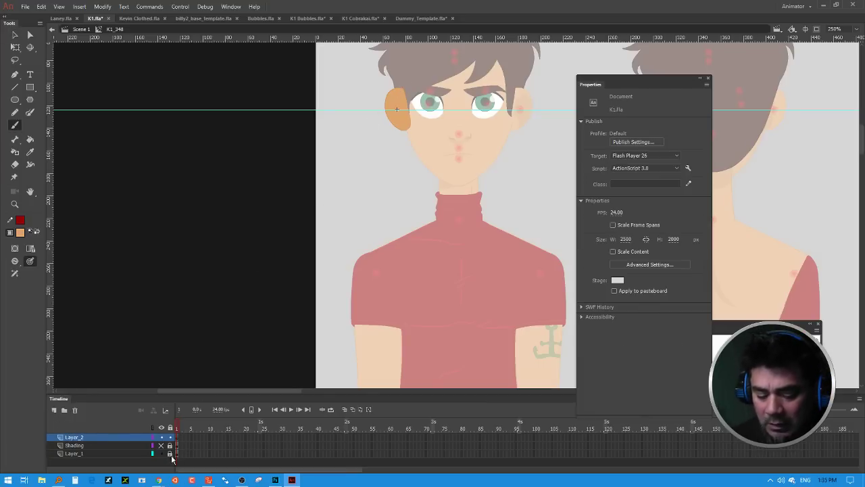
pyautogui.moveTo(389, 86)
pyautogui.mouseDown()
pyautogui.moveTo(378, 79)
pyautogui.moveTo(390, 123)
pyautogui.mouseUp()
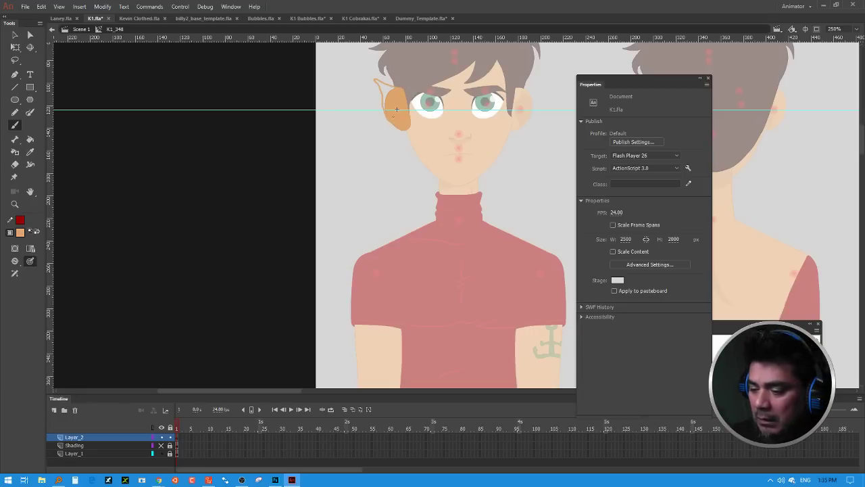
pyautogui.press('k')
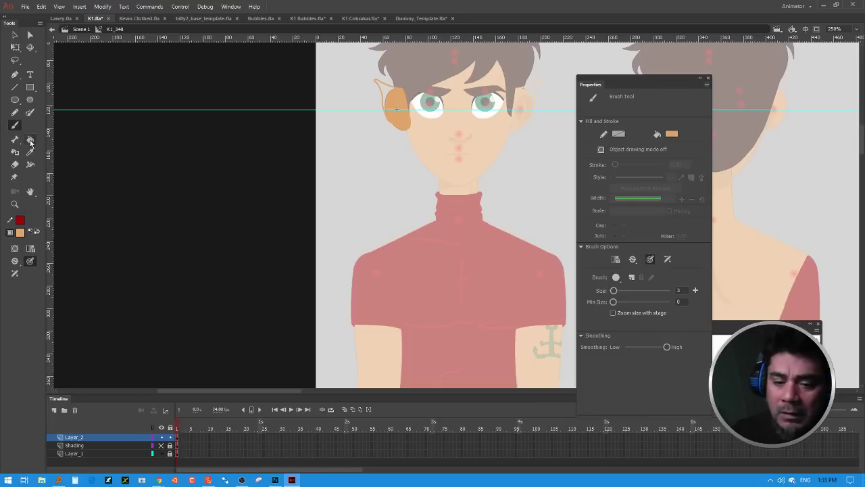
pyautogui.click(396, 94)
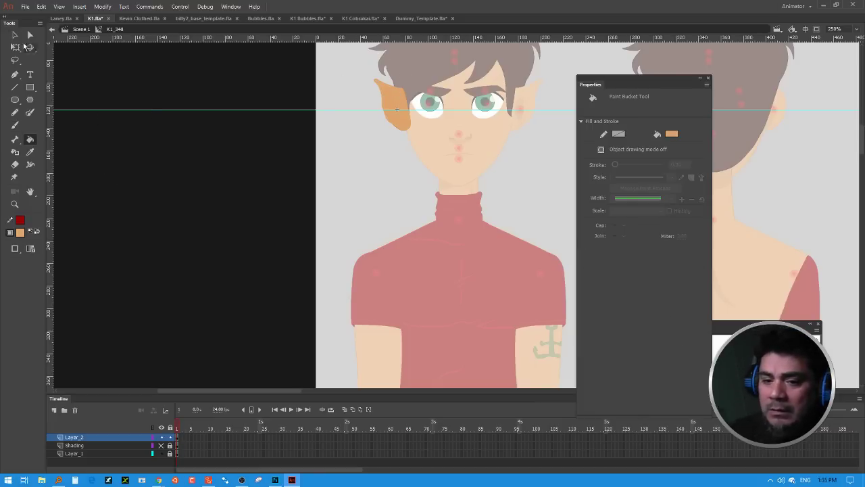
pyautogui.click(14, 35)
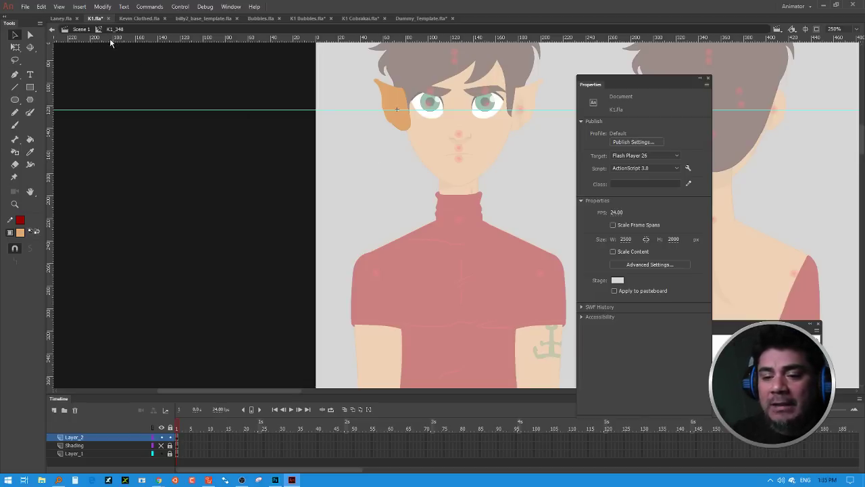
pyautogui.doubleClick(357, 149)
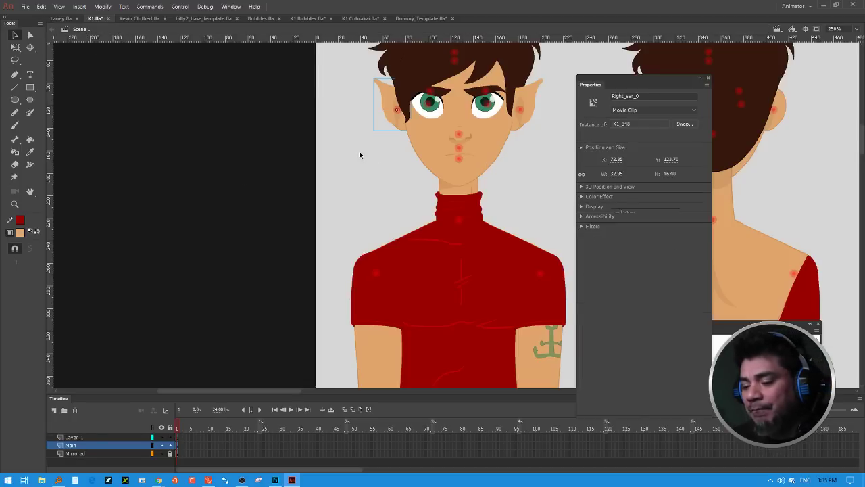
pyautogui.click(360, 154)
# Step: Examine how the pointed ear looks across the character's front, back, three-quarter, profile and overhead views
pyautogui.moveTo(544, 172); pyautogui.dragTo(341, 186)
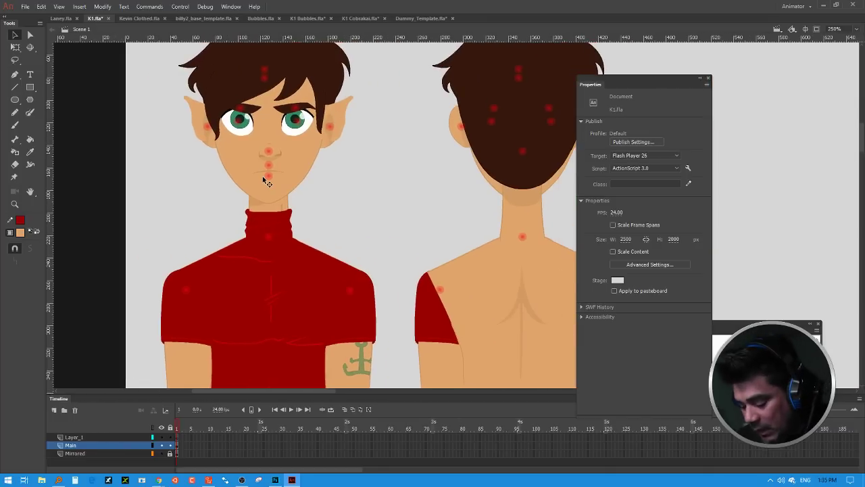
pyautogui.hotkey('ctrl', '-')
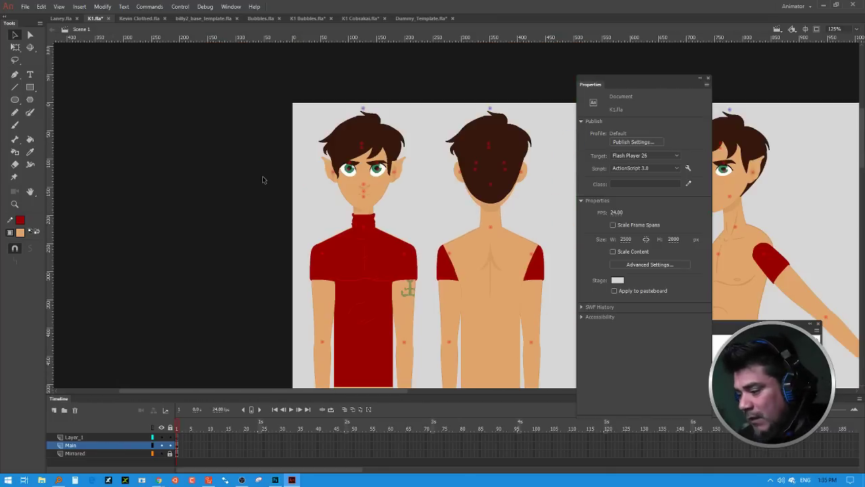
pyautogui.moveTo(602, 84); pyautogui.dragTo(650, 258)
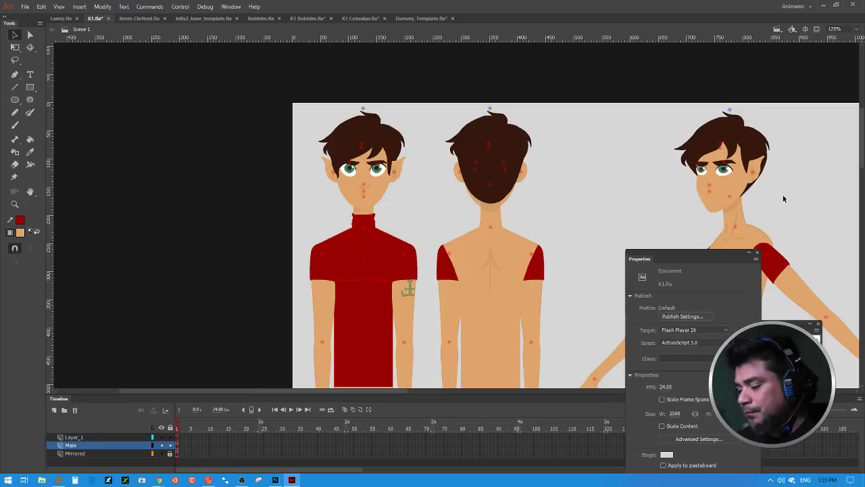
pyautogui.moveTo(776, 194); pyautogui.dragTo(519, 171)
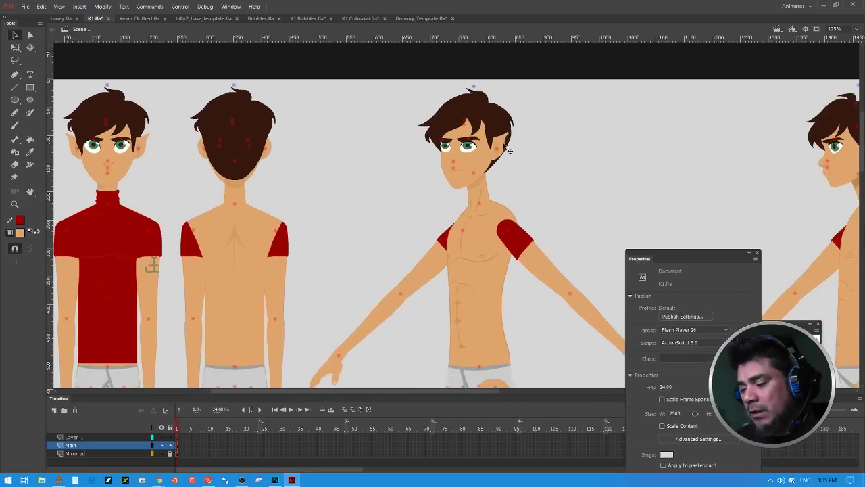
pyautogui.click(510, 149)
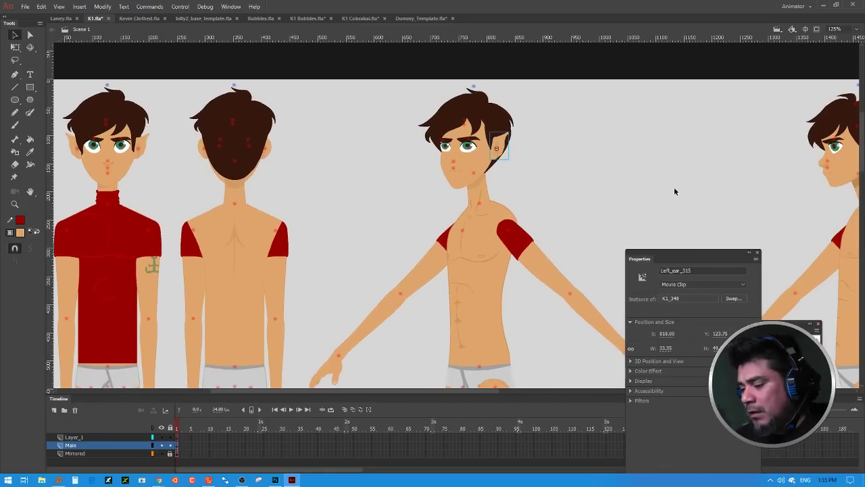
pyautogui.moveTo(674, 189); pyautogui.dragTo(259, 218)
pyautogui.hscroll(10, 651, 176)
pyautogui.scroll(-2, 650, 177)
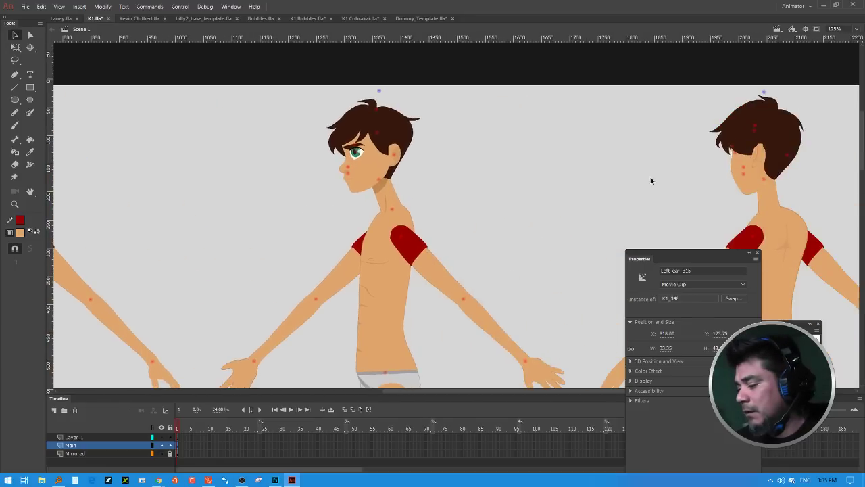
pyautogui.hscroll(-20, 337, 160)
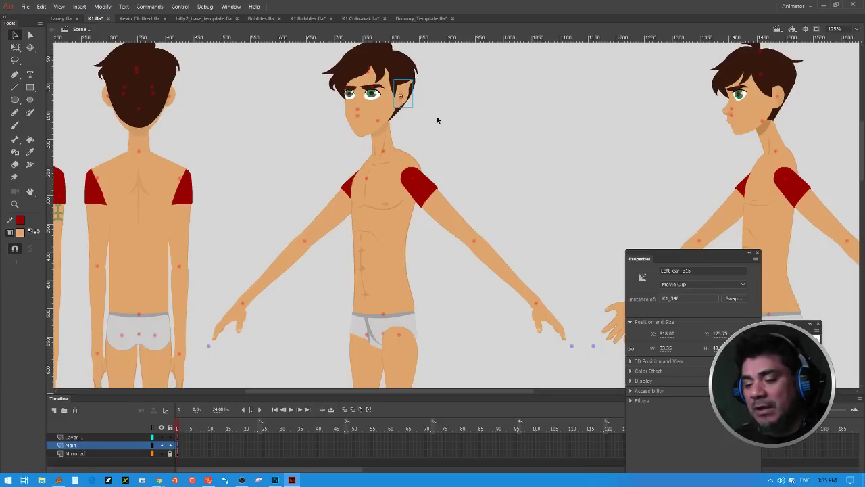
pyautogui.scroll(-4, 460, 135)
pyautogui.hscroll(-4, 460, 135)
pyautogui.moveTo(342, 236); pyautogui.dragTo(421, 26)
pyautogui.moveTo(454, 344)
pyautogui.mouseDown()
pyautogui.moveTo(456, 180)
pyautogui.moveTo(362, 231)
pyautogui.mouseUp()
pyautogui.moveTo(384, 290); pyautogui.dragTo(398, 177)
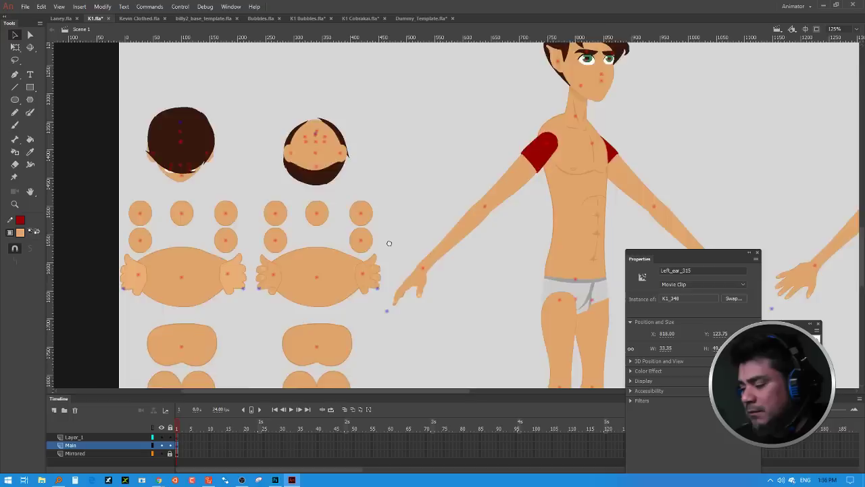
pyautogui.moveTo(389, 243); pyautogui.dragTo(399, 389)
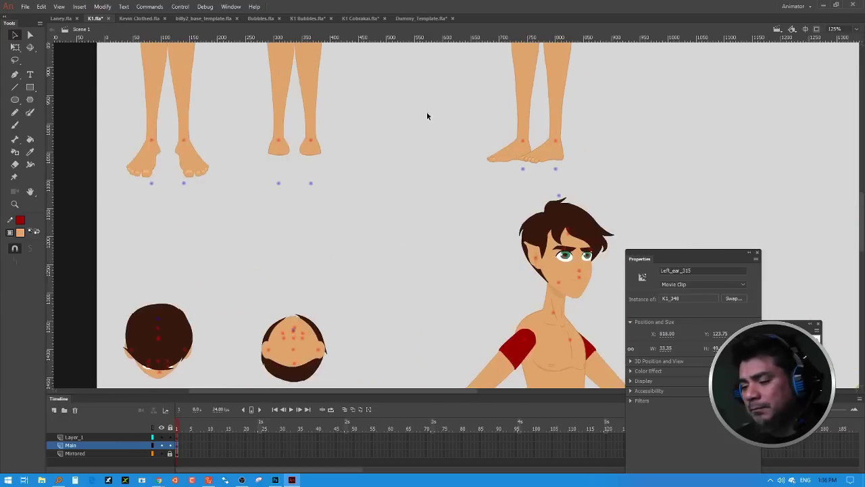
pyautogui.moveTo(427, 115)
pyautogui.mouseDown()
pyautogui.moveTo(419, 389)
pyautogui.moveTo(434, 282)
pyautogui.moveTo(466, 364)
pyautogui.mouseUp()
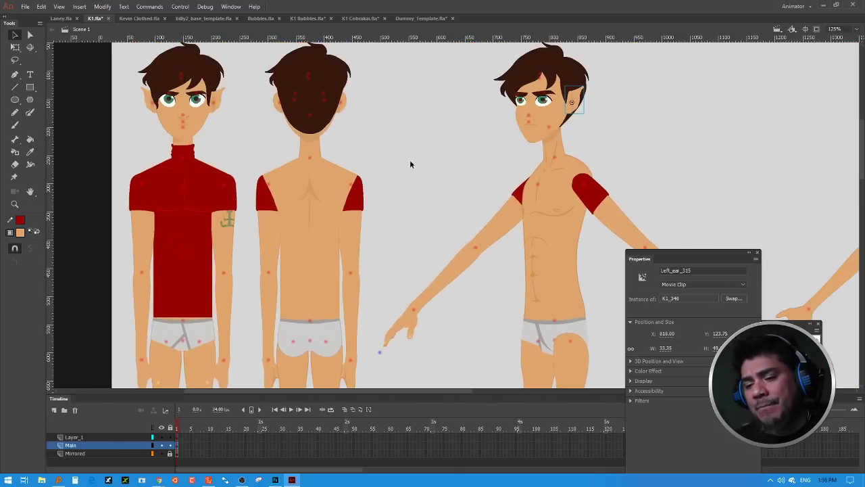
pyautogui.moveTo(409, 164)
pyautogui.mouseDown()
pyautogui.moveTo(412, 175)
pyautogui.moveTo(469, 177)
pyautogui.mouseUp()
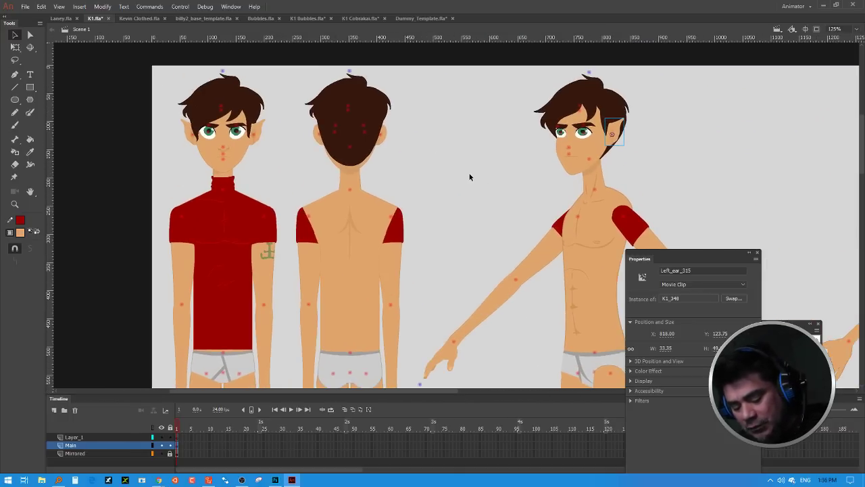
# Step: Undo the pointed-ear drawing and its added layer inside the ear symbol, and return to Scene 1
pyautogui.hotkey('ctrl', 'e')
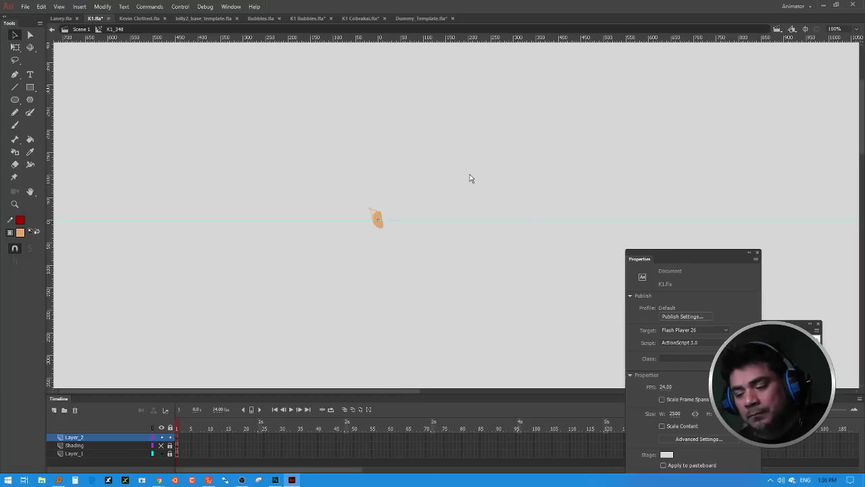
pyautogui.hotkey('ctrl', 'z')
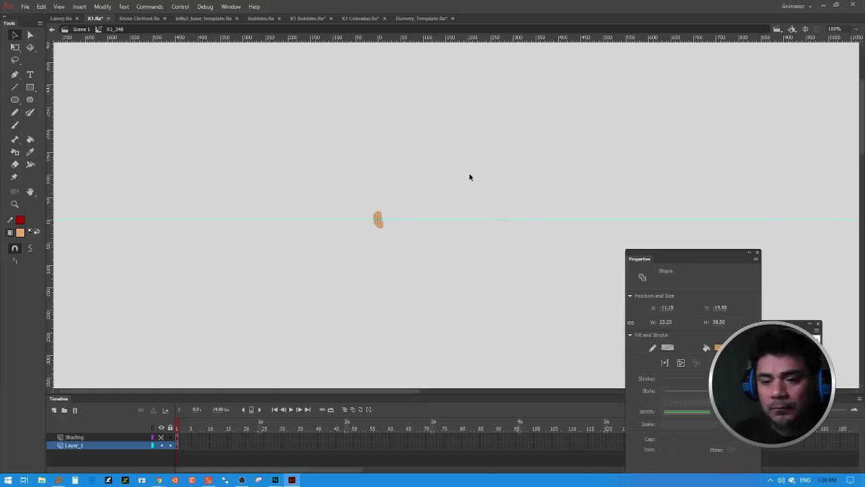
pyautogui.click(81, 29)
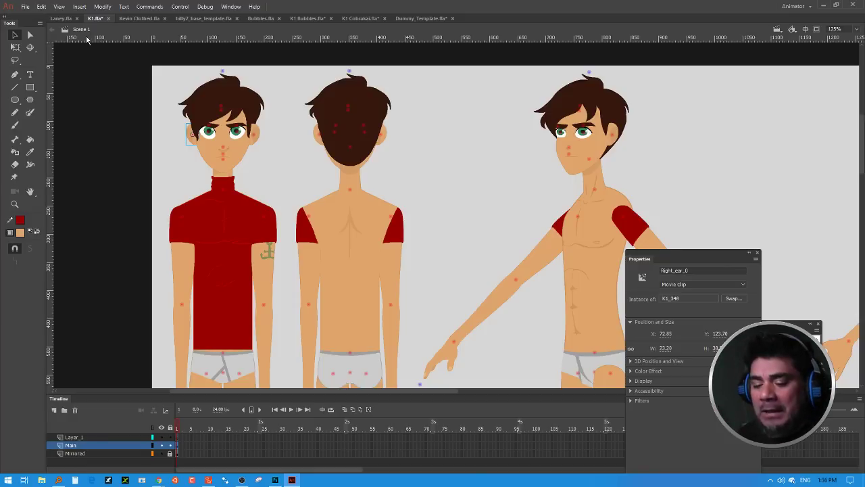
pyautogui.moveTo(439, 222); pyautogui.dragTo(487, 110)
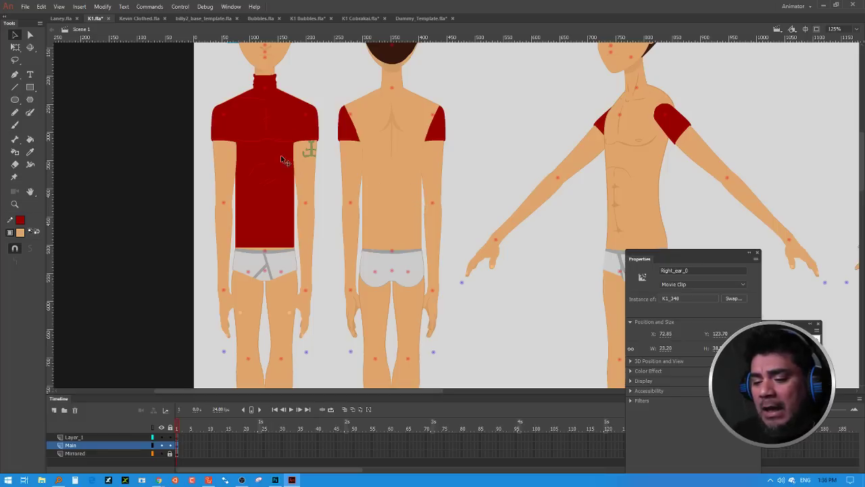
pyautogui.doubleClick(409, 203)
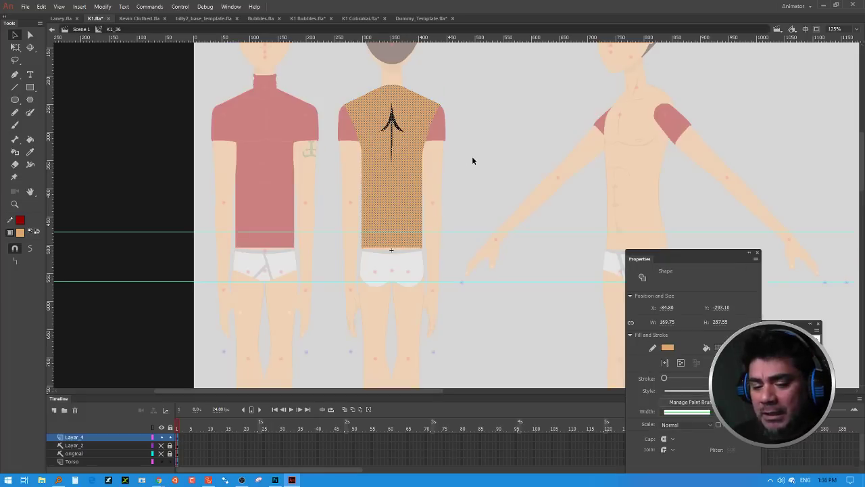
pyautogui.click(471, 157)
pyautogui.doubleClick(475, 158)
pyautogui.click(476, 159)
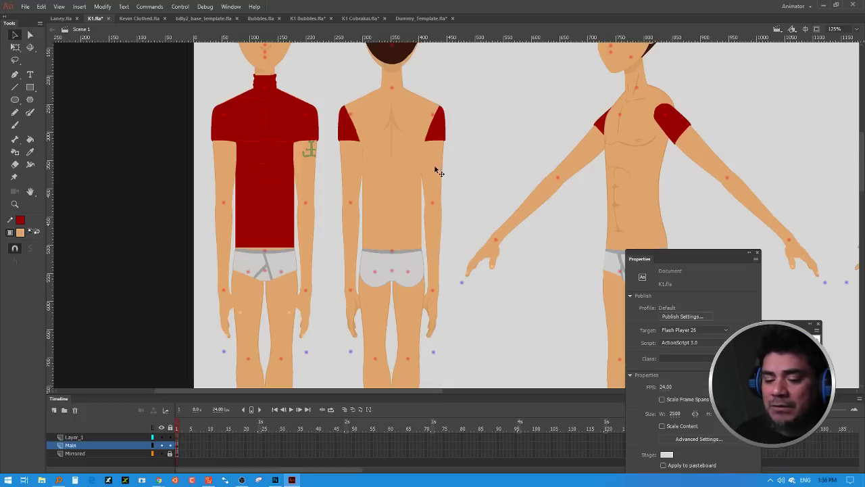
# Step: Set the fill colour to the shirt's dark red #990000 and sample the stroke colour from the front shirt's crease line
pyautogui.click(19, 232)
pyautogui.click(19, 220)
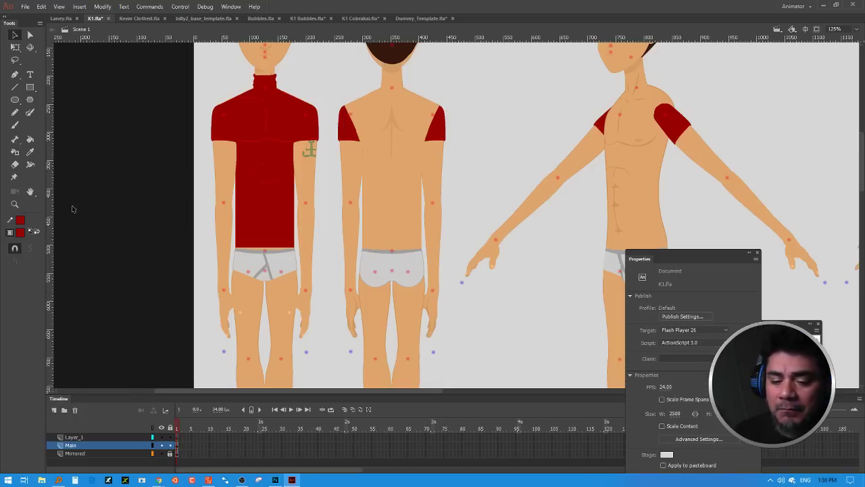
pyautogui.click(21, 224)
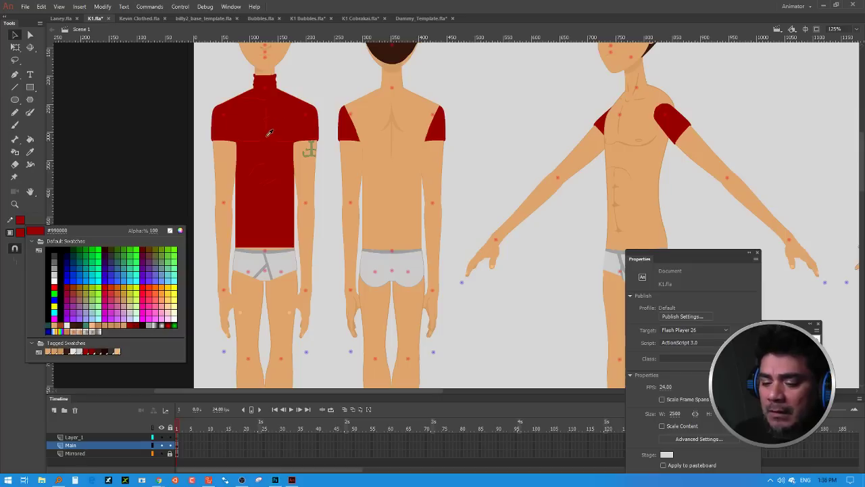
pyautogui.click(269, 135)
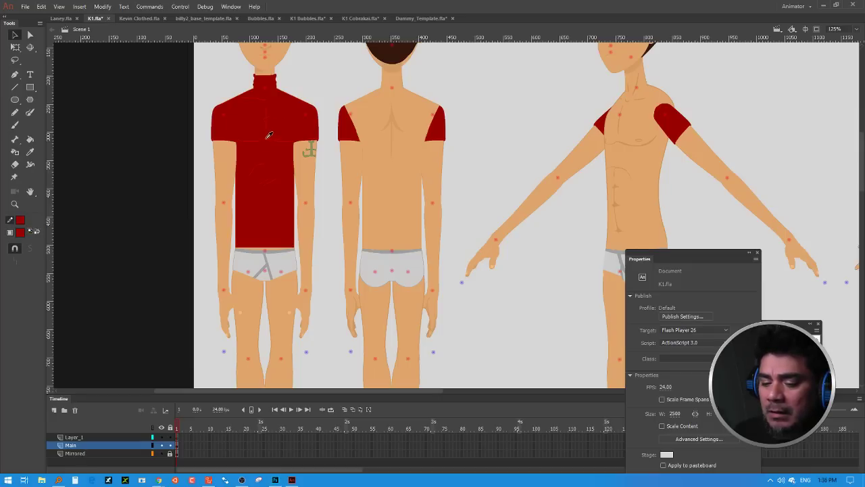
# Step: Open the back-view upper torso symbol and fill the Torso layer's shape with the dark red #990000
pyautogui.click(396, 179)
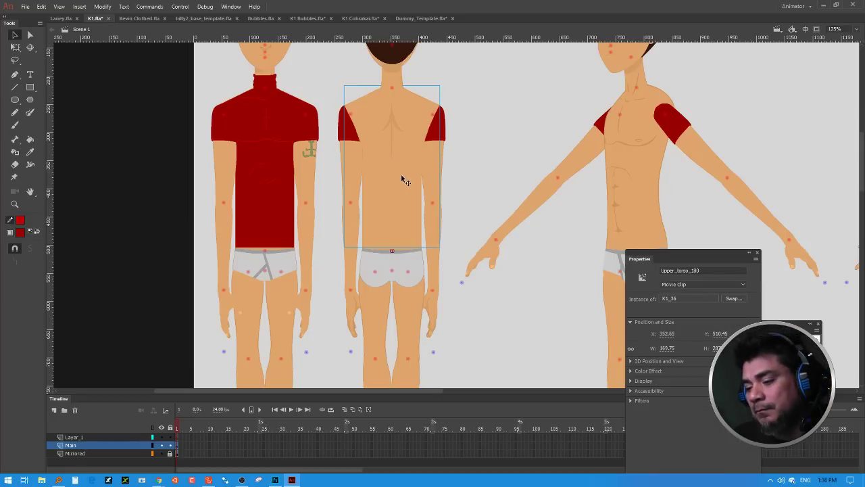
pyautogui.doubleClick(401, 175)
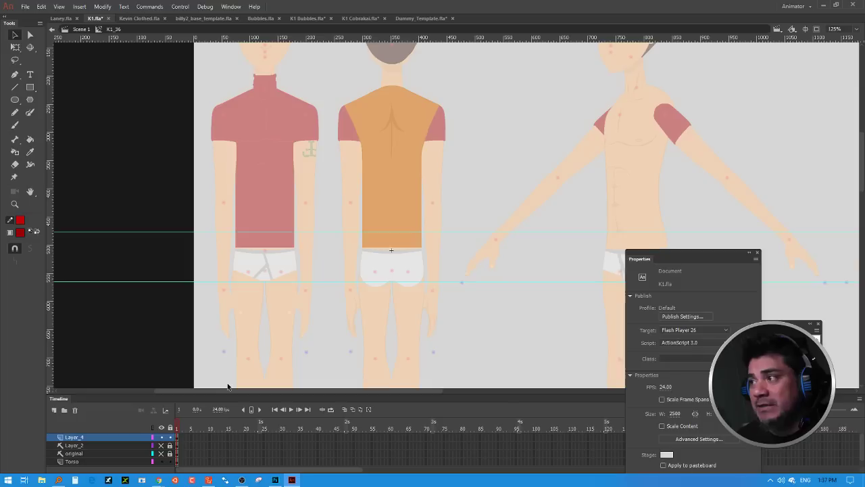
pyautogui.click(178, 461)
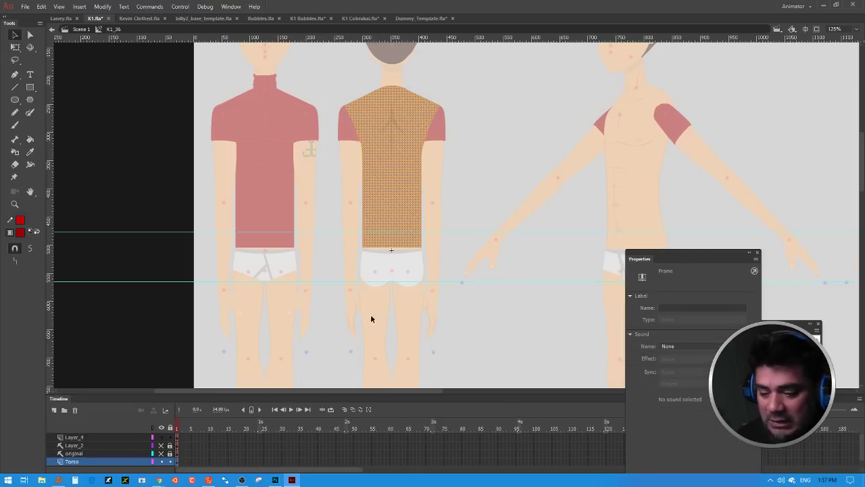
pyautogui.scroll(-5, 481, 331)
pyautogui.click(347, 274)
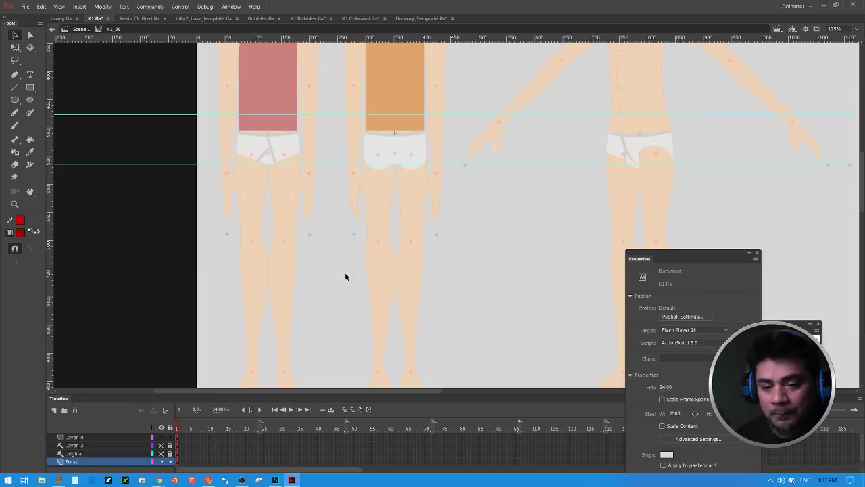
pyautogui.click(30, 140)
pyautogui.click(393, 88)
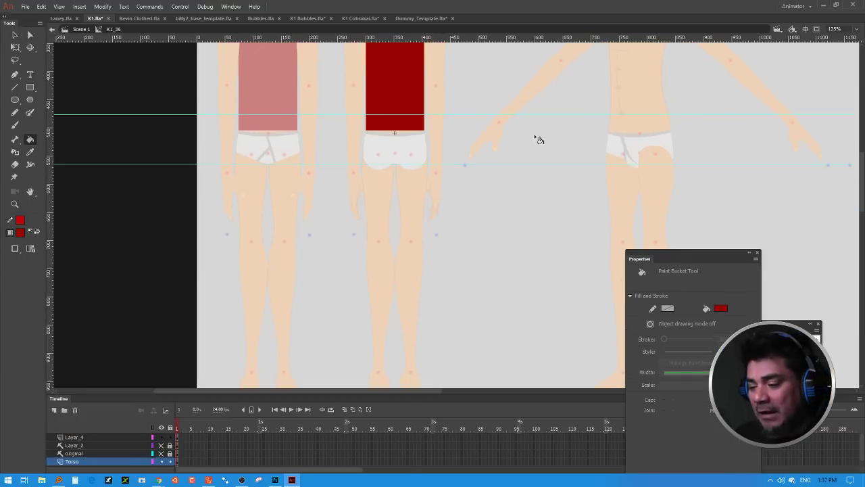
# Step: Enlarge the timeline to reach Layer_3 beneath Torso, and recolour that layer's torso shape with the dark red fill #990000
pyautogui.scroll(1, 537, 142)
pyautogui.scroll(-2, 534, 135)
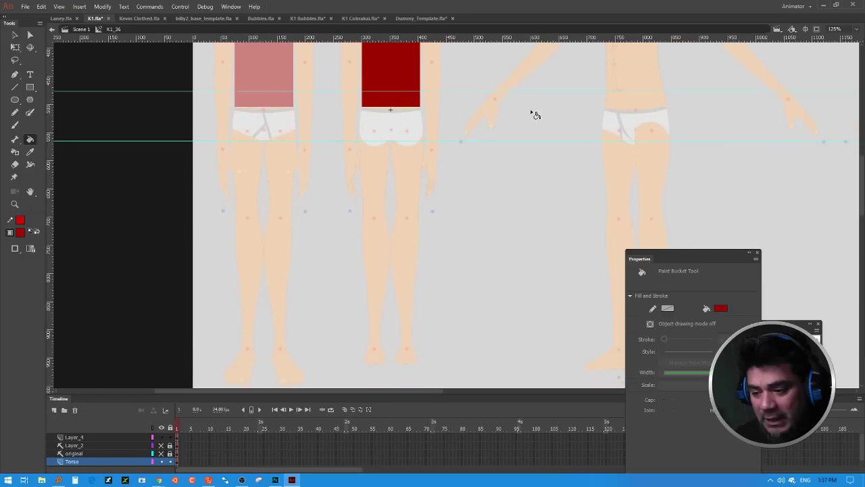
pyautogui.moveTo(203, 393); pyautogui.dragTo(201, 371)
pyautogui.click(177, 448)
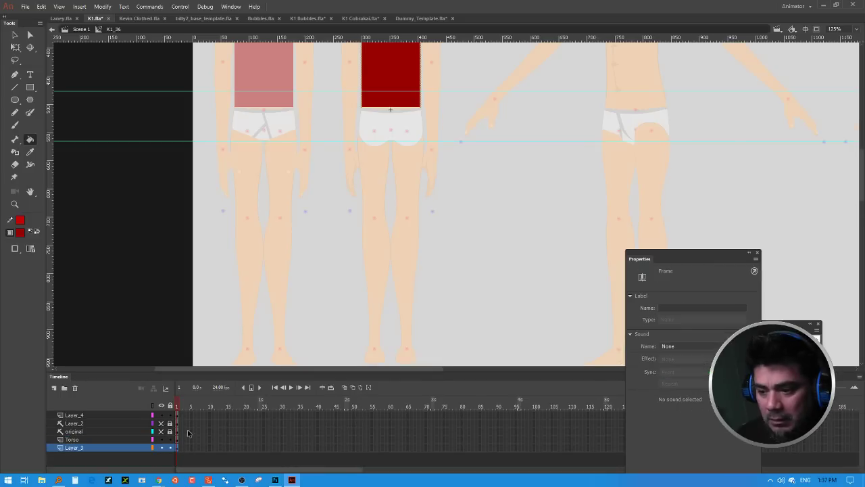
pyautogui.click(20, 232)
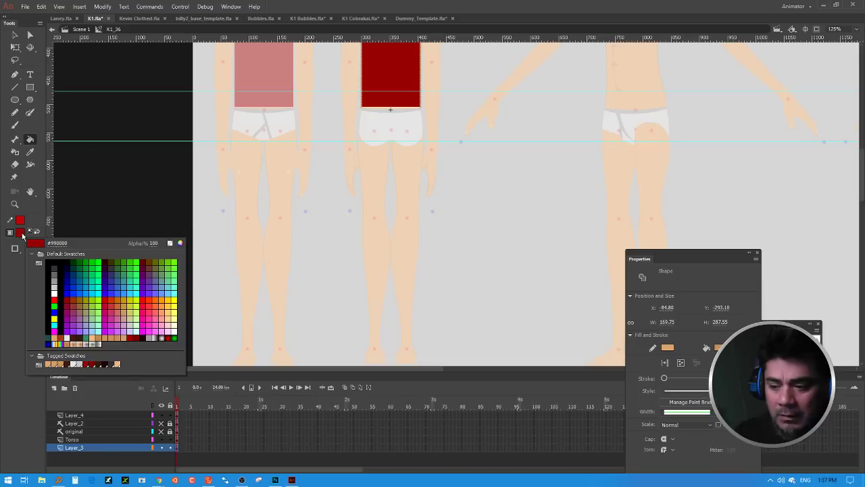
pyautogui.press('Escape')
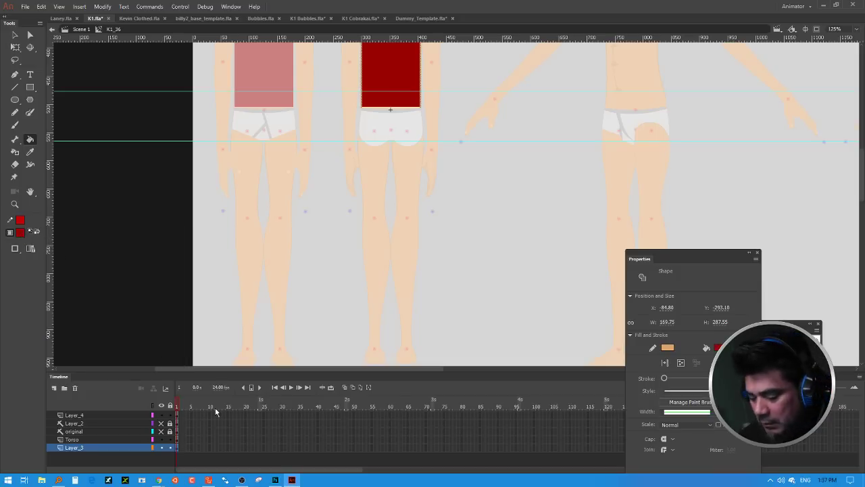
# Step: Deselect the recoloured shape and leave the back-view torso symbol to return to Scene 1
pyautogui.press('Escape')
pyautogui.moveTo(535, 136); pyautogui.dragTo(484, 314)
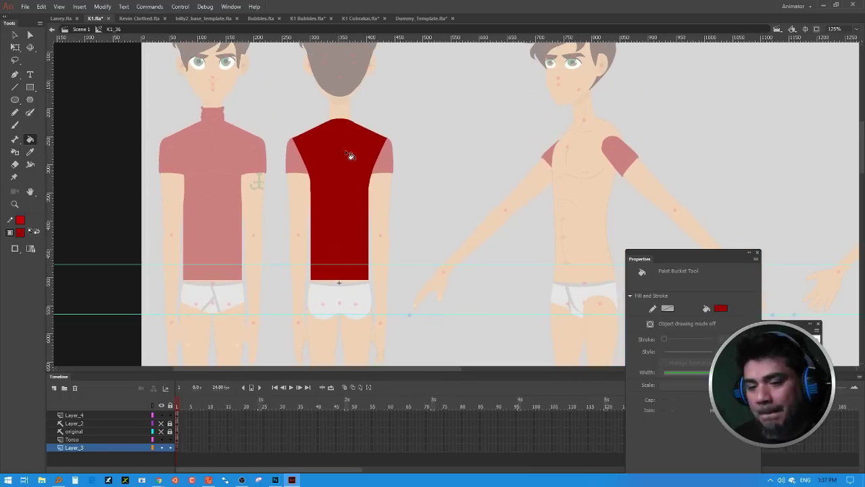
pyautogui.click(14, 36)
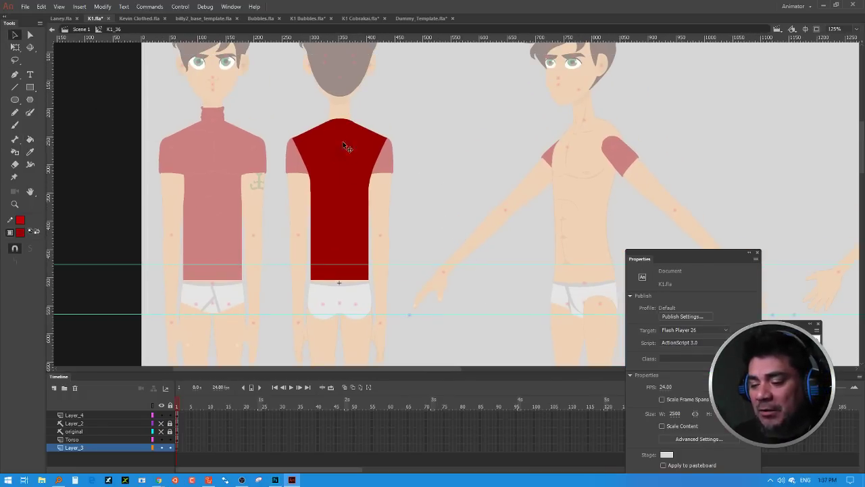
pyautogui.doubleClick(440, 154)
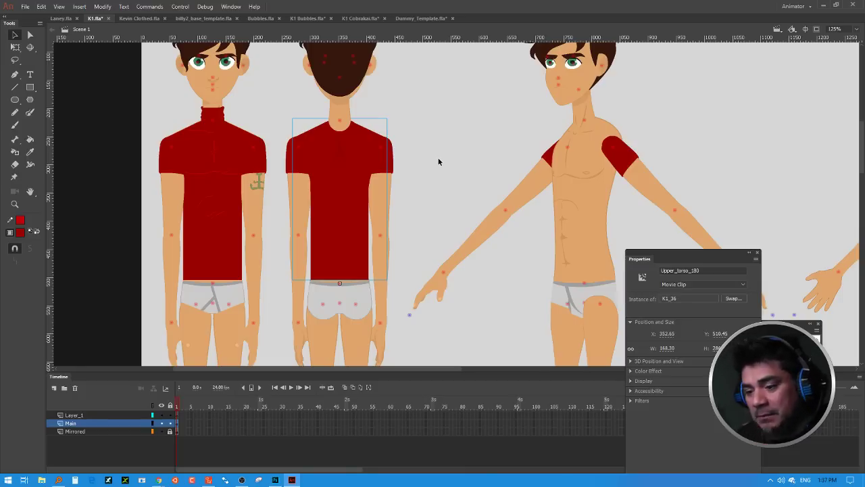
# Step: Copy the red turtleneck collar shape from Layer_3 of the front-view neck symbol and return to Scene 1
pyautogui.click(225, 118)
pyautogui.doubleClick(225, 118)
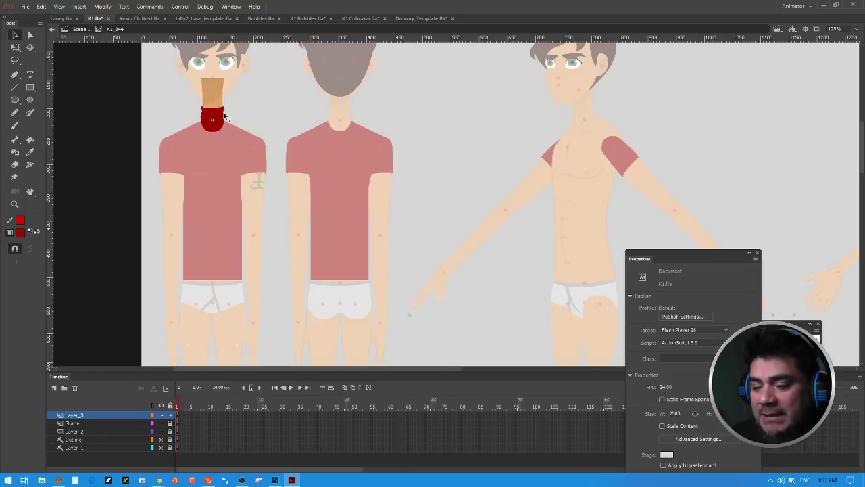
pyautogui.click(178, 415)
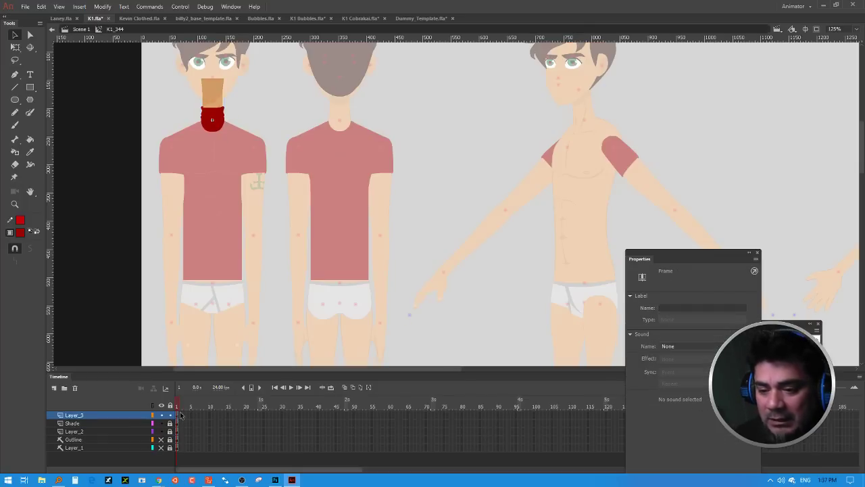
pyautogui.rightClick(217, 119)
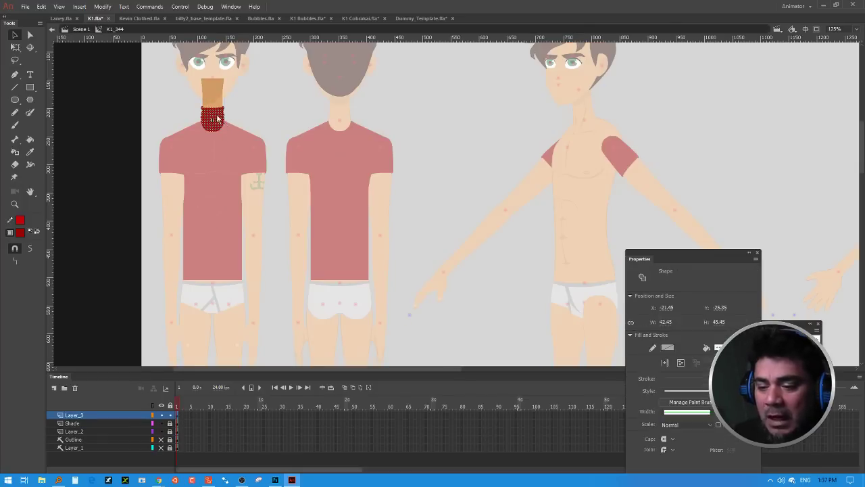
pyautogui.click(246, 177)
pyautogui.click(393, 101)
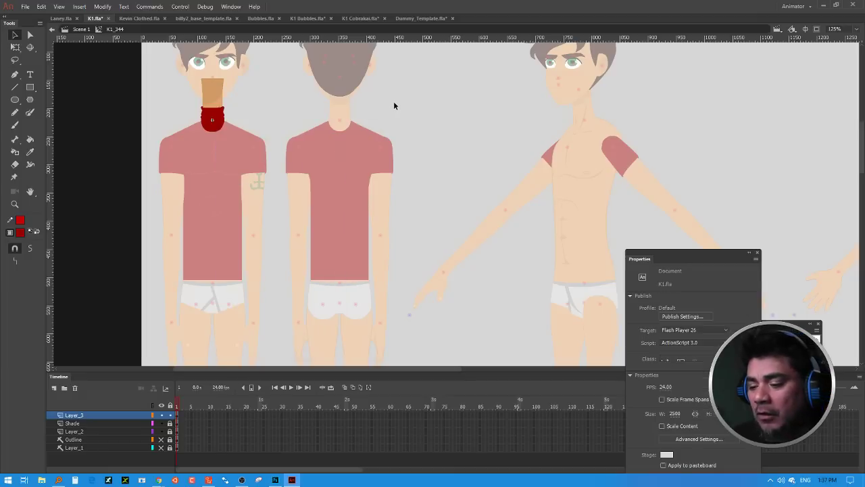
pyautogui.doubleClick(394, 102)
# Step: Add a new layer in the back-view neck symbol, paste the red collar in place on it, and return to Scene 1
pyautogui.doubleClick(347, 117)
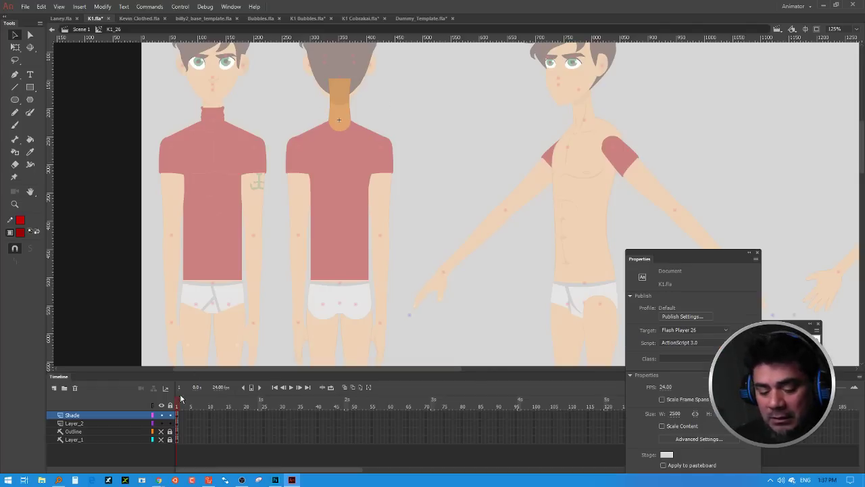
pyautogui.click(56, 389)
pyautogui.rightClick(448, 115)
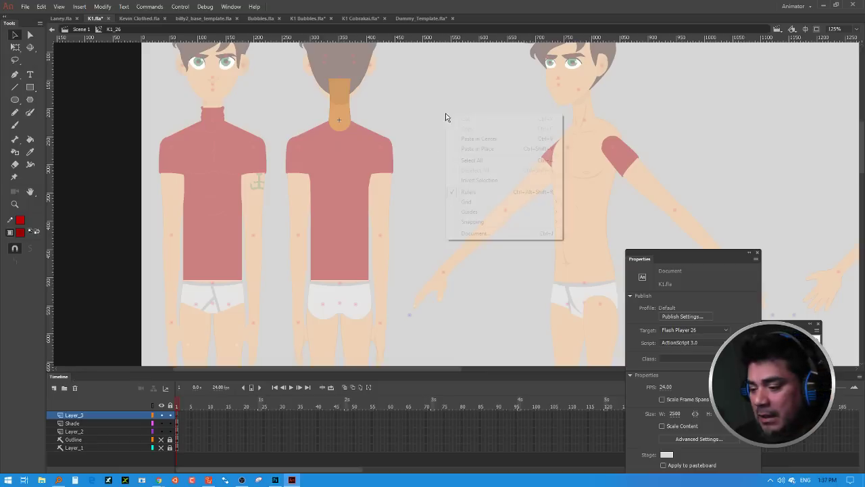
pyautogui.click(498, 154)
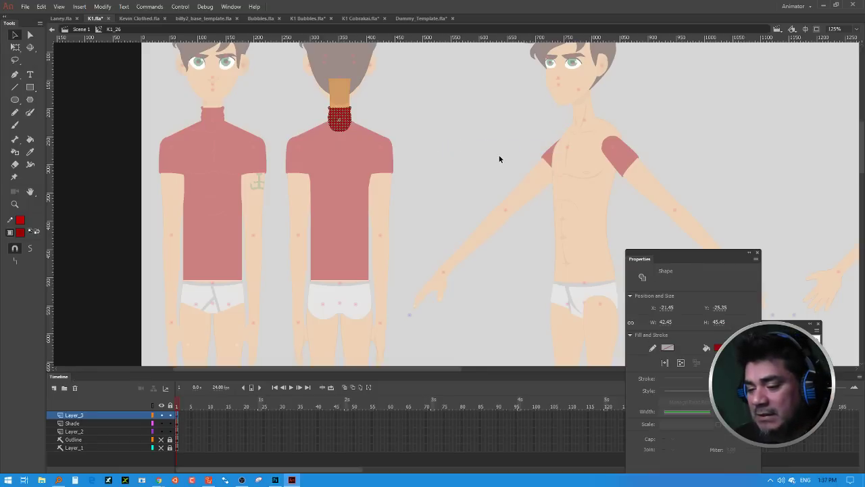
pyautogui.click(464, 152)
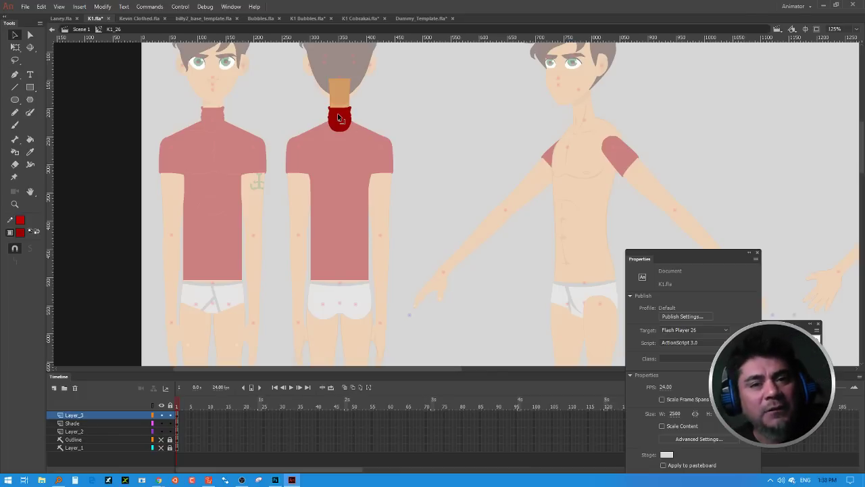
pyautogui.doubleClick(438, 115)
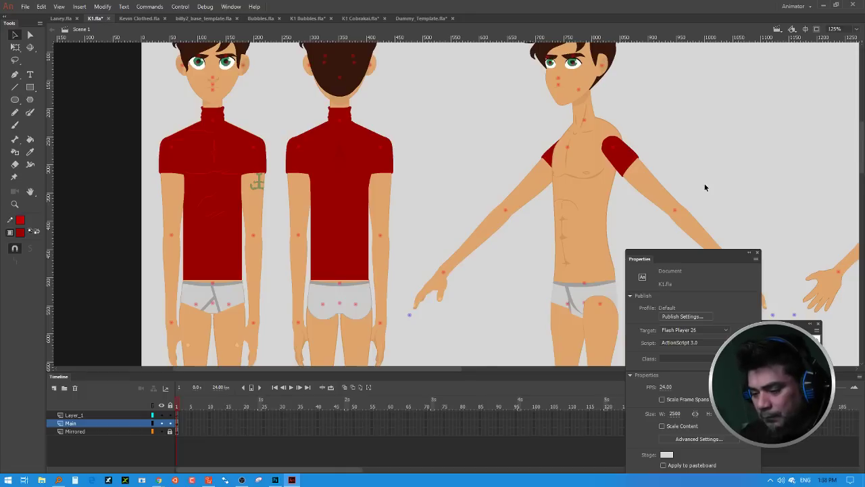
# Step: Examine the full set of character views, comparing the red-shirted front and back with the angled poses, with the Properties panel moved aside
pyautogui.hotkey('ctrl', '-')
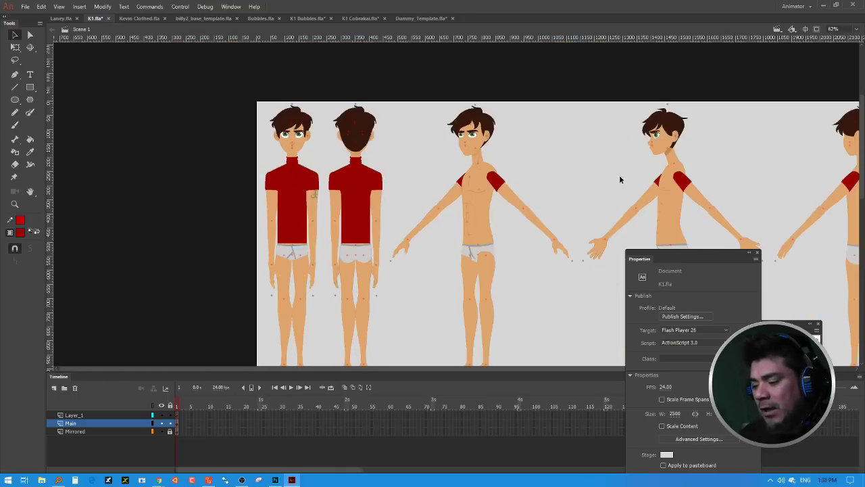
pyautogui.moveTo(619, 175); pyautogui.dragTo(363, 141)
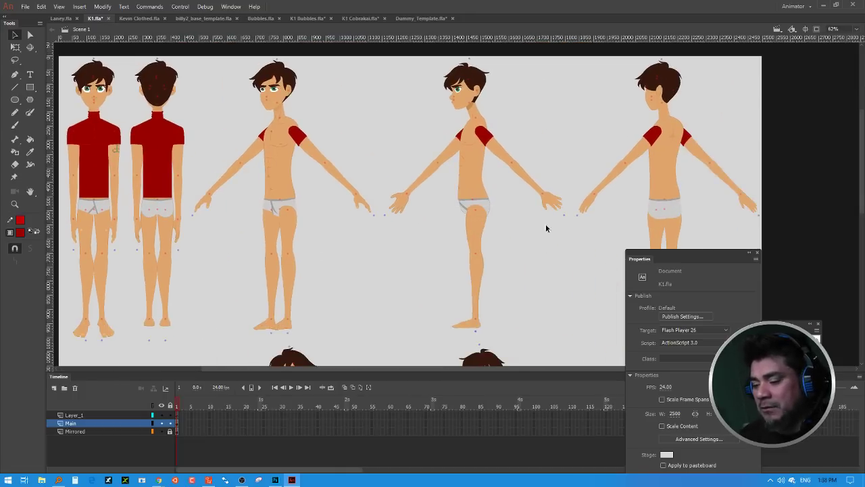
pyautogui.hotkey('ctrl', '-')
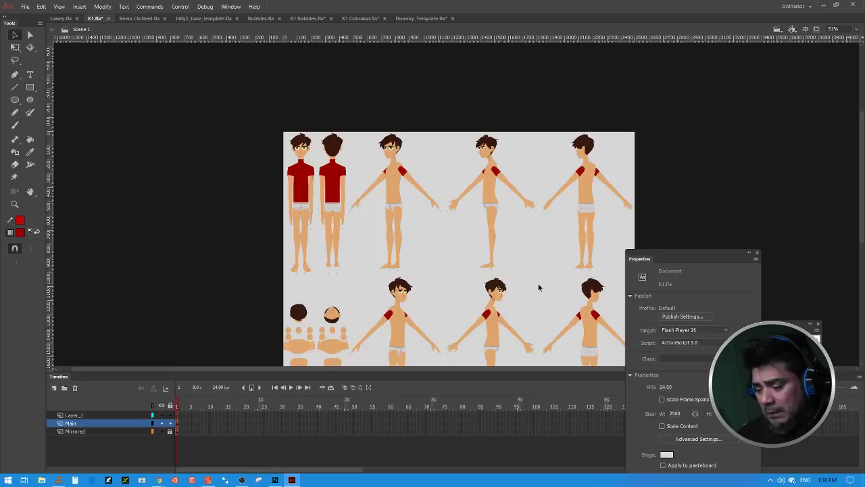
pyautogui.moveTo(646, 259); pyautogui.dragTo(741, 249)
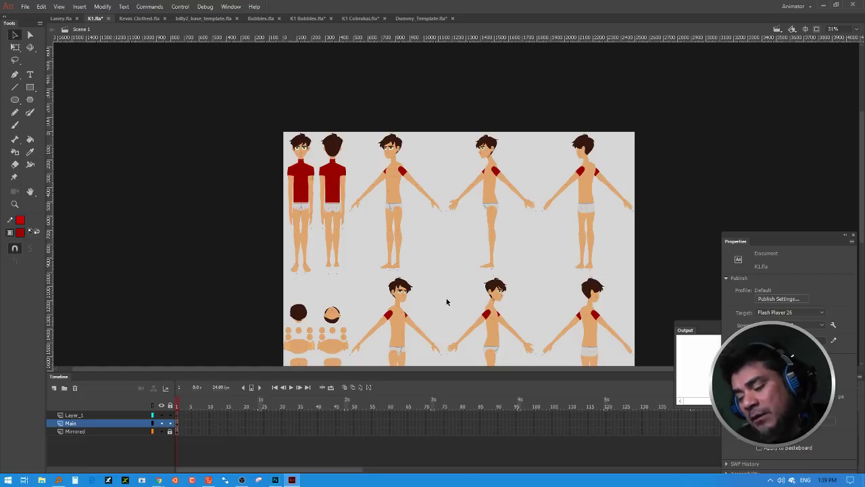
pyautogui.scroll(-3, 538, 286)
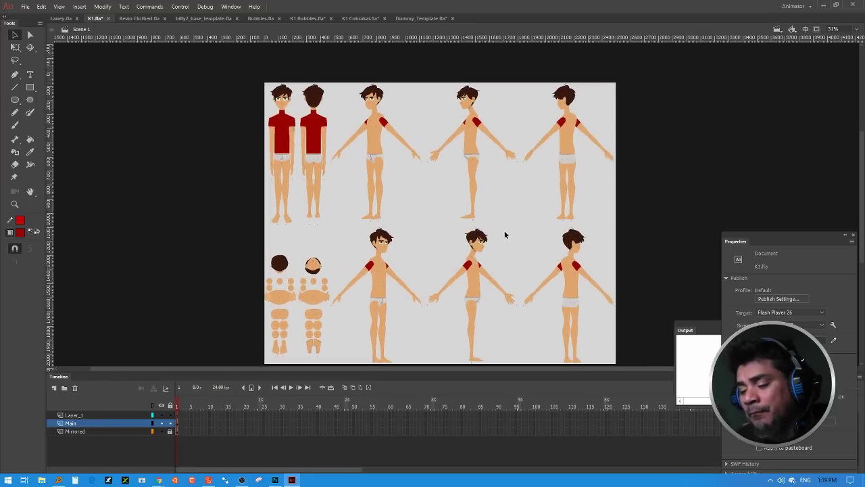
pyautogui.moveTo(641, 245); pyautogui.dragTo(338, 370)
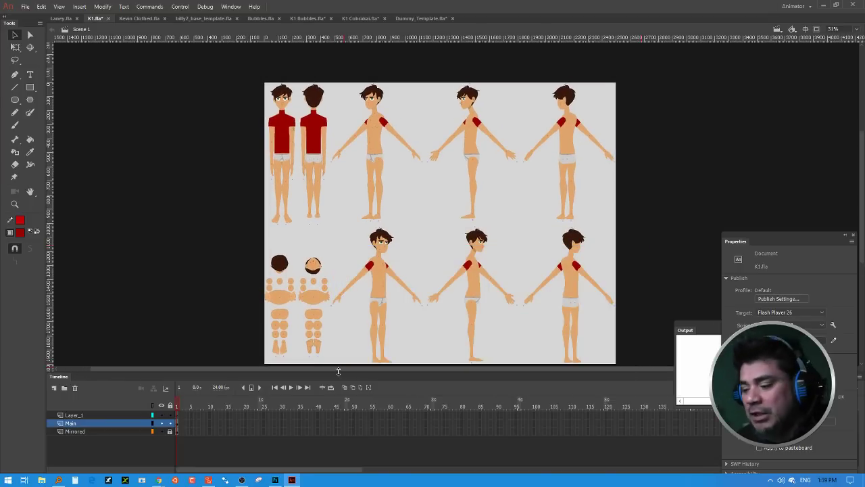
pyautogui.scroll(3, 520, 233)
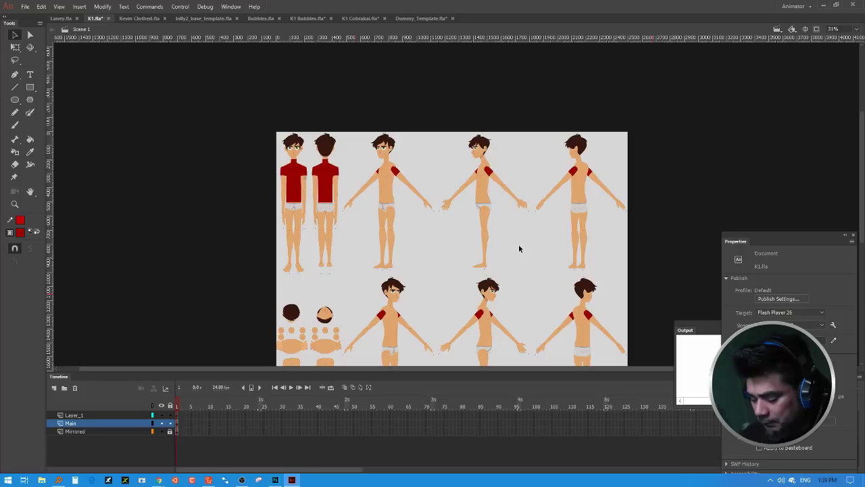
pyautogui.hotkey('ctrl', '=')
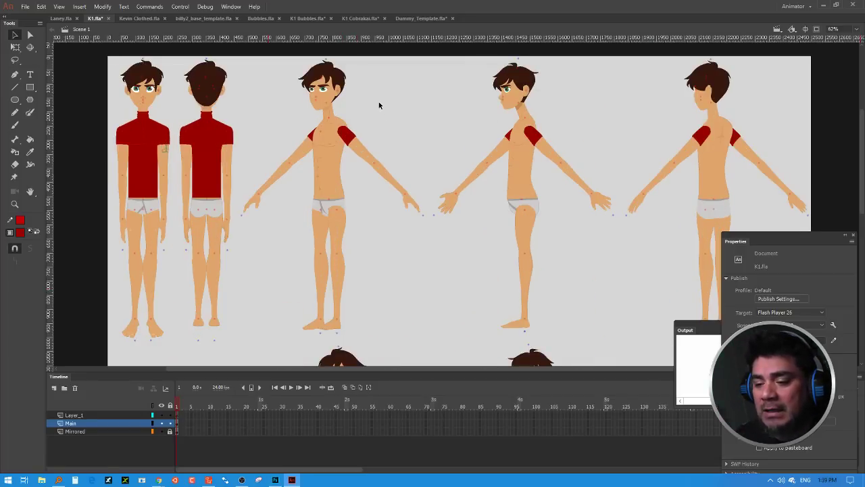
pyautogui.moveTo(401, 110); pyautogui.dragTo(473, 137)
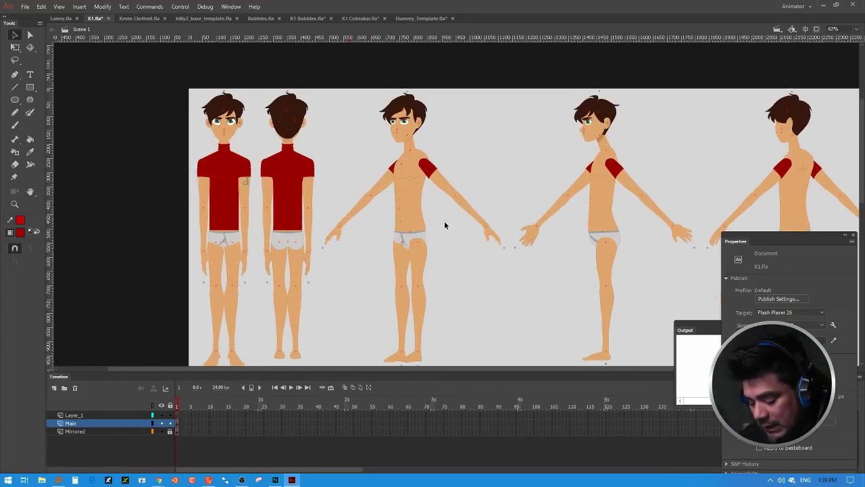
pyautogui.hotkey('ctrl', '=')
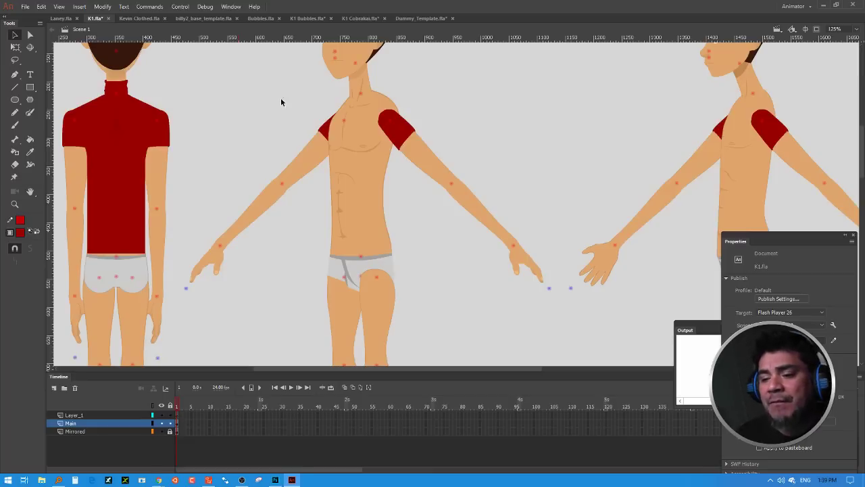
pyautogui.moveTo(232, 72); pyautogui.dragTo(328, 140)
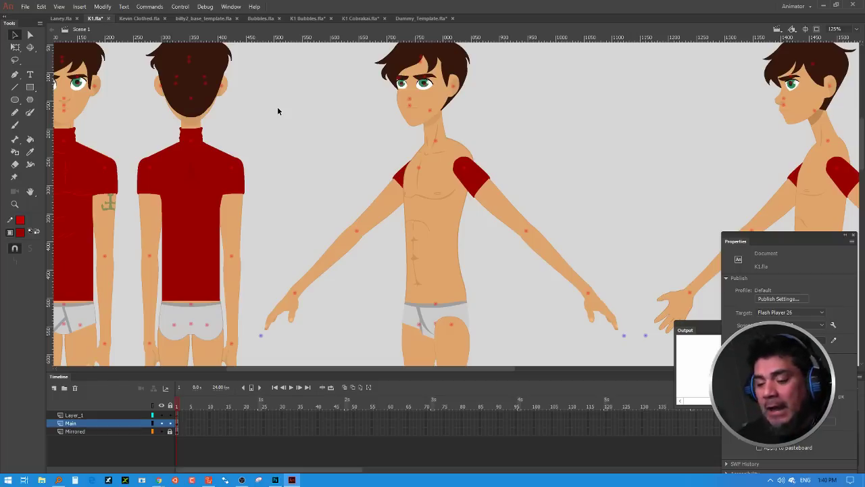
pyautogui.hotkey('ctrl', '-')
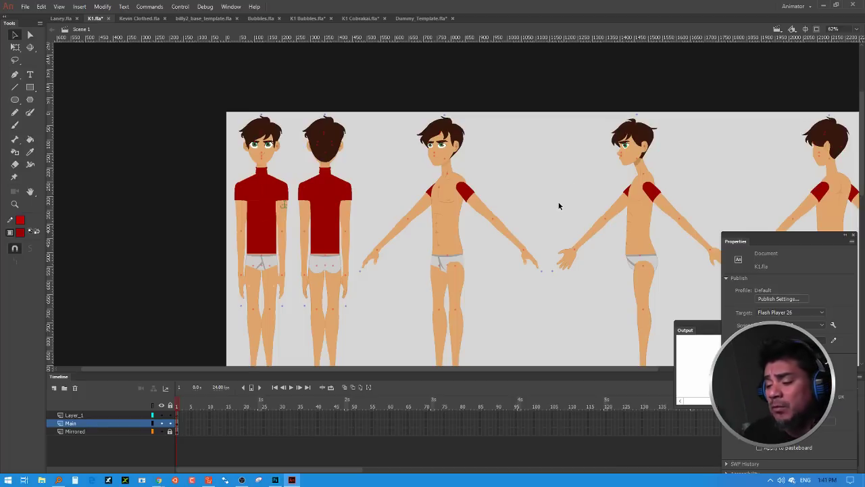
pyautogui.scroll(-1, 541, 169)
pyautogui.scroll(3, 513, 149)
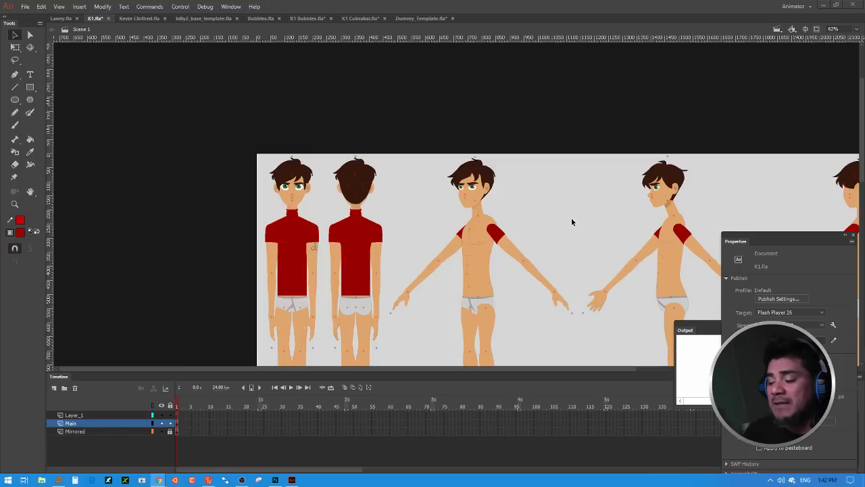
# Step: Select the left upper arm of the first angled view and inspect its instance name in the Properties panel
pyautogui.moveTo(593, 218); pyautogui.dragTo(514, 140)
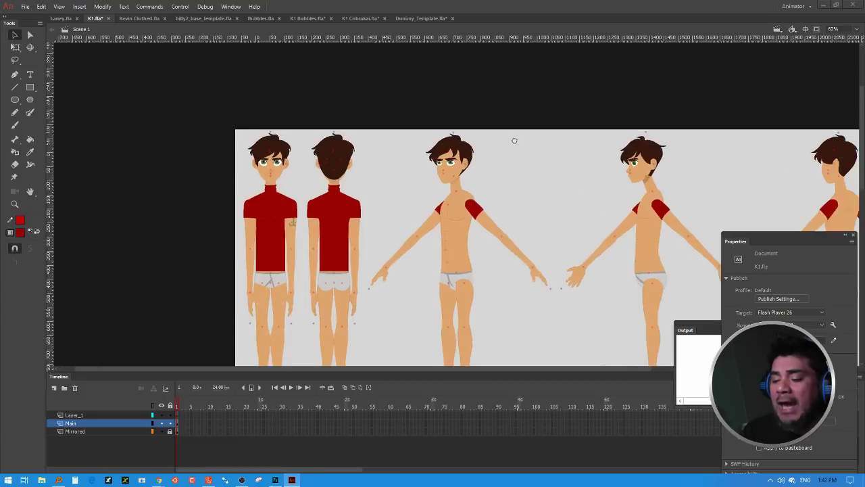
pyautogui.click(457, 192)
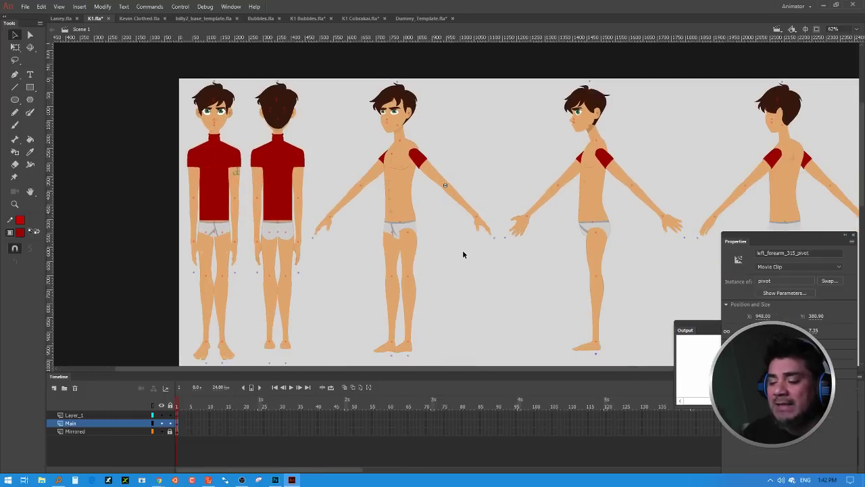
pyautogui.click(442, 173)
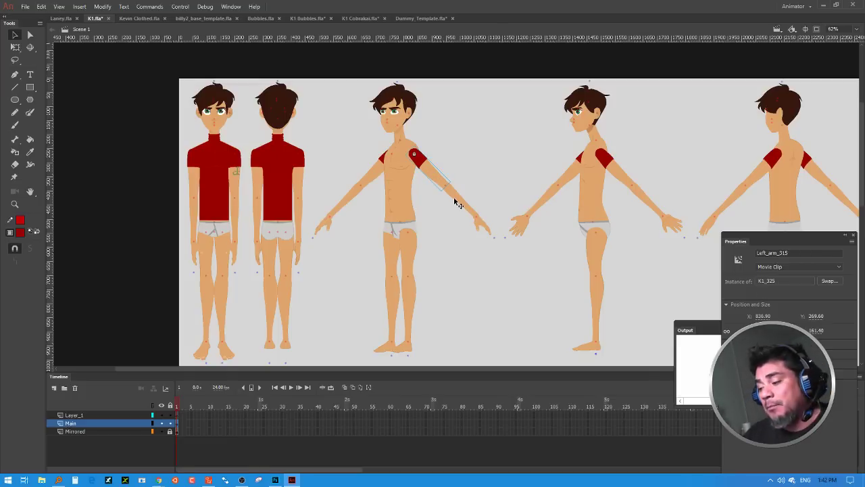
pyautogui.moveTo(743, 244); pyautogui.dragTo(521, 132)
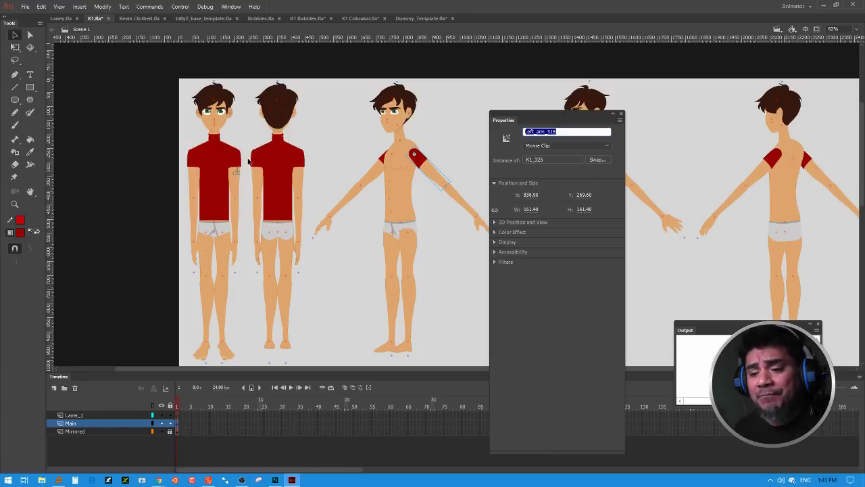
# Step: Switch to Everything, search for "k01", open K01_Female.fla, and view the female character's front and back figures up close
pyautogui.click(58, 480)
pyautogui.press('Down')
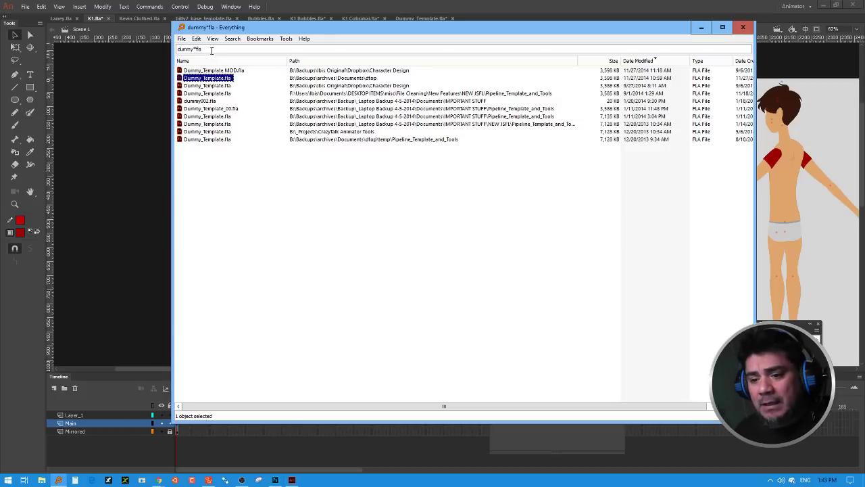
pyautogui.moveTo(200, 49); pyautogui.dragTo(139, 44)
pyautogui.write('k01')
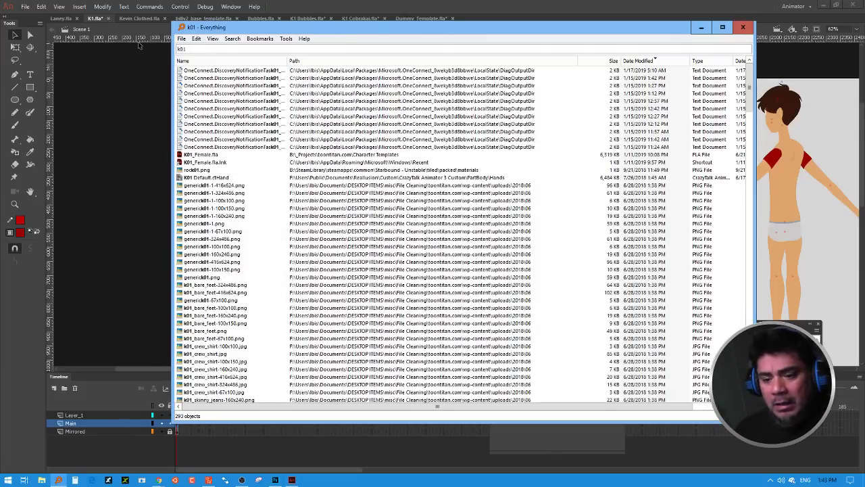
pyautogui.click(187, 156)
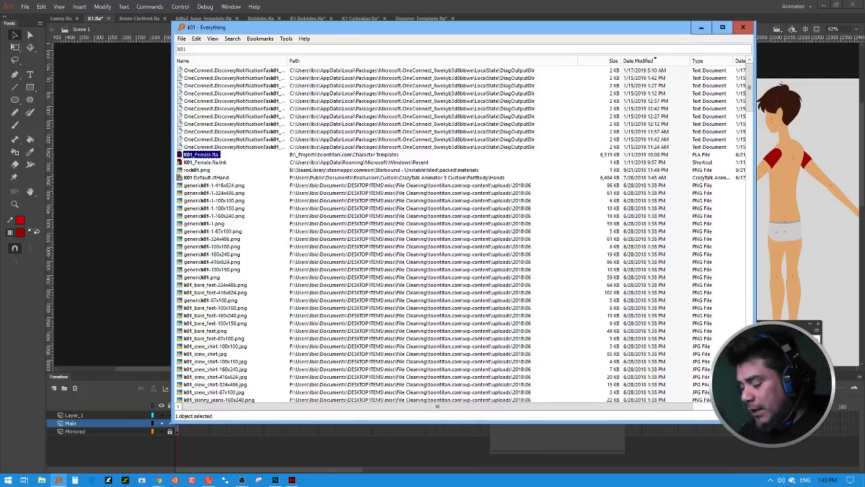
pyautogui.doubleClick(183, 155)
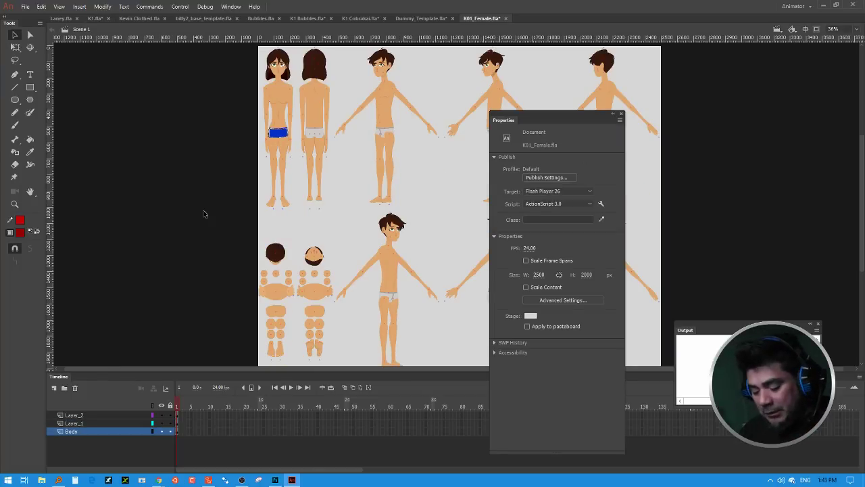
pyautogui.hotkey('ctrl', '=')
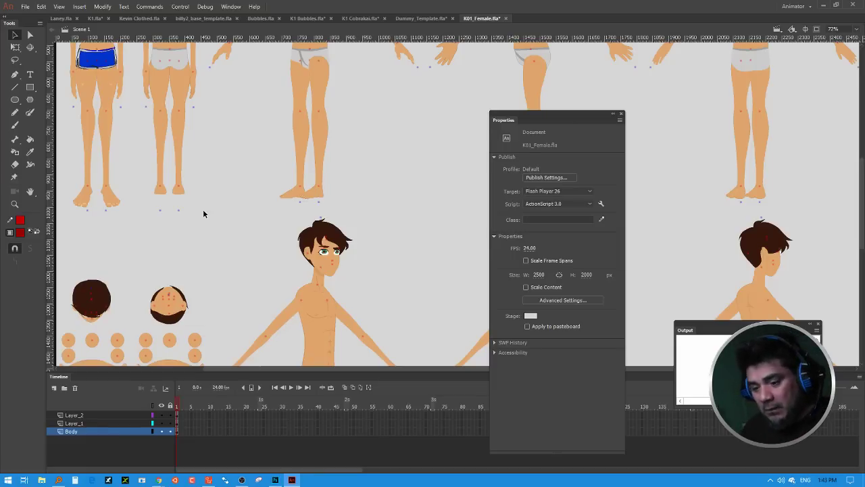
pyautogui.moveTo(234, 81); pyautogui.dragTo(334, 219)
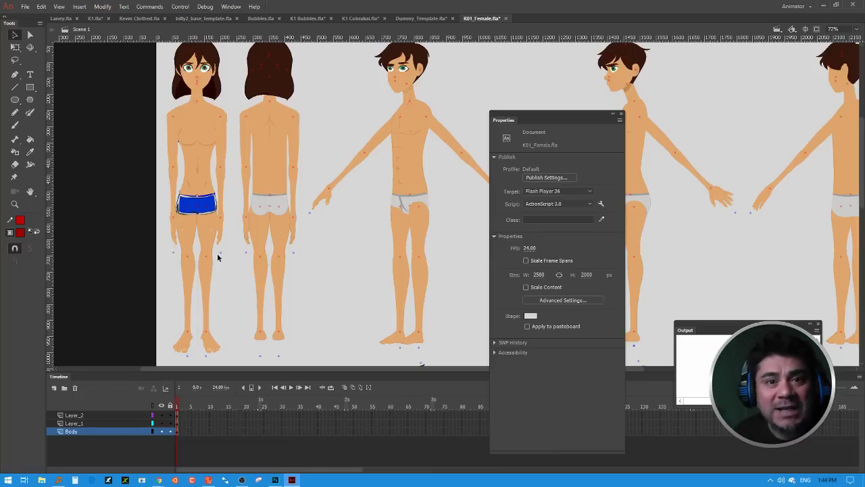
# Step: Switch to Dummy_Template.fla and view its labelled character angles up close, with the Properties panel moved aside
pyautogui.click(422, 19)
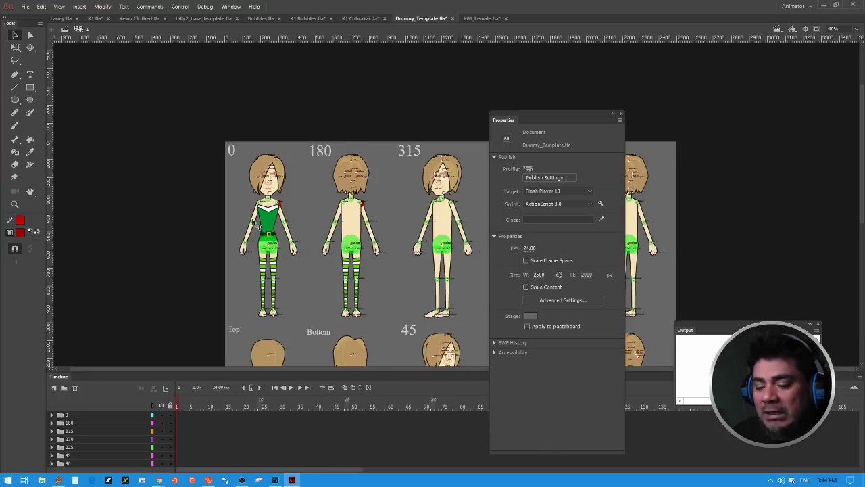
pyautogui.rightClick(392, 192)
pyautogui.click(393, 187)
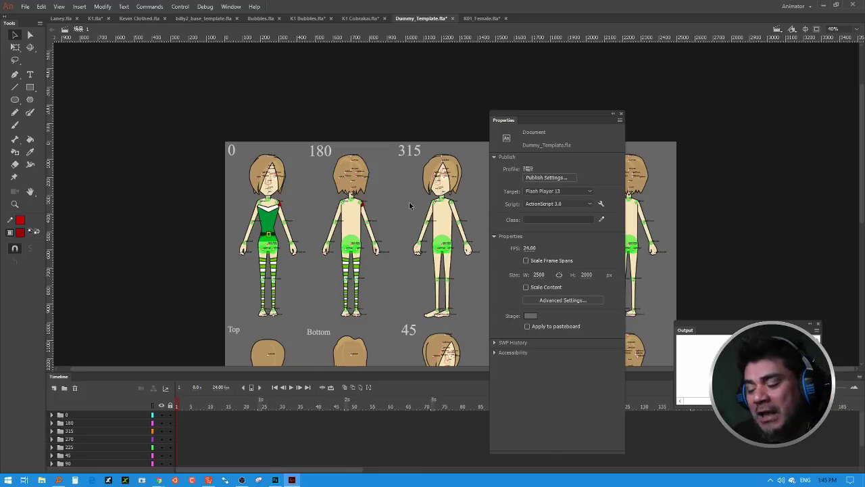
pyautogui.scroll(-2, 399, 188)
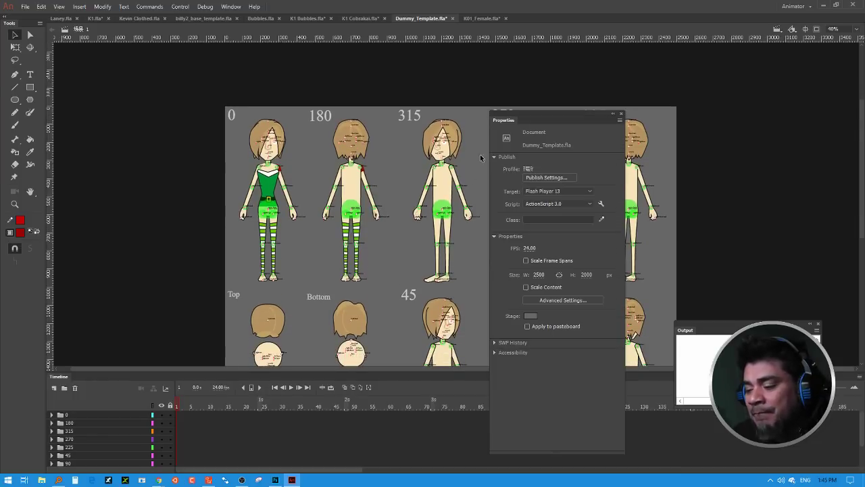
pyautogui.moveTo(506, 123); pyautogui.dragTo(708, 115)
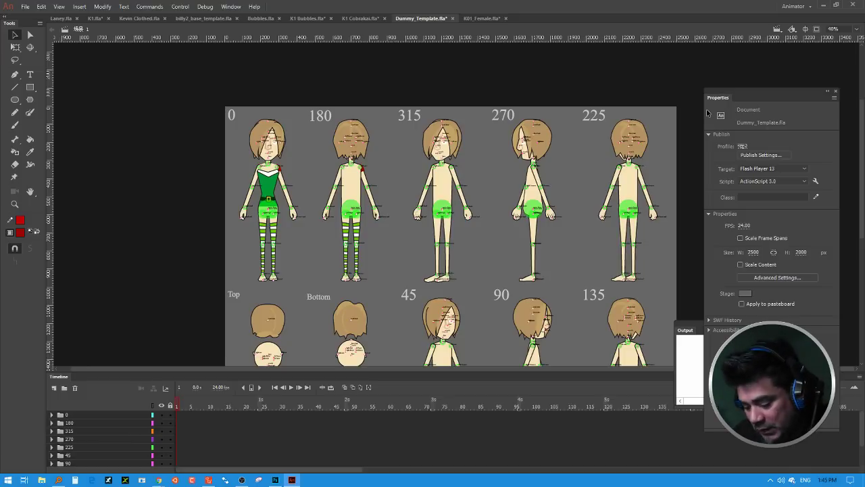
pyautogui.hotkey('ctrl', '=')
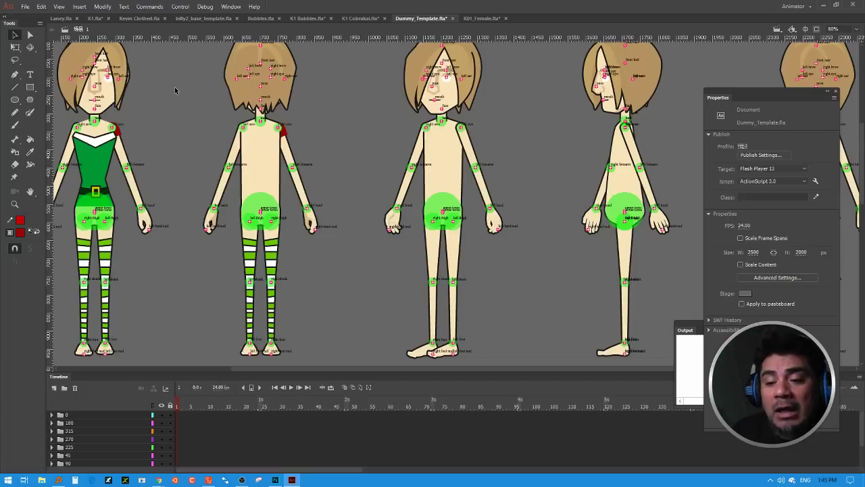
# Step: Open the left upper arm symbol of the 0 view to look at its red sleeve, and return to the main scene
pyautogui.moveTo(209, 131); pyautogui.dragTo(331, 149)
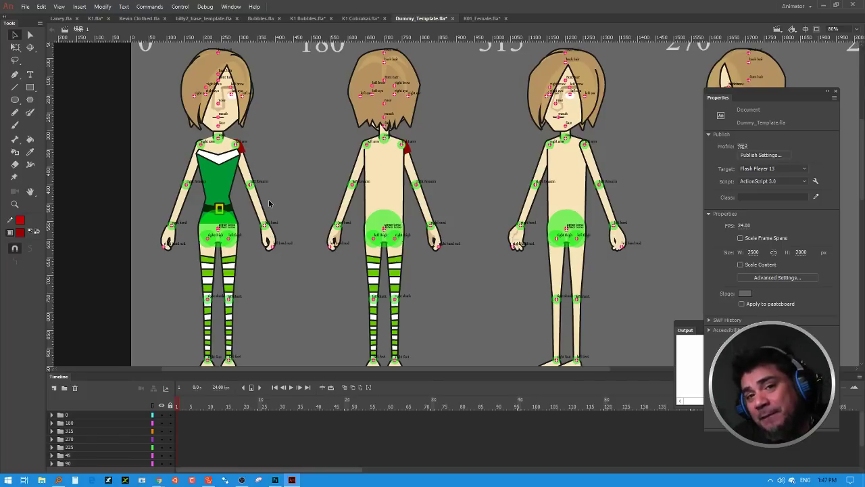
pyautogui.doubleClick(248, 166)
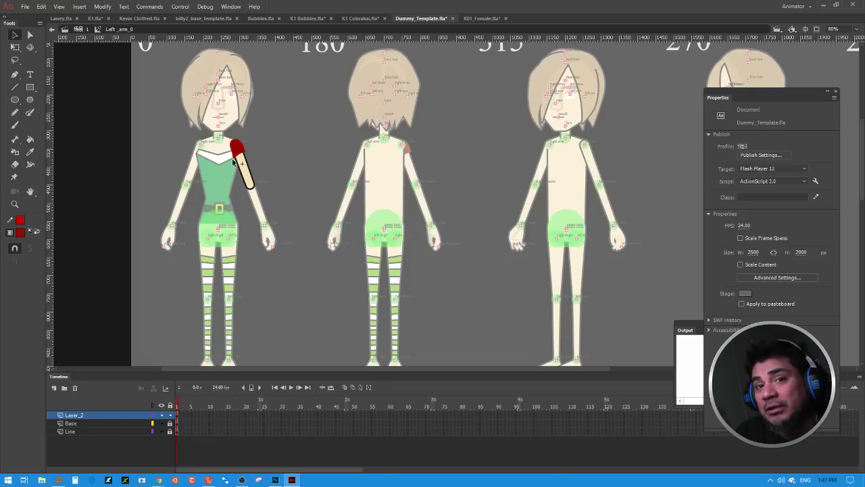
pyautogui.doubleClick(294, 133)
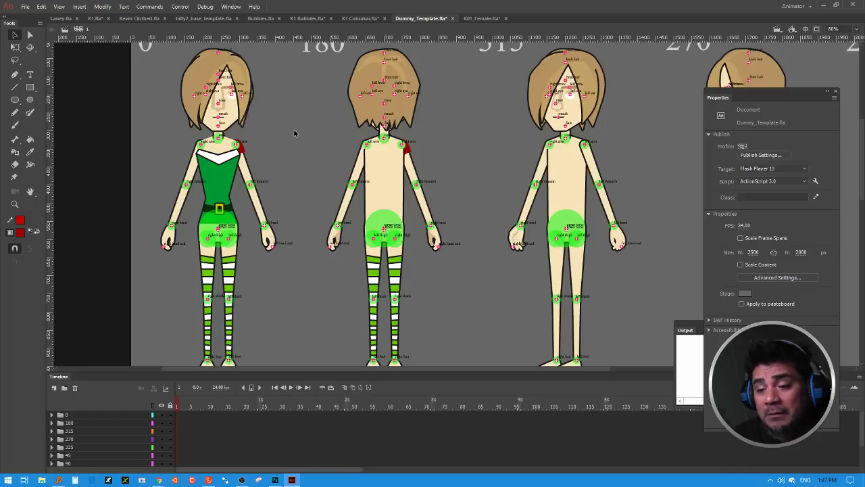
# Step: Switch to K1.fla, select the front view's left upper arm, and highlight its instance name in the Properties panel
pyautogui.click(95, 18)
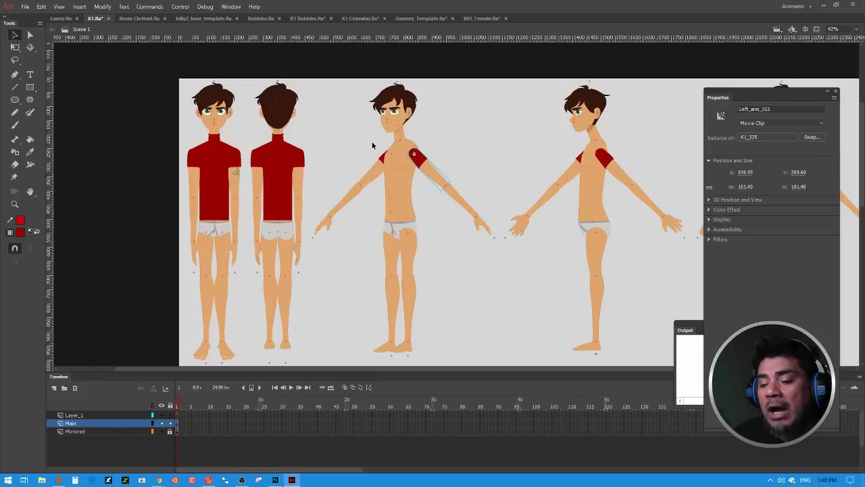
pyautogui.click(240, 165)
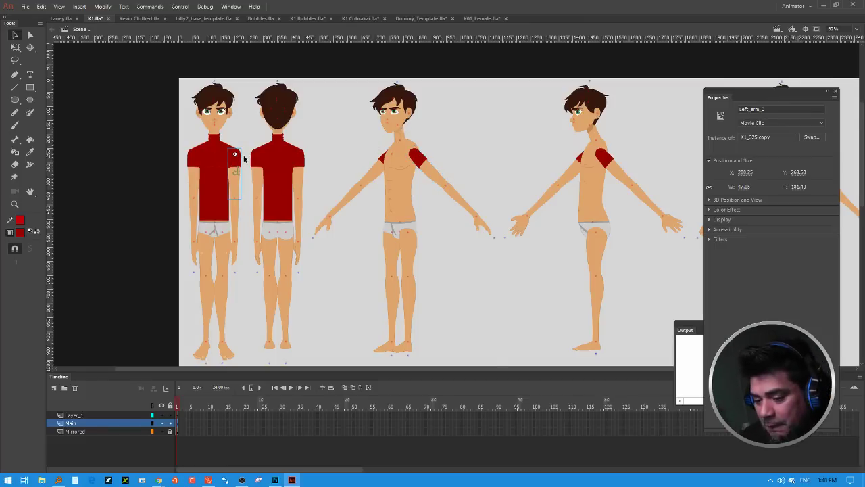
pyautogui.hotkey('ctrl', '=')
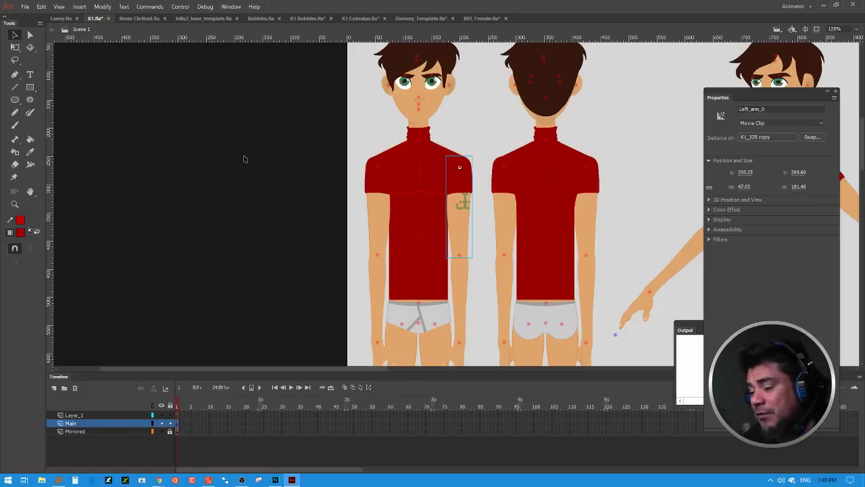
pyautogui.moveTo(765, 109); pyautogui.dragTo(720, 119)
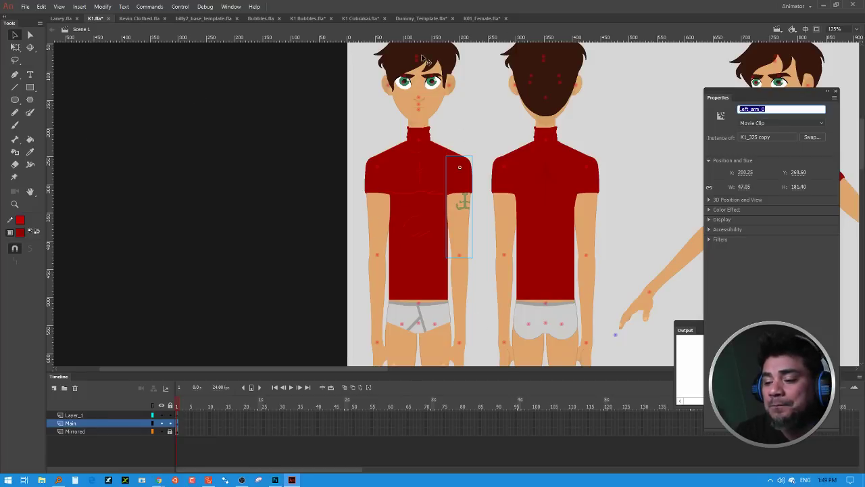
# Step: Sketch a rough arm outline with a scribbled-in sleeve on the empty pasteboard beside the front view using the Brush tool
pyautogui.press('b')
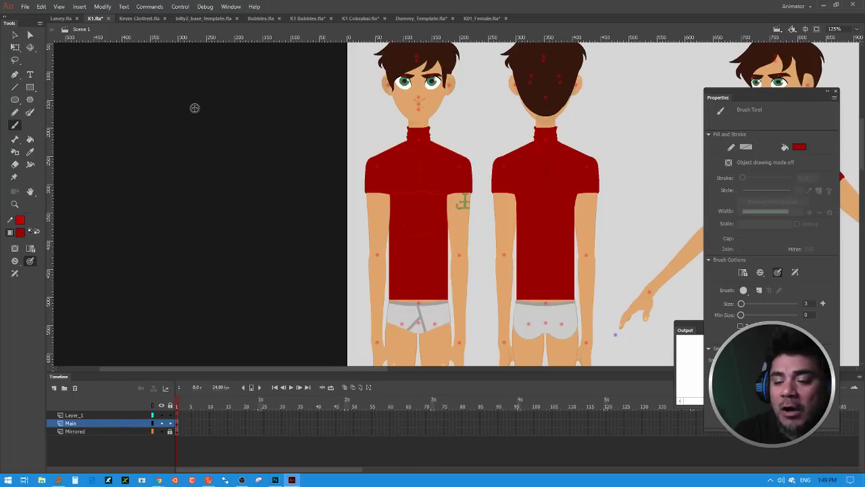
pyautogui.moveTo(193, 106)
pyautogui.mouseDown()
pyautogui.moveTo(180, 181)
pyautogui.moveTo(202, 150)
pyautogui.moveTo(196, 102)
pyautogui.mouseUp()
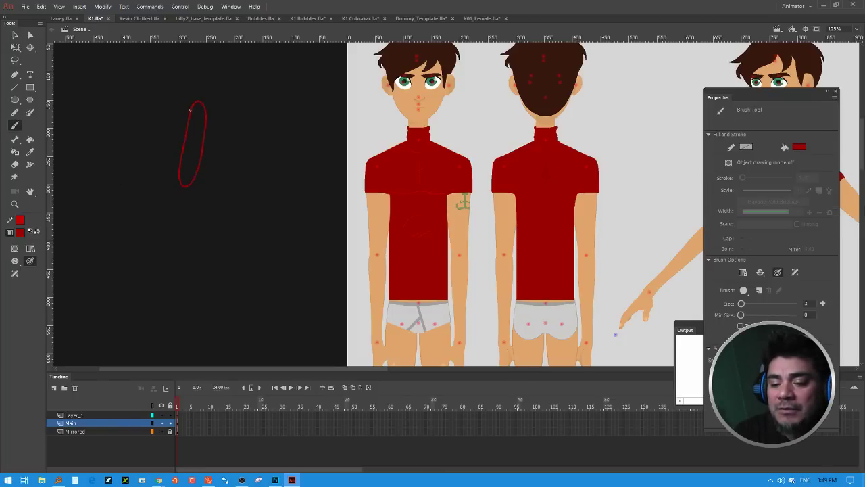
pyautogui.moveTo(184, 135); pyautogui.dragTo(200, 134)
pyautogui.moveTo(200, 134)
pyautogui.mouseDown()
pyautogui.moveTo(211, 133)
pyautogui.moveTo(192, 123)
pyautogui.moveTo(201, 113)
pyautogui.mouseUp()
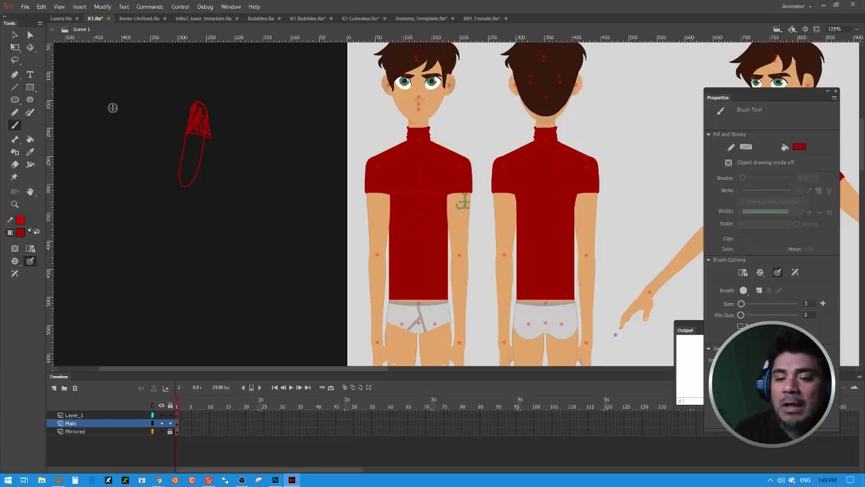
# Step: Select the whole red arm sketch on the pasteboard and delete it
pyautogui.press('v')
pyautogui.click(209, 140)
pyautogui.moveTo(155, 261); pyautogui.dragTo(158, 231)
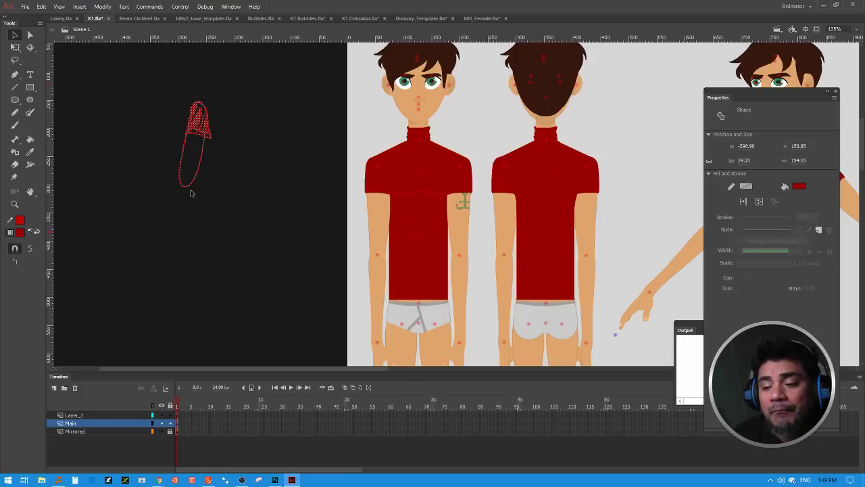
pyautogui.moveTo(219, 83); pyautogui.dragTo(158, 250)
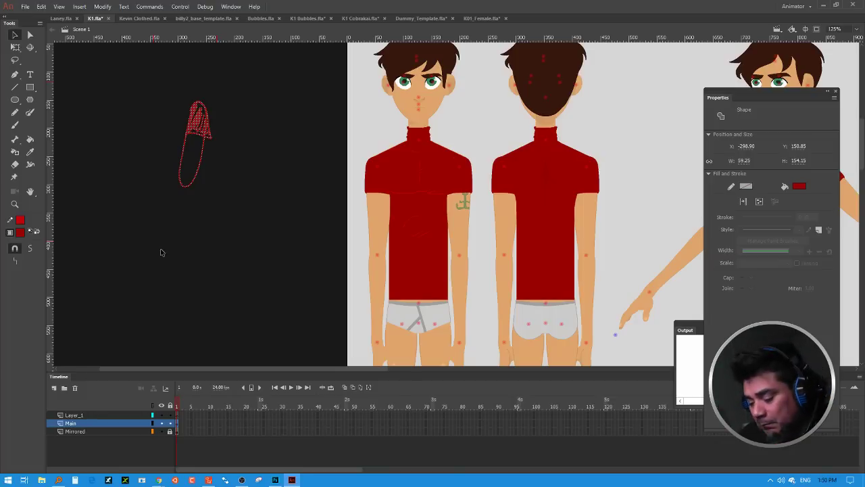
pyautogui.moveTo(146, 100); pyautogui.dragTo(254, 219)
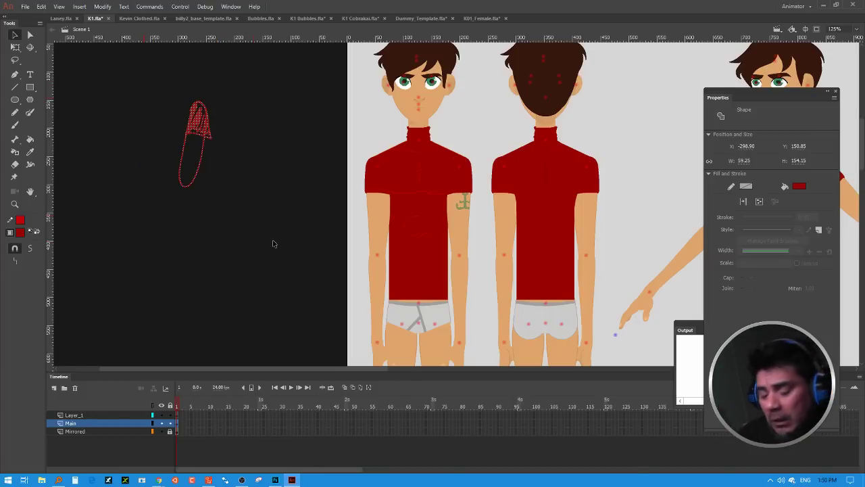
pyautogui.press('Delete')
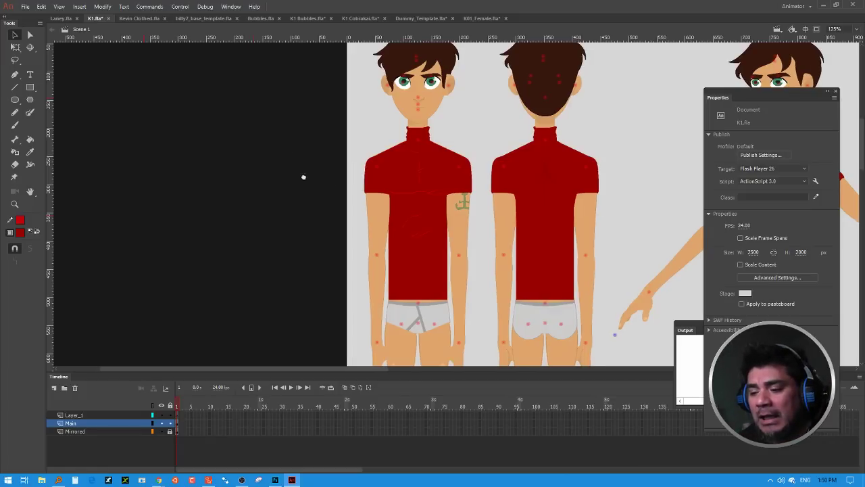
# Step: Open the front view's mouth symbol for editing in place
pyautogui.moveTo(304, 178); pyautogui.dragTo(185, 197)
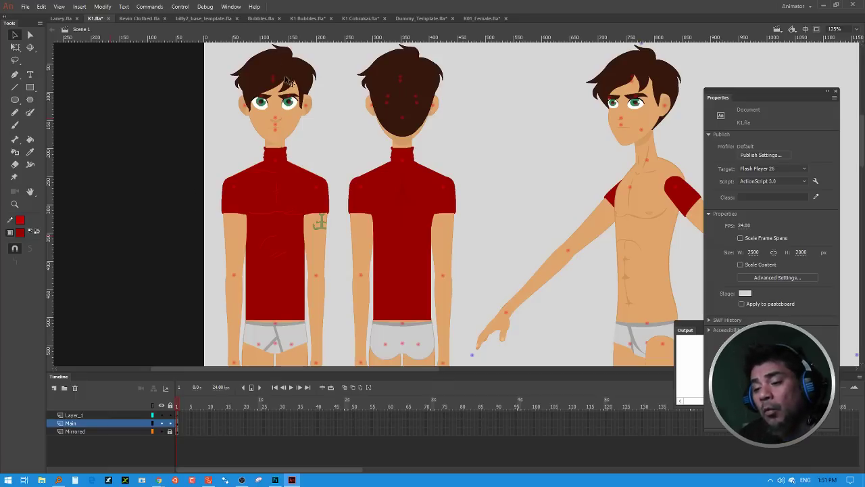
pyautogui.click(289, 154)
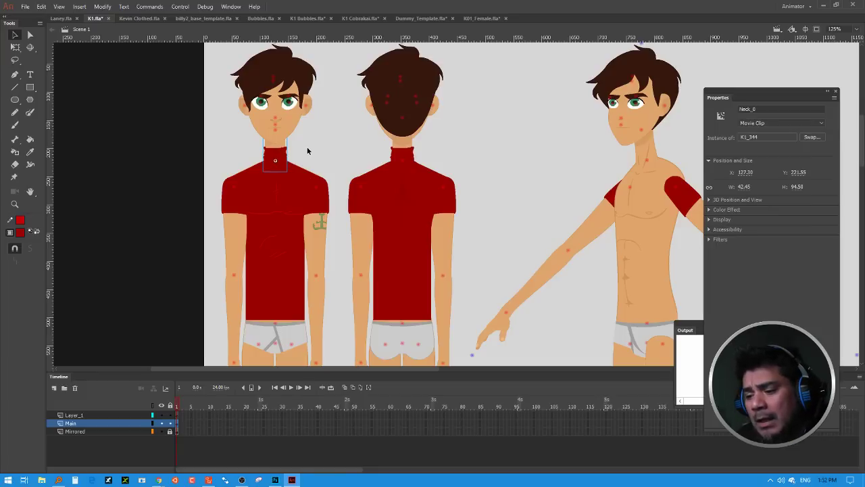
pyautogui.doubleClick(284, 135)
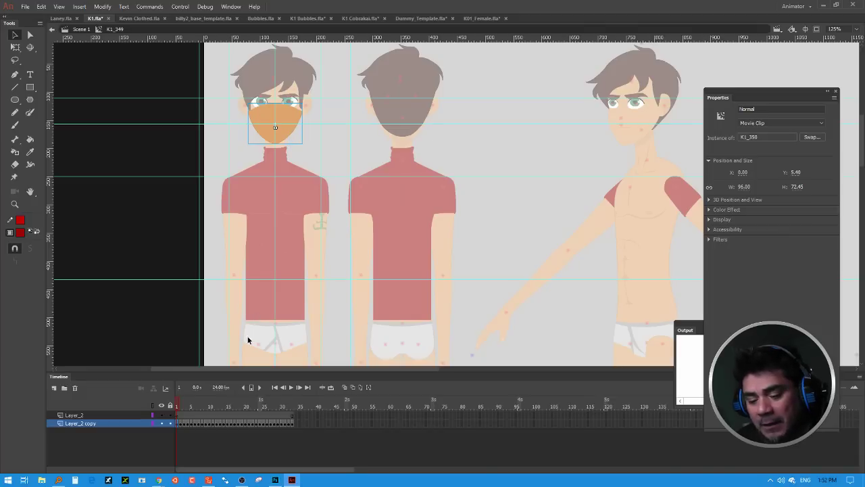
# Step: Scrub through the mouth symbol's timeline to review its mouth shapes up to the last frame
pyautogui.click(181, 404)
pyautogui.moveTo(199, 404); pyautogui.dragTo(284, 405)
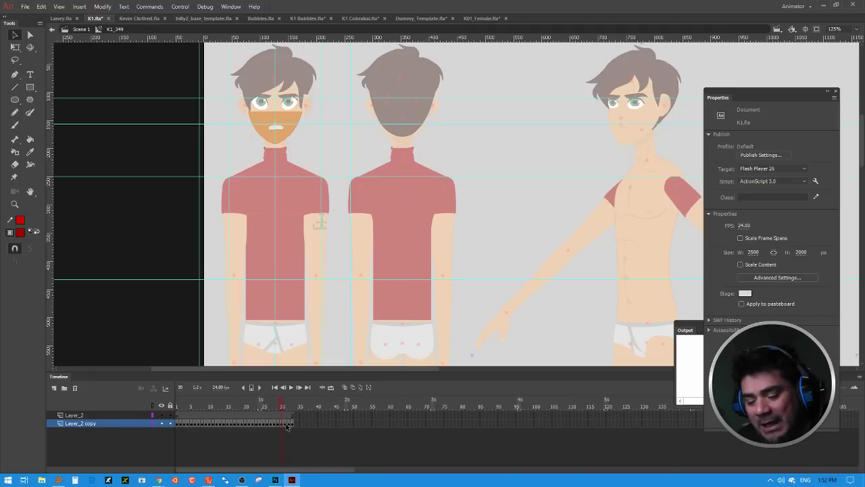
pyautogui.moveTo(287, 425); pyautogui.dragTo(294, 426)
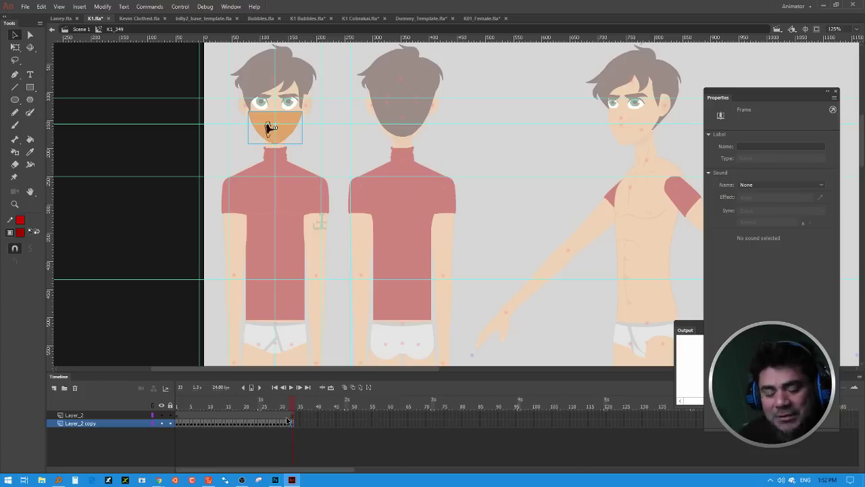
# Step: Cut the extra mouth frames from frame 31 onward and remove the leftover frames from both layers so the timeline ends at frame 30
pyautogui.click(284, 422)
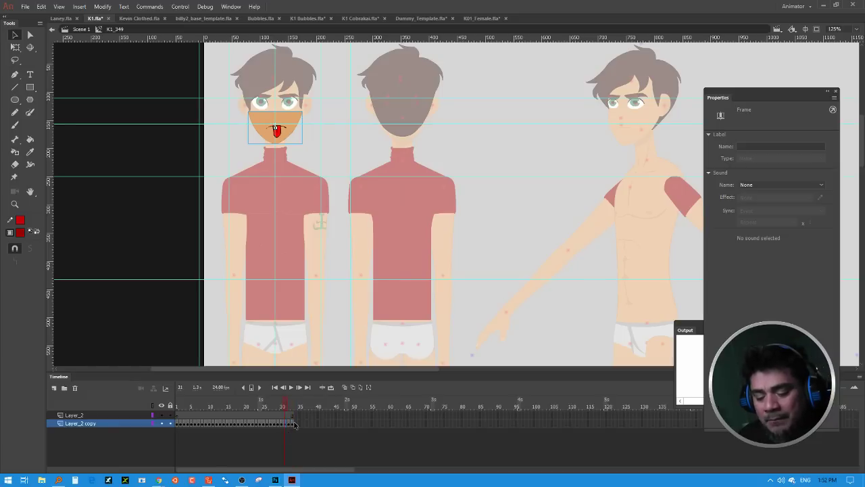
pyautogui.moveTo(288, 422)
pyautogui.mouseDown()
pyautogui.moveTo(299, 422)
pyautogui.moveTo(289, 420)
pyautogui.mouseUp()
pyautogui.rightClick(289, 421)
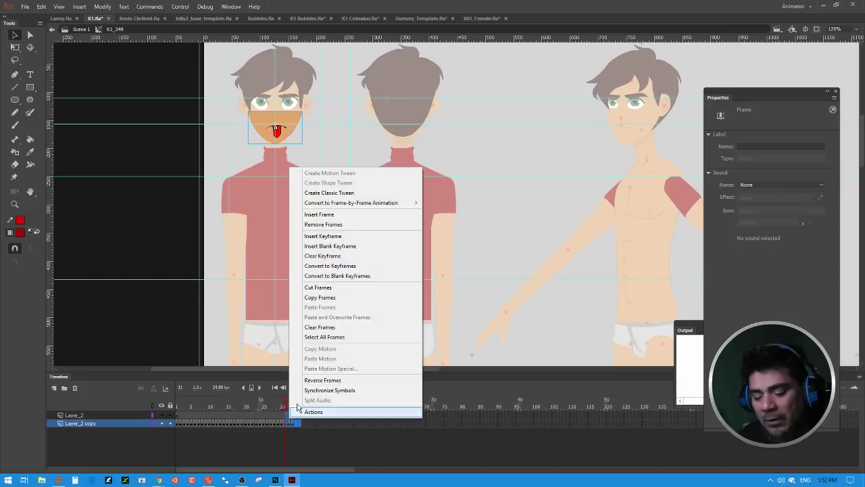
pyautogui.click(324, 290)
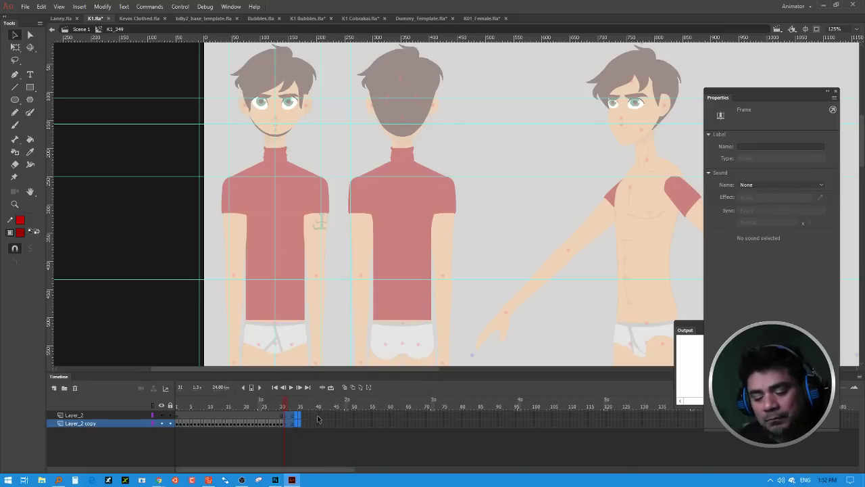
pyautogui.click(292, 421)
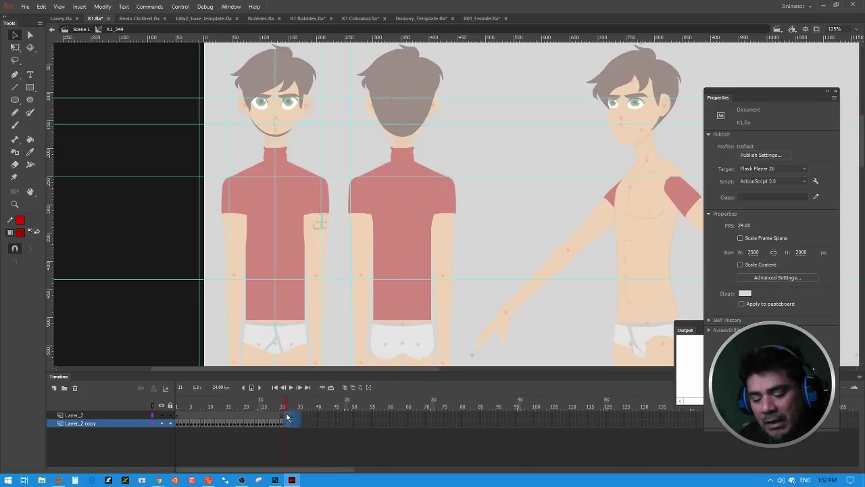
pyautogui.click(295, 415)
pyautogui.rightClick(295, 415)
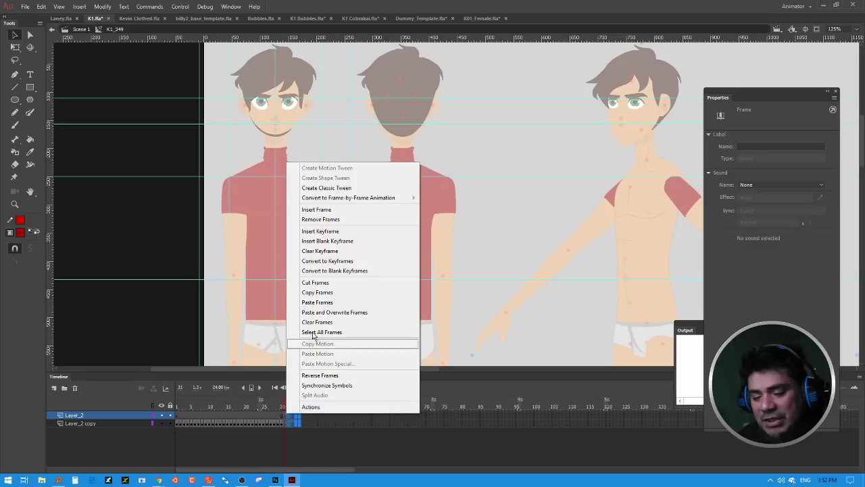
pyautogui.click(328, 230)
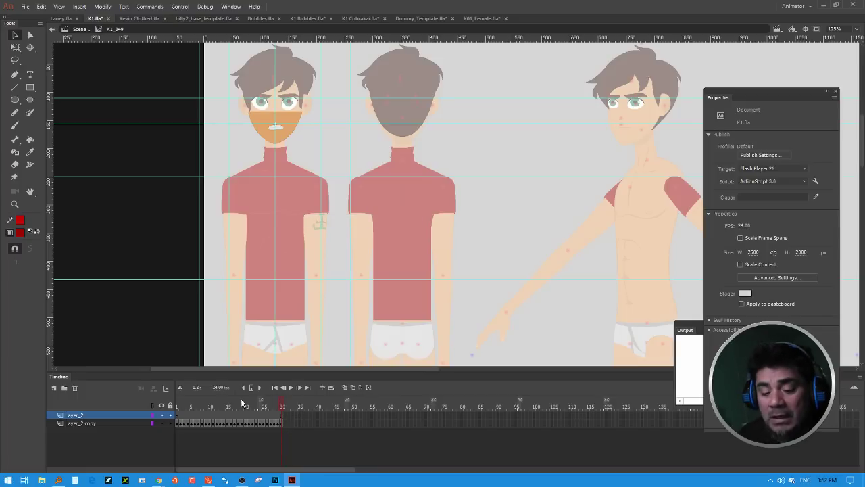
# Step: Go back to frame 1 of the mouth timeline and open the nested closed-mouth symbol for editing
pyautogui.click(178, 423)
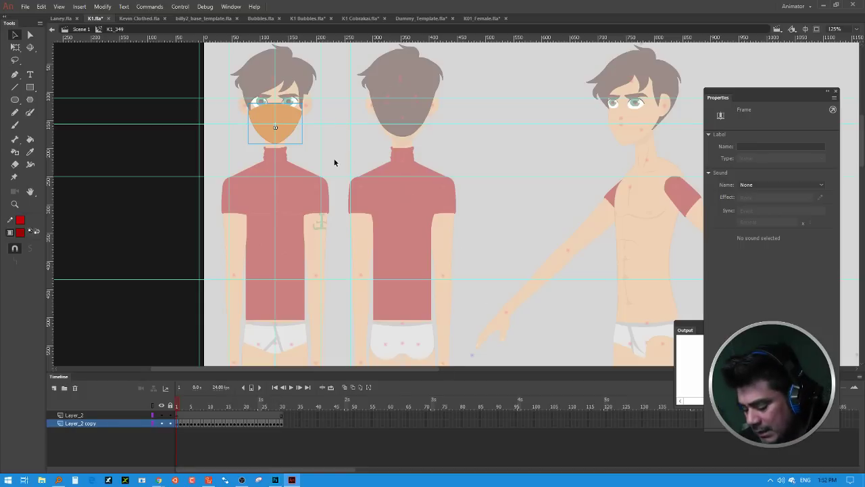
pyautogui.hotkey('ctrl', '=')
pyautogui.hotkey('ctrl', '=')
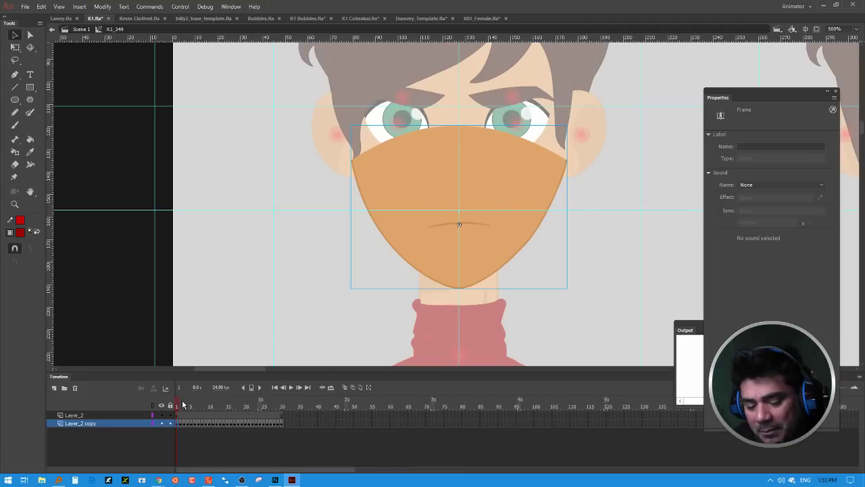
pyautogui.moveTo(182, 405)
pyautogui.mouseDown()
pyautogui.moveTo(288, 399)
pyautogui.moveTo(175, 411)
pyautogui.mouseUp()
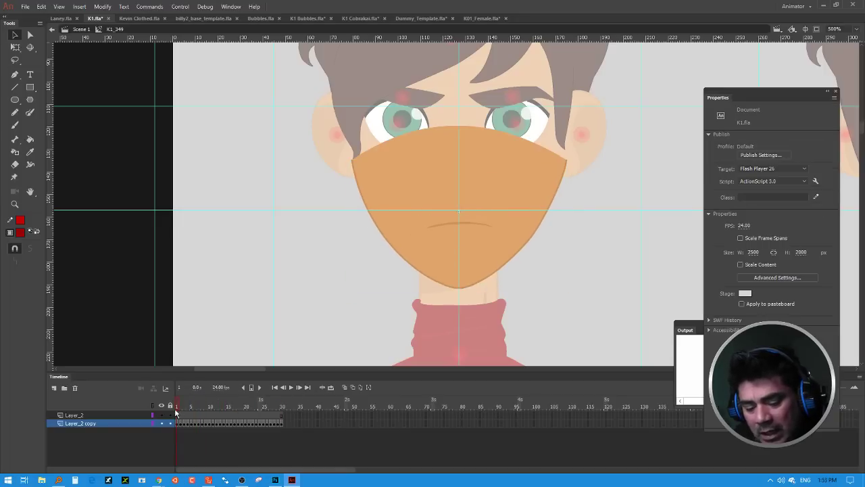
pyautogui.click(180, 424)
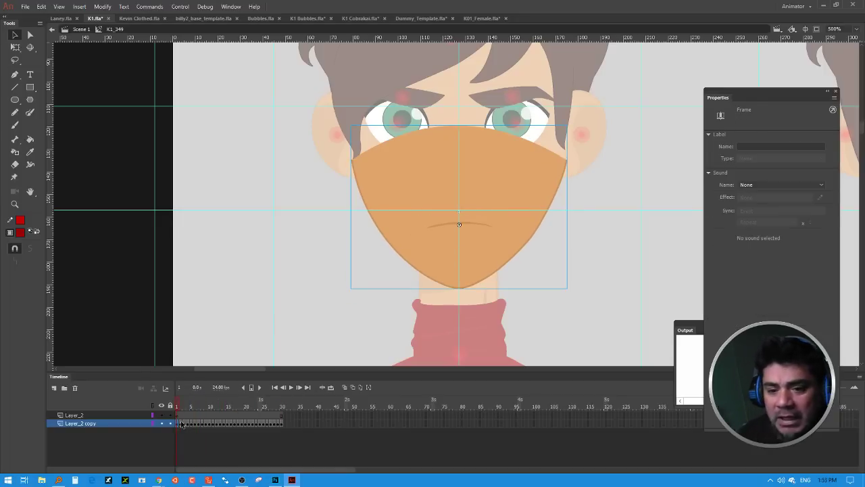
pyautogui.click(500, 261)
pyautogui.doubleClick(500, 260)
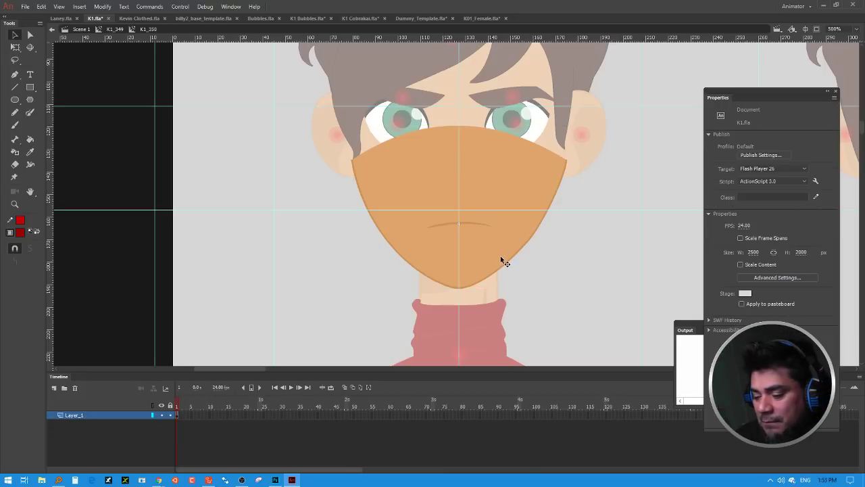
# Step: Set up the Brush tool with the dark brown fill #663300 and size 9, trying a moustache stroke and undoing it
pyautogui.click(16, 125)
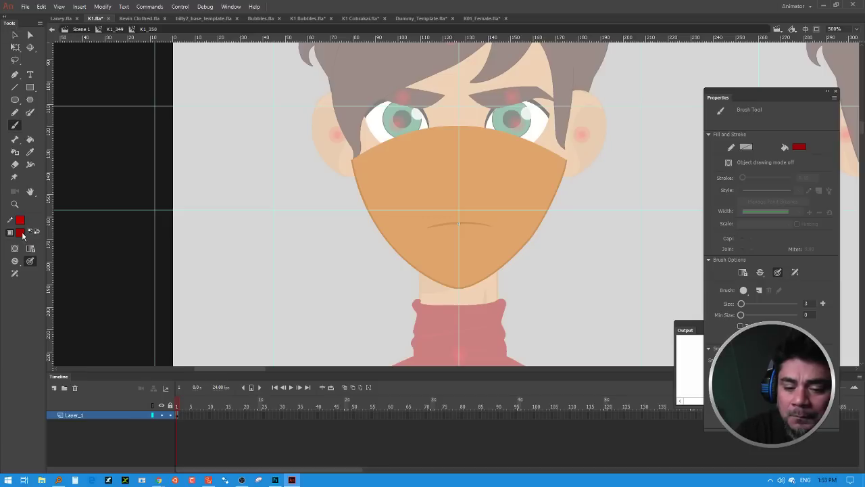
pyautogui.click(21, 232)
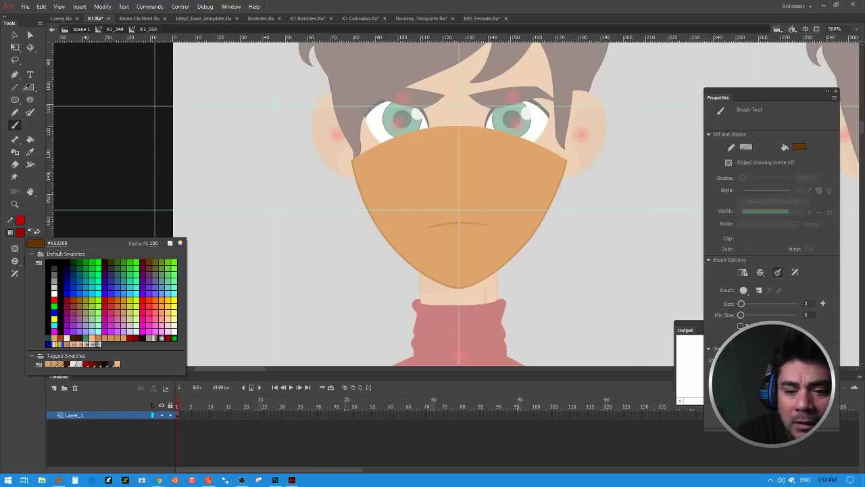
pyautogui.press('Escape')
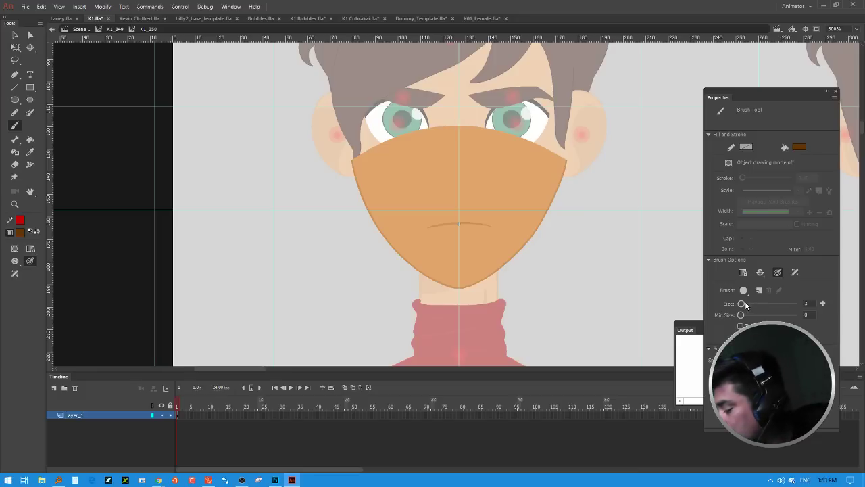
pyautogui.moveTo(745, 304); pyautogui.dragTo(744, 304)
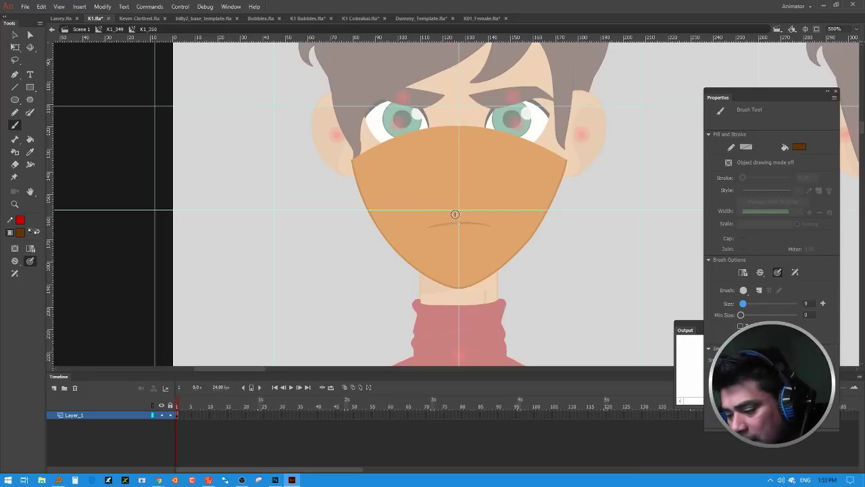
pyautogui.moveTo(456, 211); pyautogui.dragTo(414, 220)
pyautogui.hotkey('ctrl', 'z')
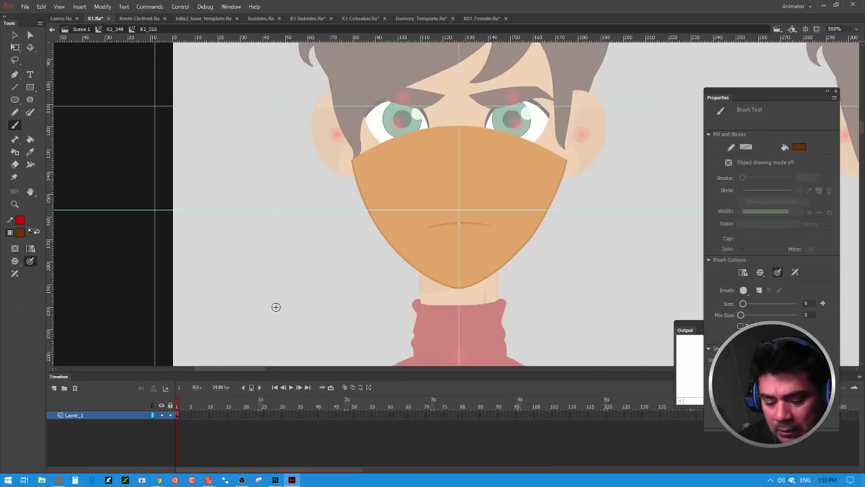
# Step: Paint a two-part moustache and a vertical chin beard stroke on a new layer in the closed-mouth symbol, and return to the mouth timeline
pyautogui.click(54, 387)
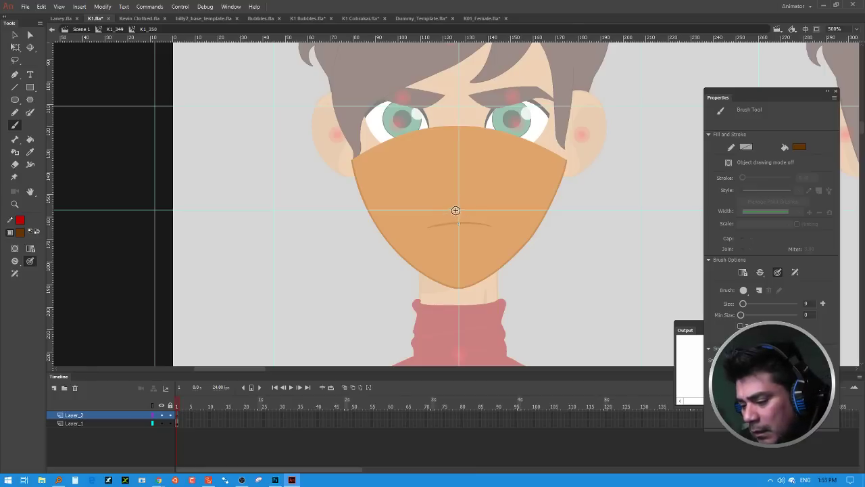
pyautogui.moveTo(457, 210)
pyautogui.mouseDown()
pyautogui.moveTo(423, 226)
pyautogui.moveTo(497, 217)
pyautogui.mouseUp()
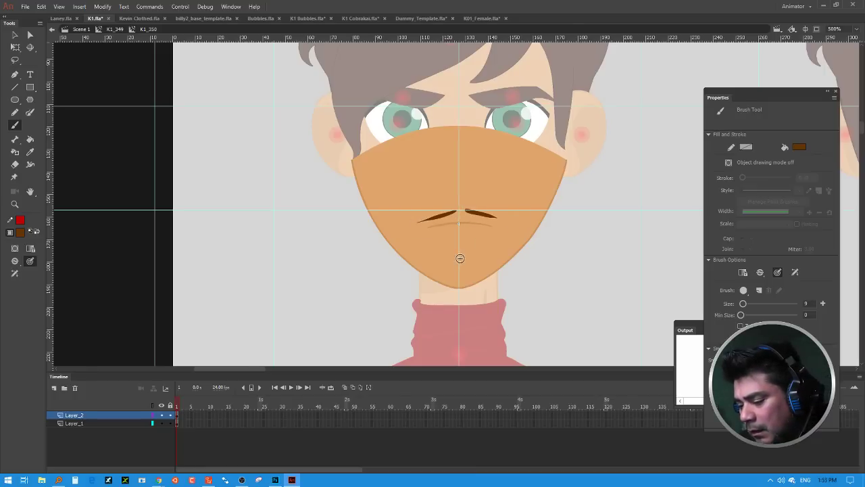
pyautogui.moveTo(459, 248); pyautogui.dragTo(458, 279)
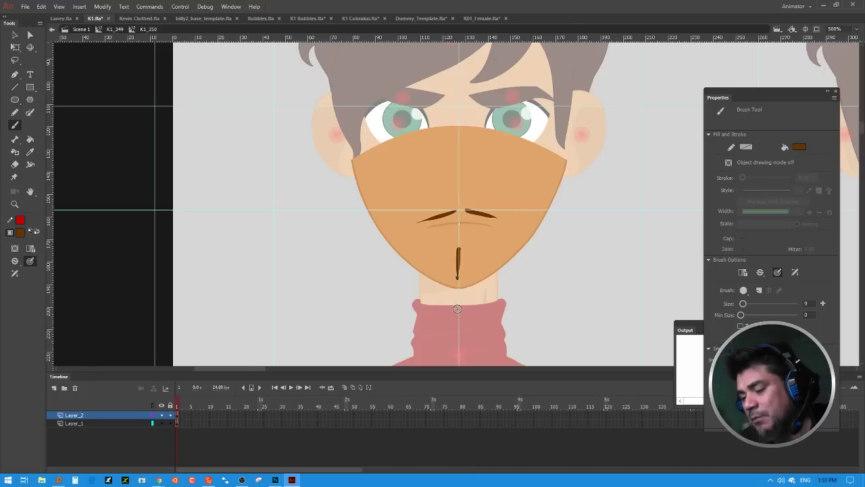
pyautogui.hotkey('ctrl', 'z')
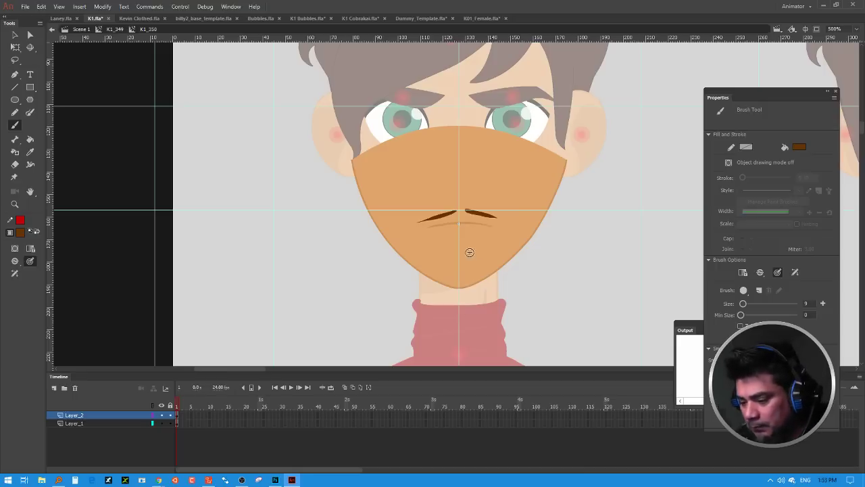
pyautogui.moveTo(460, 242); pyautogui.dragTo(462, 280)
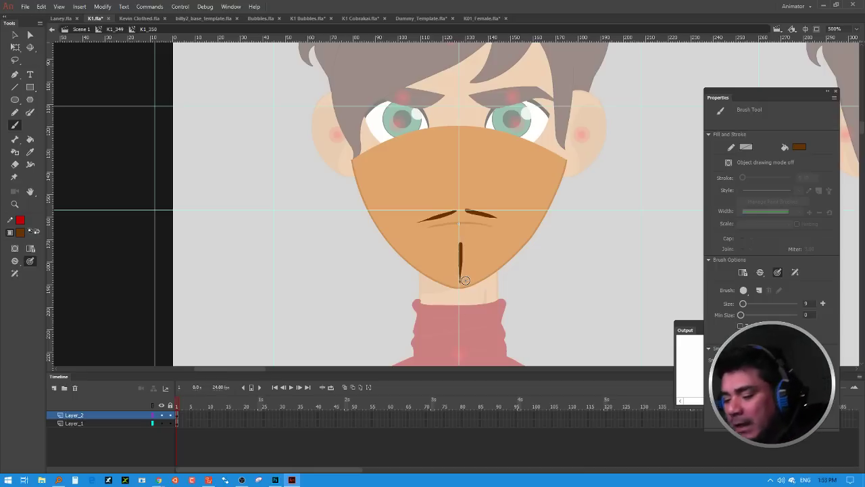
pyautogui.click(16, 35)
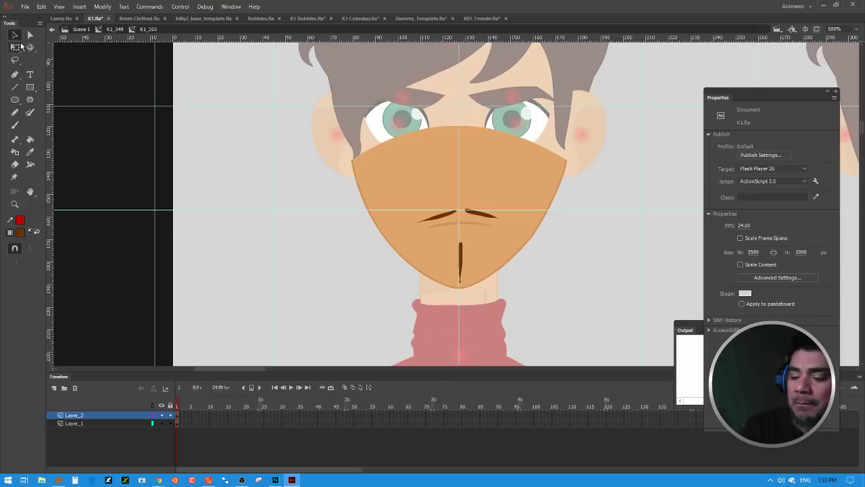
pyautogui.doubleClick(555, 237)
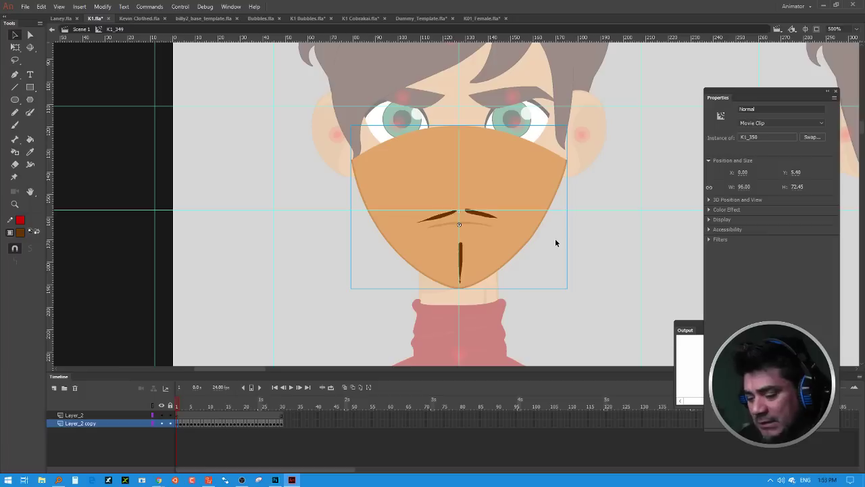
# Step: Open frame 2's open-mouth symbol, paint the moustache and chin beard on a new layer, and return to the mouth timeline
pyautogui.click(181, 424)
pyautogui.doubleClick(514, 247)
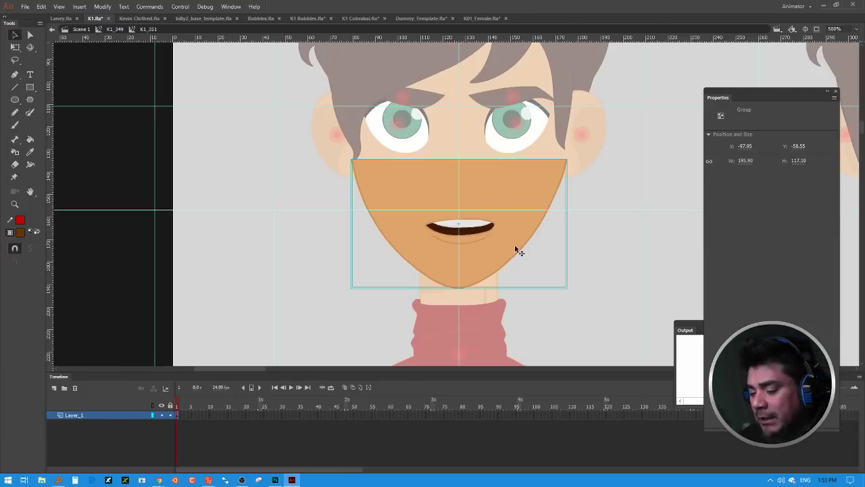
pyautogui.click(55, 388)
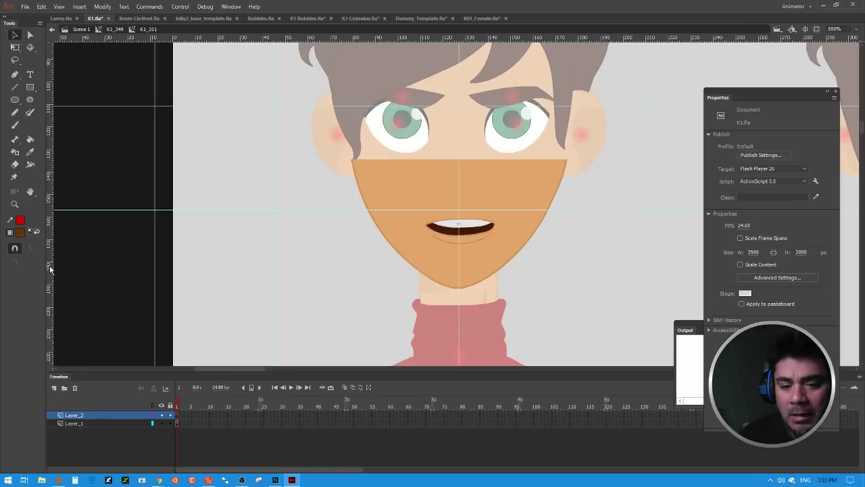
pyautogui.click(15, 125)
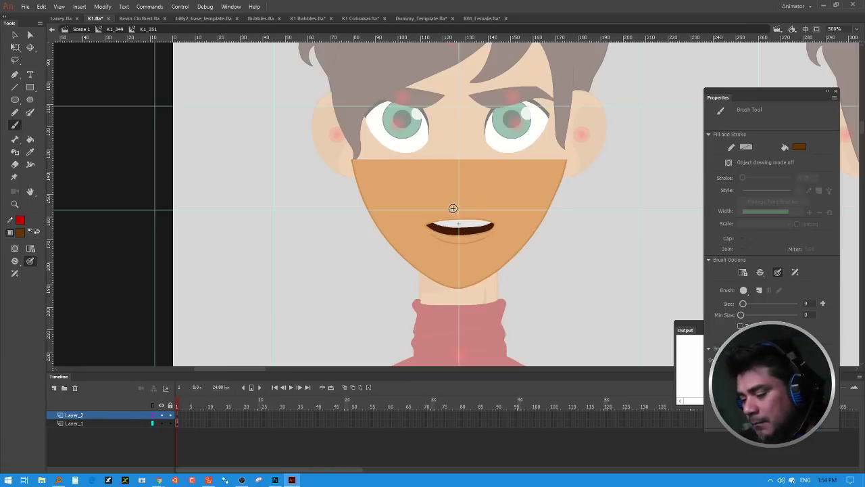
pyautogui.moveTo(457, 207)
pyautogui.mouseDown()
pyautogui.moveTo(423, 217)
pyautogui.moveTo(500, 217)
pyautogui.mouseUp()
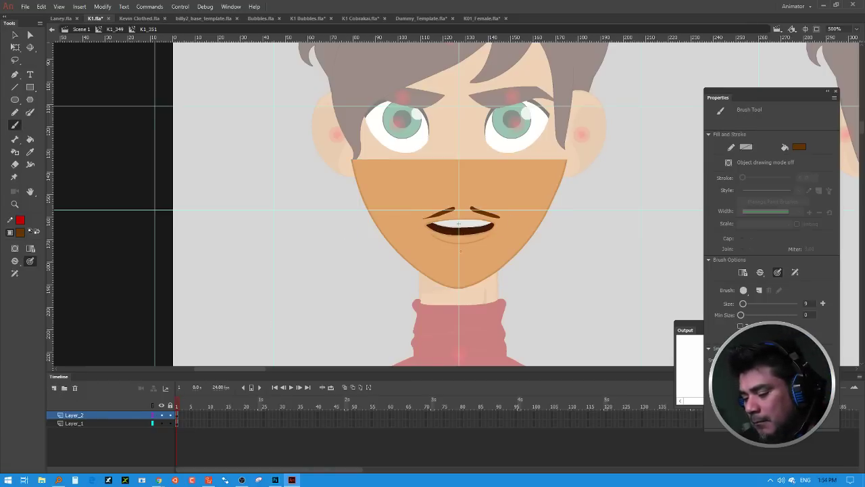
pyautogui.moveTo(460, 250); pyautogui.dragTo(461, 277)
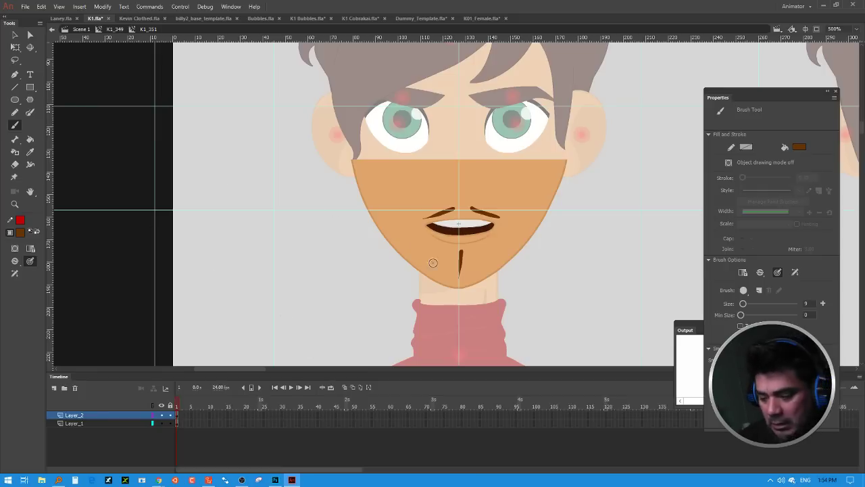
pyautogui.press('v')
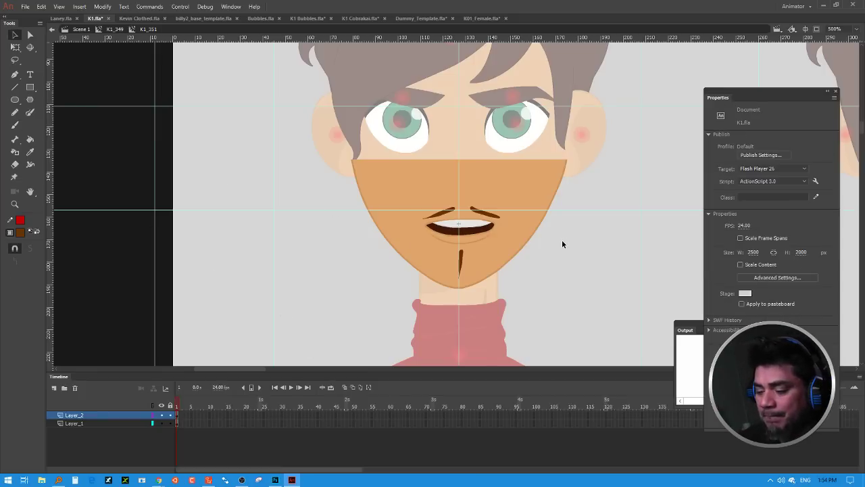
pyautogui.doubleClick(562, 242)
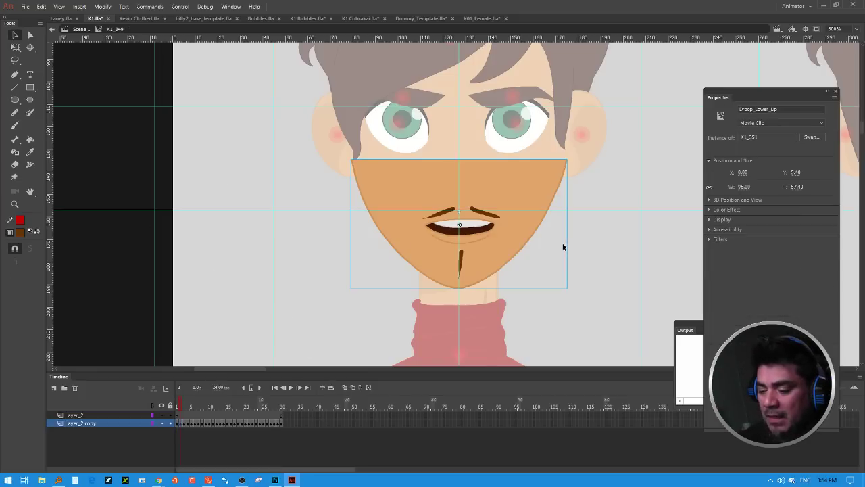
# Step: Open frame 3's smiling-mouth symbol, paint a flatter moustache and a chin beard on a new layer, and return to the mouth timeline
pyautogui.click(185, 424)
pyautogui.doubleClick(518, 233)
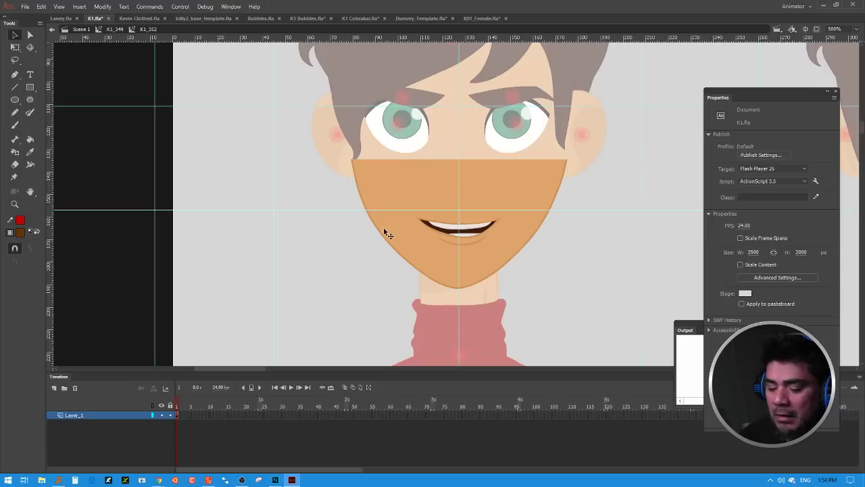
pyautogui.click(53, 387)
pyautogui.click(15, 125)
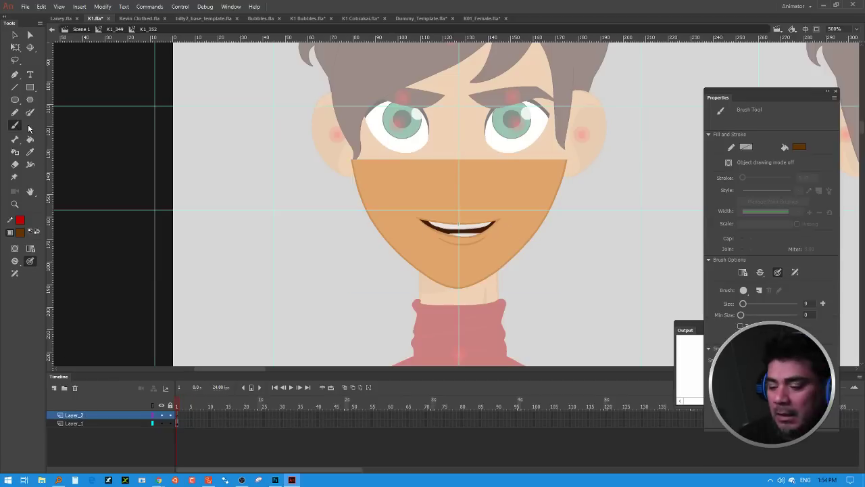
pyautogui.moveTo(423, 211); pyautogui.dragTo(509, 208)
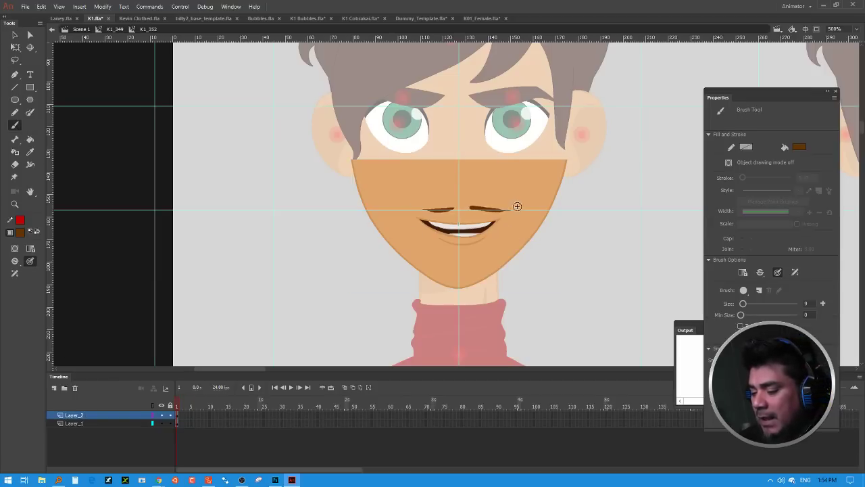
pyautogui.moveTo(462, 255); pyautogui.dragTo(457, 287)
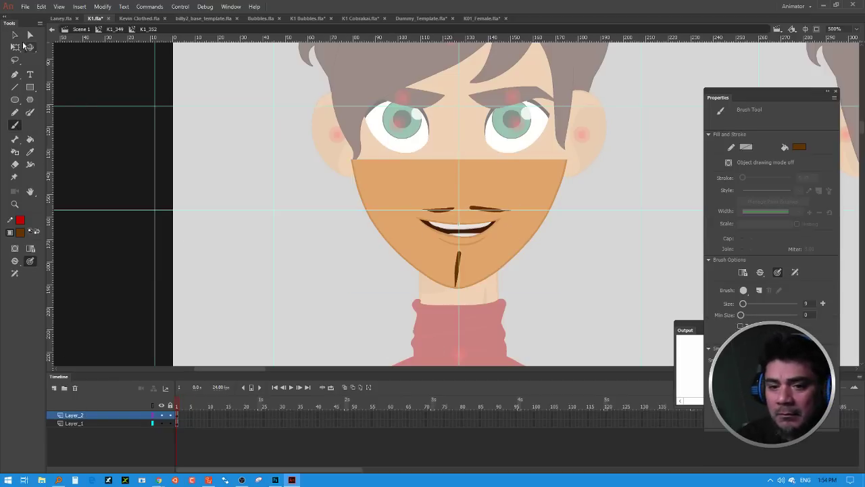
pyautogui.click(15, 35)
pyautogui.doubleClick(565, 251)
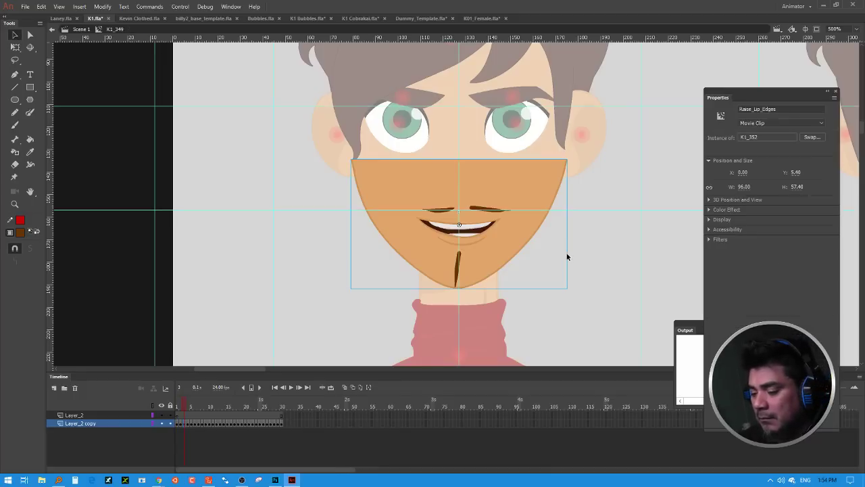
# Step: Open frame 4's lopsided-smile symbol, paint a tilted moustache and a chin beard on a new layer, and return to the mouth timeline
pyautogui.click(187, 423)
pyautogui.doubleClick(500, 257)
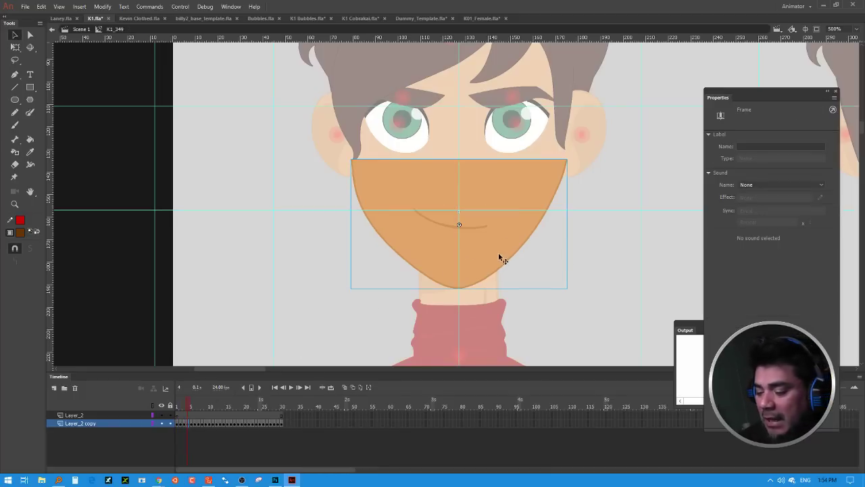
pyautogui.click(15, 125)
pyautogui.click(54, 387)
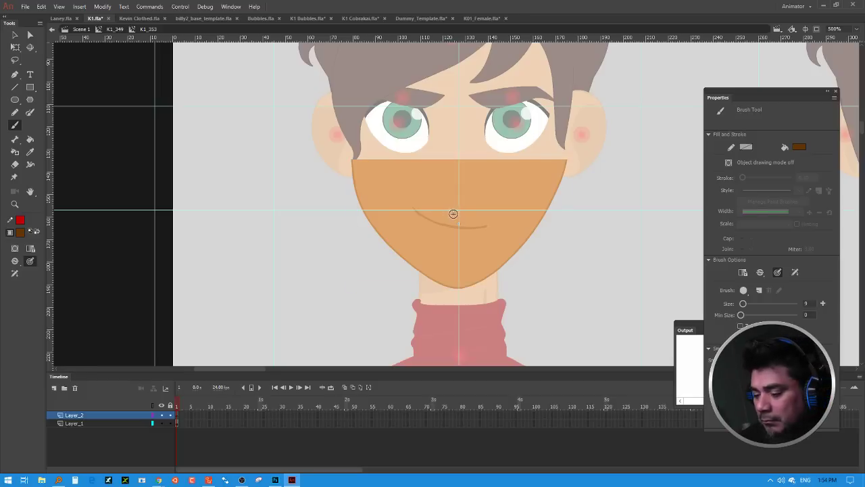
pyautogui.moveTo(426, 207); pyautogui.dragTo(498, 216)
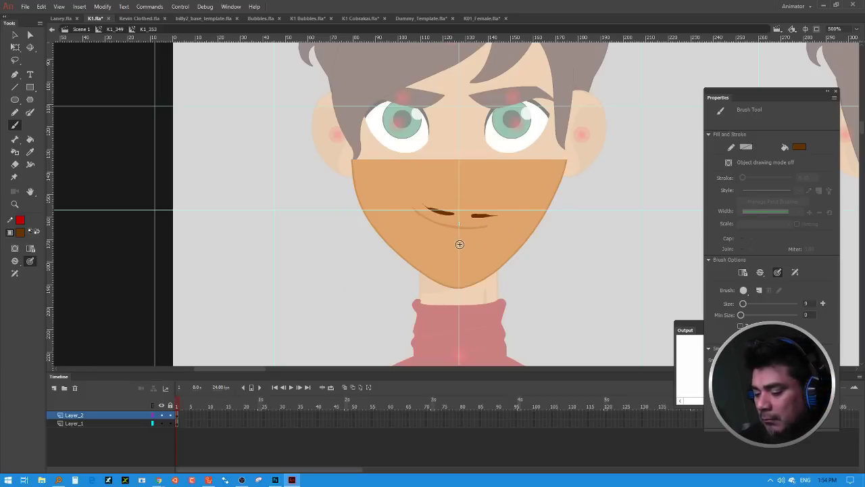
pyautogui.moveTo(459, 244); pyautogui.dragTo(458, 284)
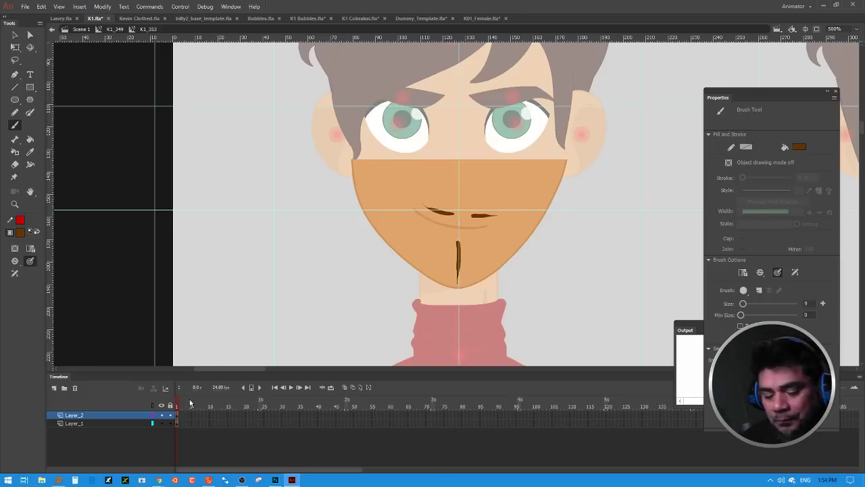
pyautogui.click(15, 34)
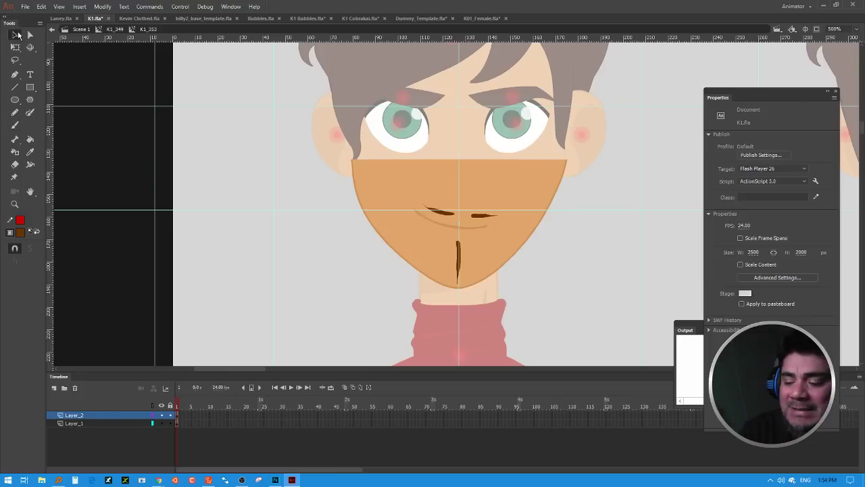
pyautogui.doubleClick(563, 250)
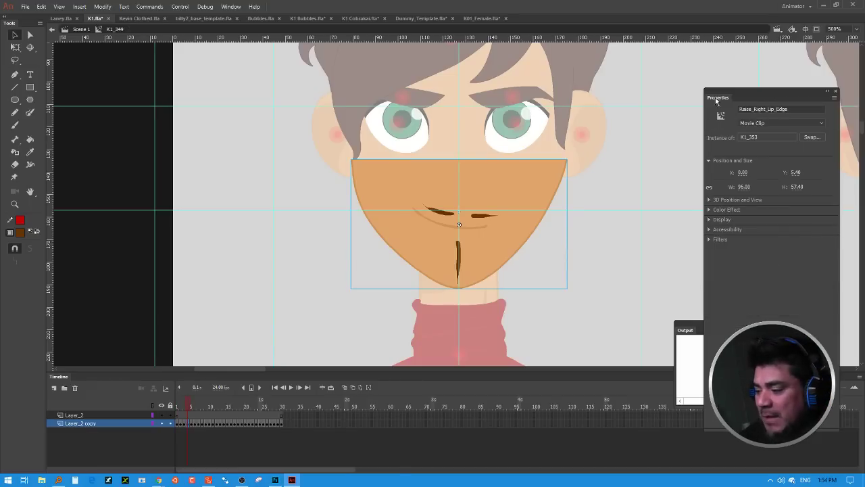
# Step: Move the instance properties closer to the face and check the instance names of the mouth shapes on frames 1 and 2
pyautogui.moveTo(716, 99); pyautogui.dragTo(631, 84)
pyautogui.click(177, 424)
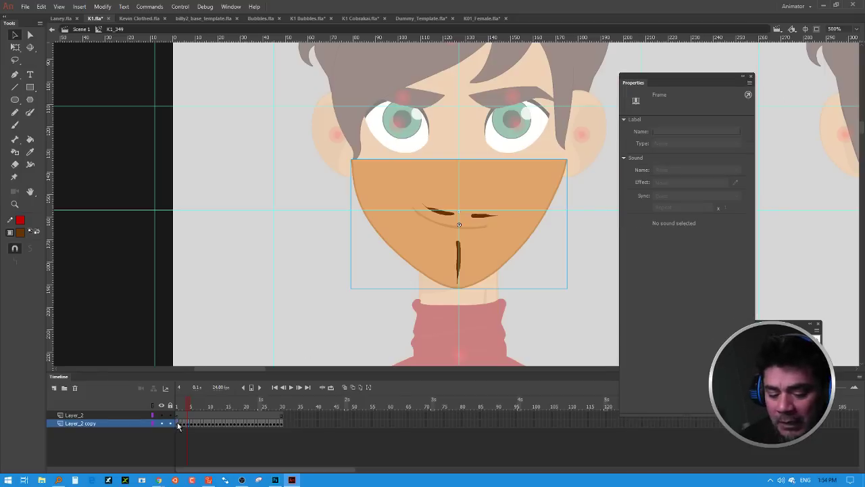
pyautogui.click(566, 218)
pyautogui.click(511, 223)
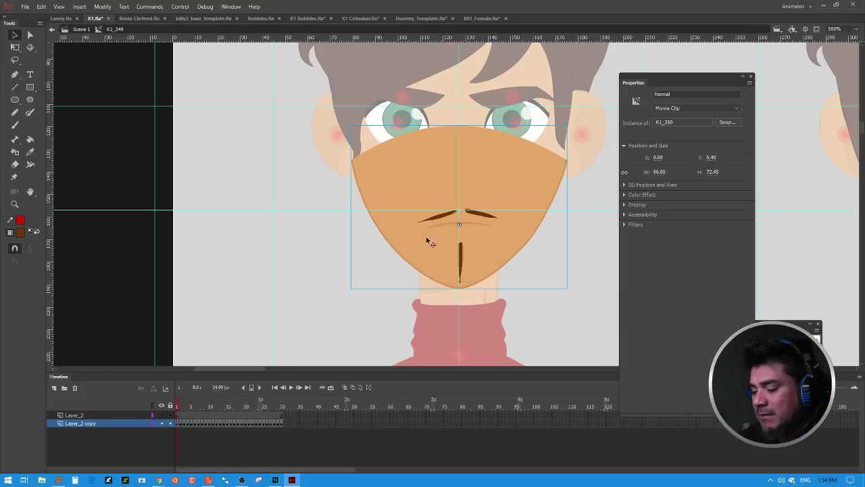
pyautogui.click(670, 93)
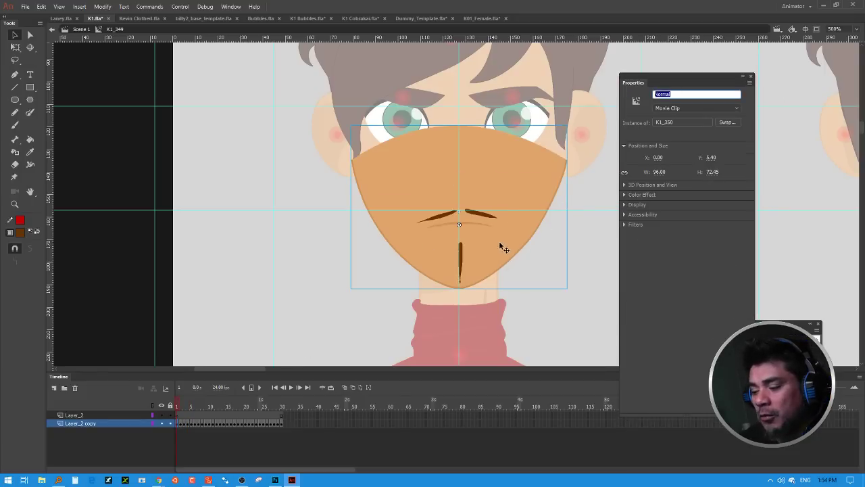
pyautogui.click(181, 424)
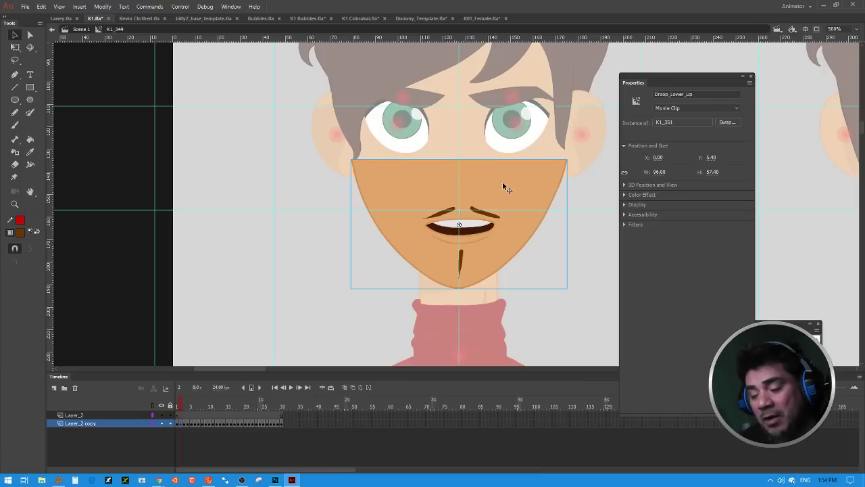
pyautogui.doubleClick(660, 94)
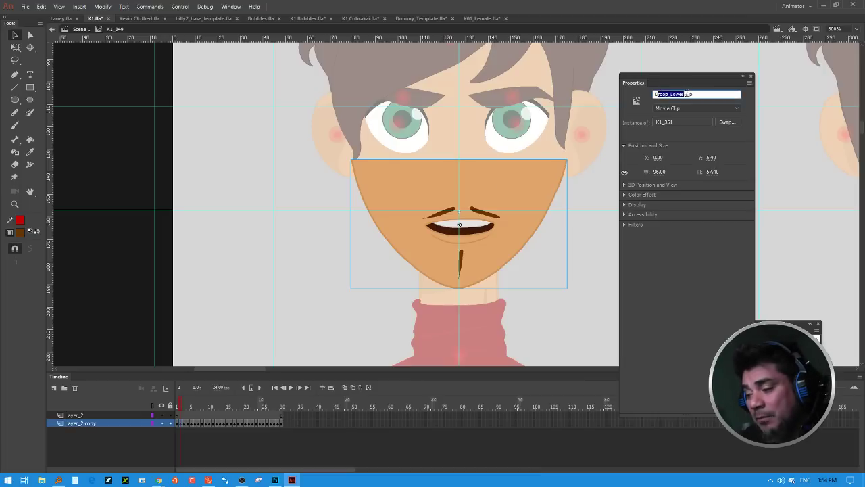
# Step: Check the instance name of the mouth shape on frame 3
pyautogui.click(185, 423)
pyautogui.click(547, 192)
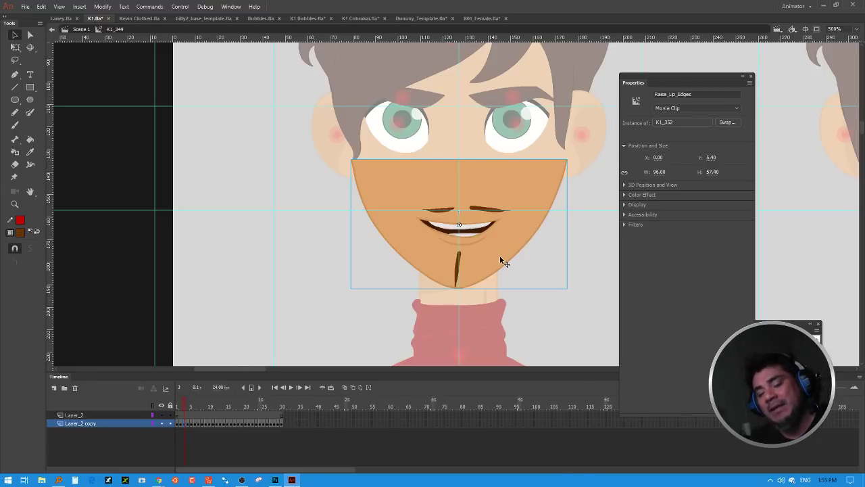
# Step: Open frame 6's closed-mouth symbol, paint a wide moustache and a chin beard on a new layer, and return to the mouth timeline
pyautogui.press('.')
pyautogui.press('.')
pyautogui.press('.')
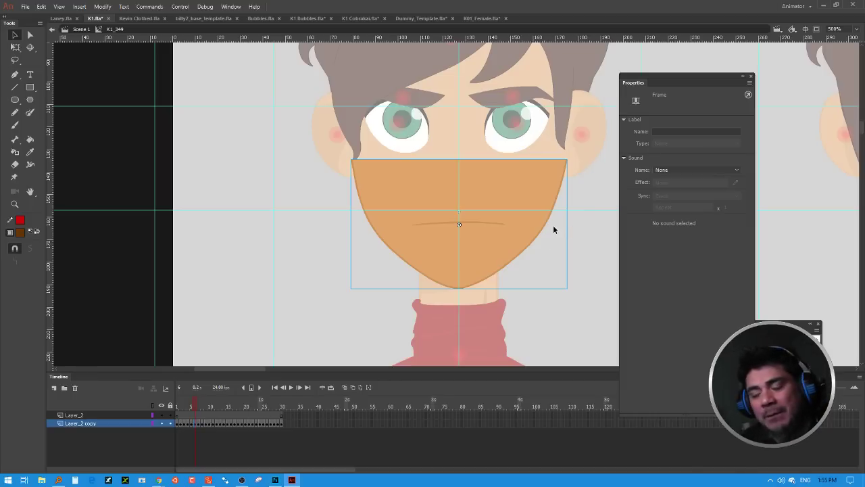
pyautogui.doubleClick(507, 233)
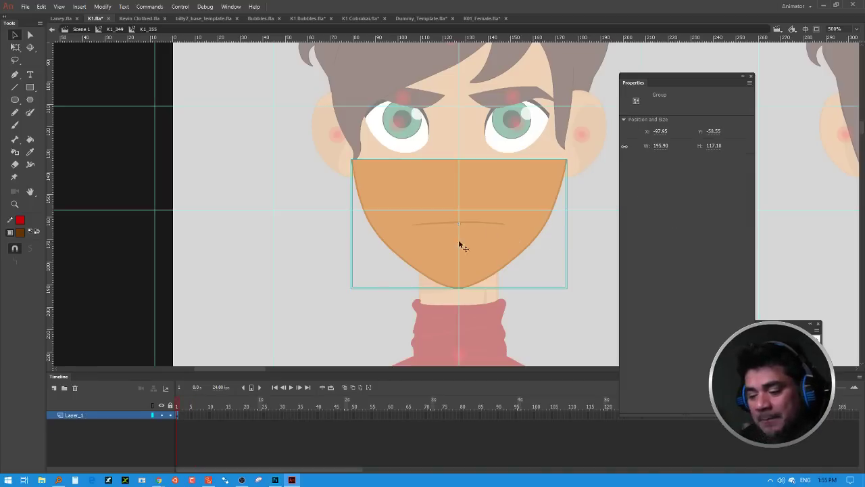
pyautogui.click(283, 248)
pyautogui.click(54, 387)
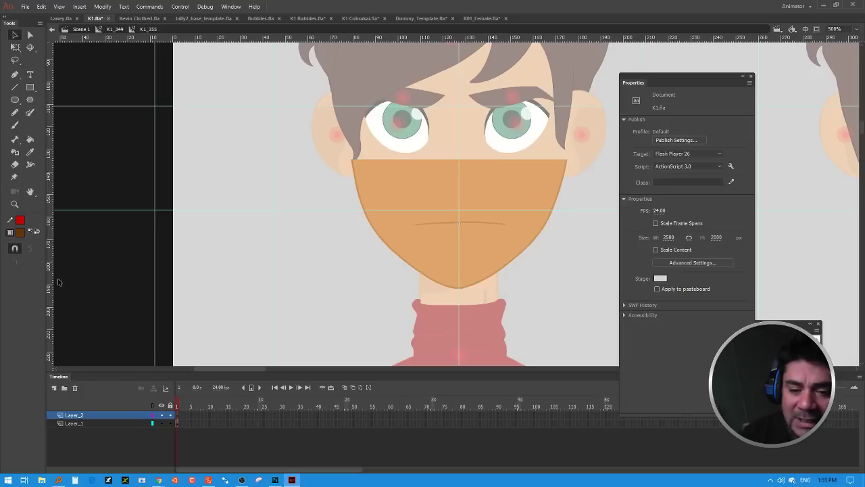
pyautogui.click(15, 126)
pyautogui.moveTo(469, 213)
pyautogui.mouseDown()
pyautogui.moveTo(520, 214)
pyautogui.moveTo(410, 215)
pyautogui.mouseUp()
pyautogui.moveTo(458, 236); pyautogui.dragTo(459, 281)
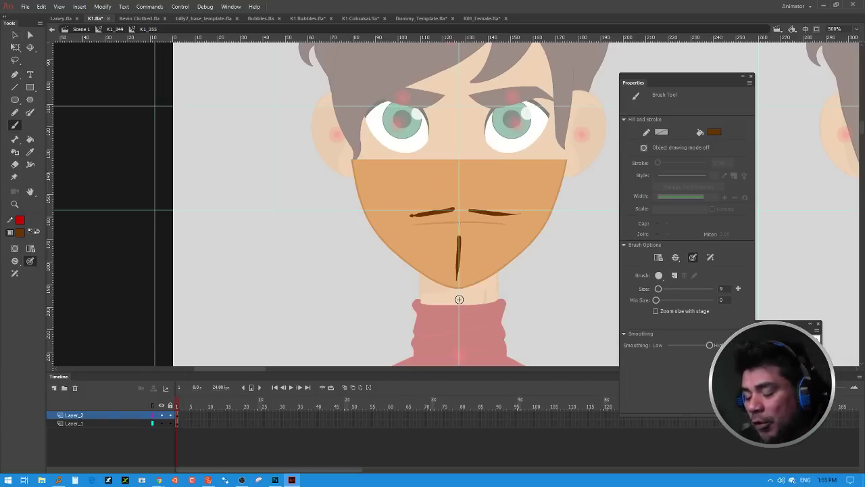
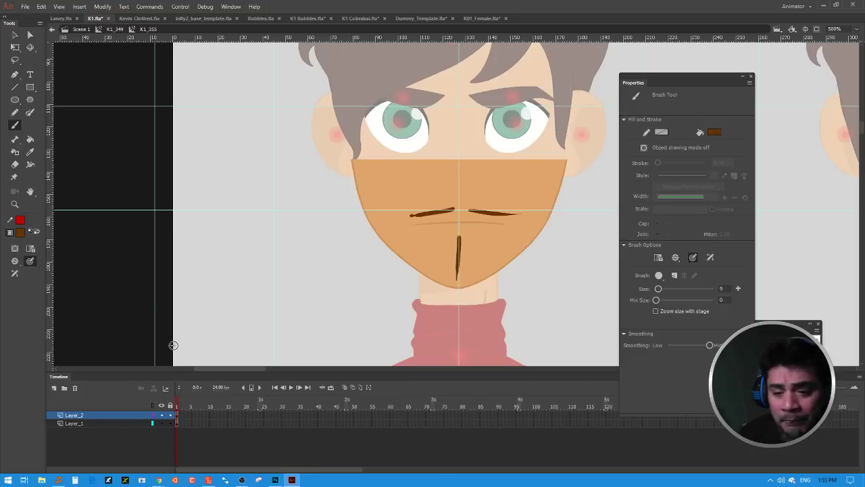
pyautogui.press('v')
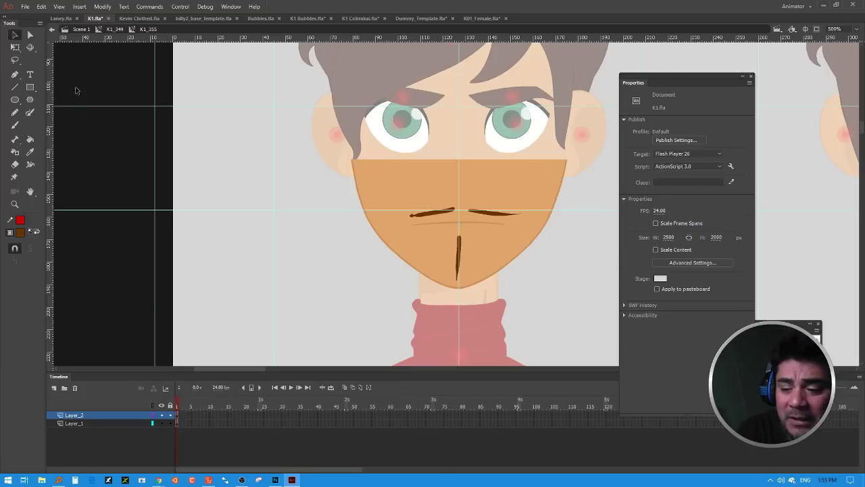
pyautogui.doubleClick(558, 257)
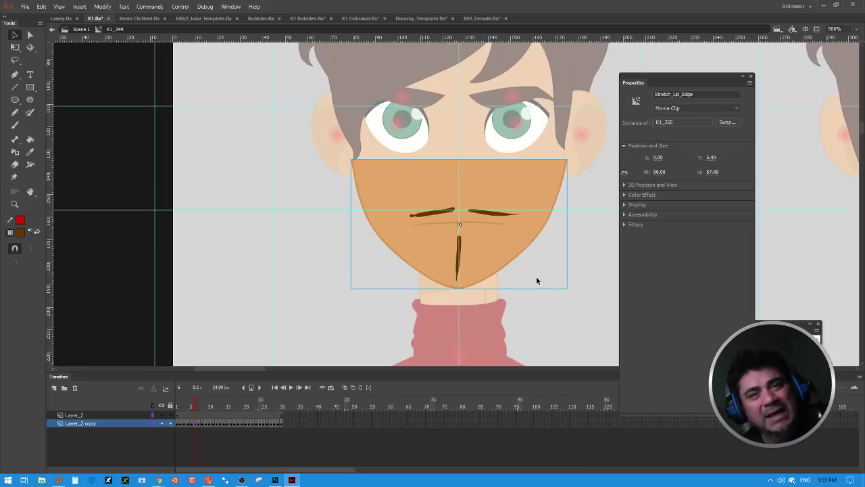
# Step: Undo the moustache and beard painting in all the mouth symbols, including their added layers, and return to frame 1 of the mouth timeline
pyautogui.press(',')
pyautogui.press(',')
pyautogui.press(',')
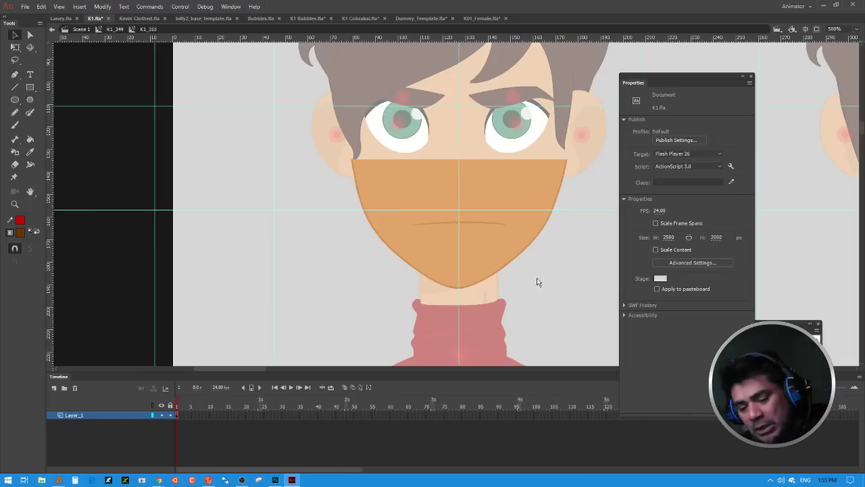
pyautogui.press(',')
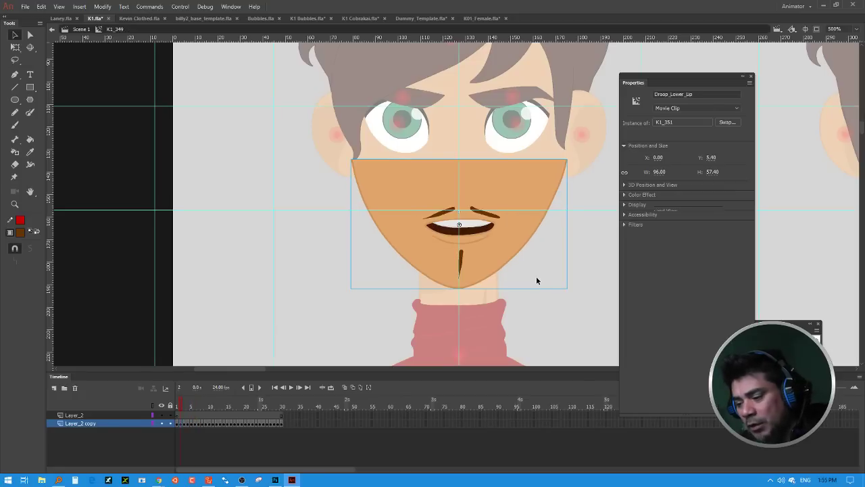
pyautogui.doubleClick(536, 276)
pyautogui.doubleClick(537, 278)
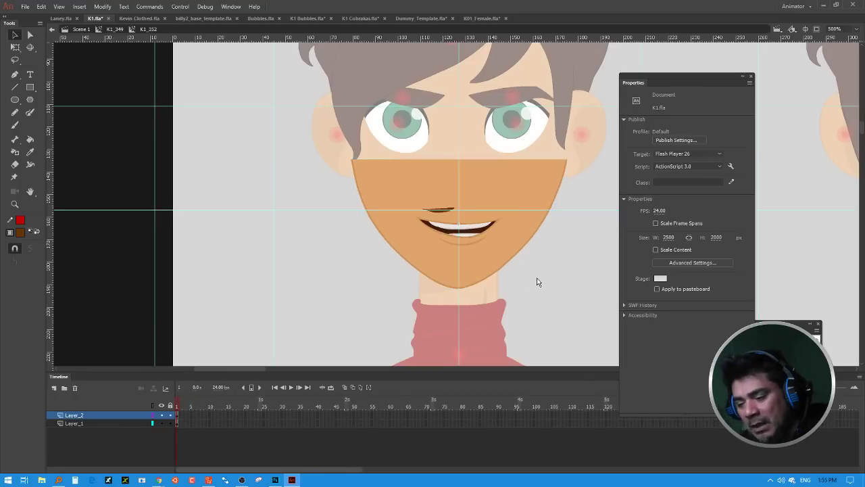
pyautogui.click(538, 279)
pyautogui.doubleClick(537, 282)
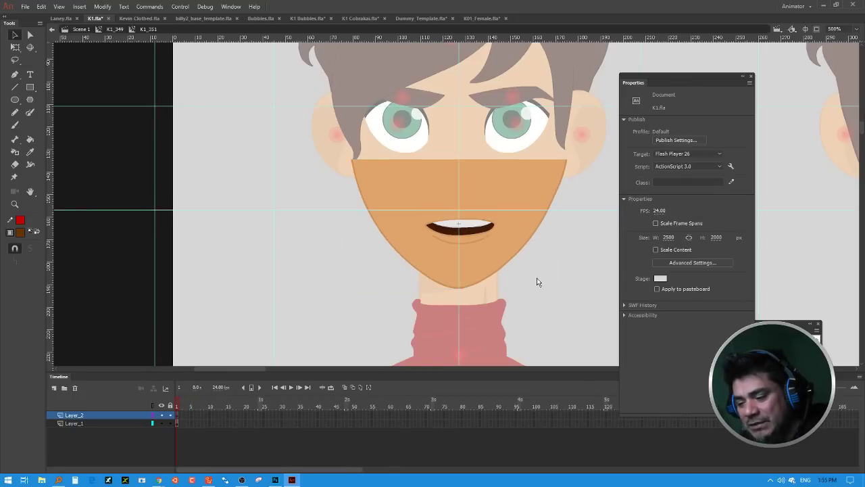
pyautogui.click(537, 282)
pyautogui.doubleClick(537, 282)
pyautogui.doubleClick(537, 282)
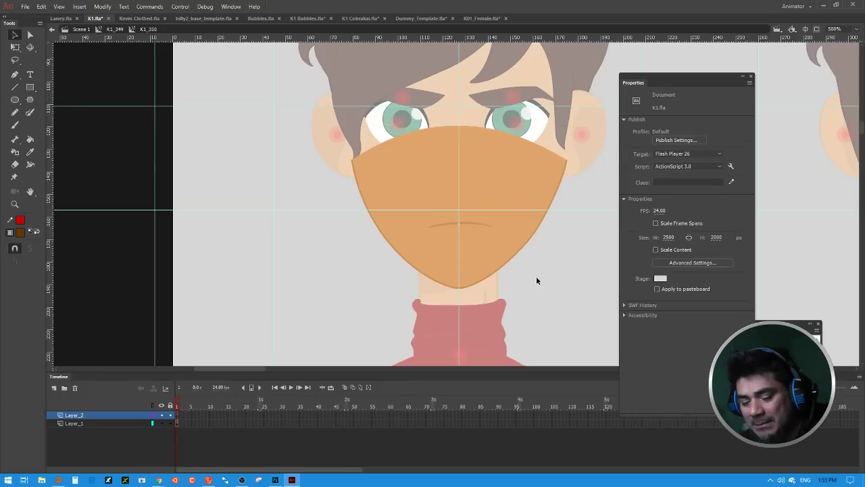
pyautogui.hotkey('ctrl', 'z')
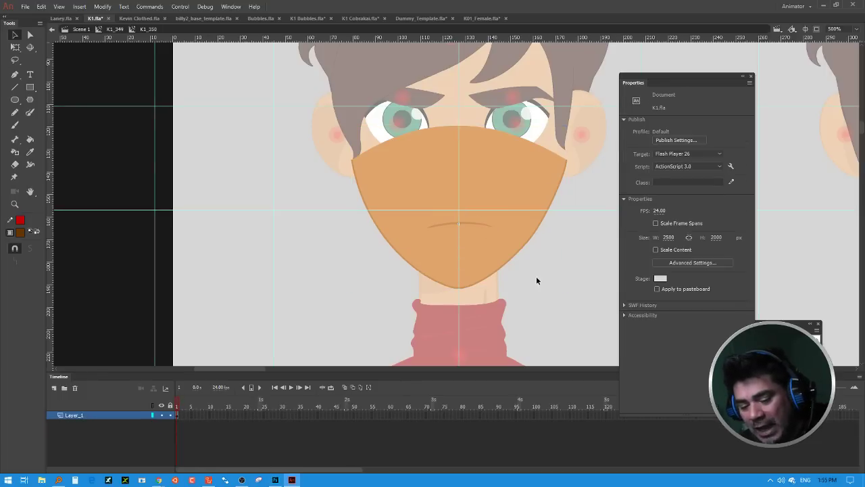
pyautogui.doubleClick(537, 280)
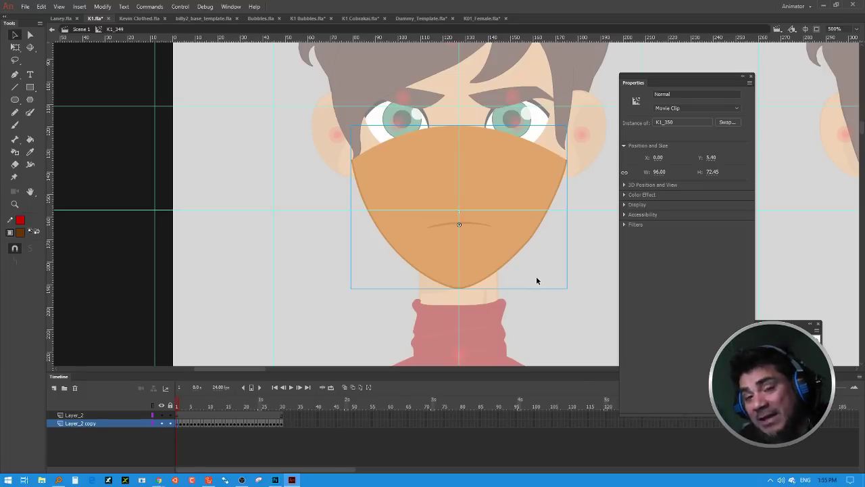
# Step: Break apart the mouth instances on all 30 frames into raw shapes using multi-frame editing, and turn that mode off
pyautogui.click(361, 388)
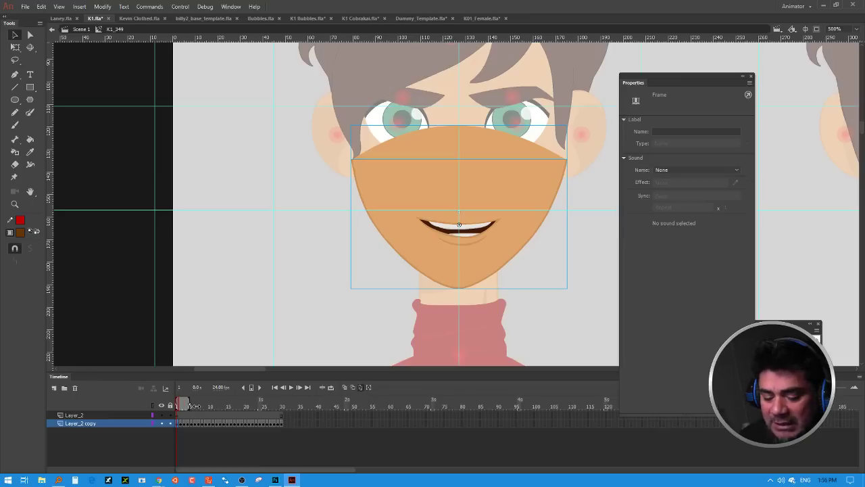
pyautogui.moveTo(194, 406); pyautogui.dragTo(282, 406)
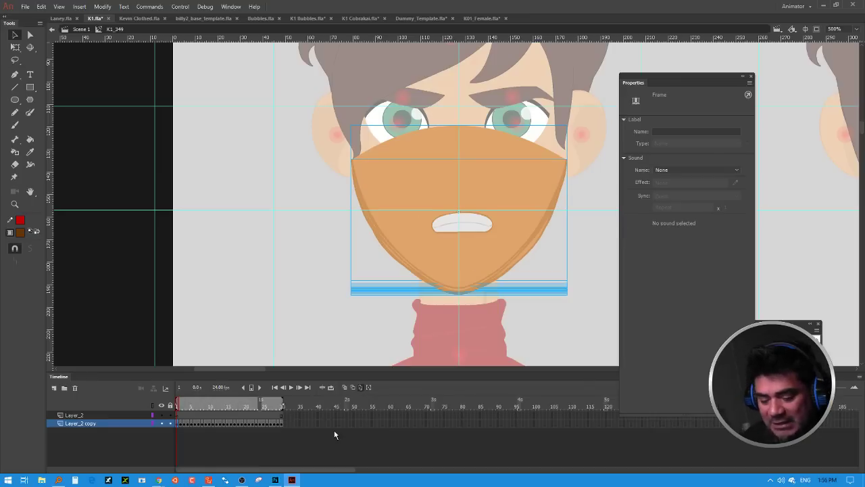
pyautogui.hotkey('ctrl', 'a')
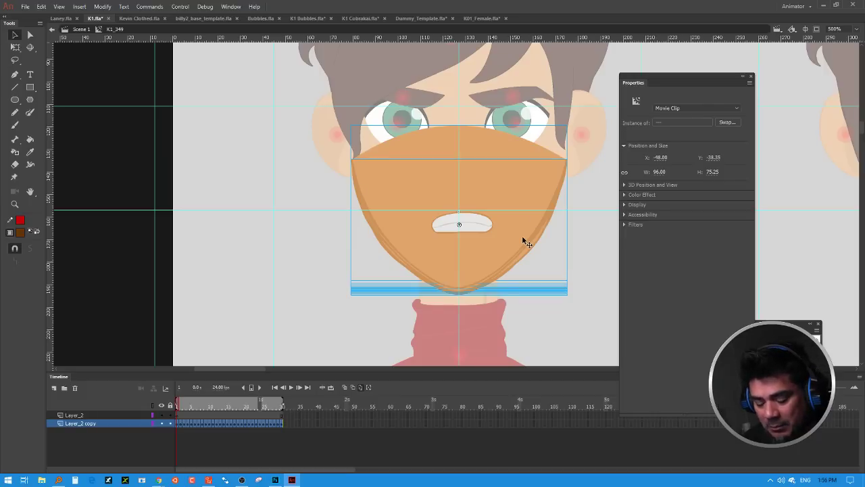
pyautogui.hotkey('ctrl', 'b')
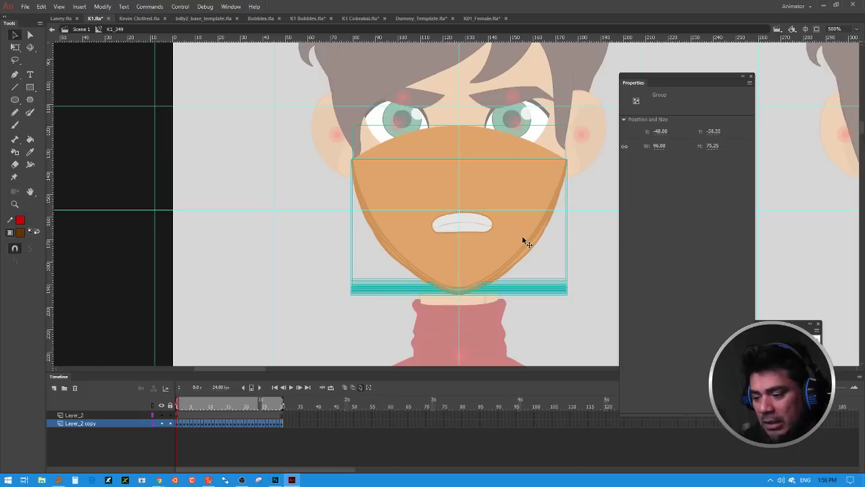
pyautogui.hotkey('ctrl', 'b')
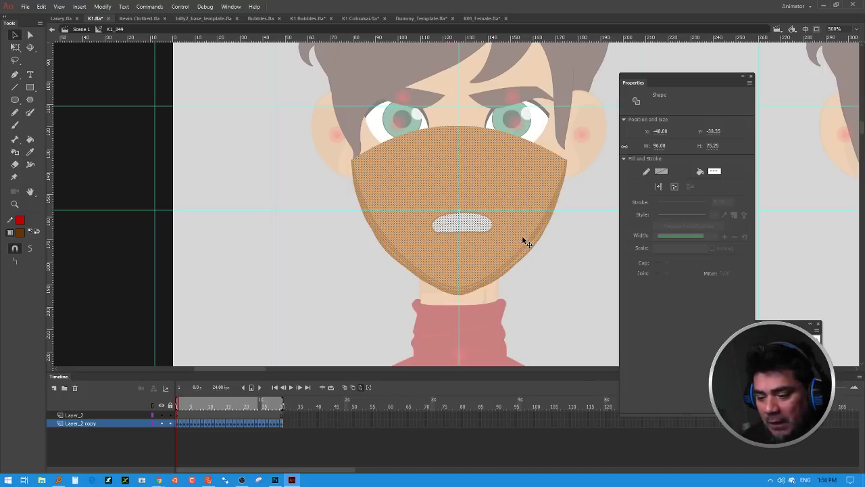
pyautogui.click(359, 314)
pyautogui.click(361, 388)
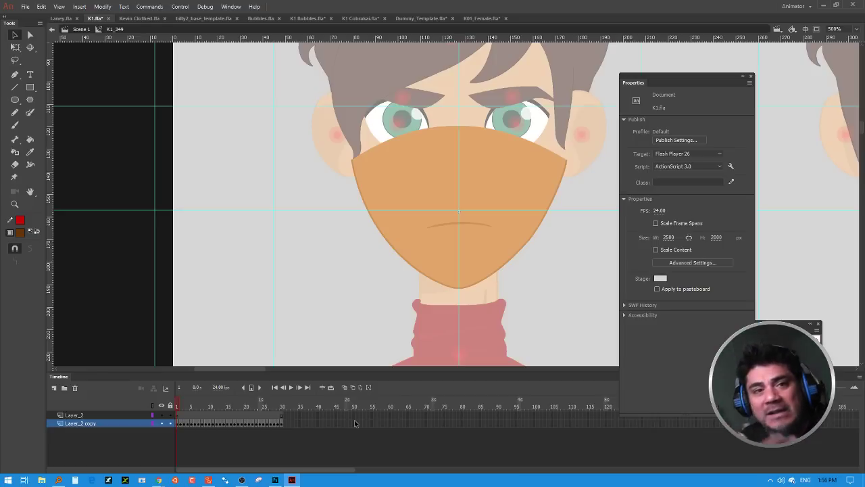
# Step: Check the object type of the broken-apart mouth on frame 1 of Layer_2 copy
pyautogui.click(178, 424)
pyautogui.click(495, 191)
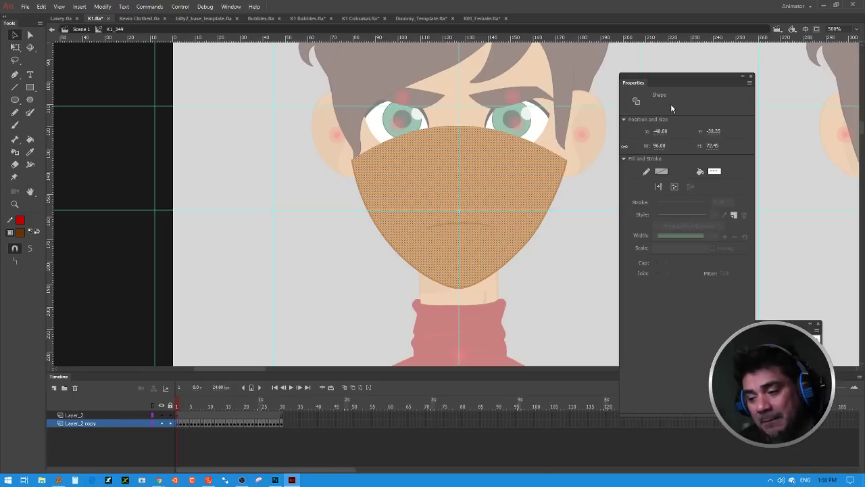
pyautogui.click(550, 252)
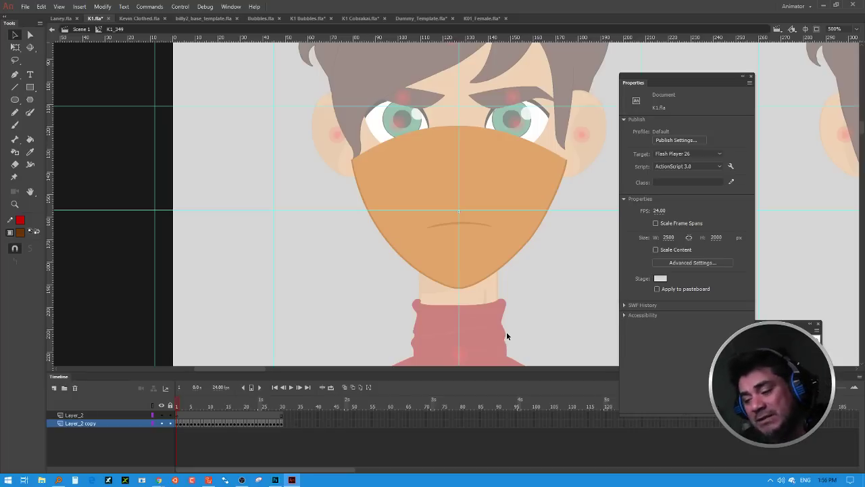
# Step: Paint a two-part moustache and a vertical chin beard over the mouth on Layer_2 with the size 9 brush
pyautogui.click(177, 416)
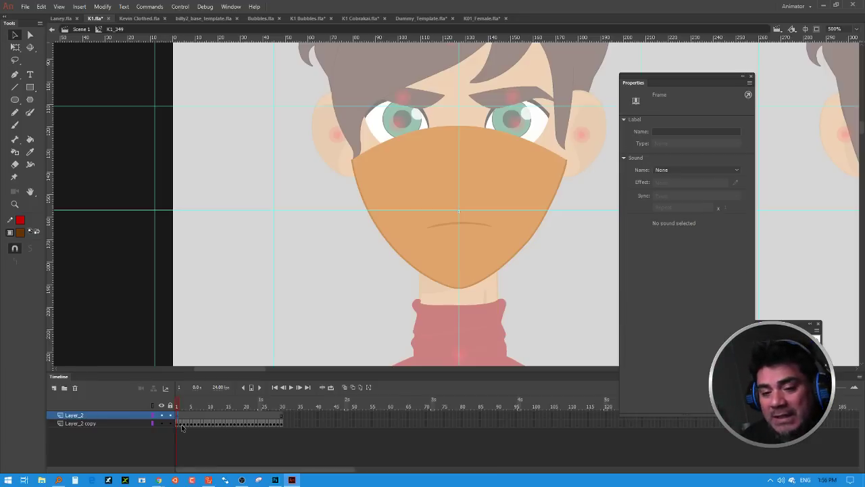
pyautogui.click(15, 125)
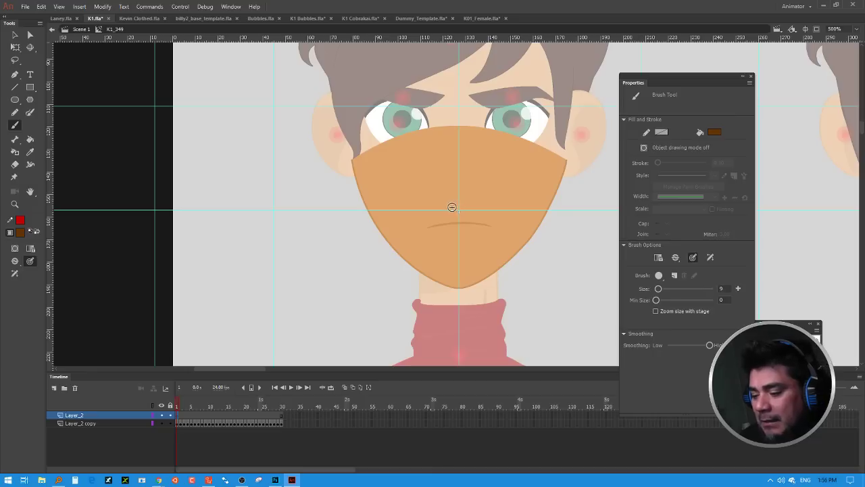
pyautogui.moveTo(456, 204)
pyautogui.mouseDown()
pyautogui.moveTo(423, 205)
pyautogui.moveTo(503, 210)
pyautogui.mouseUp()
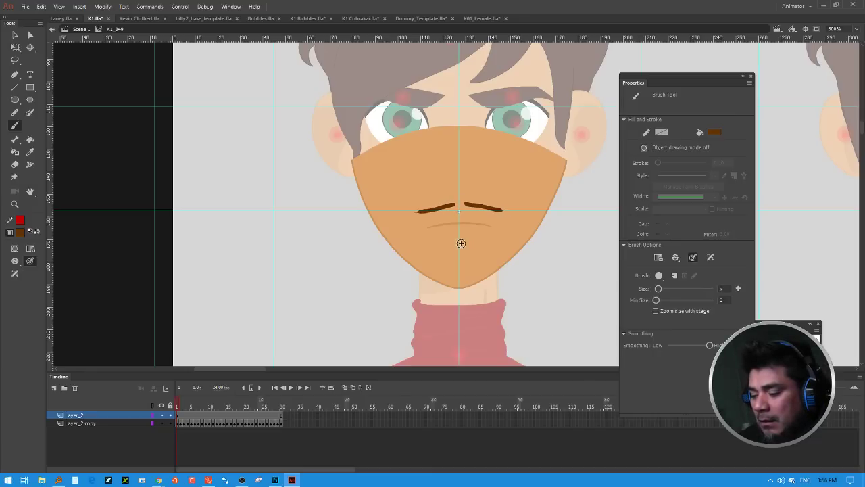
pyautogui.moveTo(460, 242); pyautogui.dragTo(460, 276)
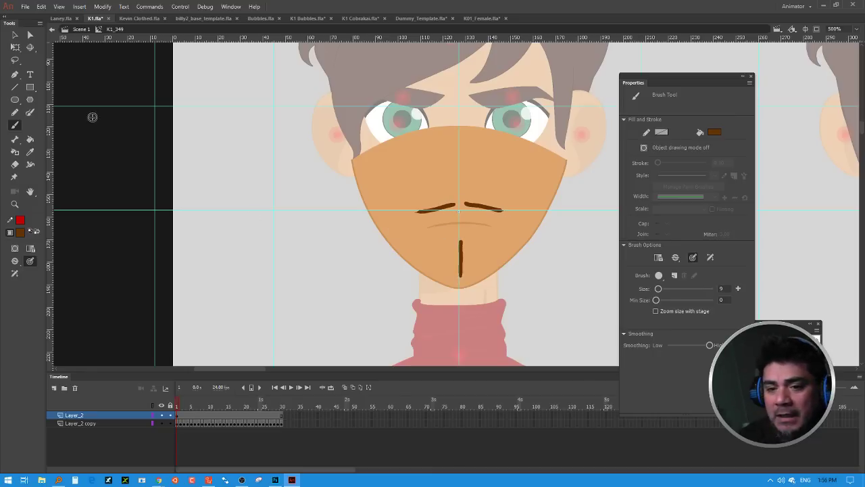
# Step: Group both moustache strokes and the chin beard stroke on Layer_2
pyautogui.click(15, 35)
pyautogui.click(450, 209)
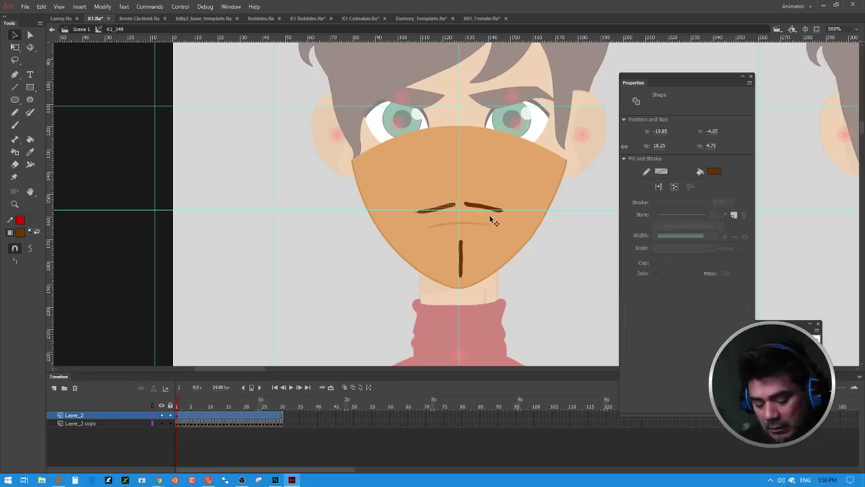
pyautogui.keyDown('shift'); pyautogui.click(487, 209); pyautogui.keyUp('shift')
pyautogui.keyDown('shift'); pyautogui.click(461, 257); pyautogui.keyUp('shift')
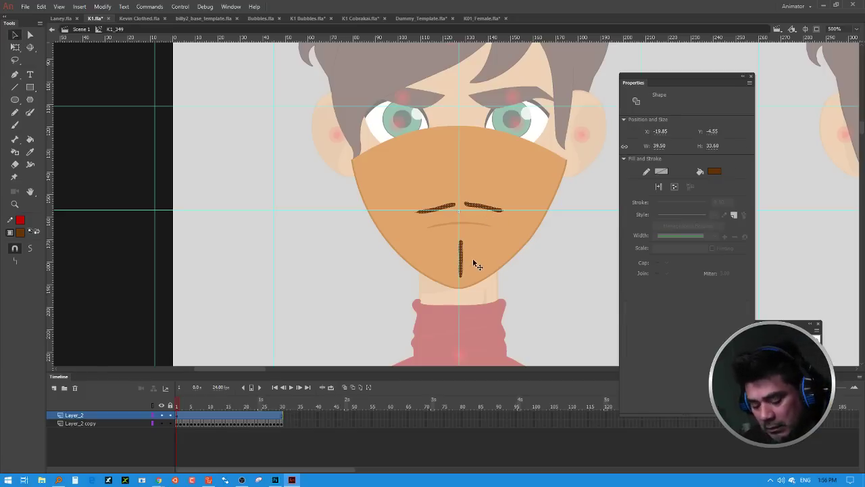
pyautogui.hotkey('ctrl', 'g')
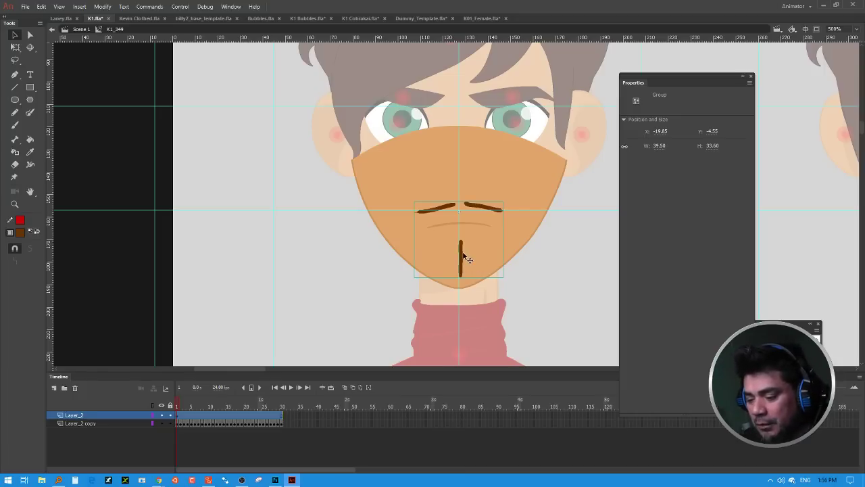
# Step: Smooth the moustache and chin beard strokes inside the group on Layer_2, and leave the group
pyautogui.doubleClick(464, 256)
pyautogui.hotkey('ctrl', 'a')
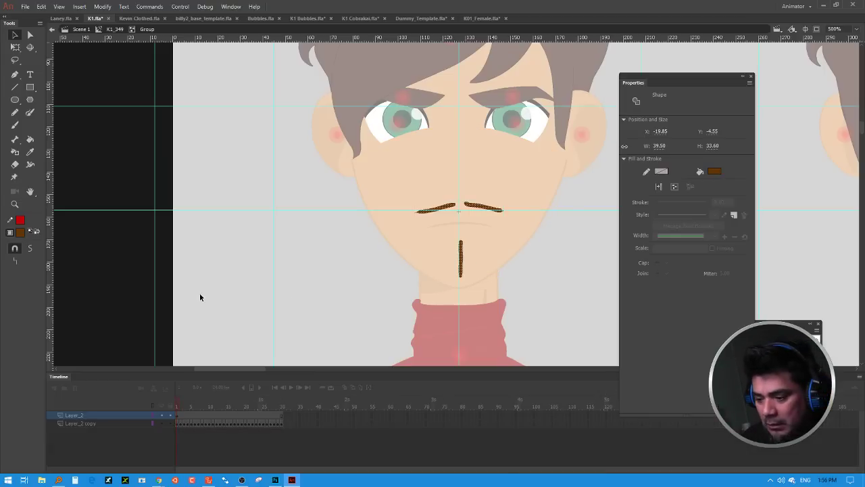
pyautogui.click(30, 249)
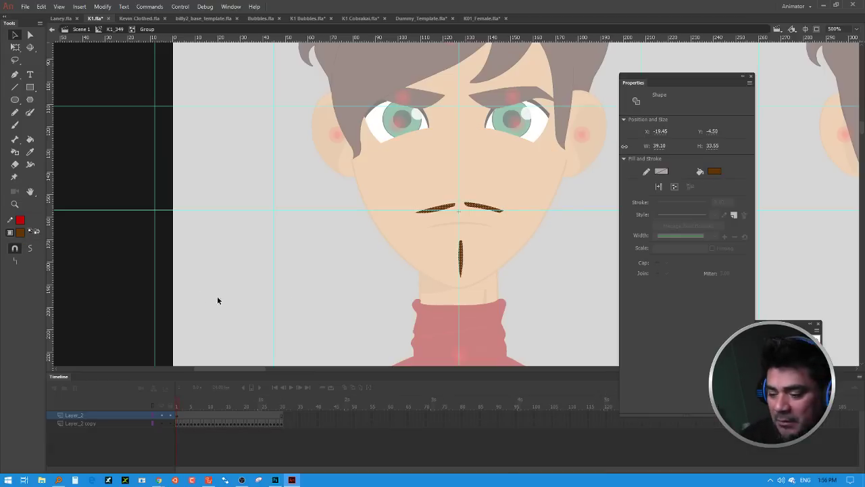
pyautogui.click(547, 252)
pyautogui.doubleClick(547, 253)
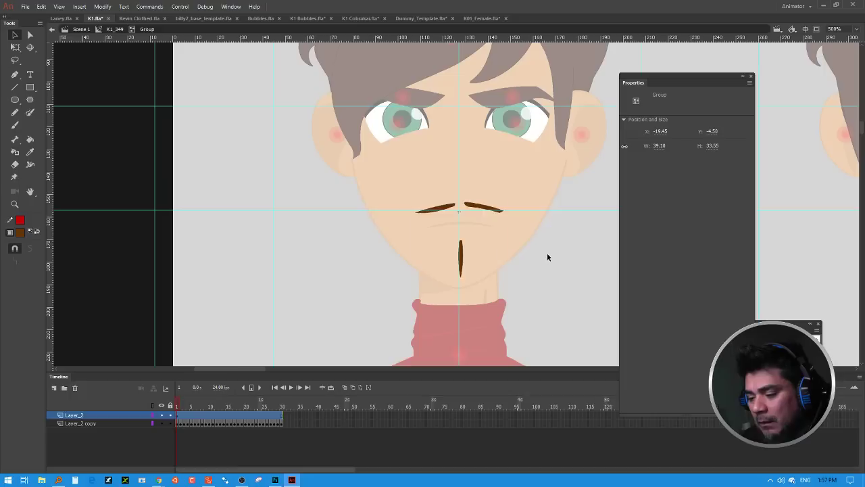
pyautogui.click(544, 263)
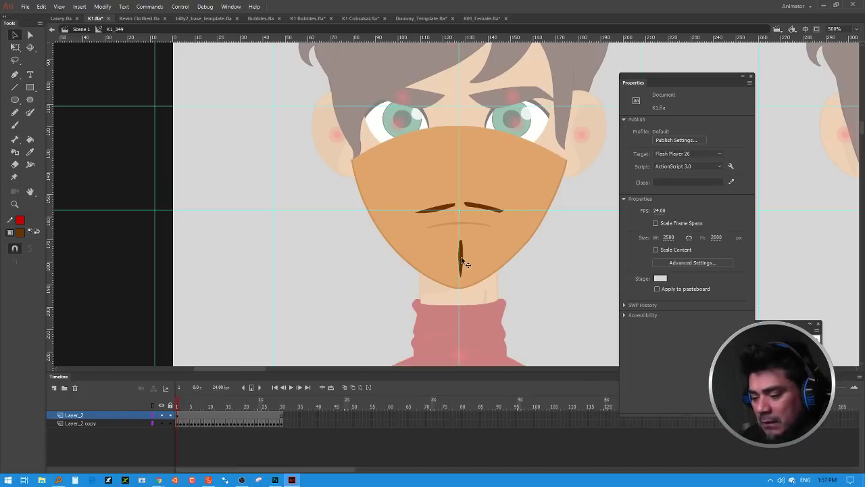
# Step: Nudge the facial hair group slightly left and break it apart into raw shapes on Layer_2
pyautogui.click(463, 258)
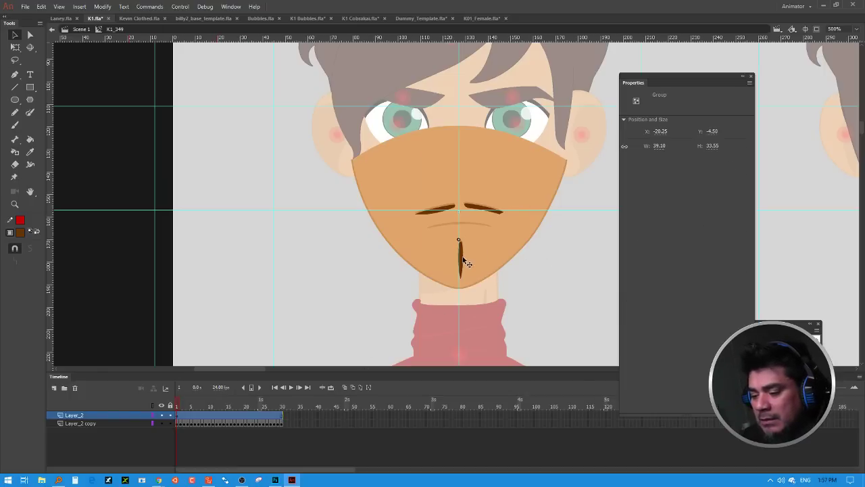
pyautogui.moveTo(189, 407)
pyautogui.mouseDown()
pyautogui.moveTo(289, 405)
pyautogui.moveTo(161, 412)
pyautogui.moveTo(296, 406)
pyautogui.moveTo(160, 417)
pyautogui.mouseUp()
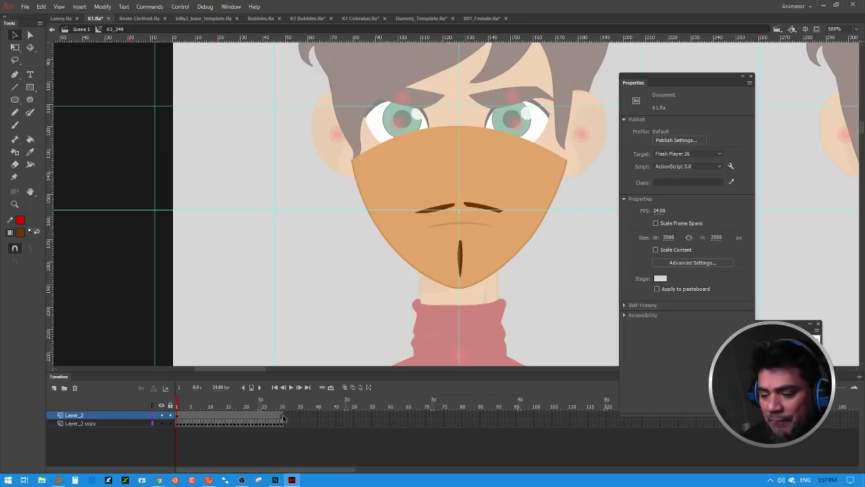
pyautogui.moveTo(283, 417); pyautogui.dragTo(183, 419)
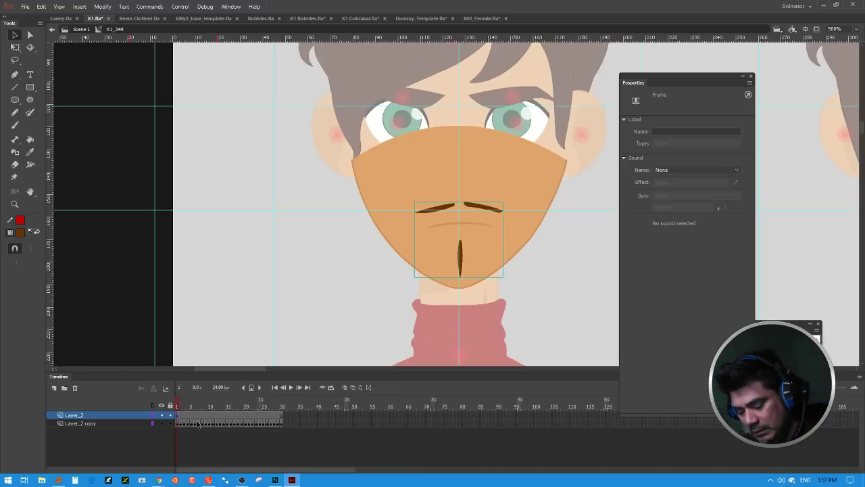
pyautogui.hotkey('ctrl', 'b')
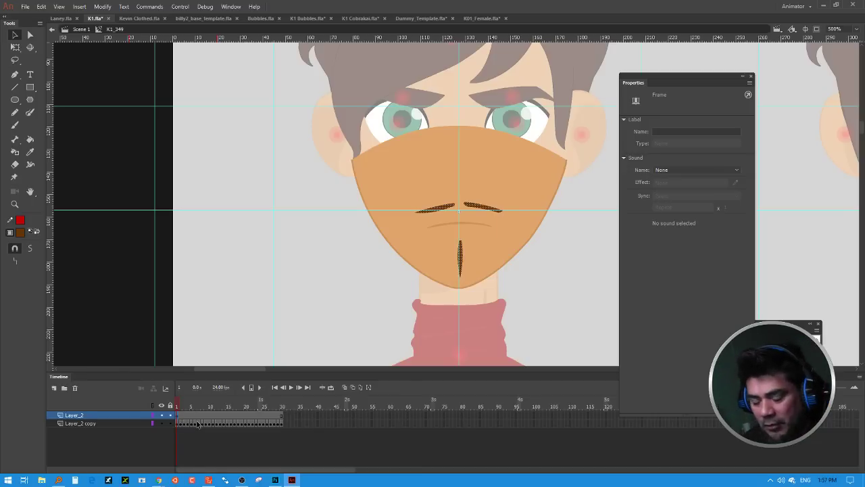
# Step: Convert the Layer_2 frames up to frame 30 into keyframes that all hold the facial hair shapes
pyautogui.moveTo(284, 417); pyautogui.dragTo(183, 421)
pyautogui.click(183, 420)
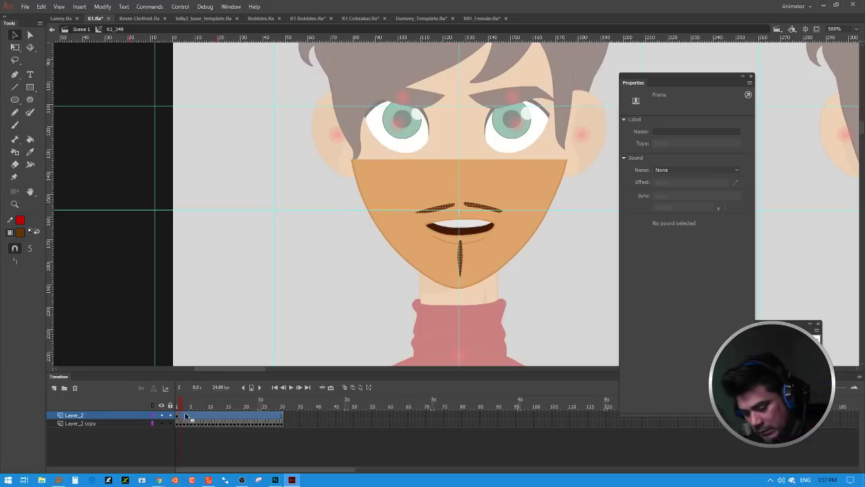
pyautogui.doubleClick(186, 416)
pyautogui.click(541, 264)
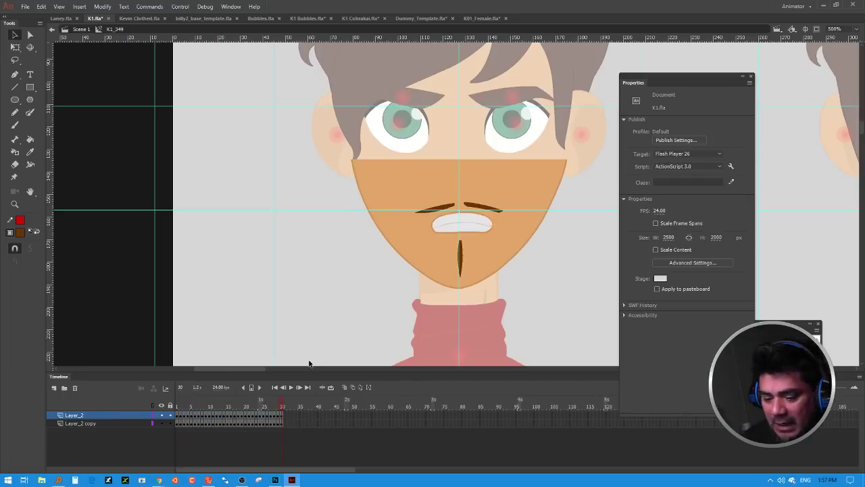
# Step: Review the moustache and chin beard against the mouth shapes on frames 1 to 4 of Layer_2
pyautogui.click(185, 419)
pyautogui.click(187, 417)
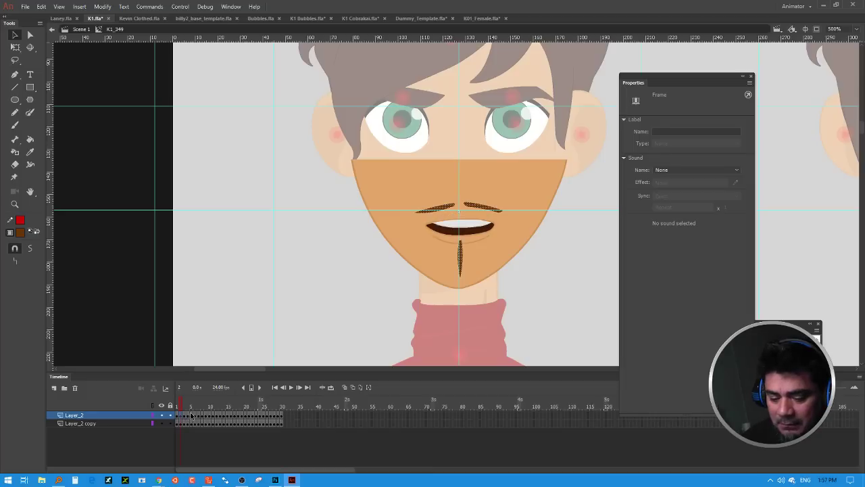
pyautogui.click(177, 417)
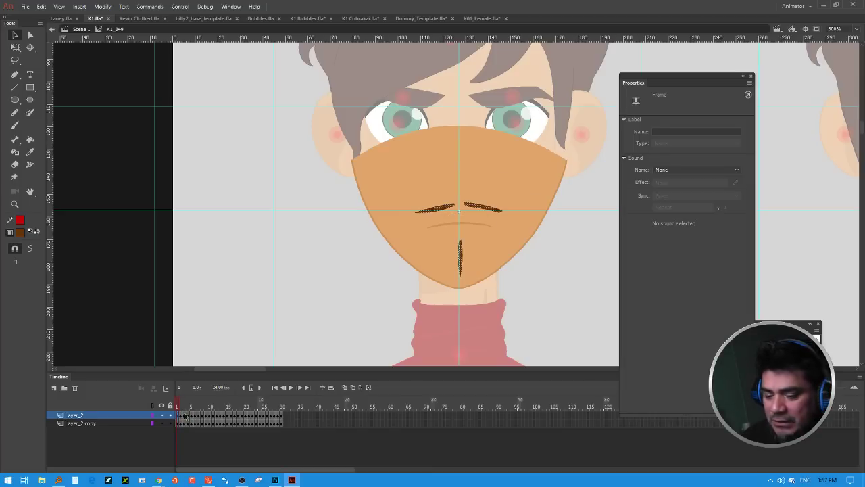
pyautogui.click(183, 419)
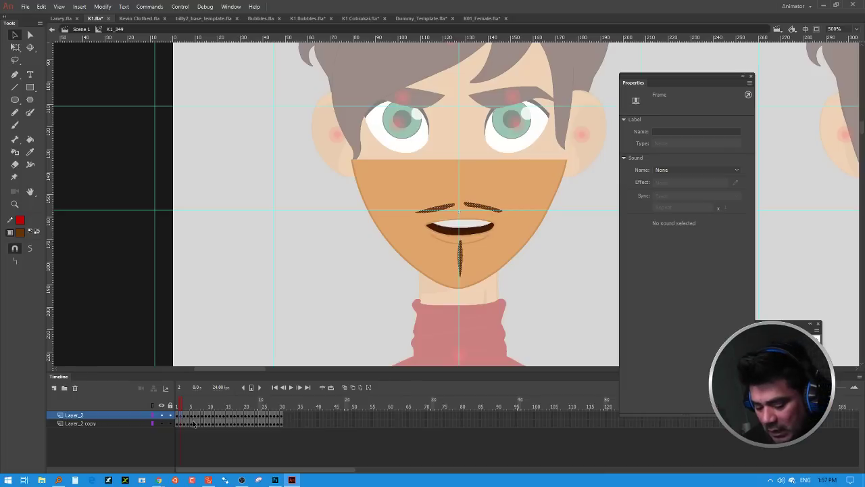
pyautogui.press('.')
pyautogui.press('.')
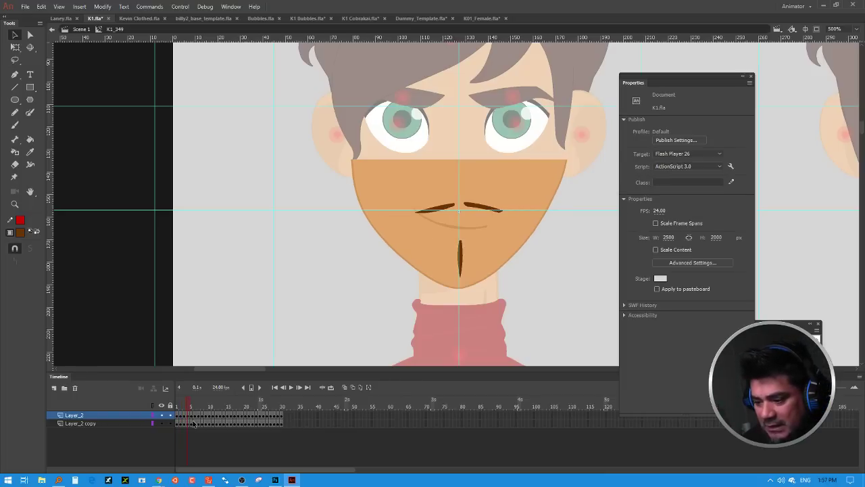
# Step: On frame 4, rotate the left moustache half about its inner end so its outer tip lifts to nearly horizontal
pyautogui.click(447, 209)
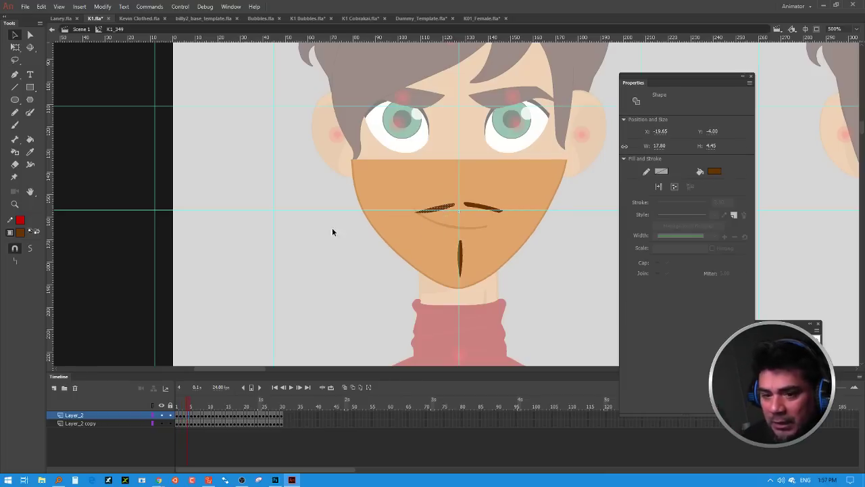
pyautogui.click(15, 47)
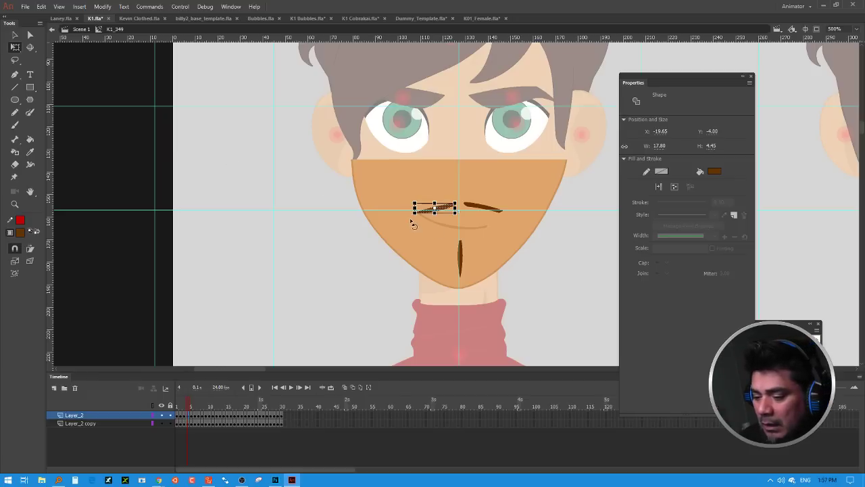
pyautogui.moveTo(410, 219)
pyautogui.mouseDown()
pyautogui.moveTo(454, 210)
pyautogui.moveTo(404, 213)
pyautogui.mouseUp()
pyautogui.hotkey('ctrl', 'z')
pyautogui.hotkey('ctrl', 'z')
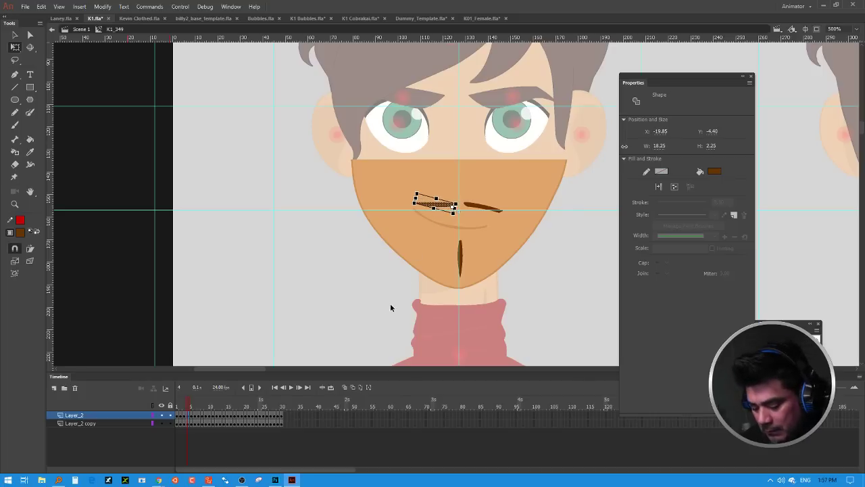
# Step: On frame 5, rotate the right moustache half about its inner end so its outer tip lifts to nearly horizontal
pyautogui.click(390, 313)
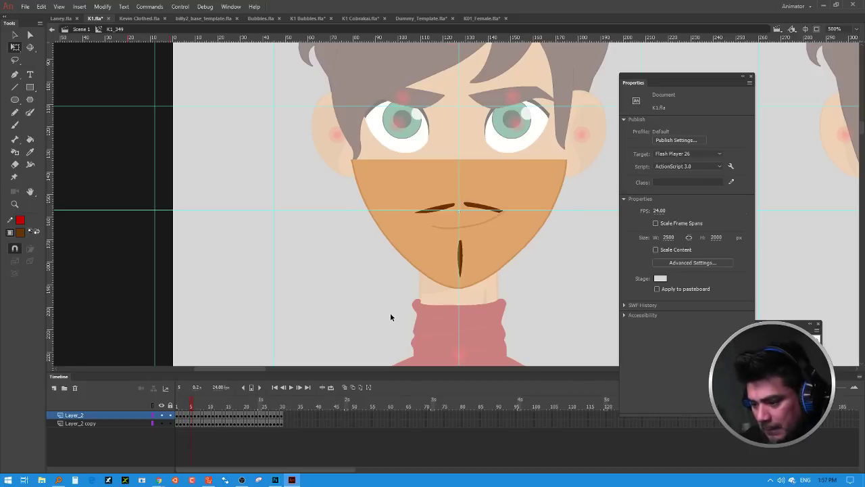
pyautogui.click(483, 207)
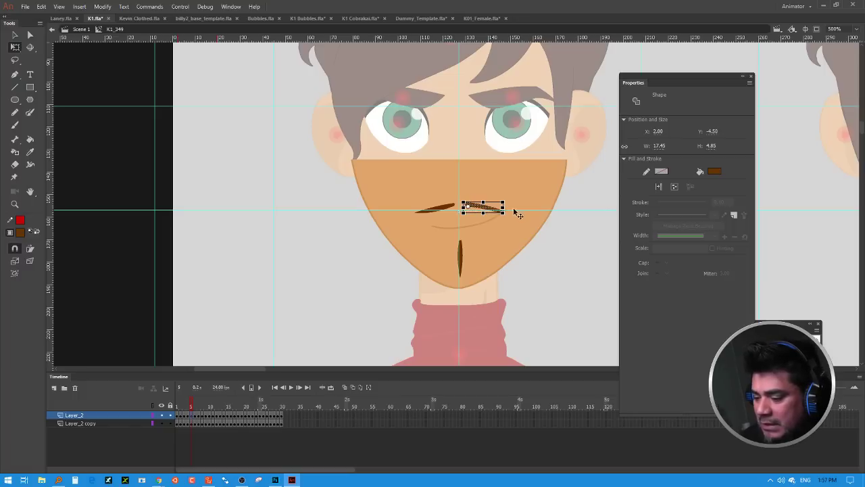
pyautogui.moveTo(512, 217); pyautogui.dragTo(518, 210)
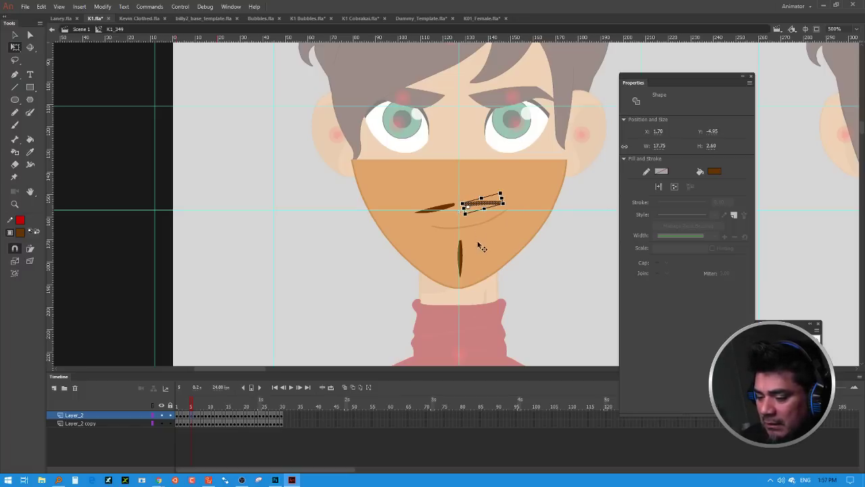
# Step: On frame 12, stretch both moustache halves outward to match the wide mouth, making the left one about 24 px wide
pyautogui.click(196, 410)
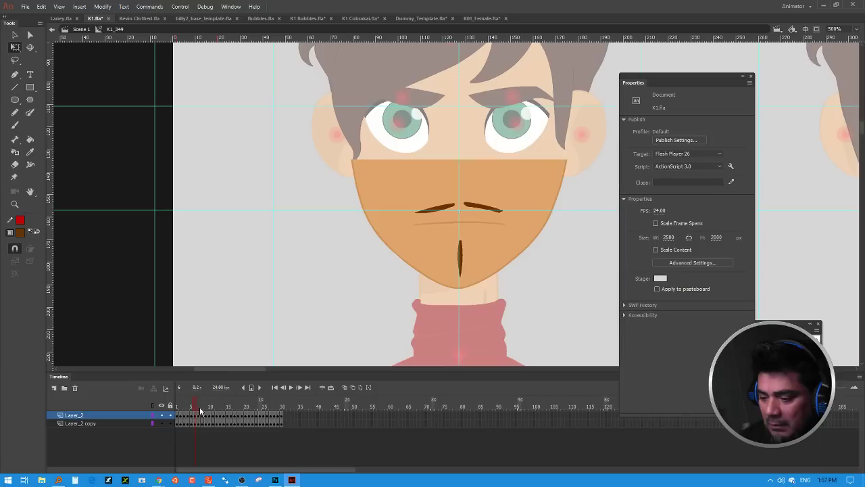
pyautogui.moveTo(200, 408); pyautogui.dragTo(212, 401)
pyautogui.press('.')
pyautogui.press(',')
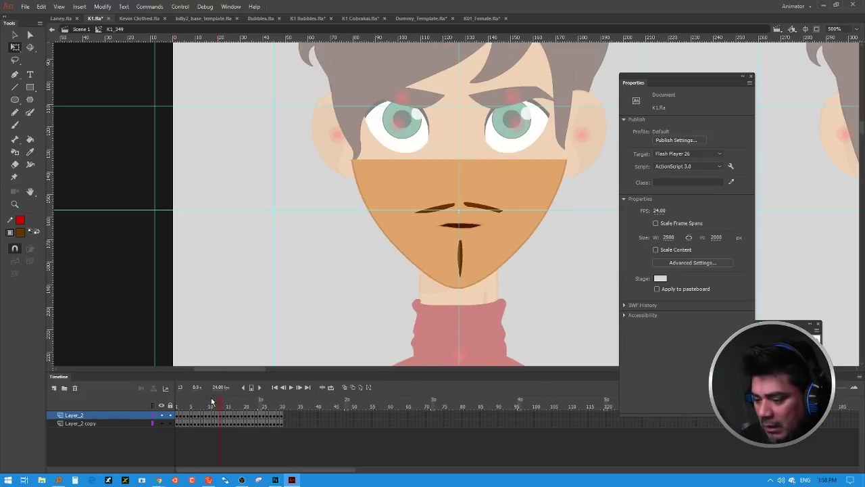
pyautogui.press('.')
pyautogui.press(',')
pyautogui.press('.')
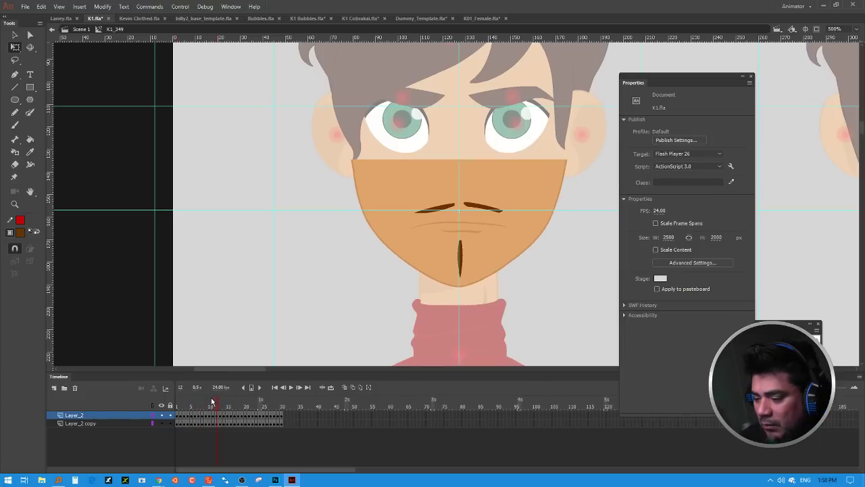
pyautogui.click(481, 207)
pyautogui.moveTo(506, 206); pyautogui.dragTo(515, 208)
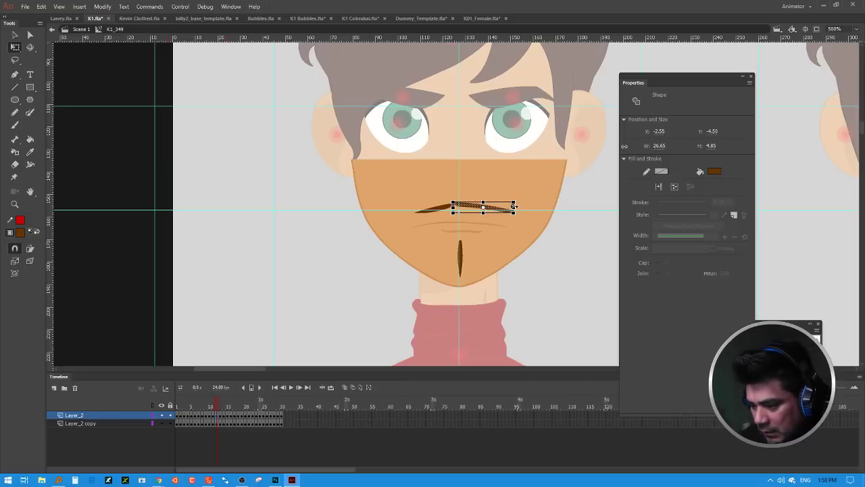
pyautogui.click(445, 211)
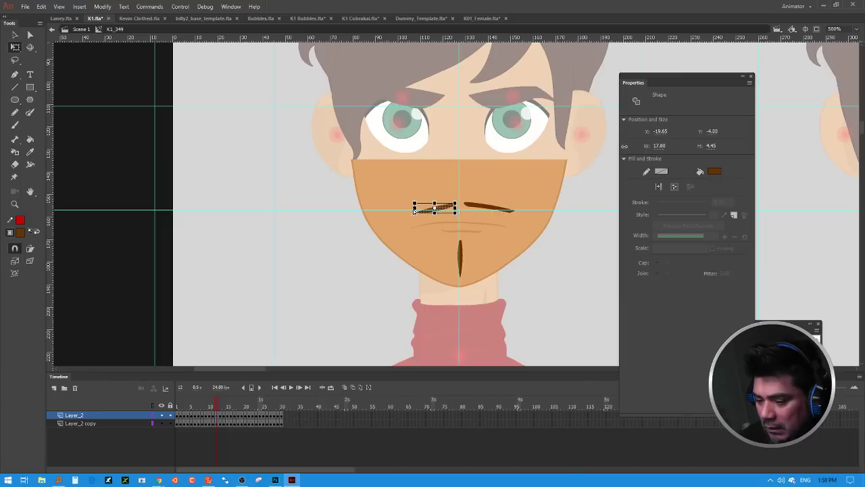
pyautogui.moveTo(415, 211); pyautogui.dragTo(400, 210)
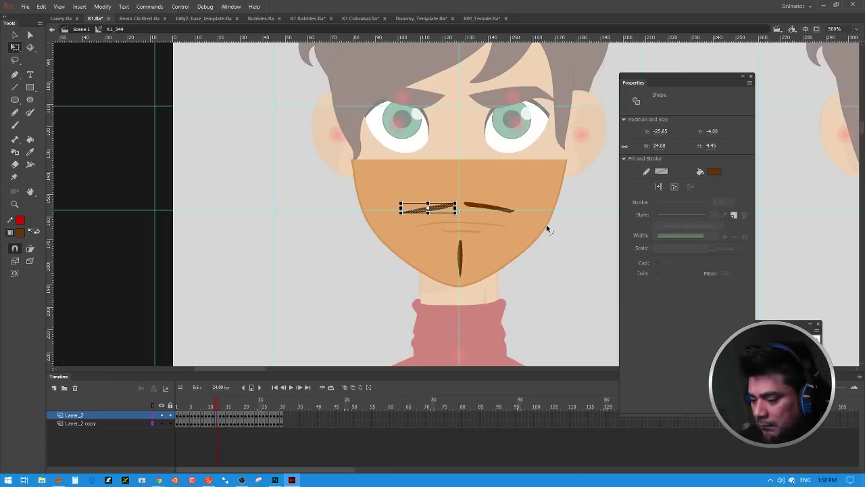
# Step: On frame 18, move the chin beard down 6 px to Y 18.55, below the wide-open mouth
pyautogui.click(220, 415)
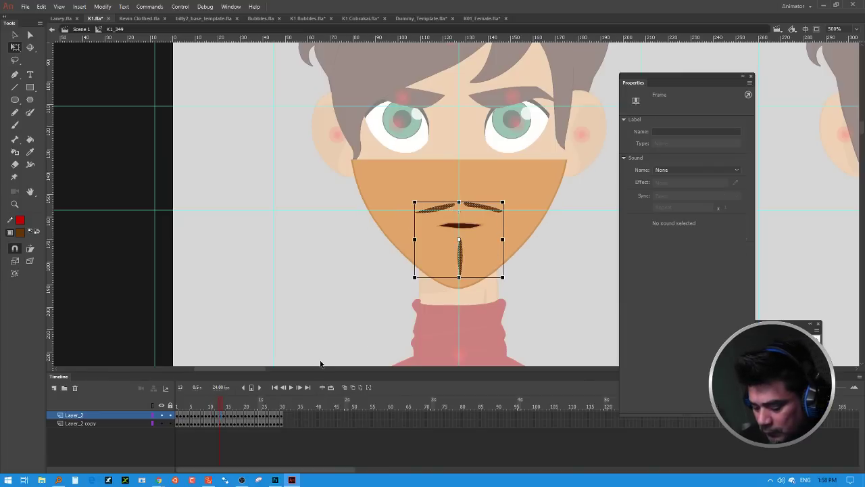
pyautogui.press('Return')
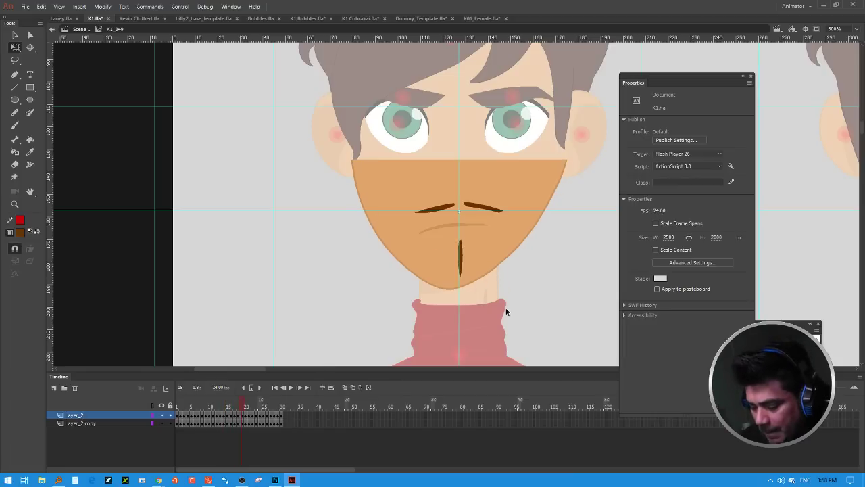
pyautogui.press(',')
pyautogui.press(',')
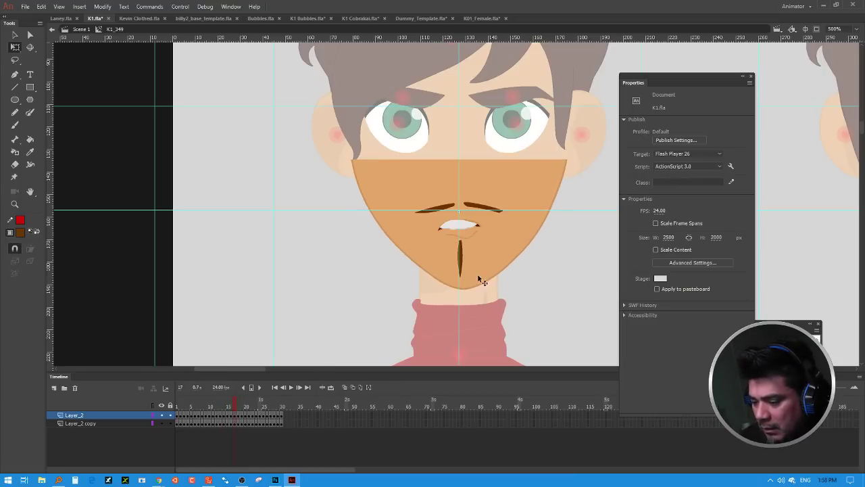
pyautogui.press('.')
pyautogui.click(462, 262)
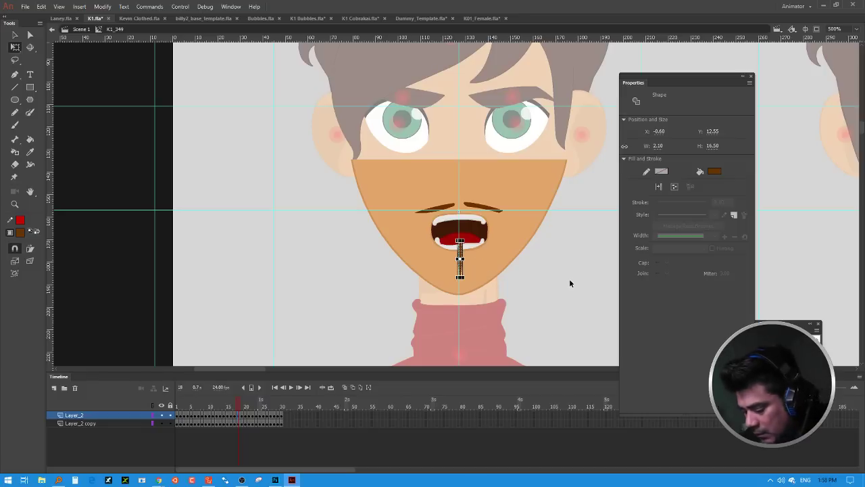
pyautogui.press('Down')
pyautogui.press('Down')
pyautogui.press('Down')
pyautogui.press('Down')
pyautogui.press('Down')
pyautogui.press('Down')
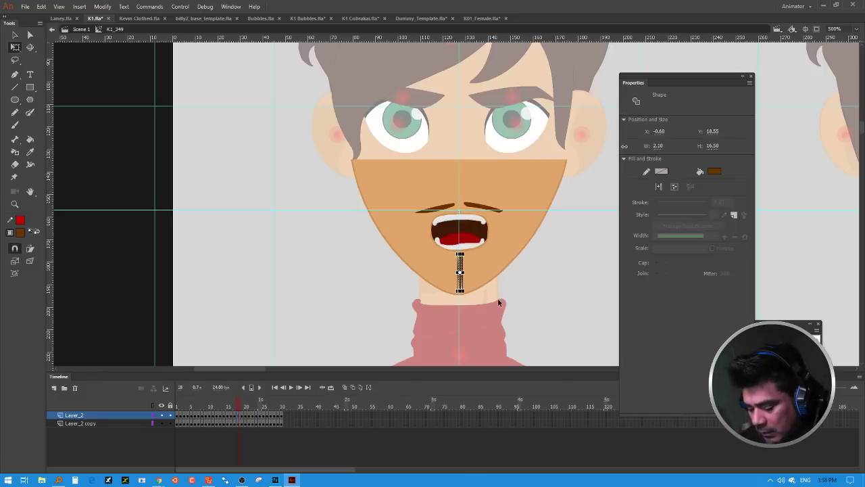
# Step: On frame 19, move the chin beard up 2 px under the skewed frown
pyautogui.press('.')
pyautogui.click(460, 259)
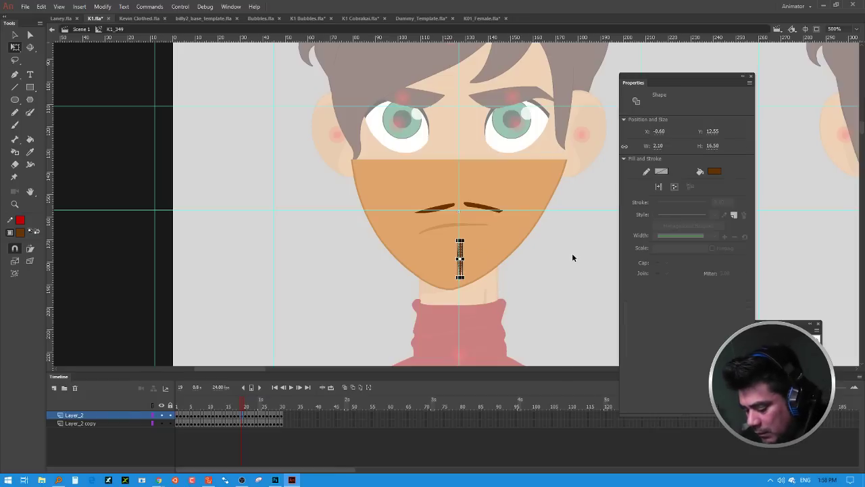
pyautogui.press('Up')
pyautogui.press('Up')
# Step: On frame 21, move the chin beard down to Y 21.35, below the open mouth with both rows of teeth
pyautogui.press('.')
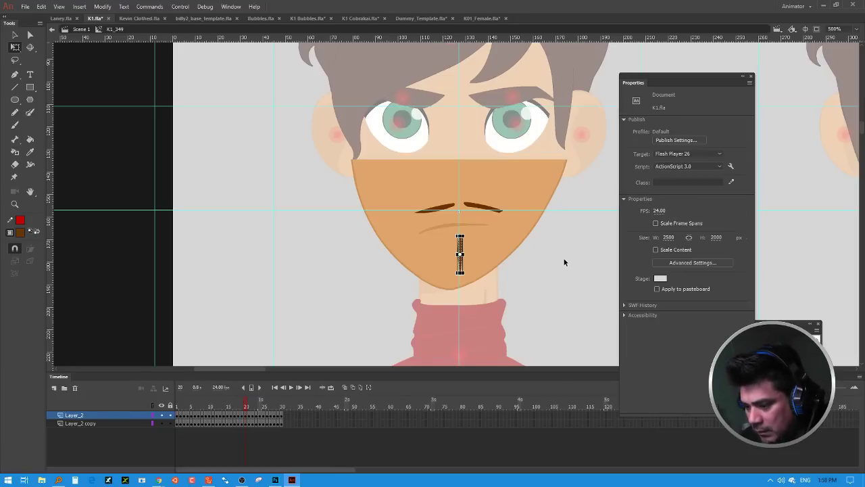
pyautogui.click(461, 256)
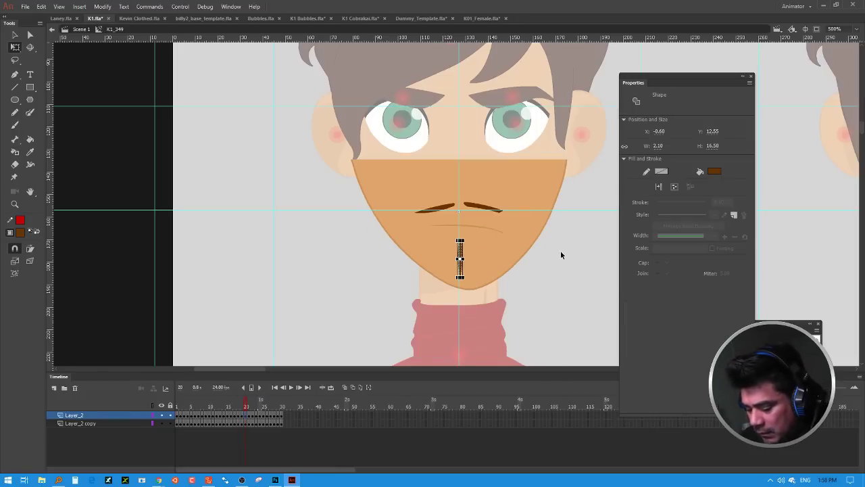
pyautogui.press('.')
pyautogui.click(460, 258)
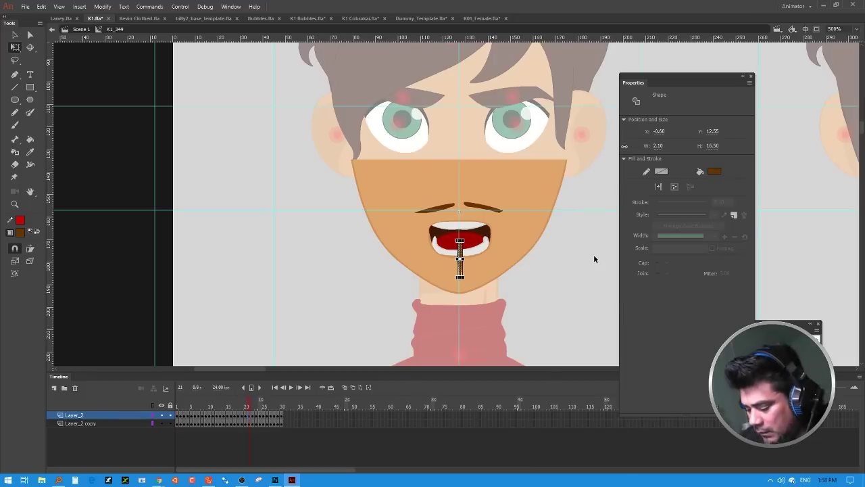
pyautogui.press('Down')
pyautogui.press('Down')
pyautogui.press('Down')
pyautogui.press('Down')
pyautogui.press('Down')
pyautogui.press('Down')
pyautogui.press('Down')
pyautogui.press('Down')
pyautogui.press('Down')
pyautogui.press('Down')
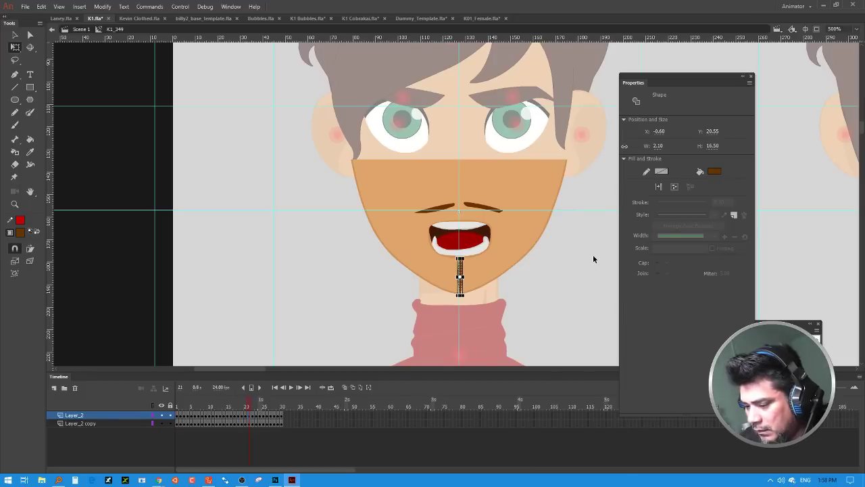
pyautogui.press('Up')
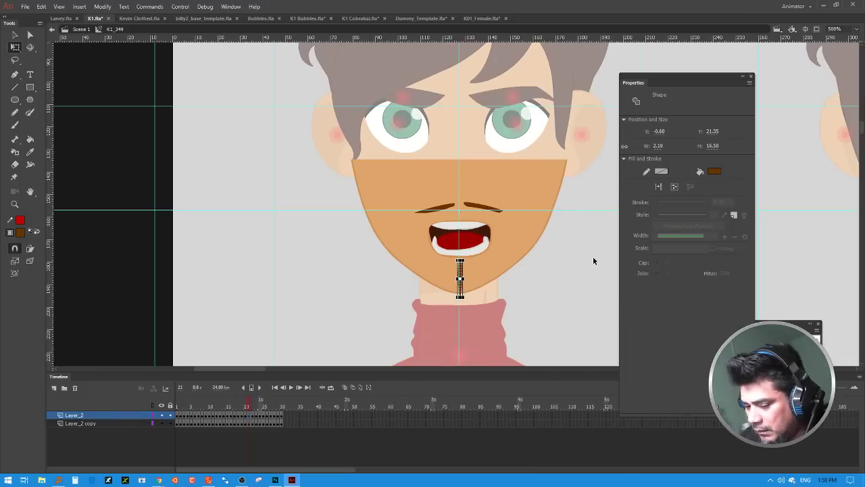
# Step: On frame 24, move the chin beard down to Y 17.15, clear of the round open mouth
pyautogui.click(263, 408)
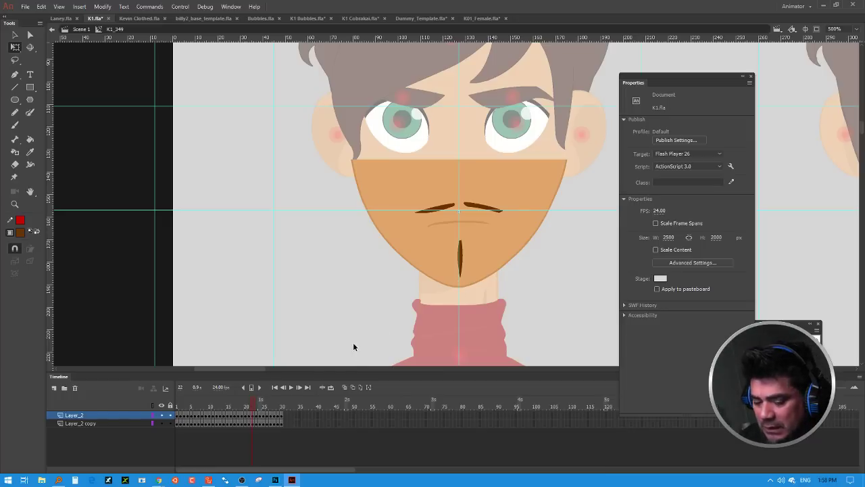
pyautogui.click(267, 406)
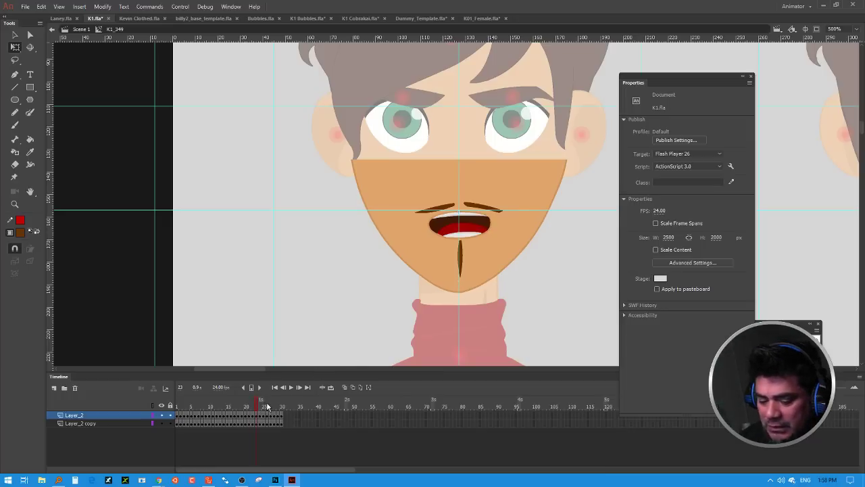
pyautogui.press('.')
pyautogui.click(463, 262)
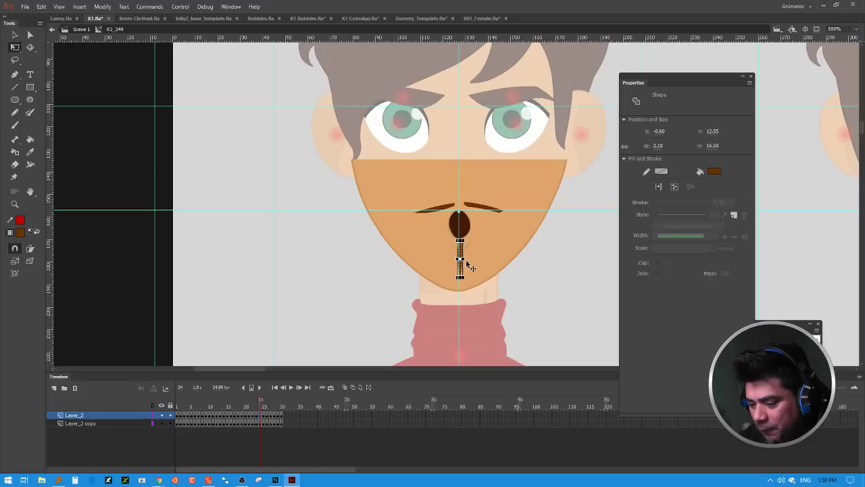
pyautogui.press('Down')
pyautogui.press('Down')
pyautogui.press('Down')
pyautogui.press('Down')
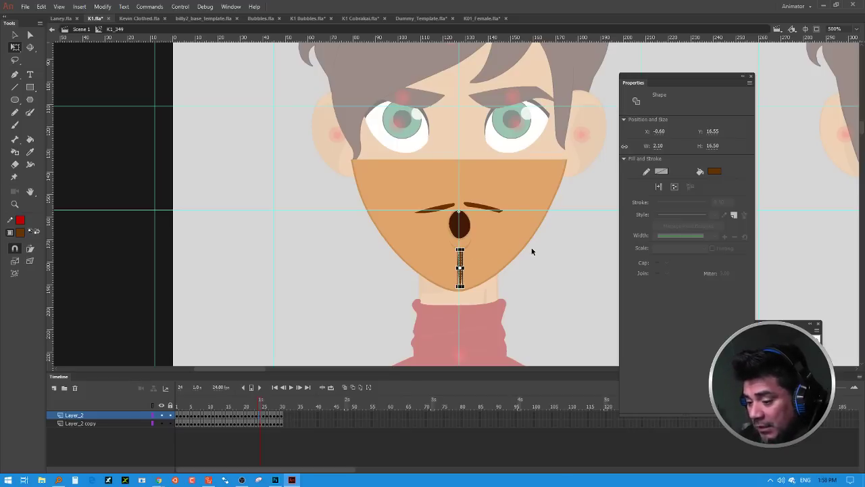
pyautogui.press('Down')
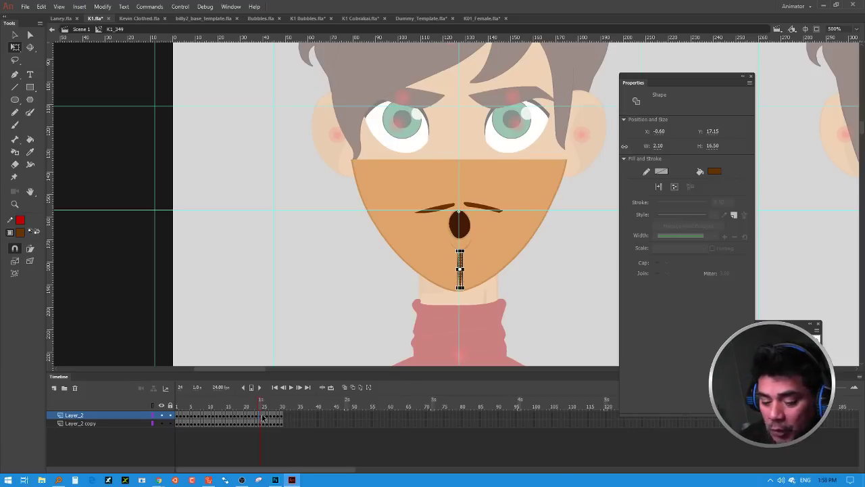
# Step: On frame 25, move the chin beard down 3 px to Y 15.55, below the wide clenched teeth
pyautogui.click(264, 406)
pyautogui.click(460, 260)
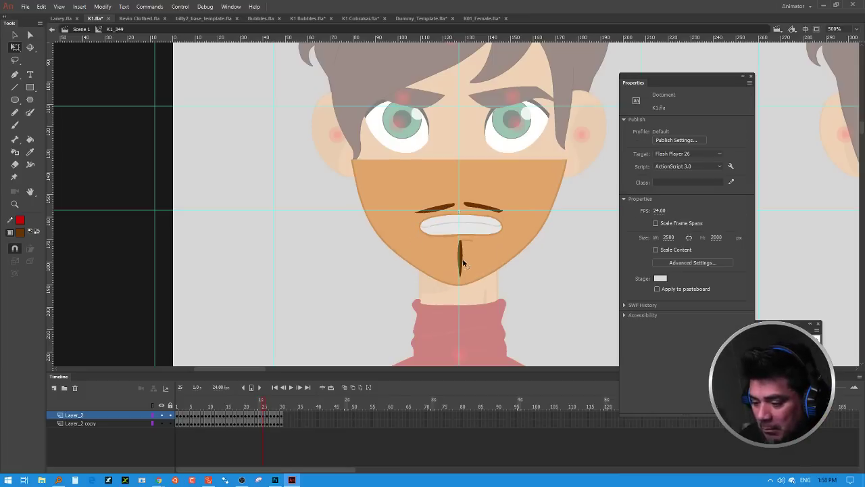
pyautogui.press('Down')
pyautogui.press('Down')
pyautogui.press('Down')
pyautogui.press('Down')
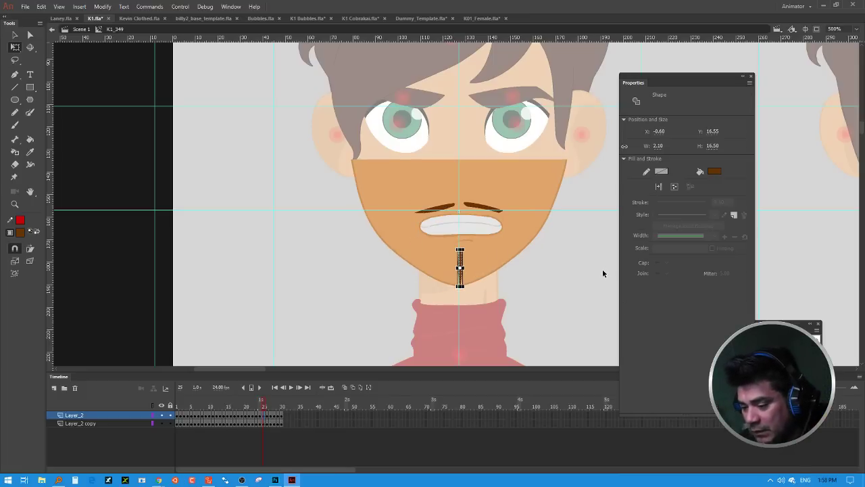
pyautogui.press('Down')
pyautogui.press('Down')
pyautogui.press('Down')
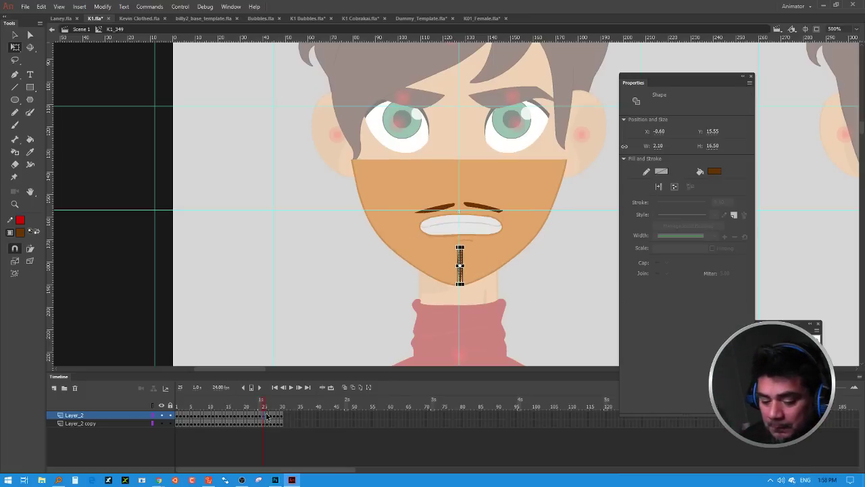
# Step: On frame 26, move the chin beard down to Y 15.75, under the small teardrop-shaped mouth, and deselect it
pyautogui.click(268, 409)
pyautogui.click(461, 256)
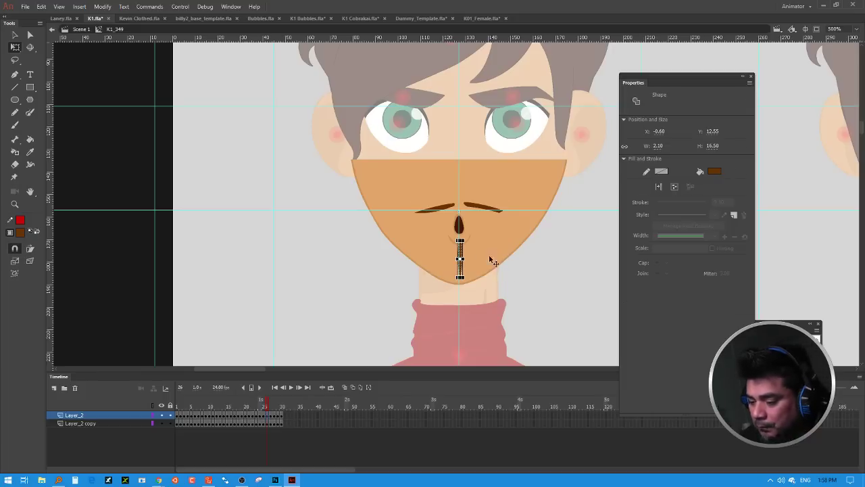
pyautogui.press('Down')
pyautogui.press('Down')
pyautogui.press('Down')
pyautogui.press('Down')
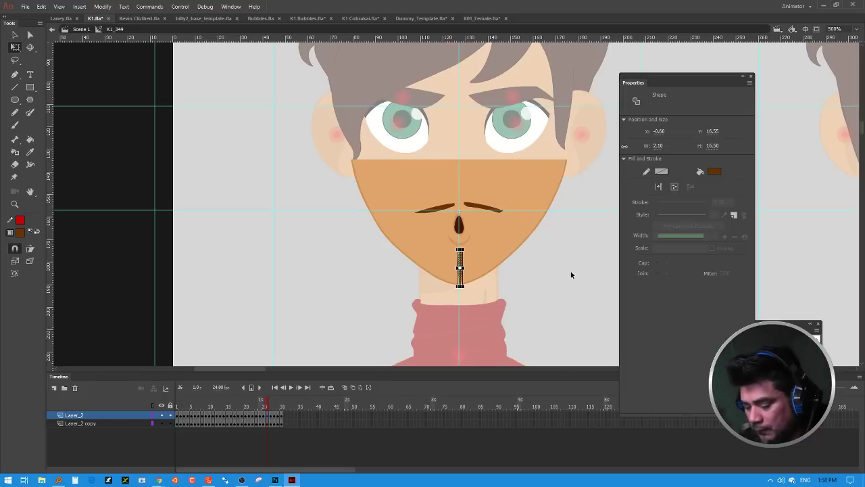
pyautogui.press('Up')
pyautogui.press('Up')
pyautogui.press('Up')
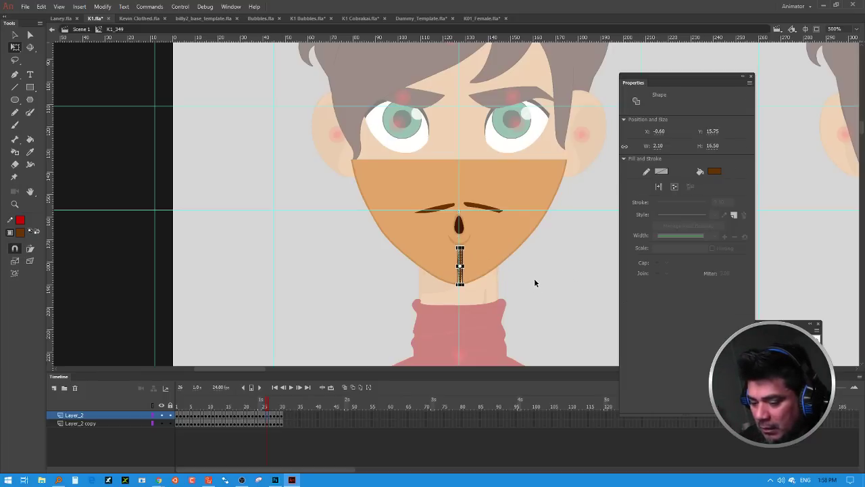
pyautogui.click(535, 281)
# Step: On frame 27, move only the chin beard down 4 px to Y 16.55, below the small puckered mouth
pyautogui.press('.')
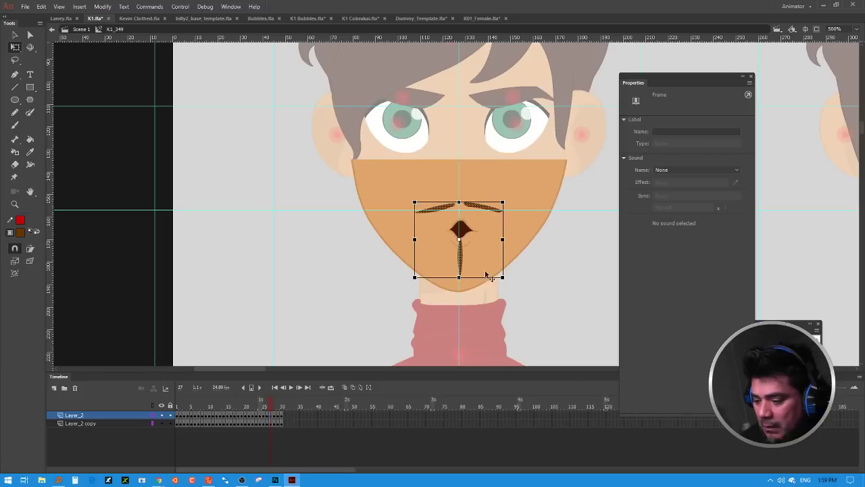
pyautogui.click(545, 258)
pyautogui.click(461, 258)
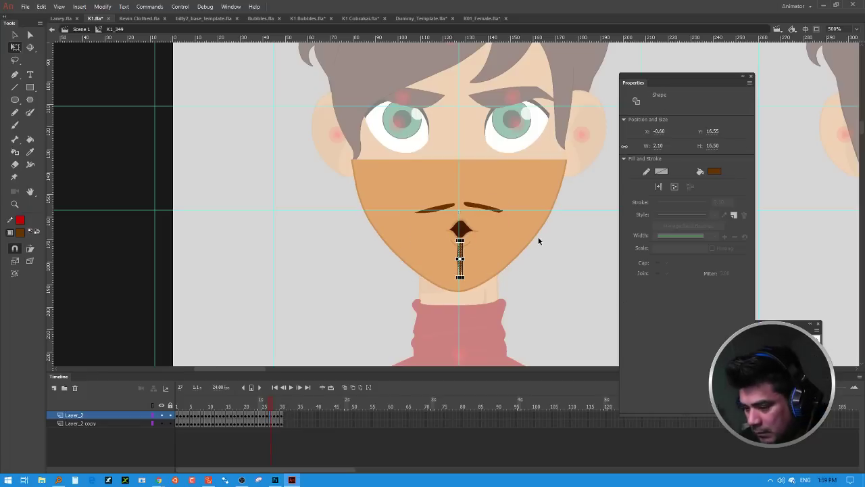
# Step: On frame 27, rotate both moustache halves about their inner ends so the outer tips slope down around the puckered mouth
pyautogui.click(483, 208)
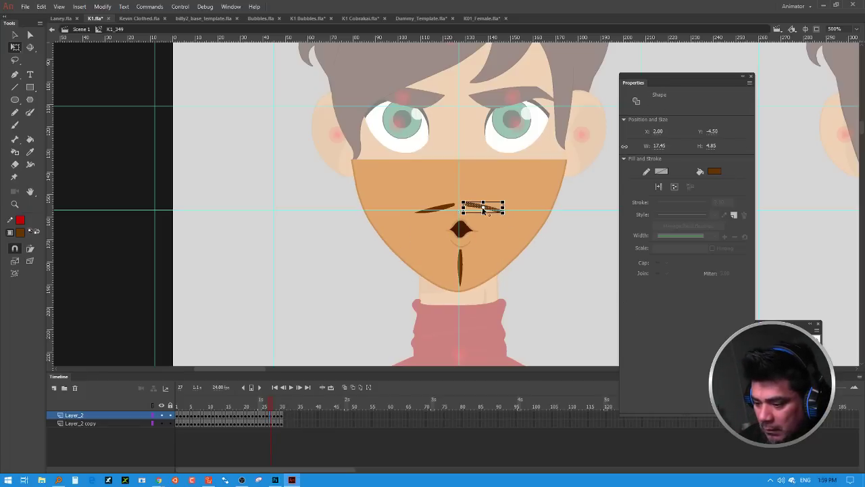
pyautogui.moveTo(512, 219); pyautogui.dragTo(512, 230)
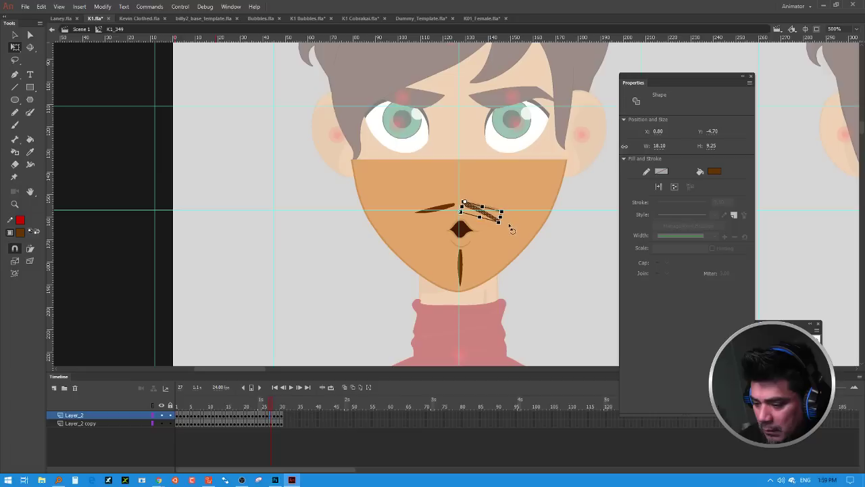
pyautogui.click(449, 208)
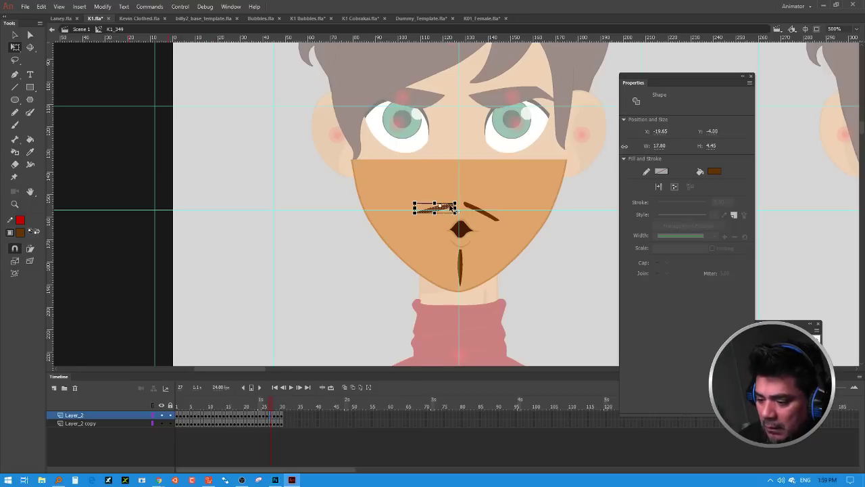
pyautogui.moveTo(415, 222); pyautogui.dragTo(421, 239)
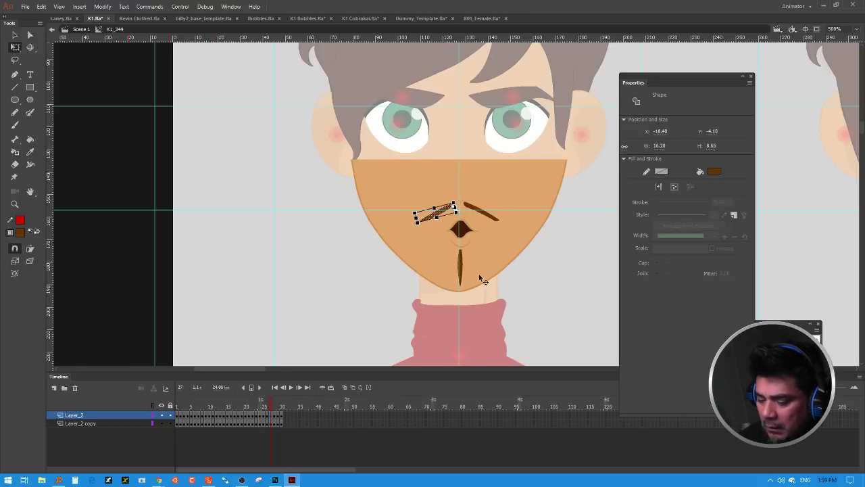
# Step: Review how the moustache and chin beard fit the remaining mouth shapes on frames 28 to 30
pyautogui.click(280, 407)
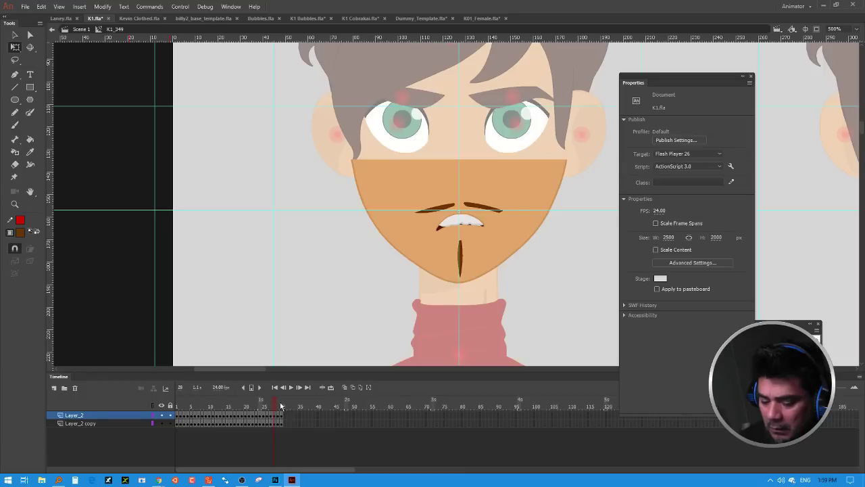
pyautogui.click(279, 406)
pyautogui.click(284, 405)
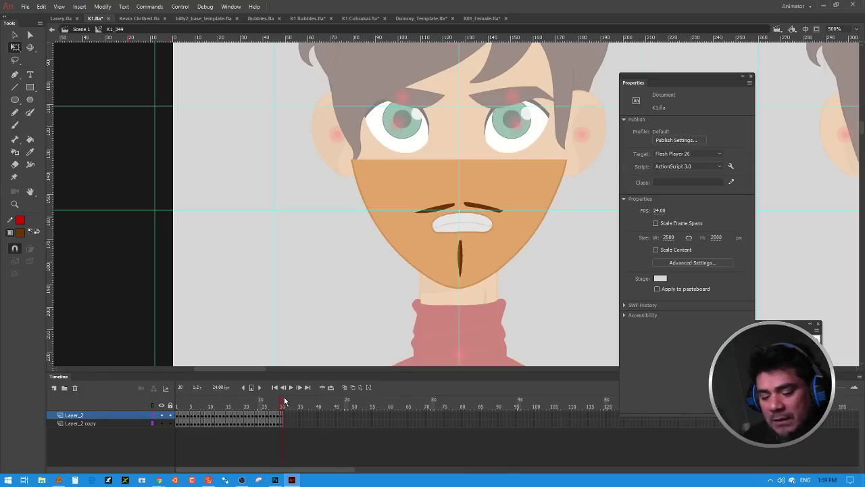
pyautogui.press('Return')
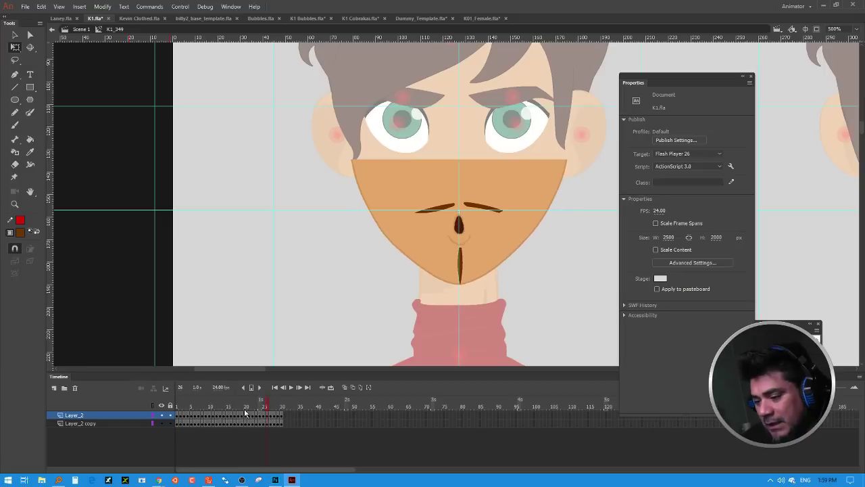
# Step: Cut the moustache and beard from frame 1 of Layer_2 and paste them in place on frame 1 of Layer_2 copy
pyautogui.click(173, 411)
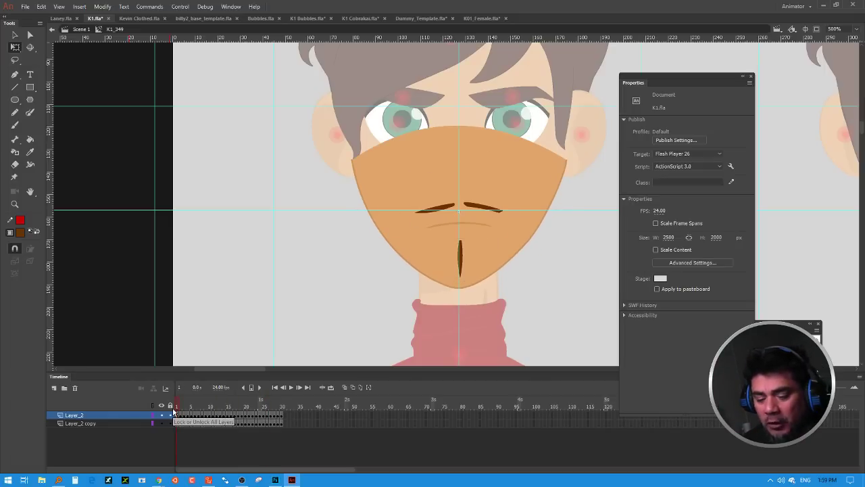
pyautogui.click(182, 412)
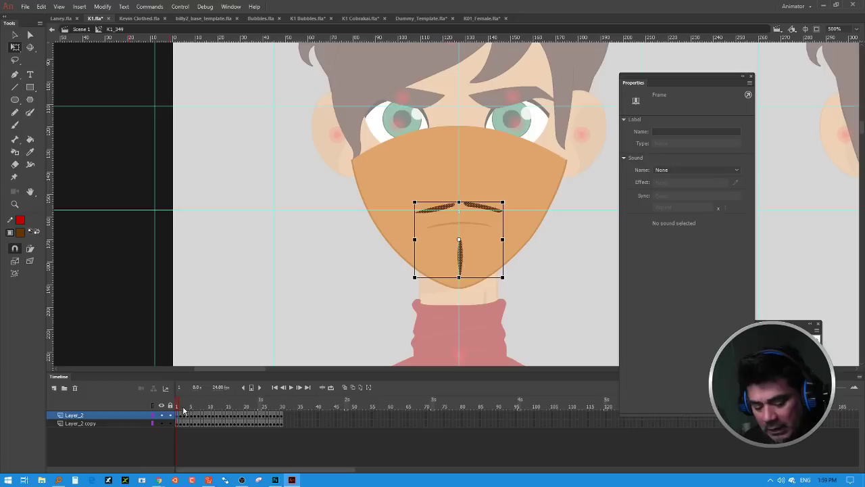
pyautogui.press('Delete')
pyautogui.click(179, 424)
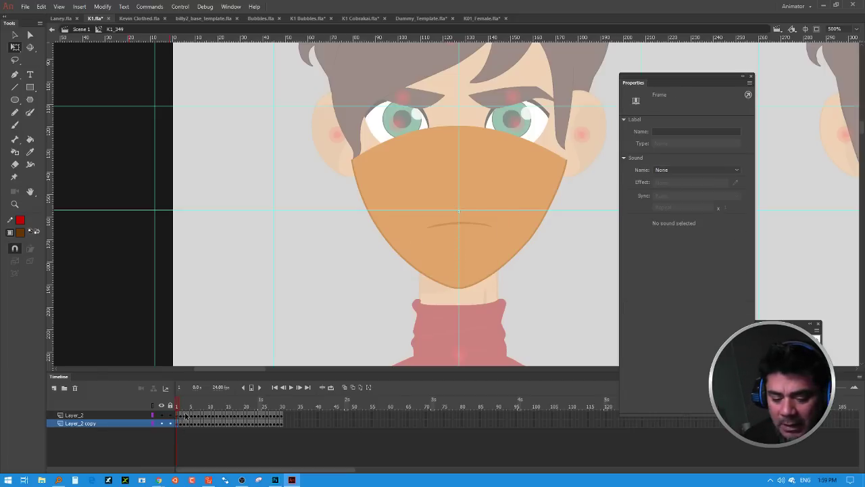
pyautogui.rightClick(322, 303)
pyautogui.click(366, 341)
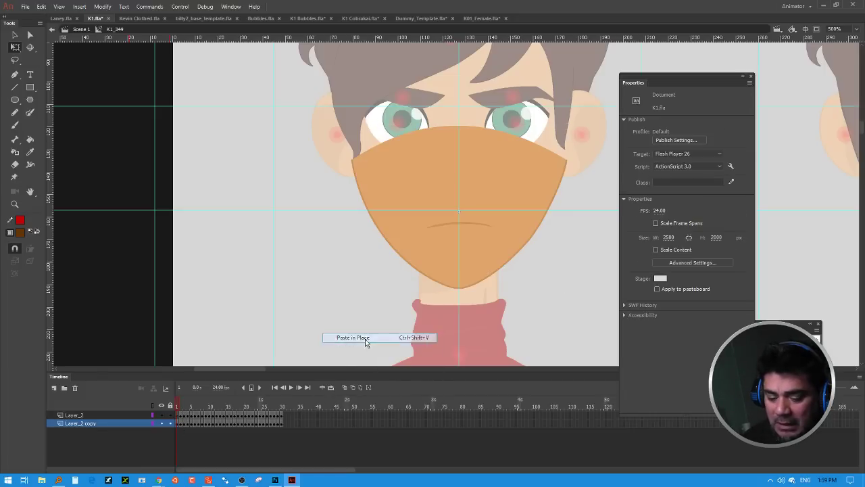
# Step: Cut the facial hair from frame 2 of Layer_2 and paste it in place on frame 2 of Layer_2 copy
pyautogui.click(181, 415)
pyautogui.click(315, 362)
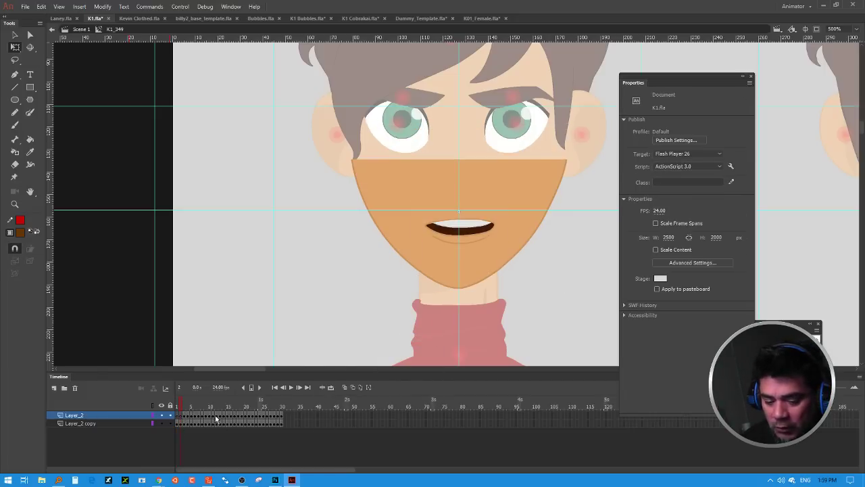
pyautogui.click(181, 423)
pyautogui.rightClick(358, 310)
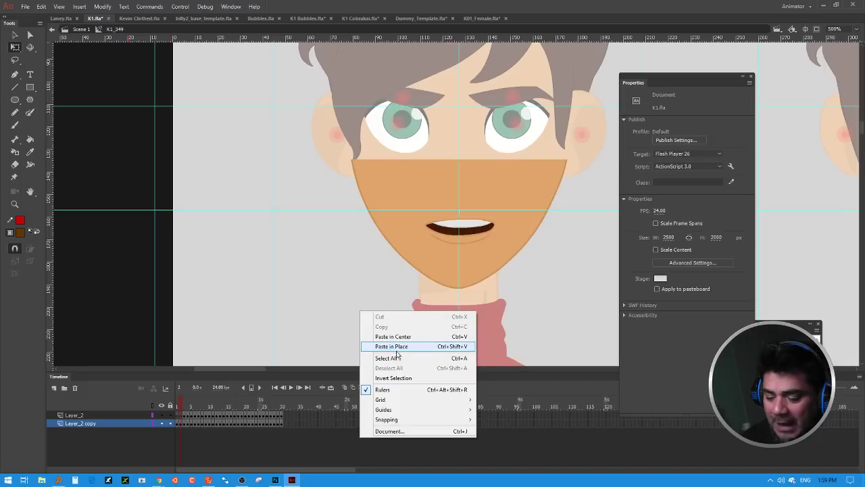
pyautogui.click(391, 346)
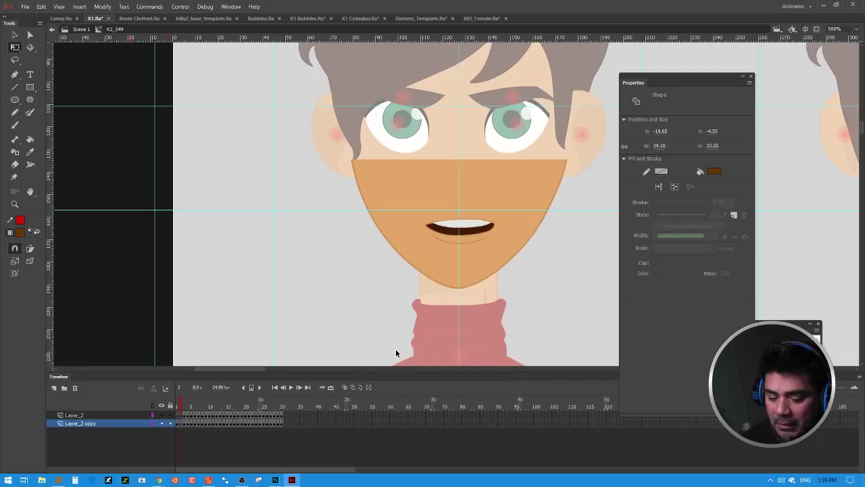
pyautogui.click(187, 423)
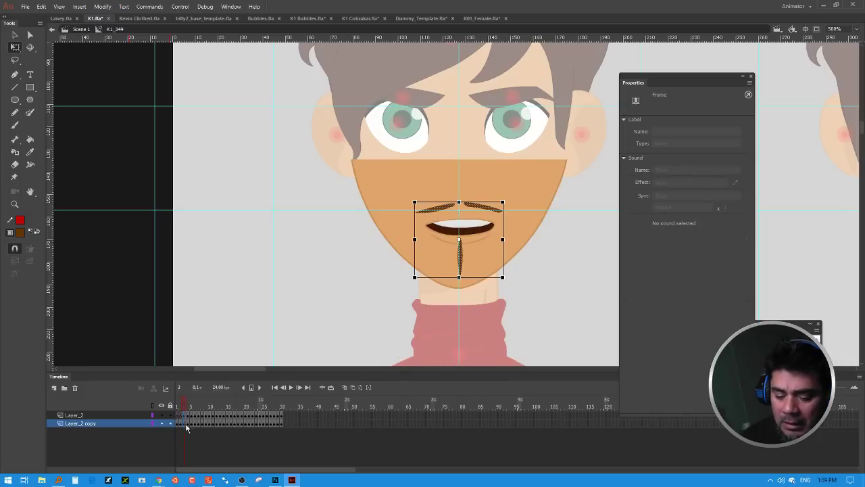
pyautogui.rightClick(189, 423)
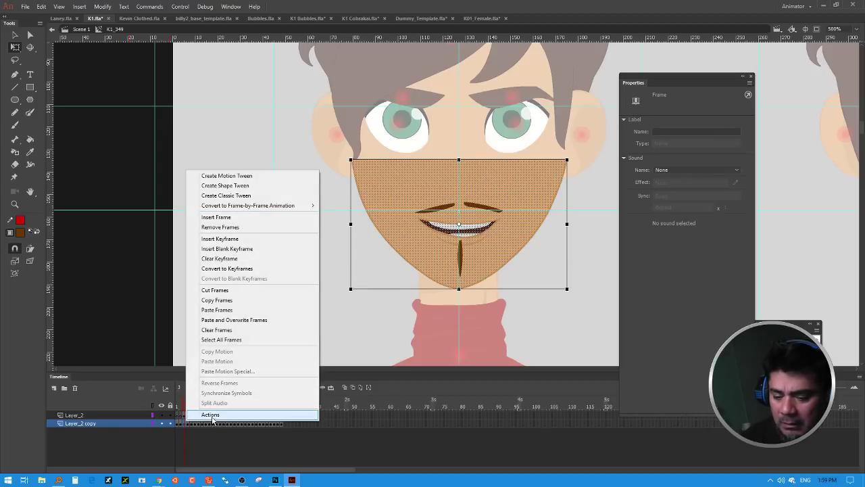
pyautogui.click(209, 458)
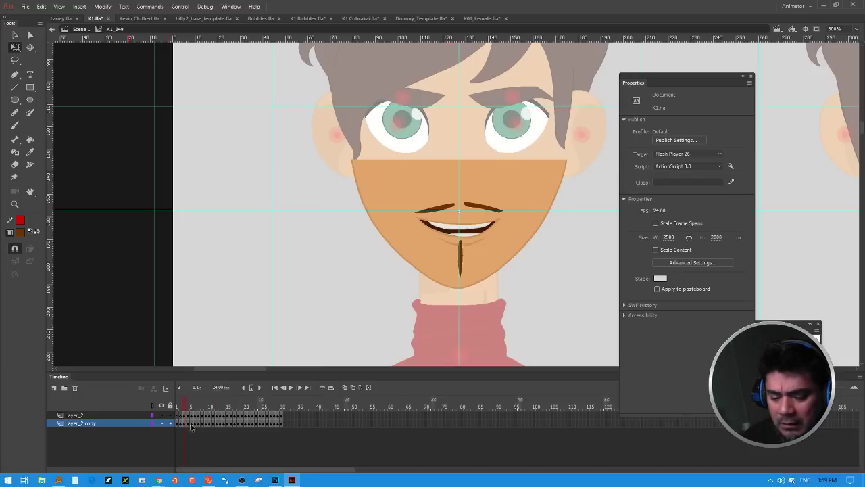
# Step: Cut the moustache and beard from frame 3 of Layer_2 and paste them in place on frame 3 of Layer_2 copy
pyautogui.click(184, 415)
pyautogui.hotkey('ctrl', 'x')
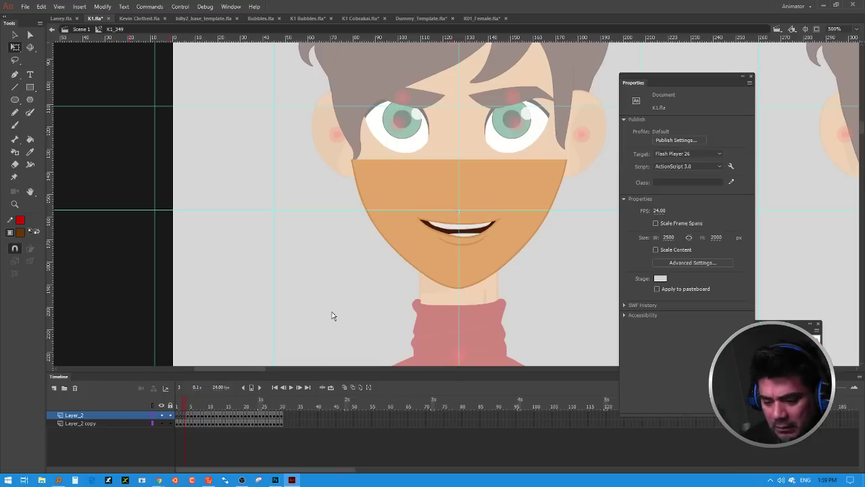
pyautogui.rightClick(332, 313)
pyautogui.press('Escape')
pyautogui.click(190, 419)
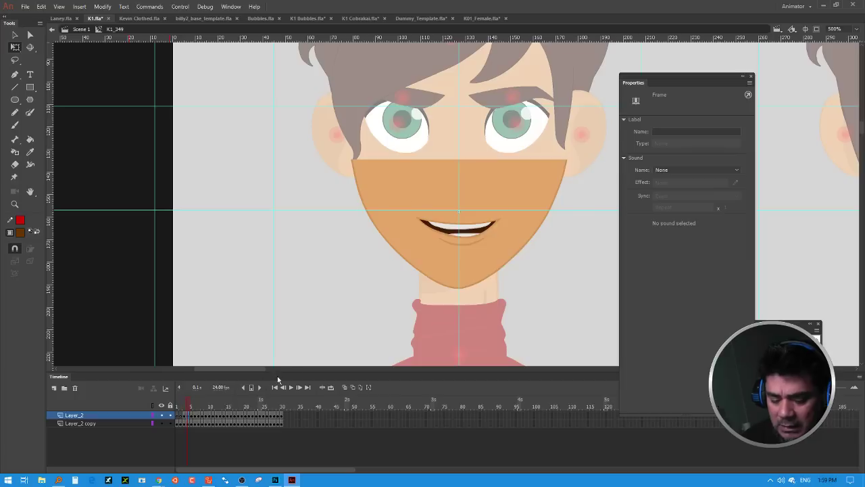
pyautogui.hotkey('ctrl', 'shift', 'v')
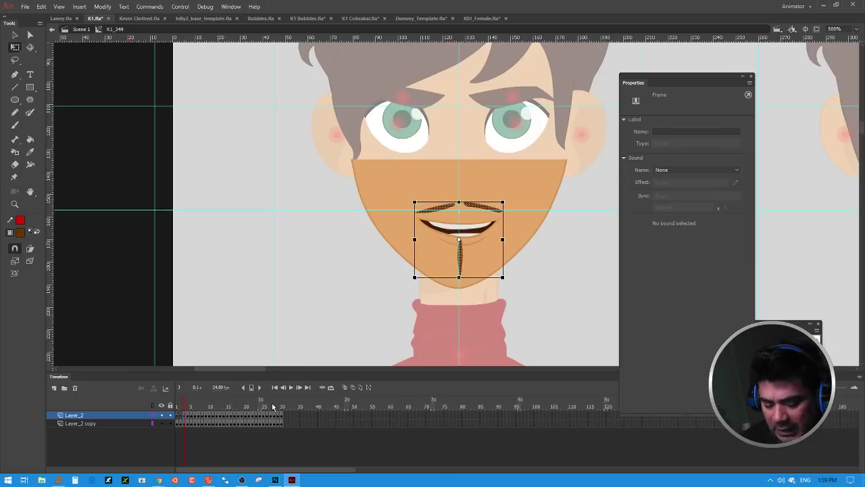
pyautogui.hotkey('ctrl', 'x')
pyautogui.click(190, 420)
pyautogui.click(190, 424)
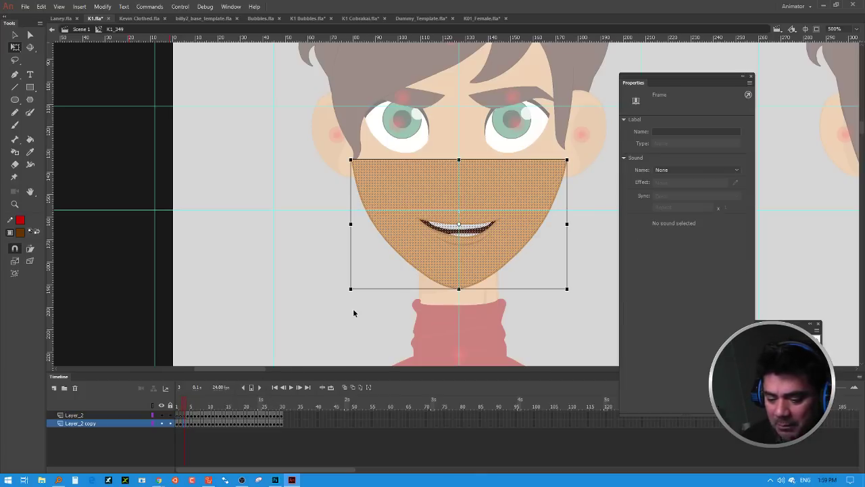
pyautogui.rightClick(356, 315)
pyautogui.click(379, 347)
# Step: Cut the facial hair from frame 4 of Layer_2 and paste it in place on frame 4 of Layer_2 copy
pyautogui.click(188, 424)
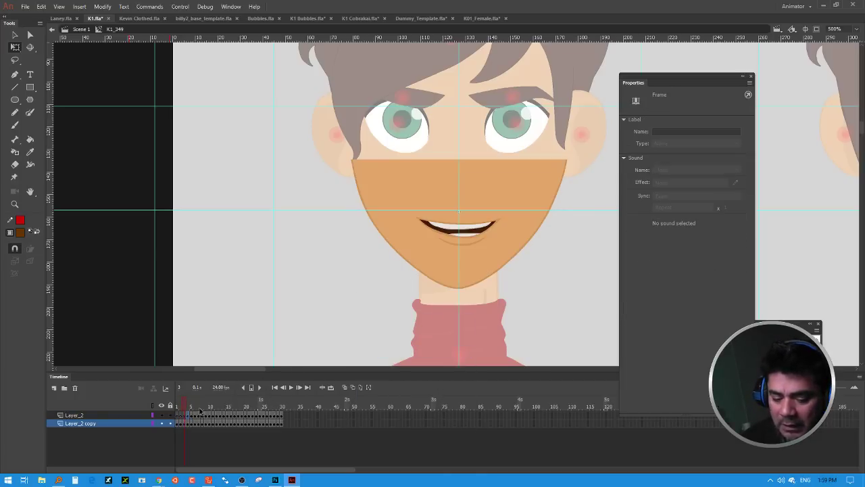
pyautogui.click(189, 415)
pyautogui.click(196, 426)
pyautogui.click(190, 423)
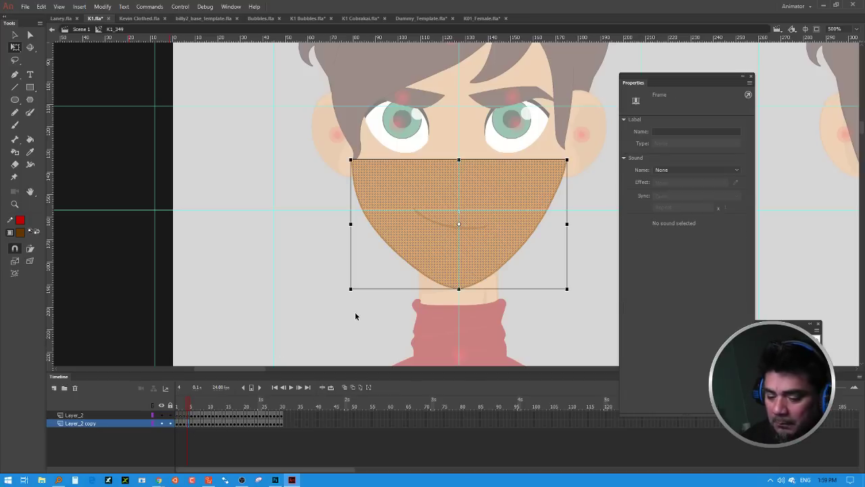
pyautogui.rightClick(356, 315)
pyautogui.click(391, 351)
# Step: Move the facial hair from frame 5 of Layer_2 to the same position on frame 5 of Layer_2 copy
pyautogui.click(190, 415)
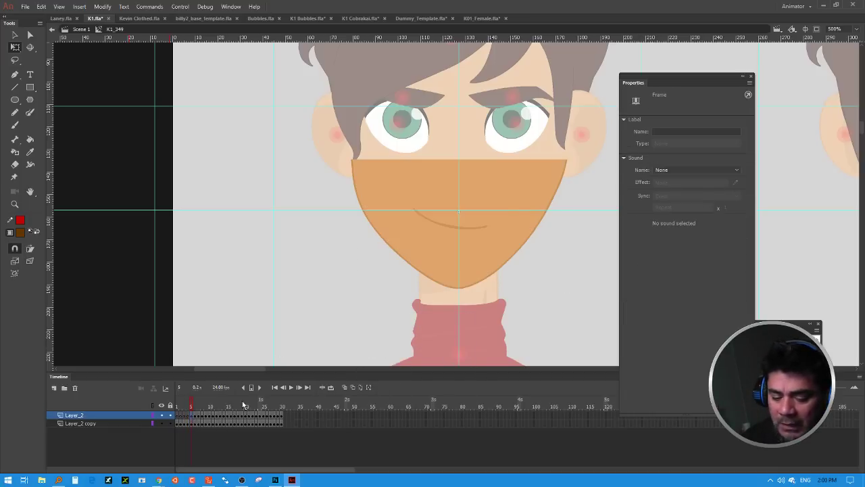
pyautogui.click(219, 415)
pyautogui.click(193, 425)
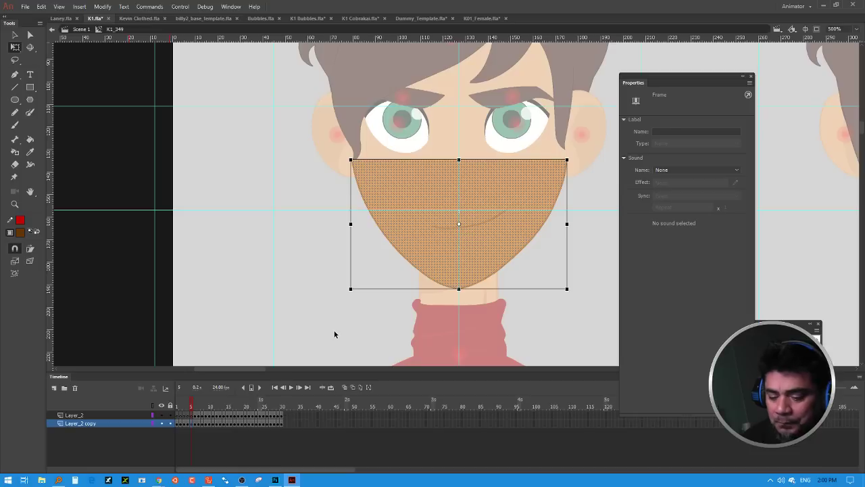
pyautogui.rightClick(334, 331)
pyautogui.click(379, 369)
# Step: Cut the facial hair from frame 6 of Layer_2 and paste it in place on frame 6 of Layer_2 copy
pyautogui.click(198, 423)
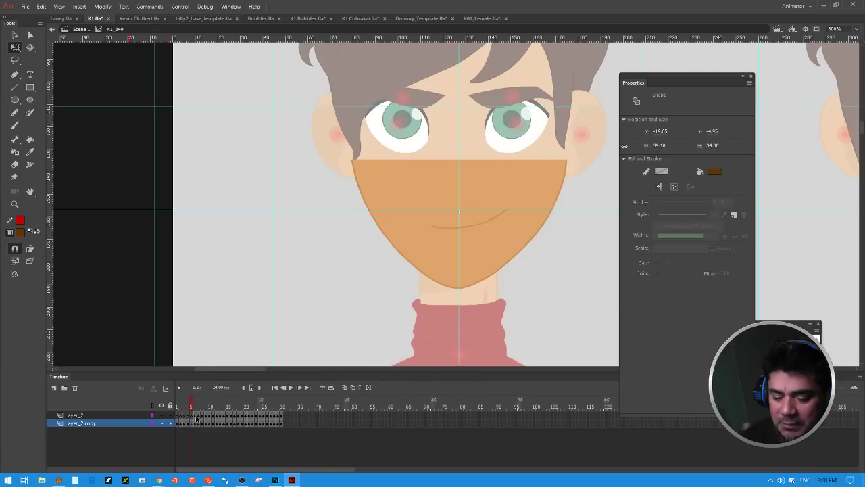
pyautogui.click(195, 415)
pyautogui.press('Delete')
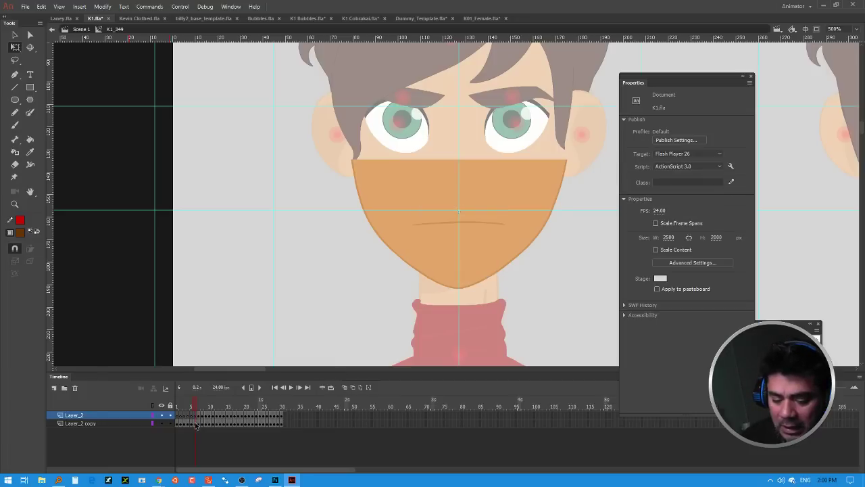
pyautogui.click(196, 425)
pyautogui.rightClick(357, 328)
pyautogui.click(390, 359)
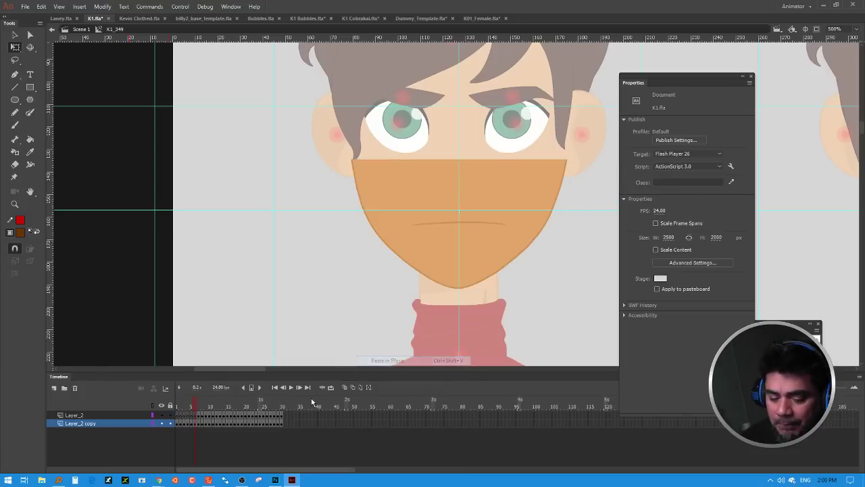
# Step: Cut the facial hair from frame 7 of Layer_2 and paste it in place on frame 7 of Layer_2 copy
pyautogui.click(199, 415)
pyautogui.click(199, 423)
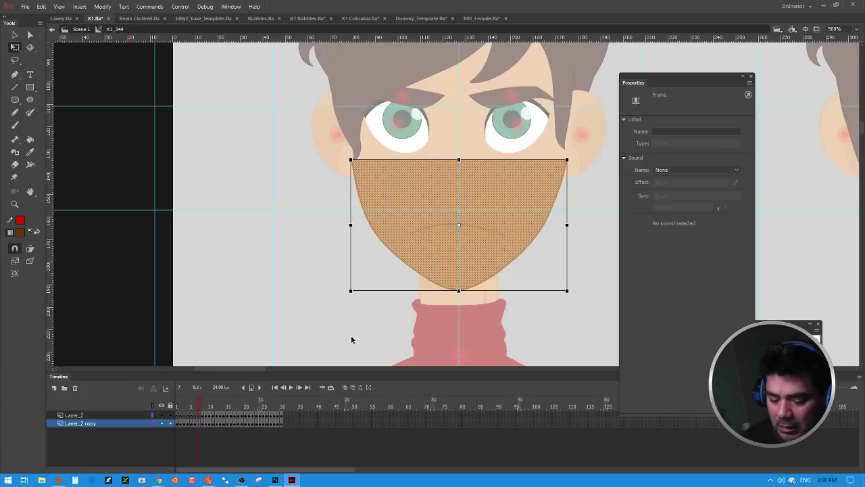
pyautogui.rightClick(352, 339)
pyautogui.click(379, 371)
# Step: Cut the facial hair from frame 8 of Layer_2 and paste it in place on frame 8 of Layer_2 copy
pyautogui.click(205, 415)
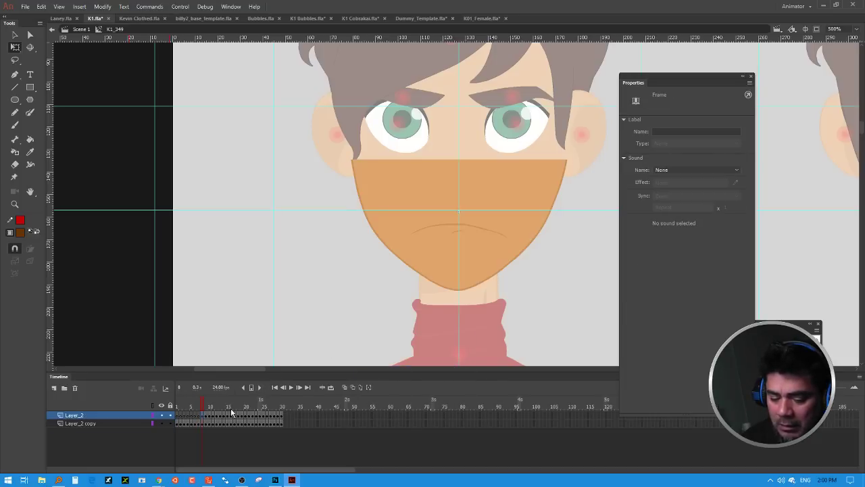
pyautogui.click(323, 411)
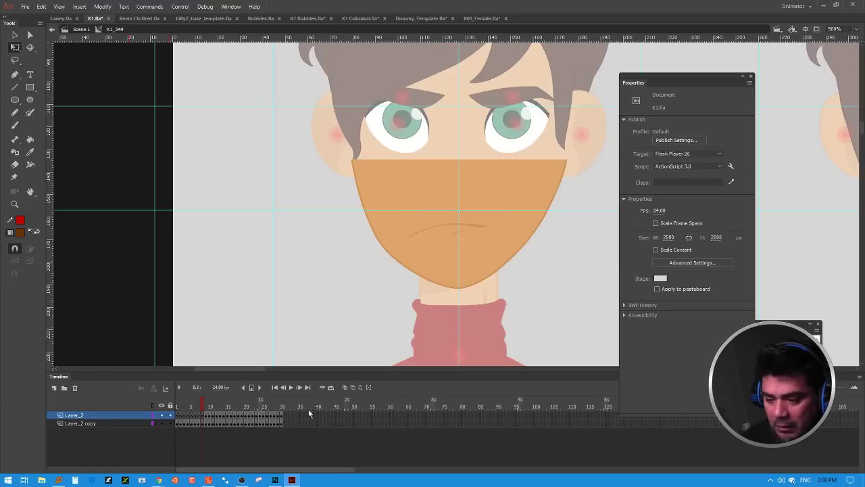
pyautogui.click(206, 423)
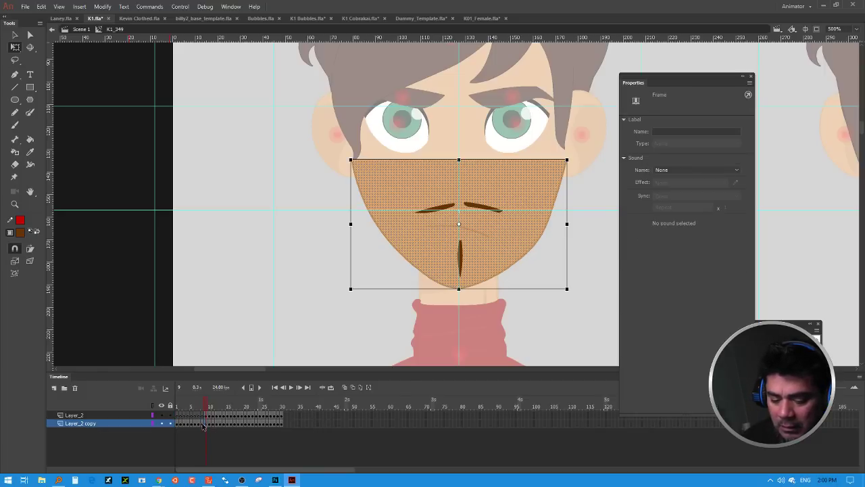
pyautogui.rightClick(340, 344)
pyautogui.click(374, 382)
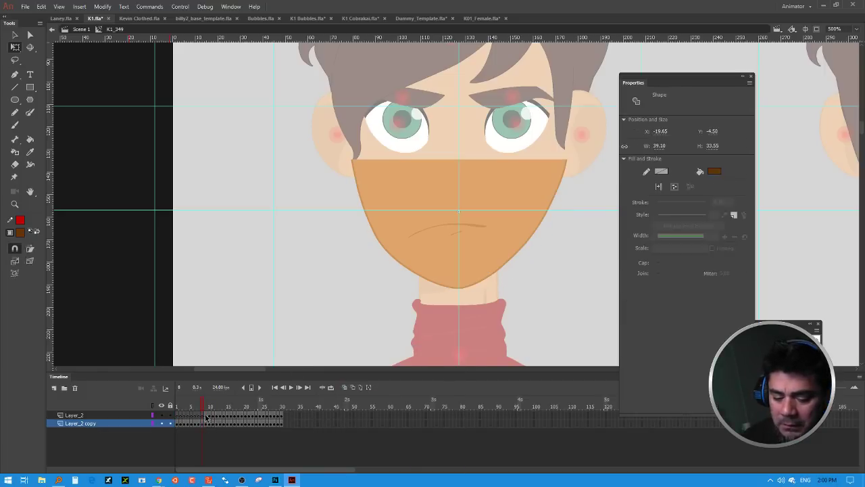
# Step: Cut the facial hair from frame 9 of Layer_2 and paste it in place on frame 9 of Layer_2 copy
pyautogui.press('Delete')
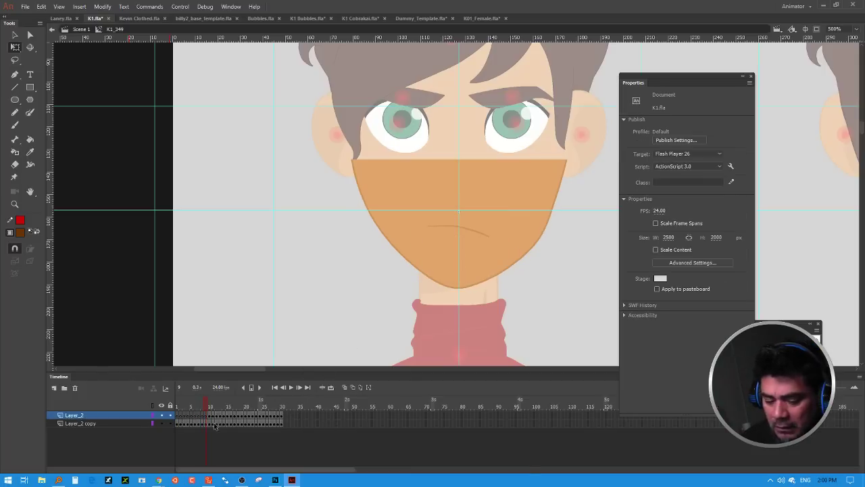
pyautogui.click(206, 423)
pyautogui.rightClick(338, 335)
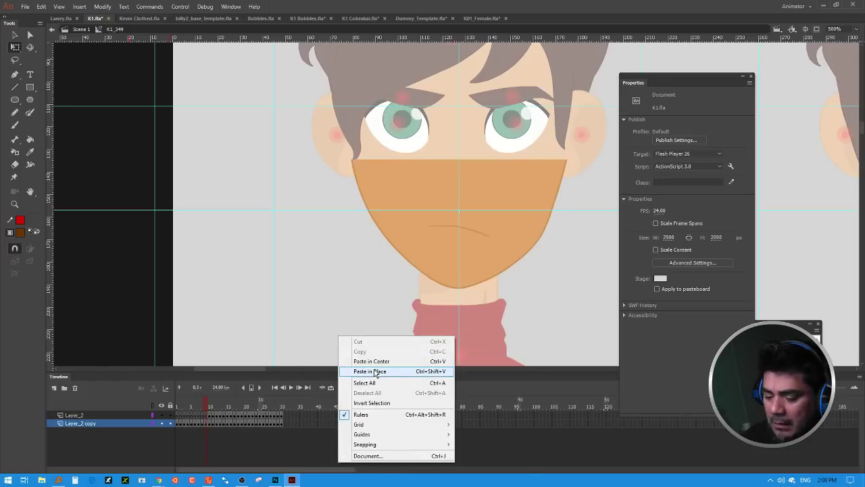
pyautogui.click(377, 372)
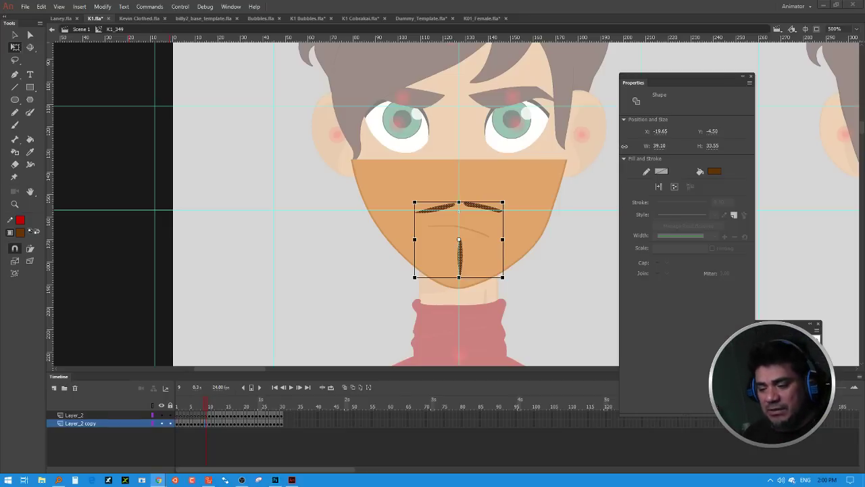
# Step: Look at K01_Female.fla, switch to Dummy_Template.fla and open the front-view figure's Left_arm_0 symbol for editing
pyautogui.click(210, 415)
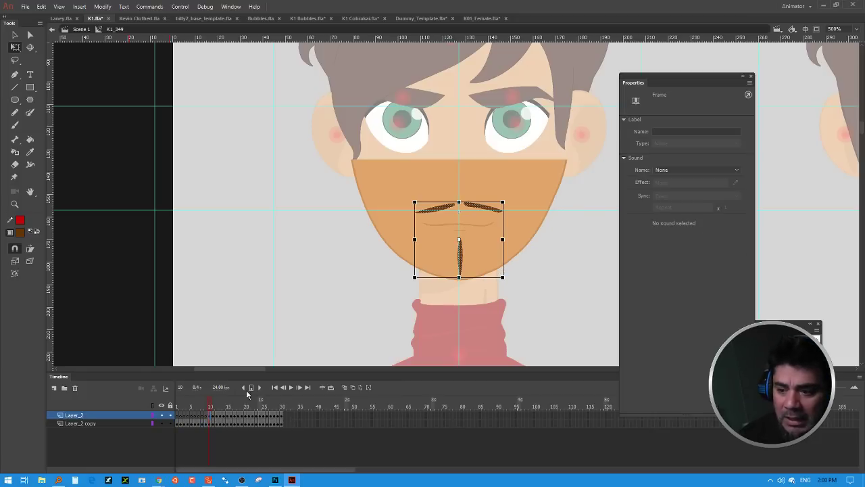
pyautogui.click(482, 18)
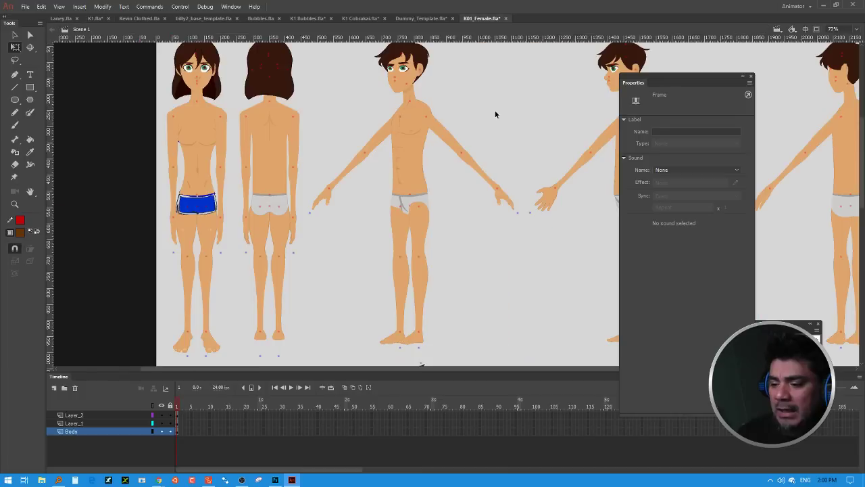
pyautogui.click(421, 18)
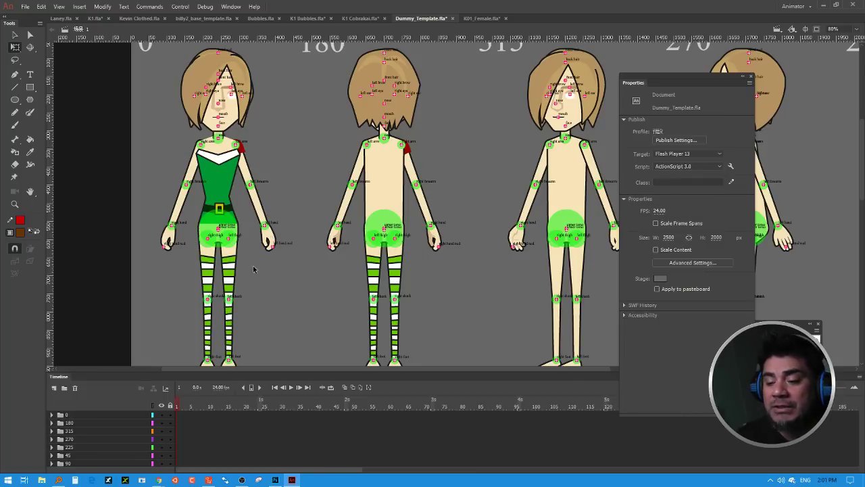
pyautogui.click(248, 173)
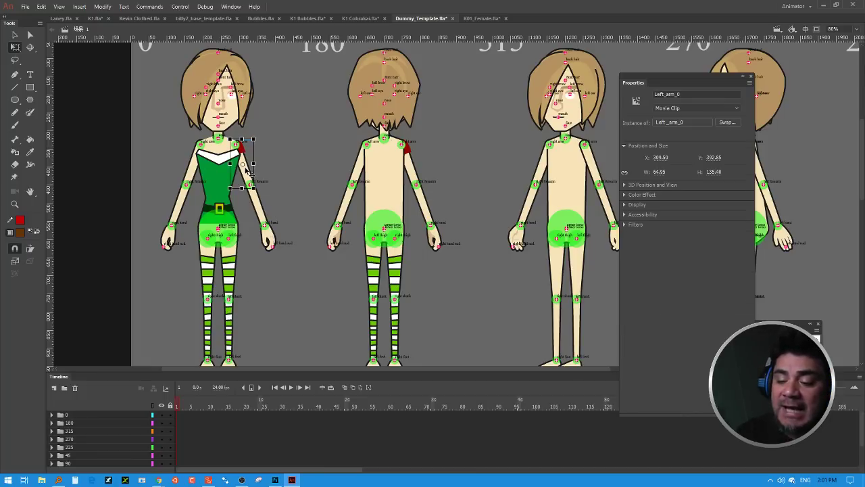
pyautogui.doubleClick(248, 173)
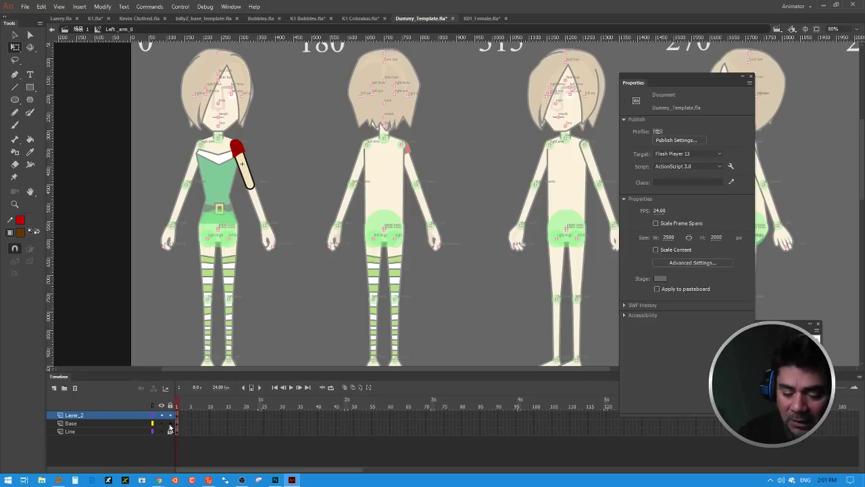
# Step: Hide Layer_2 and Base inside the Left_arm_0 symbol and unlock the Line layer
pyautogui.click(160, 415)
pyautogui.click(161, 423)
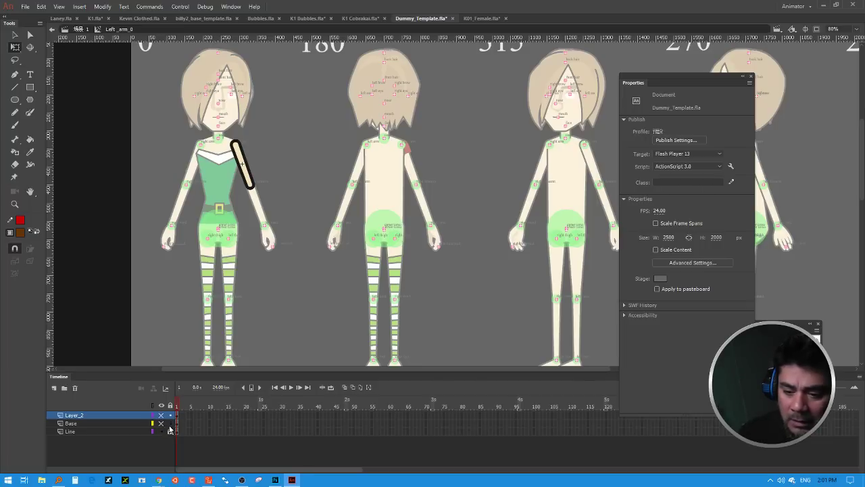
pyautogui.click(161, 432)
pyautogui.click(162, 431)
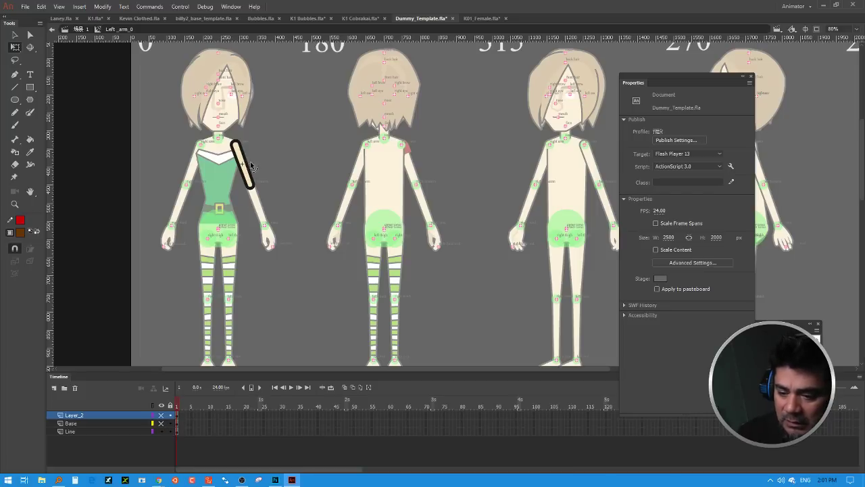
# Step: Try bending the outer edge of the upper arm's outline outward, and undo the bend
pyautogui.moveTo(249, 169); pyautogui.dragTo(256, 164)
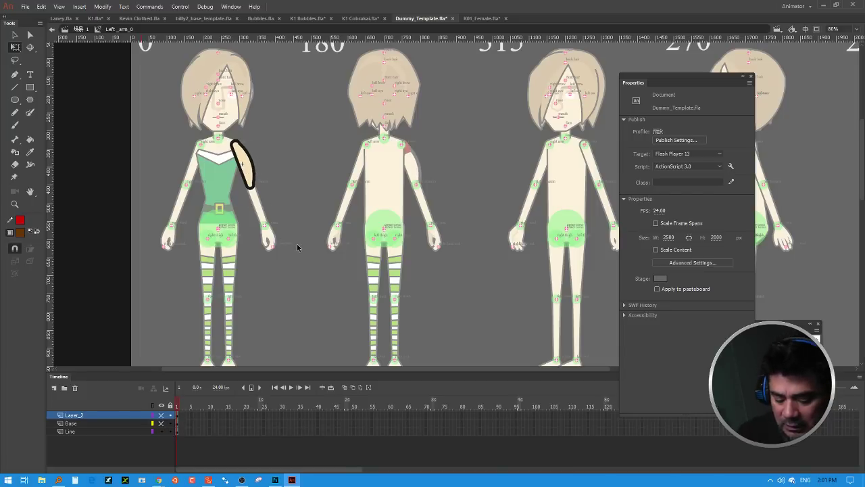
pyautogui.hotkey('ctrl', 'z')
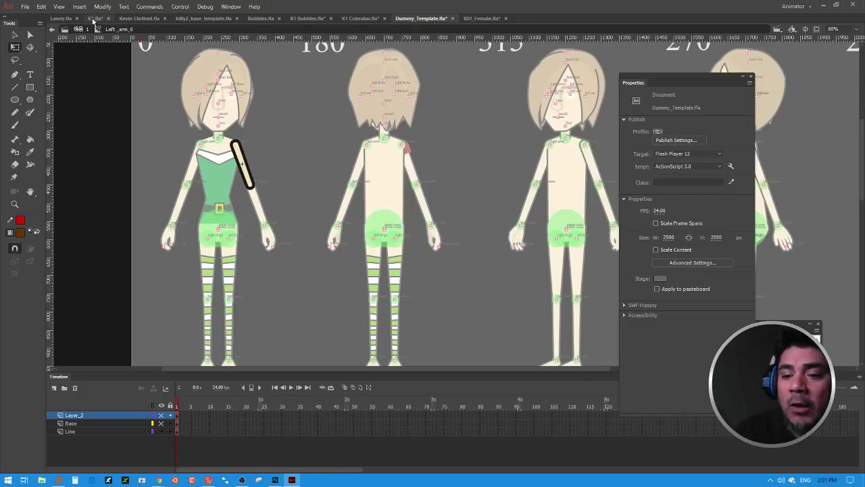
# Step: Return to K1.fla, cut the facial hair from frame 10 of Layer_2 and paste it in place on frame 10 of Layer_2 copy
pyautogui.click(61, 19)
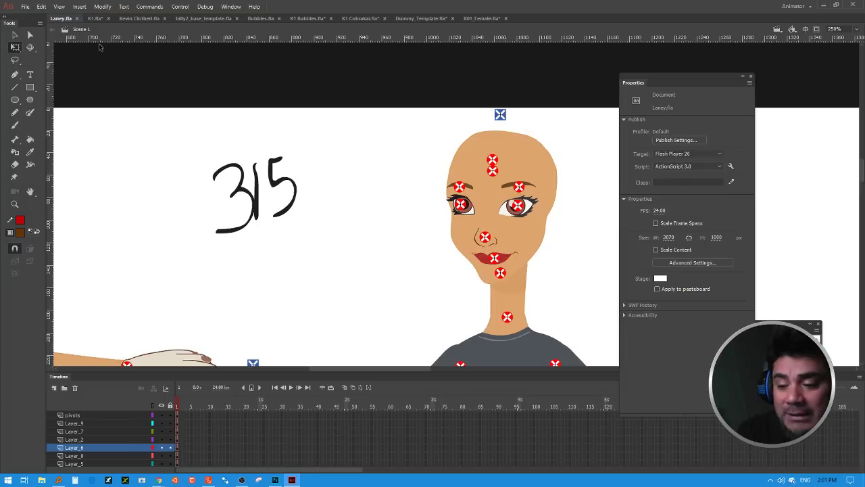
pyautogui.click(96, 18)
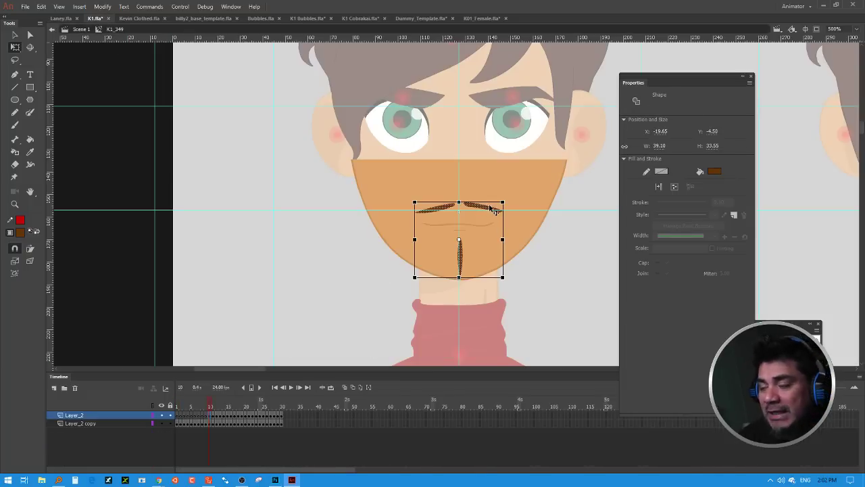
pyautogui.press('Delete')
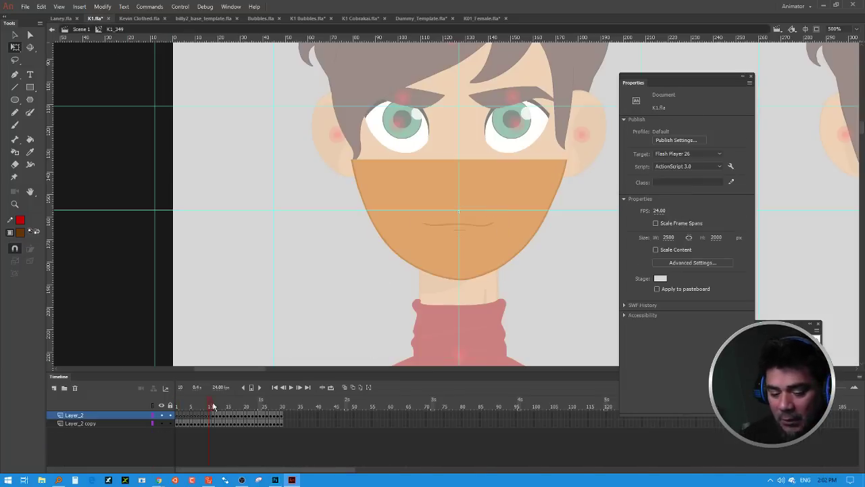
pyautogui.click(216, 423)
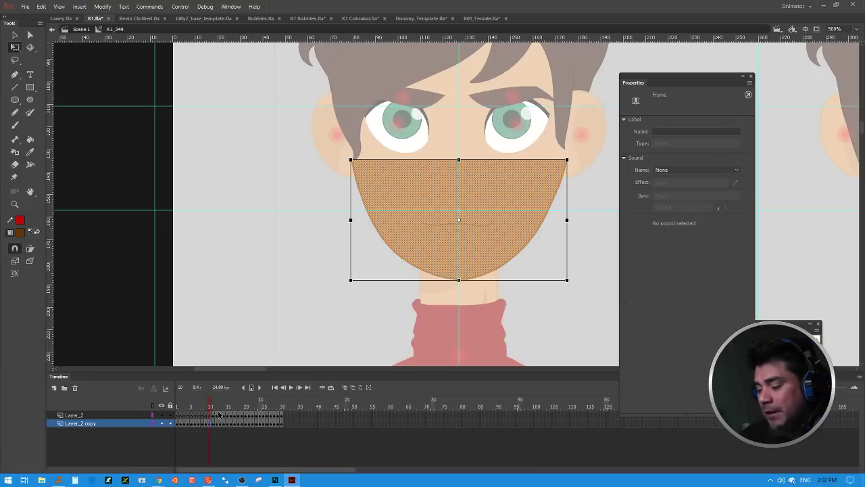
pyautogui.rightClick(567, 302)
pyautogui.click(605, 338)
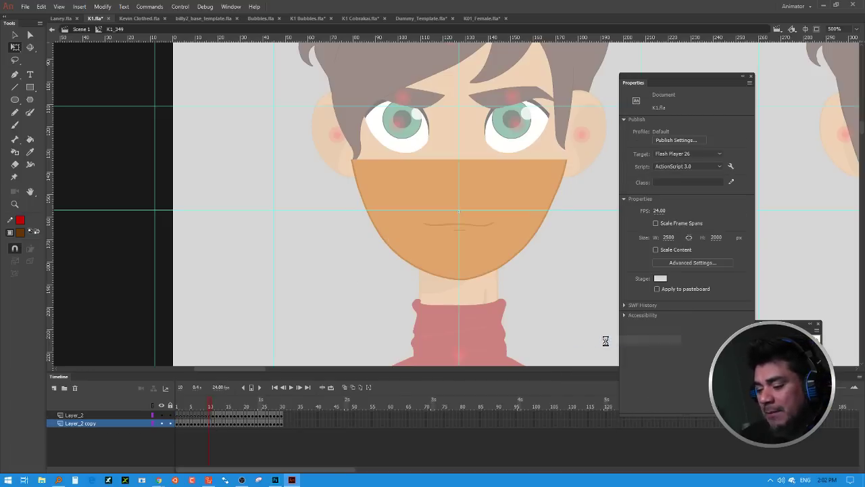
# Step: Cut the facial hair from frame 11 of Layer_2 and paste it in place on frame 11 of Layer_2 copy
pyautogui.click(212, 414)
pyautogui.press('Delete')
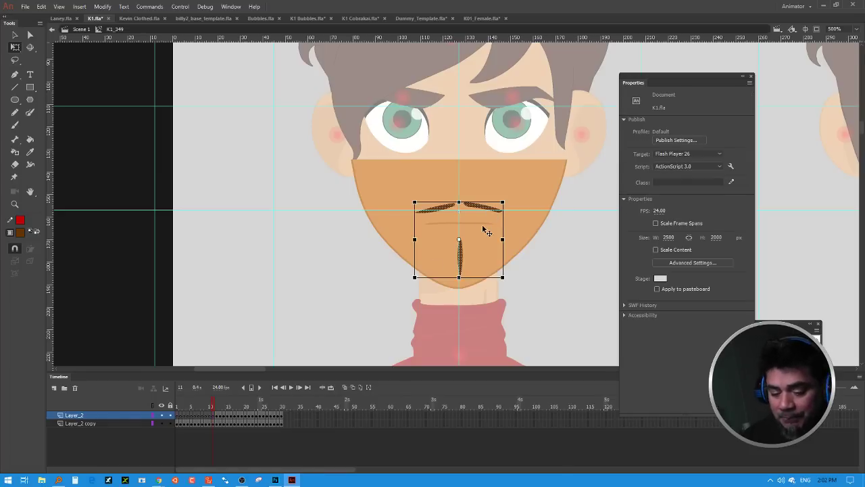
pyautogui.click(213, 423)
pyautogui.rightClick(553, 303)
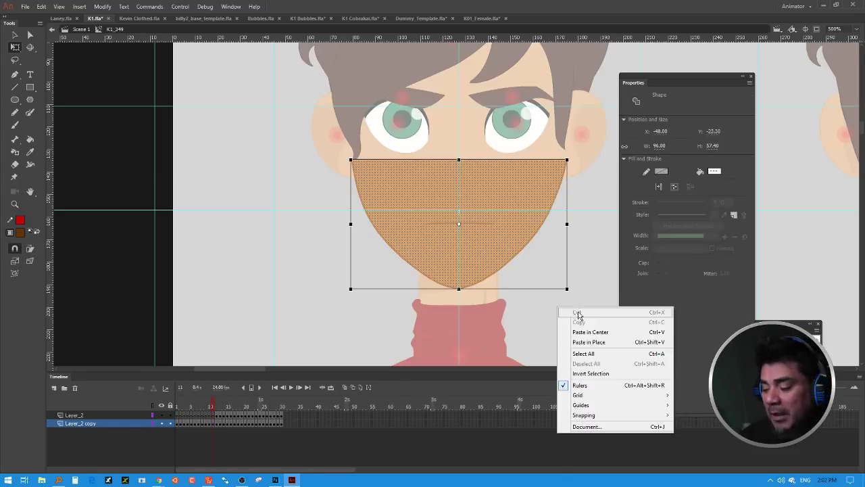
pyautogui.click(649, 342)
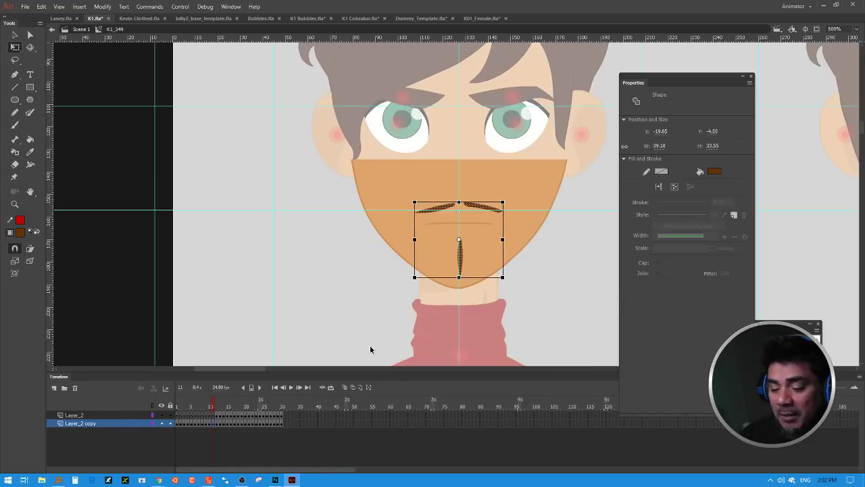
# Step: Try pasting the facial hair in place on frame 12 of Layer_2
pyautogui.rightClick(553, 284)
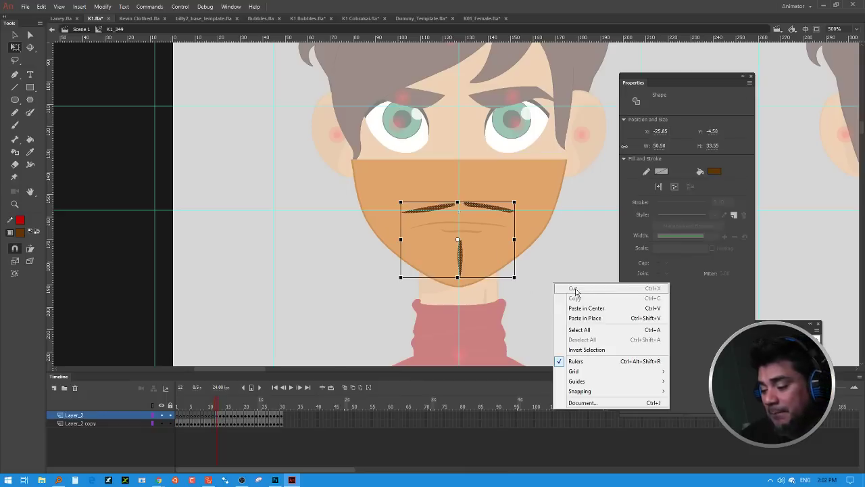
pyautogui.click(585, 321)
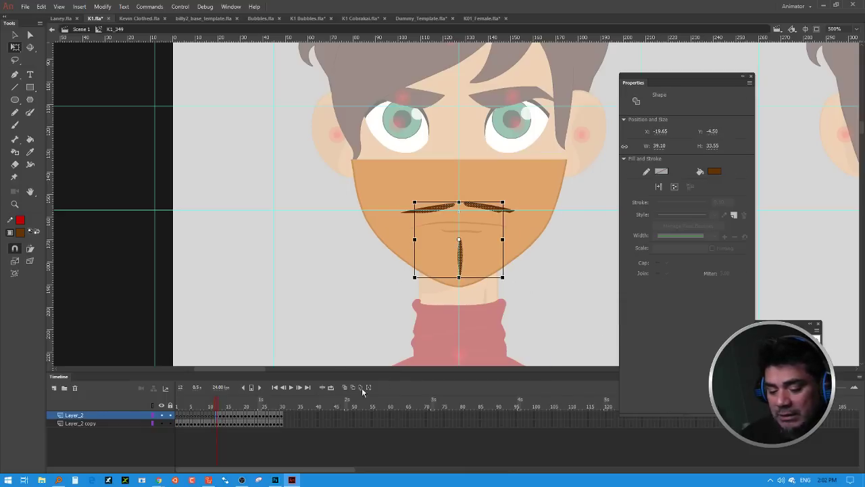
pyautogui.click(237, 411)
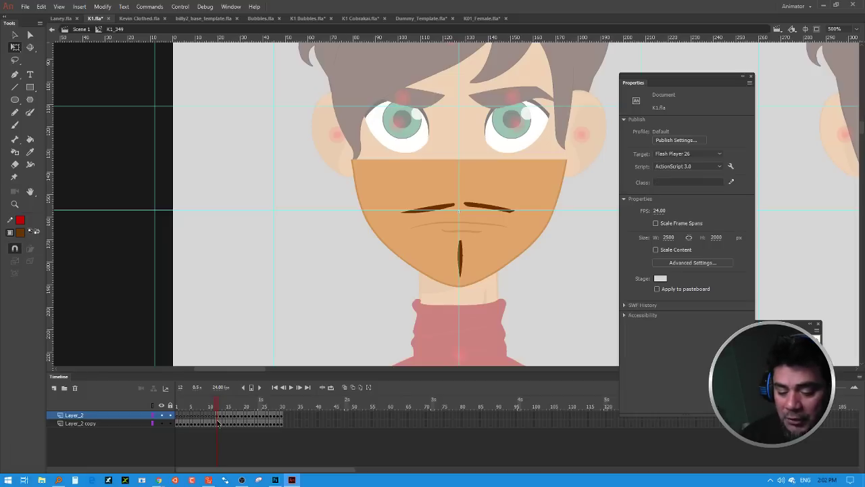
# Step: Cut the wider moustache and chin beard from frame 12 of Layer_2 and paste them in place on frame 12 of Layer_2 copy
pyautogui.moveTo(218, 420); pyautogui.dragTo(272, 420)
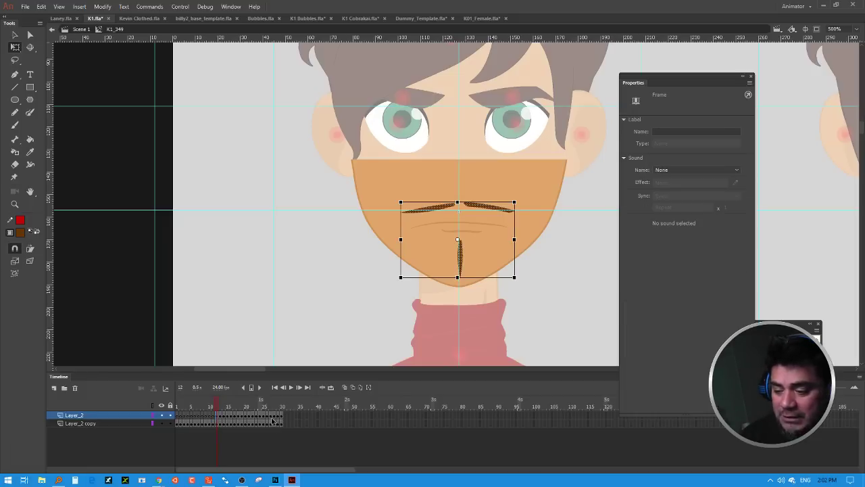
pyautogui.click(213, 423)
pyautogui.click(217, 415)
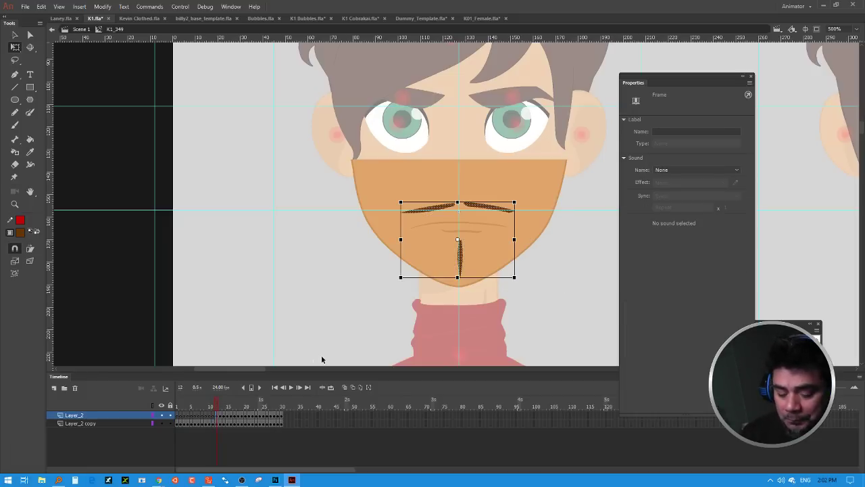
pyautogui.press('Delete')
pyautogui.click(218, 423)
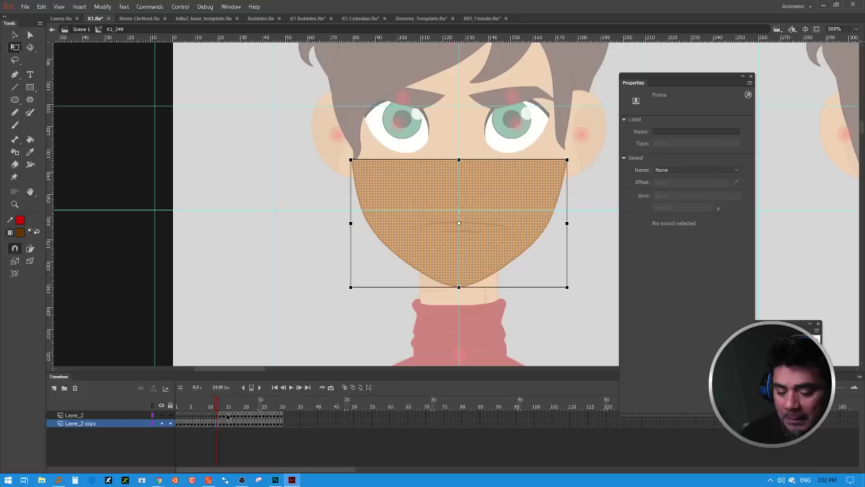
pyautogui.rightClick(536, 318)
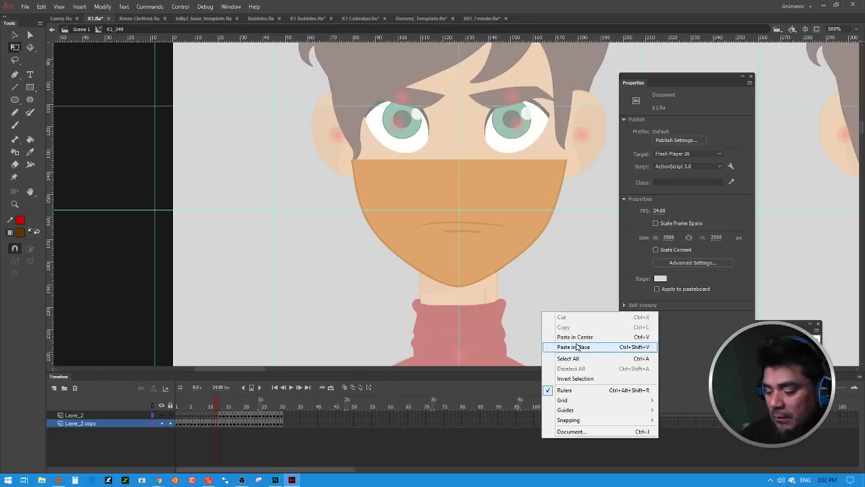
pyautogui.click(483, 372)
pyautogui.hotkey('ctrl', 'z')
# Step: Cut the facial hair from frame 13 of Layer_2 and paste it in place on frame 13 of Layer_2 copy
pyautogui.click(220, 415)
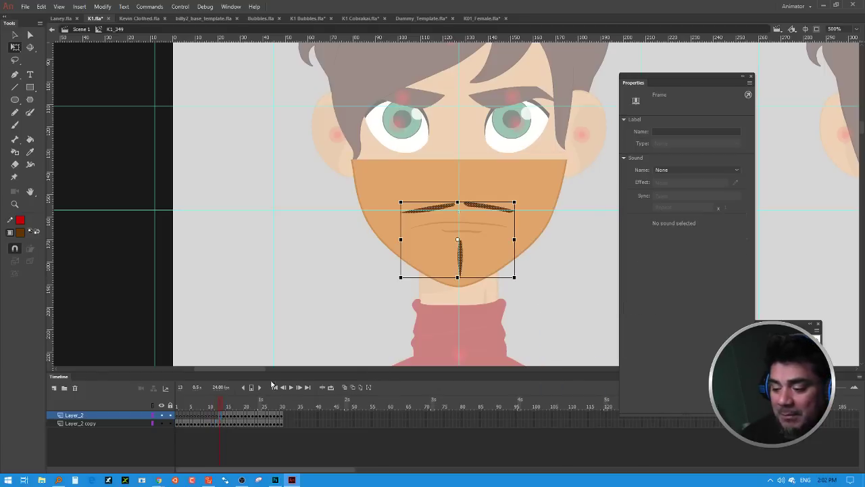
pyautogui.press('Delete')
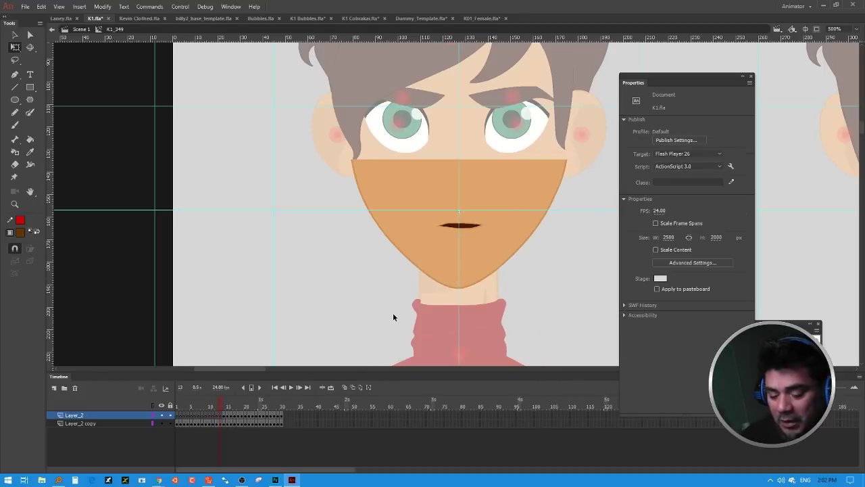
pyautogui.click(226, 422)
pyautogui.rightClick(562, 312)
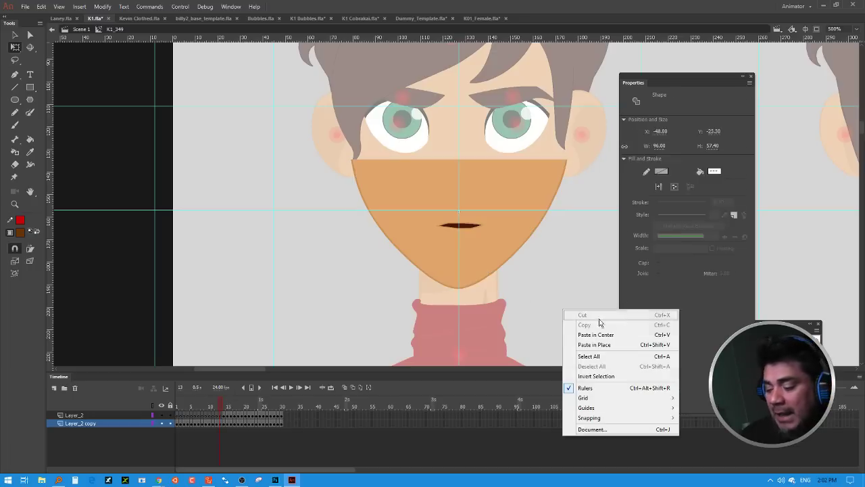
pyautogui.press('Escape')
pyautogui.press('.')
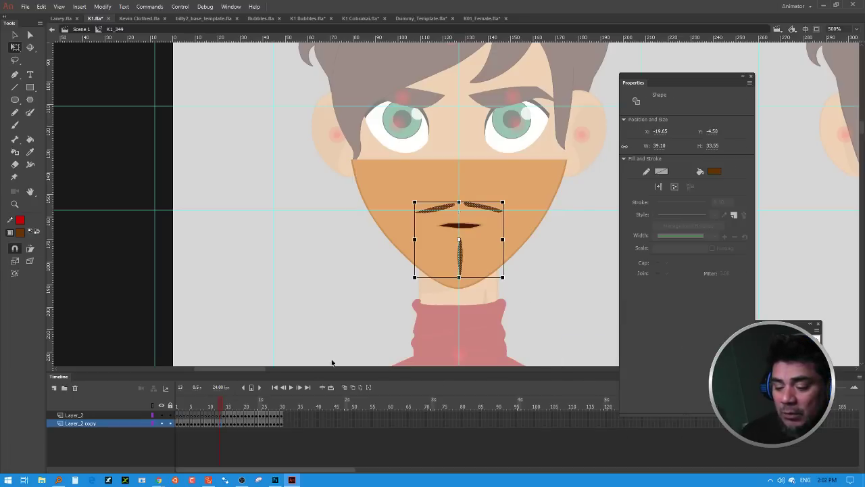
# Step: Cut the facial hair from frame 14 of Layer_2 and paste it in place on frame 14 of Layer_2 copy
pyautogui.click(225, 415)
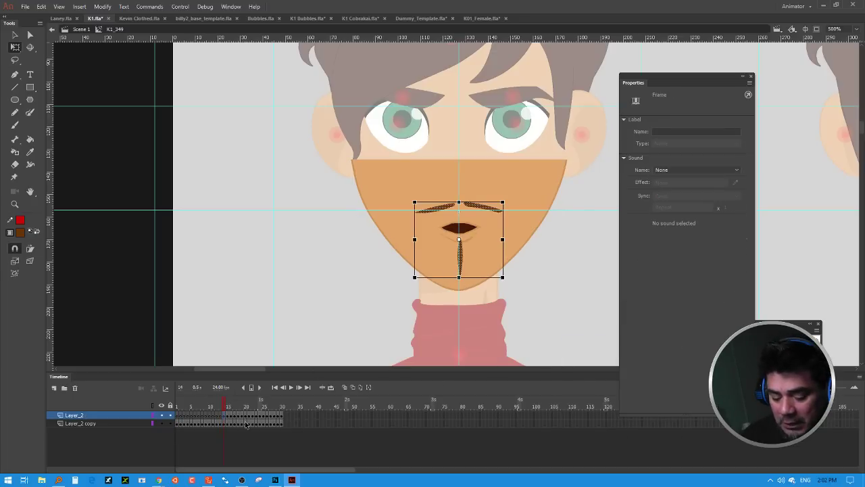
pyautogui.press('Delete')
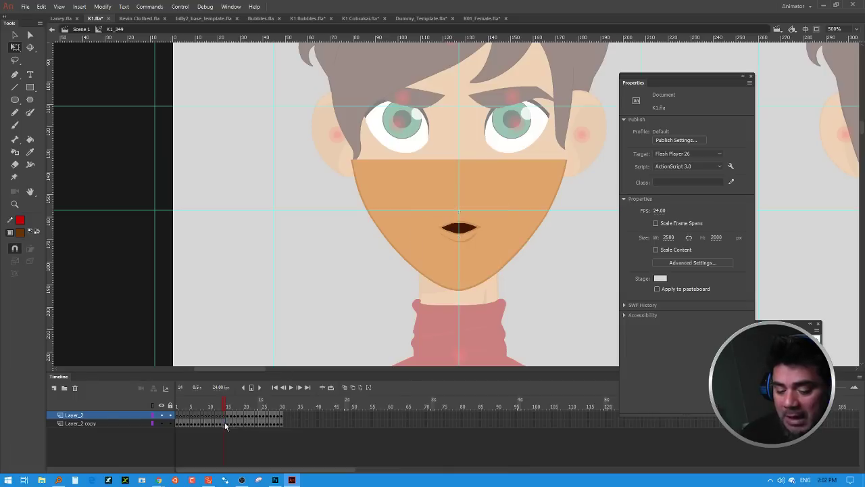
pyautogui.click(225, 423)
pyautogui.rightClick(548, 309)
pyautogui.click(579, 344)
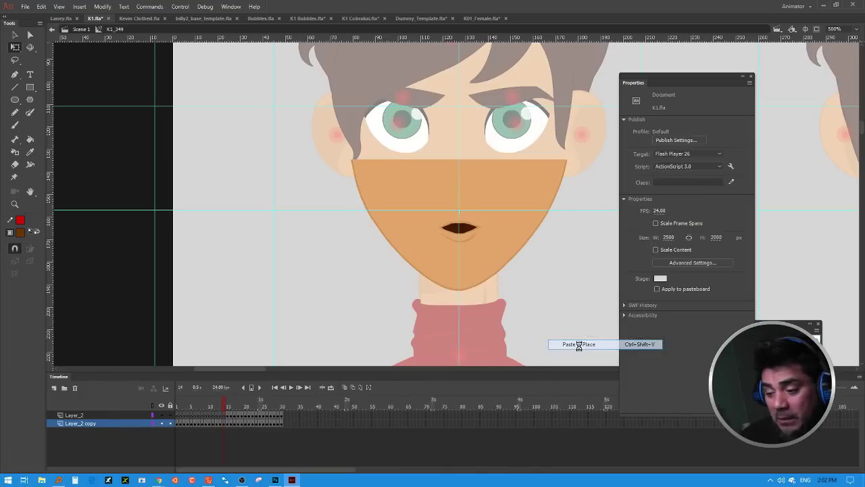
# Step: Cut the facial hair from frame 15 of Layer_2 and paste it in place on frame 15 of Layer_2 copy
pyautogui.click(228, 415)
pyautogui.press('Delete')
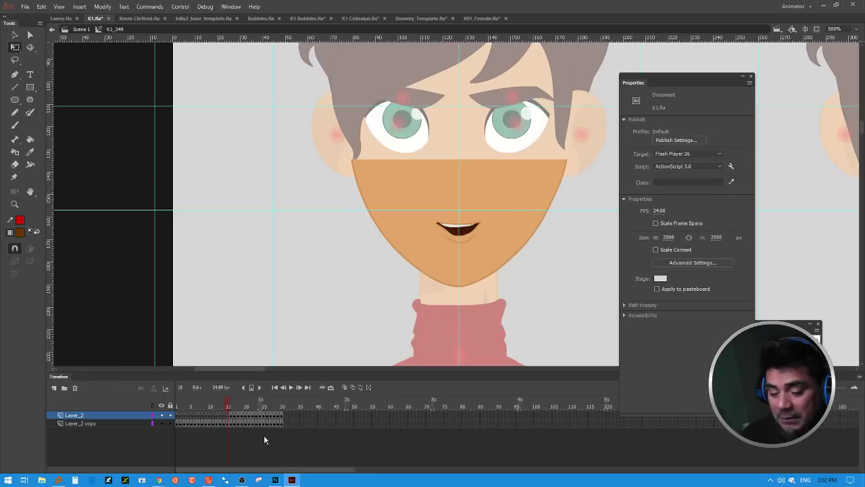
pyautogui.click(229, 424)
pyautogui.rightClick(555, 315)
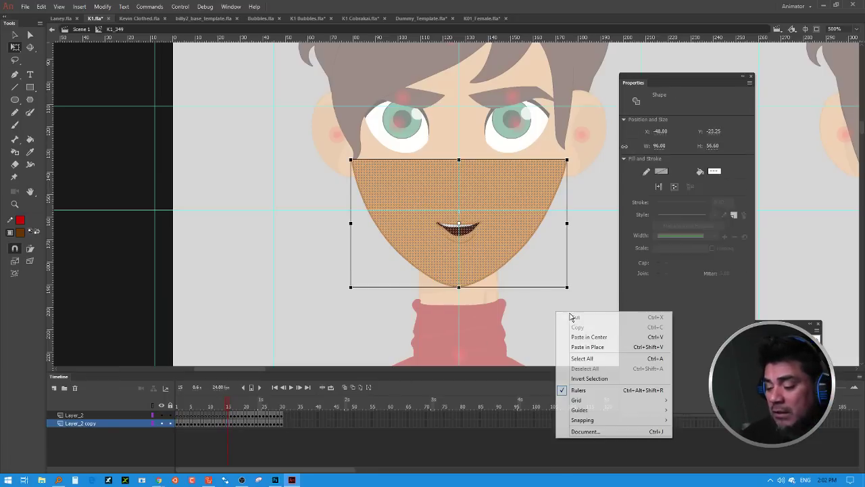
pyautogui.click(555, 332)
pyautogui.hotkey('ctrl', 'shift', 'v')
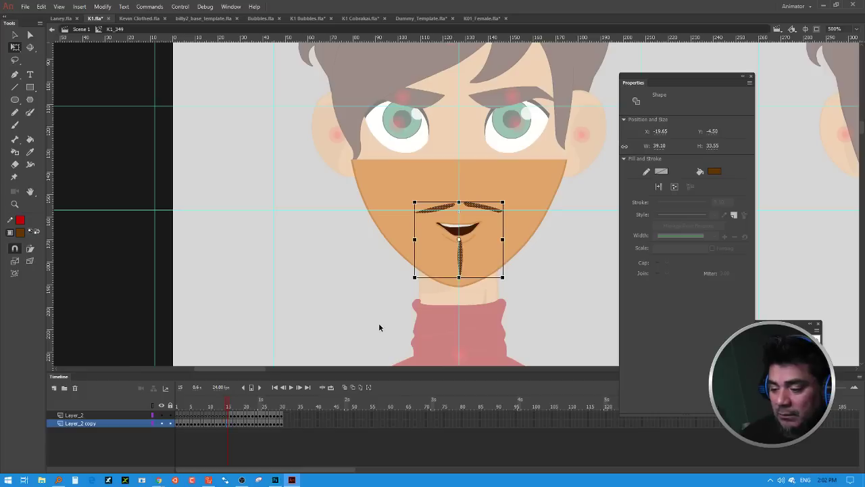
# Step: Cut the facial hair from frame 16 of Layer_2 and paste it in place on frame 16 of Layer_2 copy
pyautogui.click(233, 415)
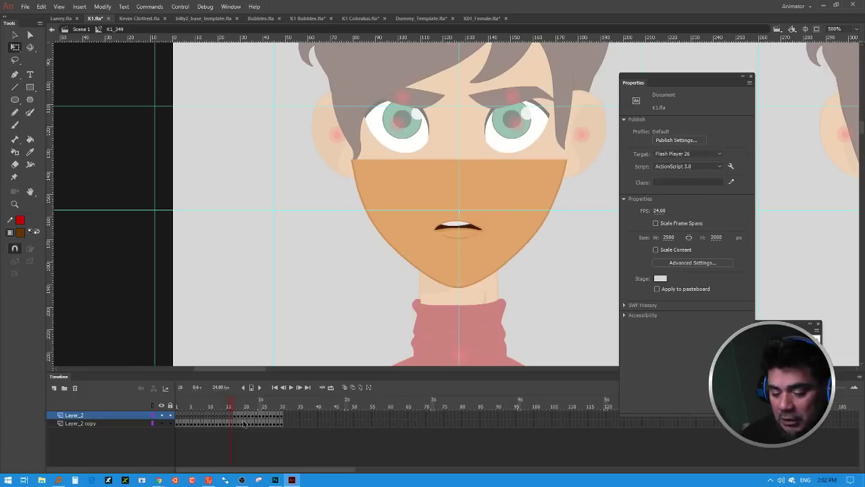
pyautogui.press('Delete')
pyautogui.click(232, 424)
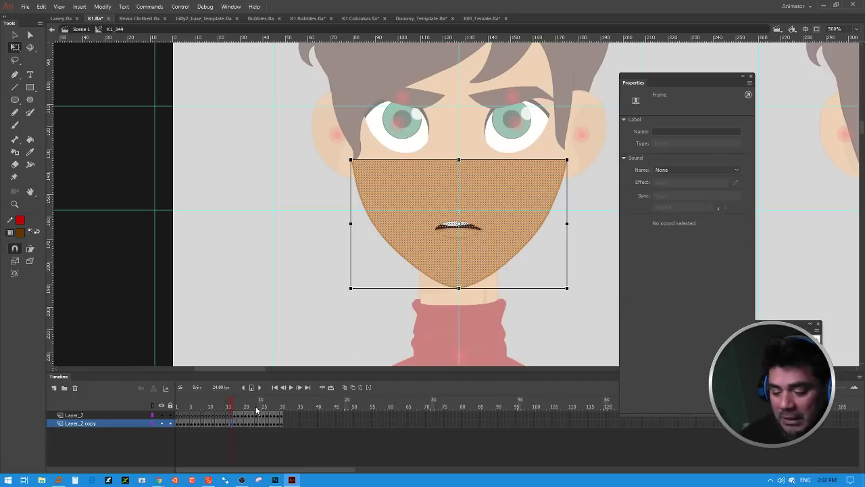
pyautogui.rightClick(555, 325)
pyautogui.click(575, 360)
pyautogui.hotkey('ctrl', 'shift', 'v')
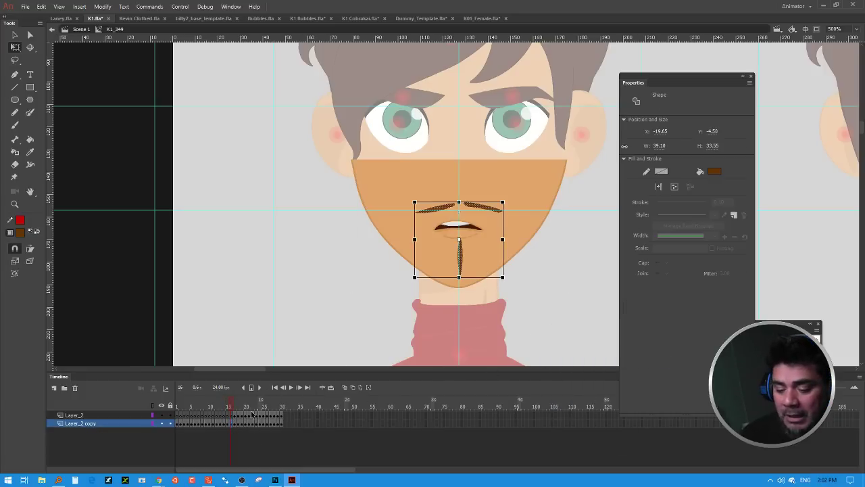
# Step: Cut the facial hair from frame 17 of Layer_2 and paste it in place on frame 17 of Layer_2 copy
pyautogui.click(234, 415)
pyautogui.press('Delete')
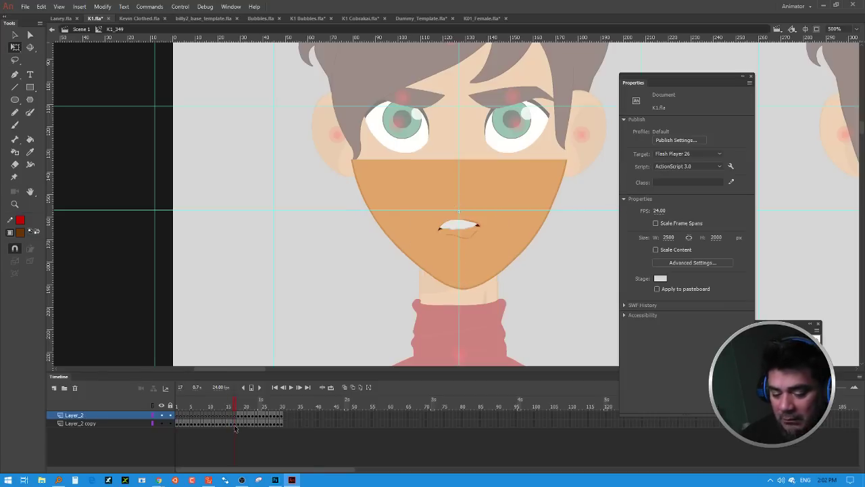
pyautogui.click(235, 424)
pyautogui.rightClick(544, 305)
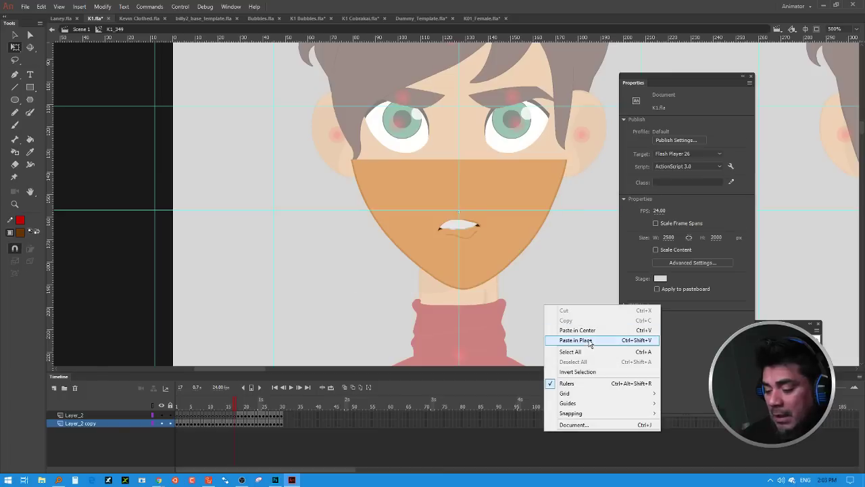
pyautogui.press('Escape')
pyautogui.hotkey('ctrl', 'shift', 'v')
# Step: Cut the facial hair from frame 18 of Layer_2 and paste it in place on frame 18 of Layer_2 copy
pyautogui.click(238, 415)
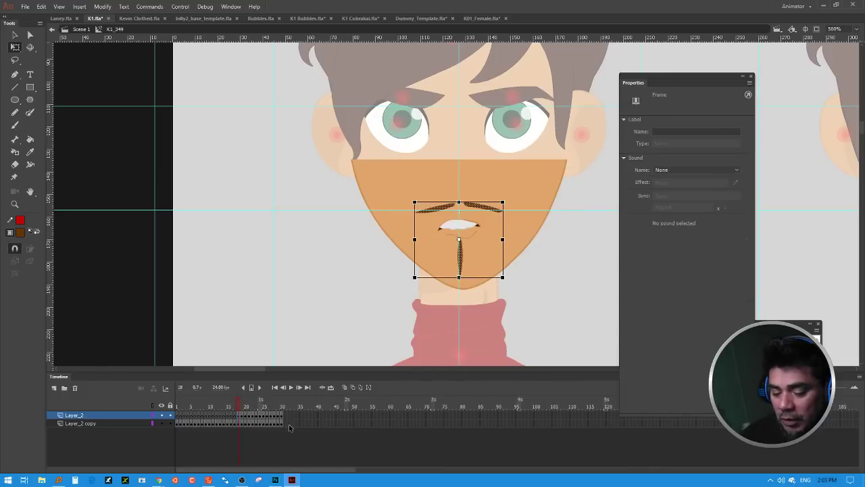
pyautogui.press('Delete')
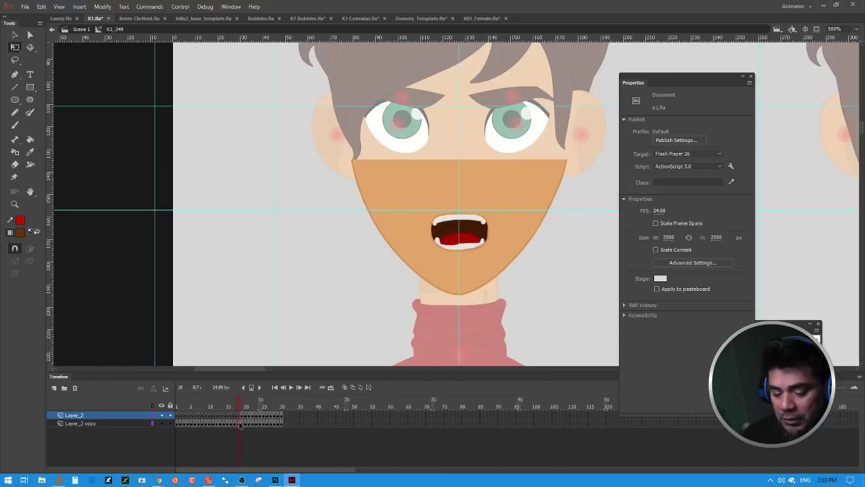
pyautogui.click(238, 424)
pyautogui.rightClick(556, 329)
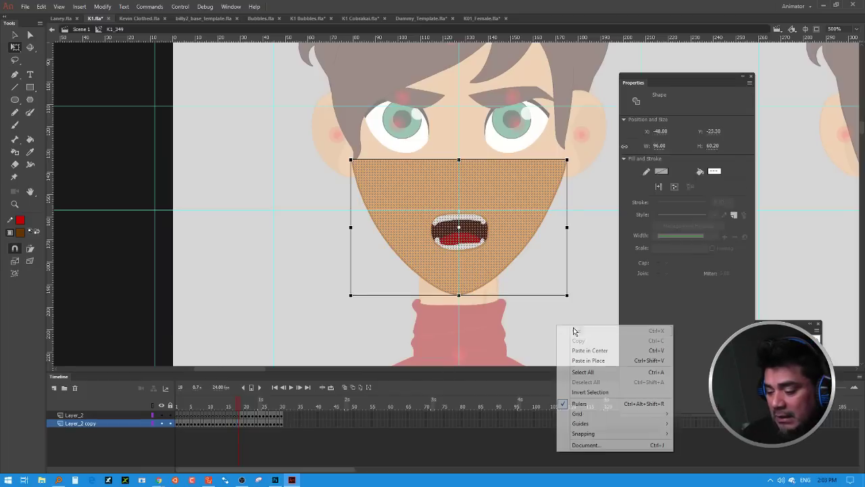
pyautogui.click(593, 359)
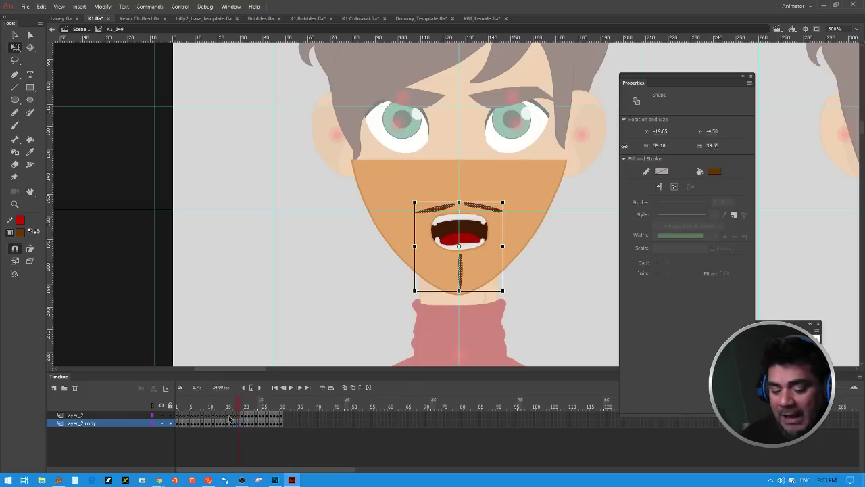
# Step: Delete Layer_2 and check the merged facial hair across the first mouth frames of Layer_2 copy, ending on frame 1
pyautogui.click(108, 415)
pyautogui.click(75, 388)
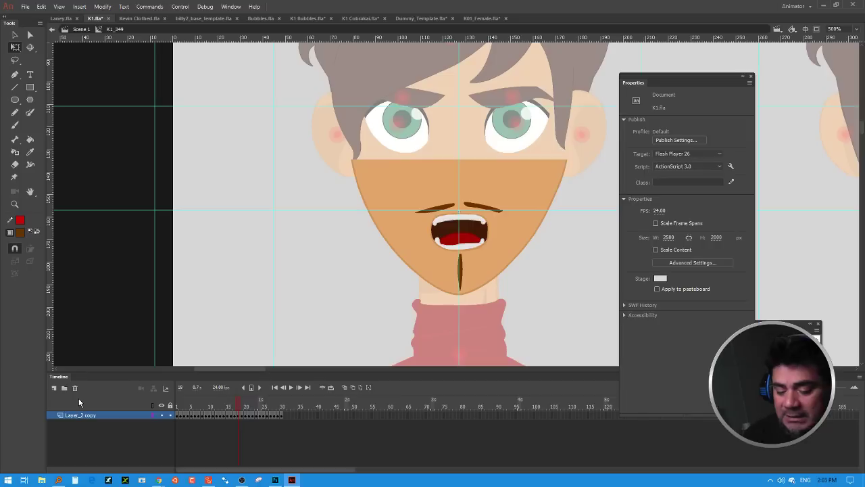
pyautogui.click(187, 413)
pyautogui.press('.')
pyautogui.press('.')
pyautogui.press('.')
pyautogui.press('.')
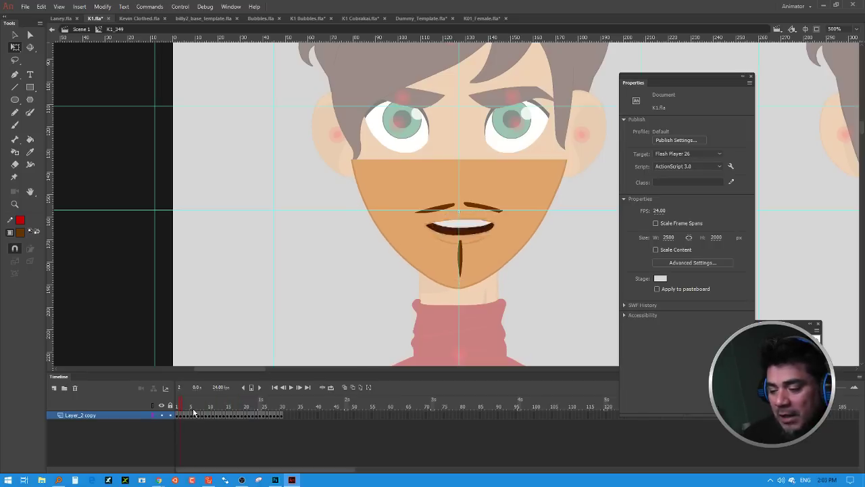
pyautogui.moveTo(190, 411)
pyautogui.mouseDown()
pyautogui.moveTo(201, 411)
pyautogui.moveTo(176, 409)
pyautogui.mouseUp()
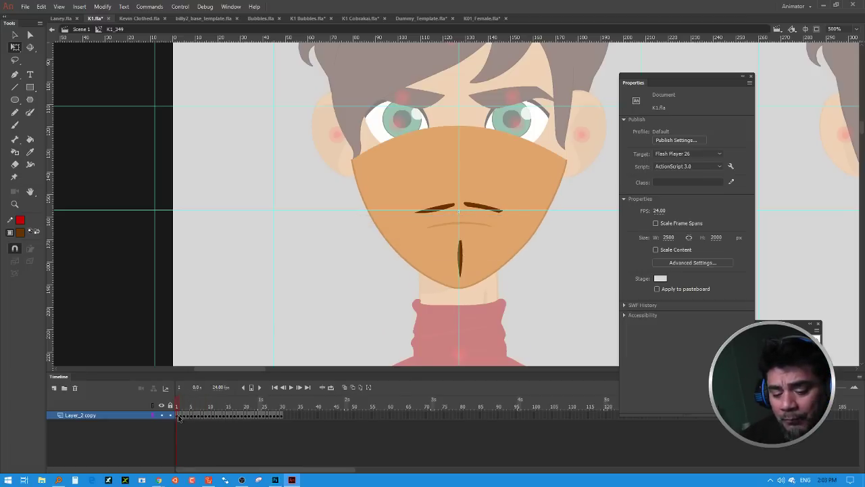
# Step: Open the Puppet Producer extension's Mouths list and run its automatic setup on the mouth frames of Layer_2 copy, starting at frame 1
pyautogui.click(179, 416)
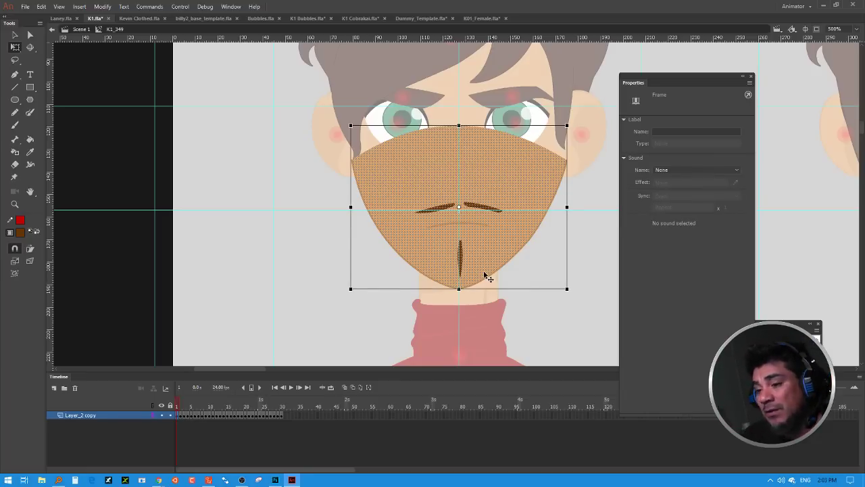
pyautogui.click(231, 6)
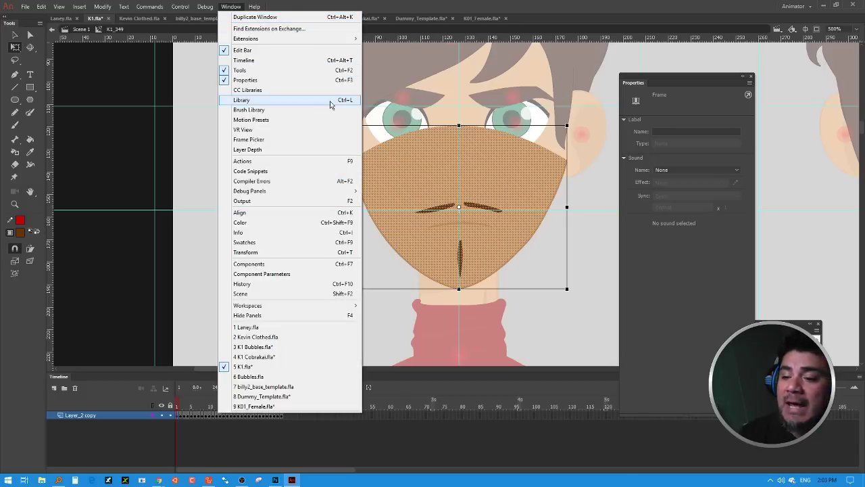
pyautogui.moveTo(342, 39)
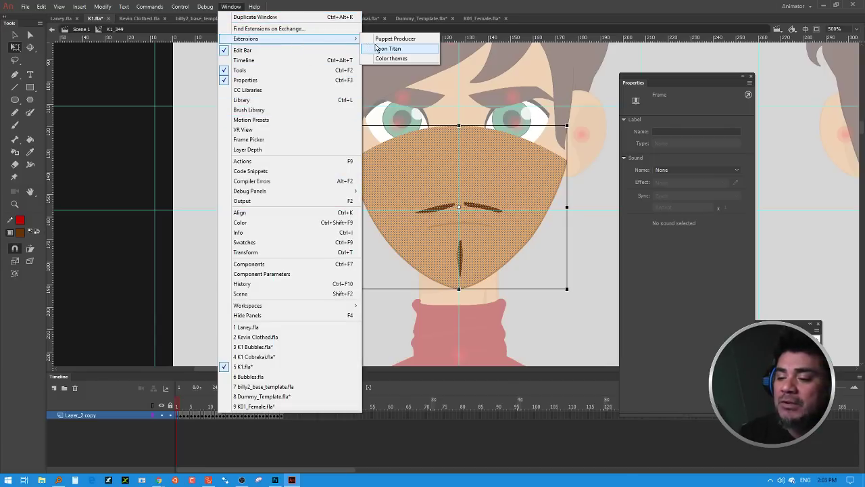
pyautogui.click(414, 39)
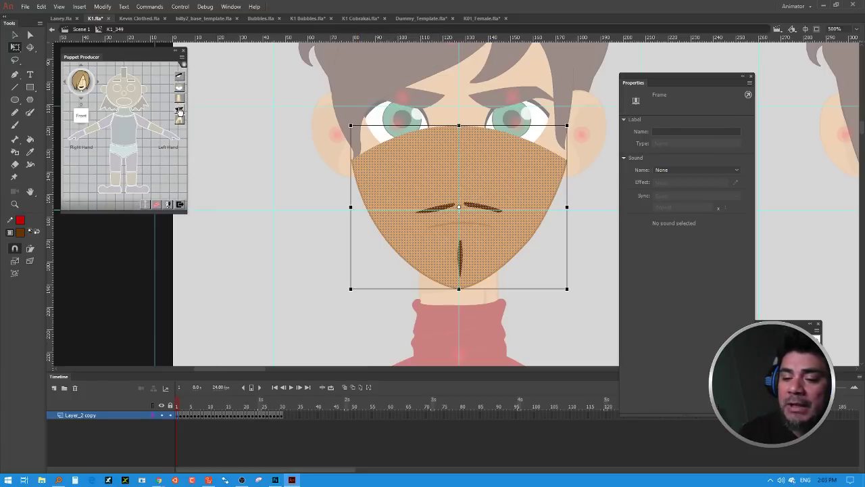
pyautogui.click(179, 92)
pyautogui.moveTo(144, 49); pyautogui.dragTo(269, 66)
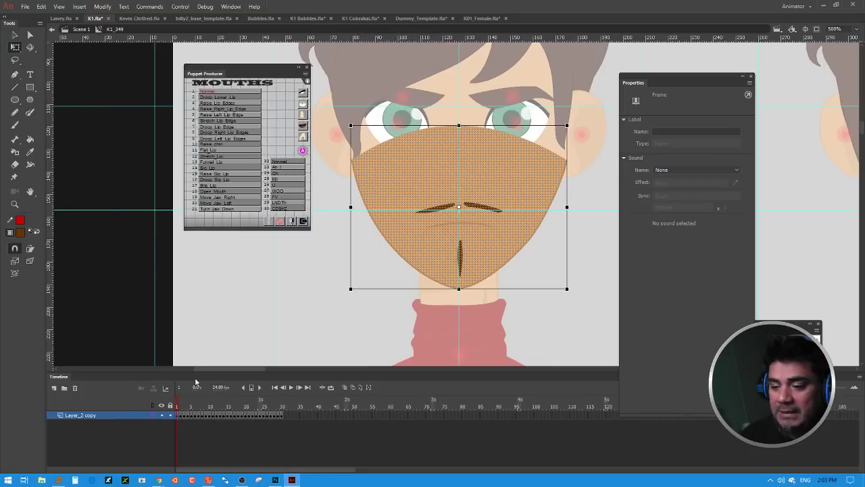
pyautogui.click(303, 150)
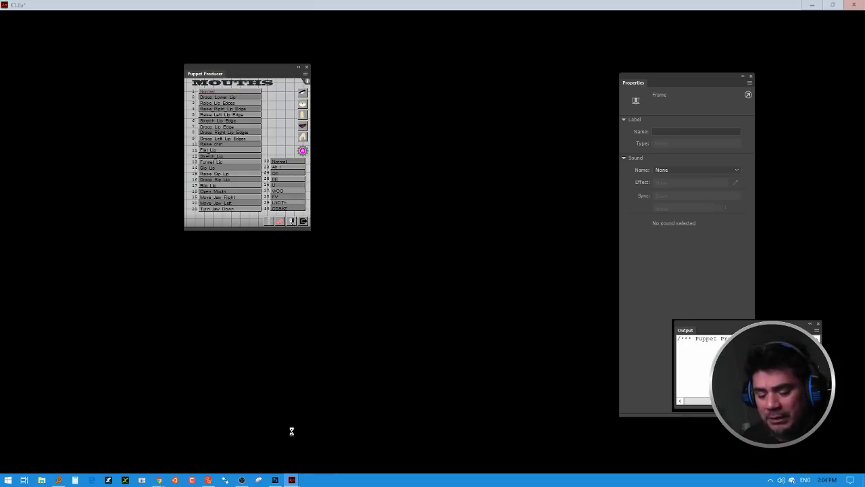
# Step: Switch to Photoshop and quit it without saving VideoPosters.psd
pyautogui.click(275, 480)
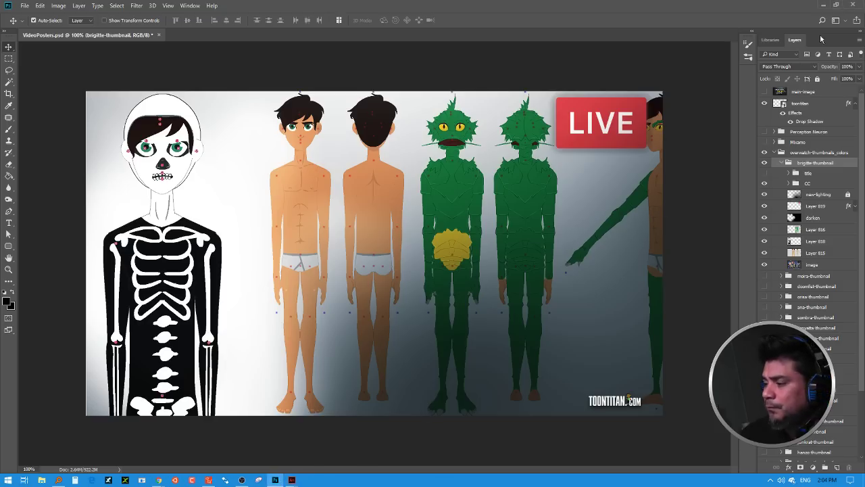
pyautogui.click(854, 6)
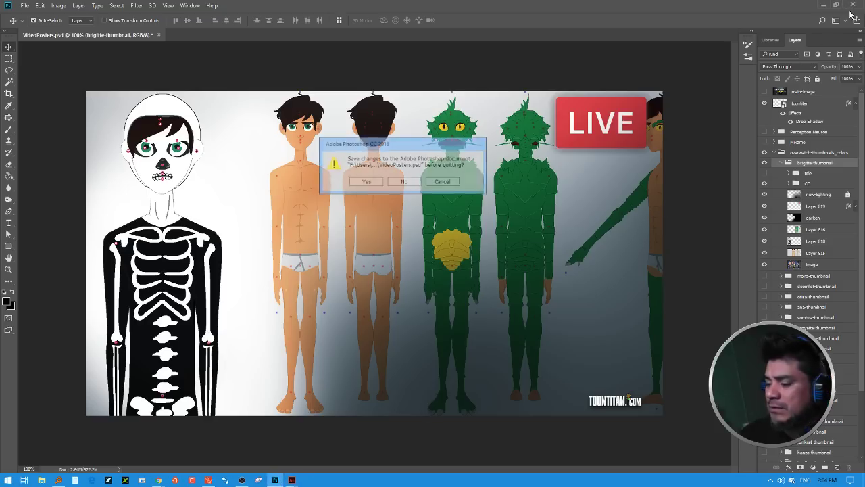
pyautogui.click(405, 183)
pyautogui.hotkey('ctrl', 'q')
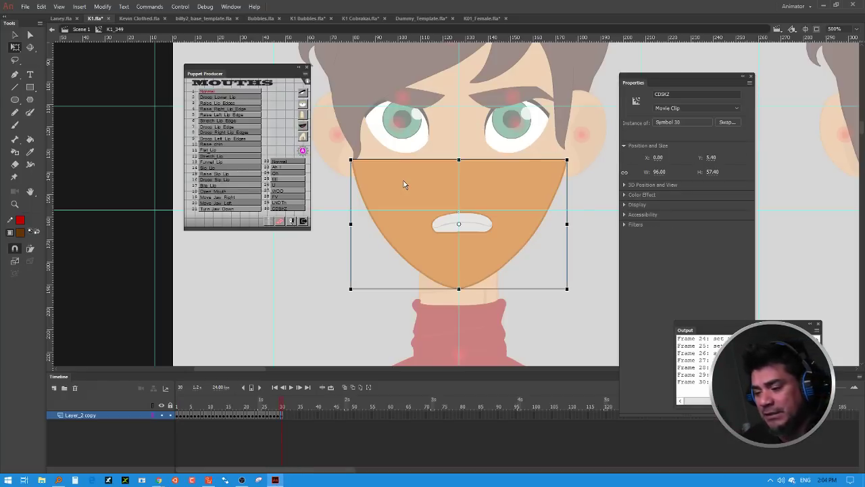
# Step: Check the instance names of the mouth movie clips on frames 1, 2 and 10, and look inside the frame 10 symbol
pyautogui.click(179, 415)
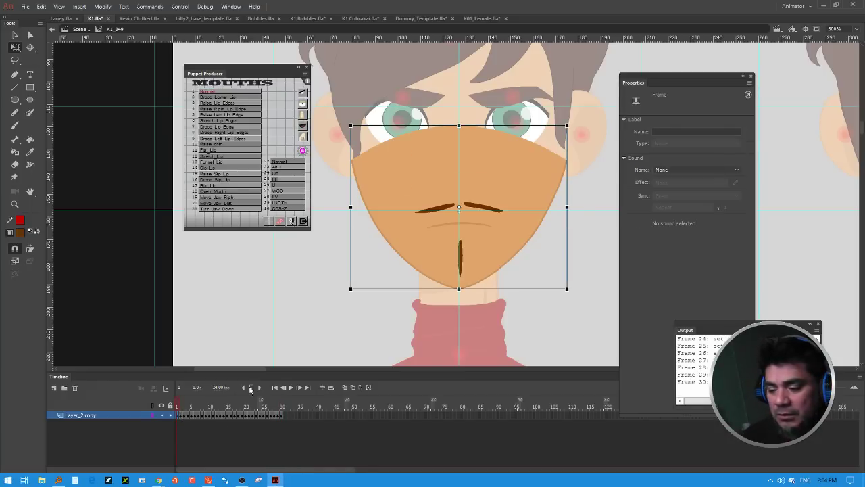
pyautogui.click(497, 187)
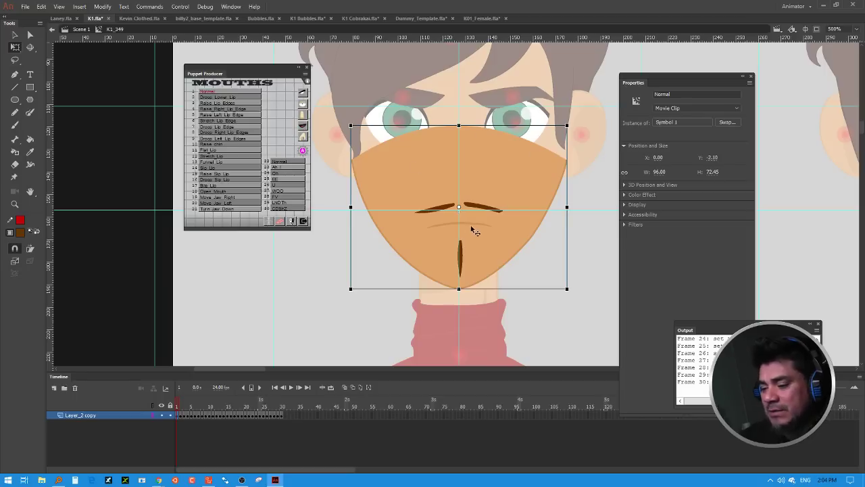
pyautogui.click(673, 94)
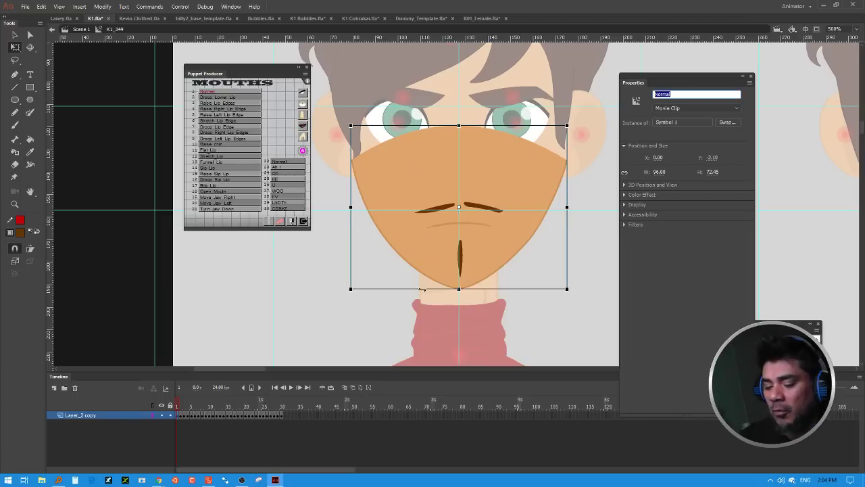
pyautogui.click(180, 415)
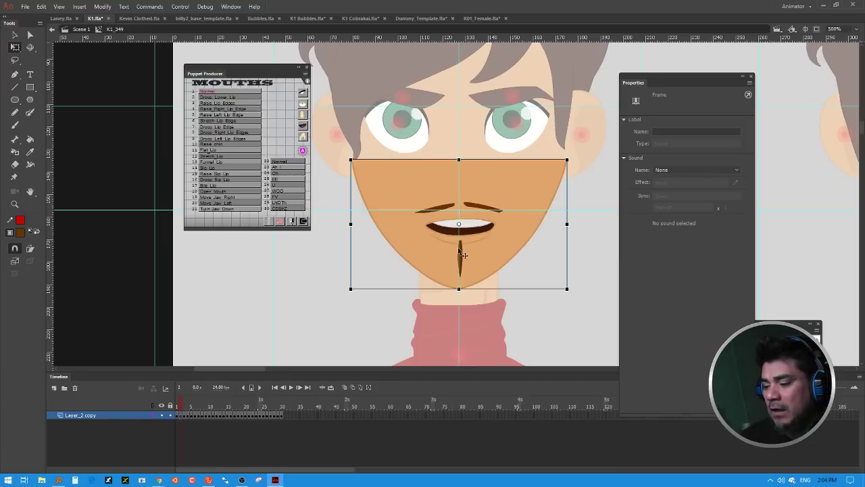
pyautogui.click(502, 235)
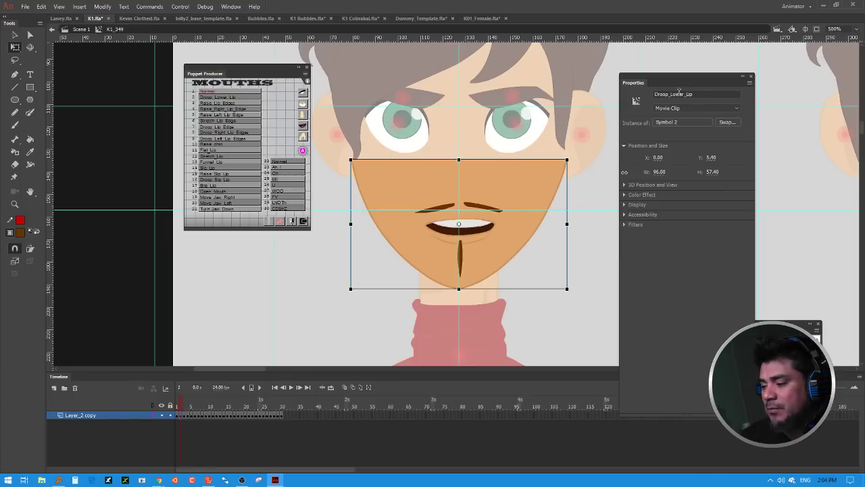
pyautogui.click(210, 415)
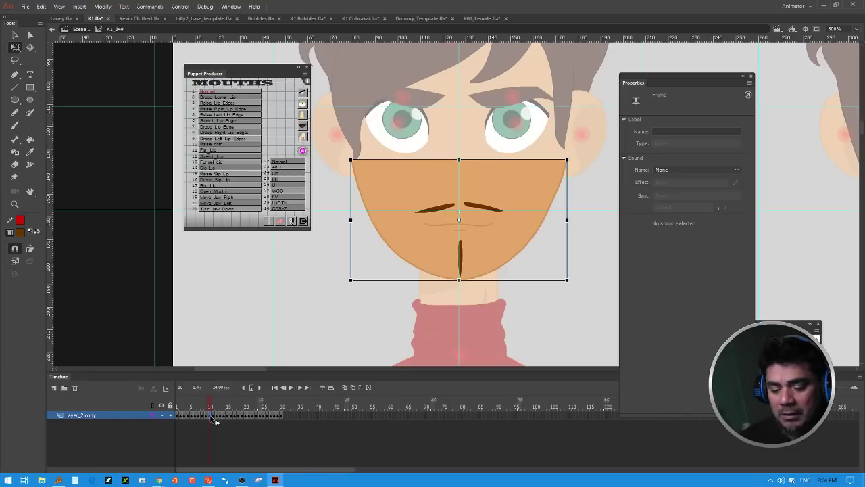
pyautogui.click(534, 202)
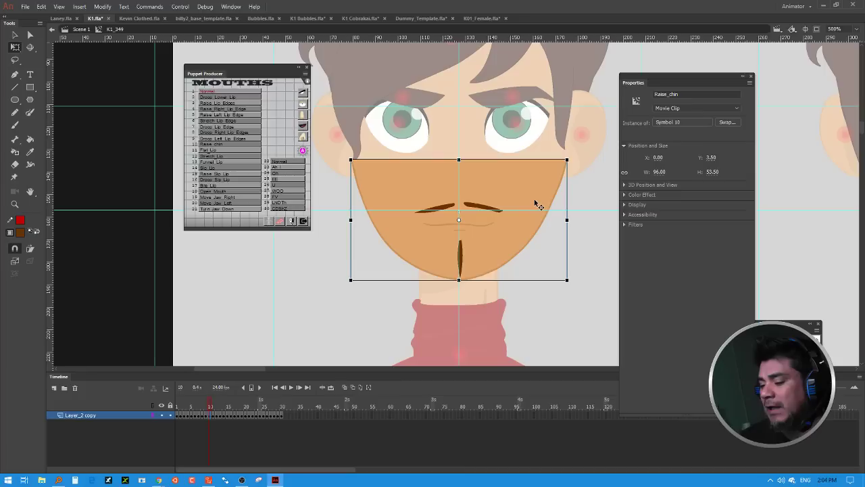
pyautogui.click(679, 94)
pyautogui.moveTo(679, 94); pyautogui.dragTo(655, 94)
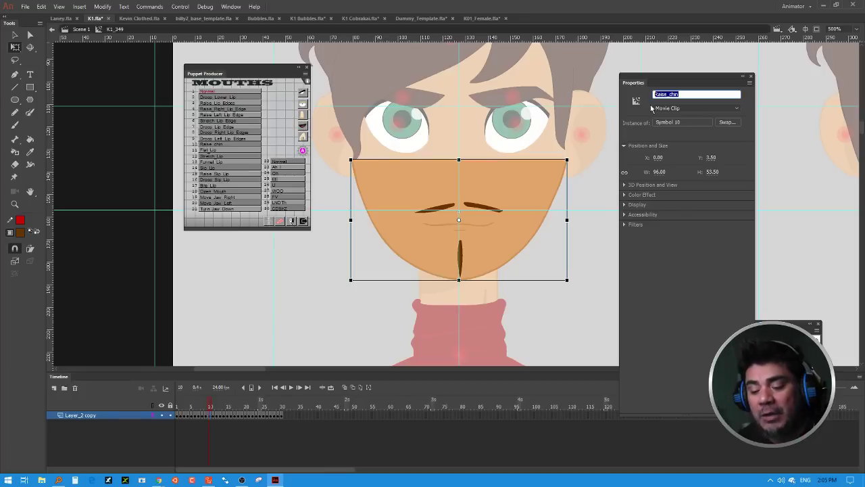
pyautogui.doubleClick(396, 179)
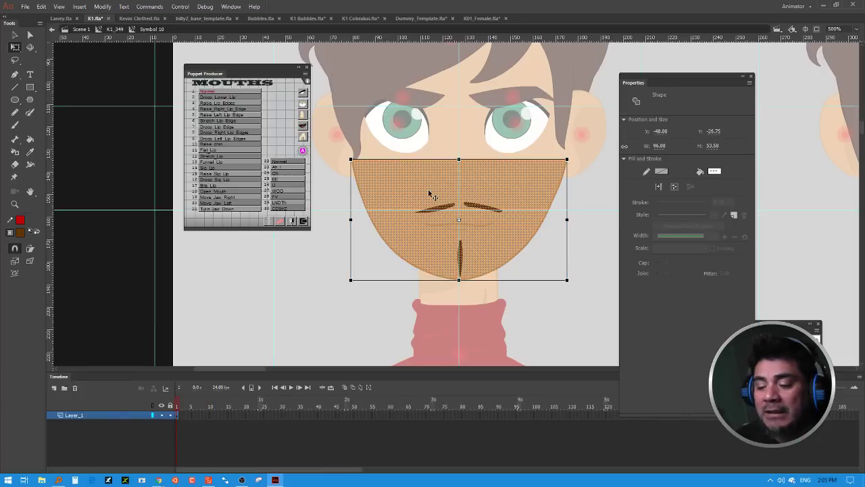
pyautogui.doubleClick(347, 320)
pyautogui.doubleClick(347, 324)
# Step: Open the frame 15 mouth symbol and brush two small fangs below the upper teeth in the sampled tooth shading colour
pyautogui.click(222, 407)
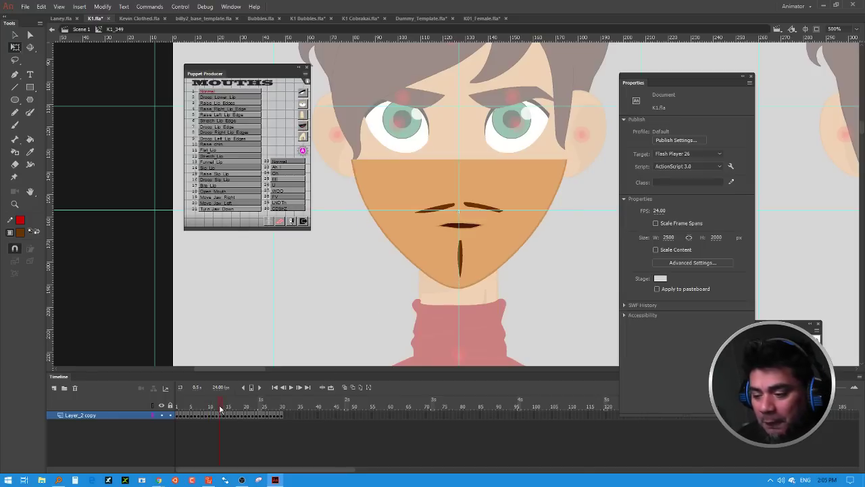
pyautogui.click(229, 407)
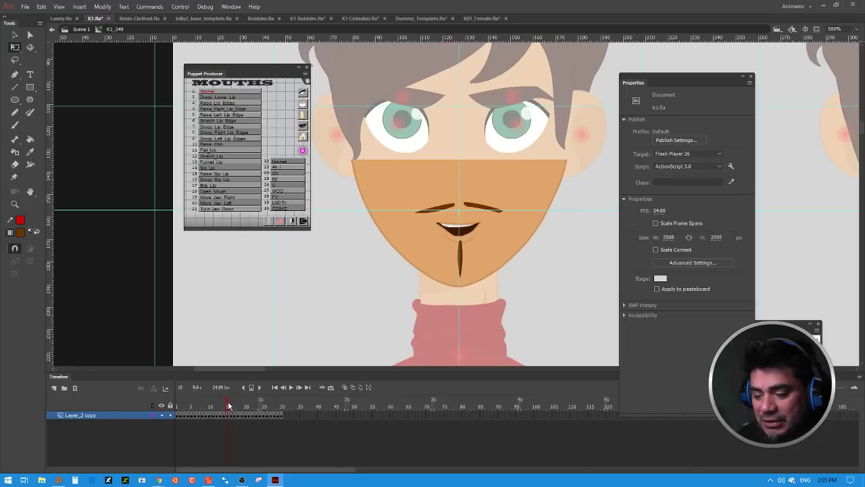
pyautogui.doubleClick(481, 236)
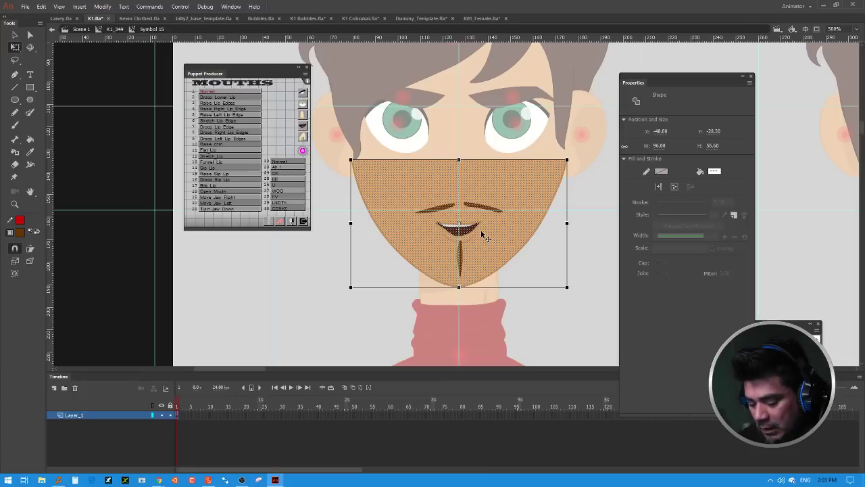
pyautogui.scroll(2, 481, 235)
pyautogui.click(69, 214)
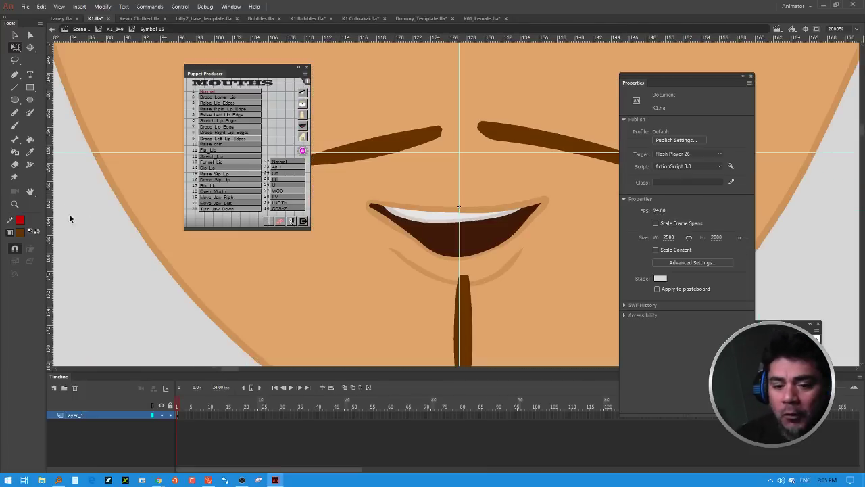
pyautogui.click(29, 152)
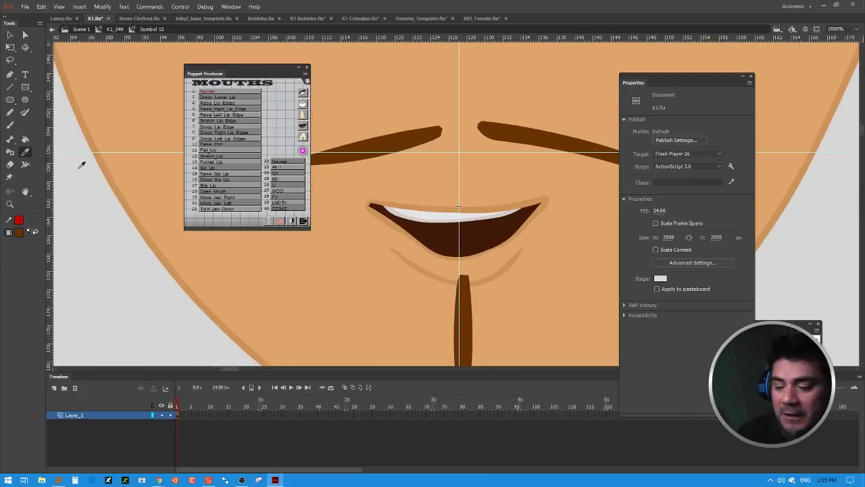
pyautogui.click(422, 217)
pyautogui.click(15, 125)
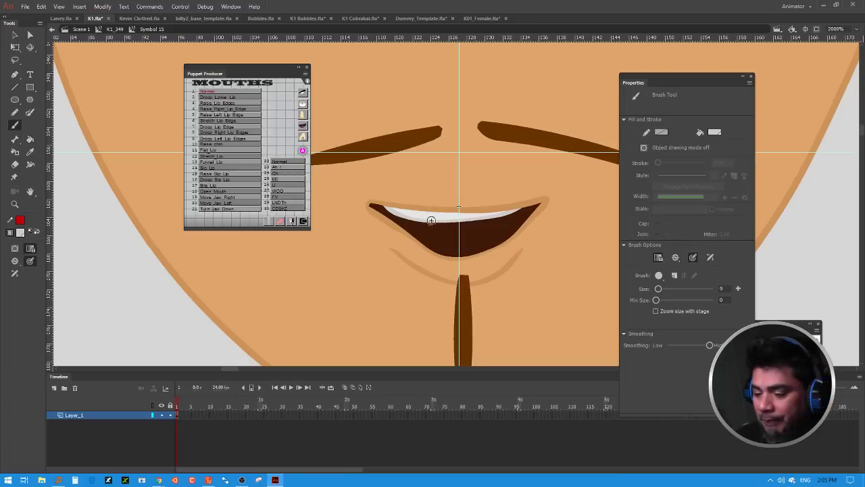
pyautogui.moveTo(410, 217); pyautogui.dragTo(423, 233)
pyautogui.moveTo(498, 212)
pyautogui.mouseDown()
pyautogui.moveTo(503, 222)
pyautogui.moveTo(508, 215)
pyautogui.mouseUp()
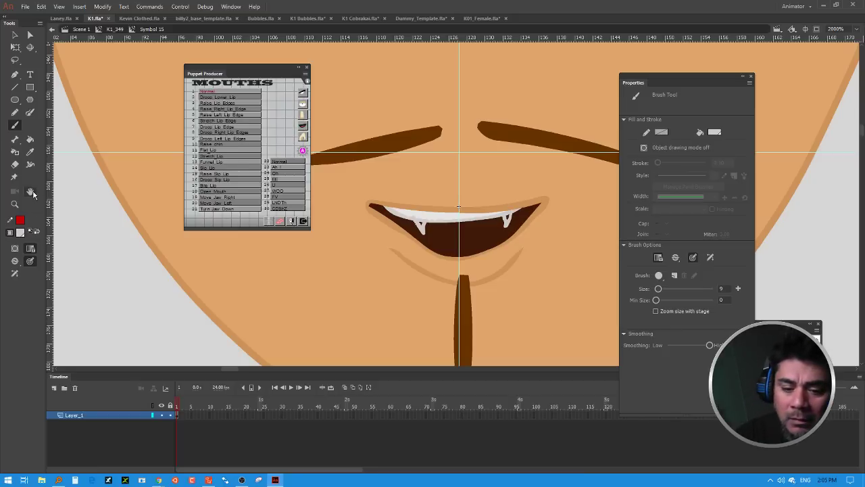
# Step: Sample the brighter white of the teeth as fill colour and fill in both fangs
pyautogui.click(24, 232)
pyautogui.click(415, 211)
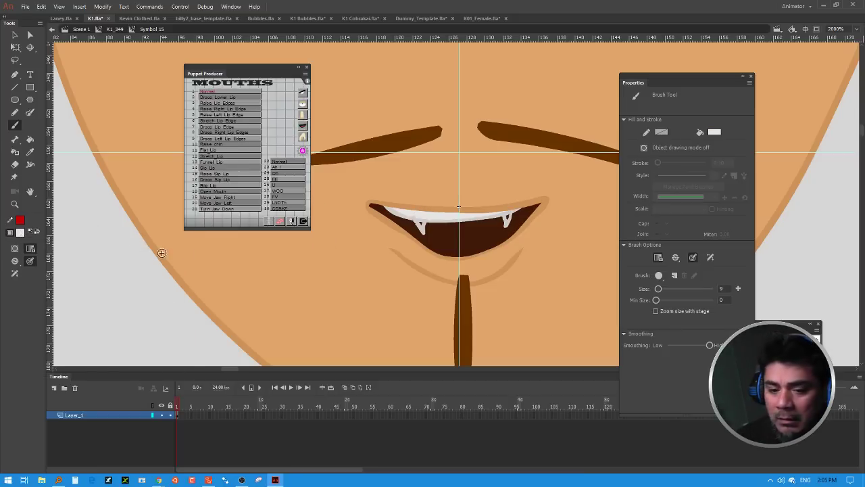
pyautogui.click(28, 140)
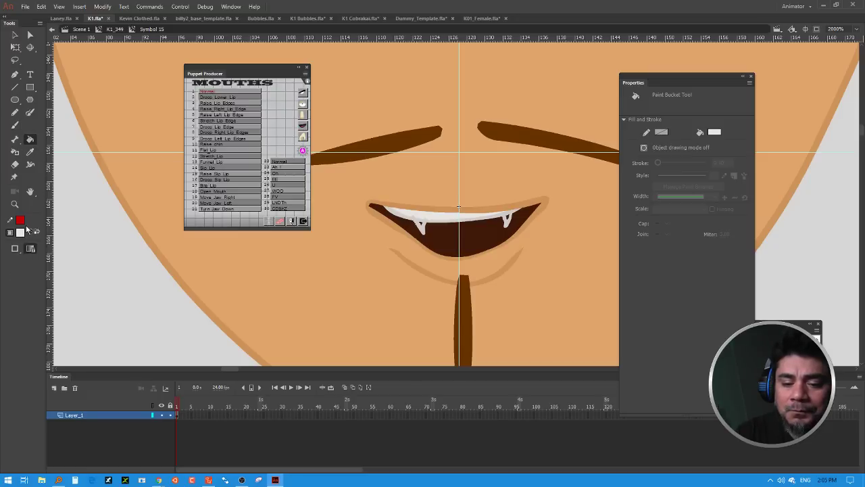
pyautogui.click(15, 125)
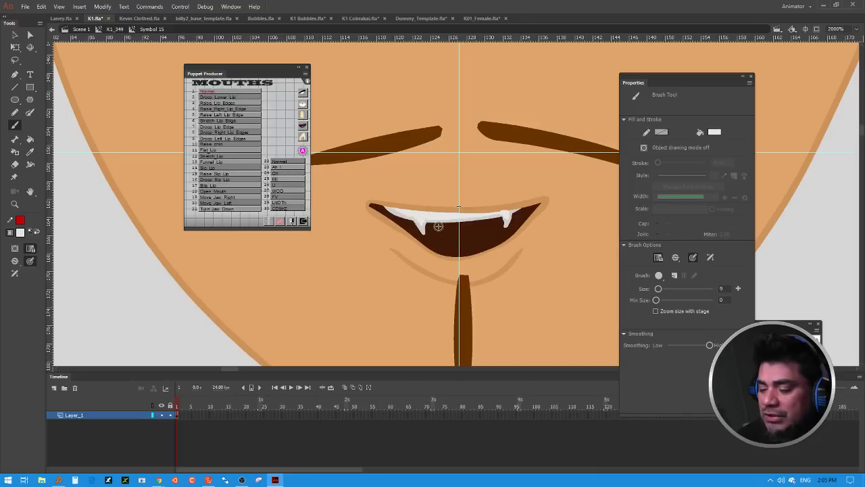
# Step: Leave the frame 15 mouth symbol and its parent symbol to return to Scene 1
pyautogui.click(17, 35)
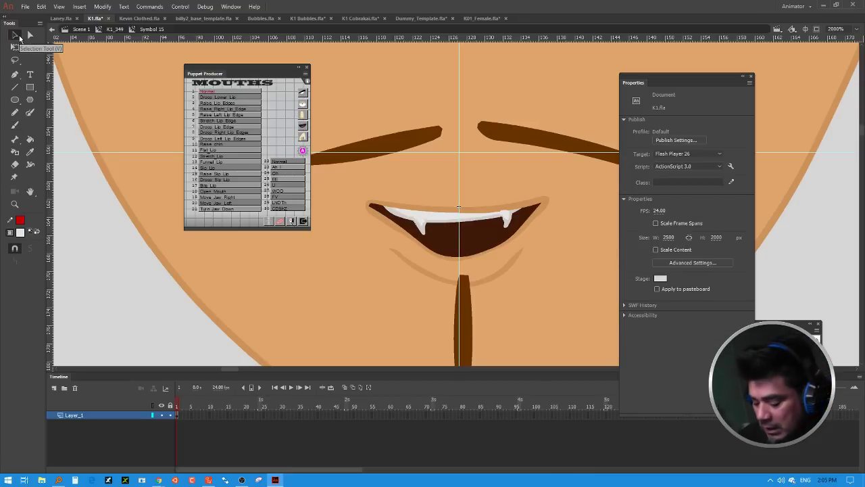
pyautogui.hotkey('ctrl', '-')
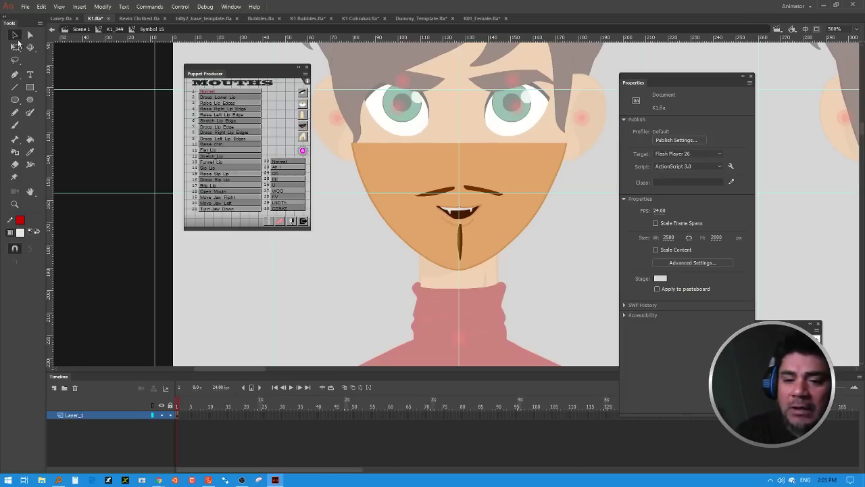
pyautogui.doubleClick(562, 229)
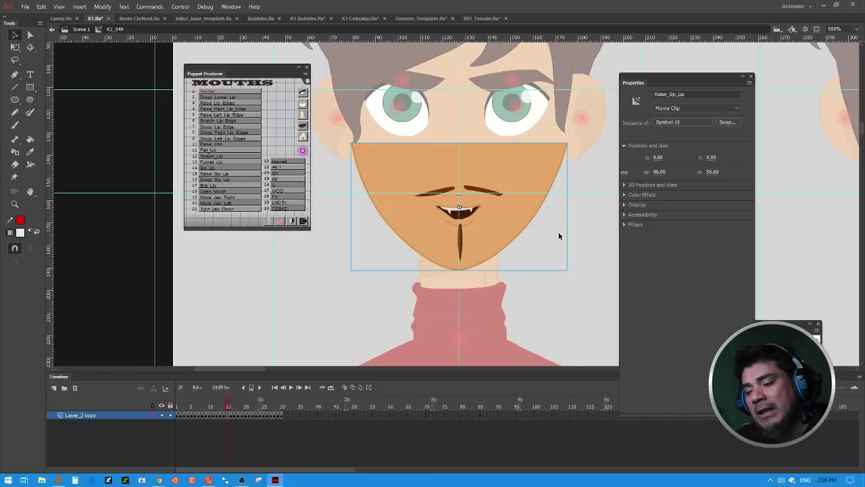
pyautogui.doubleClick(332, 256)
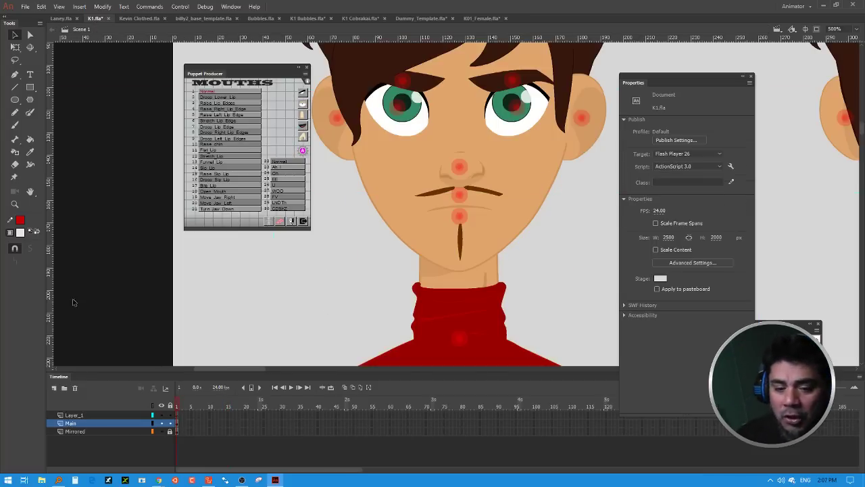
# Step: Choose the tagged skin swatch as the fill colour and adjust it to FAB877 in the colour picker
pyautogui.click(21, 233)
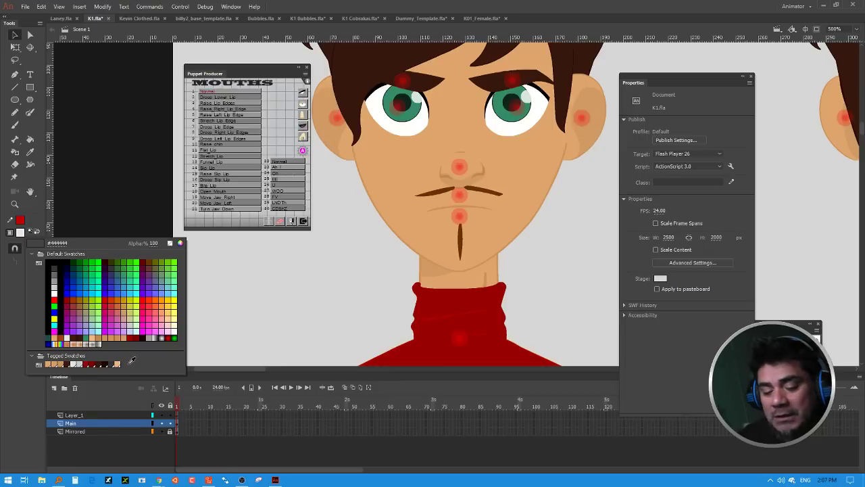
pyautogui.click(48, 364)
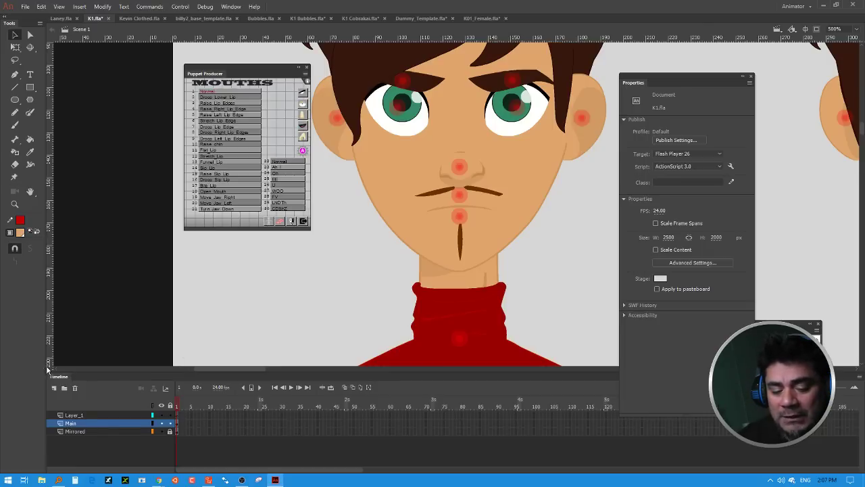
pyautogui.click(21, 233)
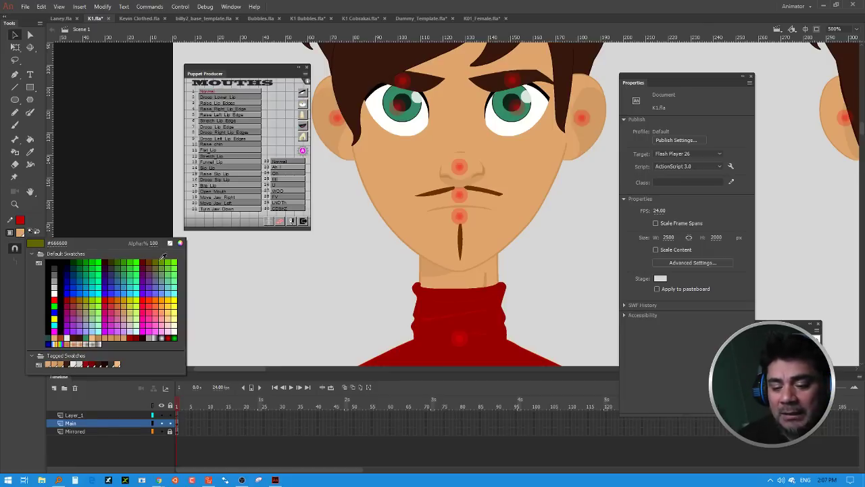
pyautogui.click(181, 246)
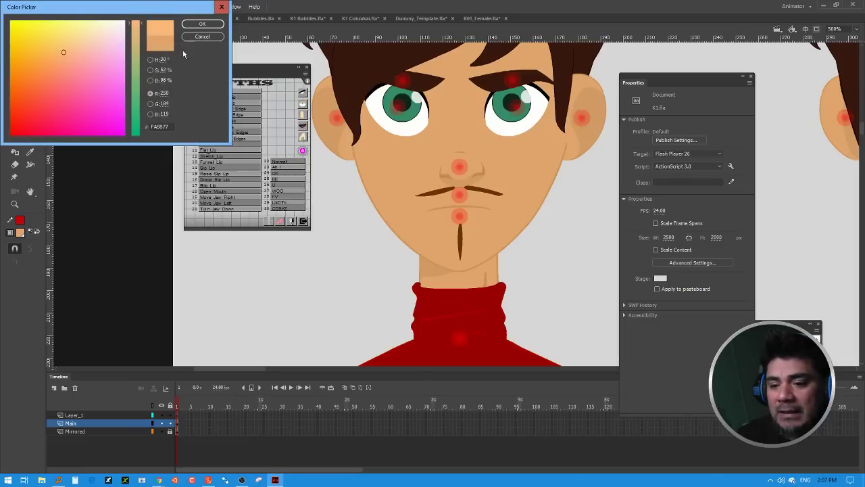
pyautogui.click(198, 25)
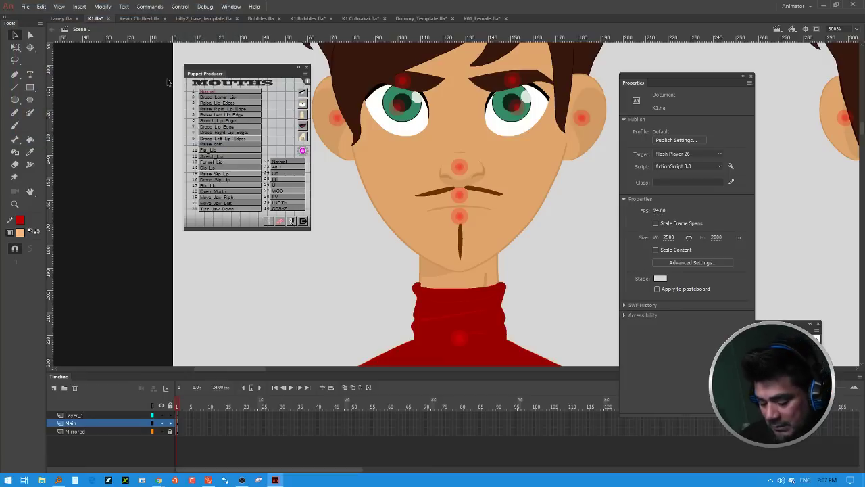
# Step: Open the Swatches panel, move Puppet Producer and Swatches off the main character, and select the tagged skin swatch
pyautogui.hotkey('ctrl', '-')
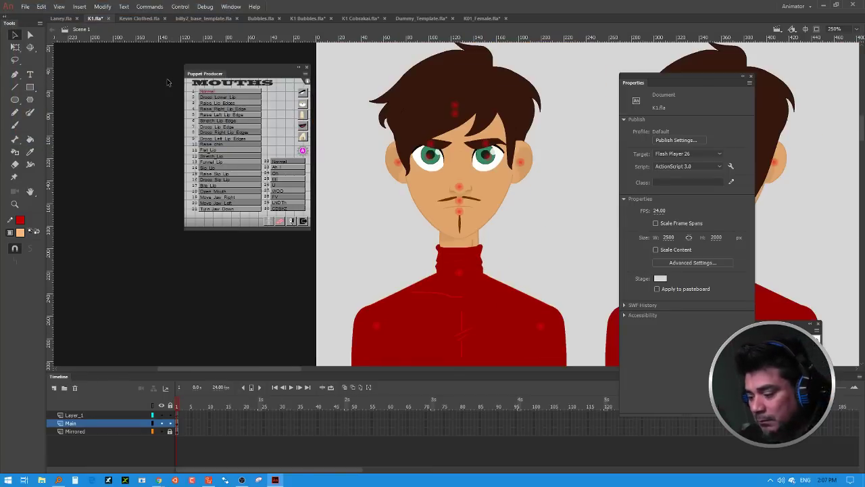
pyautogui.click(231, 7)
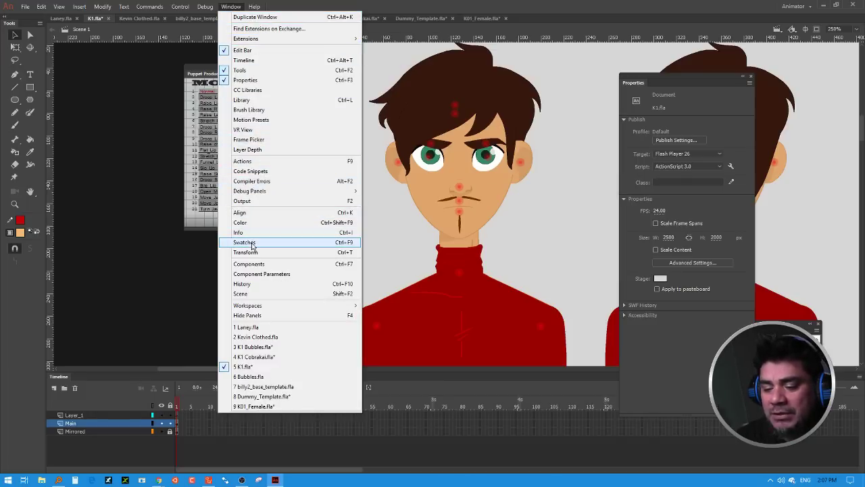
pyautogui.click(253, 242)
pyautogui.moveTo(33, 11); pyautogui.dragTo(121, 153)
pyautogui.moveTo(203, 73); pyautogui.dragTo(803, 135)
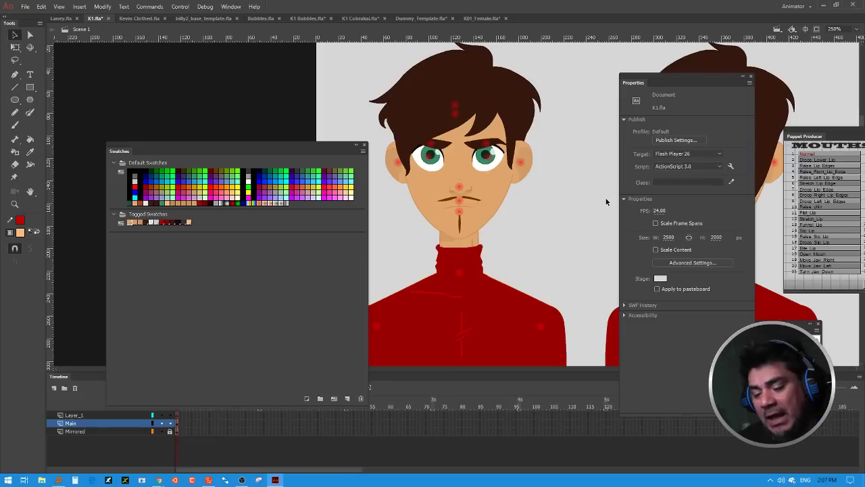
pyautogui.click(133, 224)
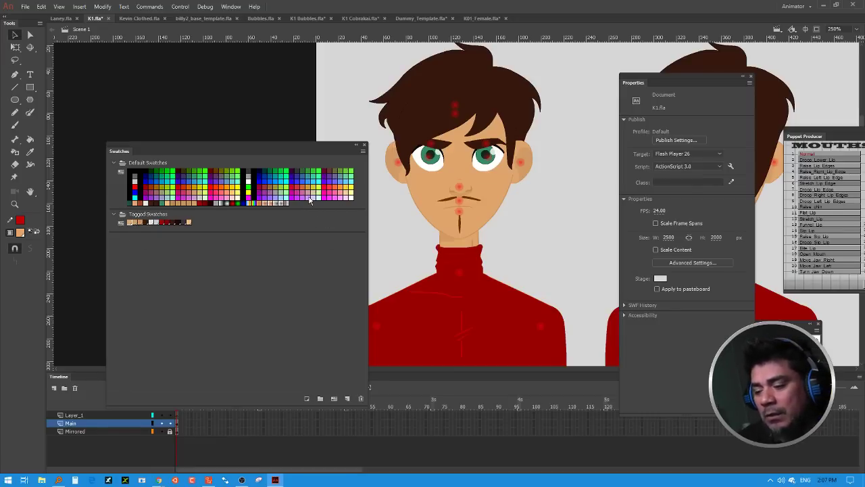
pyautogui.moveTo(319, 146); pyautogui.dragTo(293, 91)
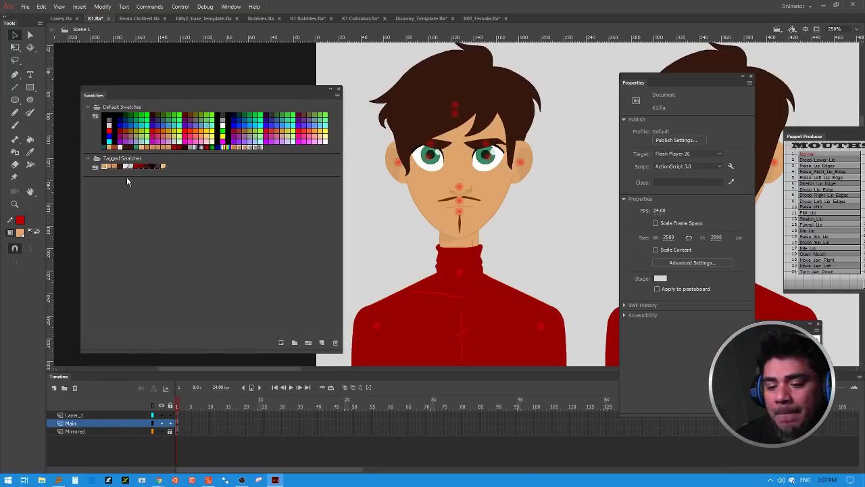
# Step: Redefine the Skin tagged swatch as C9A56B and shift it further to a pinkish brown
pyautogui.doubleClick(106, 169)
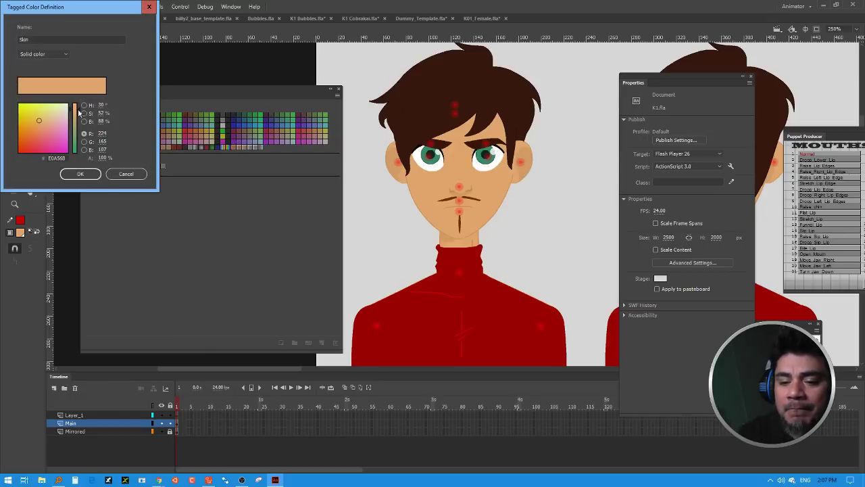
pyautogui.moveTo(80, 111); pyautogui.dragTo(79, 116)
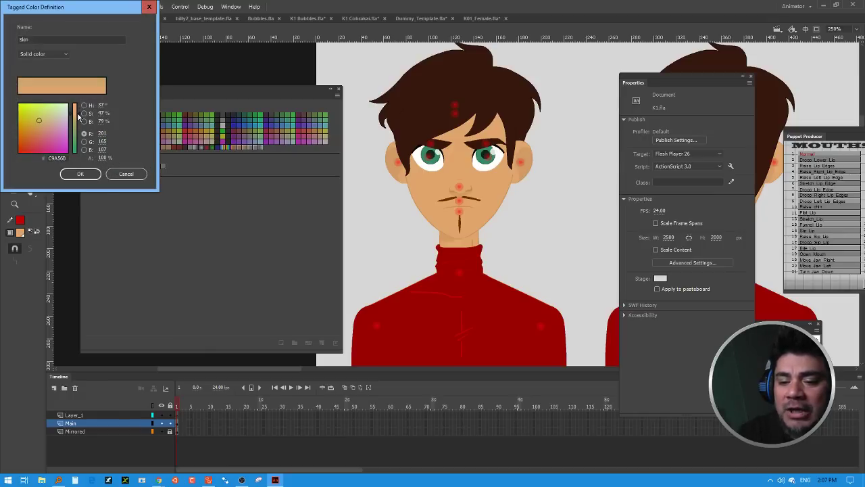
pyautogui.click(80, 174)
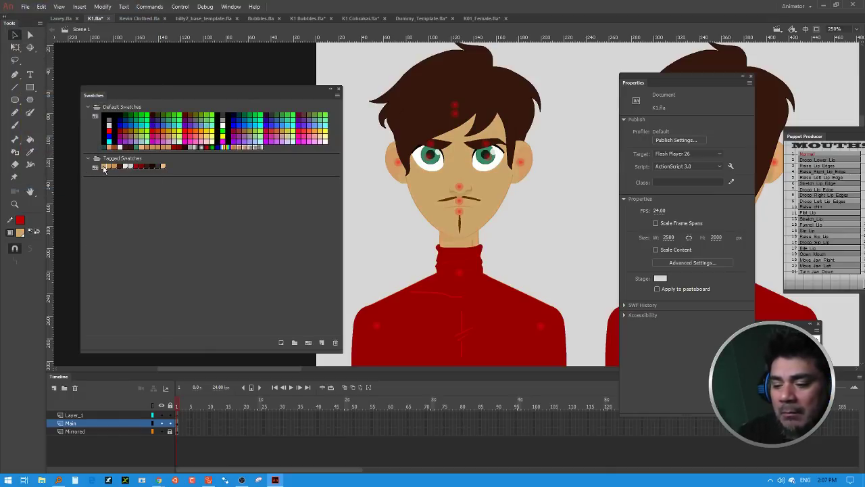
pyautogui.doubleClick(106, 169)
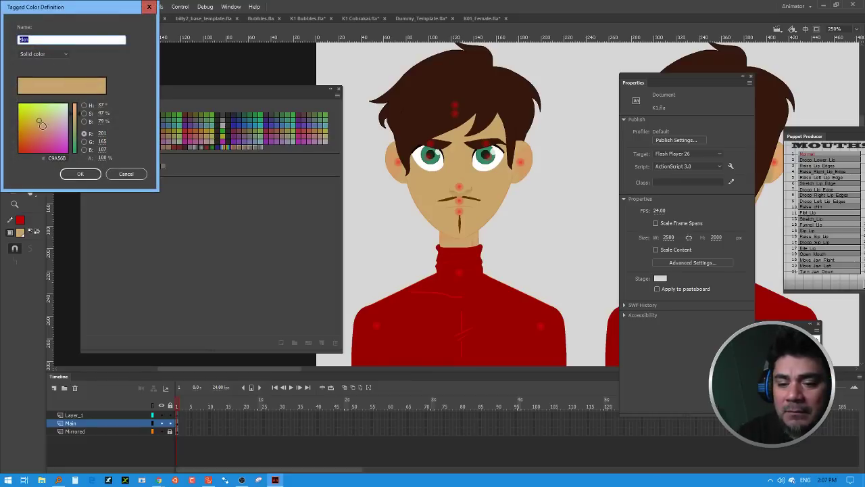
pyautogui.moveTo(43, 125); pyautogui.dragTo(39, 127)
pyautogui.click(79, 174)
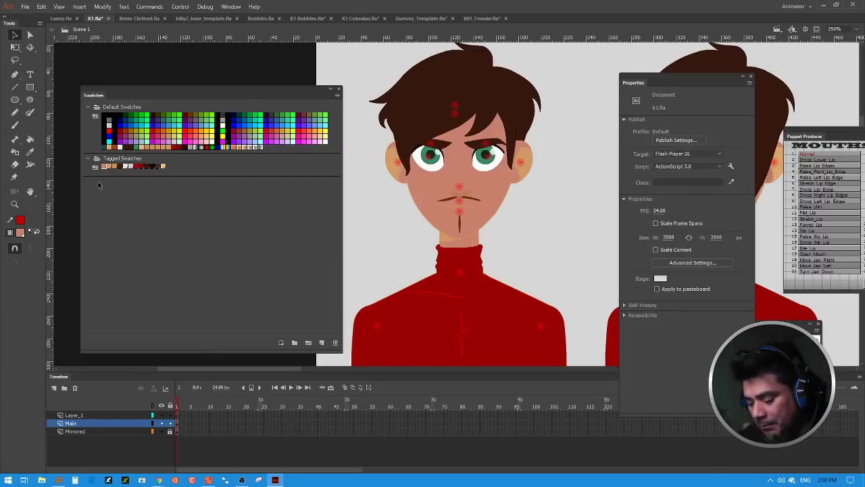
# Step: Redefine the Skin Shade tagged swatch as an olive green
pyautogui.hotkey('ctrl', '-')
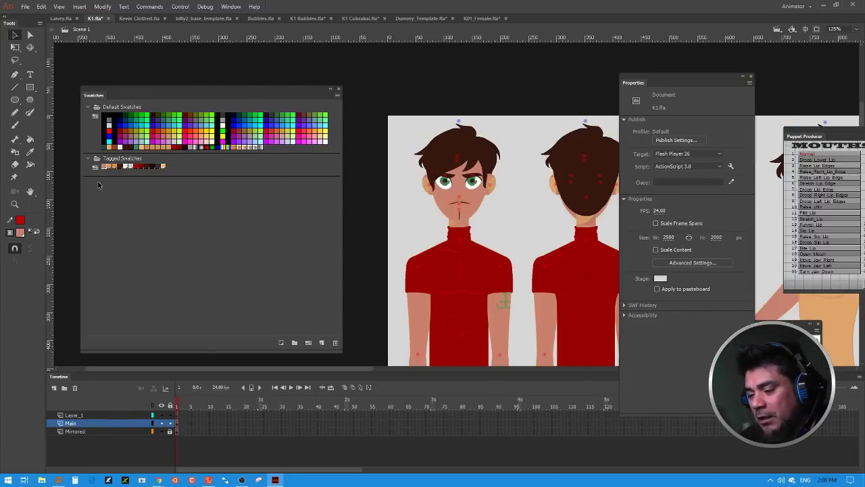
pyautogui.moveTo(525, 213); pyautogui.dragTo(238, 194)
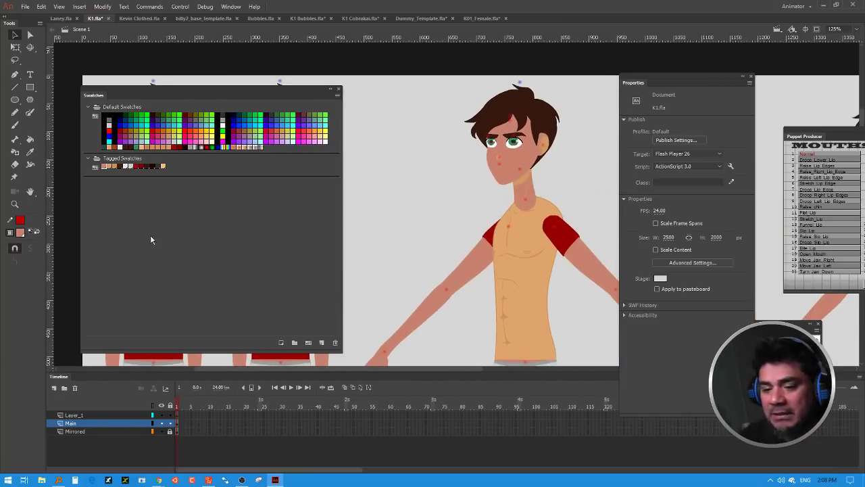
pyautogui.doubleClick(116, 167)
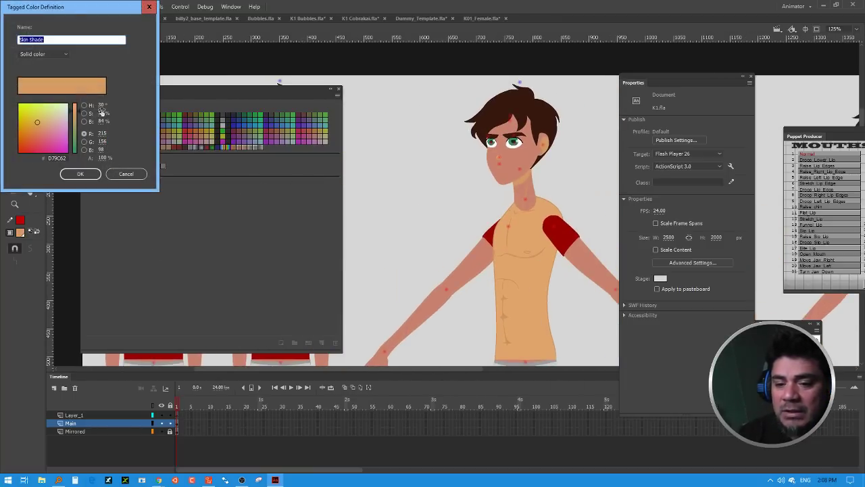
pyautogui.moveTo(78, 111); pyautogui.dragTo(78, 126)
pyautogui.click(80, 174)
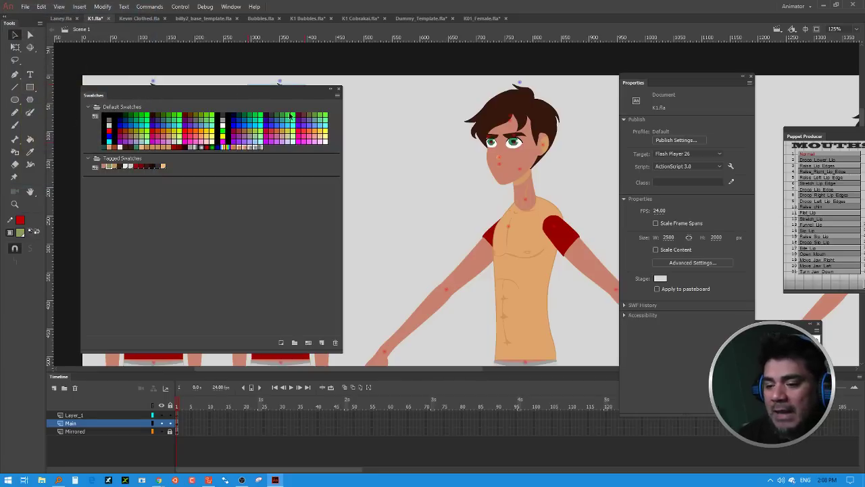
# Step: Move the Swatches panel away from the character views and redefine the Tongue tagged swatch as a darker red
pyautogui.moveTo(282, 88); pyautogui.dragTo(325, 140)
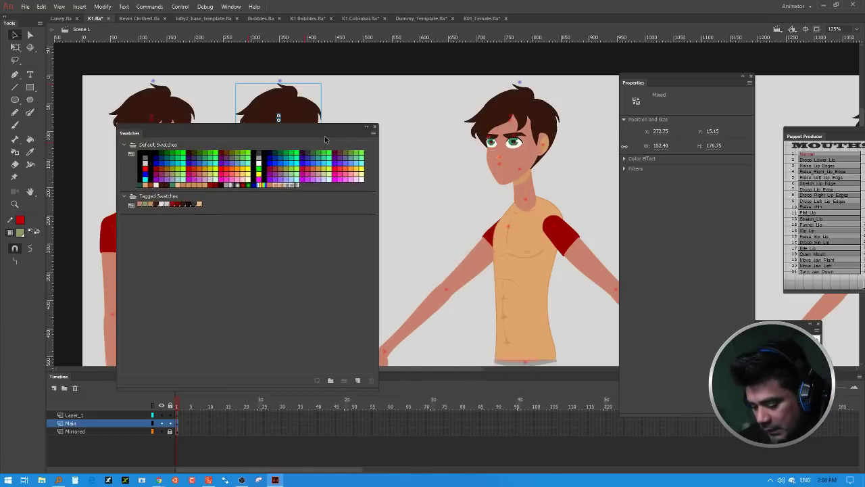
pyautogui.hotkey('ctrl', '-')
pyautogui.hotkey('ctrl', '-')
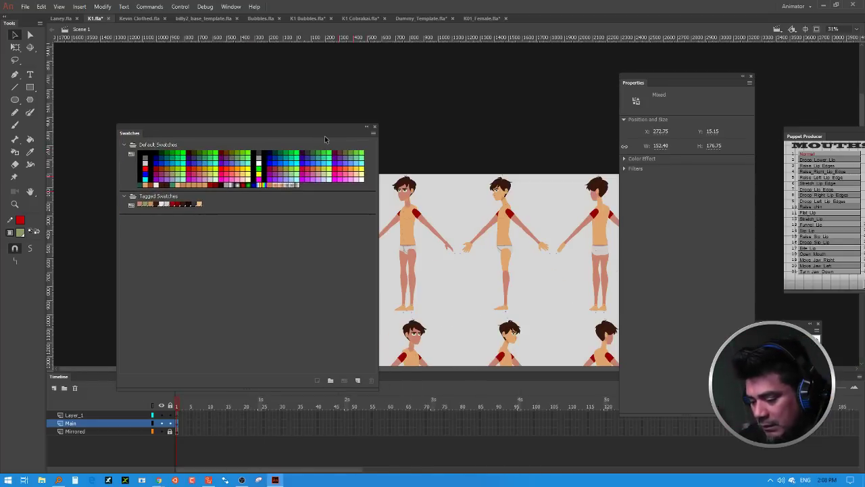
pyautogui.scroll(-5, 466, 280)
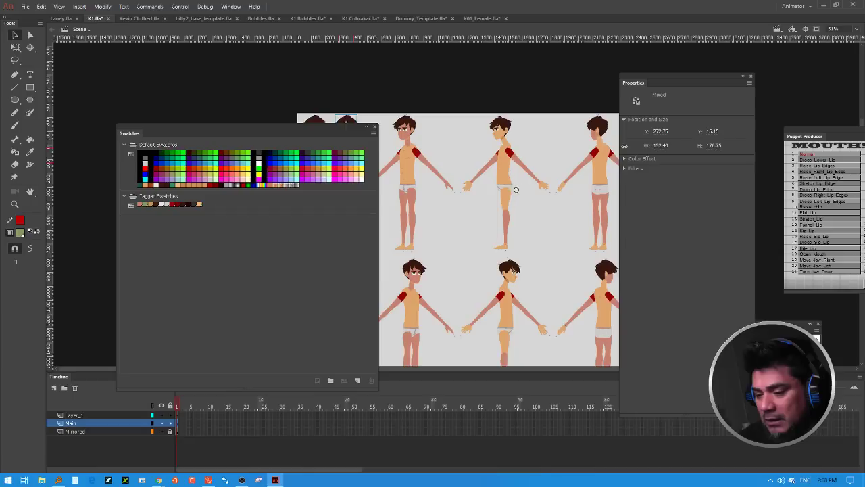
pyautogui.scroll(-1, 553, 170)
pyautogui.moveTo(277, 127); pyautogui.dragTo(205, 171)
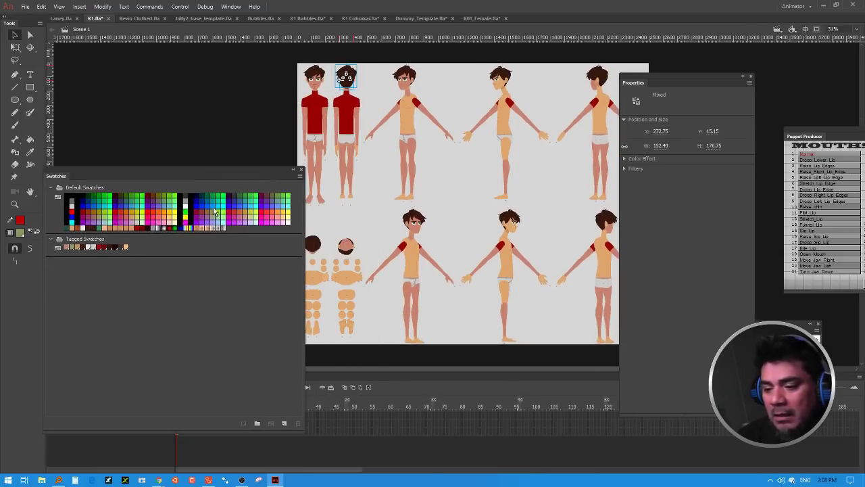
pyautogui.click(100, 248)
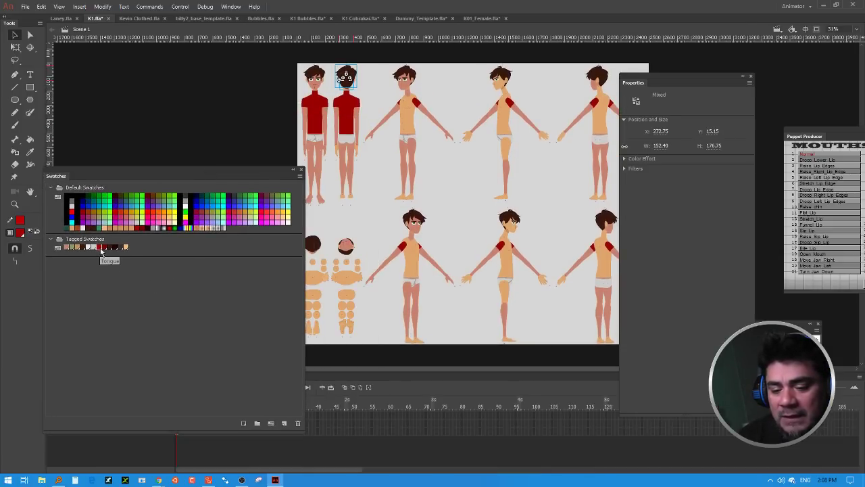
pyautogui.doubleClick(100, 248)
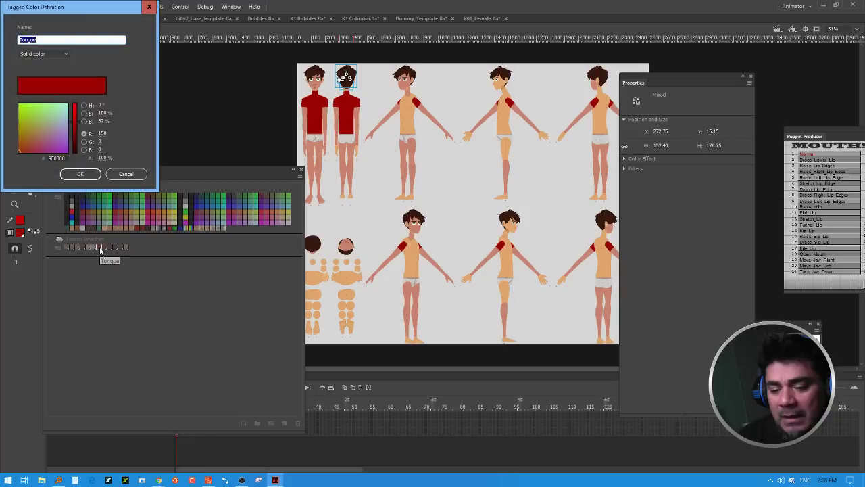
pyautogui.click(82, 123)
pyautogui.click(80, 174)
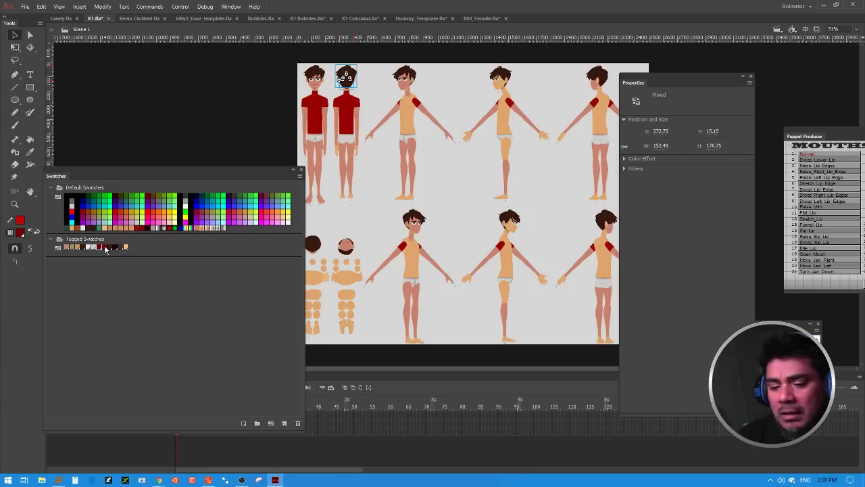
# Step: Recolour the Fingernails tagged swatch to mauve and the Teeth Outline tagged swatch to pink
pyautogui.doubleClick(126, 249)
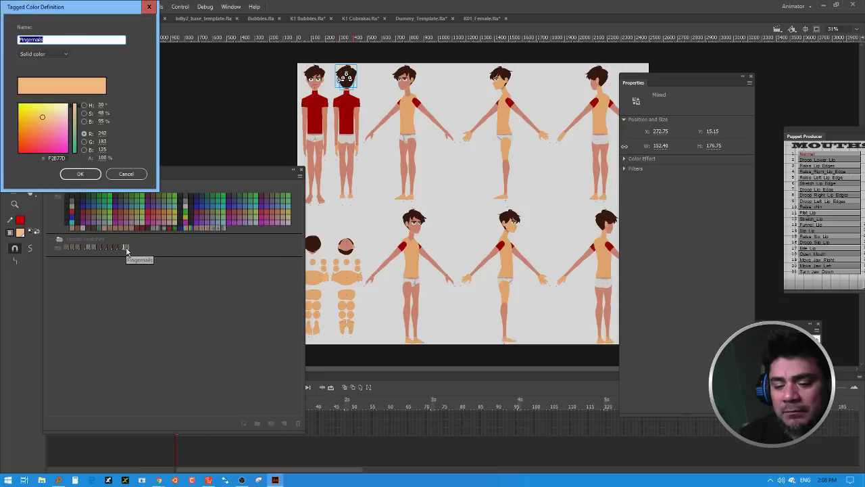
pyautogui.moveTo(78, 112); pyautogui.dragTo(50, 128)
pyautogui.click(88, 176)
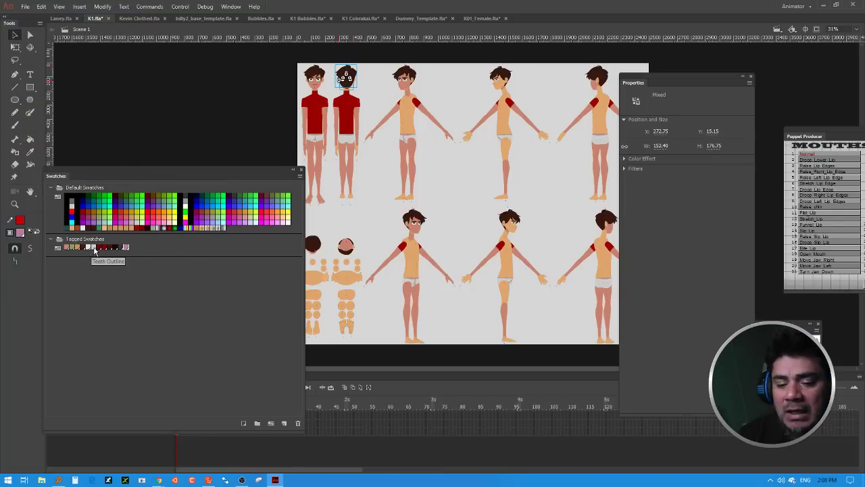
pyautogui.doubleClick(92, 249)
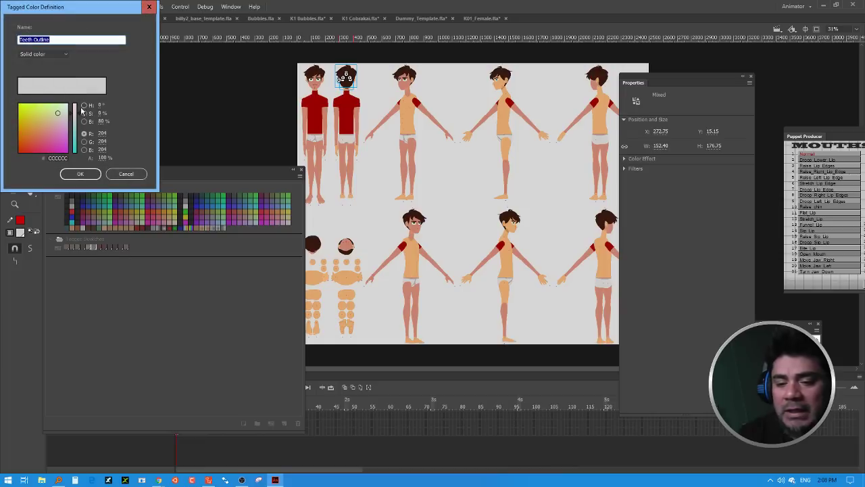
pyautogui.click(48, 125)
pyautogui.click(80, 174)
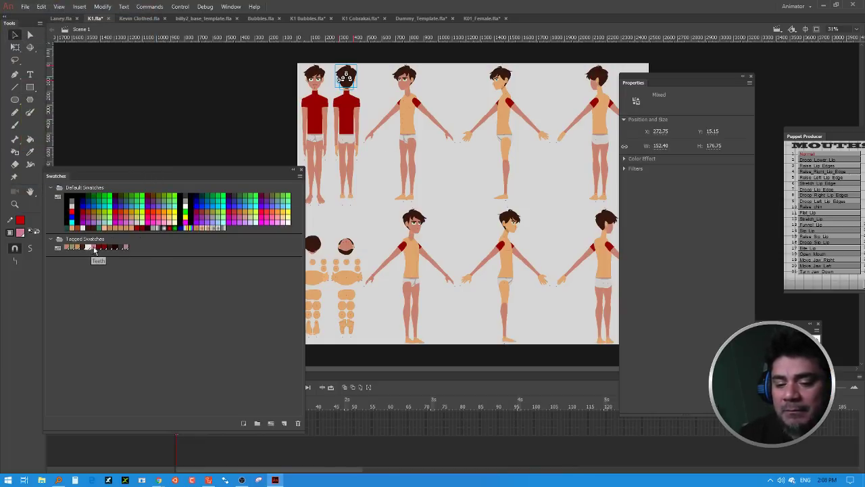
# Step: Redefine the Teeth tagged swatch as a greyish beige
pyautogui.doubleClick(89, 248)
pyautogui.moveTo(77, 111); pyautogui.dragTo(77, 119)
pyautogui.click(47, 120)
pyautogui.click(80, 174)
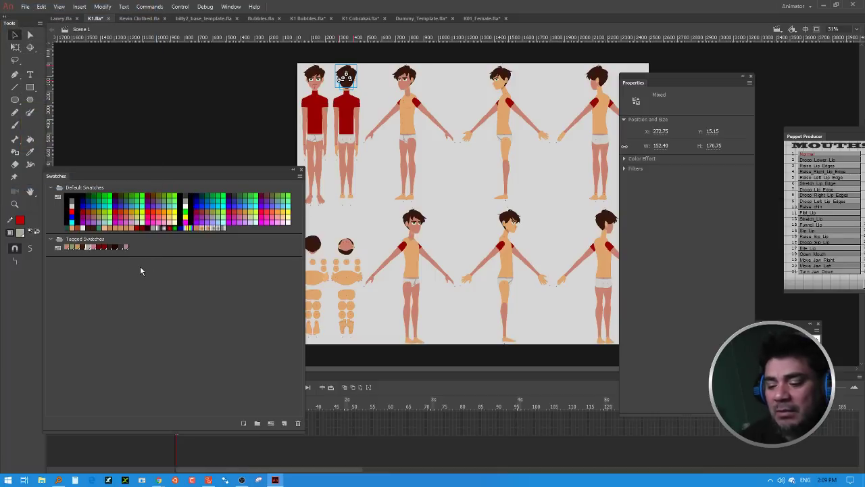
# Step: Deselect the head on the stage and try to undo the recent changes
pyautogui.click(371, 231)
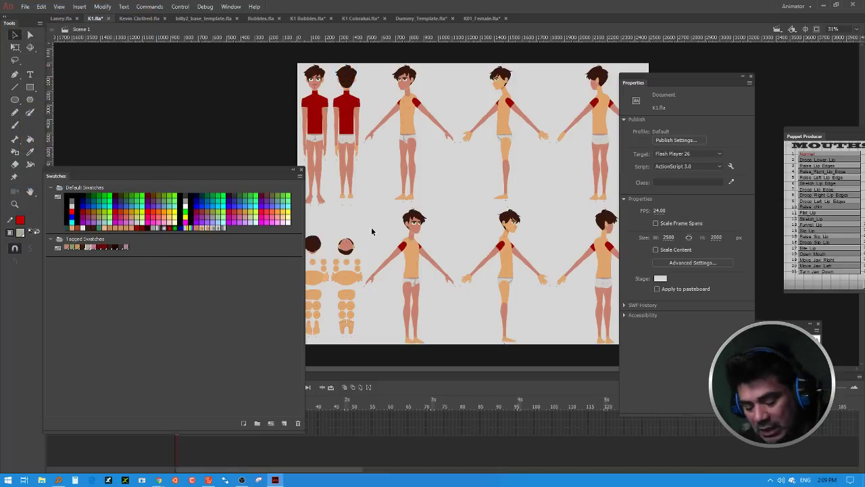
pyautogui.hotkey('ctrl', 'z')
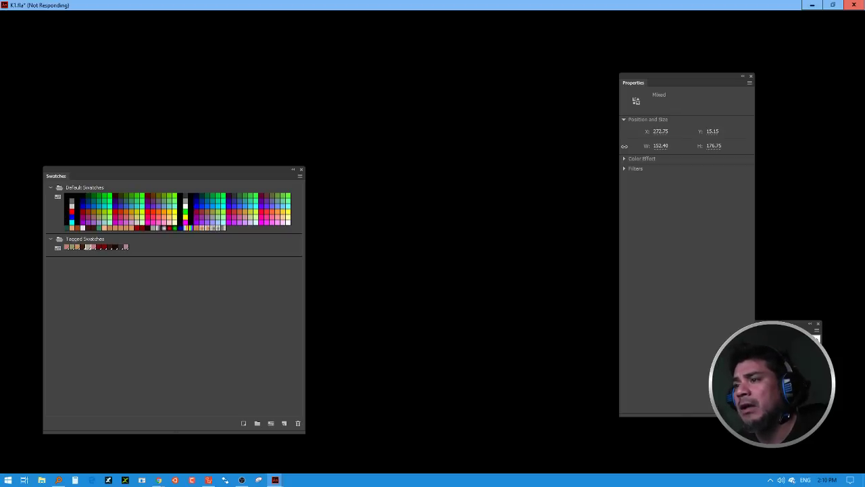
pyautogui.click(242, 480)
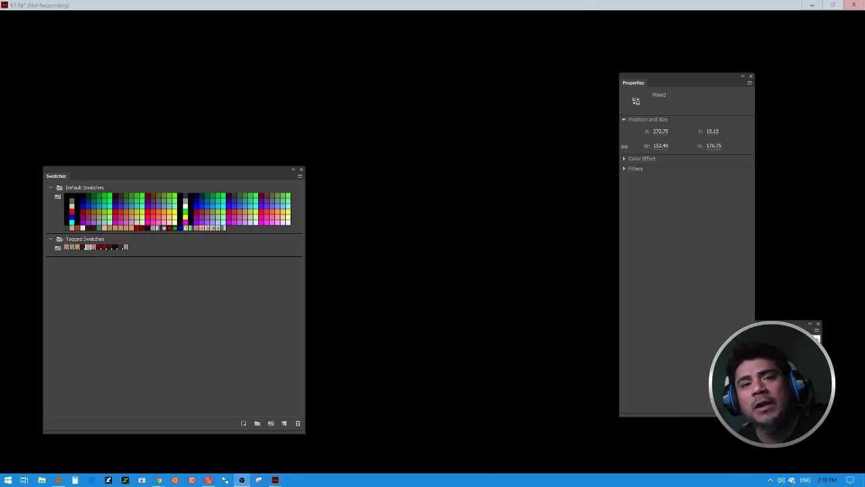
pyautogui.click(158, 480)
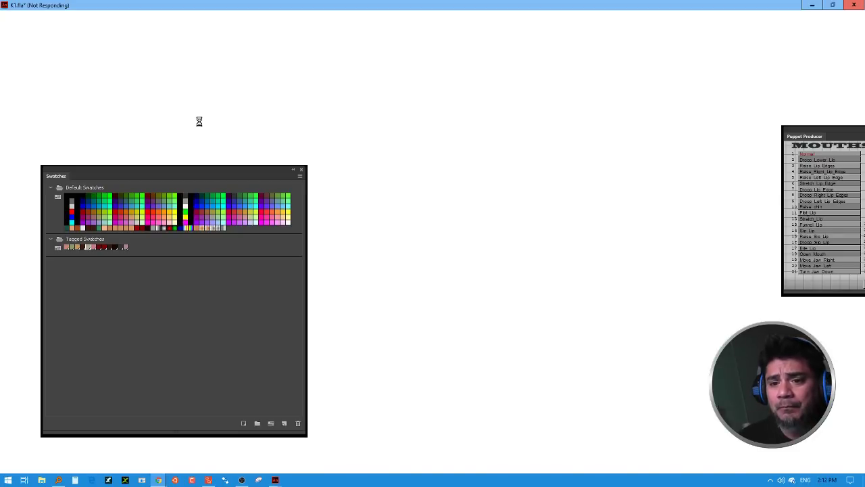
# Step: Check the running processes in Task Manager, close it and dismiss the New Document dialog
pyautogui.hotkey('ctrl', 'shift', 'Escape')
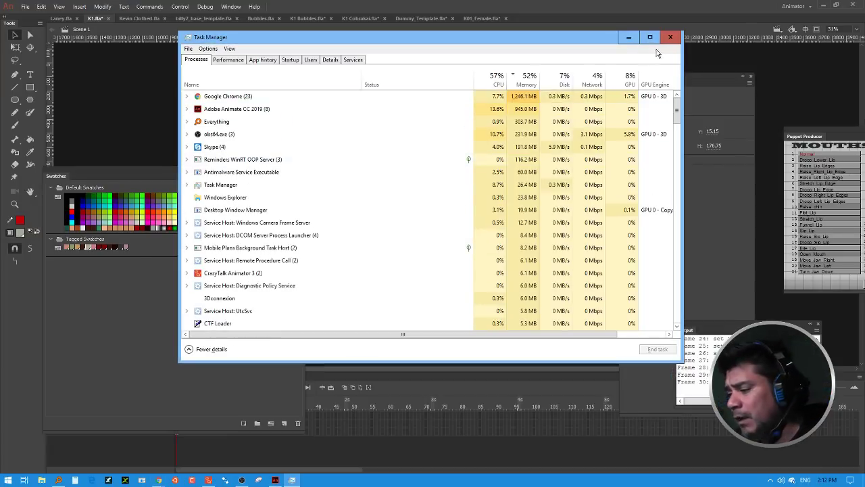
pyautogui.click(666, 43)
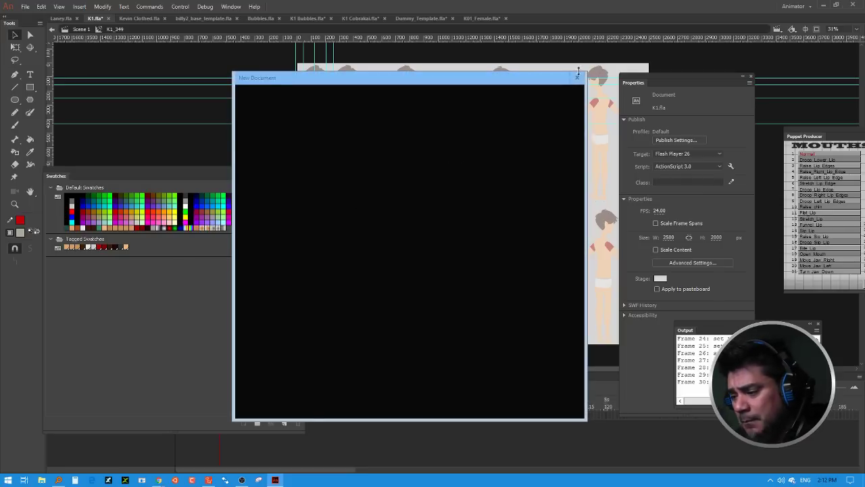
pyautogui.click(577, 78)
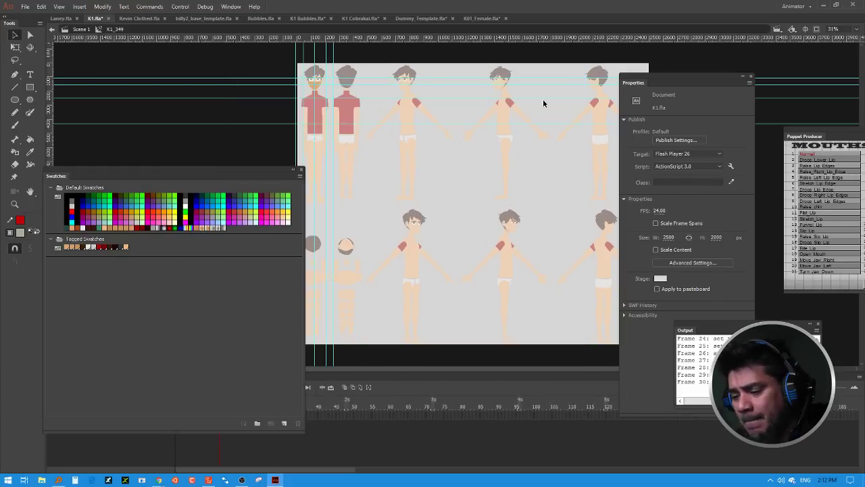
# Step: Exit the mouth clip's editing mode to return to Scene 1 with the character's front view in sight
pyautogui.doubleClick(246, 125)
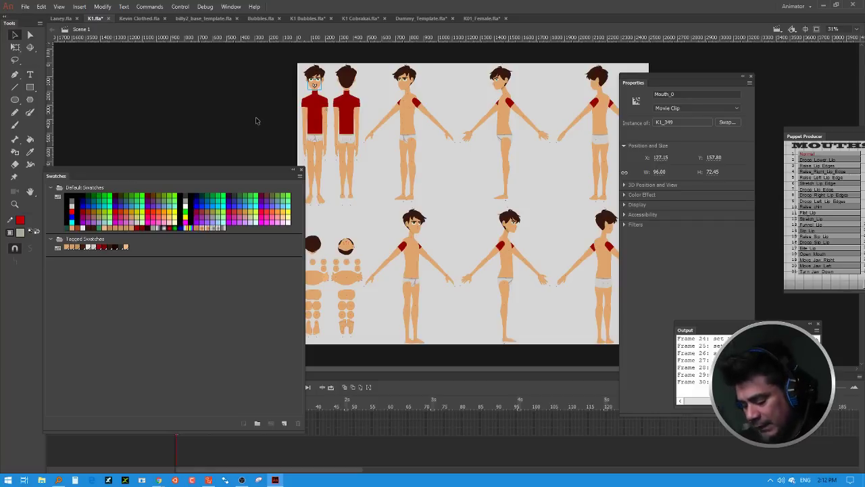
pyautogui.hotkey('ctrl', '=')
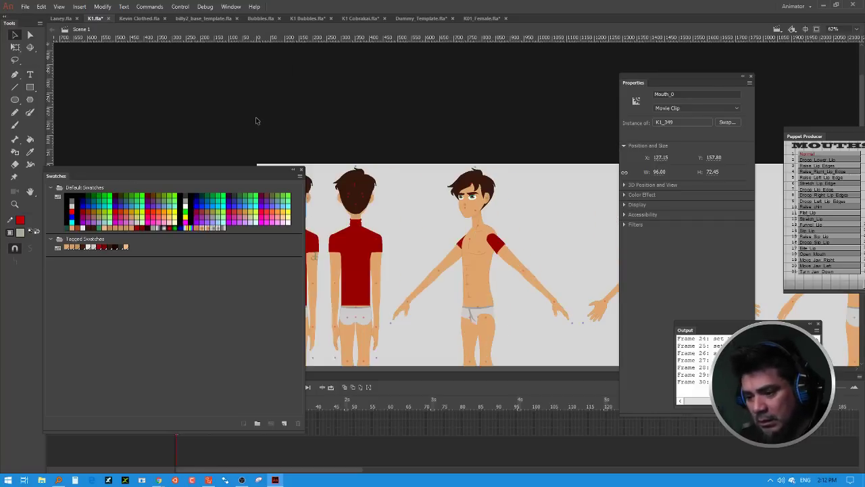
pyautogui.hotkey('ctrl', '=')
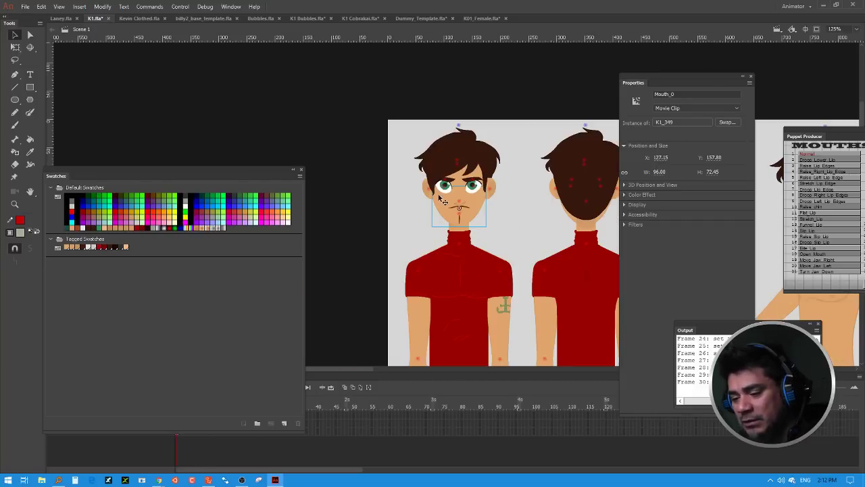
pyautogui.moveTo(398, 237); pyautogui.dragTo(312, 152)
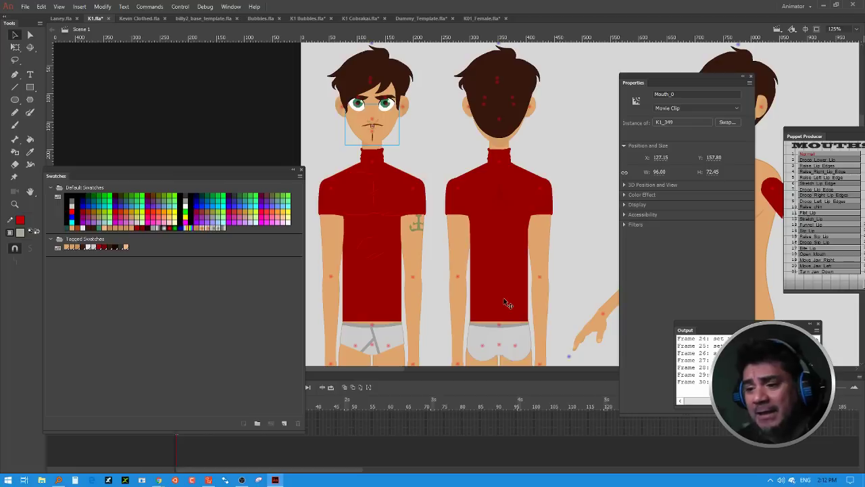
# Step: Save the character document as K1.fla on the Desktop and close the Swatches panel
pyautogui.click(25, 7)
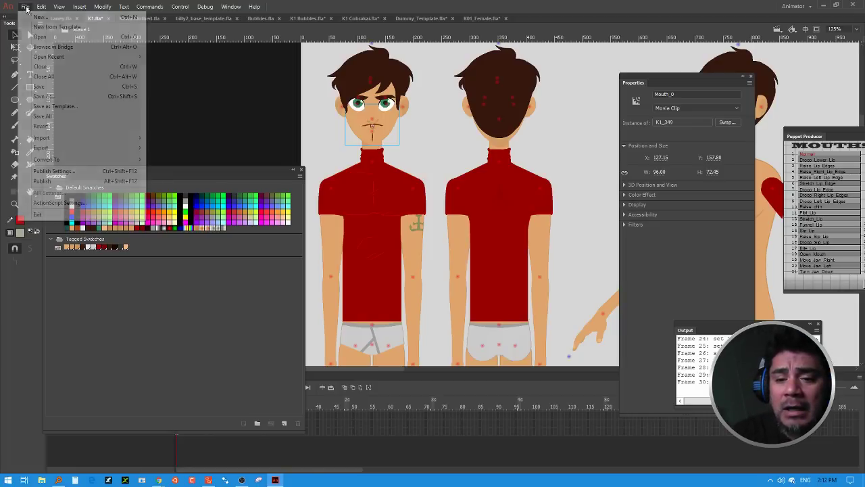
pyautogui.click(54, 96)
pyautogui.hotkey('ctrl', 'shift', 's')
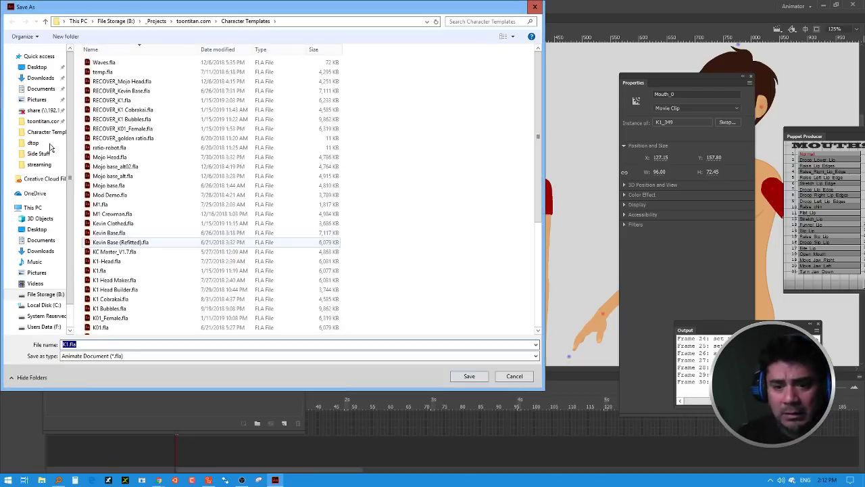
pyautogui.click(42, 70)
pyautogui.press('m')
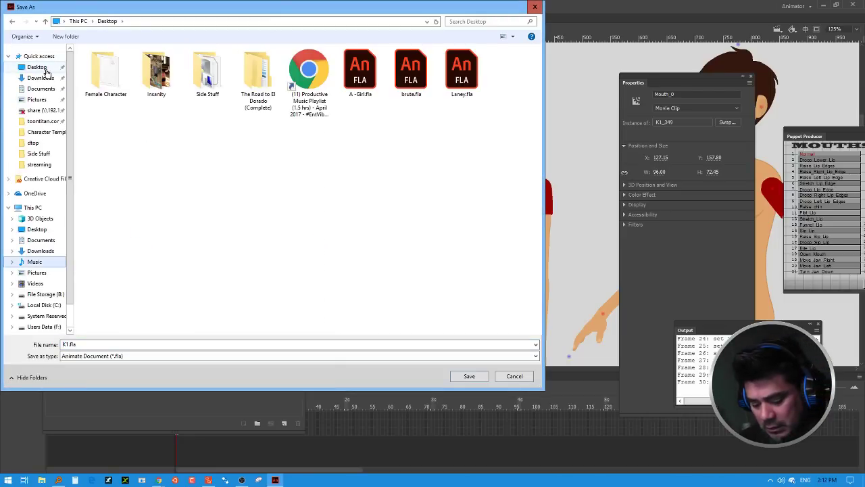
pyautogui.click(227, 348)
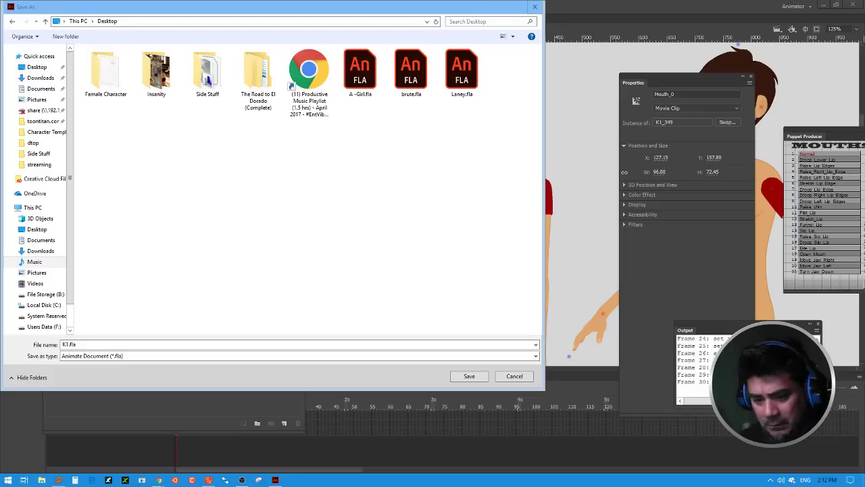
pyautogui.click(479, 376)
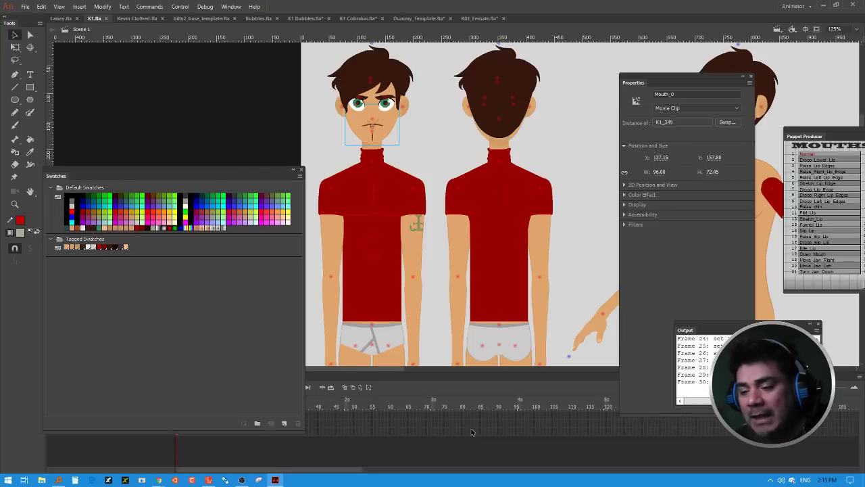
pyautogui.click(301, 169)
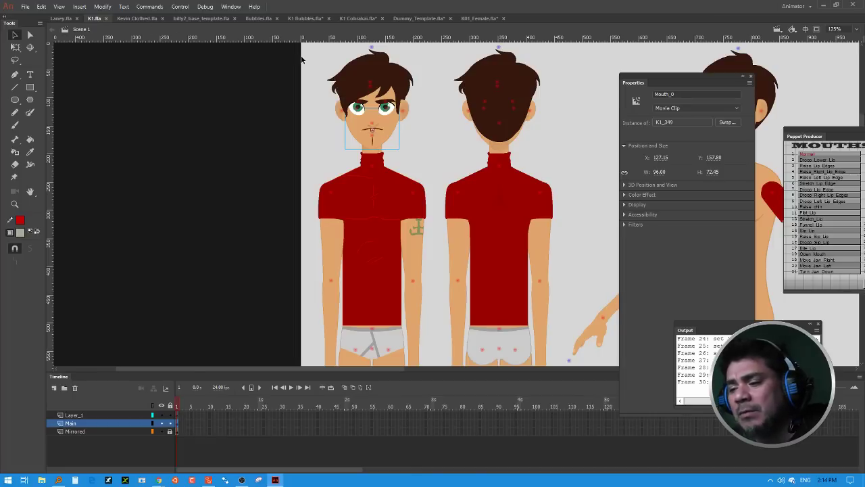
# Step: Compare the clothed puppet in Kevin Clothed.fla with the front and back puppet views in K1.fla, down to the legs
pyautogui.click(145, 19)
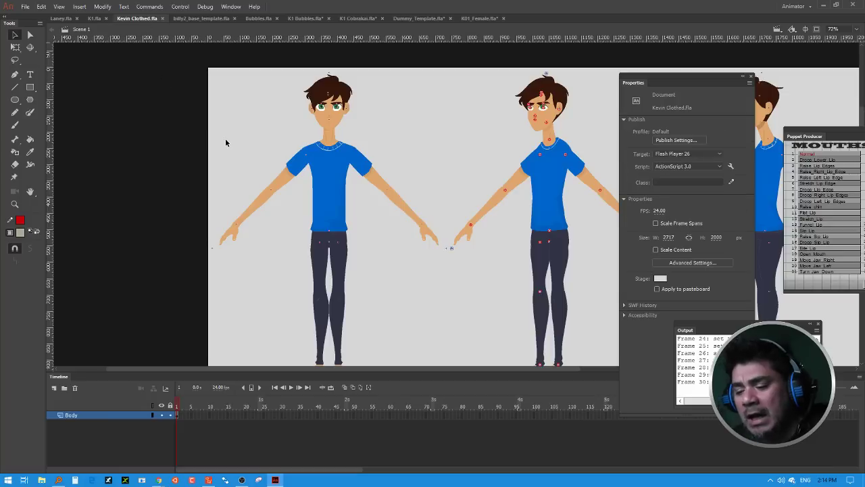
pyautogui.moveTo(278, 225); pyautogui.dragTo(153, 214)
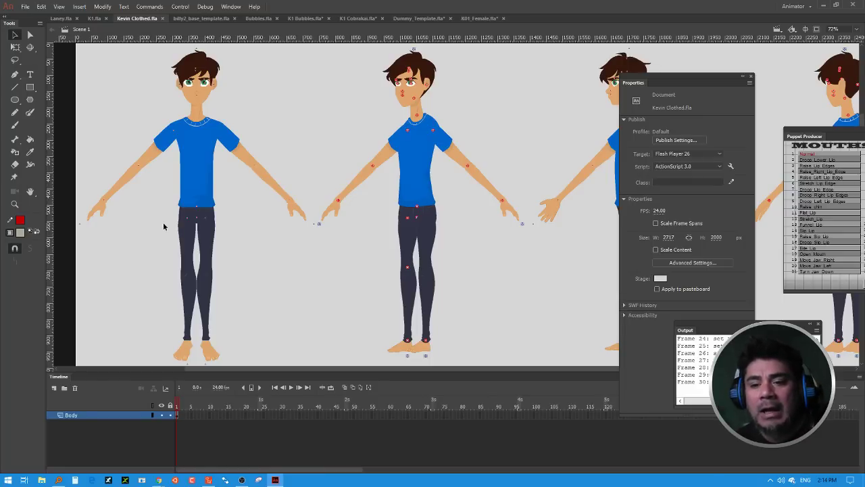
pyautogui.click(95, 18)
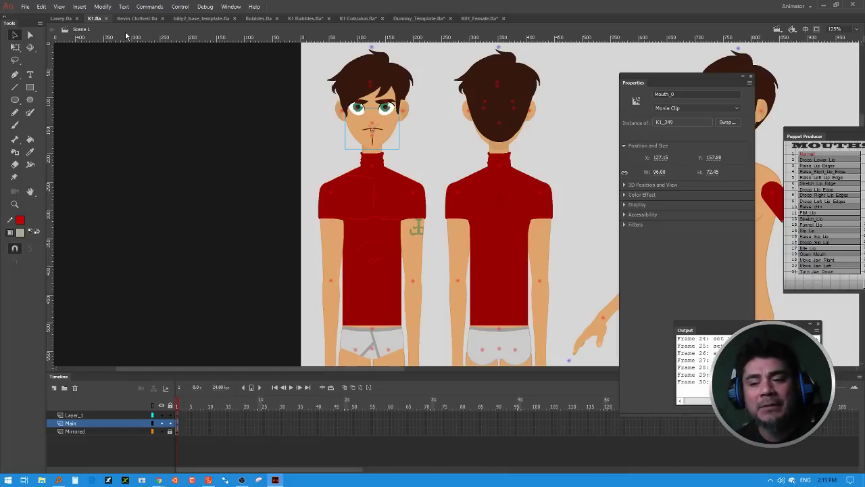
pyautogui.click(143, 19)
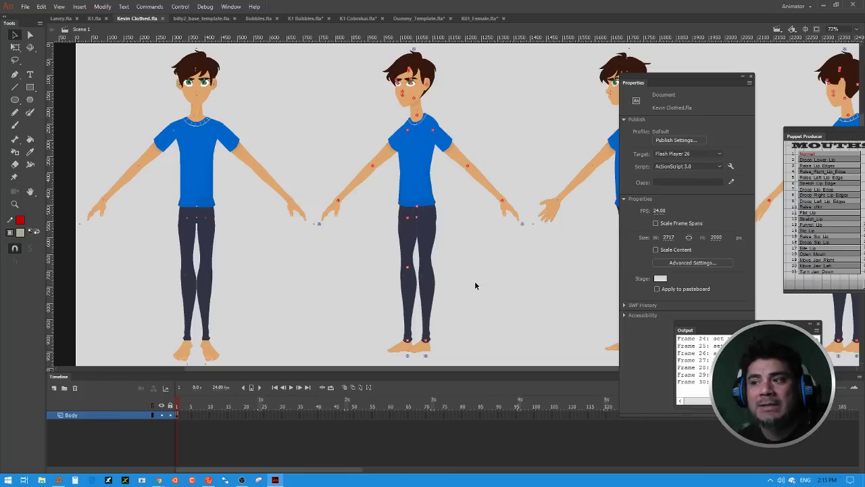
pyautogui.click(94, 18)
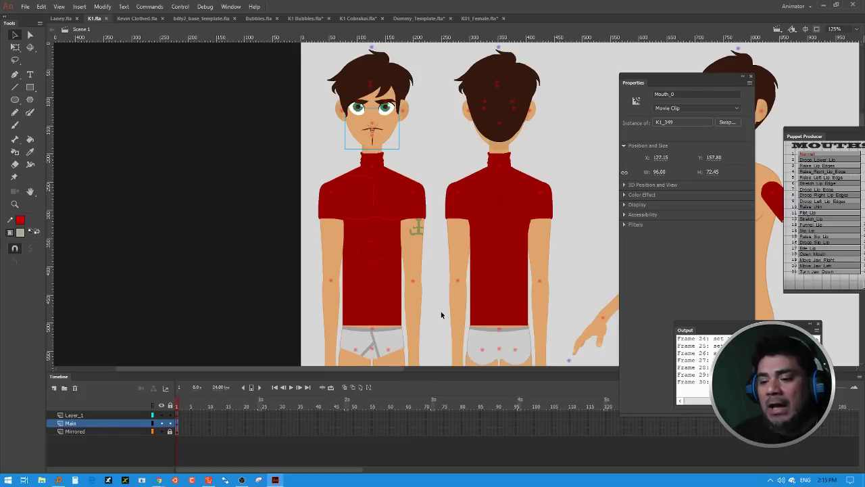
pyautogui.moveTo(415, 250); pyautogui.dragTo(377, 168)
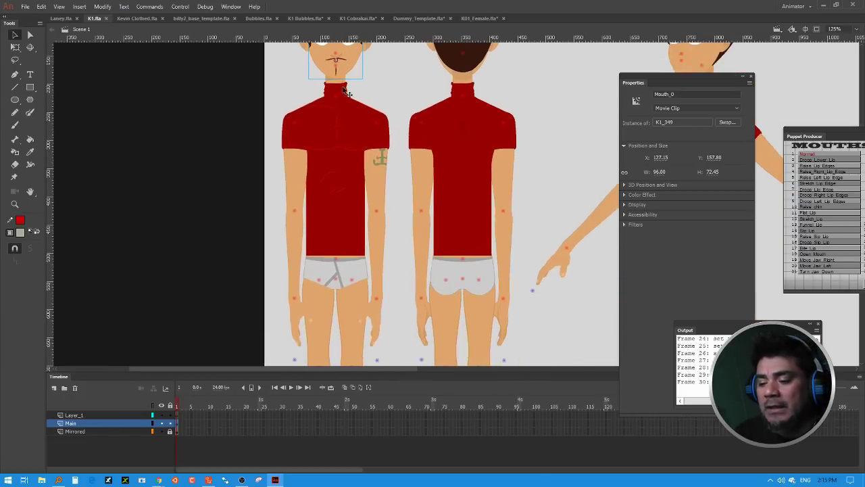
pyautogui.scroll(-2, 378, 203)
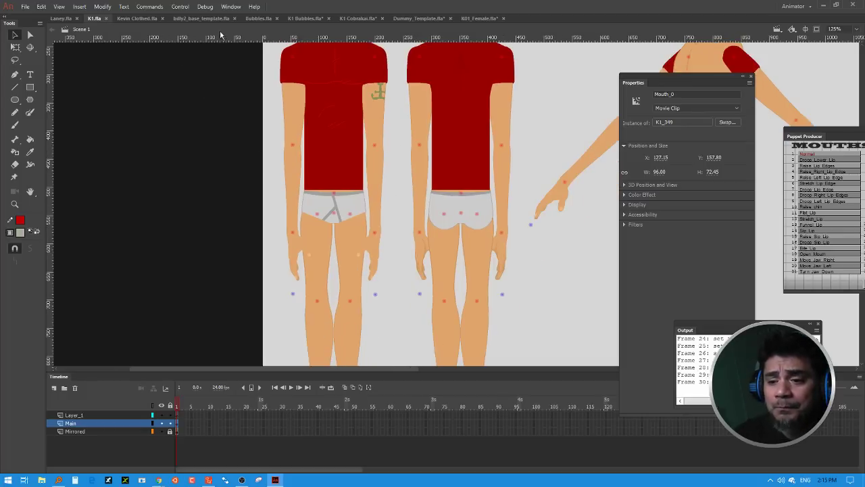
# Step: Examine the character views in K01_Female.fla, and the front and 315 views of the puppet in Laney.fla
pyautogui.click(485, 19)
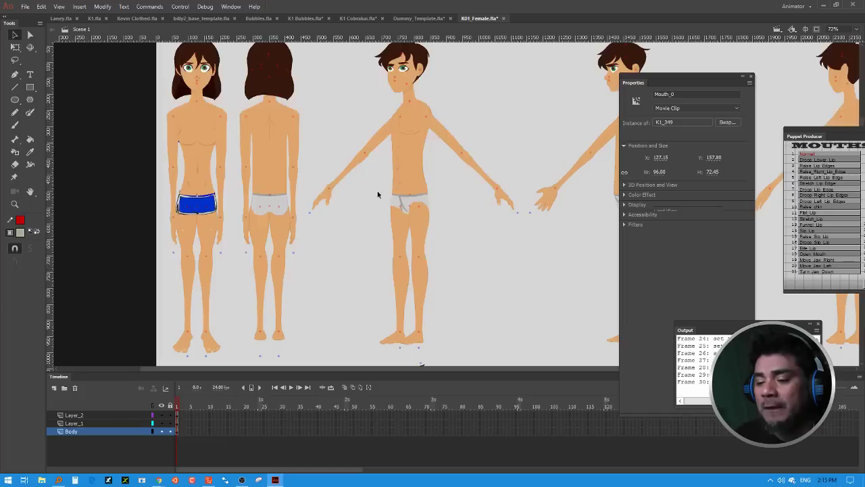
pyautogui.click(210, 203)
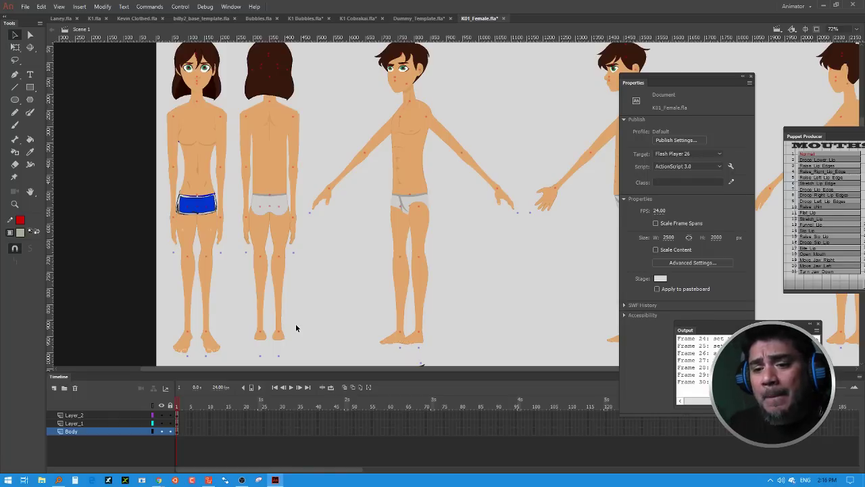
pyautogui.click(66, 19)
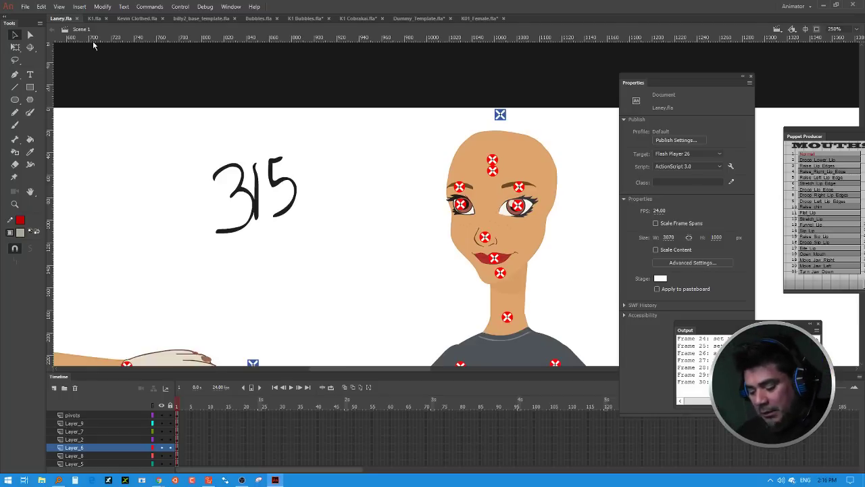
pyautogui.hotkey('ctrl', '-')
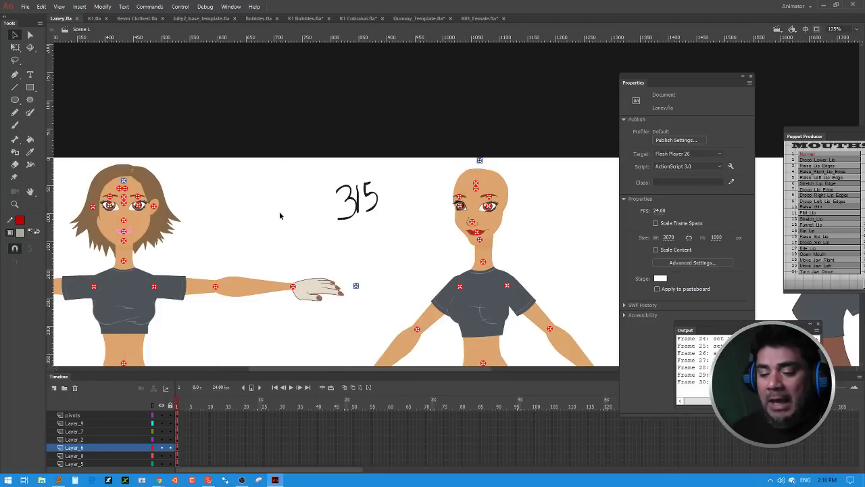
pyautogui.moveTo(289, 216); pyautogui.dragTo(416, 89)
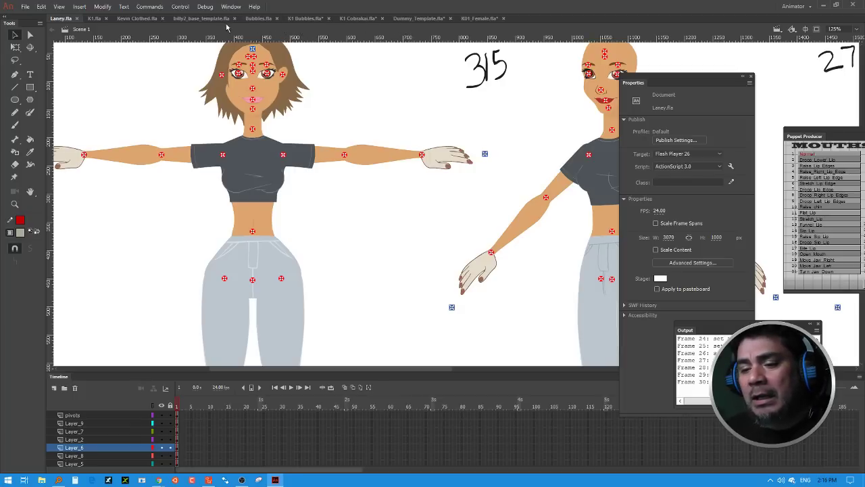
# Step: Examine the front, back and 45 views in billy2_base_template.fla, with the Properties panel moved off the artwork
pyautogui.click(204, 19)
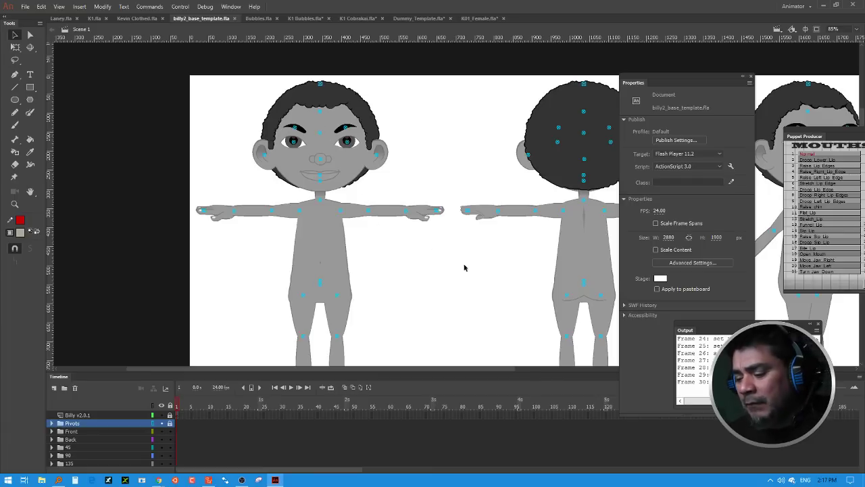
pyautogui.moveTo(485, 269); pyautogui.dragTo(367, 219)
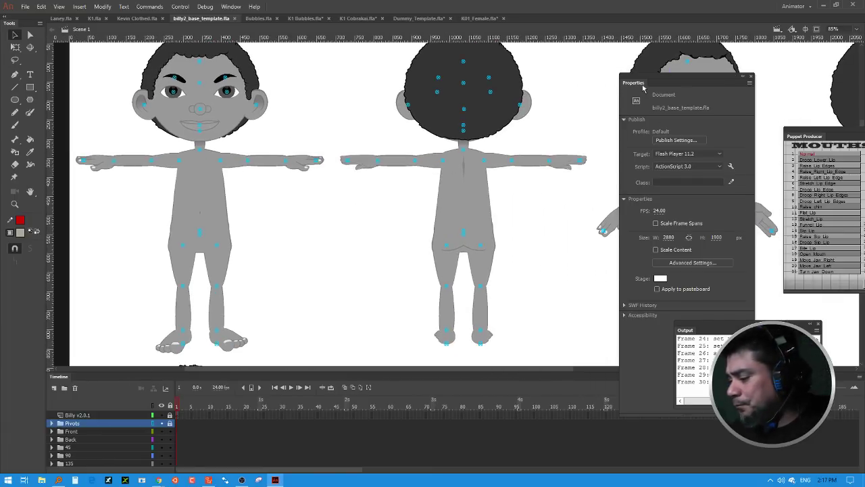
pyautogui.moveTo(648, 83); pyautogui.dragTo(777, 80)
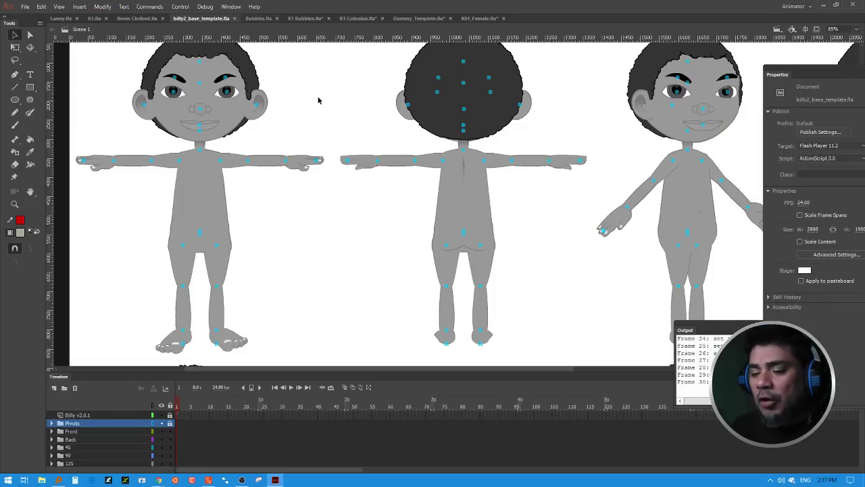
pyautogui.moveTo(322, 167); pyautogui.dragTo(365, 183)
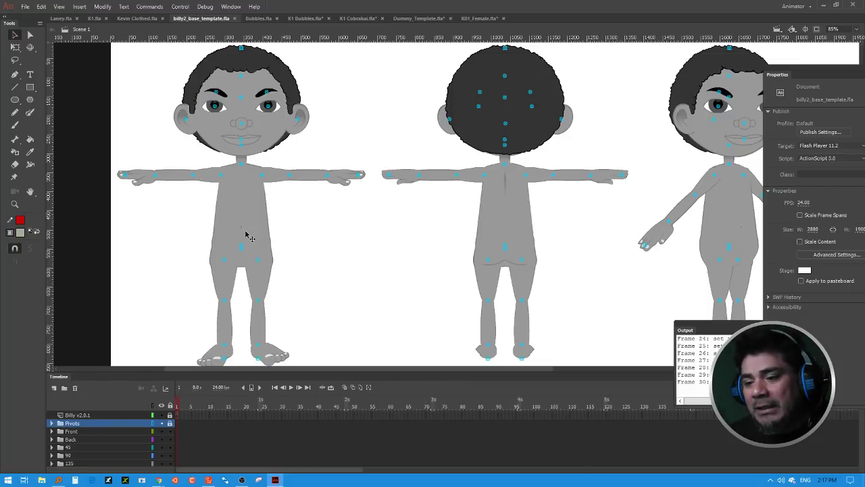
# Step: Examine the green creature's front and back views in Bubbles.fla, shrinking the timeline to enlarge the stage area
pyautogui.click(263, 18)
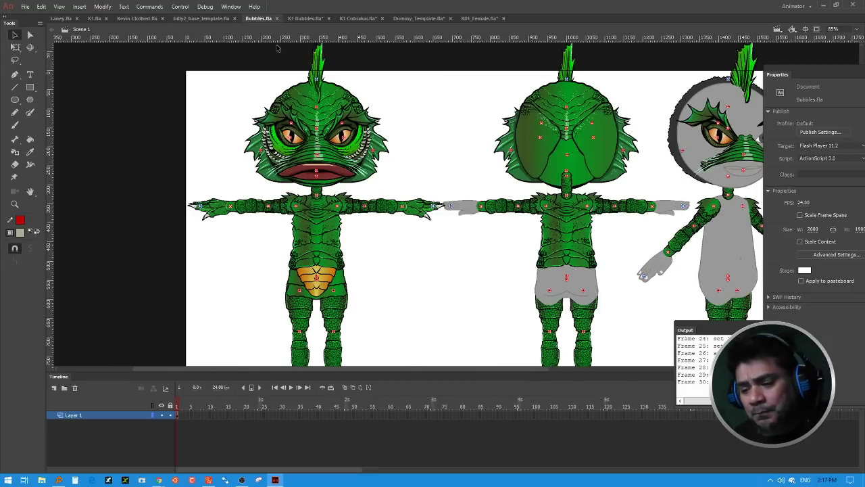
pyautogui.scroll(-2, 444, 251)
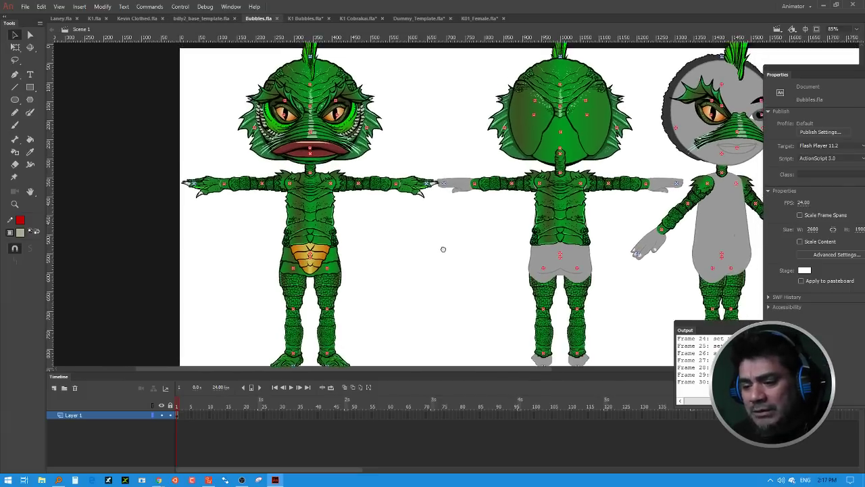
pyautogui.moveTo(379, 372); pyautogui.dragTo(379, 437)
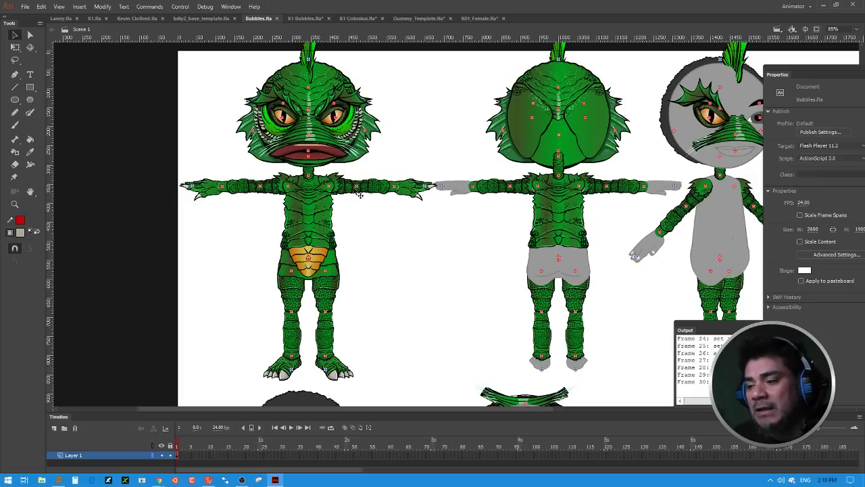
# Step: Switch to Dummy_Template.fla and leave the Left_arm_0 symbol to return to the main scene
pyautogui.click(419, 18)
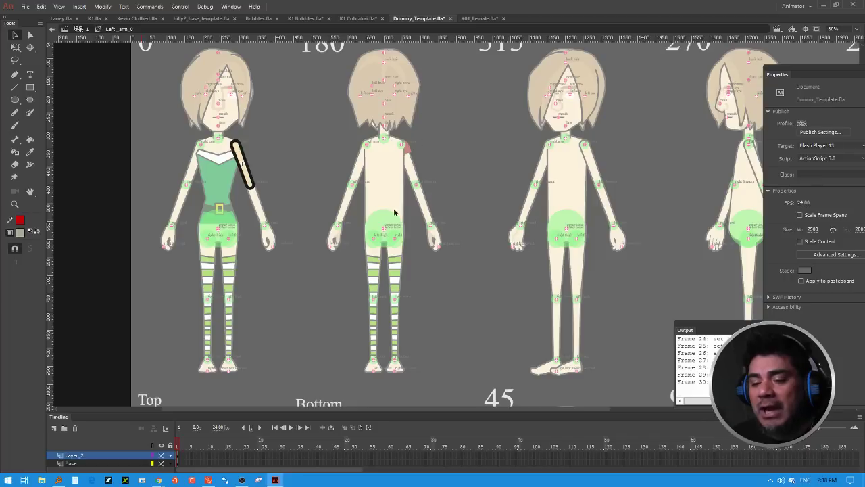
pyautogui.doubleClick(302, 169)
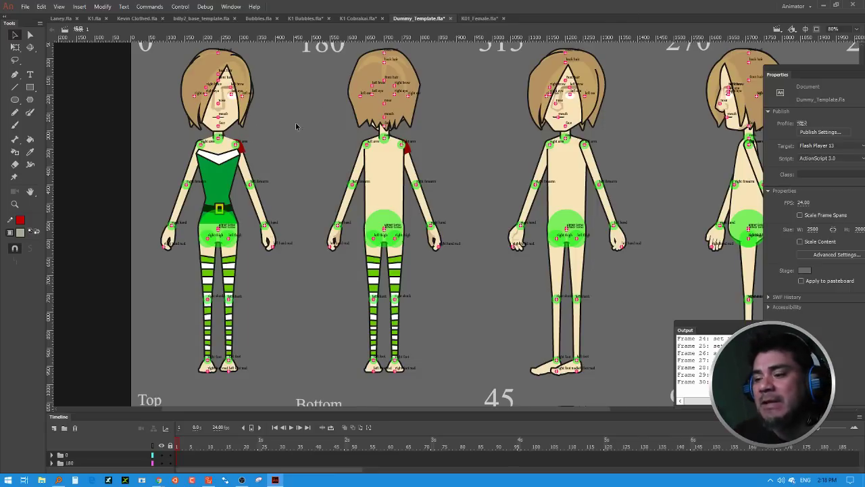
# Step: Compare the green creature in K1 Bubbles.fla with its detailed version in Bubbles.fla
pyautogui.click(297, 19)
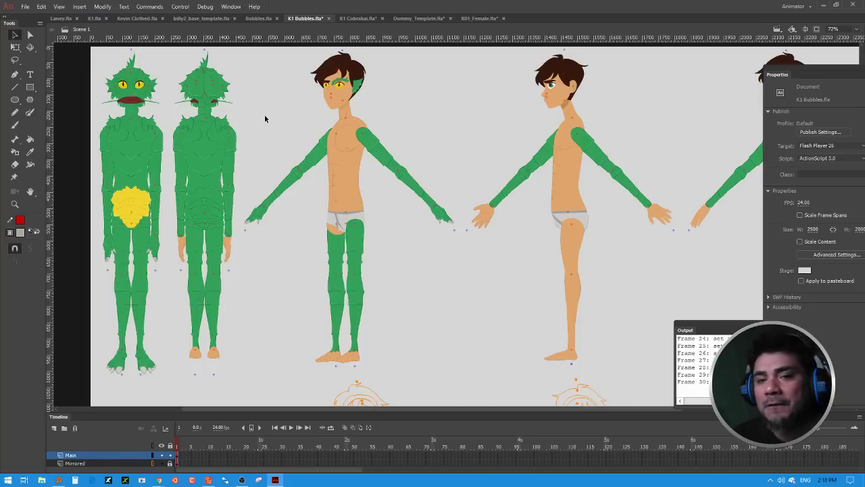
pyautogui.click(257, 19)
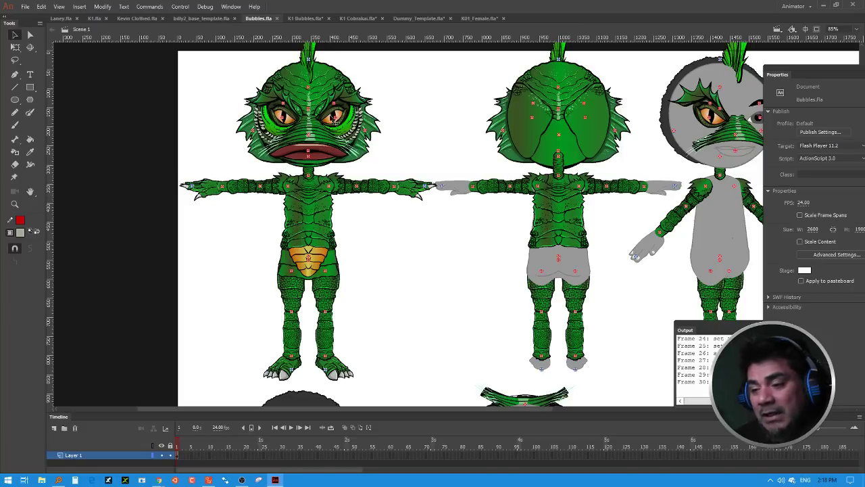
pyautogui.click(308, 18)
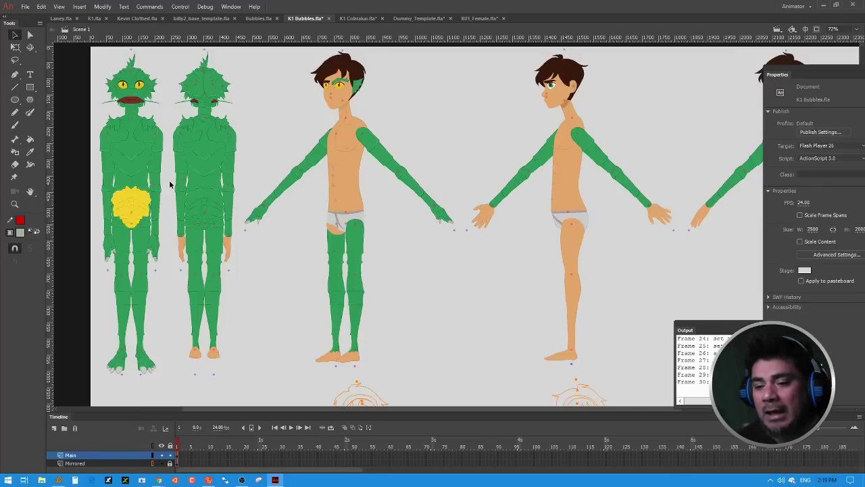
# Step: Inspect the front and back creature views in K1 Bubbles.fla up close from head to feet
pyautogui.hotkey('ctrl', '=')
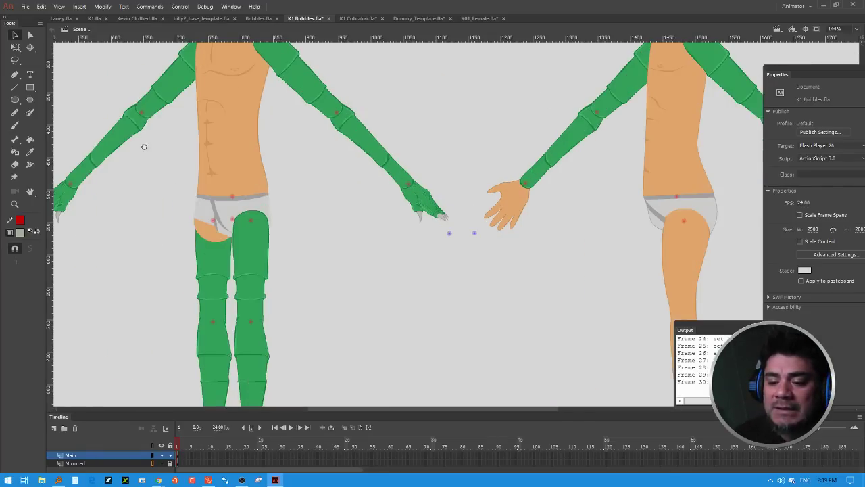
pyautogui.moveTo(144, 147); pyautogui.dragTo(613, 300)
pyautogui.moveTo(522, 151); pyautogui.dragTo(516, 174)
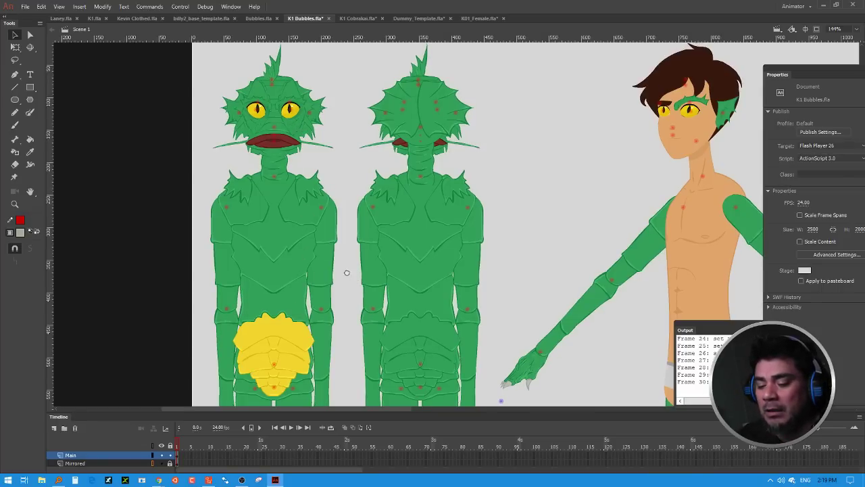
pyautogui.scroll(-3, 349, 272)
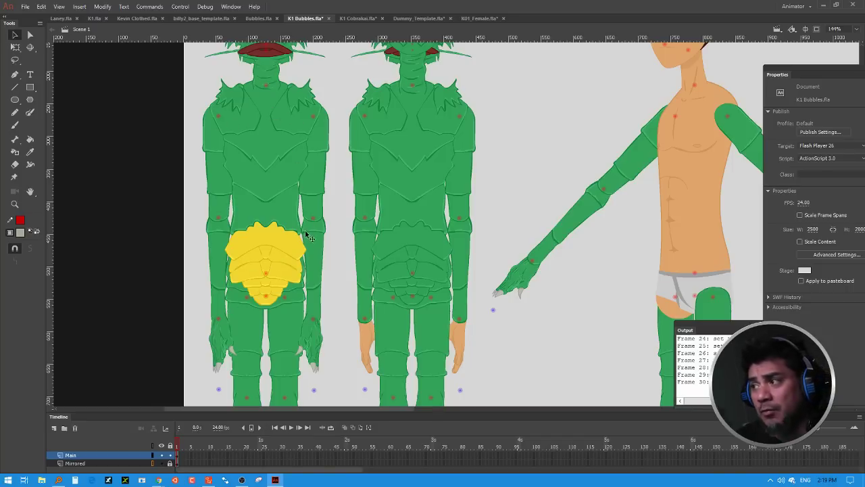
pyautogui.scroll(-5, 340, 309)
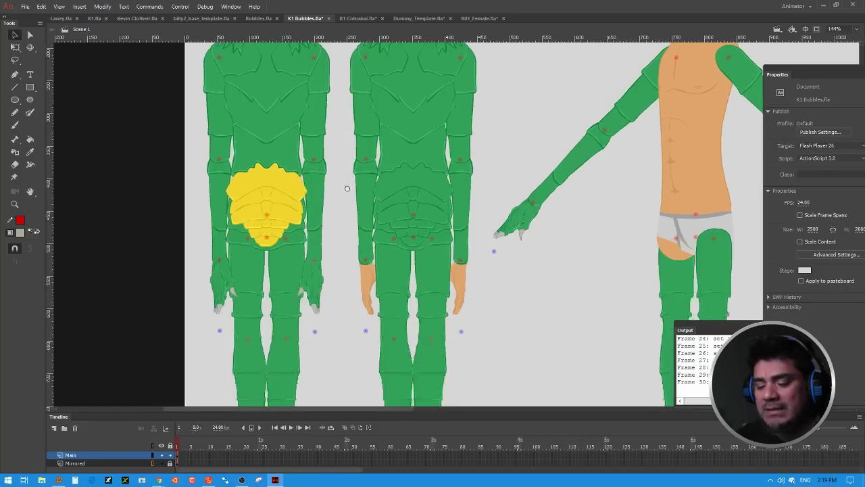
pyautogui.scroll(-4, 340, 233)
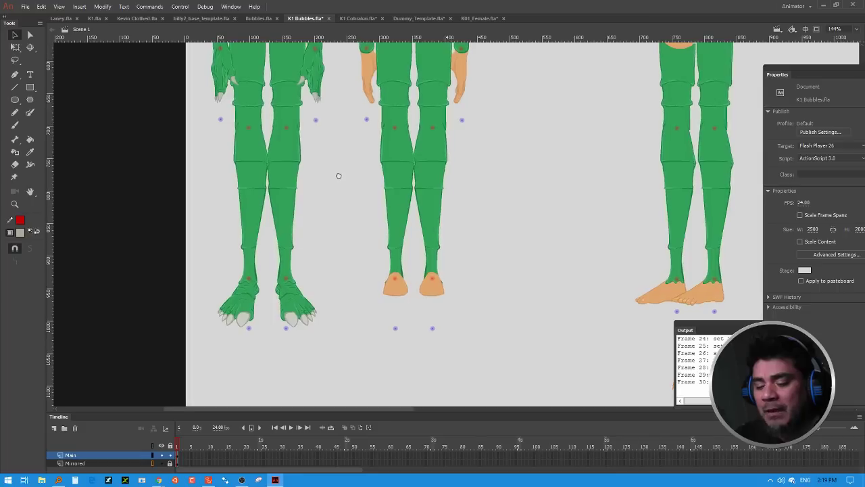
pyautogui.hotkey('ctrl', '-')
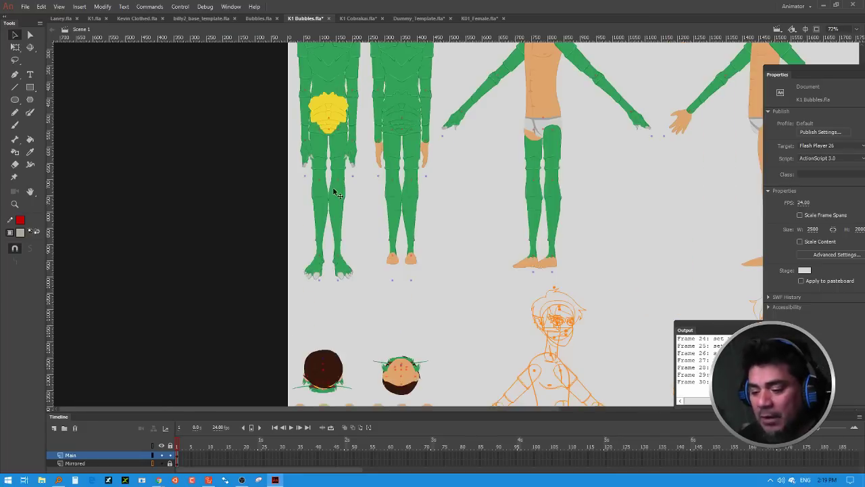
pyautogui.scroll(4, 484, 135)
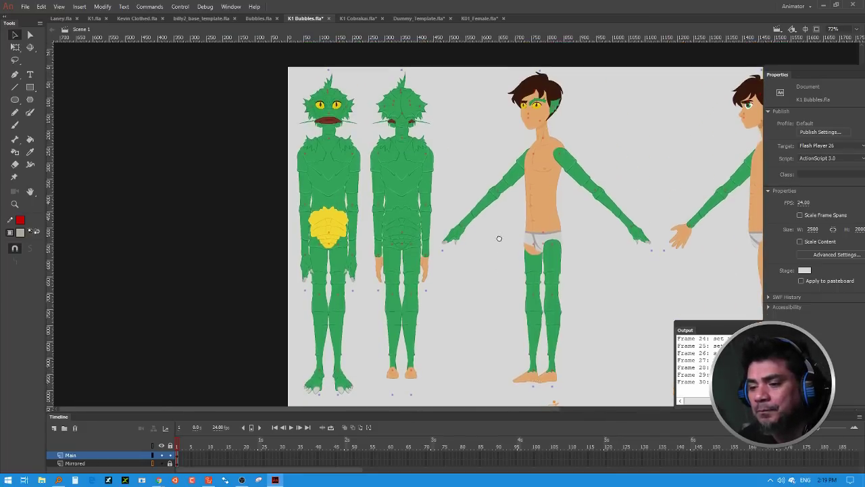
# Step: Examine the skeleton-costumed puppet's front view in K1 Cobrakai.fla from the head down to the sneakers
pyautogui.click(359, 18)
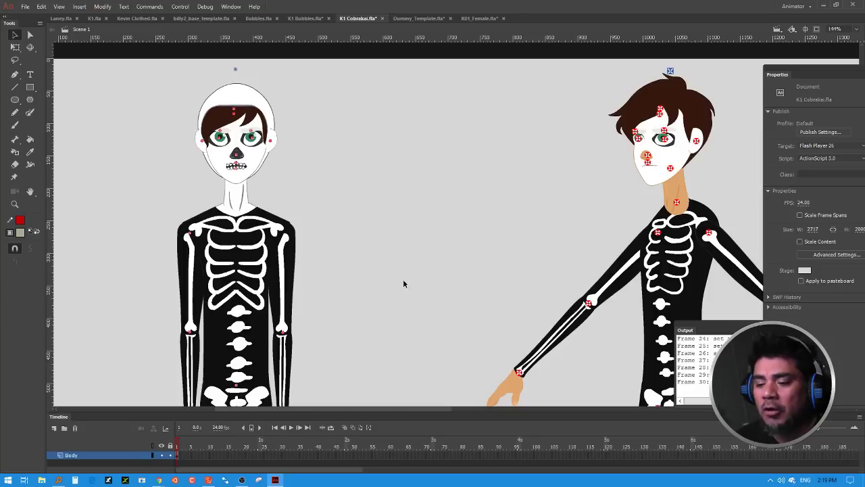
pyautogui.moveTo(351, 271); pyautogui.dragTo(415, 255)
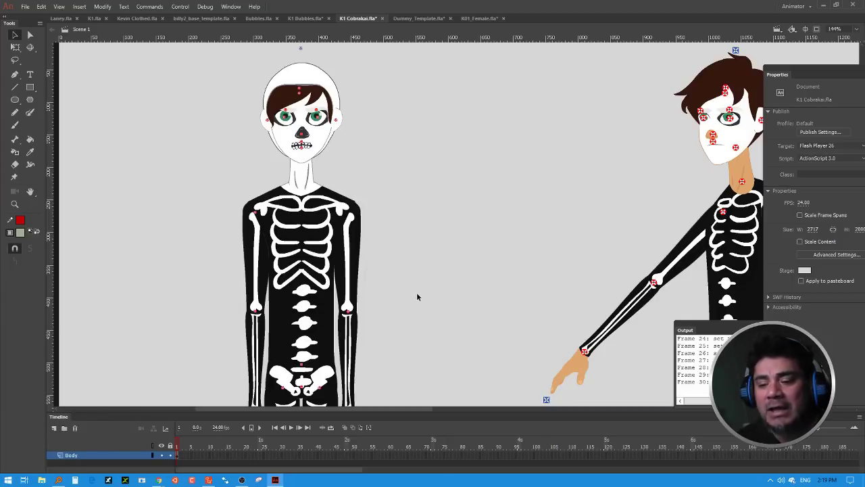
pyautogui.moveTo(418, 295); pyautogui.dragTo(415, 208)
pyautogui.scroll(-5, 414, 208)
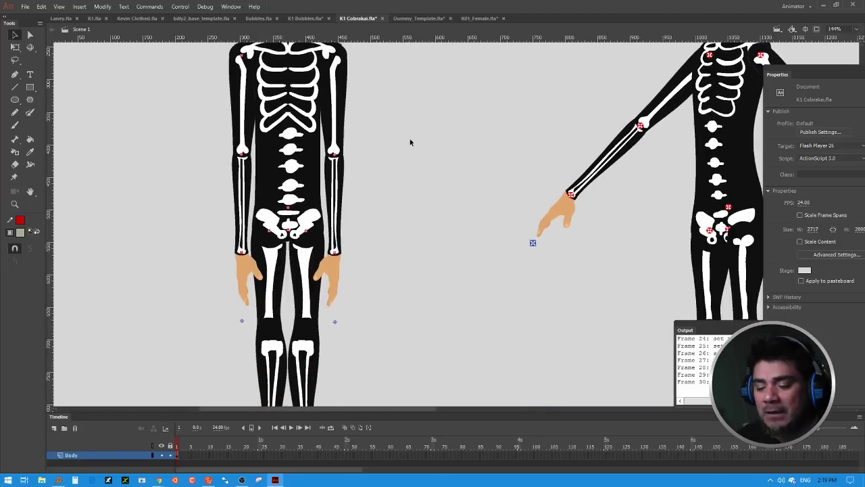
pyautogui.scroll(-4, 392, 261)
pyautogui.scroll(1, 411, 121)
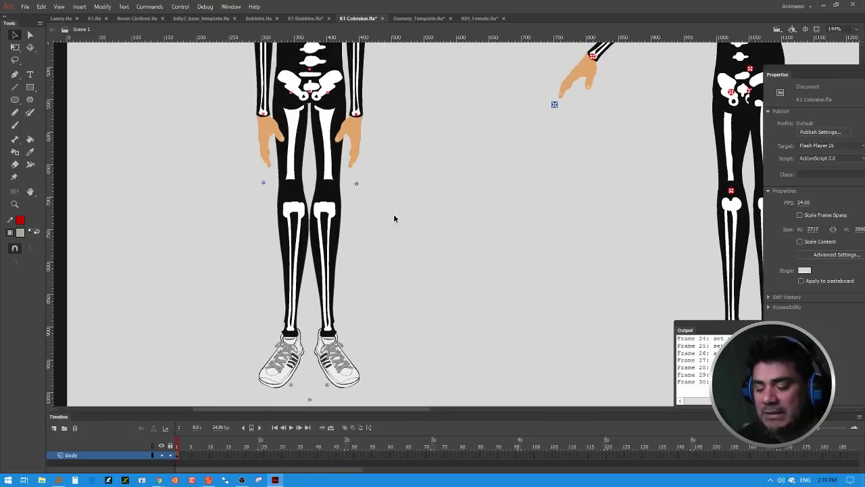
# Step: Look over the skeleton puppet's upper body, and compare the green creature in K1 Bubbles.fla with its detailed version in Bubbles.fla
pyautogui.moveTo(415, 101); pyautogui.dragTo(419, 345)
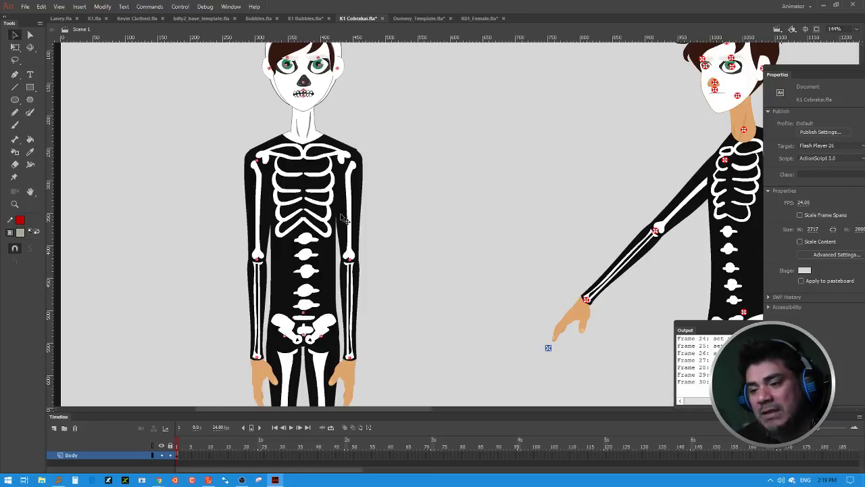
pyautogui.click(304, 19)
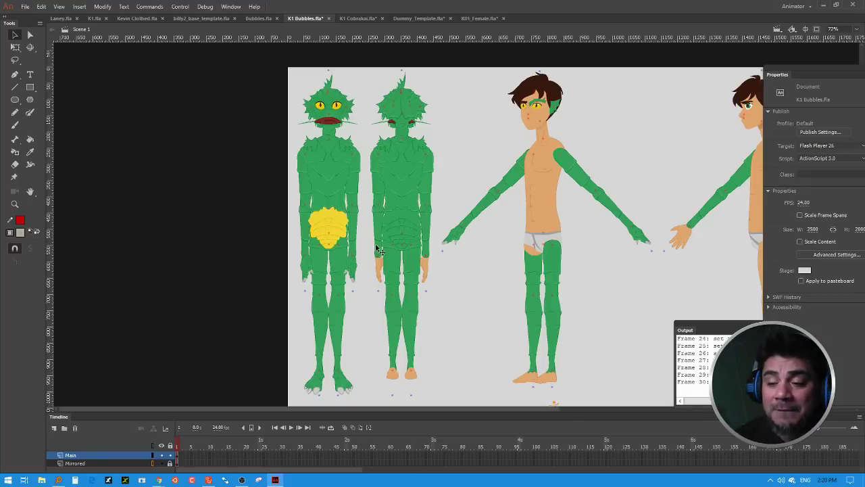
pyautogui.click(262, 19)
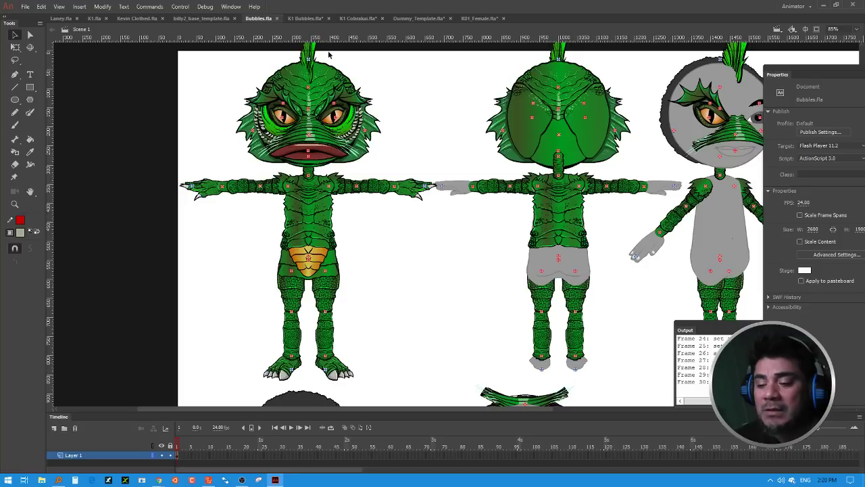
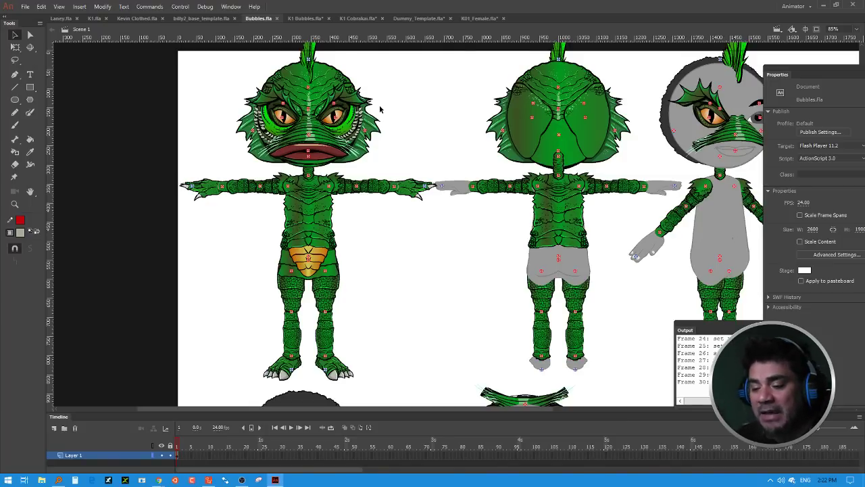
# Step: Test the K1 Bubbles.fla movie, enlarge the preview beyond 100% to inspect the creature and boy puppets, and close it
pyautogui.click(303, 20)
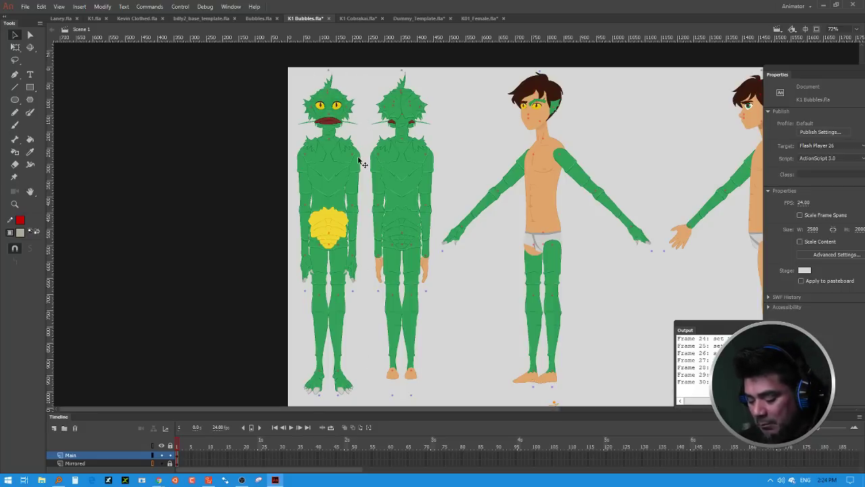
pyautogui.hotkey('ctrl', 'Return')
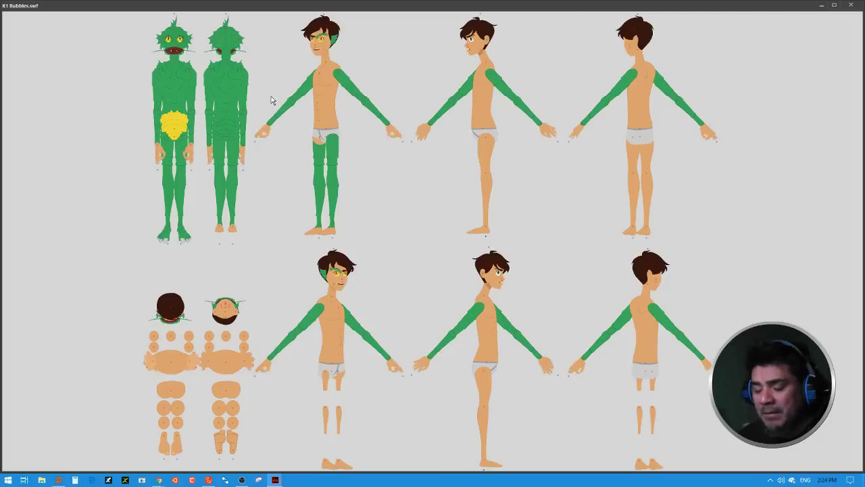
pyautogui.rightClick(192, 87)
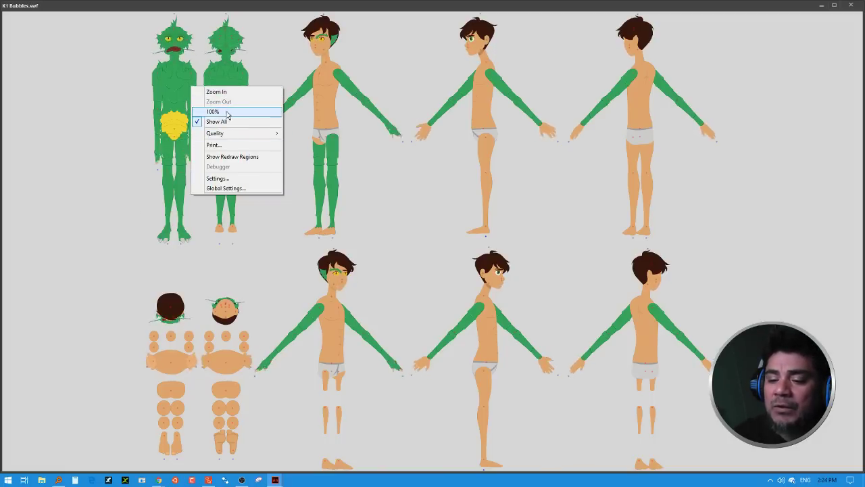
pyautogui.click(228, 112)
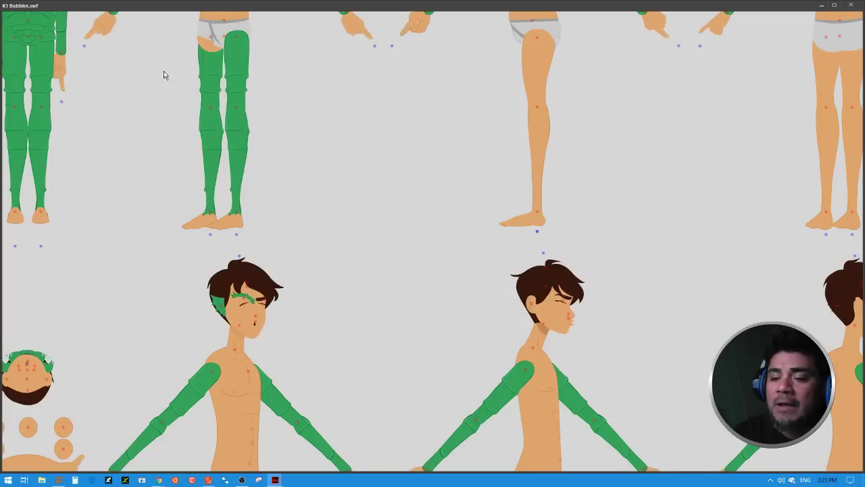
pyautogui.rightClick(124, 59)
pyautogui.click(155, 68)
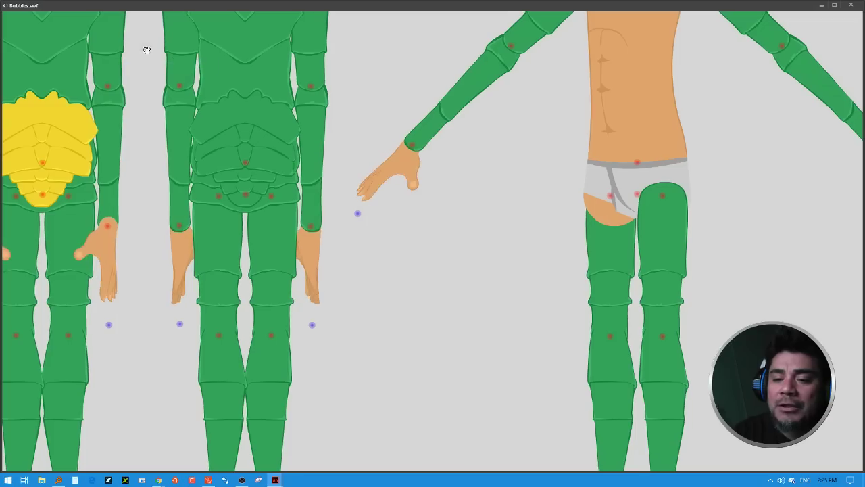
pyautogui.moveTo(527, 332); pyautogui.dragTo(568, 361)
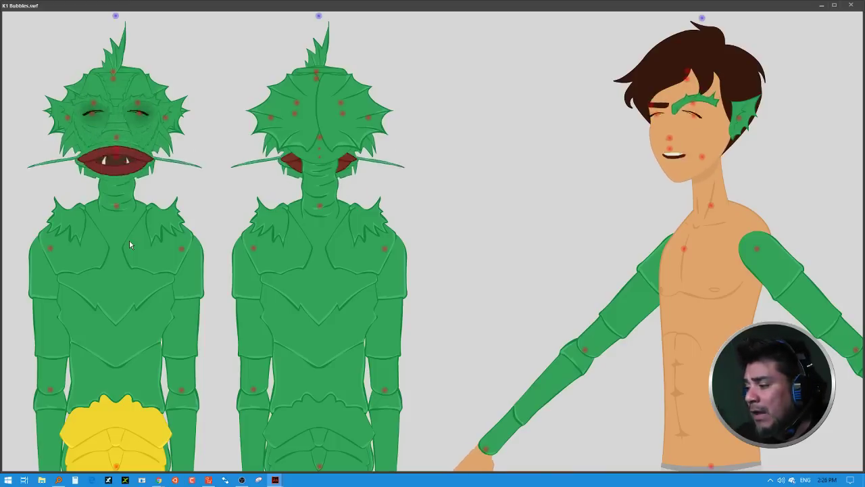
pyautogui.click(851, 6)
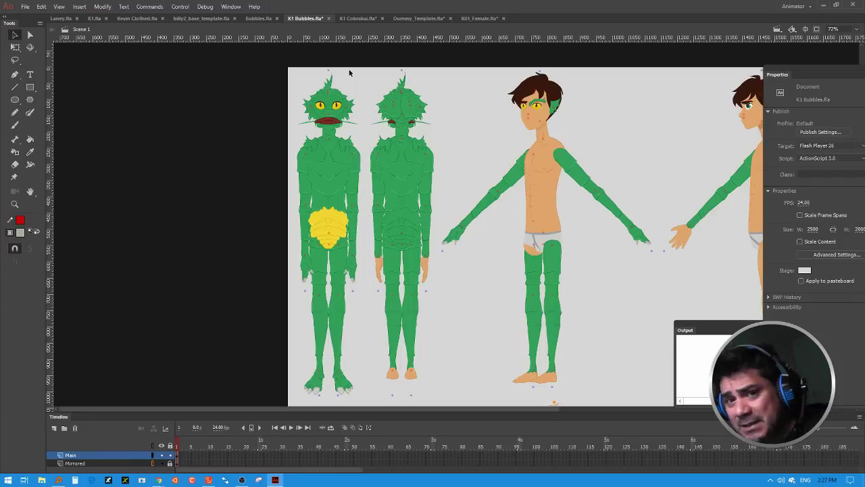
# Step: Draw a red S-shaped pencil line about 132 by 228 px on the stage between the creature's back view and the boy
pyautogui.click(15, 125)
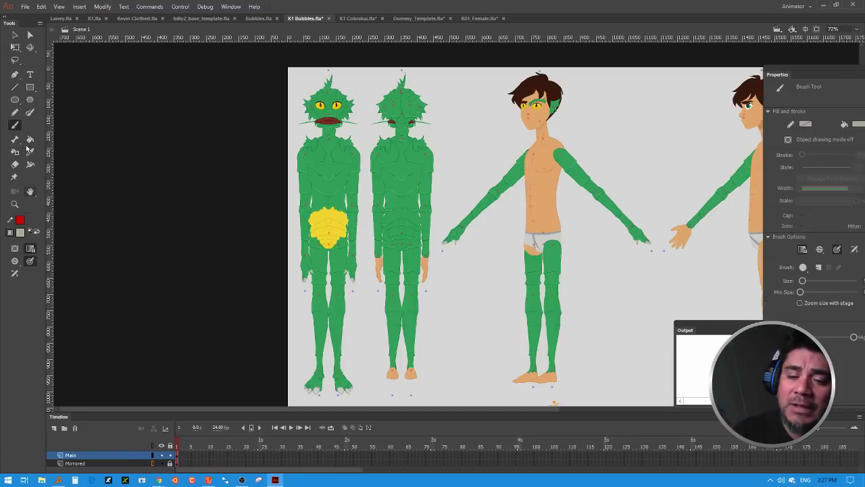
pyautogui.click(15, 112)
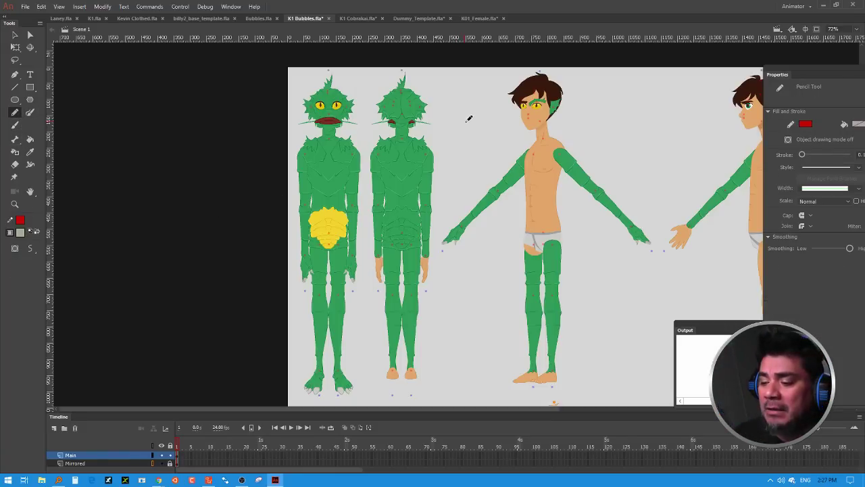
pyautogui.moveTo(453, 136)
pyautogui.mouseDown()
pyautogui.moveTo(495, 120)
pyautogui.moveTo(468, 162)
pyautogui.moveTo(498, 166)
pyautogui.mouseUp()
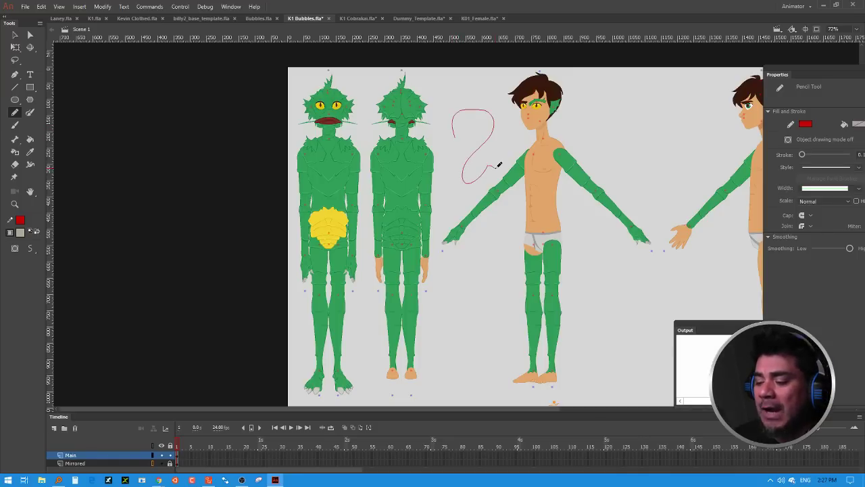
# Step: Select the whole red pencil line and set its stroke size to 7.55
pyautogui.click(15, 35)
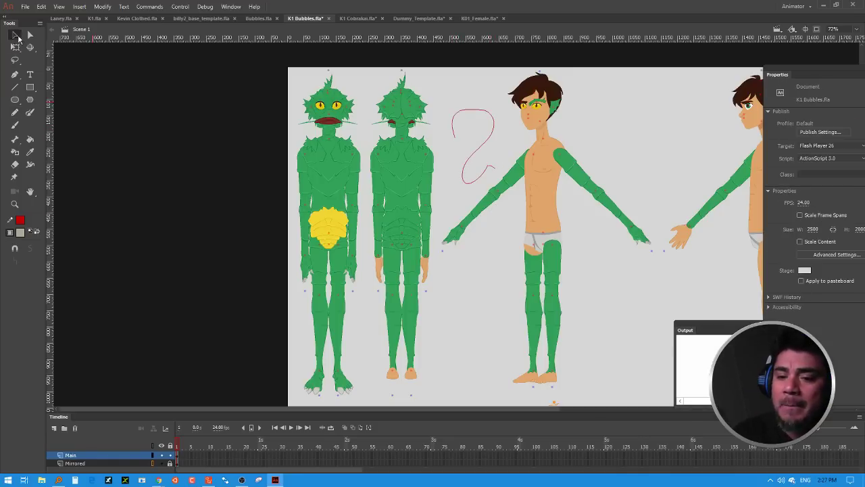
pyautogui.click(486, 115)
pyautogui.doubleClick(486, 115)
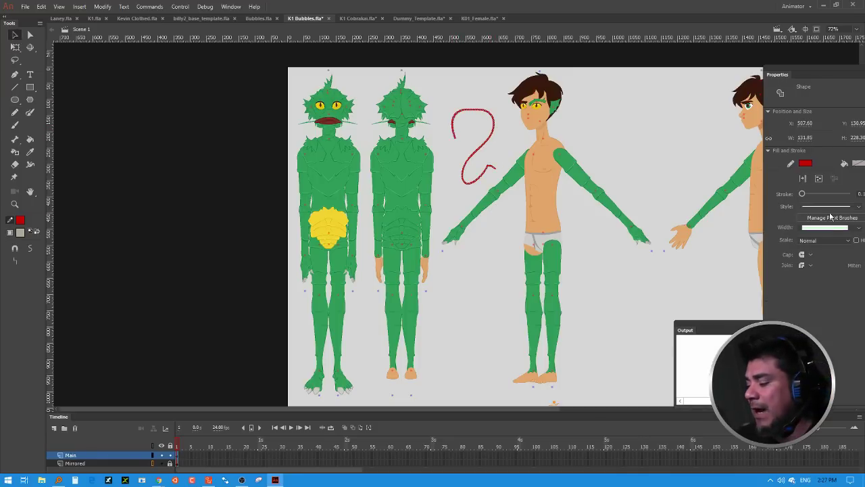
pyautogui.moveTo(768, 76); pyautogui.dragTo(641, 67)
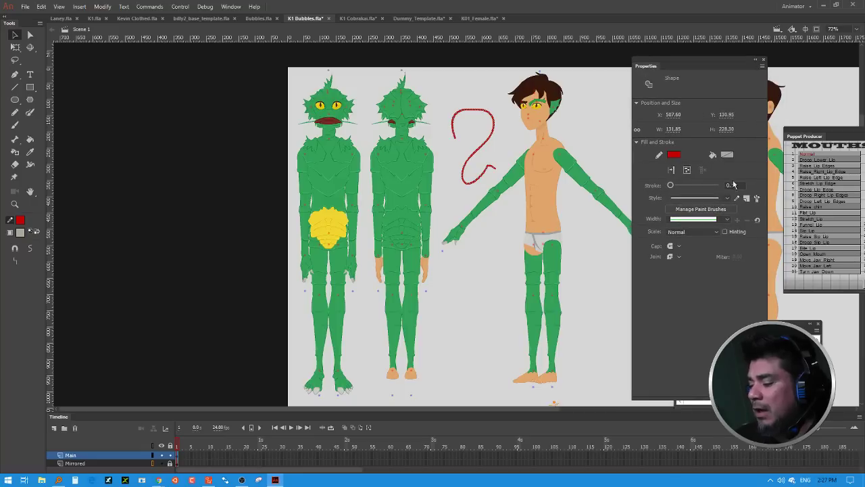
pyautogui.moveTo(669, 187); pyautogui.dragTo(672, 189)
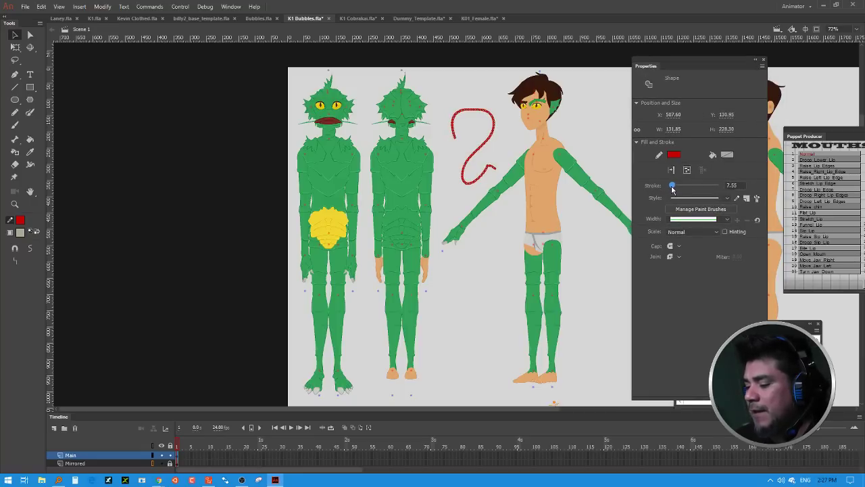
pyautogui.click(485, 162)
pyautogui.click(486, 148)
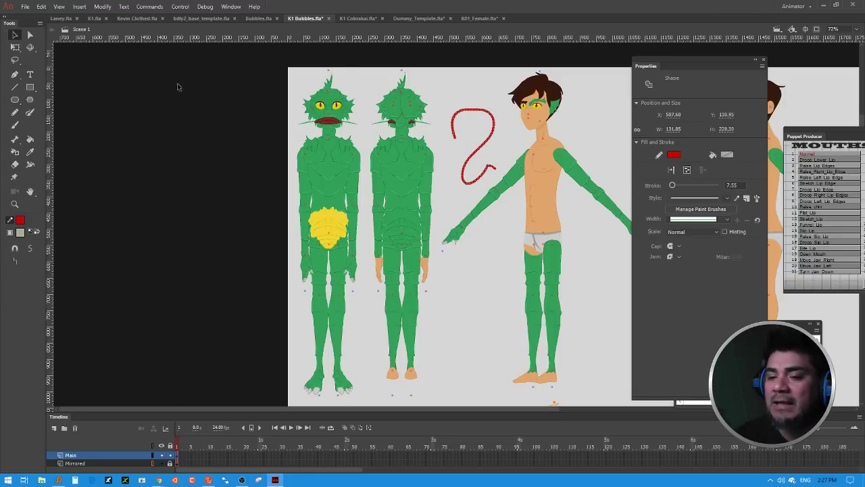
# Step: Convert the red line to a fill and pull its upper and right-hand edges outward to vary its thickness
pyautogui.click(101, 6)
pyautogui.moveTo(178, 81)
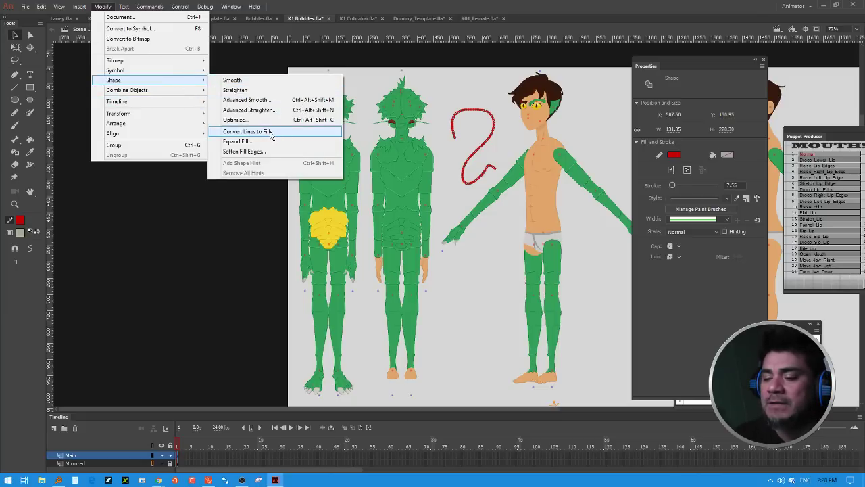
pyautogui.click(269, 133)
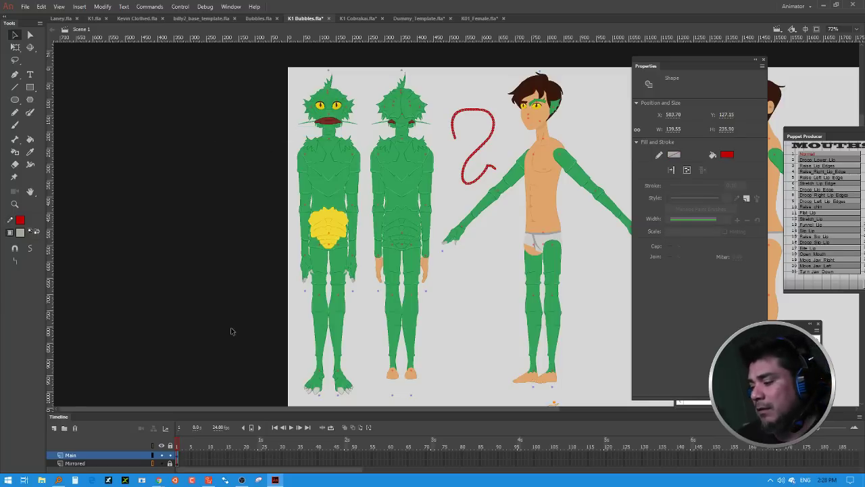
pyautogui.click(501, 169)
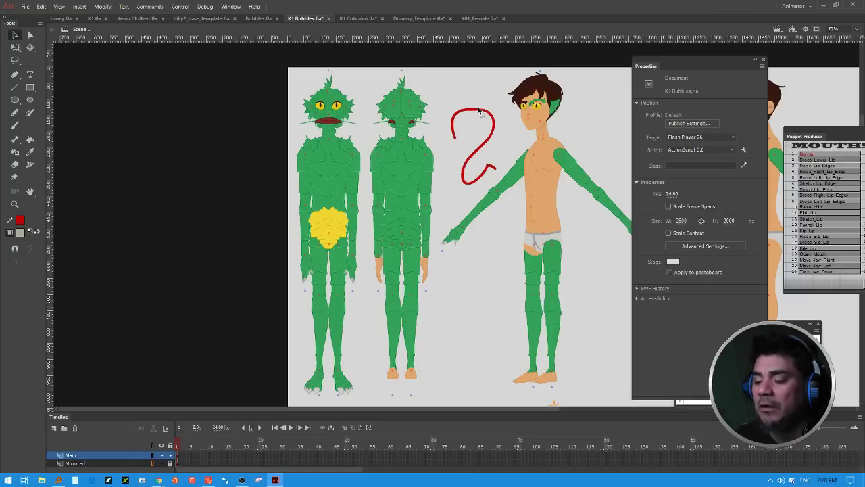
pyautogui.moveTo(471, 116); pyautogui.dragTo(476, 111)
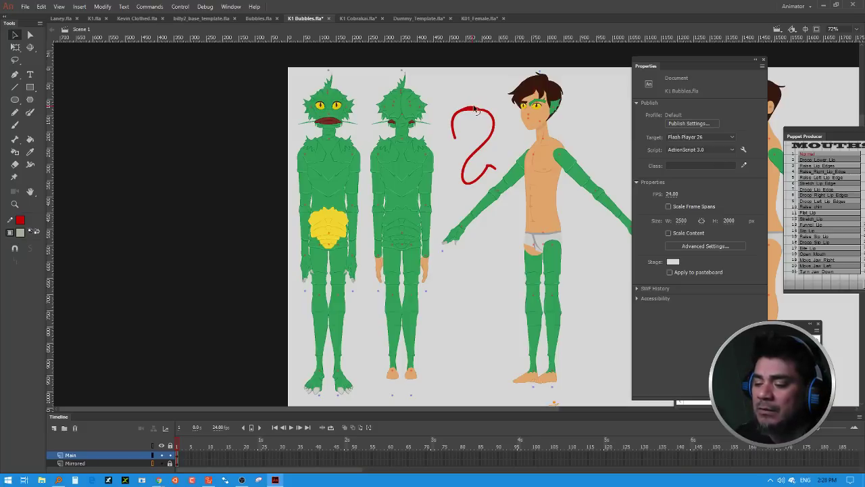
pyautogui.moveTo(492, 145); pyautogui.dragTo(495, 144)
# Step: Smooth the reshaped red squiggle twice and delete it from the stage
pyautogui.click(495, 143)
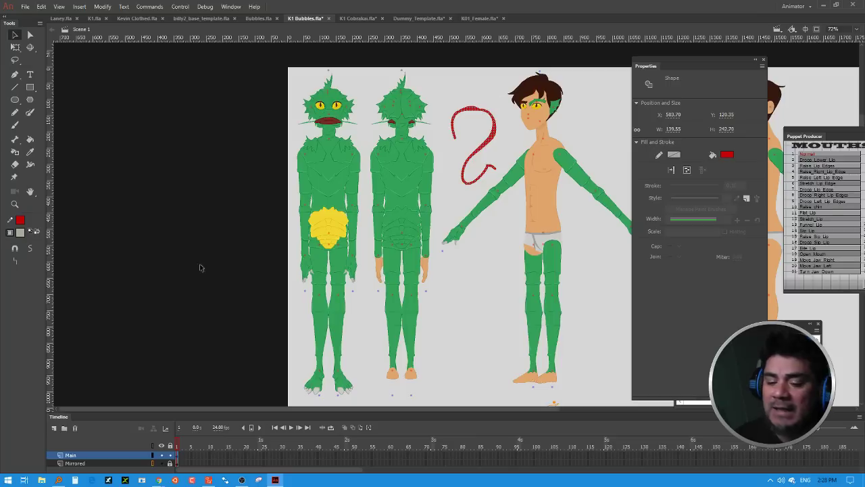
pyautogui.click(31, 250)
pyautogui.click(31, 250)
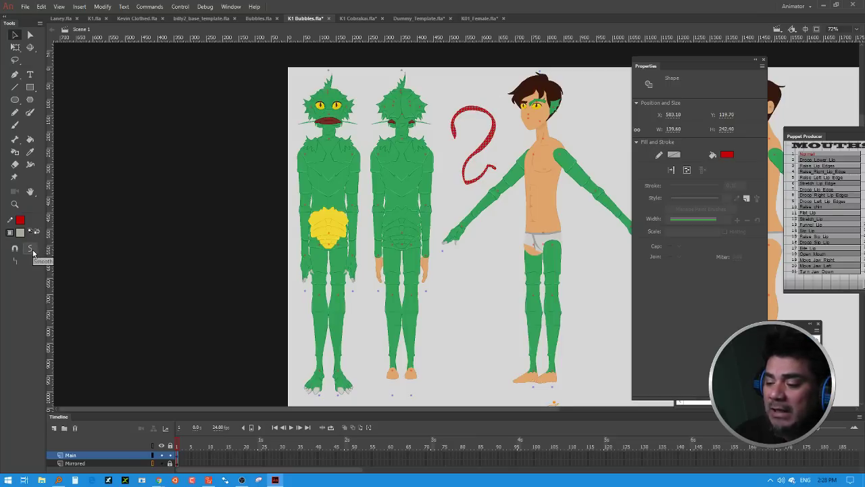
pyautogui.click(121, 292)
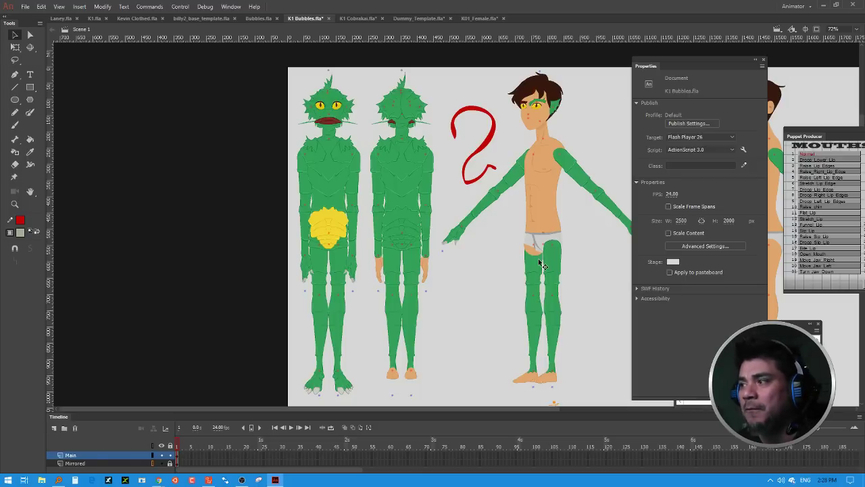
pyautogui.click(495, 144)
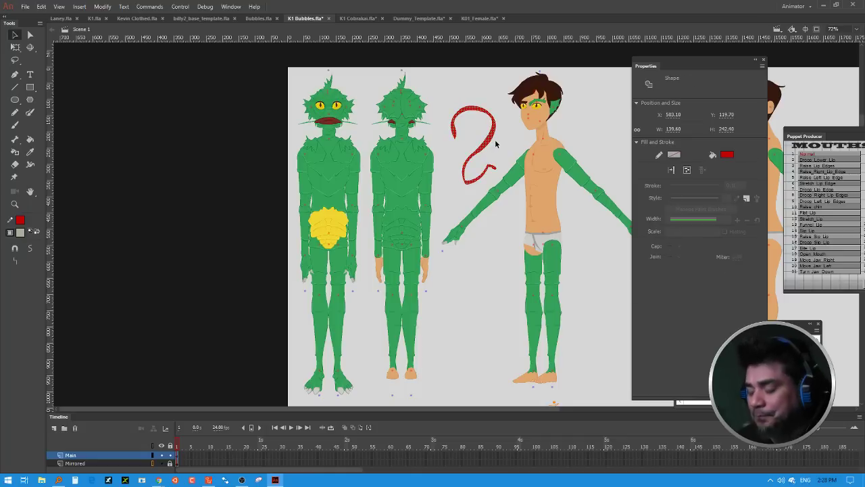
pyautogui.press('Delete')
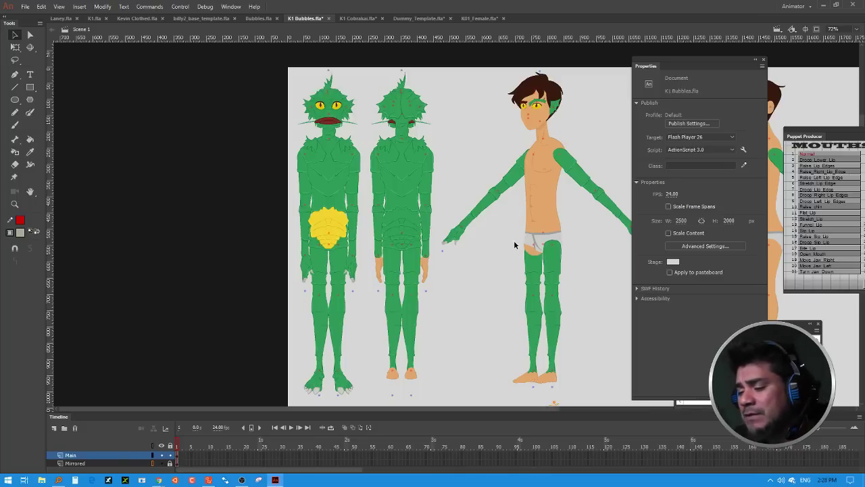
# Step: Open the three-quarter figure's clawed hand symbol K1_331, preview its alternate hand frames, and return to frame 1 for a closer look
pyautogui.click(460, 239)
pyautogui.doubleClick(461, 237)
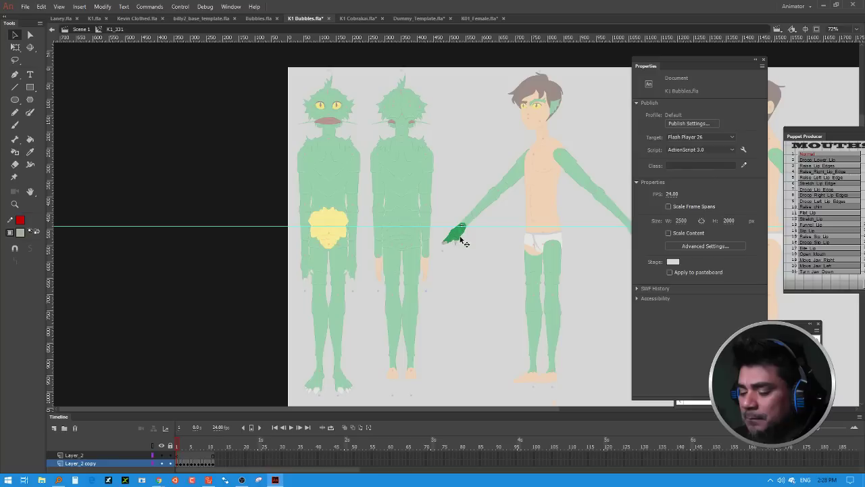
pyautogui.click(186, 446)
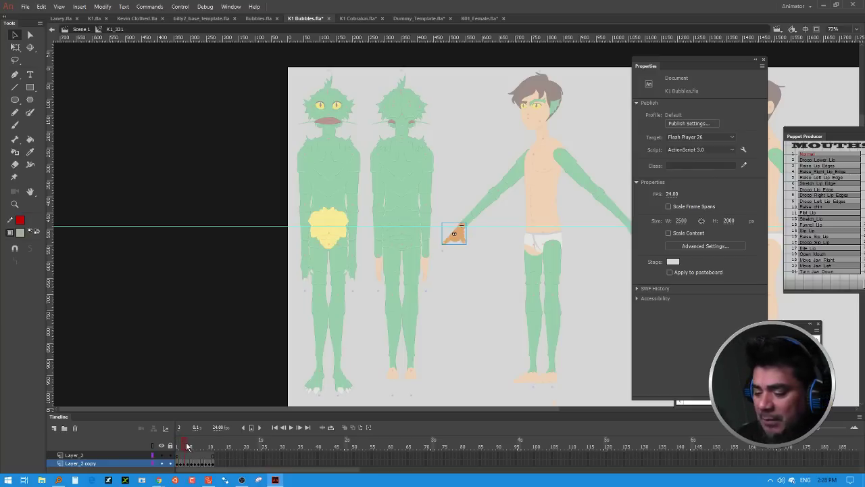
pyautogui.moveTo(187, 446)
pyautogui.mouseDown()
pyautogui.moveTo(215, 448)
pyautogui.moveTo(167, 451)
pyautogui.mouseUp()
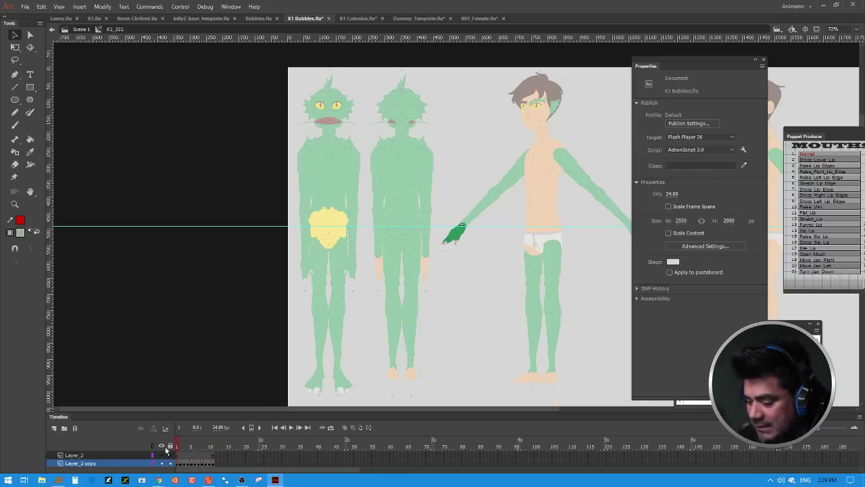
pyautogui.hotkey('ctrl', '=')
pyautogui.hotkey('ctrl', '=')
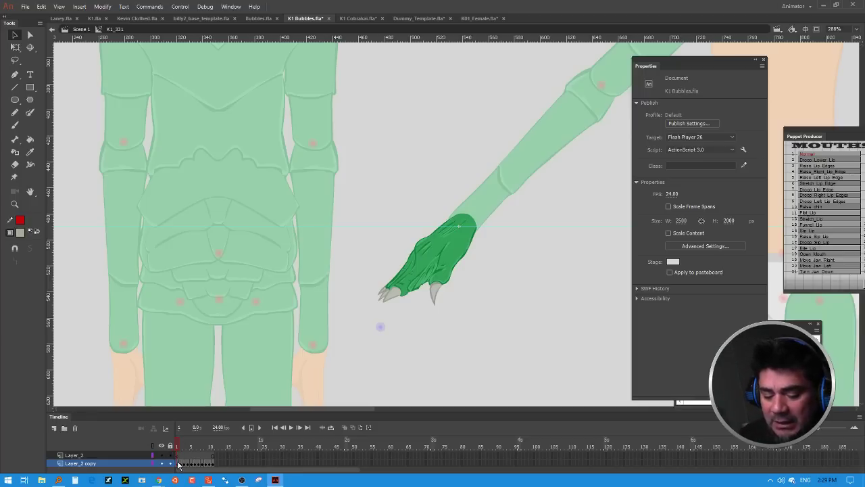
# Step: Open the nested clawed hand symbol K1_332 and hide its Layer_4 artwork
pyautogui.click(181, 463)
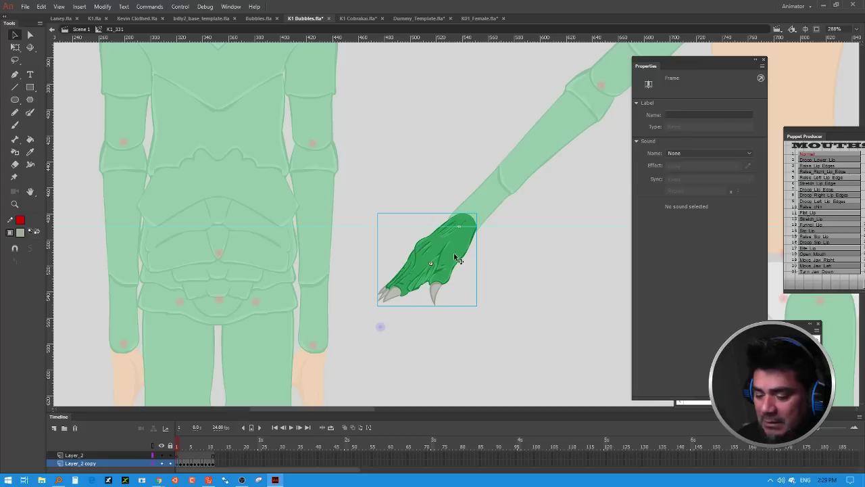
pyautogui.click(456, 260)
pyautogui.doubleClick(458, 261)
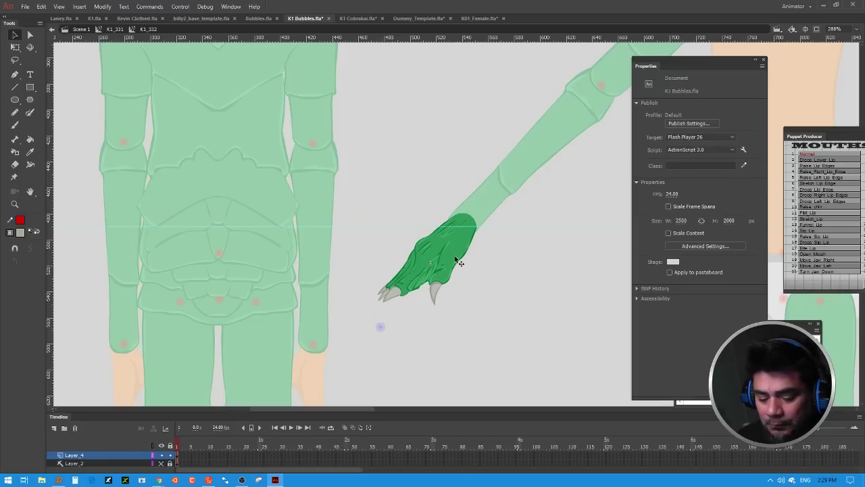
pyautogui.click(161, 455)
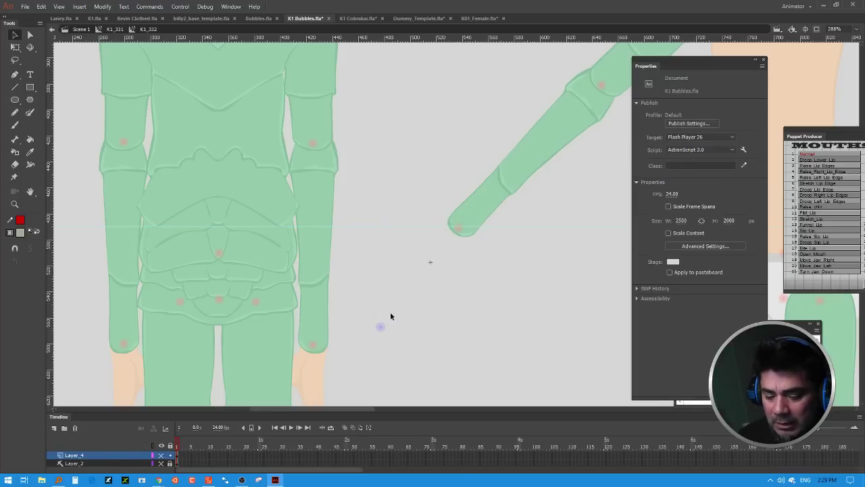
# Step: Compare the human hand on Layer_1 with the Layer_4 clawed hand, check Layer_1's Guide setting, and hide Layer_1 and Layer_2
pyautogui.scroll(-3, 447, 324)
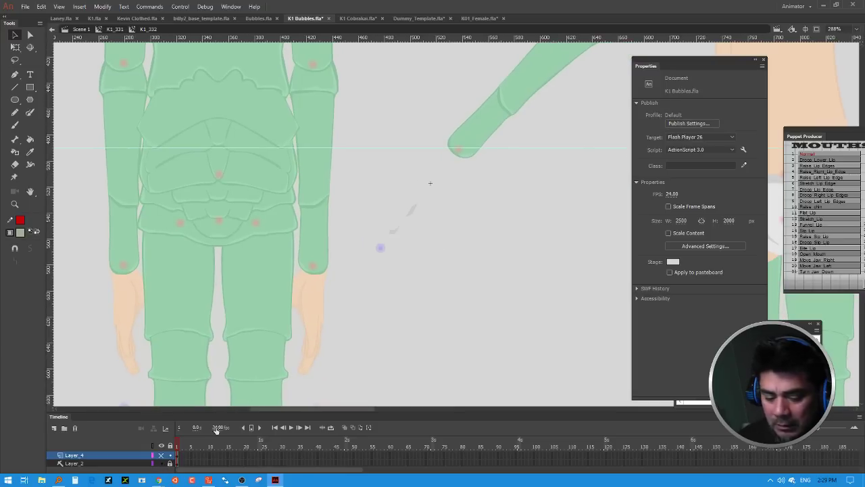
pyautogui.moveTo(196, 410); pyautogui.dragTo(198, 388)
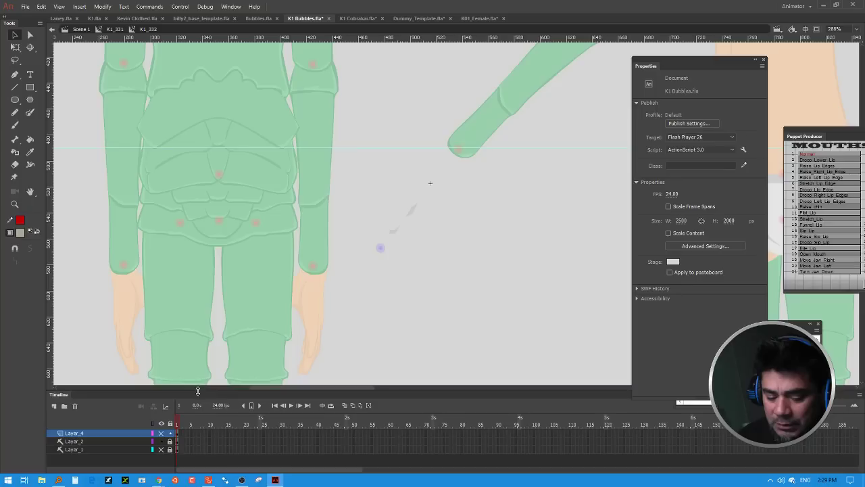
pyautogui.click(162, 451)
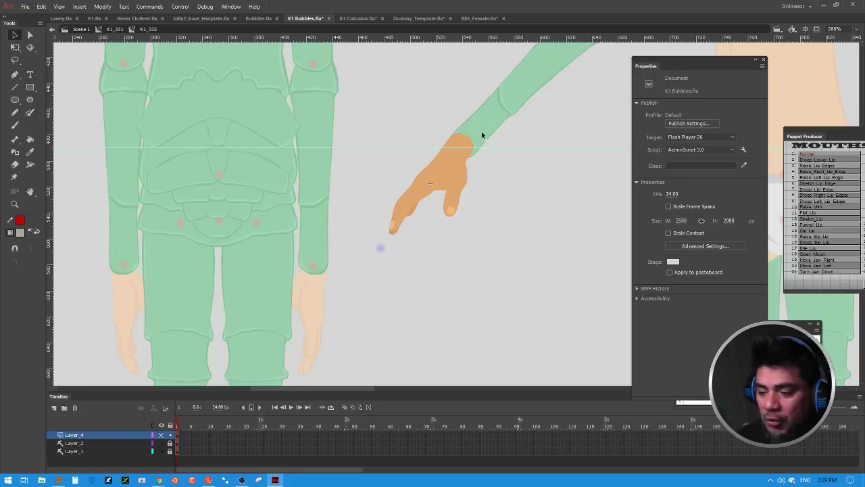
pyautogui.click(163, 442)
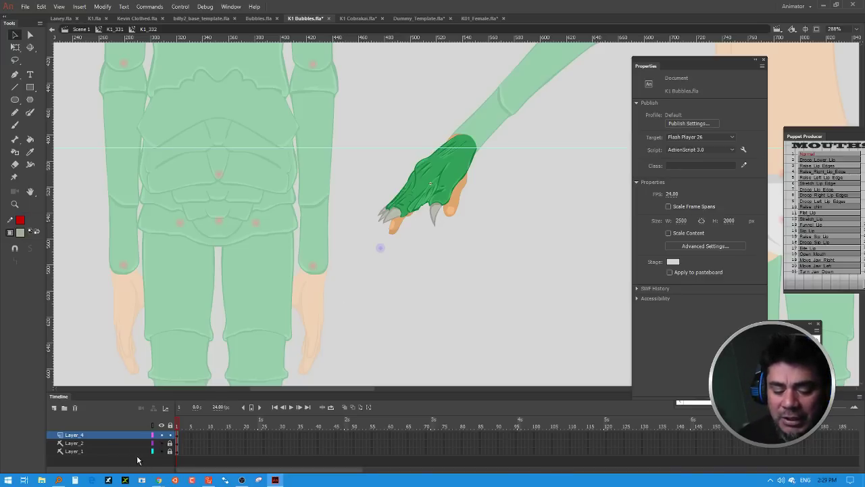
pyautogui.rightClick(91, 452)
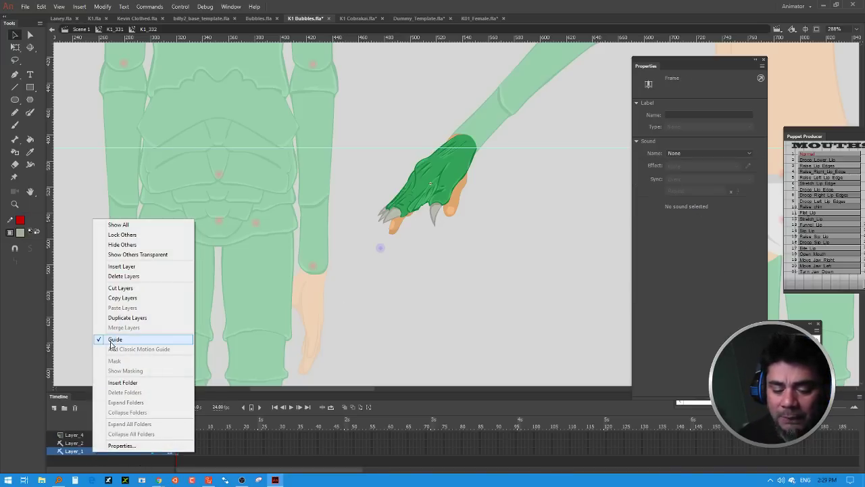
pyautogui.click(109, 465)
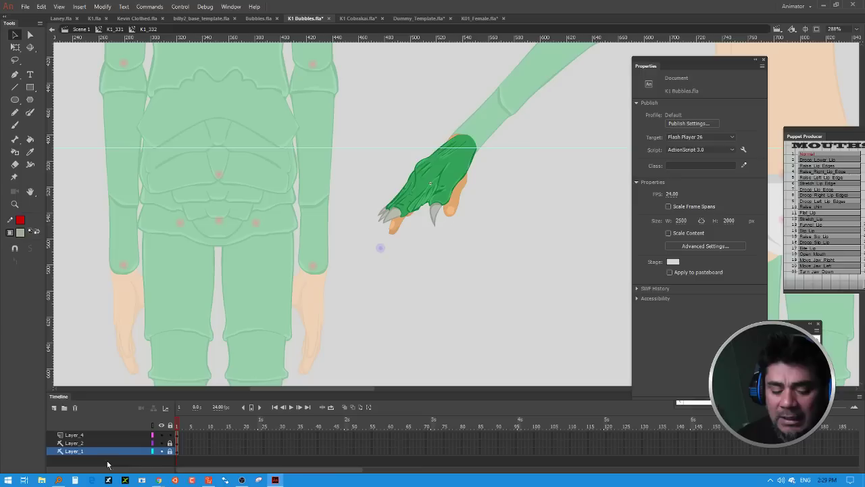
pyautogui.click(161, 450)
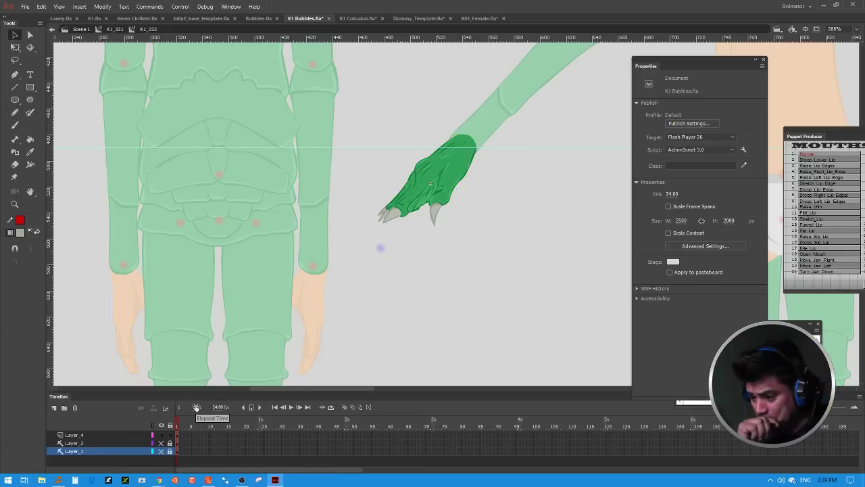
# Step: Go back up to the K1_331 hand symbol, view the hand poses on frames 2 and 3, and exit to the main scene
pyautogui.doubleClick(478, 202)
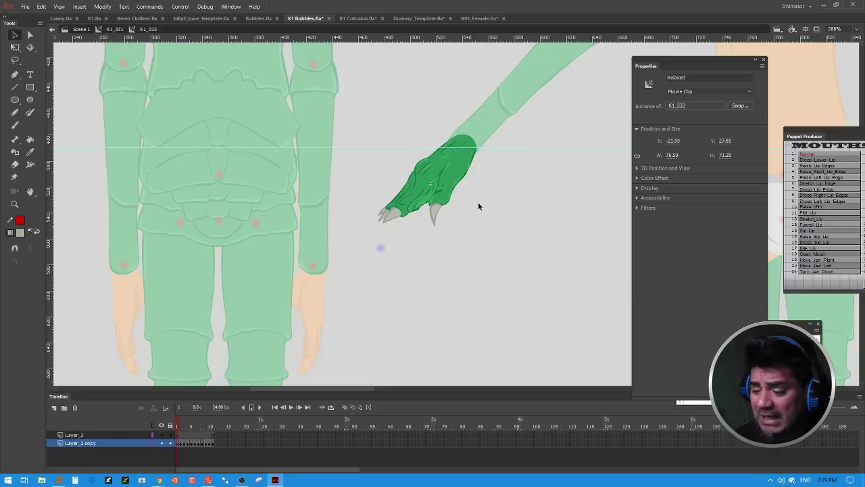
pyautogui.click(182, 443)
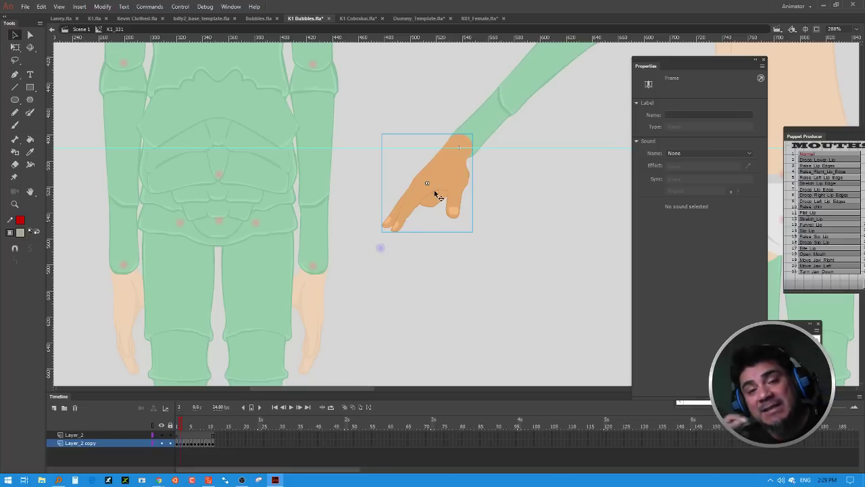
pyautogui.press('.')
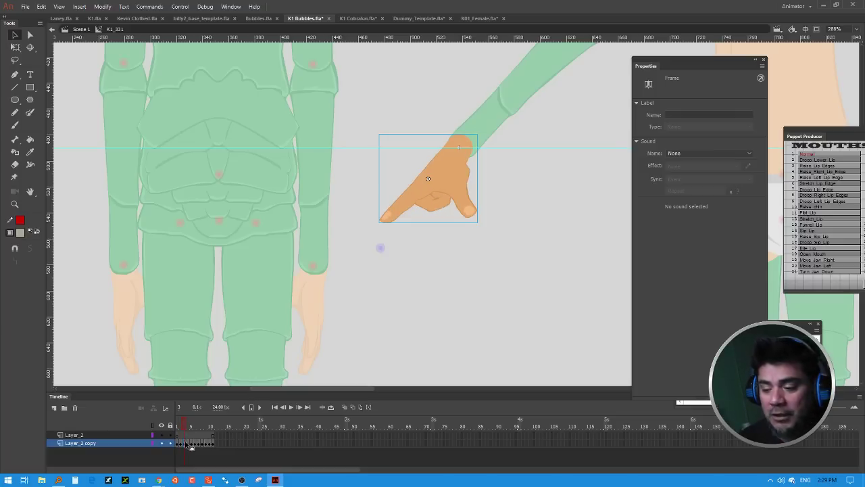
pyautogui.doubleClick(379, 281)
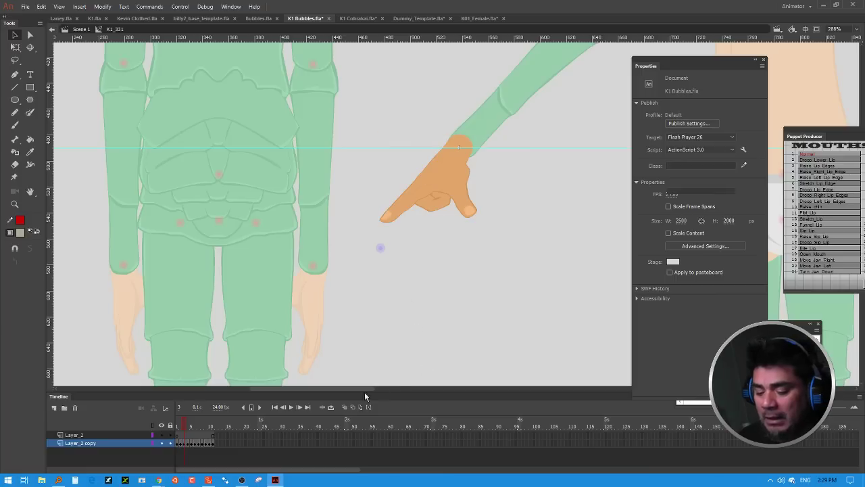
# Step: Open the front figure's clawed hand symbol, preview its frames back to frame 1, and return to the main scene
pyautogui.moveTo(356, 389); pyautogui.dragTo(271, 390)
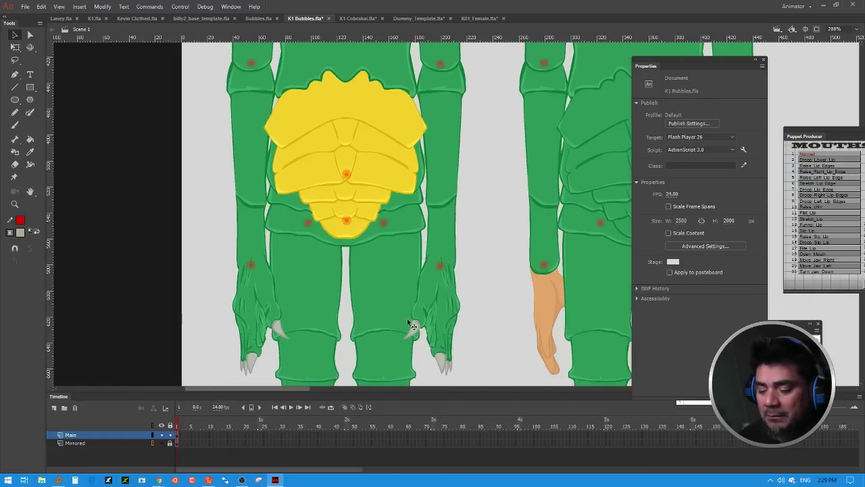
pyautogui.doubleClick(435, 305)
pyautogui.moveTo(184, 423); pyautogui.dragTo(177, 426)
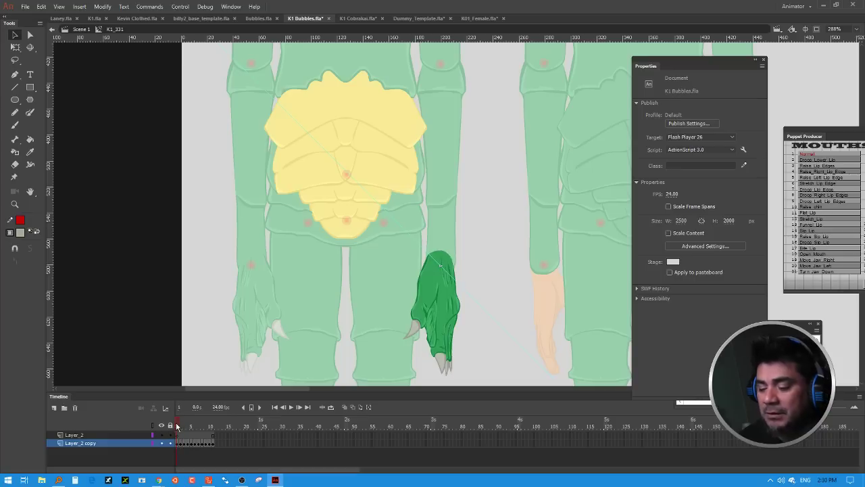
pyautogui.doubleClick(497, 197)
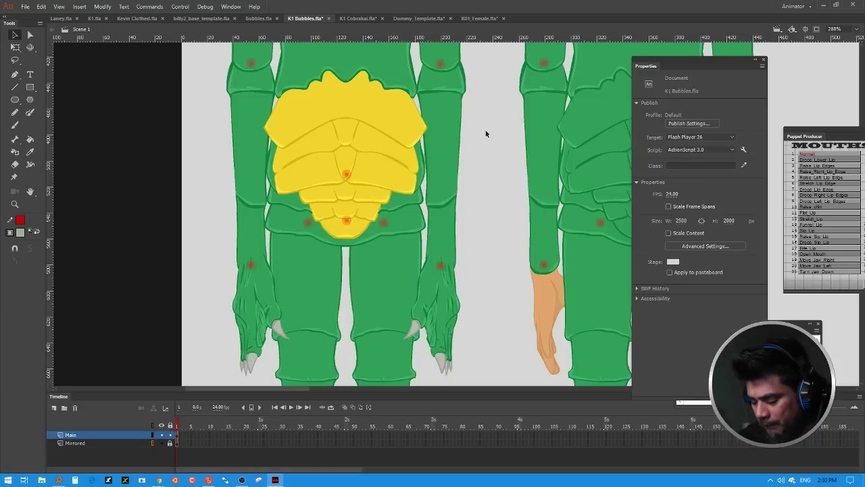
# Step: Open the front figure's mouth symbol K1_349, scrub through its mouth shapes to frame 30, and return to the main scene
pyautogui.hotkey('ctrl', '-')
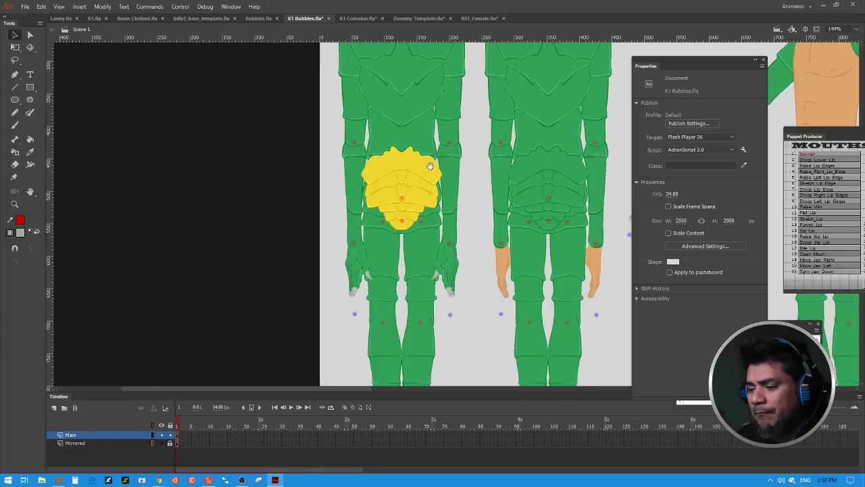
pyautogui.moveTo(430, 166); pyautogui.dragTo(227, 348)
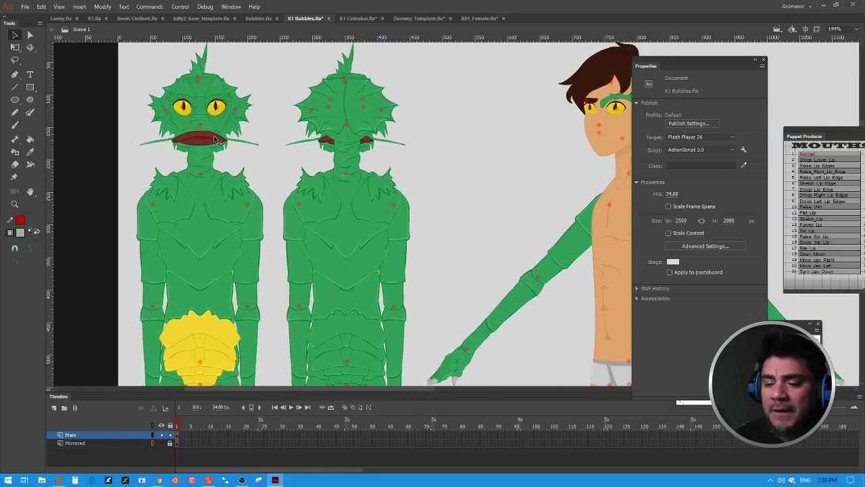
pyautogui.doubleClick(215, 138)
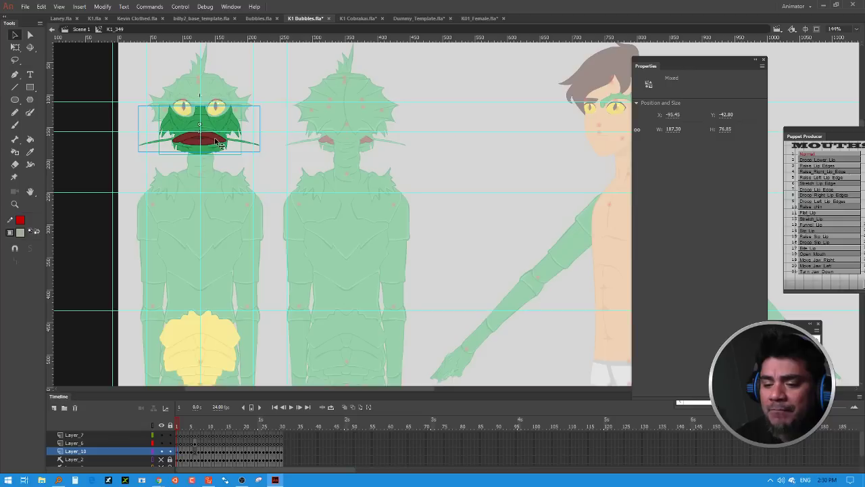
pyautogui.click(273, 170)
pyautogui.moveTo(179, 424); pyautogui.dragTo(283, 426)
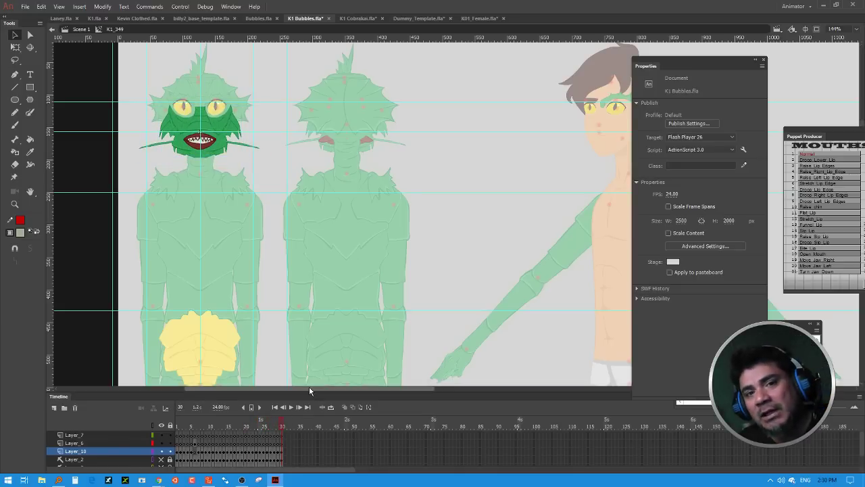
pyautogui.doubleClick(450, 161)
# Step: Open the front figure's Left_brow_0 symbol K1_435, hide the green brow on Layer_2 and show the original brow on Layer_1
pyautogui.click(229, 97)
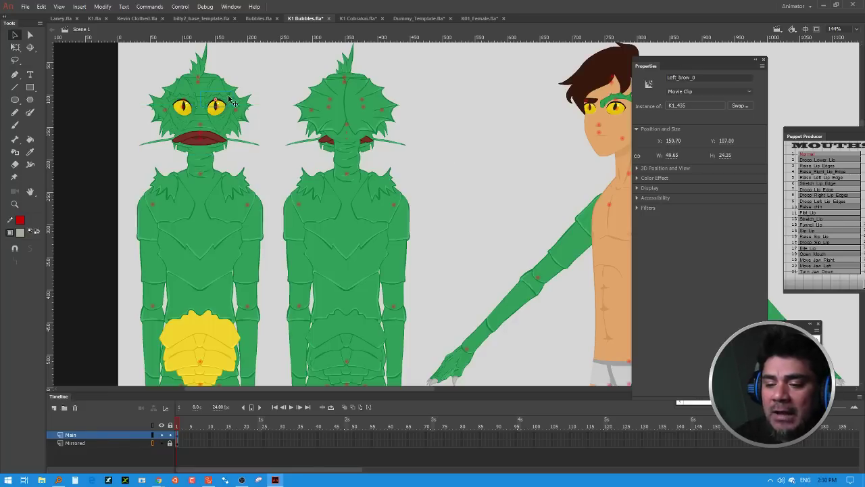
pyautogui.hotkey('ctrl', '=')
pyautogui.hotkey('ctrl', '=')
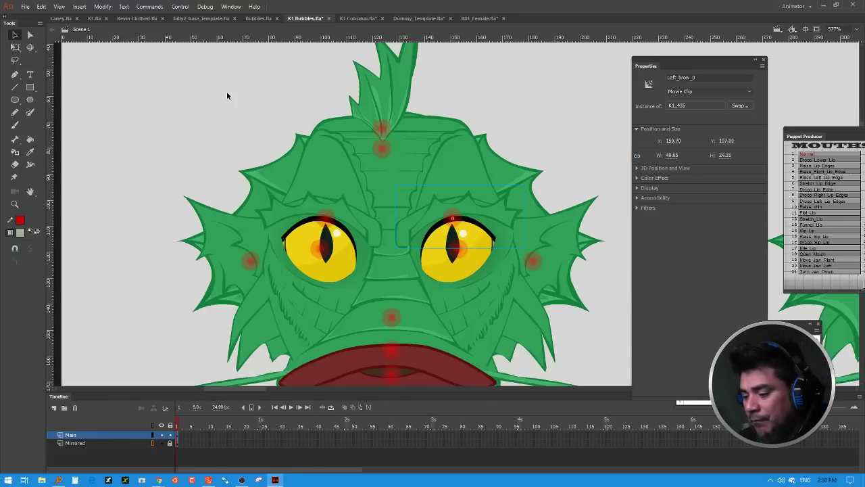
pyautogui.doubleClick(503, 209)
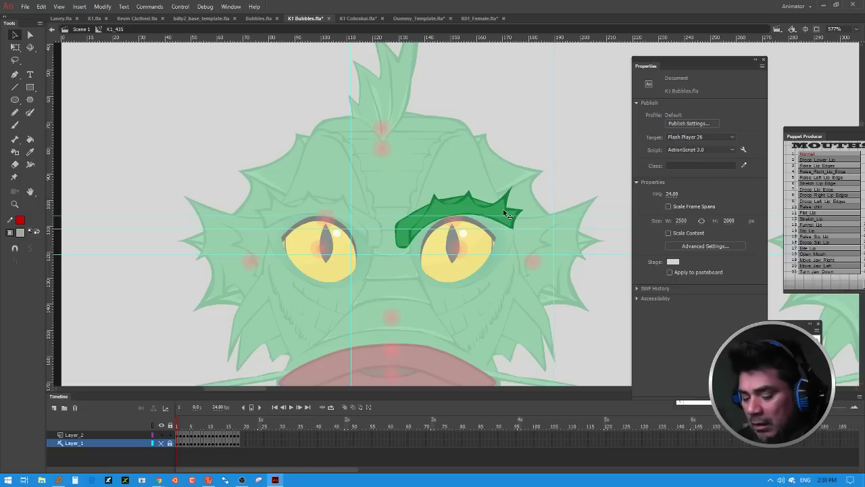
pyautogui.click(161, 435)
pyautogui.click(161, 442)
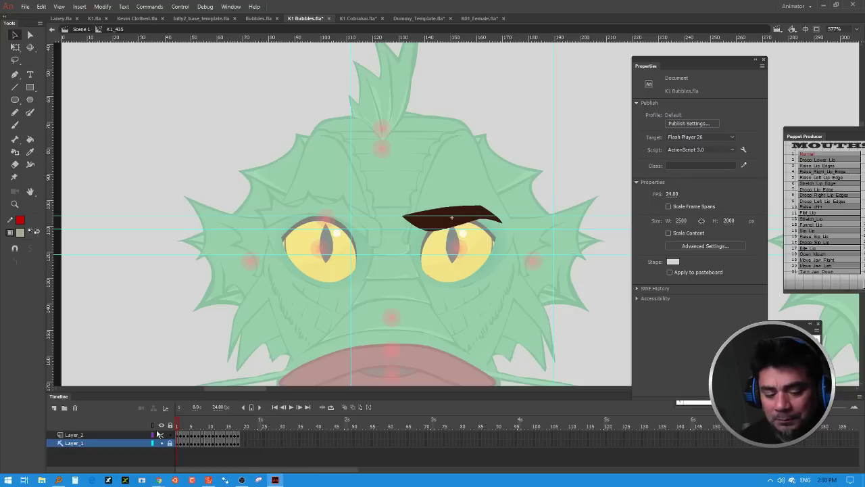
# Step: Preview the original brow frames, show Layer_2 for comparison, lock it, and hide Layer_1 again
pyautogui.moveTo(183, 432)
pyautogui.mouseDown()
pyautogui.moveTo(240, 430)
pyautogui.moveTo(177, 429)
pyautogui.mouseUp()
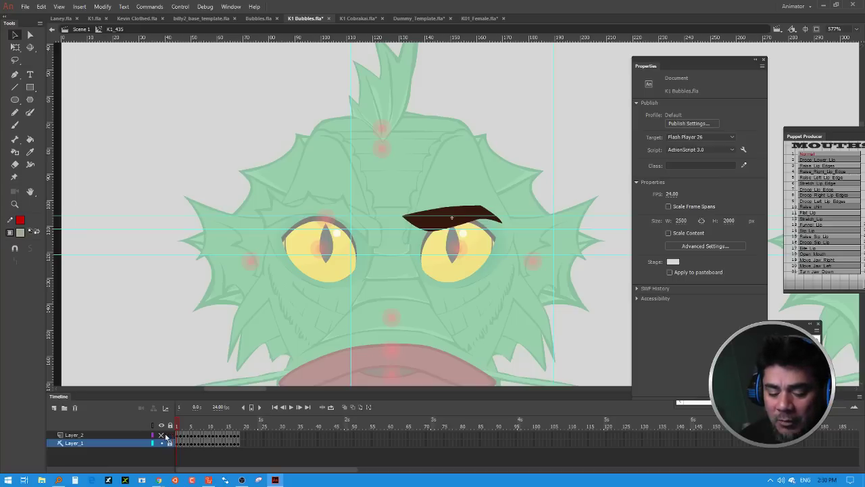
pyautogui.click(161, 435)
pyautogui.moveTo(179, 425)
pyautogui.mouseDown()
pyautogui.moveTo(257, 430)
pyautogui.moveTo(170, 430)
pyautogui.mouseUp()
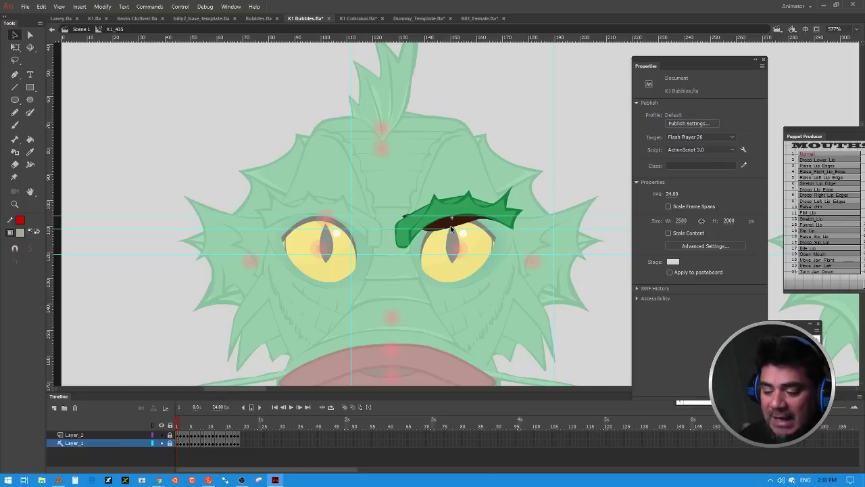
pyautogui.click(169, 443)
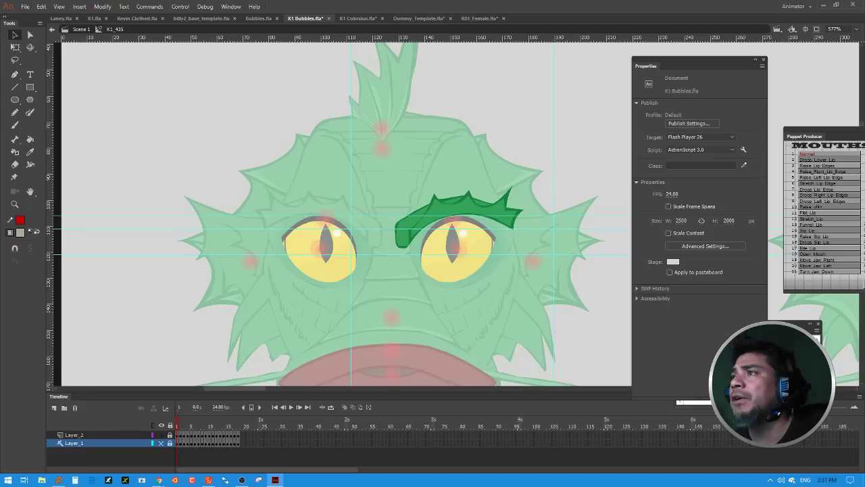
# Step: Exit the brow symbol to the main scene and view the front and back figures' upper bodies
pyautogui.hotkey('alt', 'Tab')
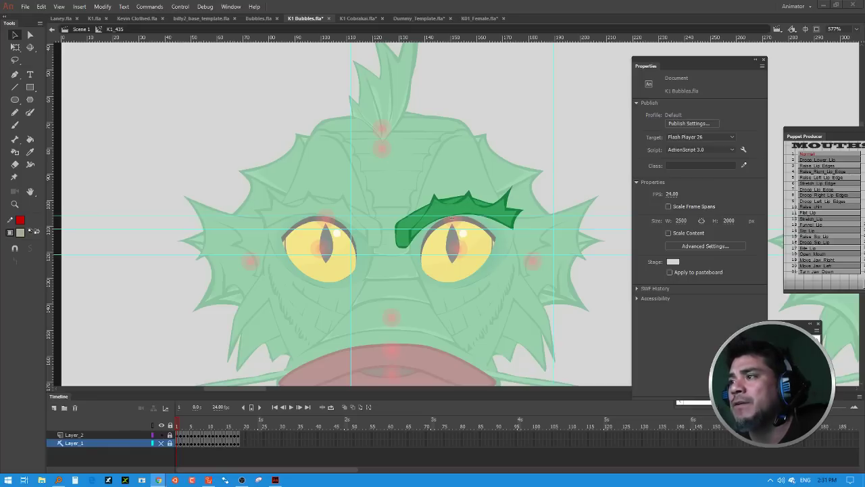
pyautogui.doubleClick(292, 69)
pyautogui.click(294, 89)
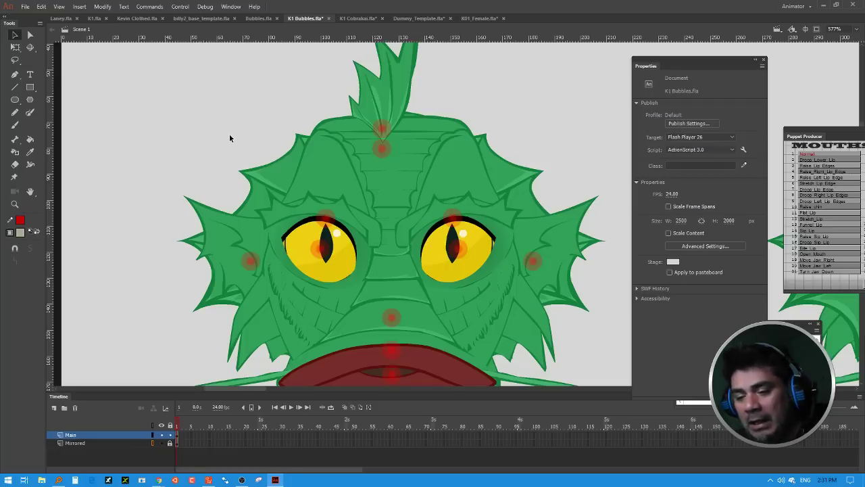
pyautogui.hotkey('ctrl', '-')
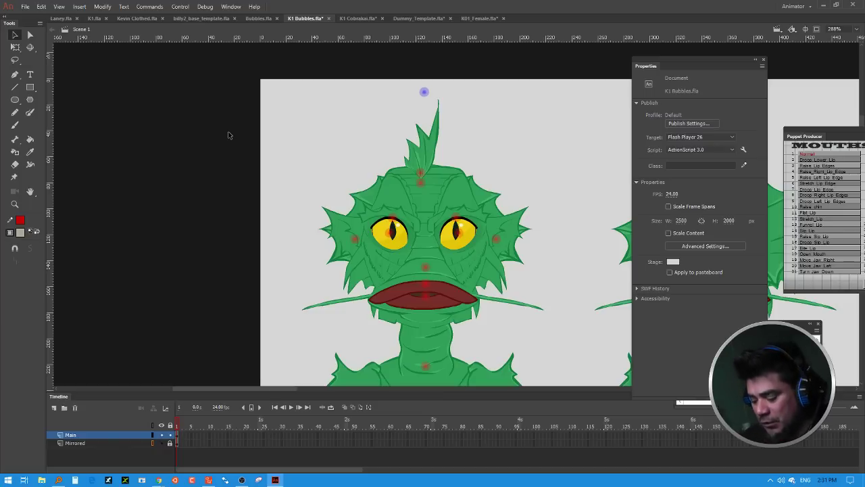
pyautogui.hotkey('ctrl', '-')
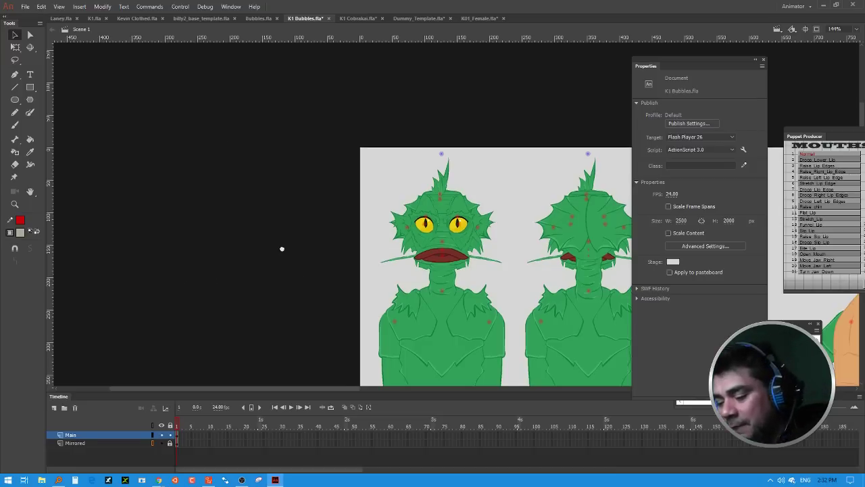
pyautogui.moveTo(282, 248); pyautogui.dragTo(223, 212)
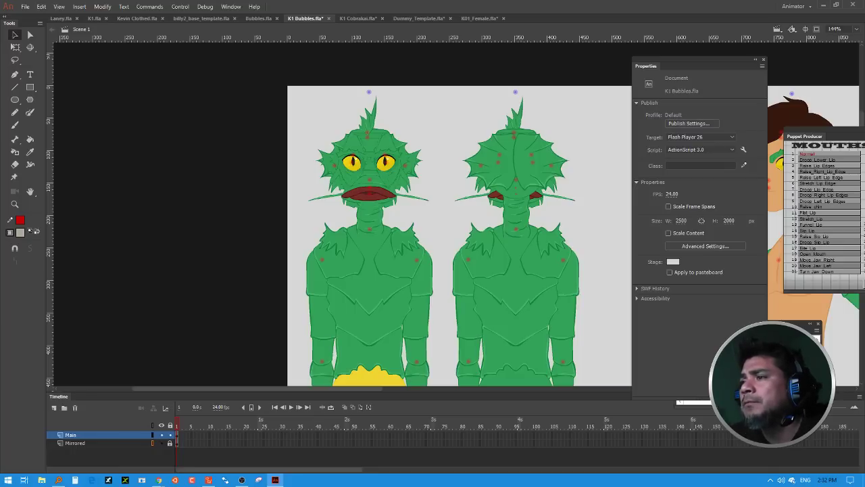
# Step: Switch to the K1.fla template and view its front and back figures from head to hips
pyautogui.hotkey('alt', 'Tab')
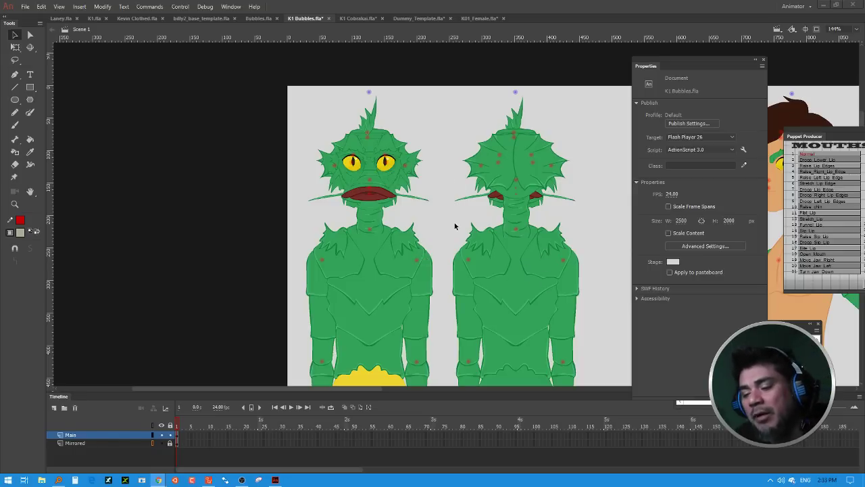
pyautogui.moveTo(454, 225); pyautogui.dragTo(283, 163)
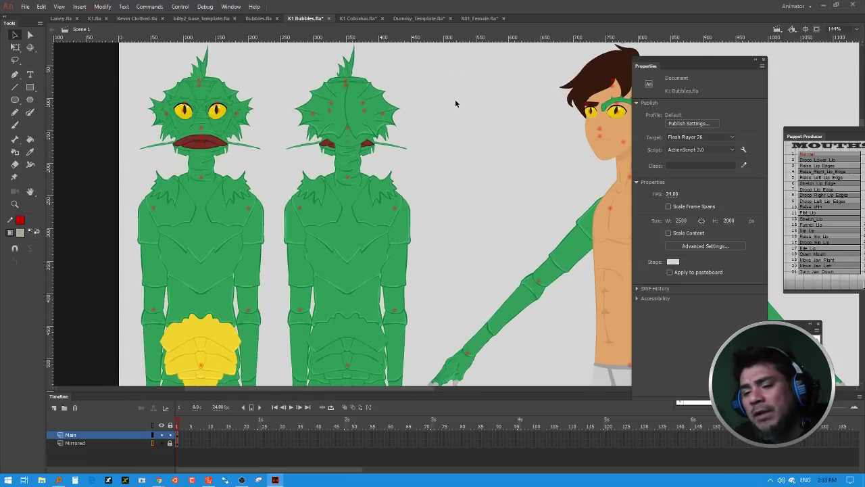
pyautogui.moveTo(465, 110); pyautogui.dragTo(494, 127)
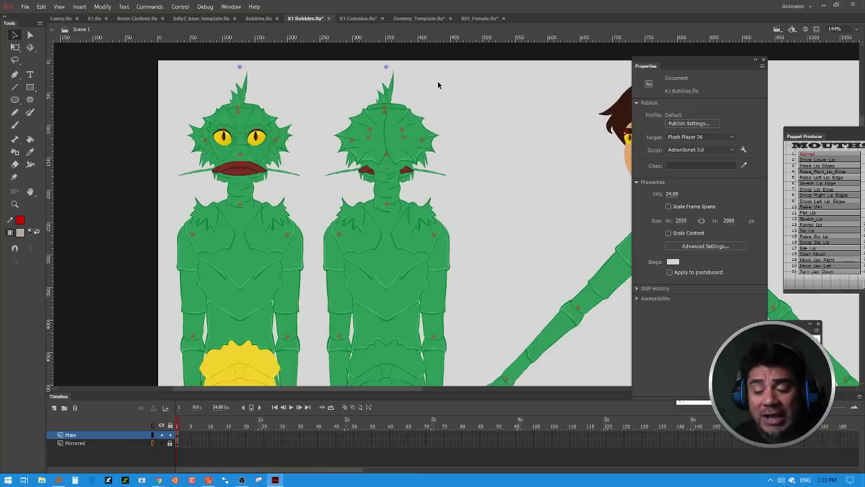
pyautogui.click(96, 21)
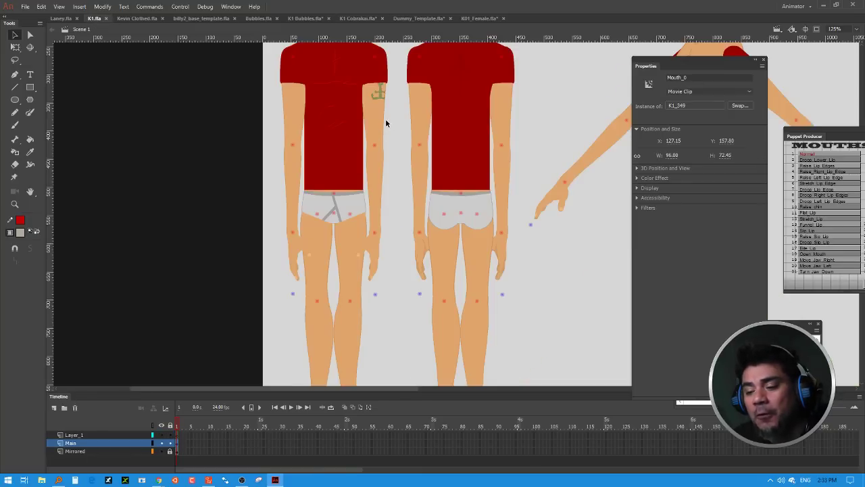
pyautogui.moveTo(386, 122); pyautogui.dragTo(382, 254)
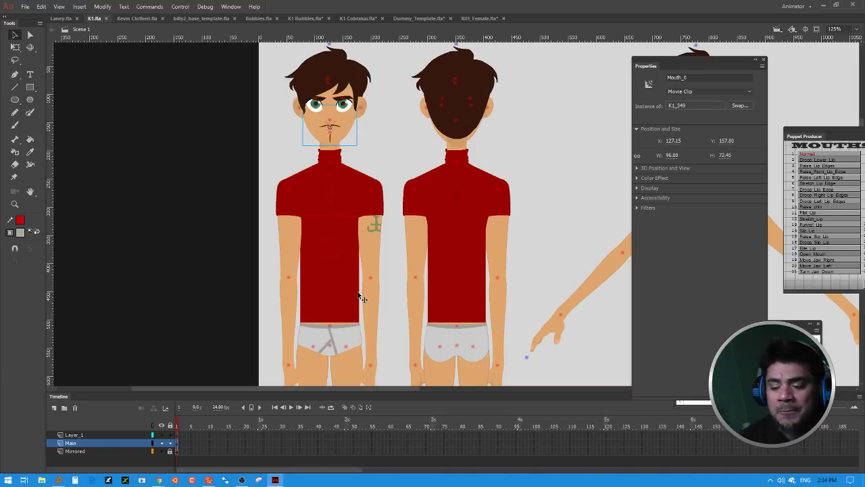
# Step: Open the front figure's upper torso symbol K1_330, add a new layer above Layer_6, and set the Brush fill to black
pyautogui.doubleClick(347, 265)
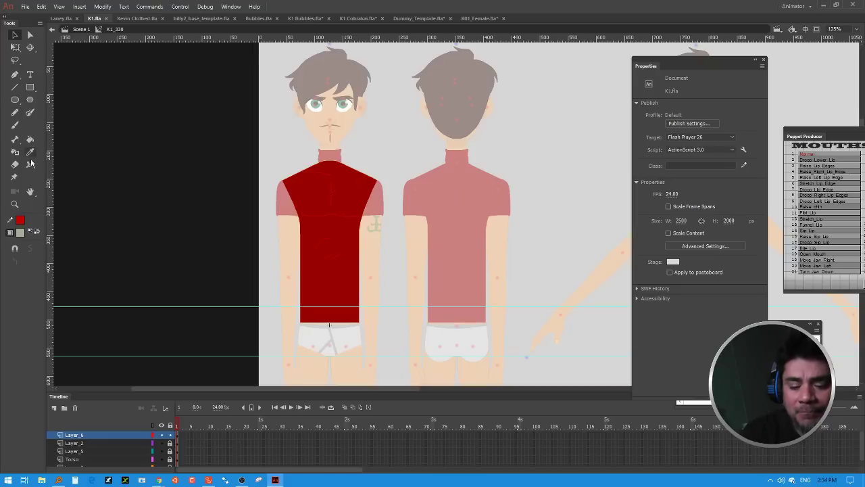
pyautogui.click(54, 407)
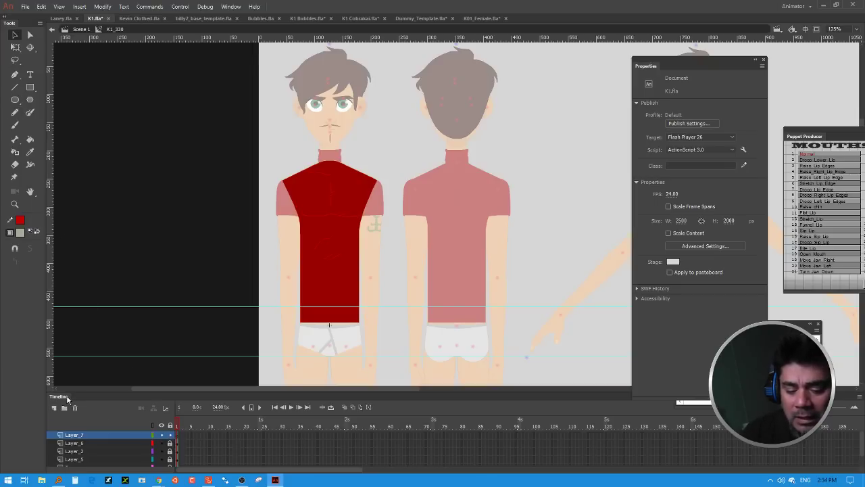
pyautogui.click(15, 126)
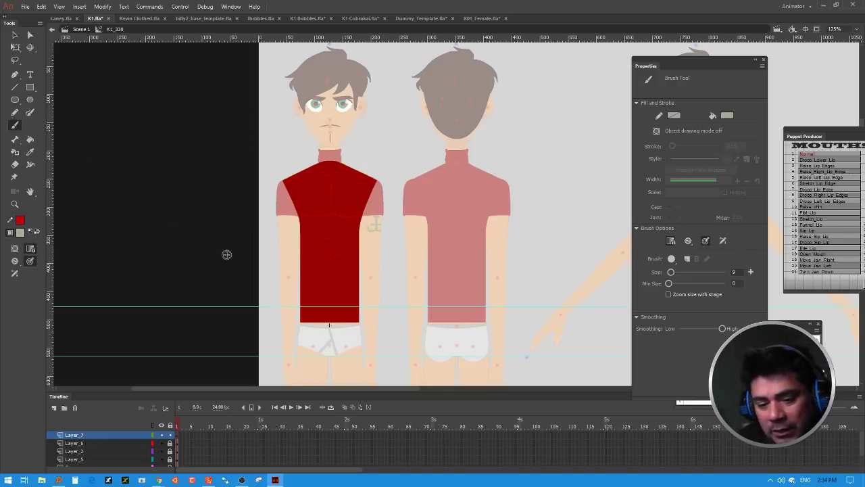
pyautogui.click(20, 232)
pyautogui.click(50, 267)
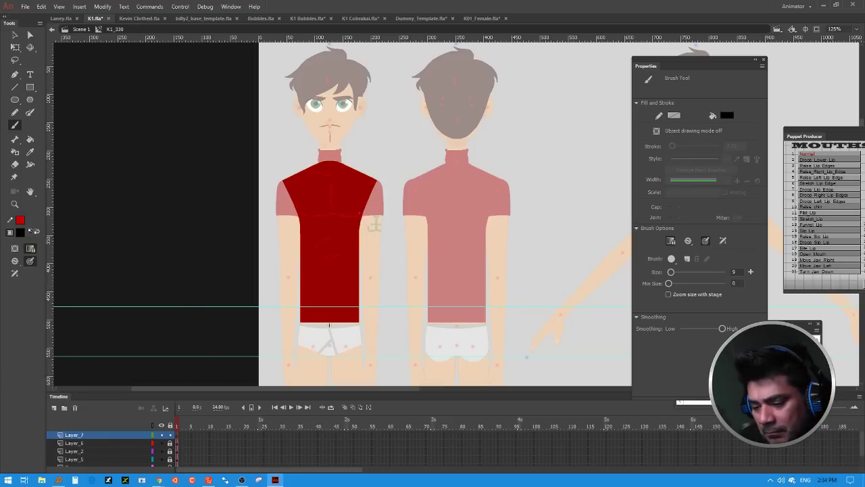
# Step: Brush a closed shadow outline along the torso's right side and lower hem, and fill its interior with black
pyautogui.moveTo(359, 211)
pyautogui.mouseDown()
pyautogui.moveTo(355, 317)
pyautogui.moveTo(306, 321)
pyautogui.moveTo(340, 306)
pyautogui.moveTo(346, 227)
pyautogui.moveTo(356, 214)
pyautogui.mouseUp()
pyautogui.click(30, 139)
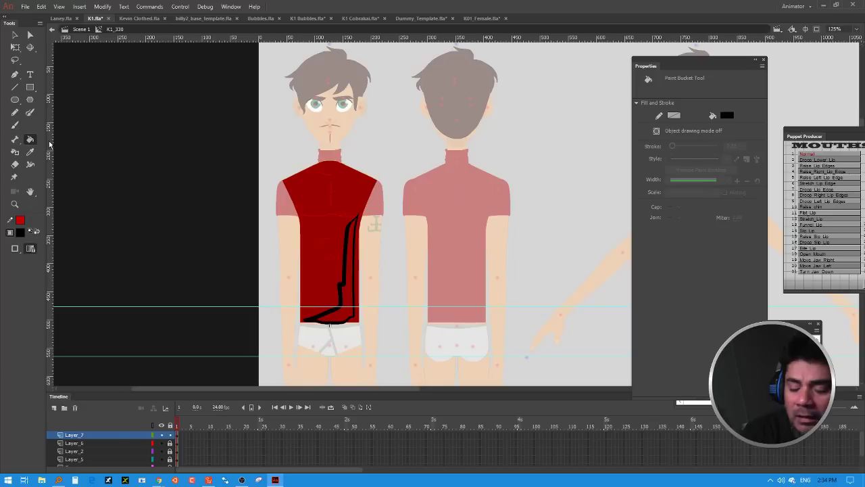
pyautogui.click(356, 253)
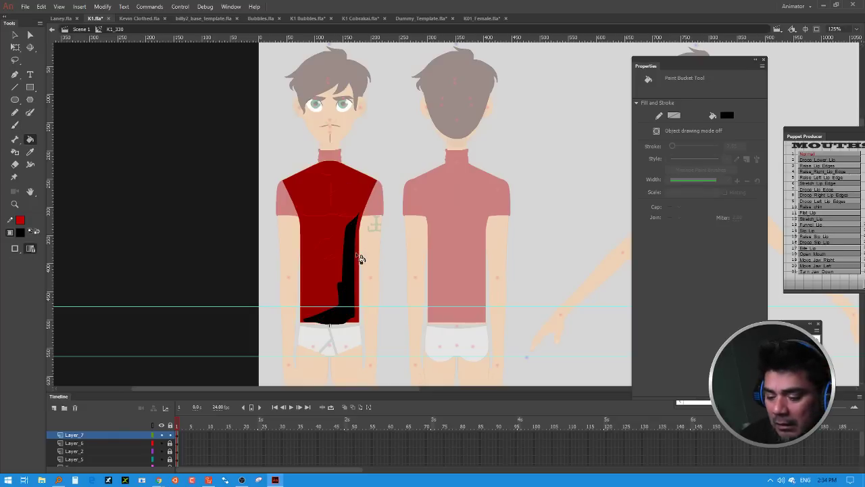
# Step: Delete the strip of the black shadow that hangs over the shirt's bottom hem
pyautogui.click(15, 36)
pyautogui.moveTo(286, 347); pyautogui.dragTo(377, 323)
pyautogui.click(379, 322)
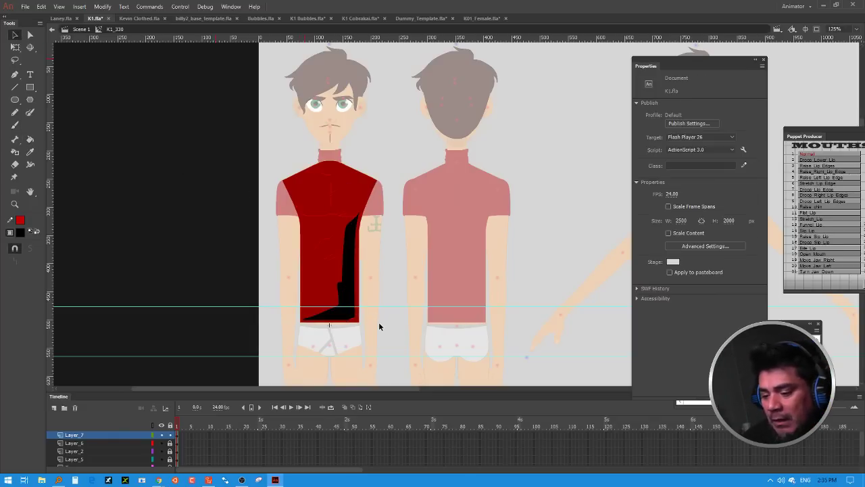
# Step: Smooth the black shadow shape and bend its inner edge into a curved fold near the waist
pyautogui.click(345, 307)
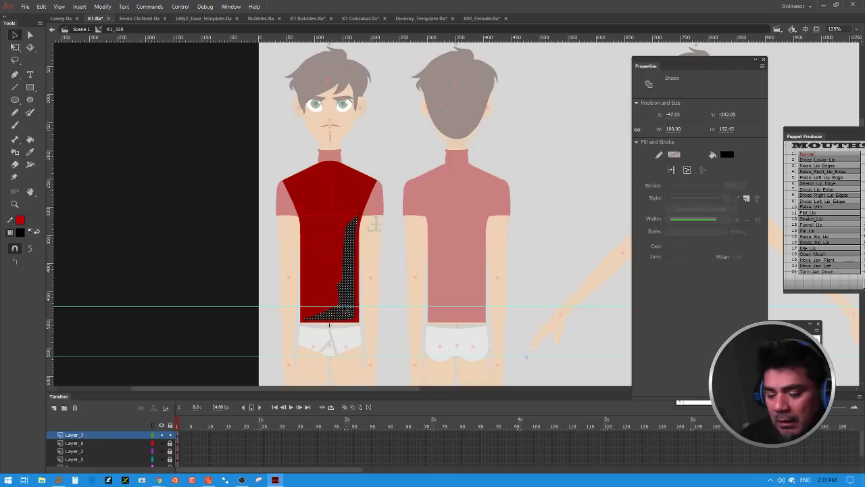
pyautogui.click(30, 249)
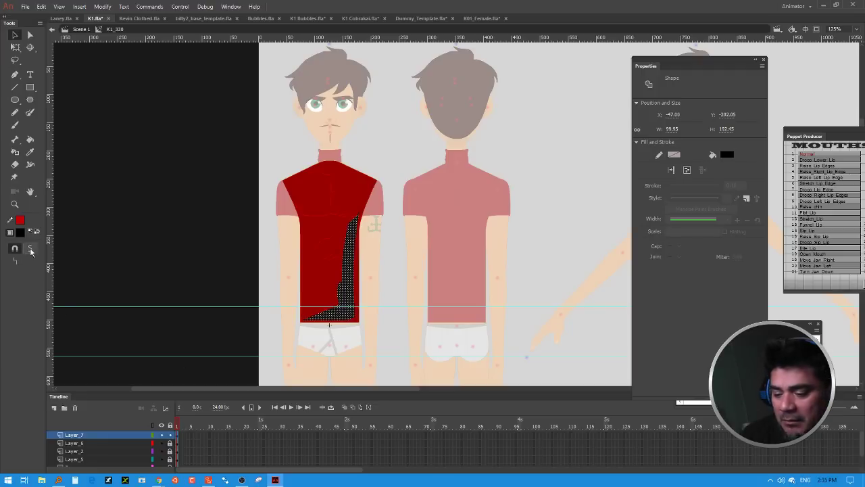
pyautogui.click(393, 252)
pyautogui.moveTo(346, 254); pyautogui.dragTo(329, 293)
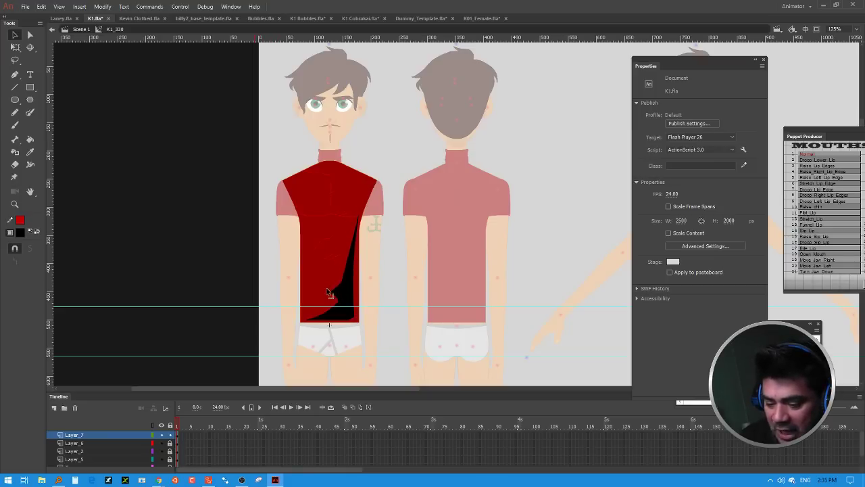
# Step: Lower the black shadow's fill alpha to about 14% and return to the main scene
pyautogui.click(357, 318)
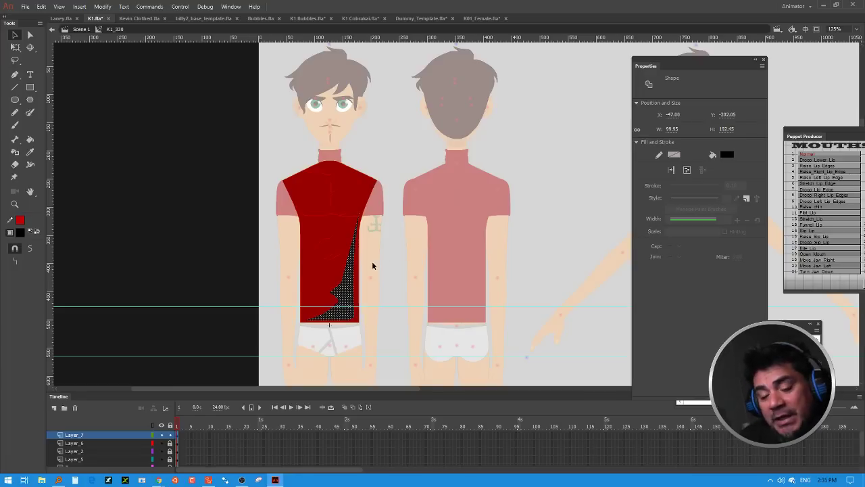
pyautogui.click(24, 232)
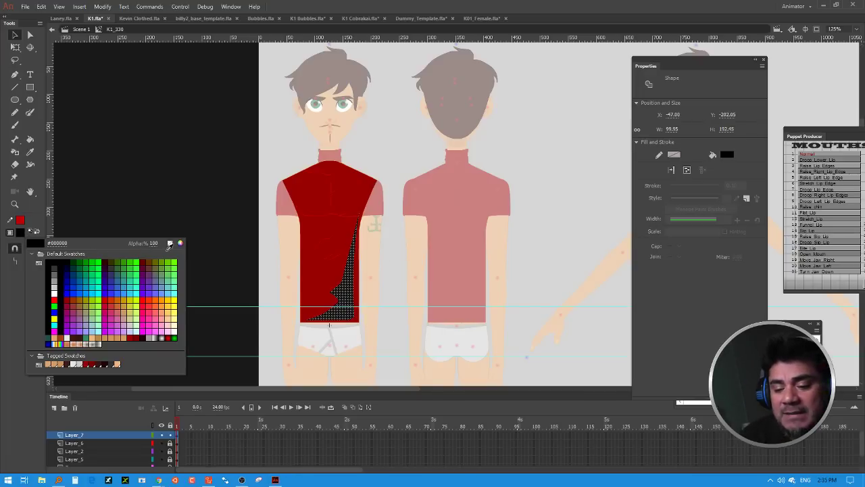
pyautogui.moveTo(155, 248); pyautogui.dragTo(124, 251)
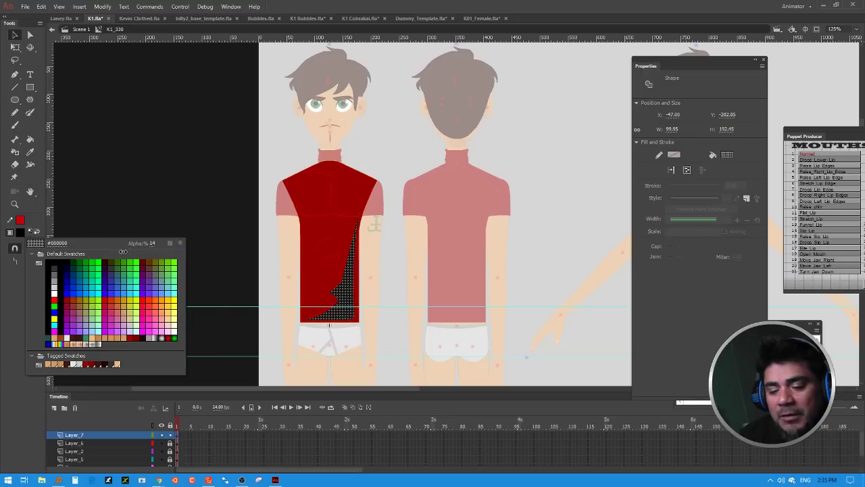
pyautogui.moveTo(122, 252); pyautogui.dragTo(120, 258)
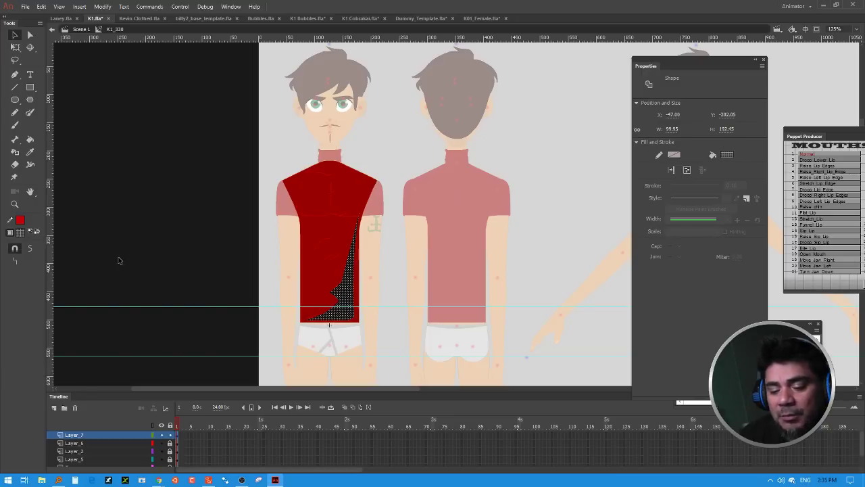
pyautogui.click(394, 245)
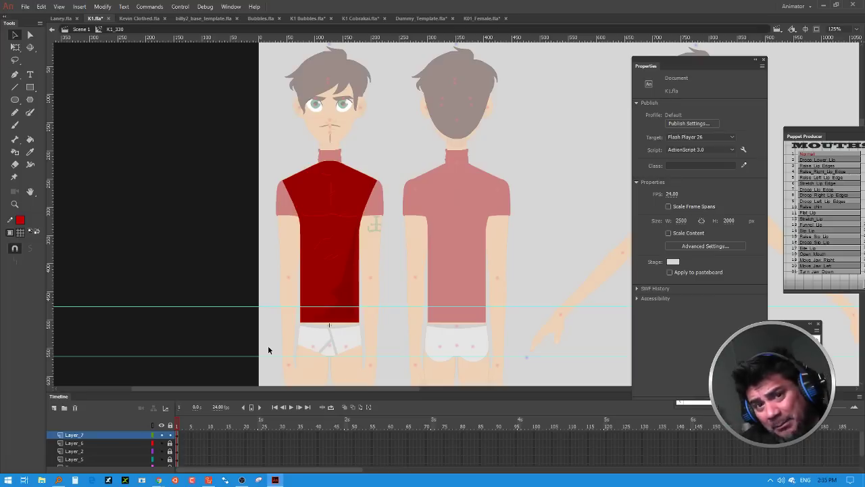
pyautogui.click(350, 291)
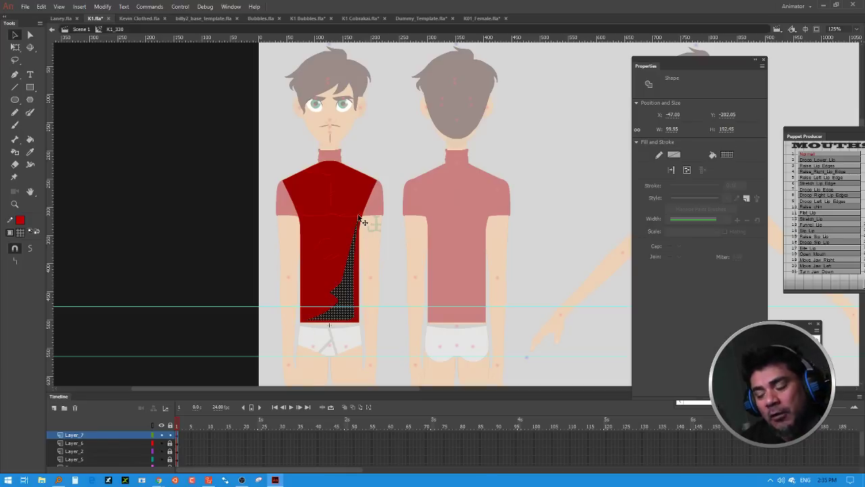
pyautogui.doubleClick(396, 256)
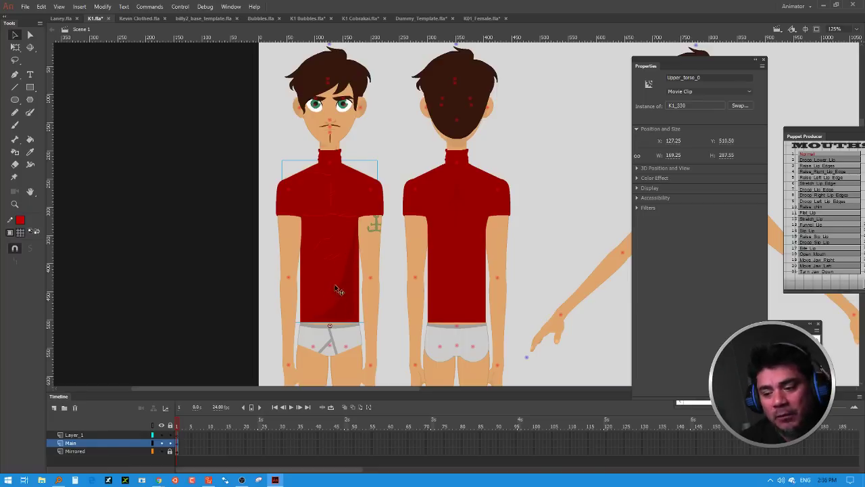
# Step: Set the fill colour to blue inside torso symbol K1_330, check the figure in the main scene, and reopen the symbol
pyautogui.doubleClick(345, 236)
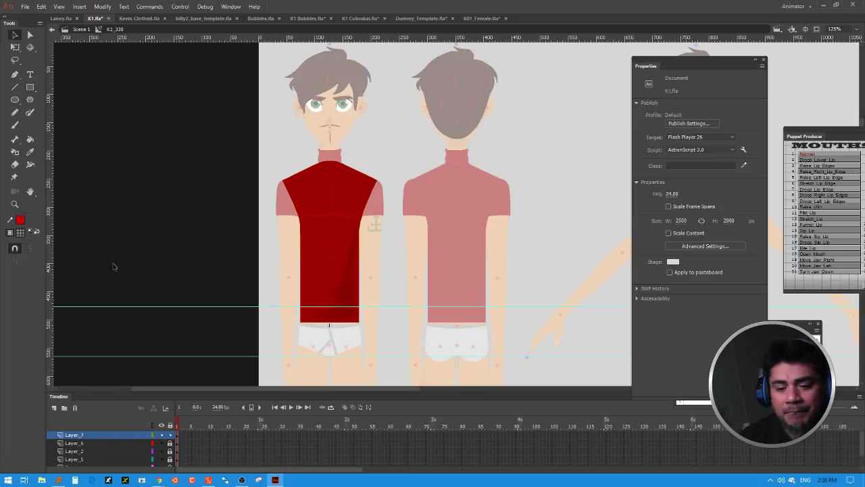
pyautogui.click(37, 232)
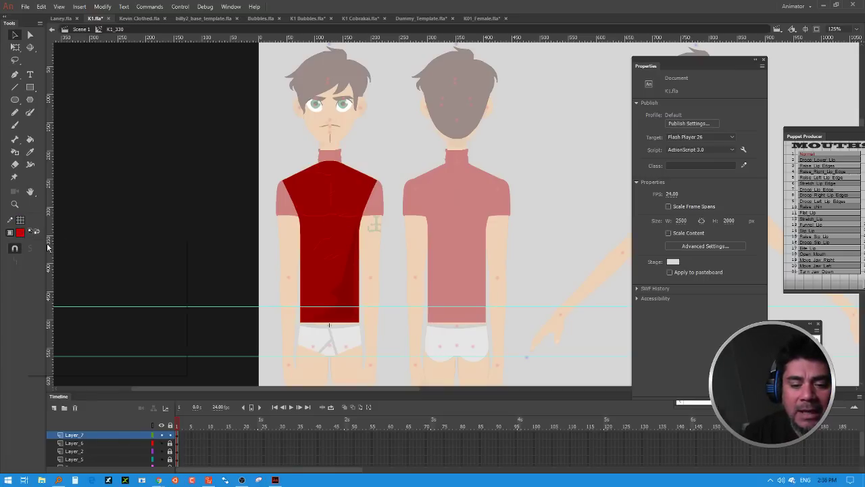
pyautogui.click(20, 233)
pyautogui.click(83, 291)
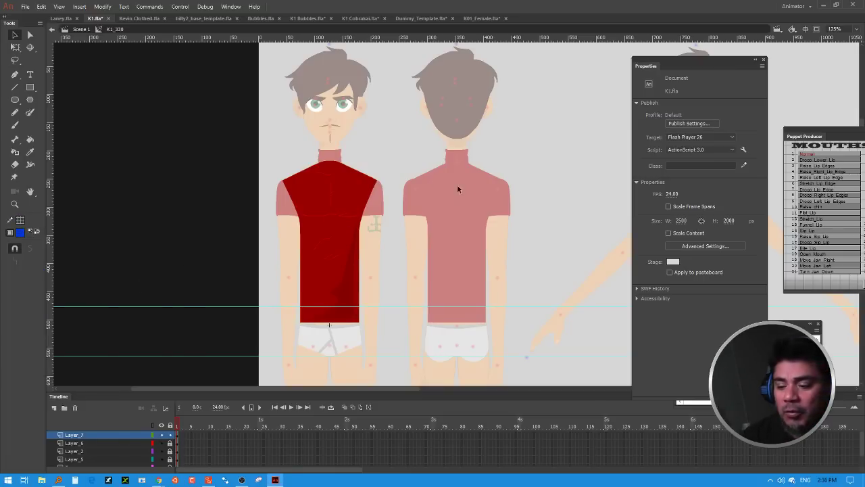
pyautogui.doubleClick(536, 182)
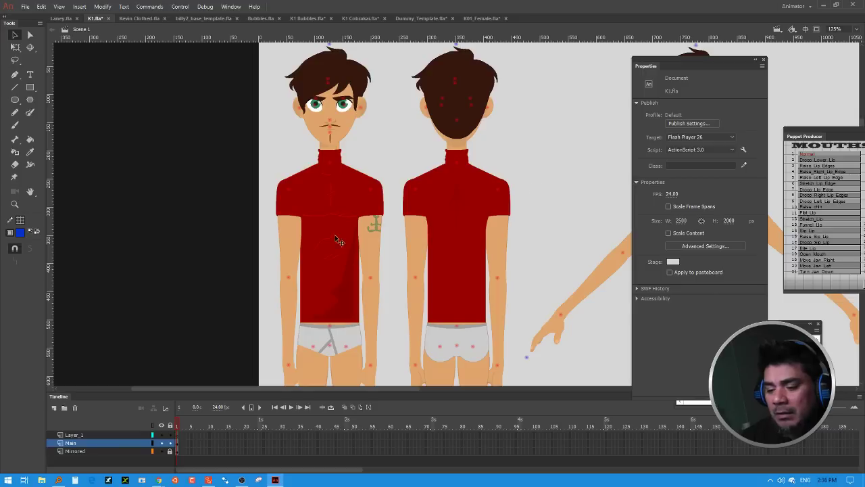
pyautogui.doubleClick(338, 233)
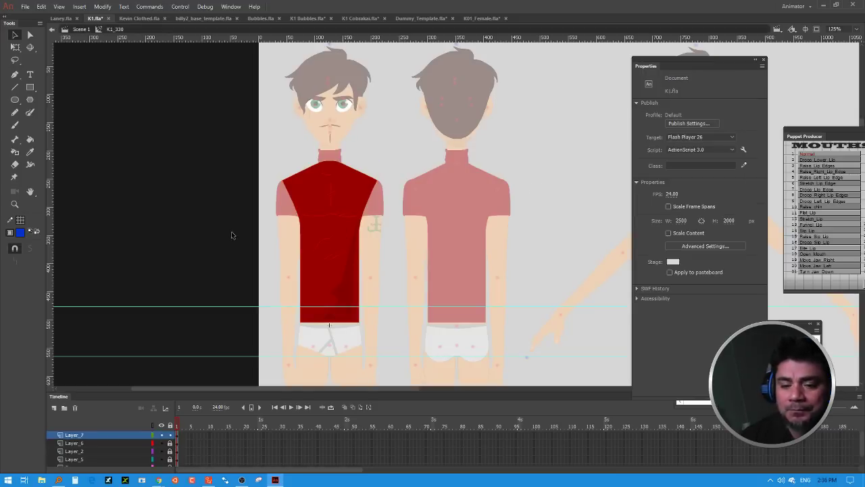
# Step: Try to fill the torso blue with the Paint Bucket while Layer_7 is active, agreeing to unlock that layer
pyautogui.click(30, 139)
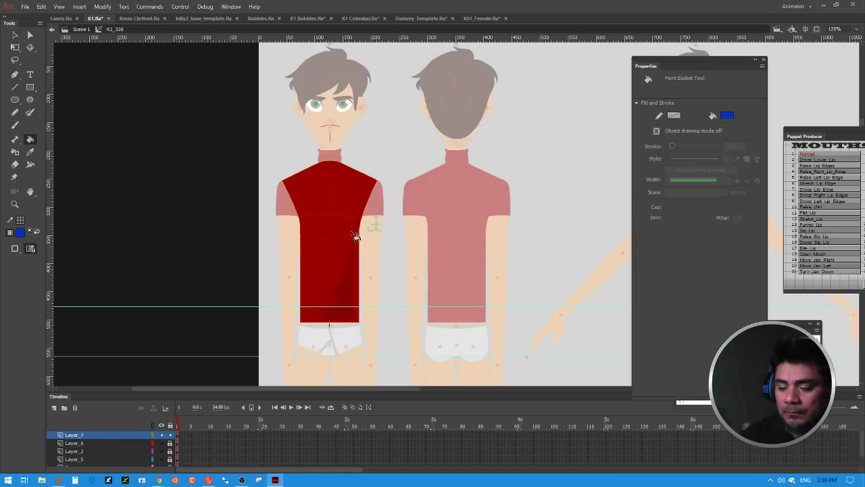
pyautogui.press('v')
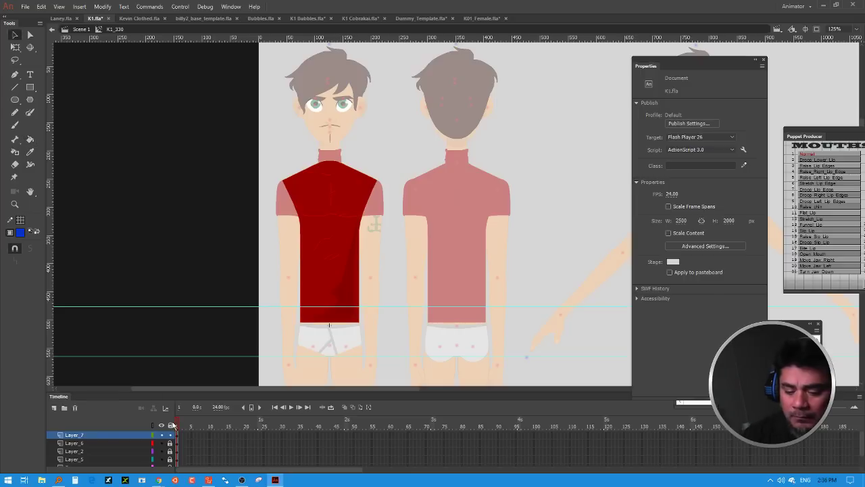
pyautogui.click(29, 140)
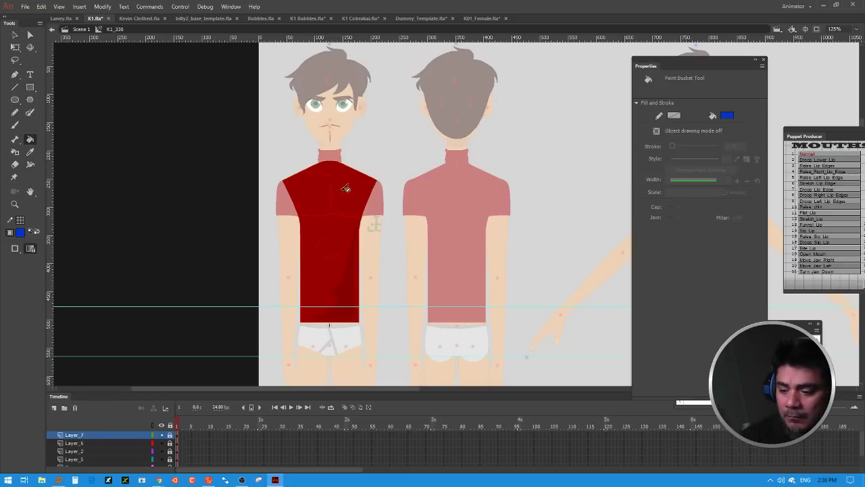
pyautogui.click(353, 197)
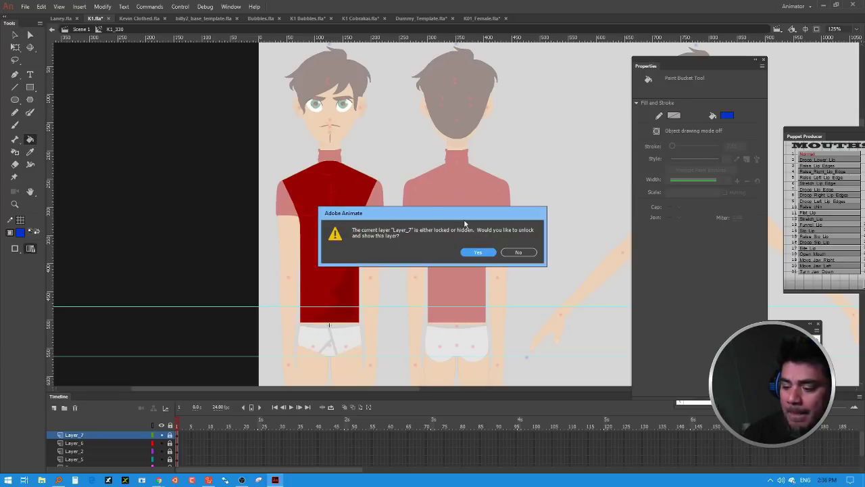
pyautogui.click(477, 252)
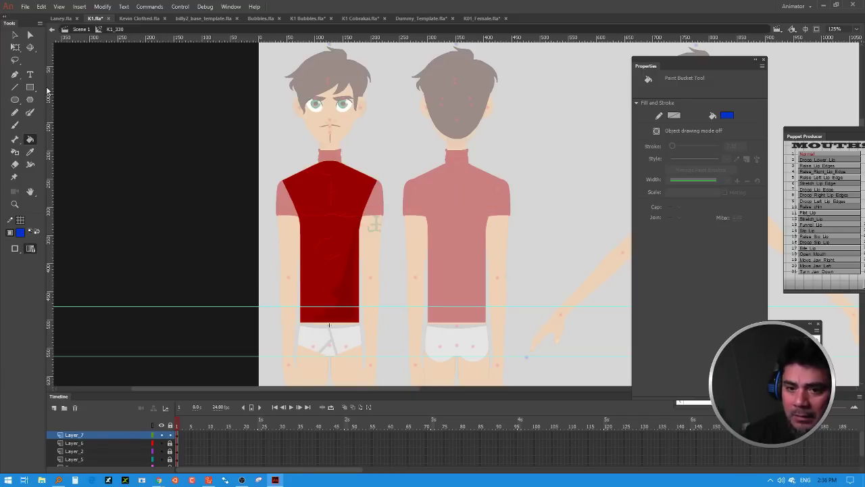
# Step: Unlock all layers, fill the shirt torso on Layer_2 with blue, and return to the main scene
pyautogui.press('v')
pyautogui.click(170, 425)
pyautogui.click(178, 451)
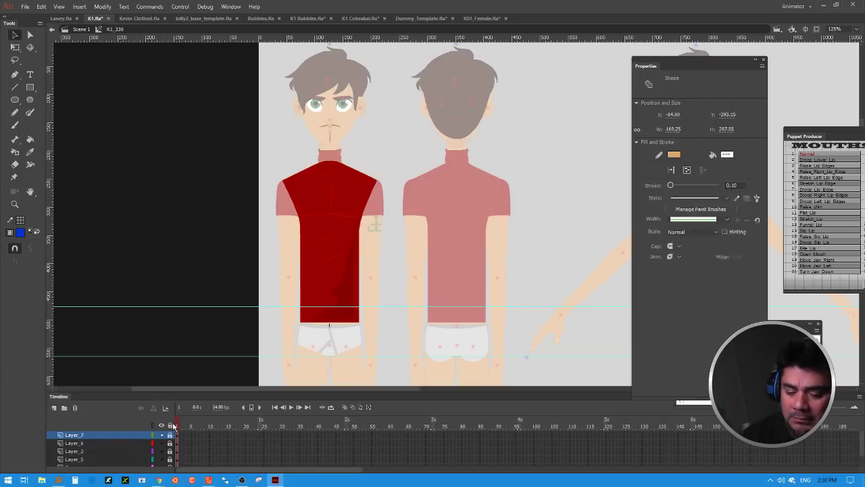
pyautogui.click(400, 154)
pyautogui.click(30, 138)
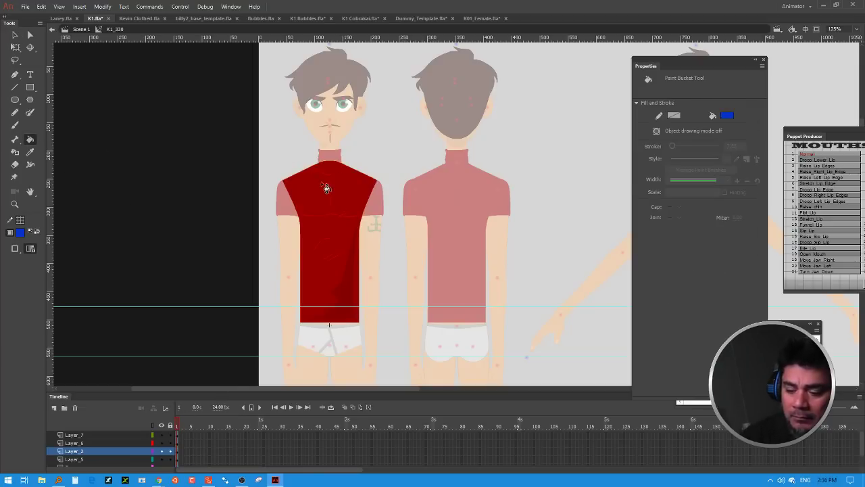
pyautogui.click(350, 242)
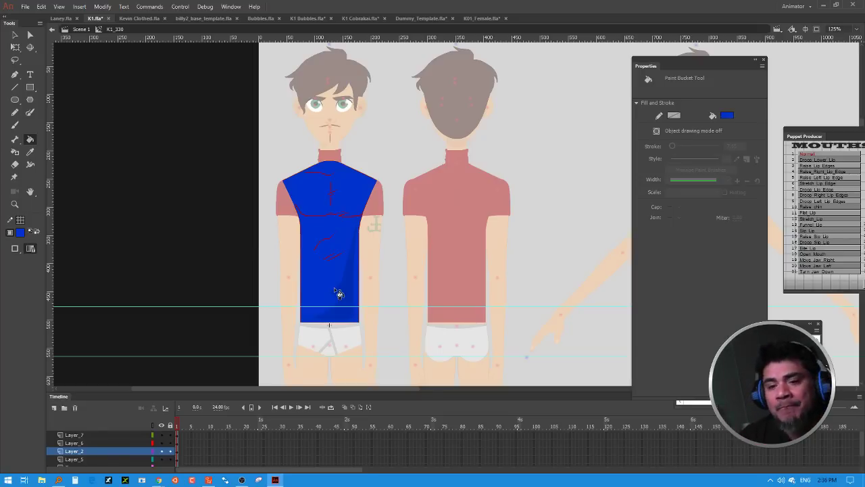
pyautogui.click(22, 34)
pyautogui.doubleClick(396, 239)
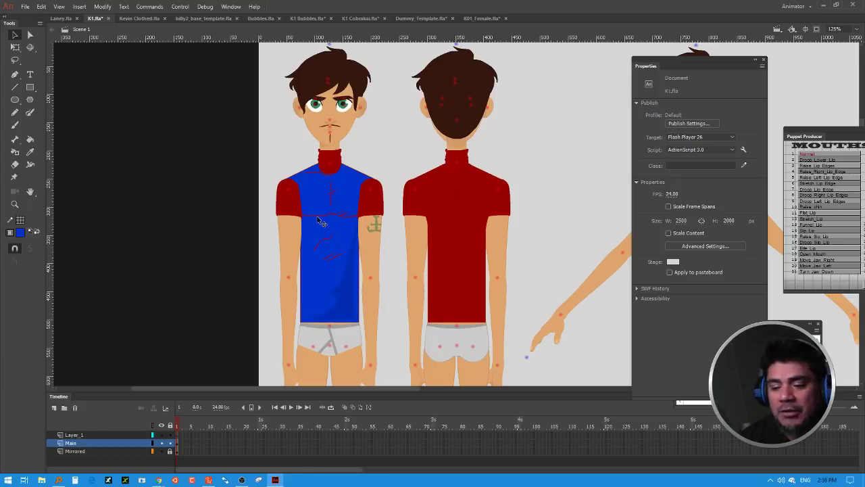
# Step: Inside torso symbol K1_330, paint light grey #CCCCCC highlight strokes on both shoulders of Layer_2 with the Brush tool
pyautogui.click(352, 187)
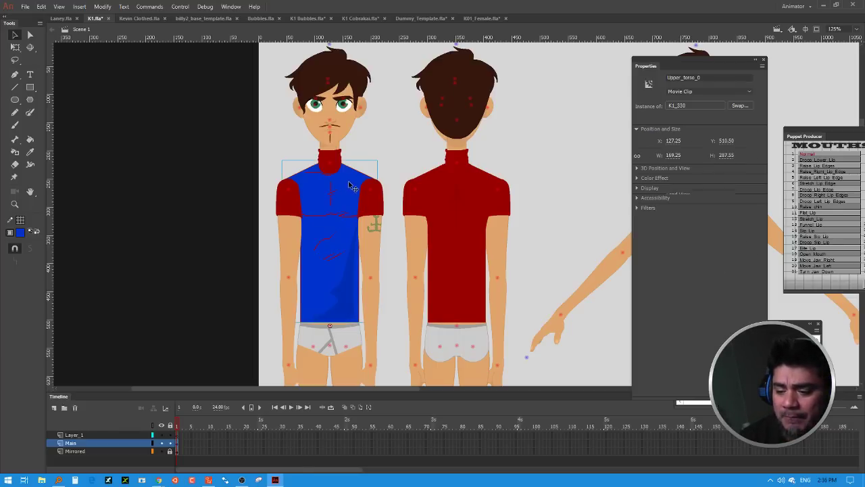
pyautogui.doubleClick(351, 187)
pyautogui.click(15, 125)
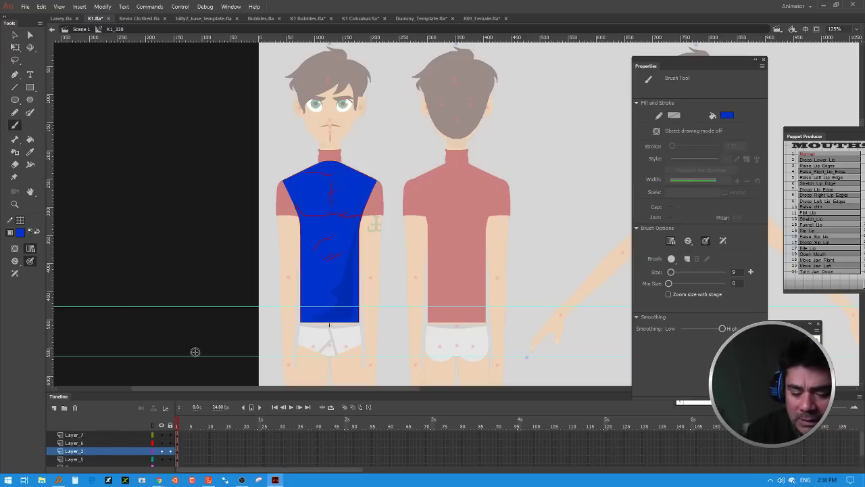
pyautogui.click(21, 232)
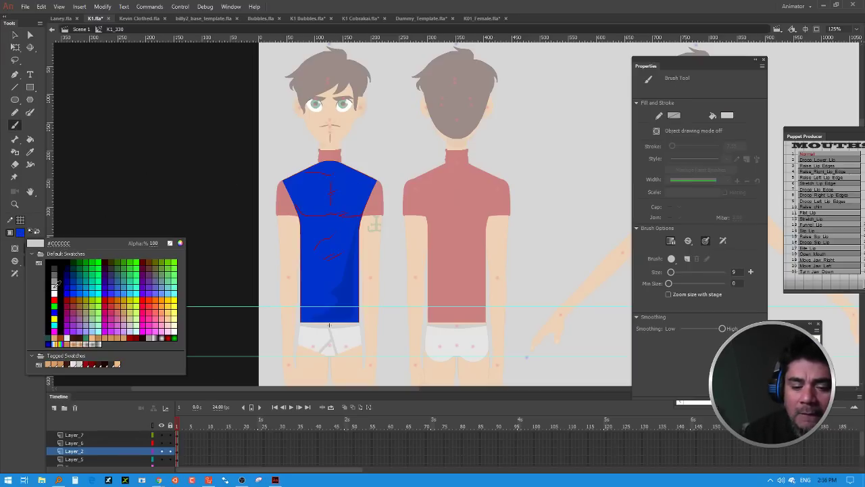
pyautogui.click(56, 284)
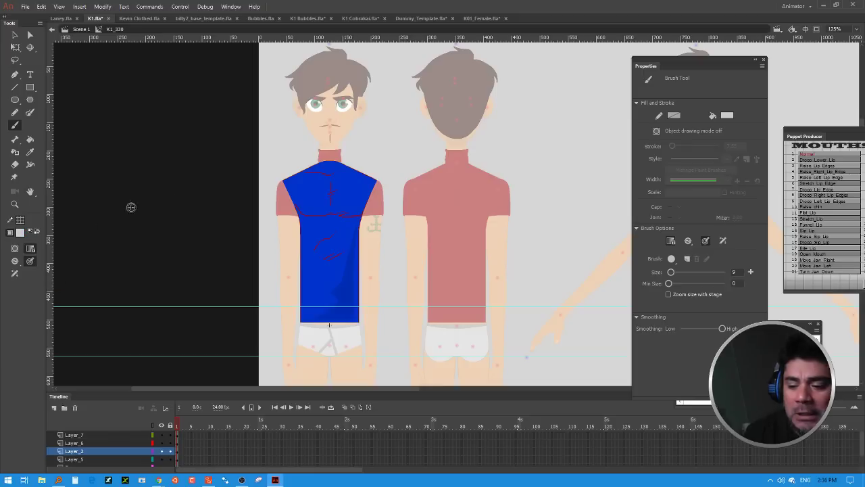
pyautogui.moveTo(314, 169)
pyautogui.mouseDown()
pyautogui.moveTo(292, 181)
pyautogui.moveTo(325, 177)
pyautogui.moveTo(335, 202)
pyautogui.moveTo(319, 206)
pyautogui.moveTo(353, 178)
pyautogui.mouseUp()
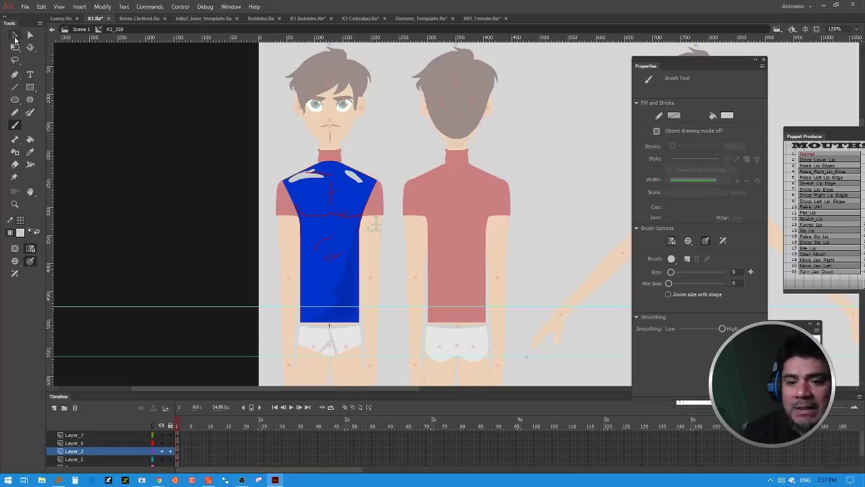
# Step: Lower the fill alpha of both grey shoulder highlights to 9% and cut them from Layer_2
pyautogui.press('v')
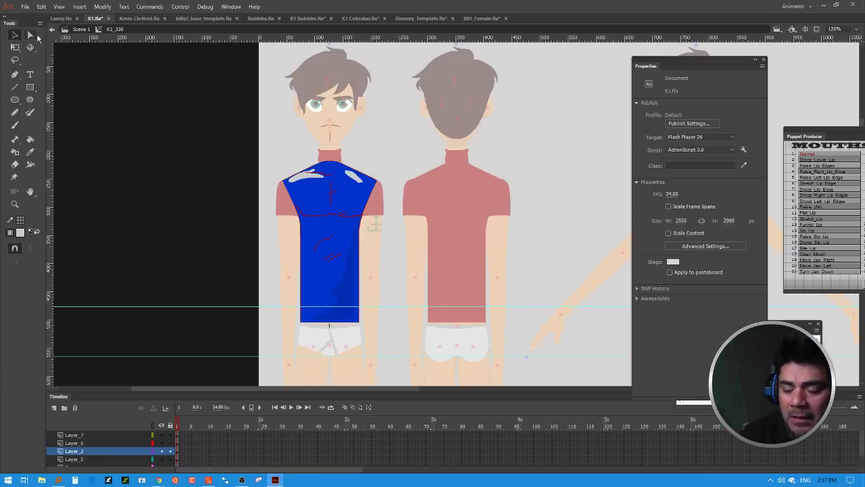
pyautogui.click(310, 178)
pyautogui.keyDown('shift'); pyautogui.click(356, 178); pyautogui.keyUp('shift')
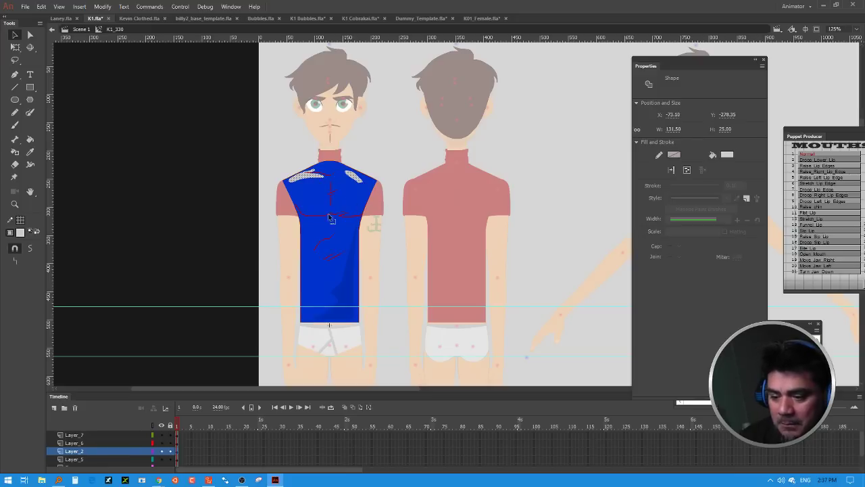
pyautogui.click(20, 232)
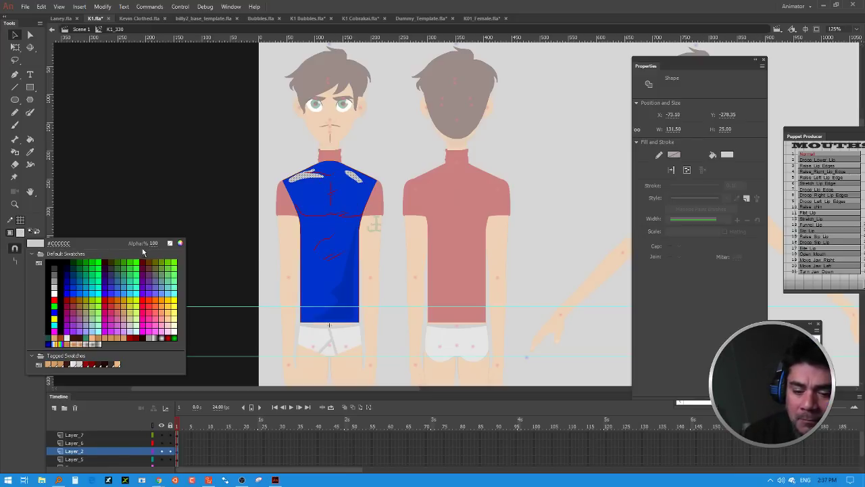
pyautogui.moveTo(154, 245); pyautogui.dragTo(123, 257)
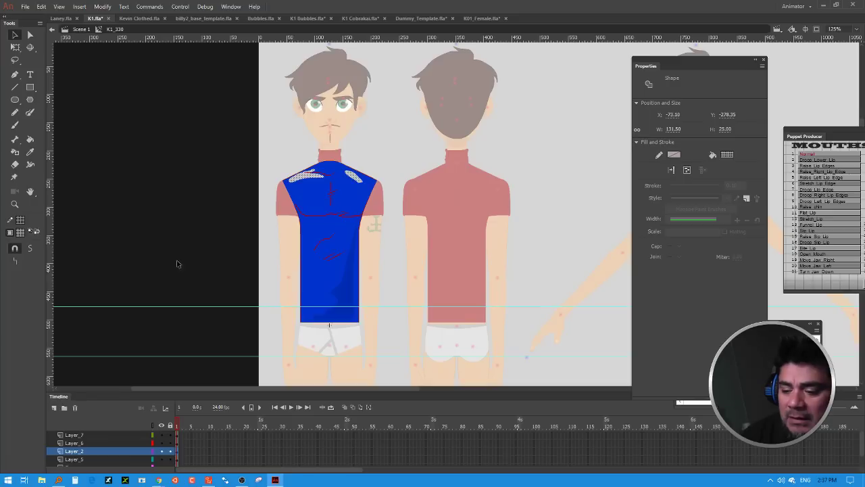
pyautogui.click(153, 246)
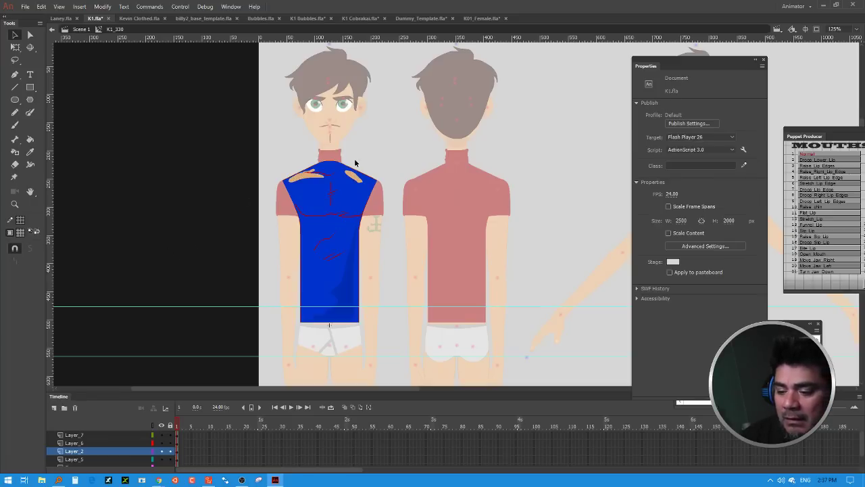
# Step: Fill the two shoulder gaps on Layer_2 with opaque blue #0033CC using the Paint Bucket
pyautogui.click(311, 180)
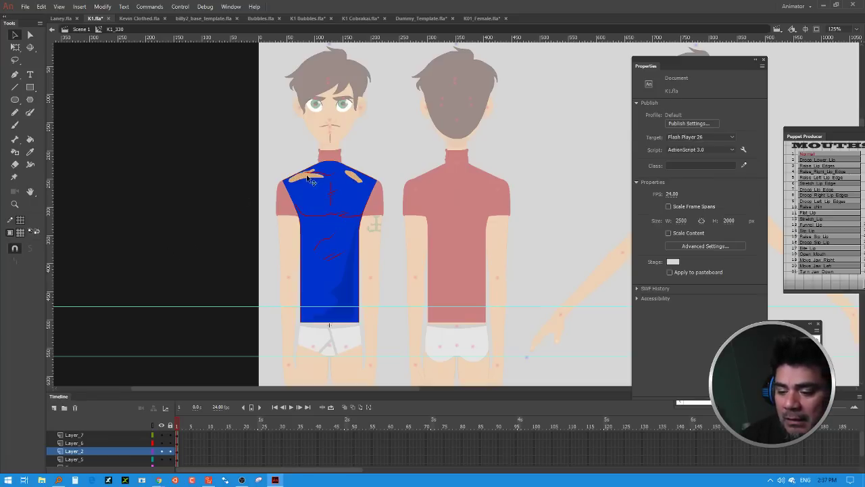
pyautogui.click(352, 190)
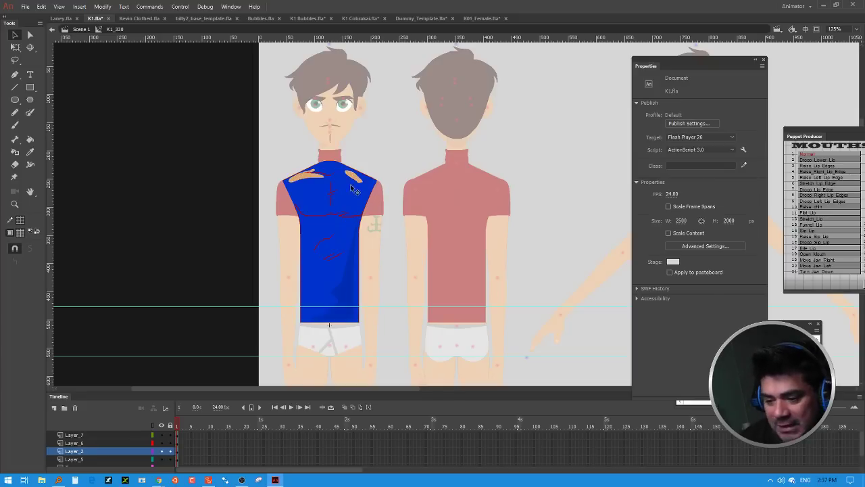
pyautogui.click(20, 234)
pyautogui.click(20, 234)
pyautogui.click(20, 233)
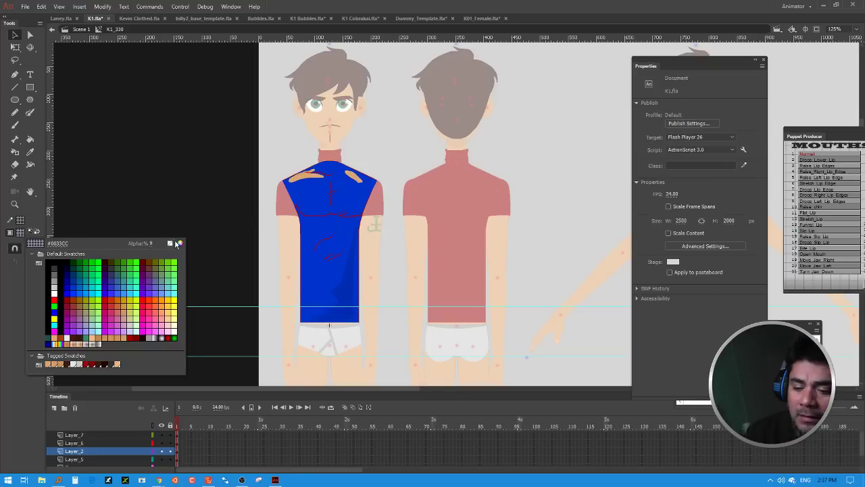
pyautogui.press('Escape')
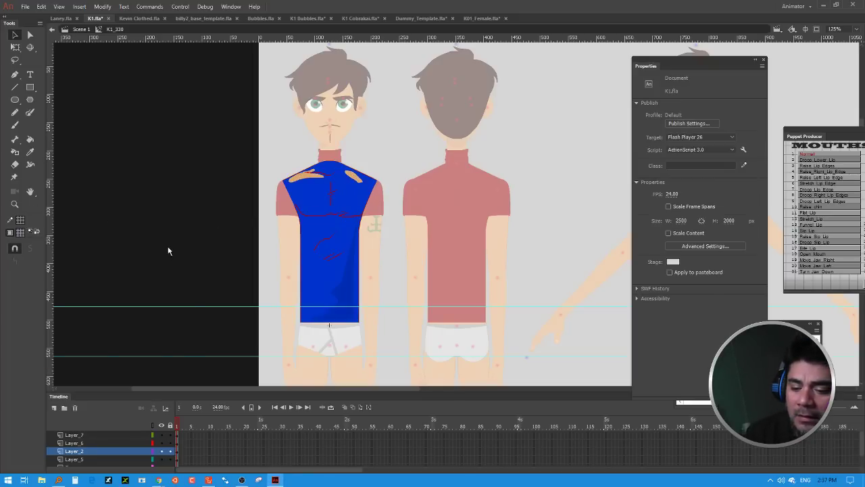
pyautogui.click(23, 234)
pyautogui.press('Escape')
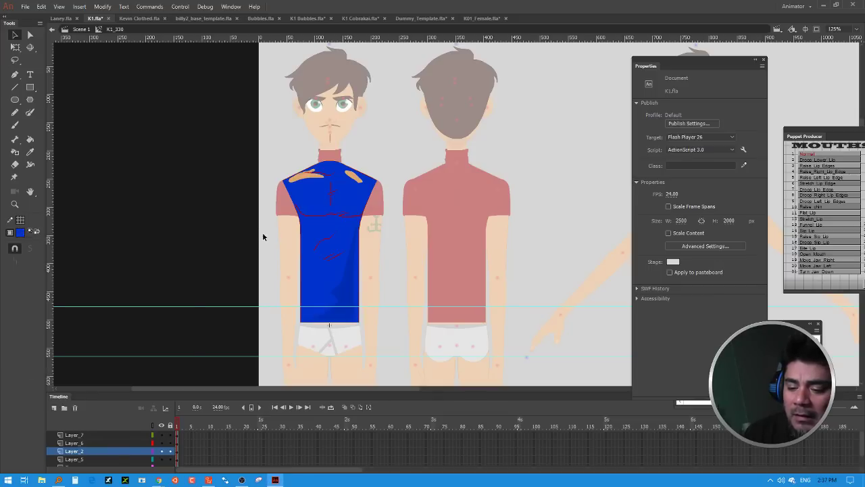
pyautogui.press('k')
pyautogui.click(361, 183)
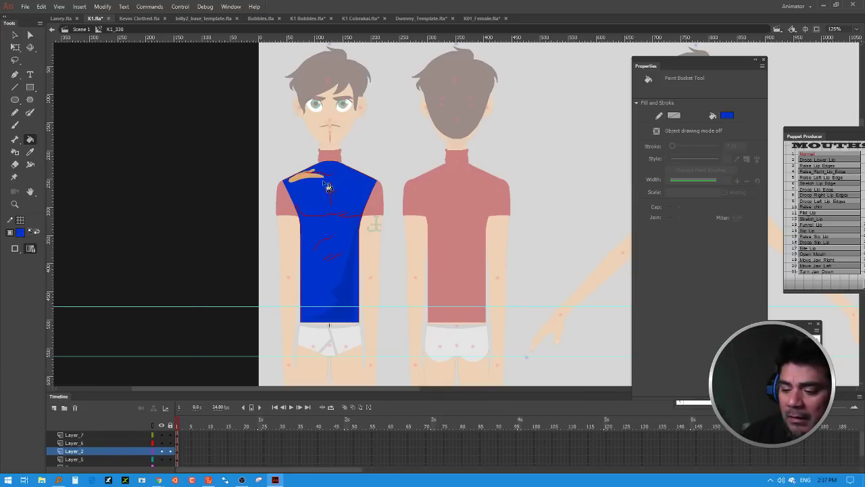
pyautogui.click(309, 179)
# Step: Paste the translucent shoulder highlights in place on Layer_7 and return to the main scene
pyautogui.click(115, 434)
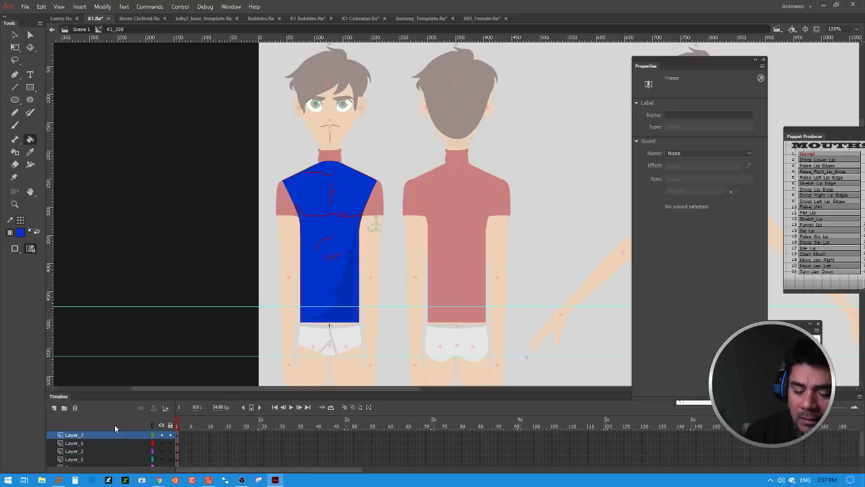
pyautogui.rightClick(219, 232)
pyautogui.click(266, 265)
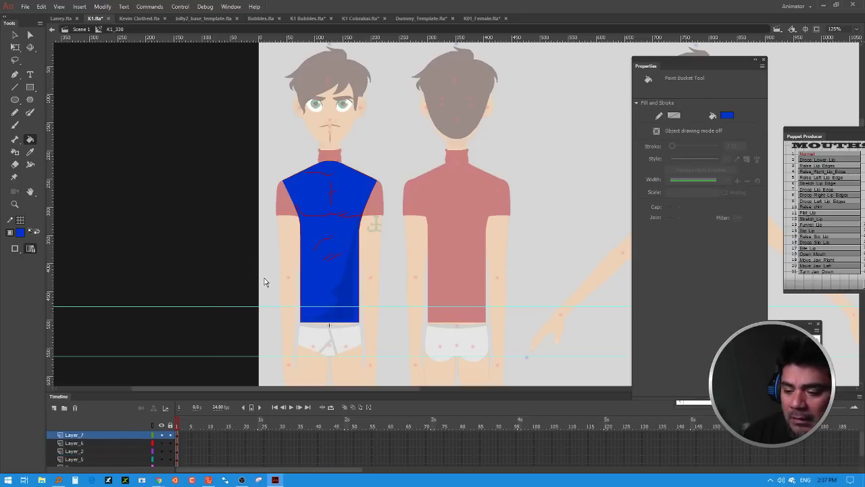
pyautogui.click(15, 35)
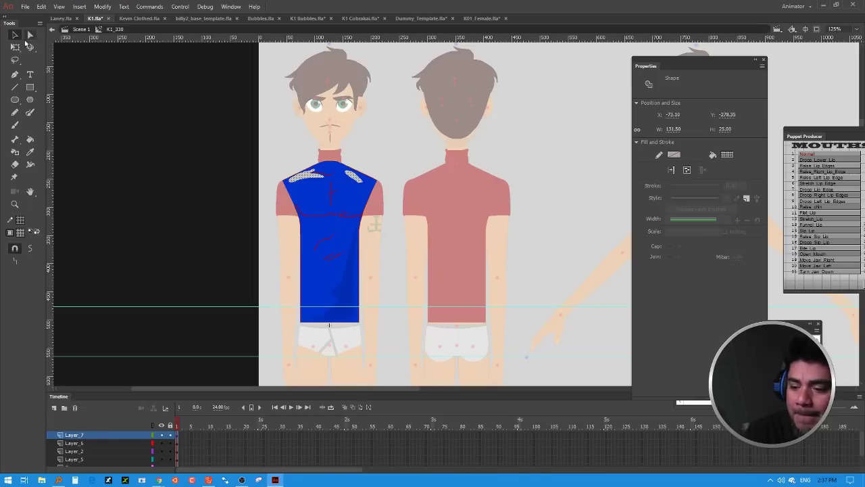
pyautogui.click(389, 146)
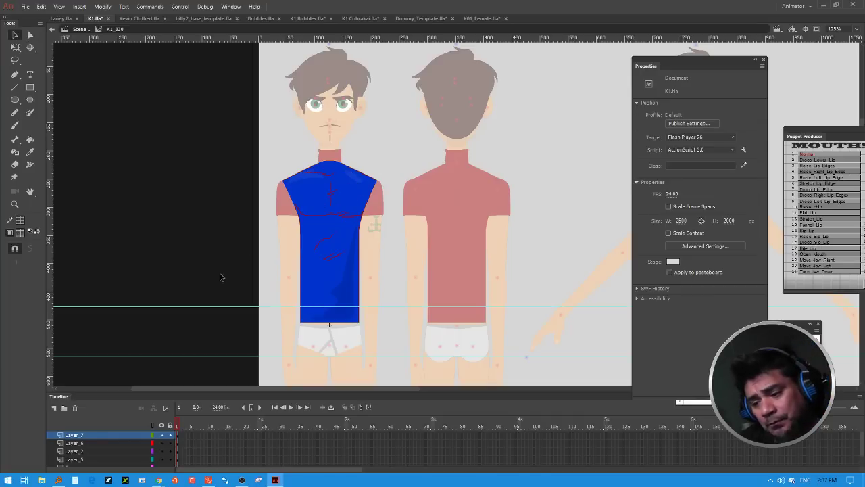
pyautogui.doubleClick(389, 151)
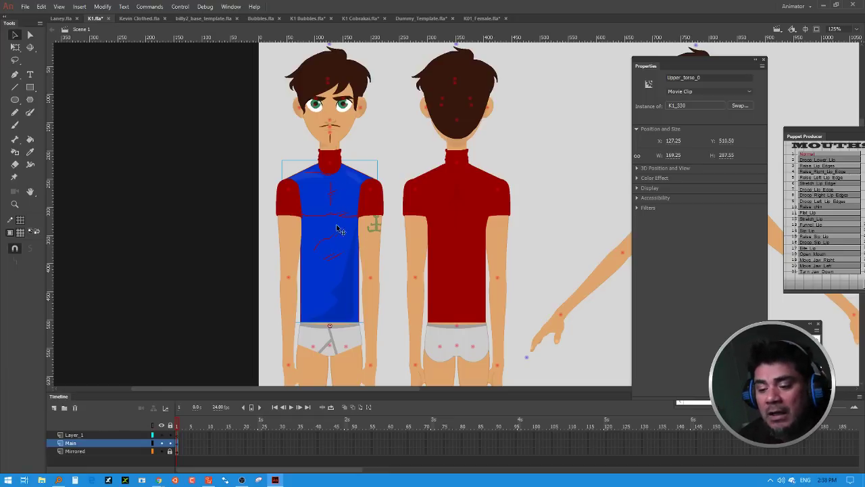
# Step: Refill the shirt torso in K1_330 with the dark red of the sleeves and return to the main scene
pyautogui.click(21, 233)
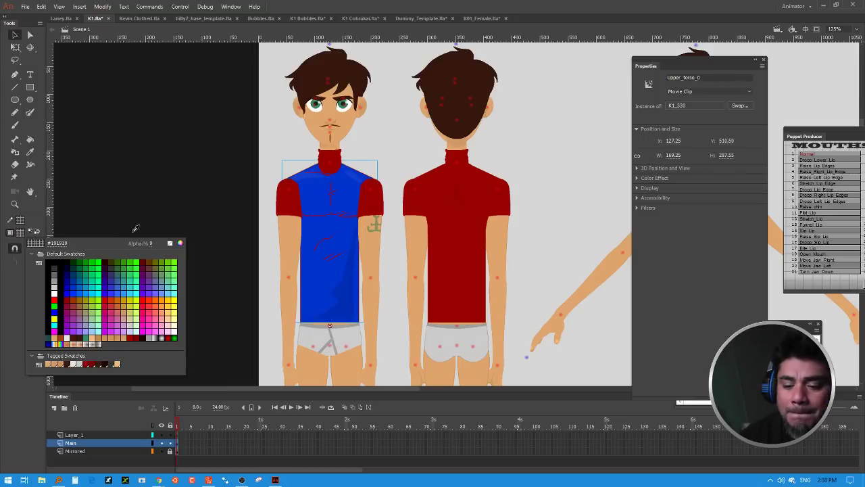
pyautogui.click(254, 233)
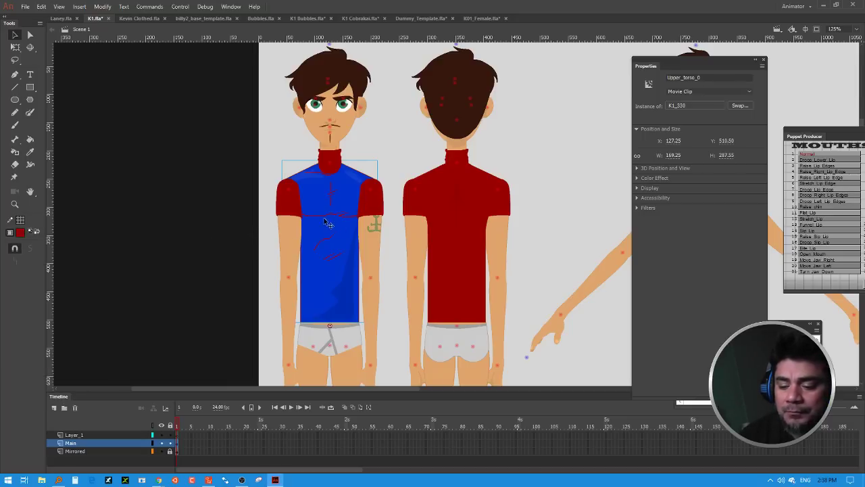
pyautogui.doubleClick(332, 227)
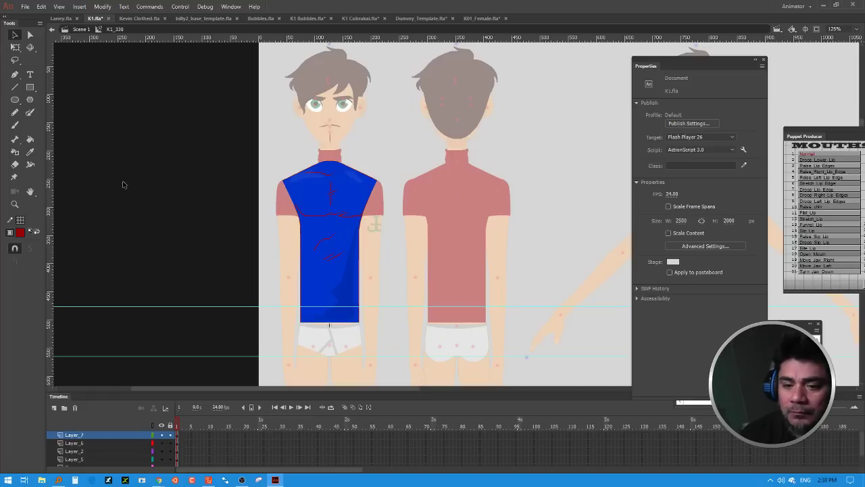
pyautogui.click(30, 138)
pyautogui.click(348, 191)
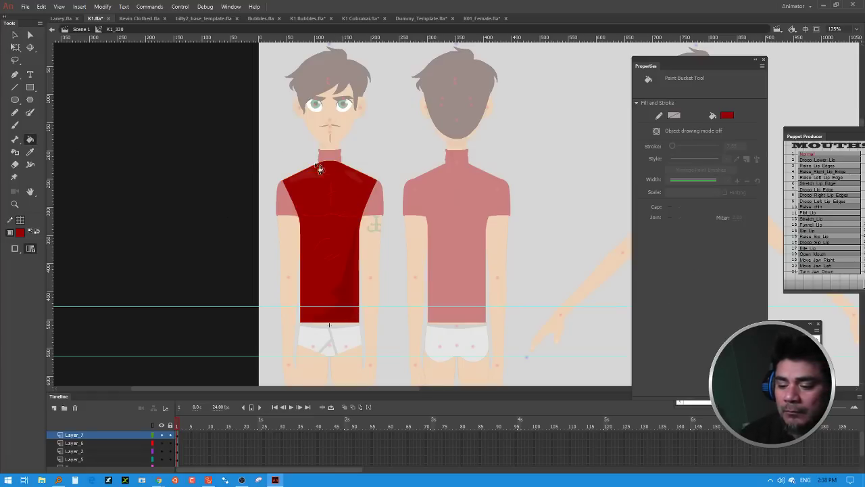
pyautogui.click(15, 35)
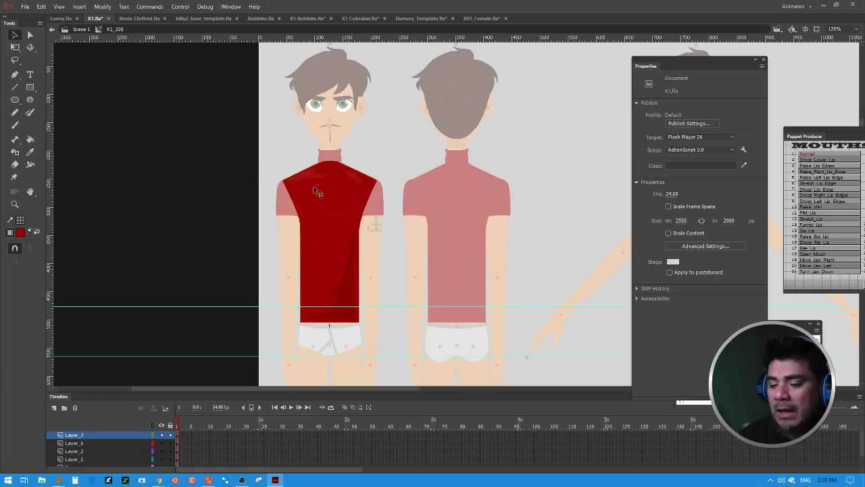
pyautogui.doubleClick(390, 159)
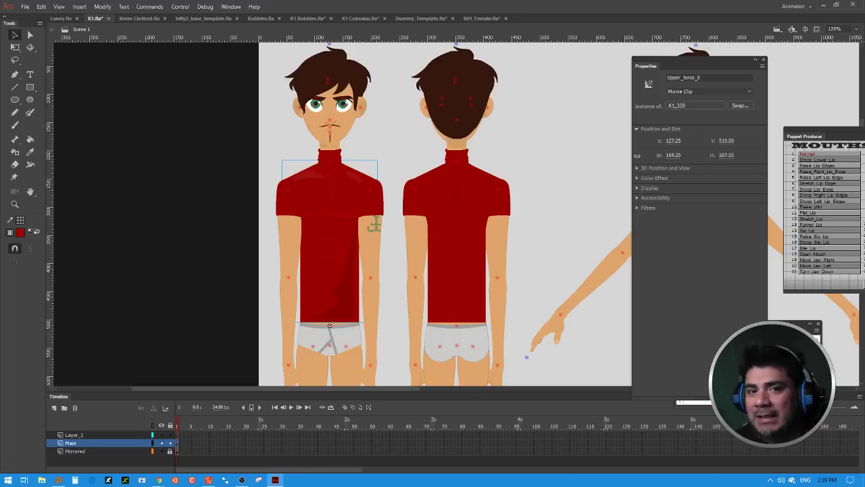
# Step: Inspect the front figure's left shoulder pivot and left arm symbol by selecting each in turn
pyautogui.click(370, 190)
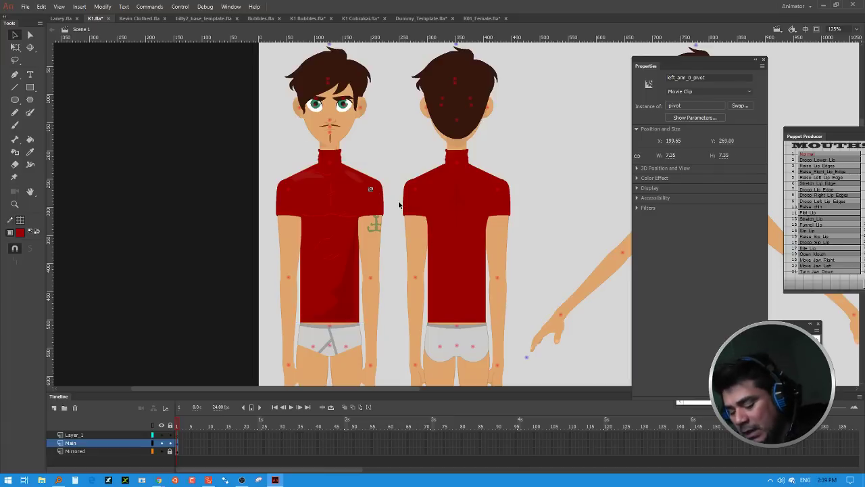
pyautogui.click(398, 205)
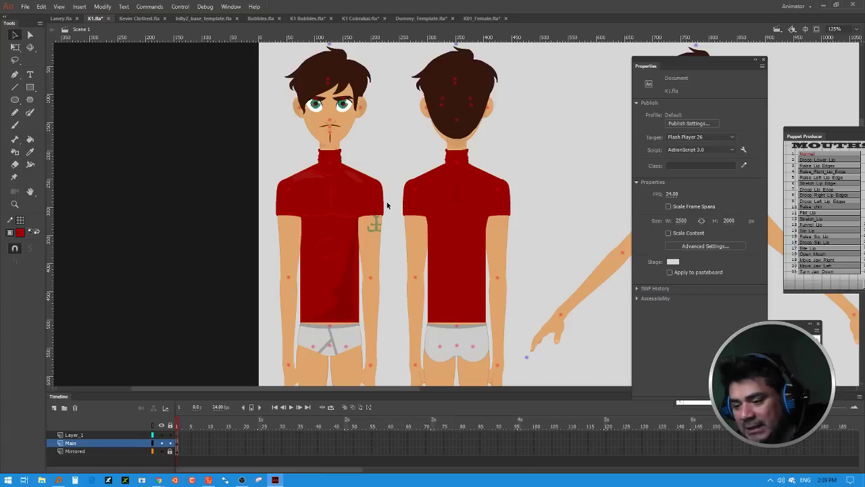
pyautogui.click(374, 205)
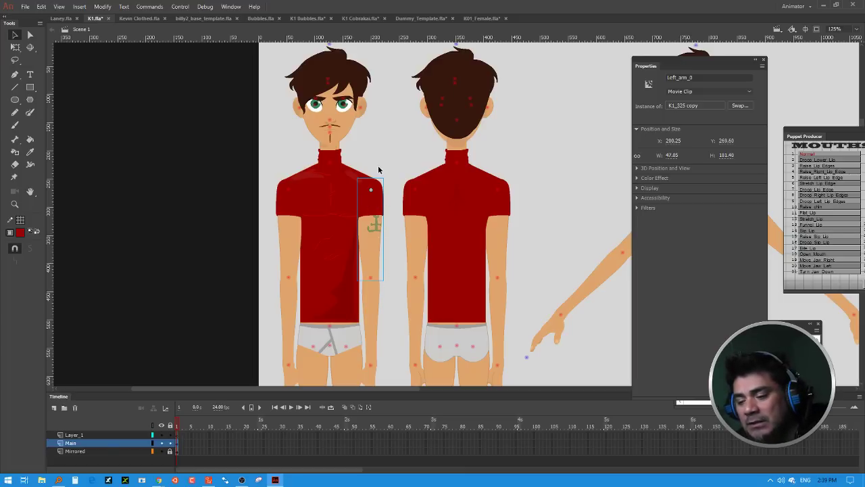
pyautogui.click(358, 200)
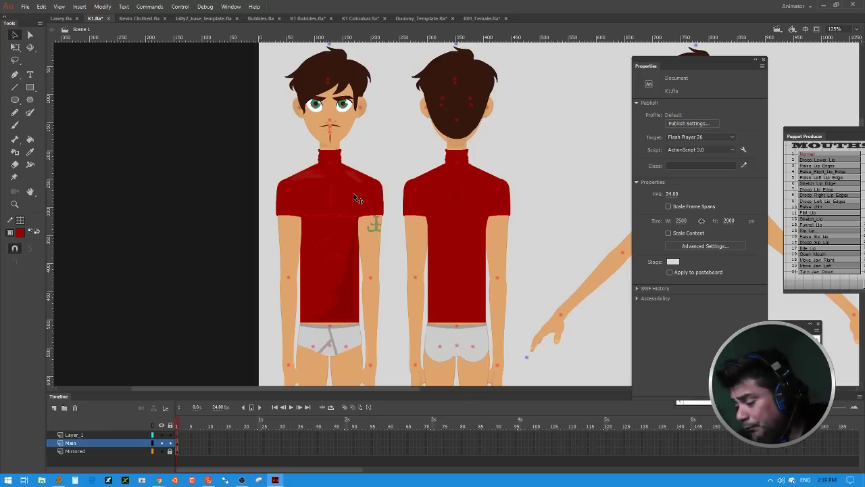
# Step: Move the front figure's right arm pivot horizontally across the chest to the left shoulder, to an X position of about 199
pyautogui.click(287, 190)
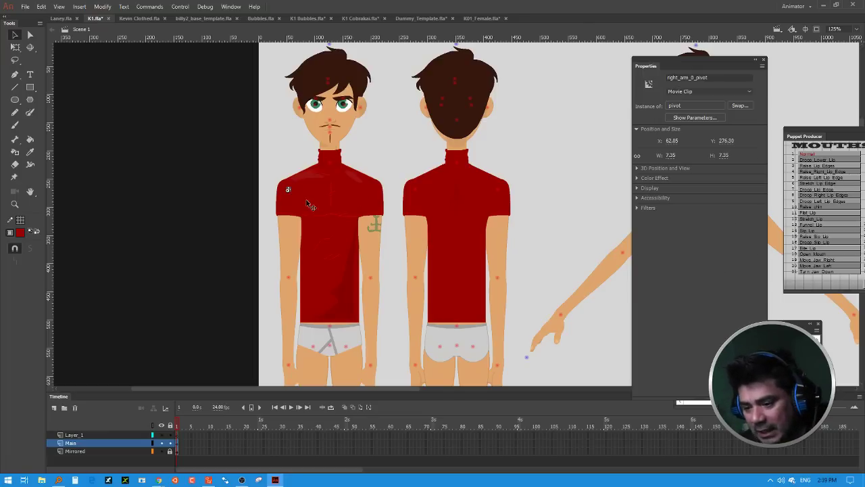
pyautogui.hotkey('shift', 'Right')
pyautogui.hotkey('shift', 'Right')
pyautogui.hotkey('shift', 'Right')
pyautogui.hotkey('shift', 'Right')
pyautogui.hotkey('shift', 'Right')
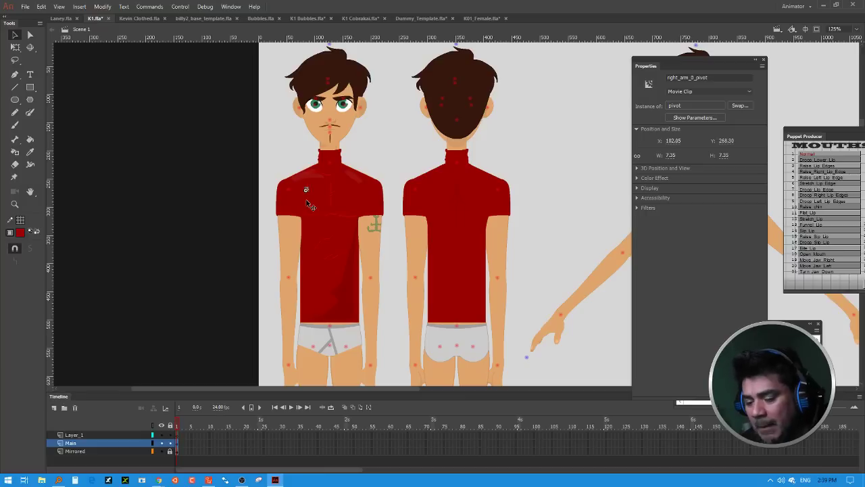
pyautogui.hotkey('shift', 'Right')
pyautogui.hotkey('shift', 'Right')
pyautogui.hotkey('shift', 'Right')
pyautogui.hotkey('shift', 'Right')
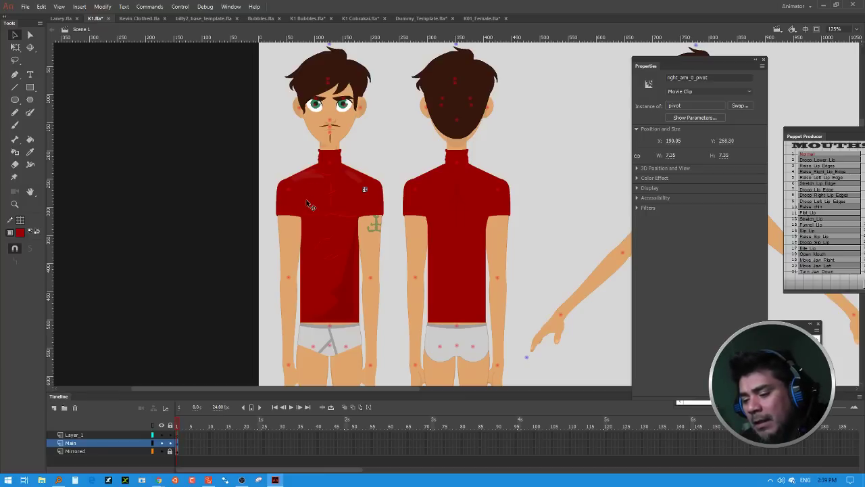
pyautogui.press('Right')
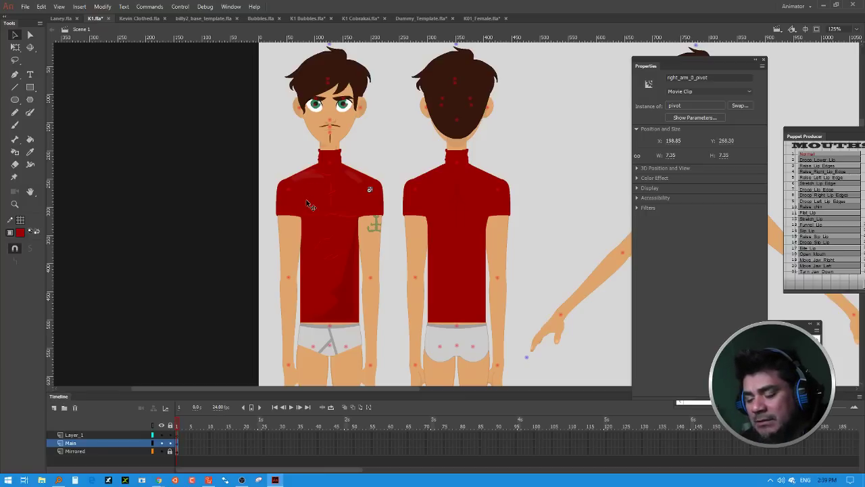
# Step: Rename the instance of the pivot moved onto the front figure's left shoulder as left_arm_0_pivot
pyautogui.hotkey('ctrl', '=')
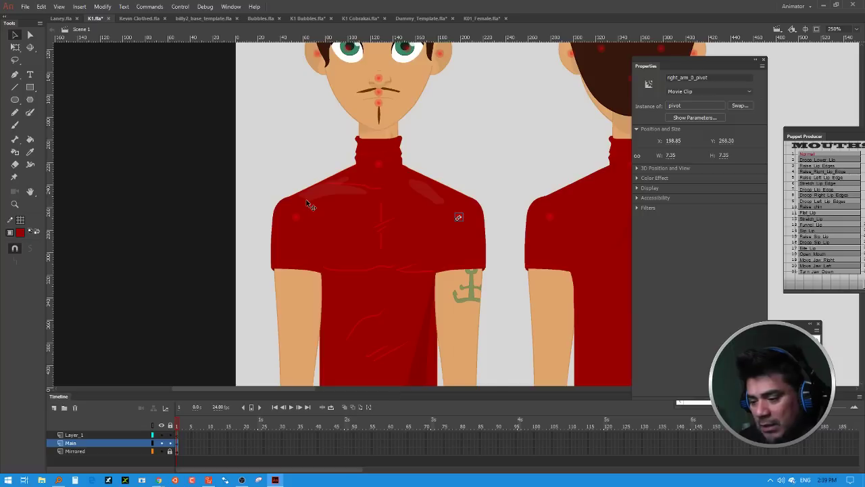
pyautogui.hotkey('ctrl', '=')
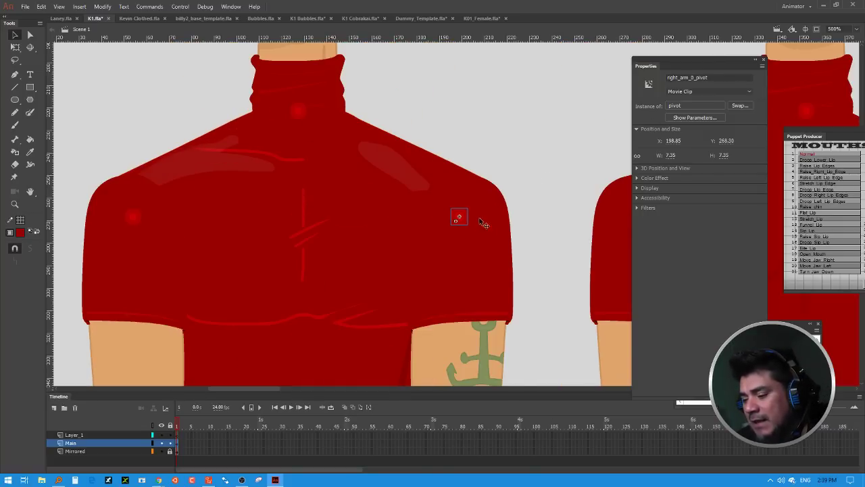
pyautogui.click(678, 79)
pyautogui.moveTo(678, 79); pyautogui.dragTo(661, 82)
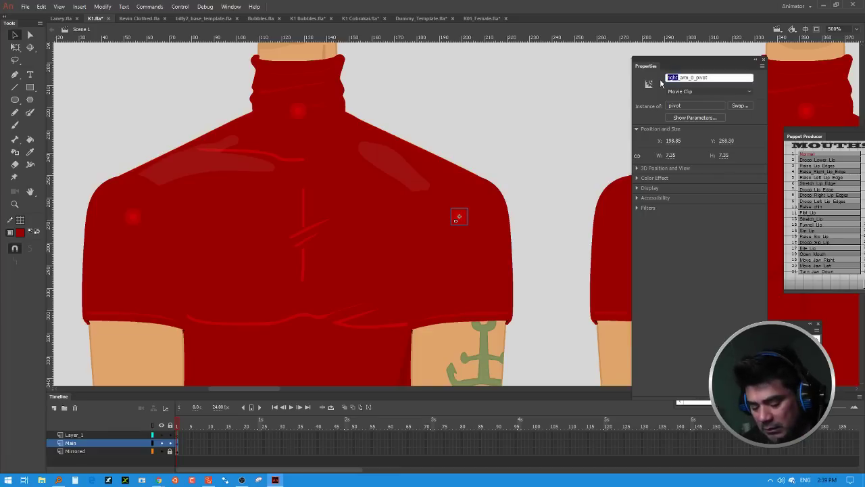
pyautogui.write('left')
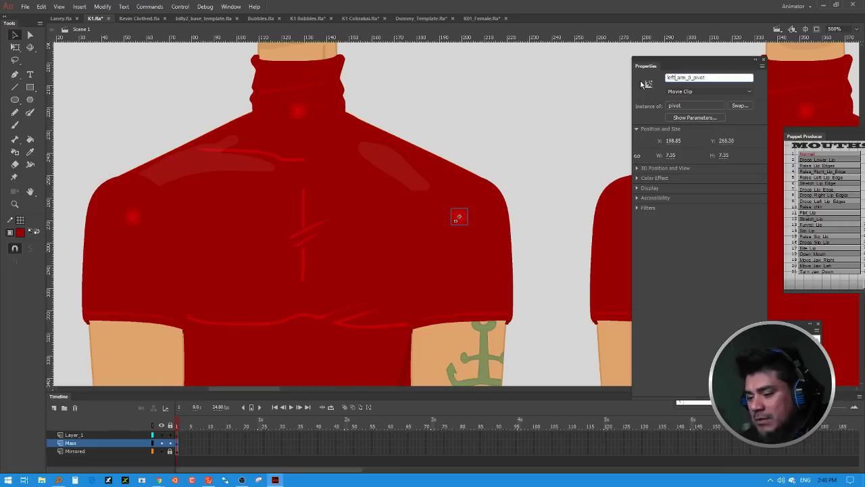
pyautogui.click(573, 128)
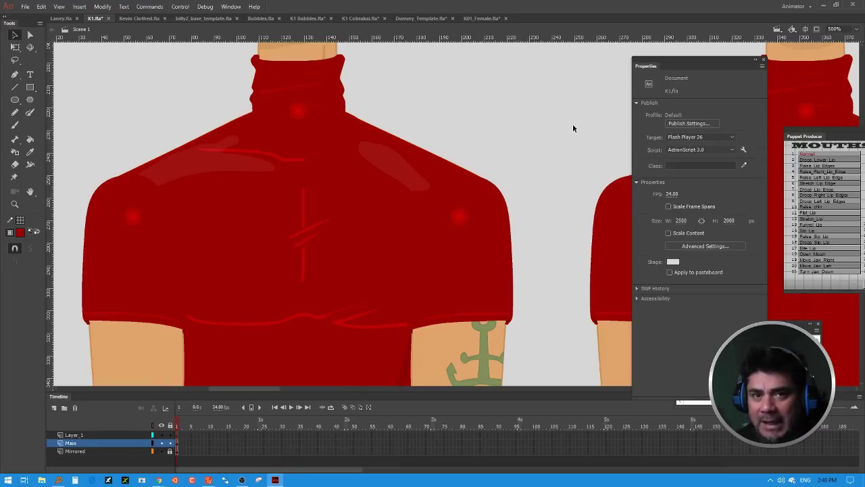
# Step: Delete the front figure's left shoulder pivot, and bring Puppet Producer beside the figure with its body-part view showing
pyautogui.click(461, 218)
pyautogui.click(519, 241)
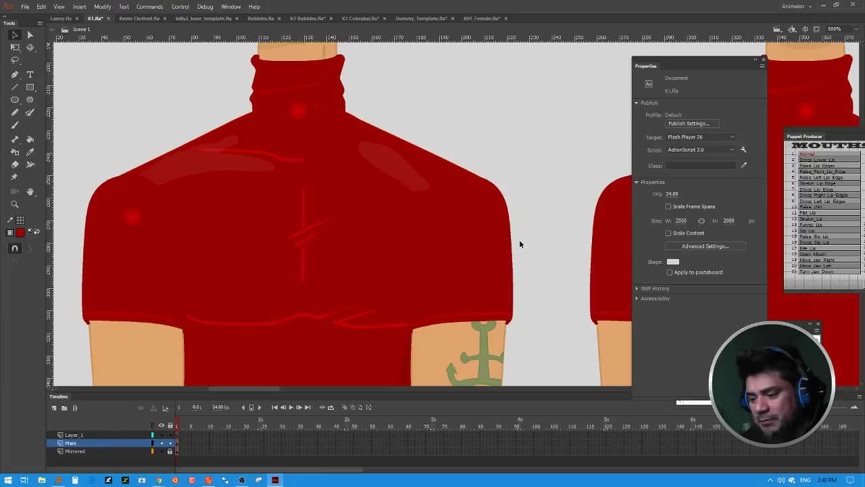
pyautogui.click(231, 7)
pyautogui.moveTo(248, 39)
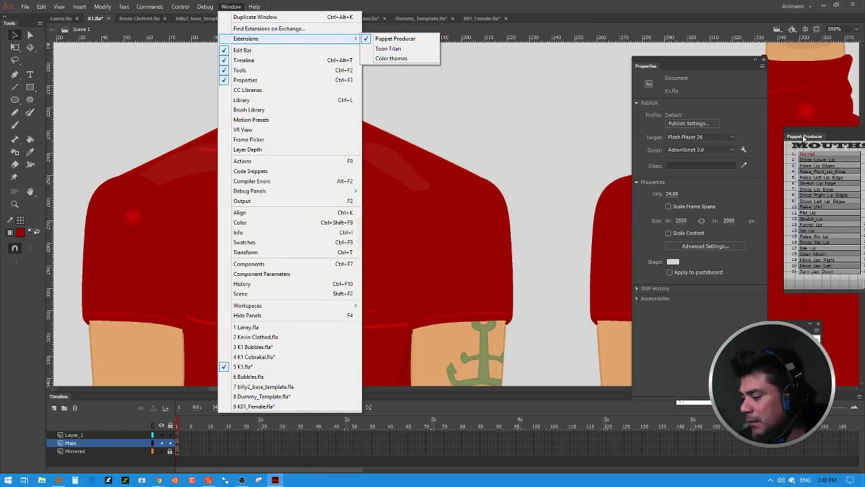
pyautogui.click(398, 39)
pyautogui.moveTo(535, 91); pyautogui.dragTo(526, 75)
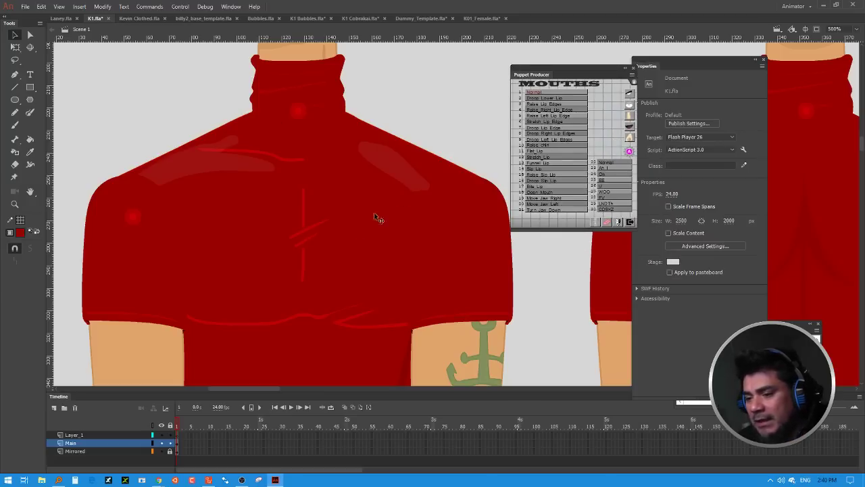
pyautogui.click(595, 222)
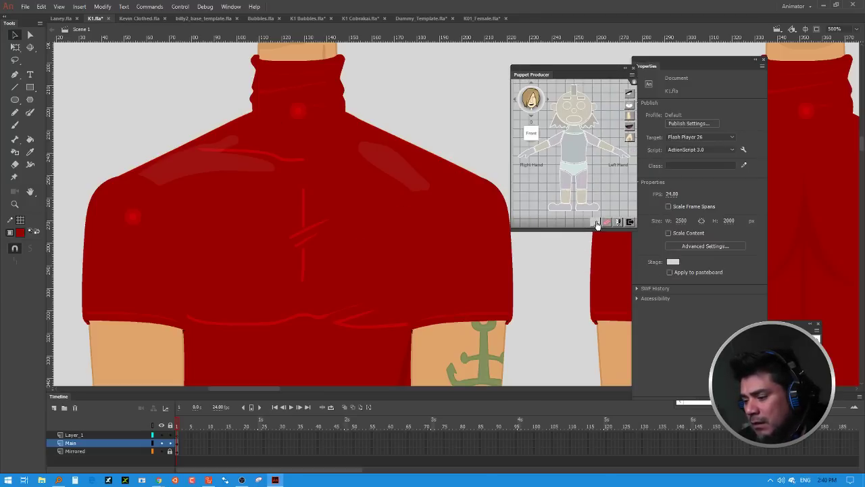
# Step: Generate a new pivot for the front figure's left arm with Puppet Producer's left upper arm part, replacing existing library items
pyautogui.click(485, 319)
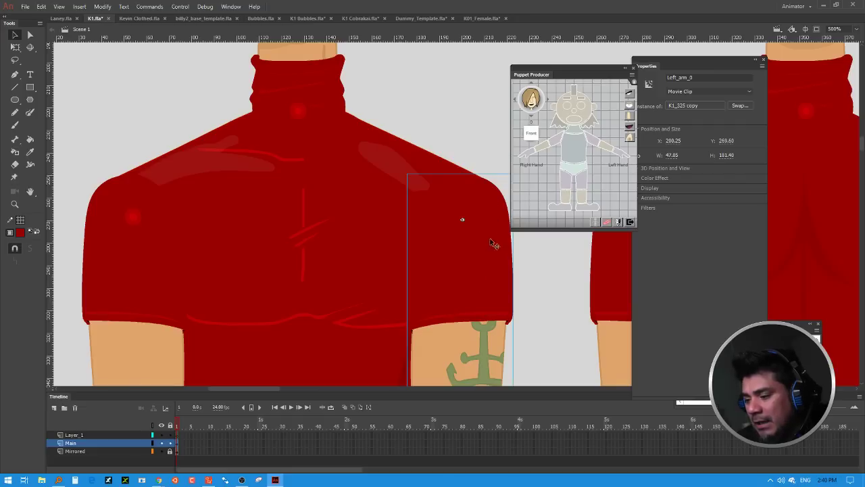
pyautogui.click(594, 142)
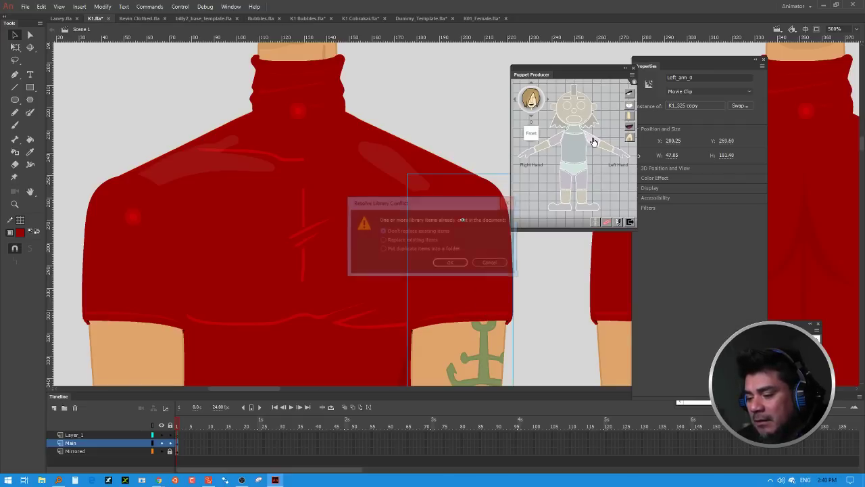
pyautogui.click(382, 240)
pyautogui.click(449, 263)
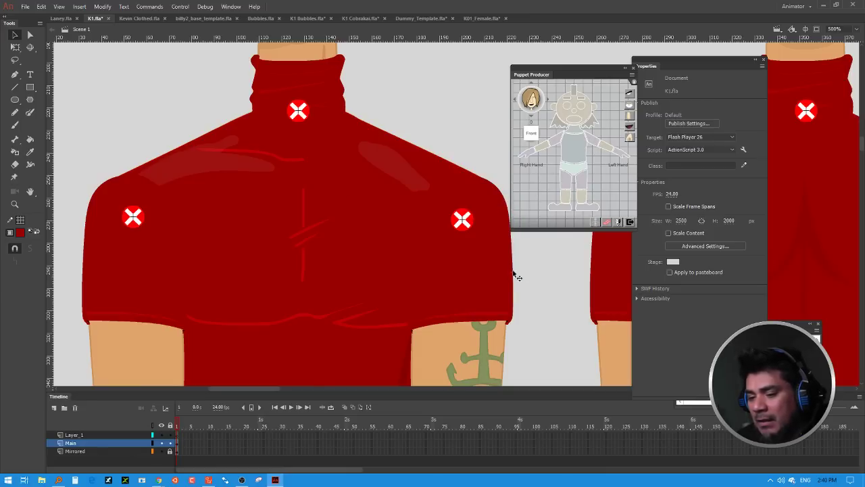
# Step: Check the instance names of the regenerated left shoulder pivot and the left arm symbol by selecting each
pyautogui.click(464, 227)
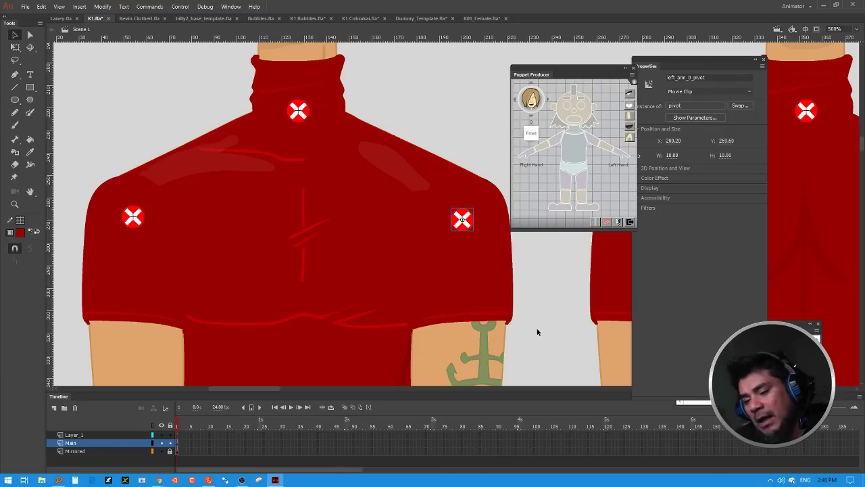
pyautogui.hotkey('ctrl', '-')
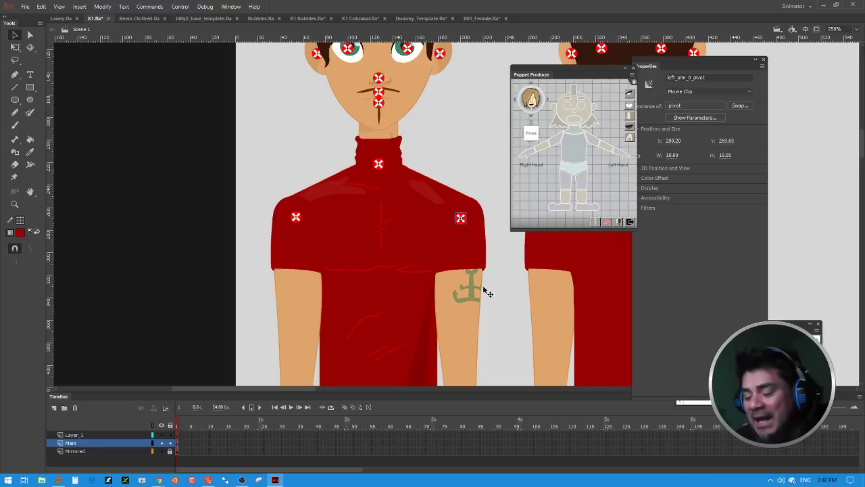
pyautogui.click(464, 231)
pyautogui.click(463, 217)
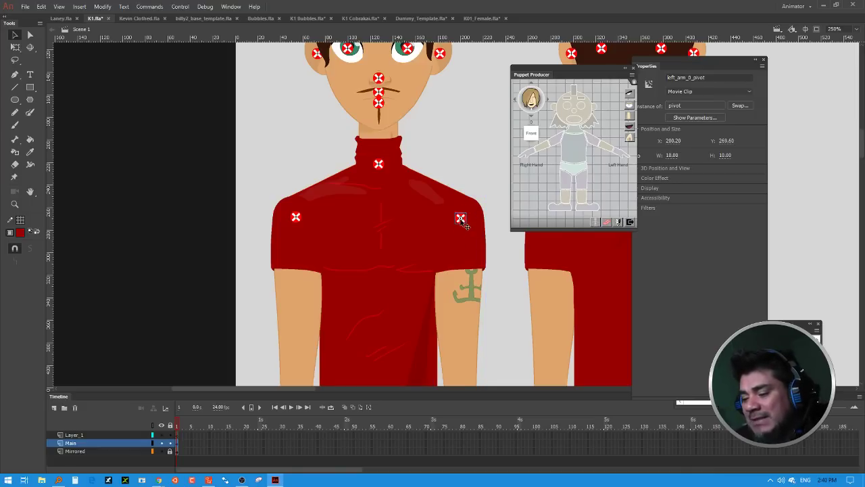
pyautogui.click(484, 267)
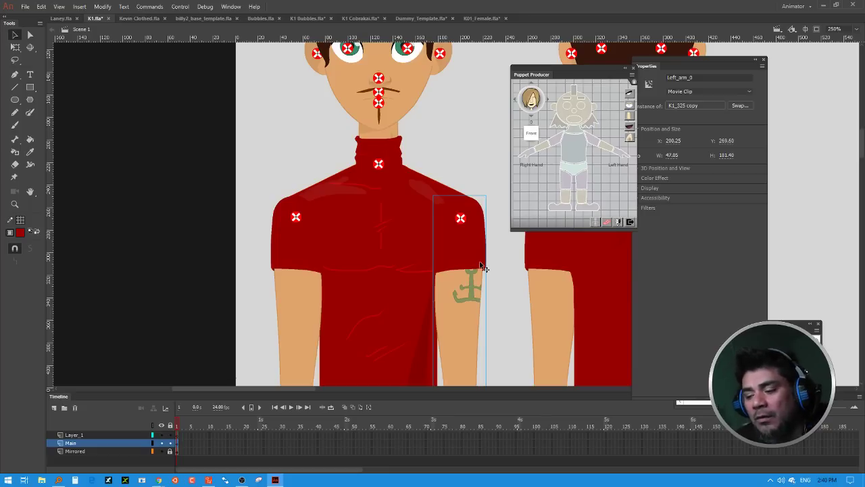
pyautogui.click(461, 219)
pyautogui.click(693, 78)
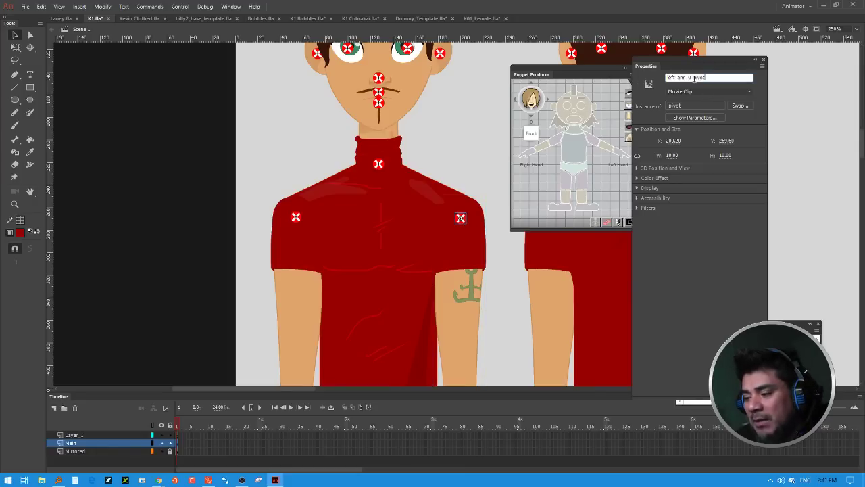
pyautogui.press('Return')
pyautogui.click(493, 195)
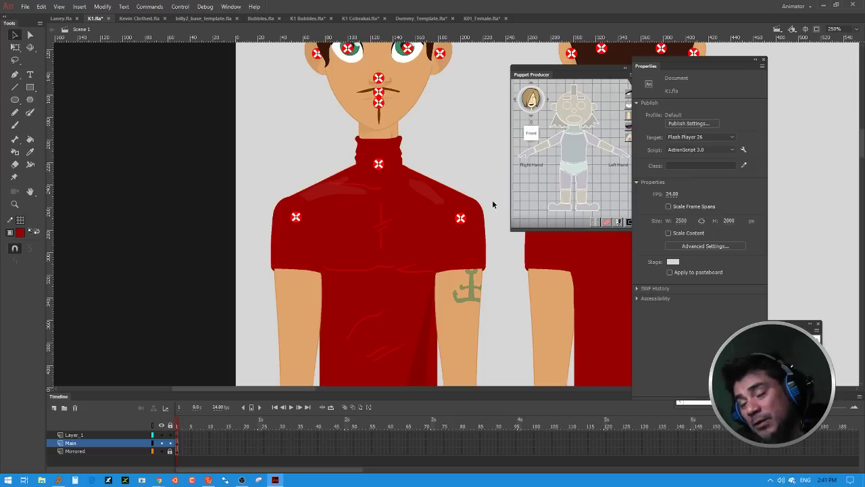
# Step: Close the Puppet Producer panel and undo the replacement of the figure's pivot markers
pyautogui.click(603, 98)
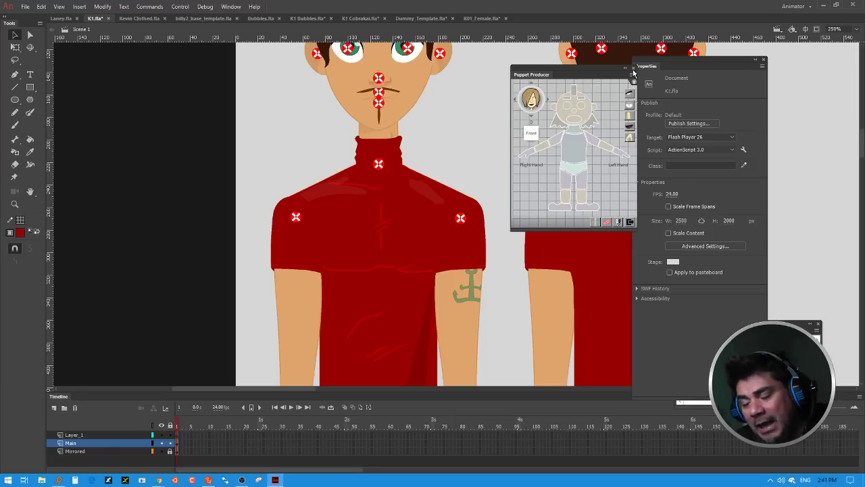
pyautogui.click(633, 69)
pyautogui.click(296, 217)
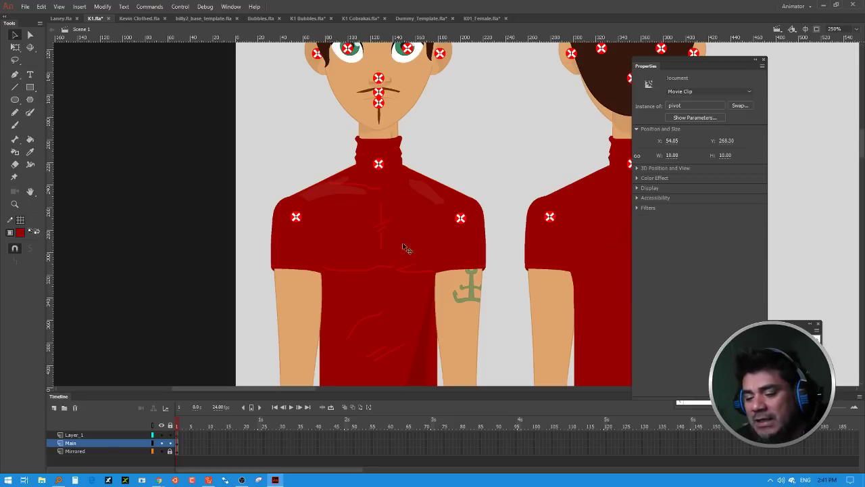
pyautogui.click(488, 256)
pyautogui.click(488, 256)
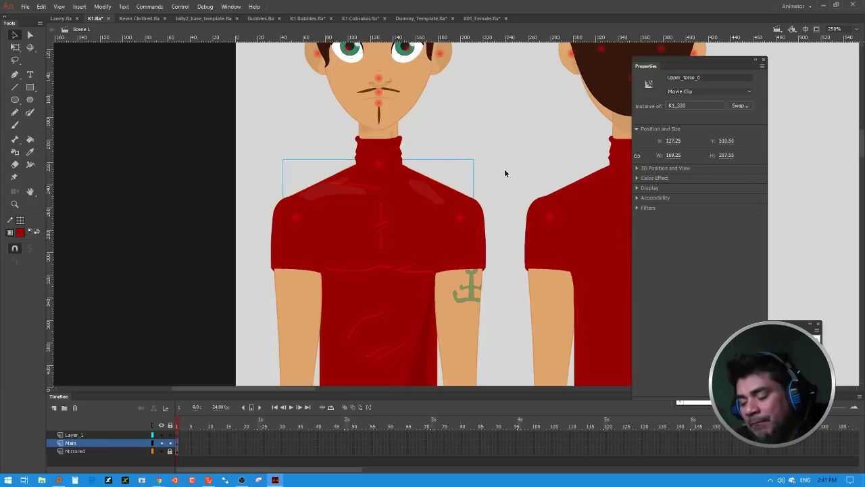
pyautogui.click(495, 223)
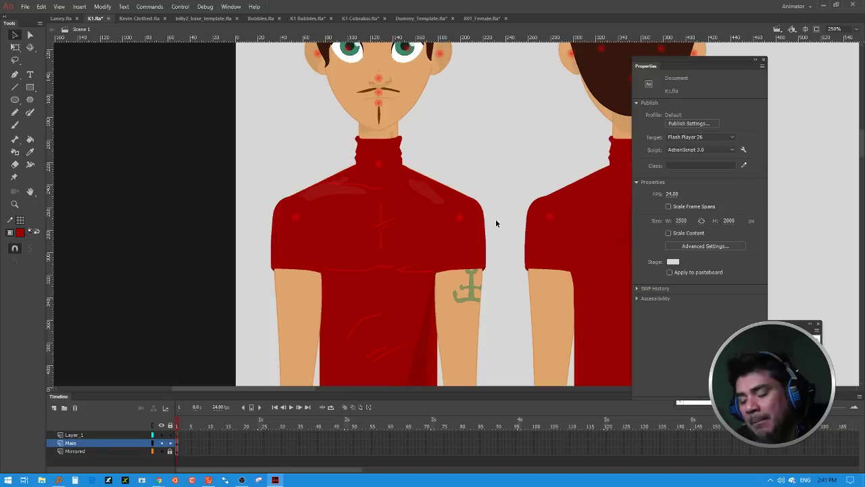
pyautogui.click(458, 217)
pyautogui.click(511, 180)
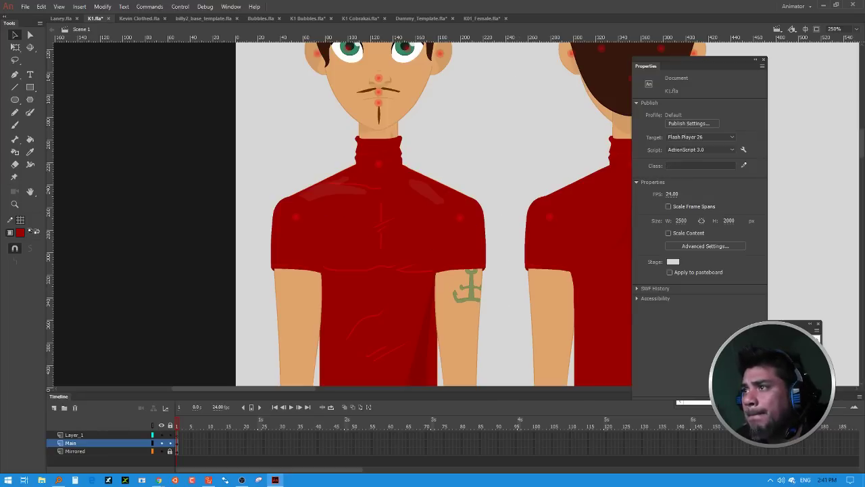
pyautogui.moveTo(492, 123); pyautogui.dragTo(461, 244)
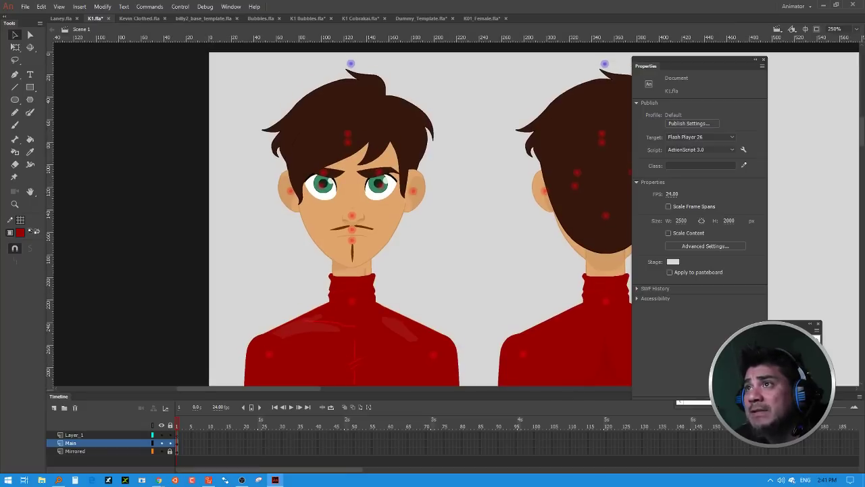
pyautogui.hotkey('alt', 'Tab')
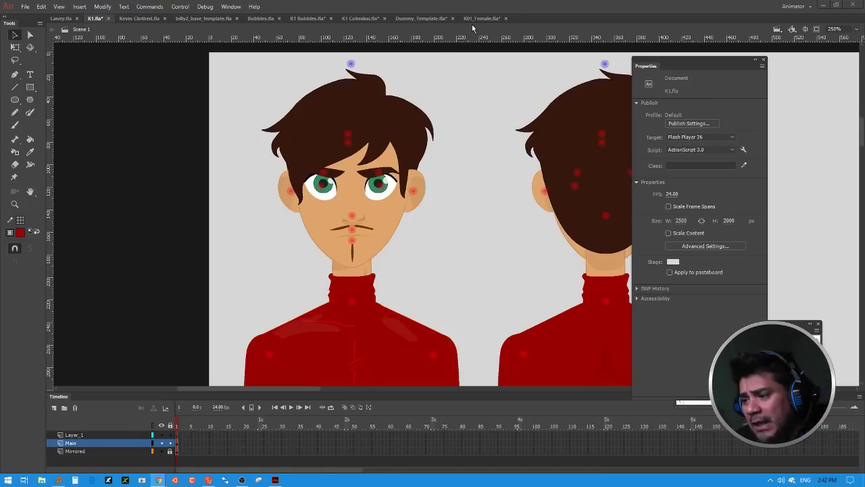
# Step: Look through the billy2_base_template and Bubbles files, switch to K1 Bubbles, and move the Properties panel clear of the artwork
pyautogui.click(213, 19)
pyautogui.click(261, 18)
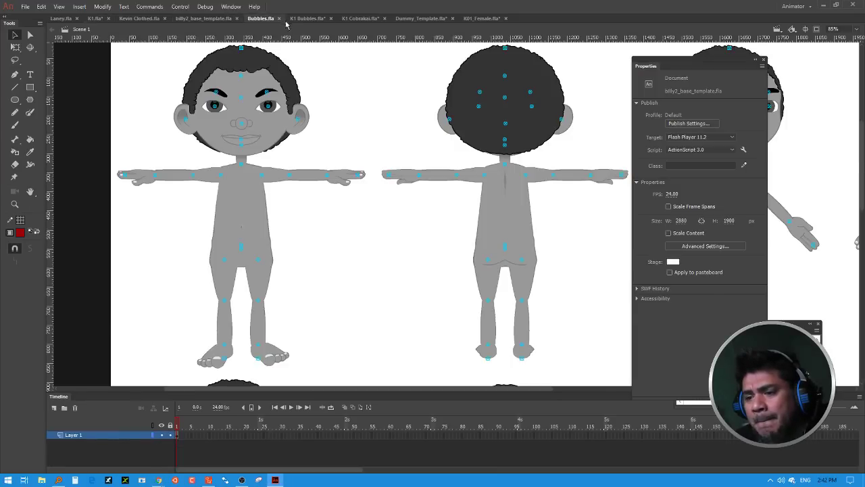
pyautogui.click(318, 19)
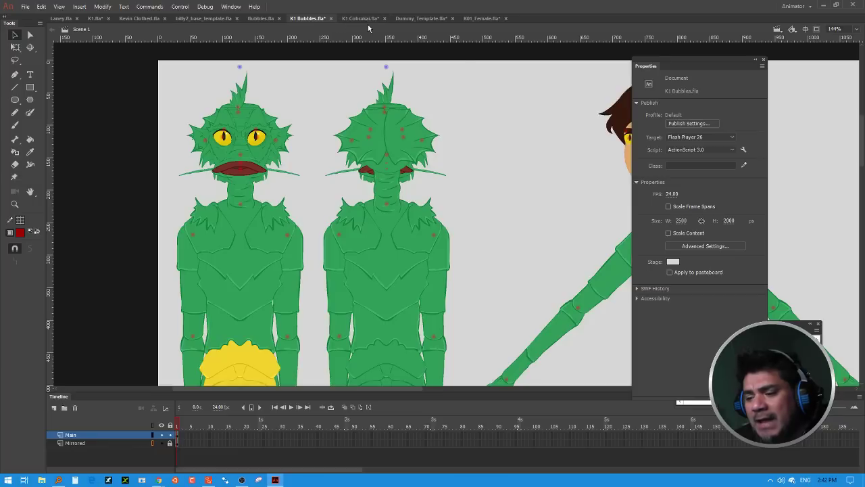
pyautogui.moveTo(649, 66); pyautogui.dragTo(782, 77)
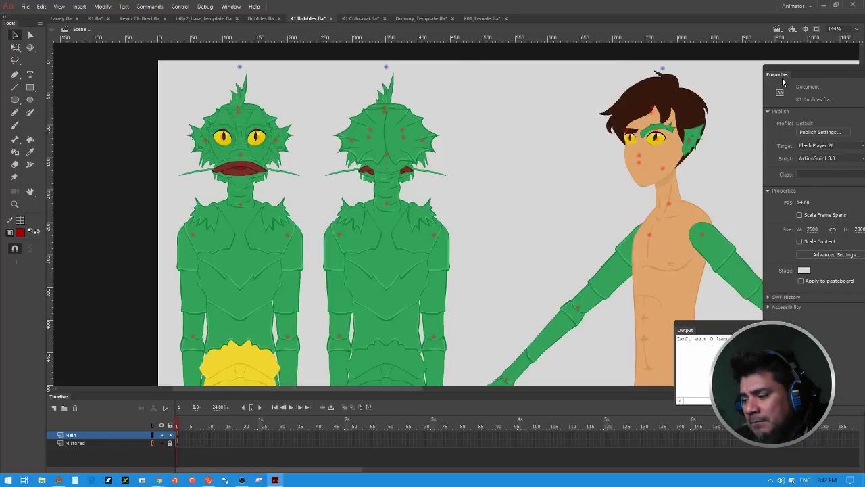
pyautogui.hscroll(4, 415, 158)
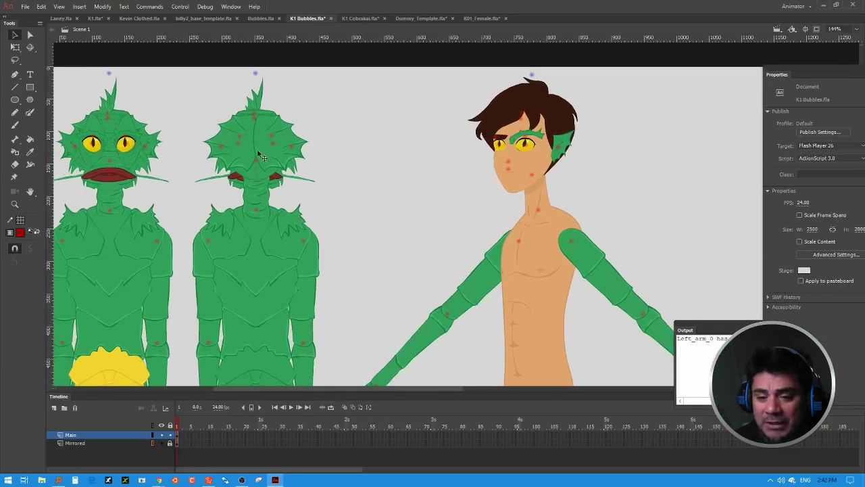
# Step: Enter the front creature's left eye symbol K1_383, scrub through its eye frames at close range, and return to the main scene
pyautogui.click(135, 150)
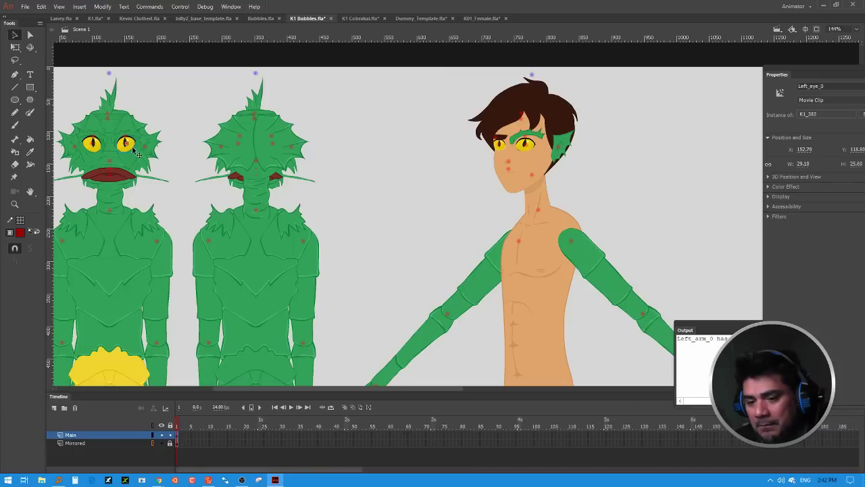
pyautogui.doubleClick(135, 150)
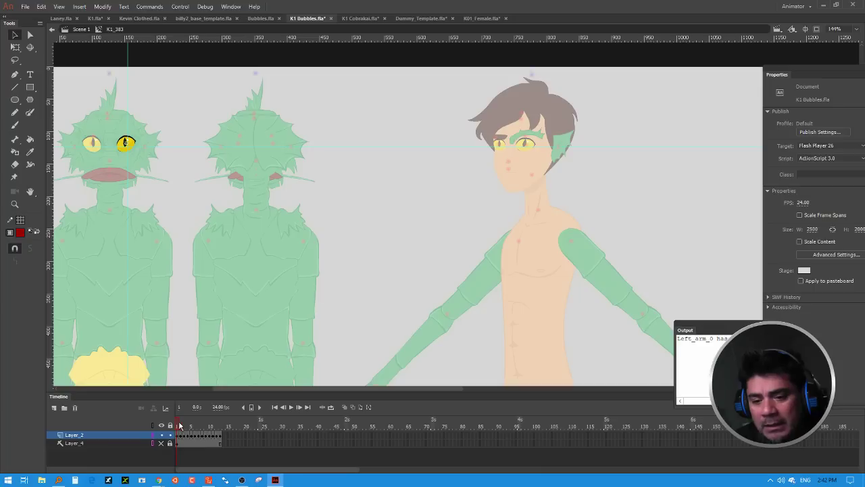
pyautogui.moveTo(180, 424); pyautogui.dragTo(213, 425)
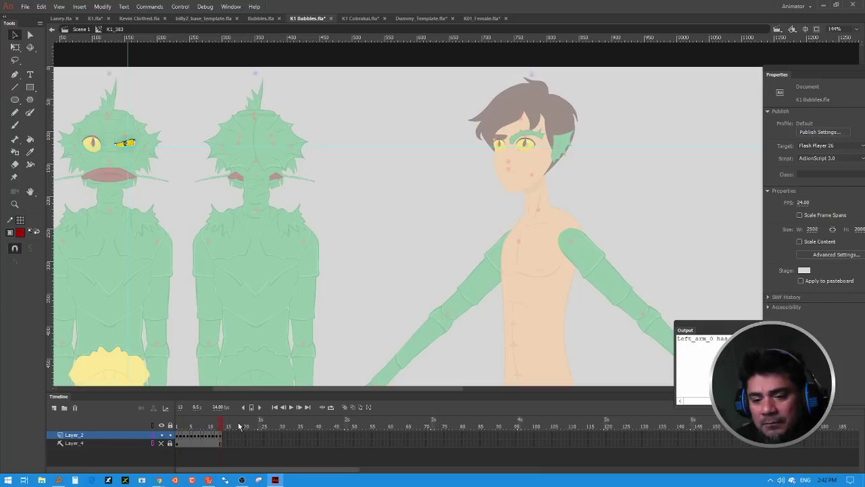
pyautogui.moveTo(235, 425)
pyautogui.mouseDown()
pyautogui.moveTo(185, 413)
pyautogui.moveTo(200, 410)
pyautogui.mouseUp()
pyautogui.hotkey('ctrl', '=')
pyautogui.hotkey('ctrl', '=')
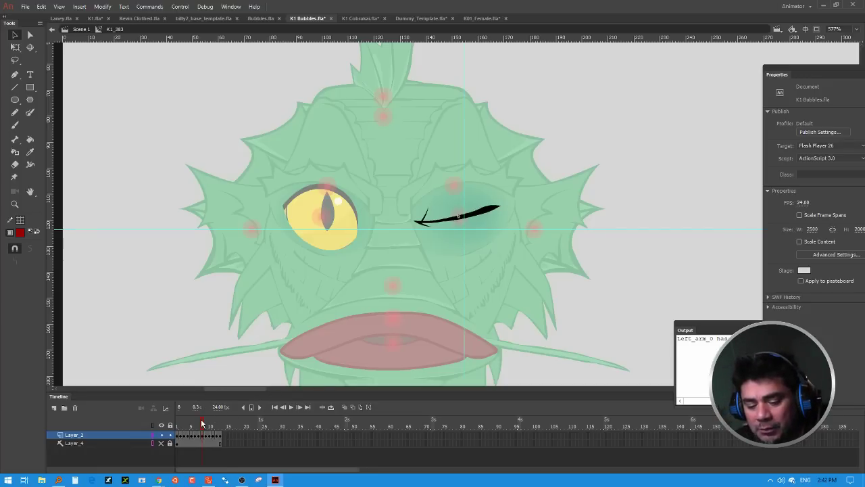
pyautogui.moveTo(206, 426); pyautogui.dragTo(166, 410)
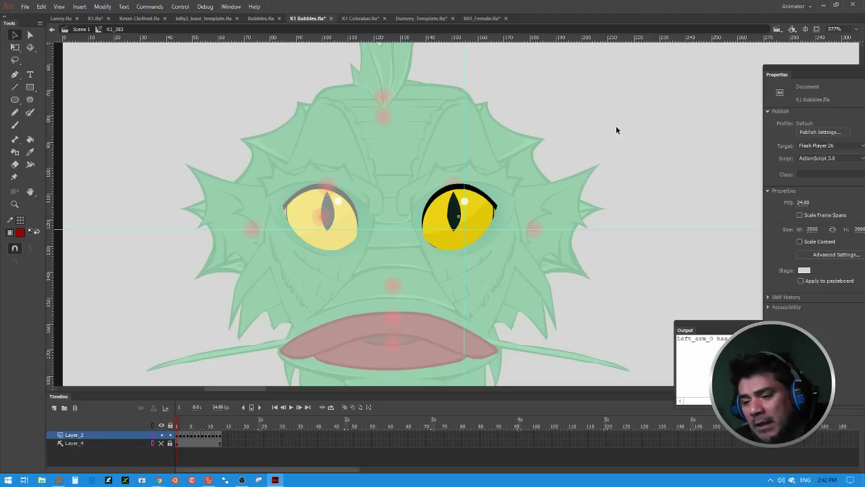
pyautogui.doubleClick(212, 100)
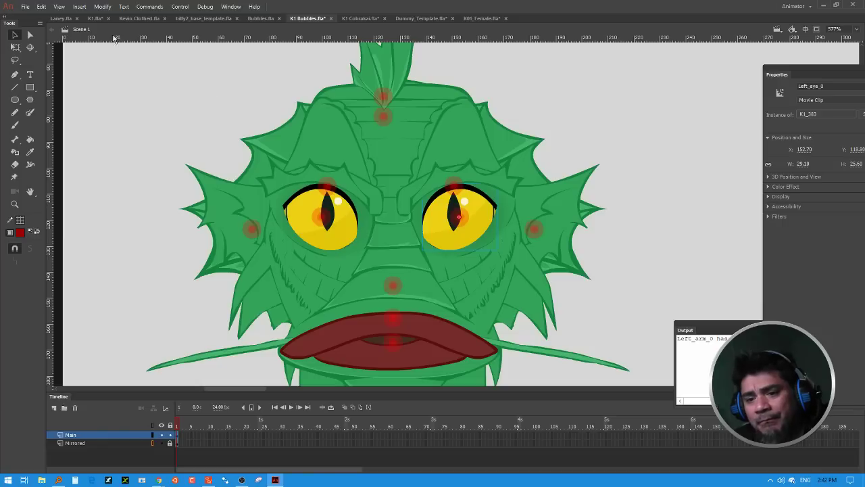
# Step: Switch to the K1 file, enter the front figure's left eye symbol K1_383, and check its layers with outlines toggled
pyautogui.click(94, 18)
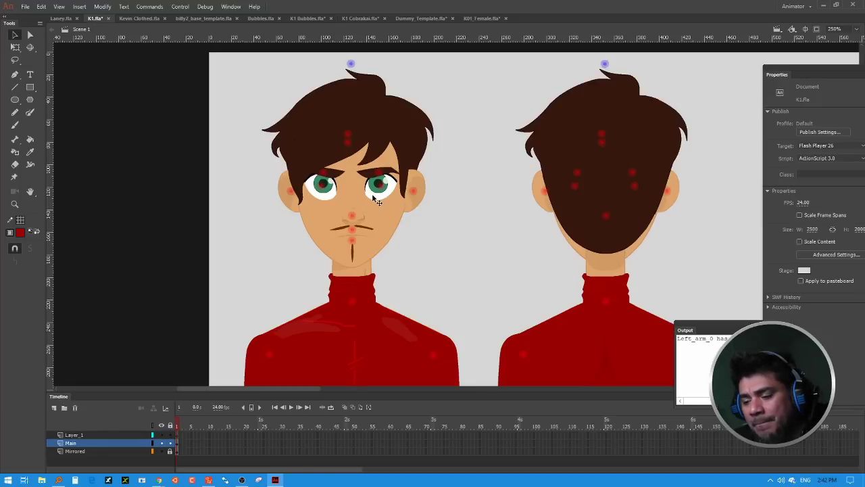
pyautogui.click(372, 195)
pyautogui.doubleClick(374, 195)
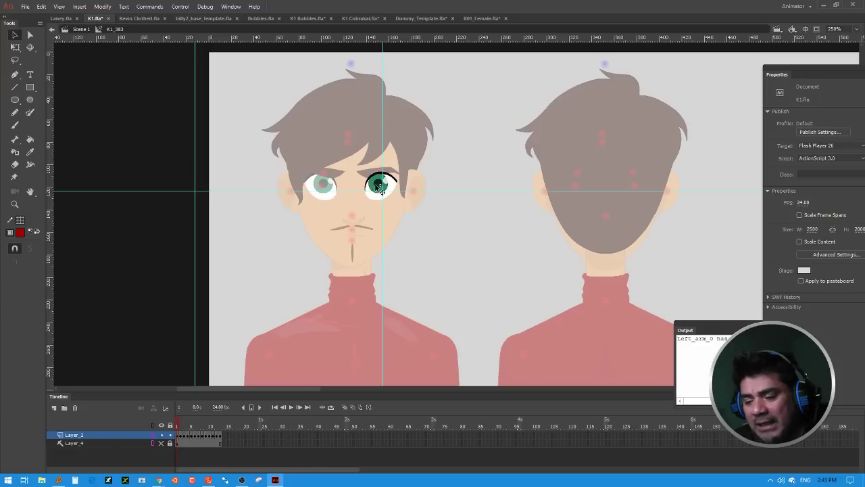
pyautogui.click(154, 442)
pyautogui.click(161, 443)
pyautogui.click(161, 443)
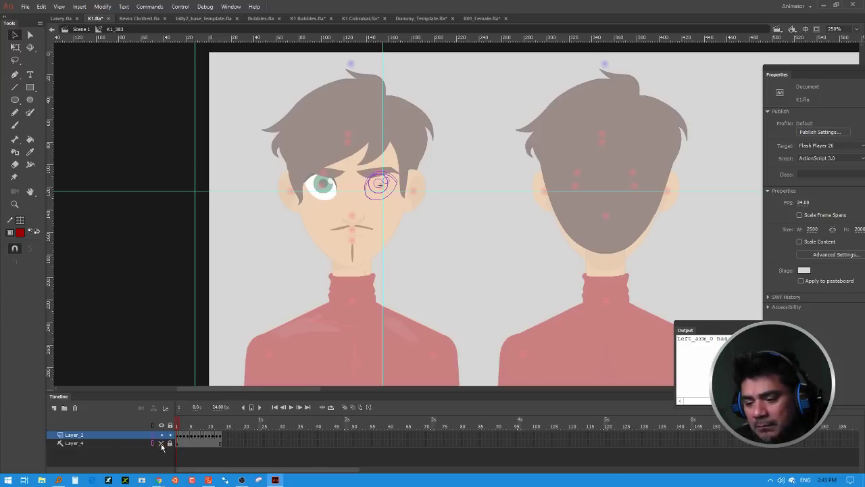
pyautogui.click(134, 445)
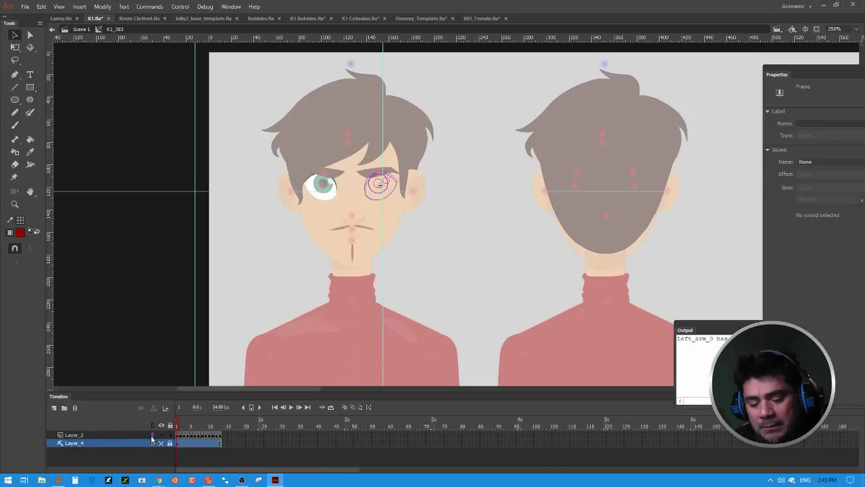
pyautogui.click(152, 442)
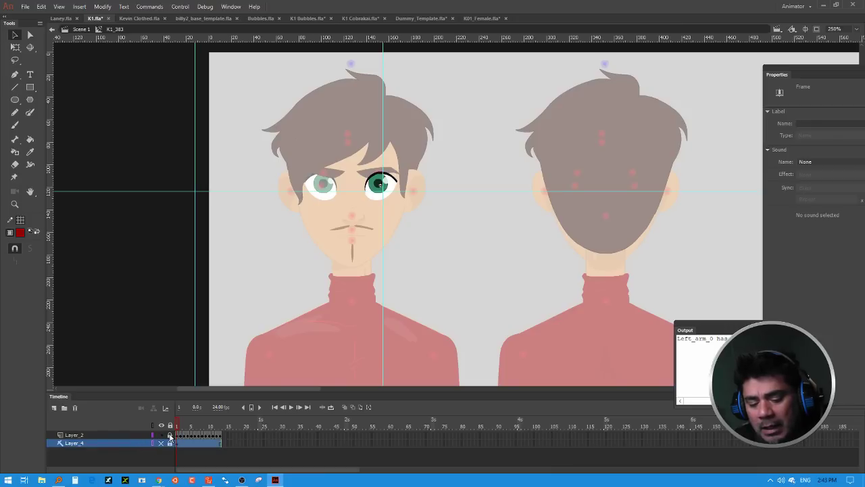
# Step: Select the first eye frame's instance, look inside its symbol K1_384 at close range, and return to the main scene
pyautogui.click(389, 192)
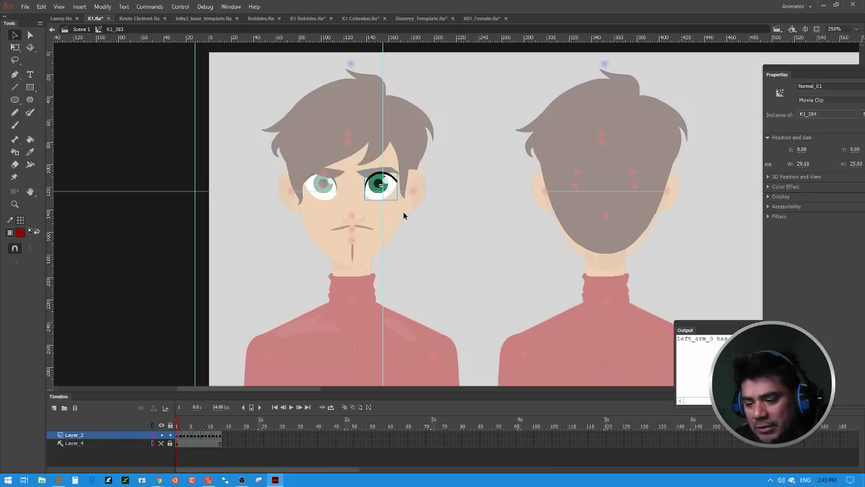
pyautogui.scroll(4, 404, 215)
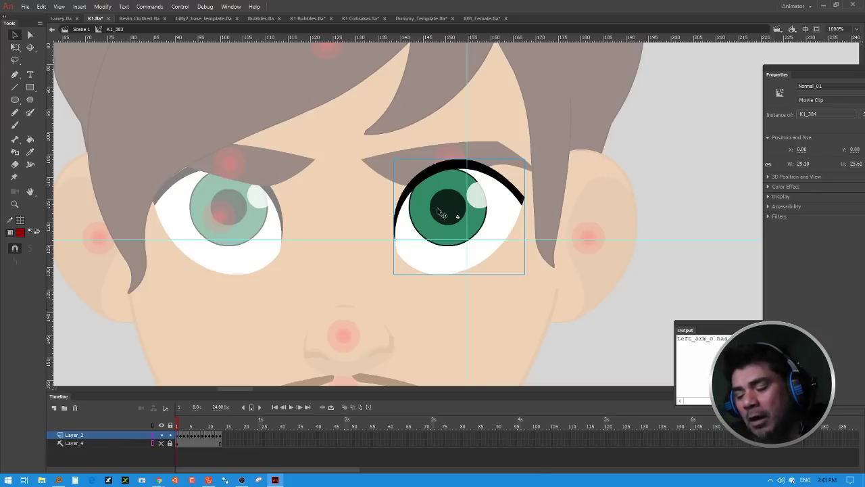
pyautogui.doubleClick(420, 203)
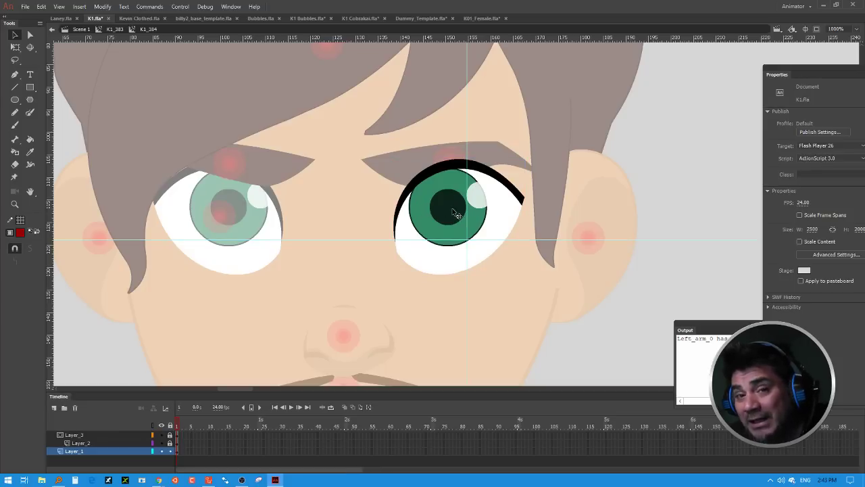
pyautogui.doubleClick(663, 152)
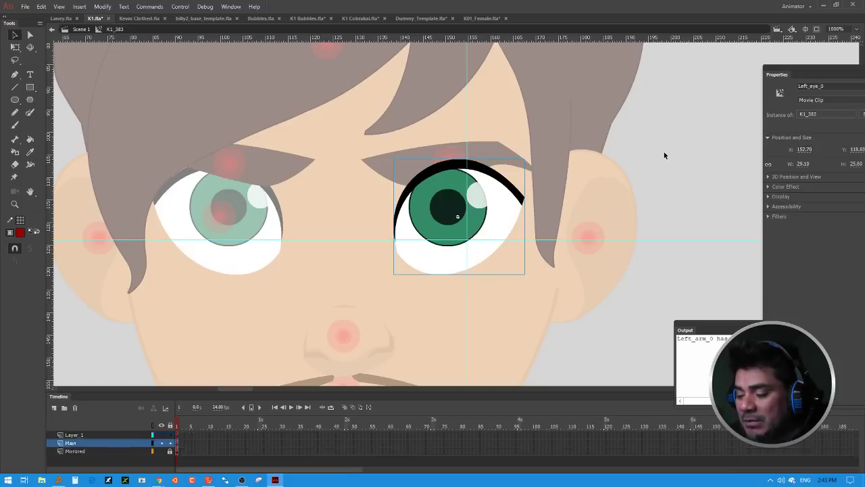
pyautogui.doubleClick(664, 152)
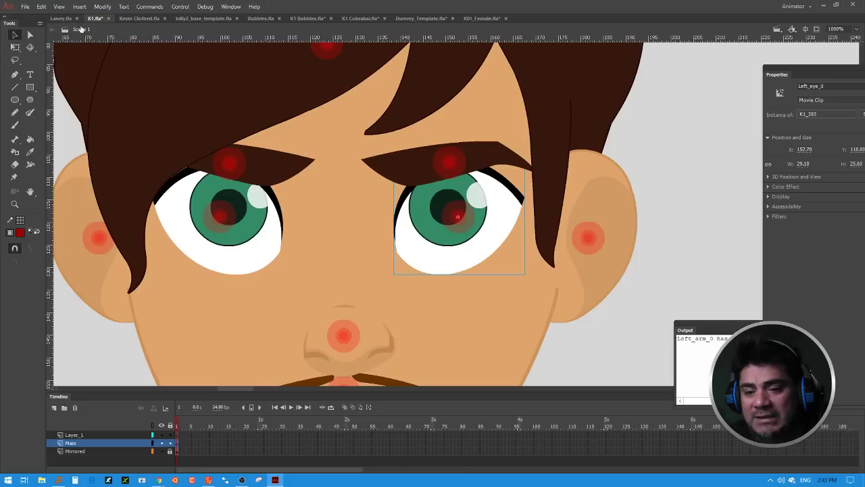
# Step: Re-enter the left eye symbol K1_383 and scrub through its eye frames from frame 13 back to frame 1
pyautogui.doubleClick(426, 210)
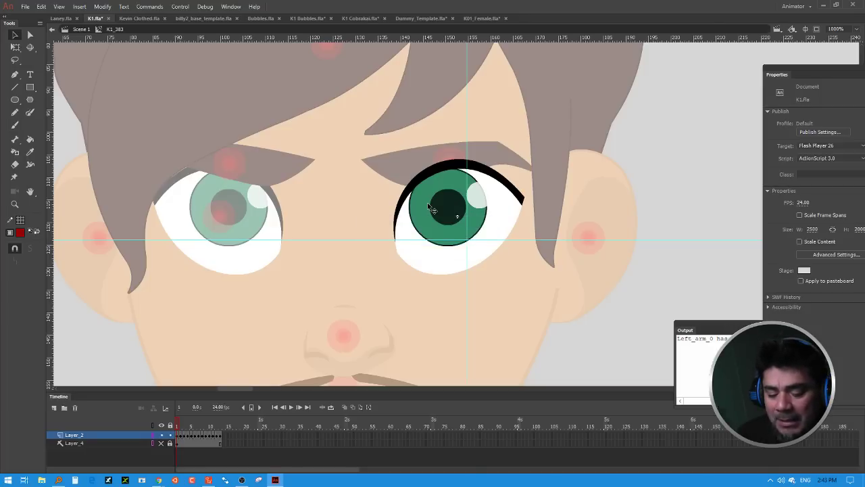
pyautogui.click(220, 436)
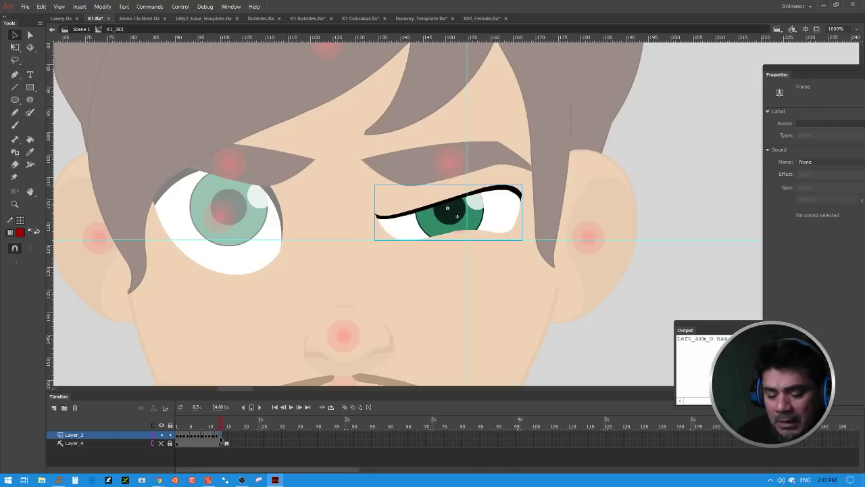
pyautogui.moveTo(222, 425); pyautogui.dragTo(176, 425)
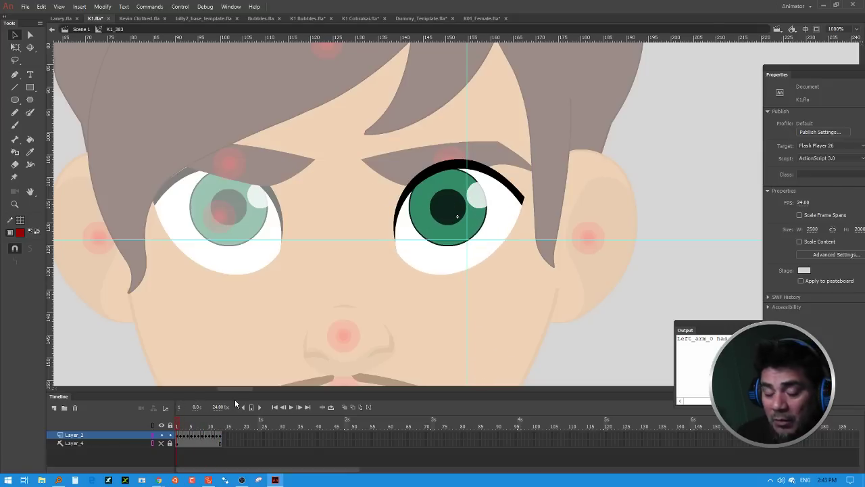
pyautogui.click(178, 434)
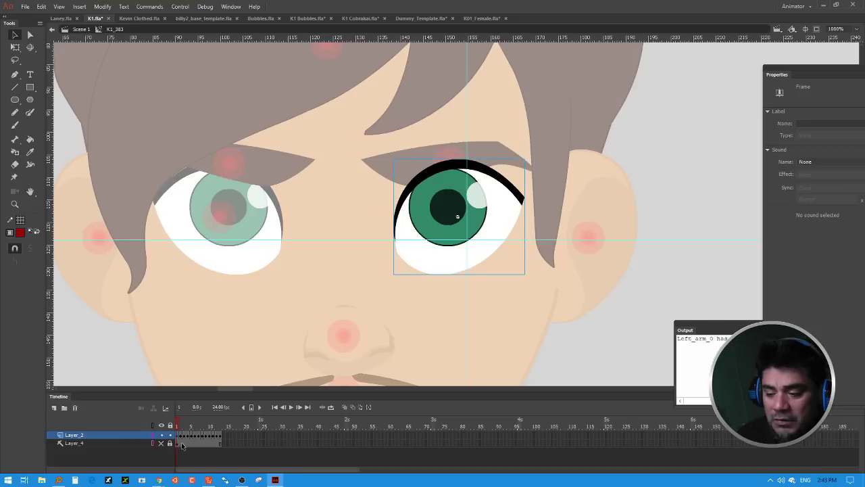
# Step: Select the eye in frame 1, move the Properties panel beside the face, and highlight the eye's instance name
pyautogui.click(462, 214)
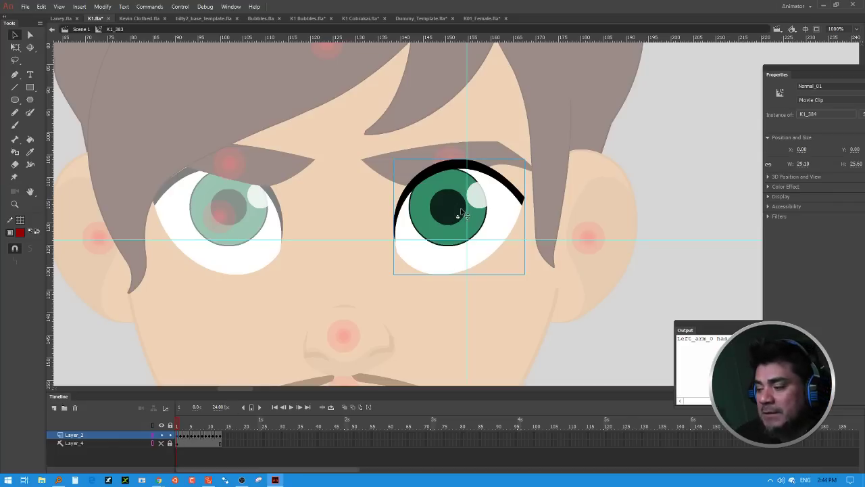
pyautogui.moveTo(784, 80); pyautogui.dragTo(636, 70)
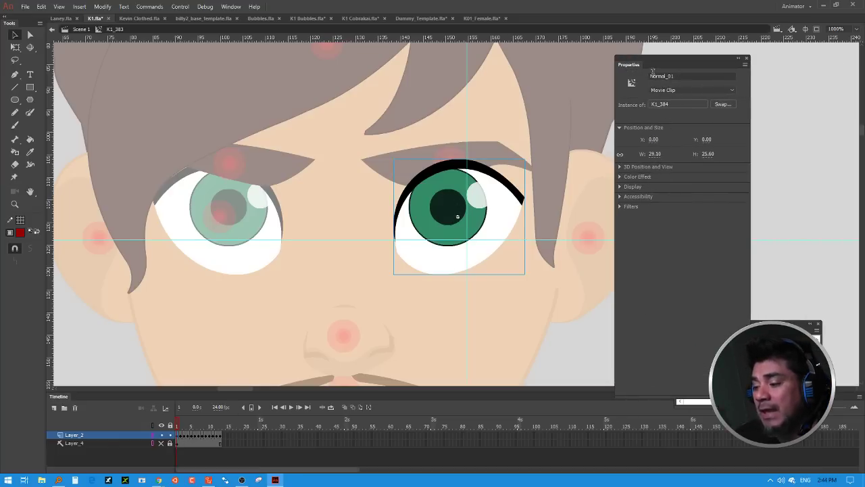
pyautogui.click(653, 76)
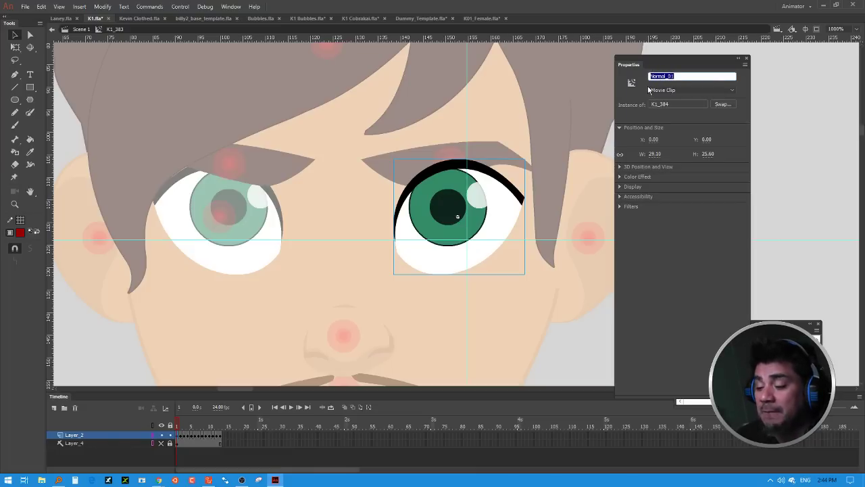
# Step: Enter the eye frame symbol K1_384 and hide Layer_3 and Layer_2 to isolate the white eye base with its lash
pyautogui.click(491, 222)
pyautogui.doubleClick(492, 221)
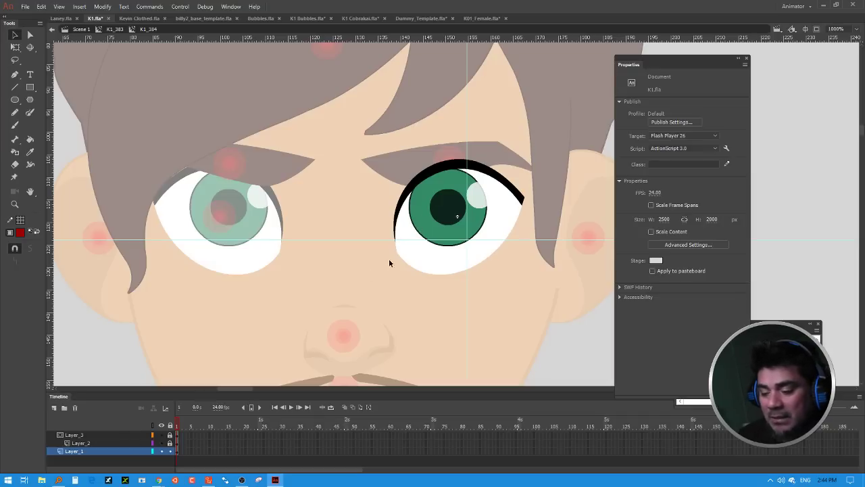
pyautogui.click(177, 451)
pyautogui.moveTo(162, 442); pyautogui.dragTo(163, 434)
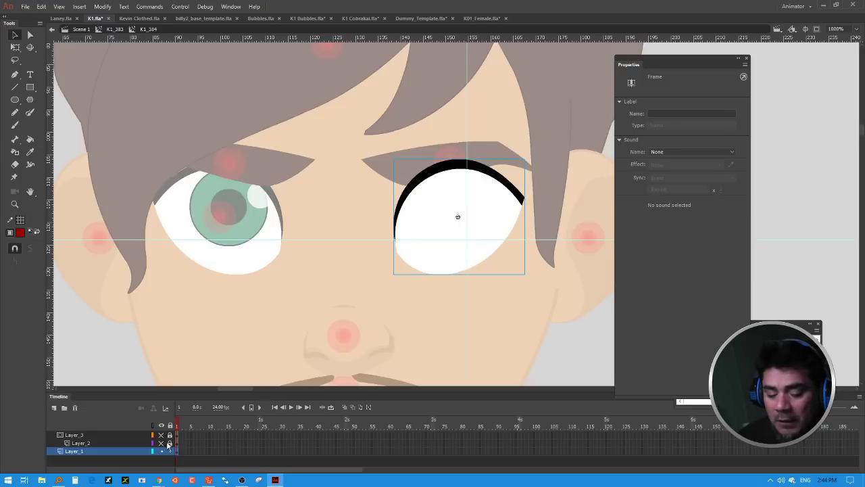
# Step: Unlock mask Layer_3 and masked Layer_2, and hide all three layers of the eye symbol
pyautogui.click(161, 443)
pyautogui.click(161, 435)
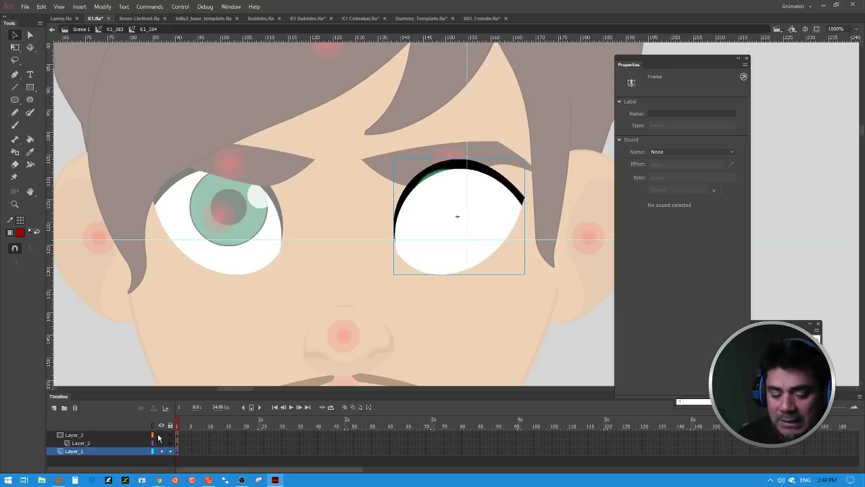
pyautogui.moveTo(159, 436); pyautogui.dragTo(161, 450)
pyautogui.click(505, 286)
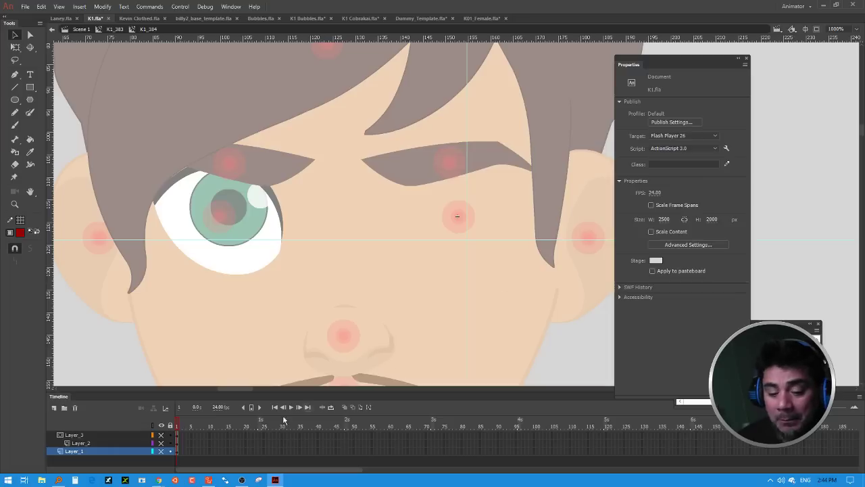
# Step: Examine the mask shape, pupil and eye base one at a time by toggling layer visibility, leaving only the pupil layer shown
pyautogui.click(122, 435)
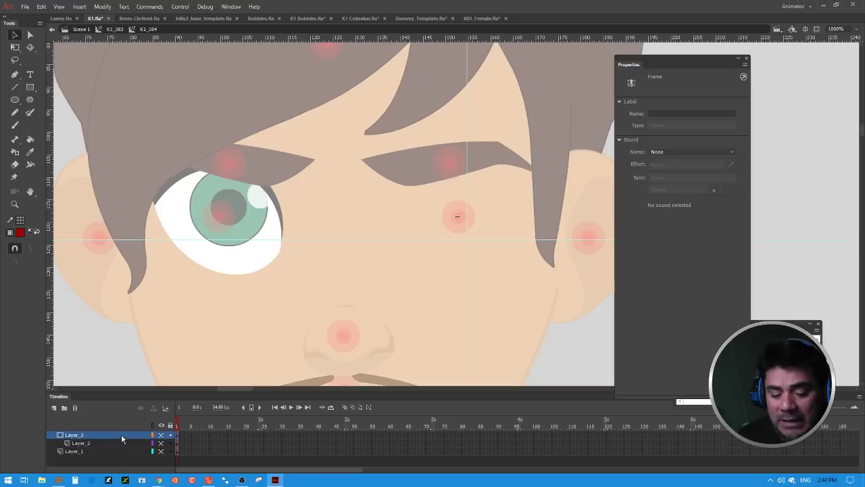
pyautogui.click(161, 436)
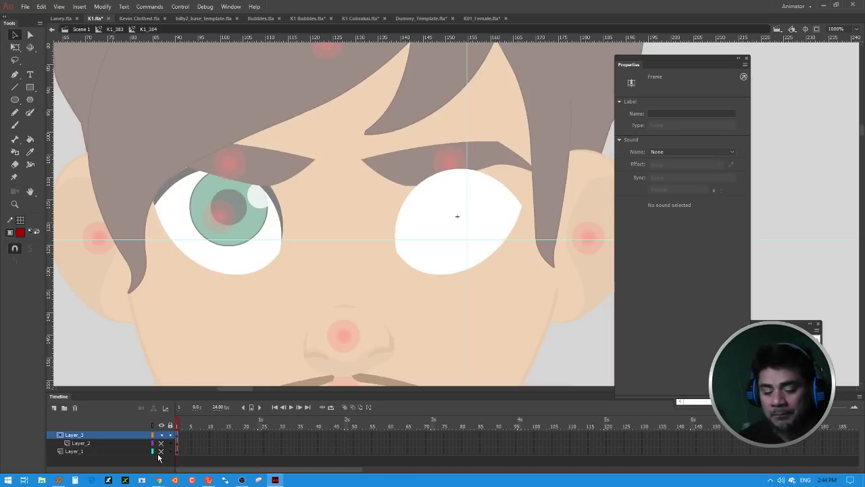
pyautogui.click(161, 443)
pyautogui.click(161, 434)
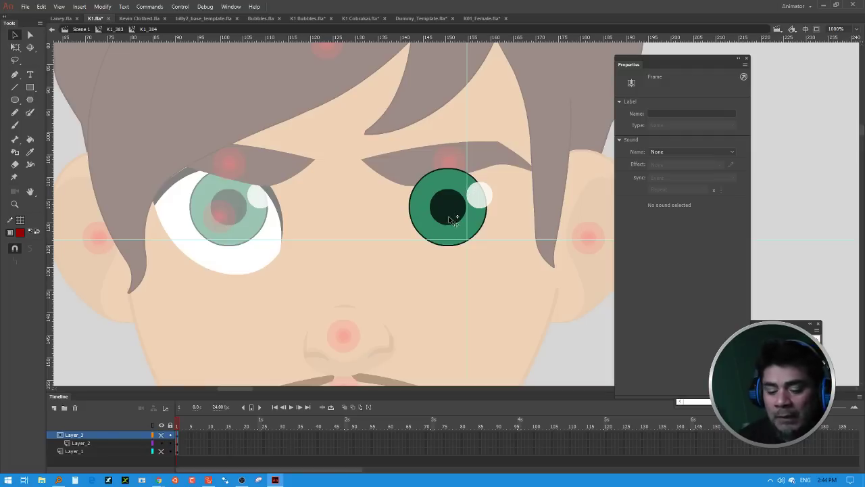
pyautogui.click(161, 443)
pyautogui.click(161, 450)
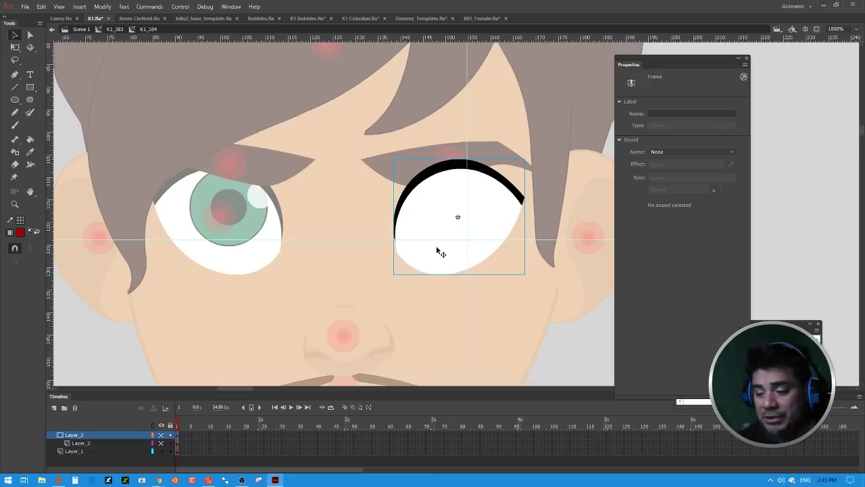
pyautogui.click(161, 451)
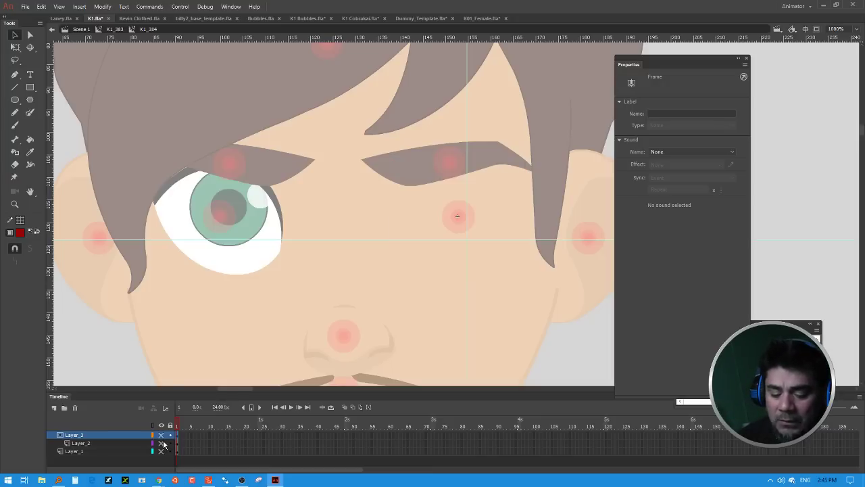
pyautogui.click(162, 443)
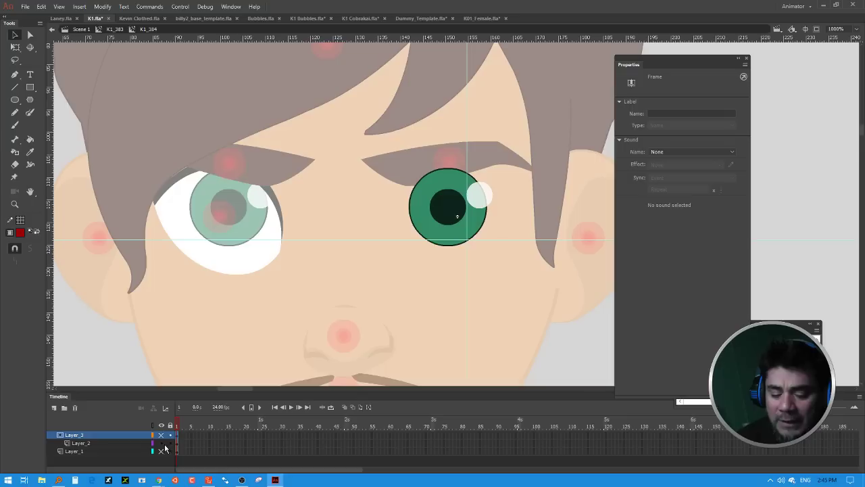
# Step: Check the pupil's instance name, enter its symbol K1_386, and inspect the shapes inside it
pyautogui.click(460, 218)
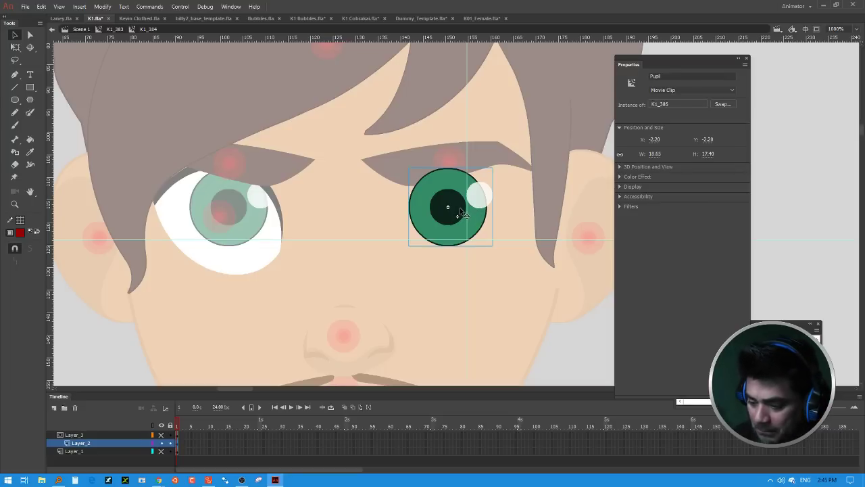
pyautogui.doubleClick(461, 213)
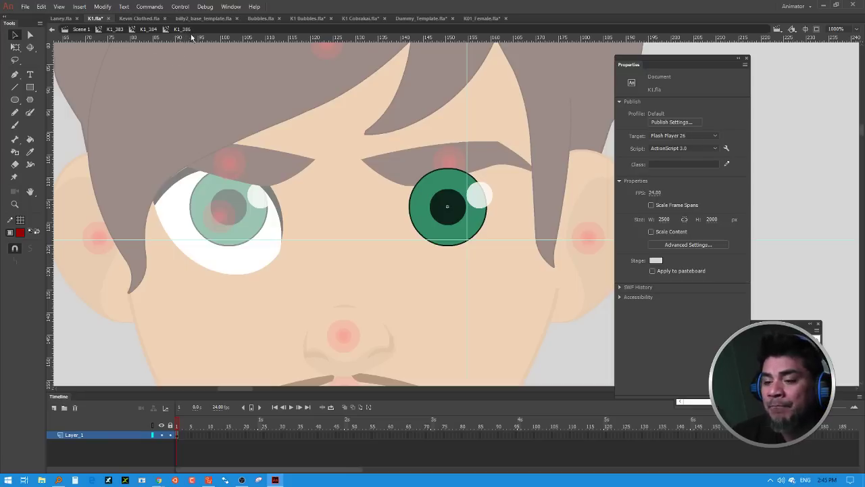
pyautogui.click(425, 203)
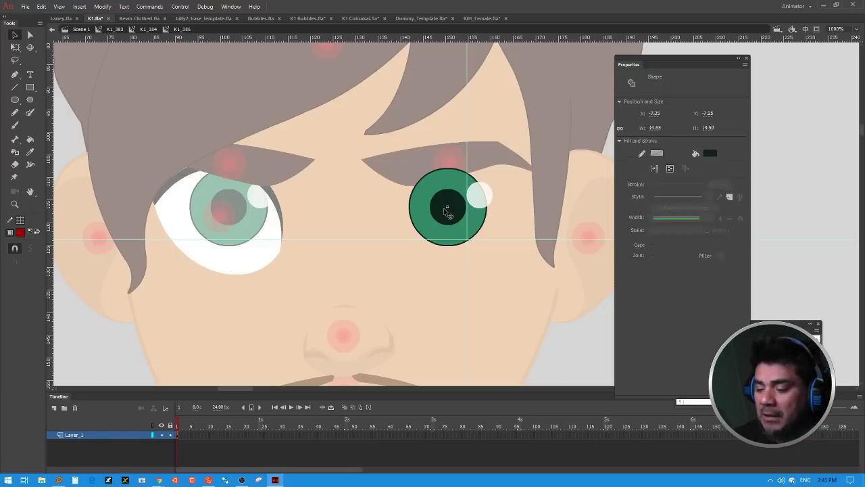
pyautogui.click(464, 163)
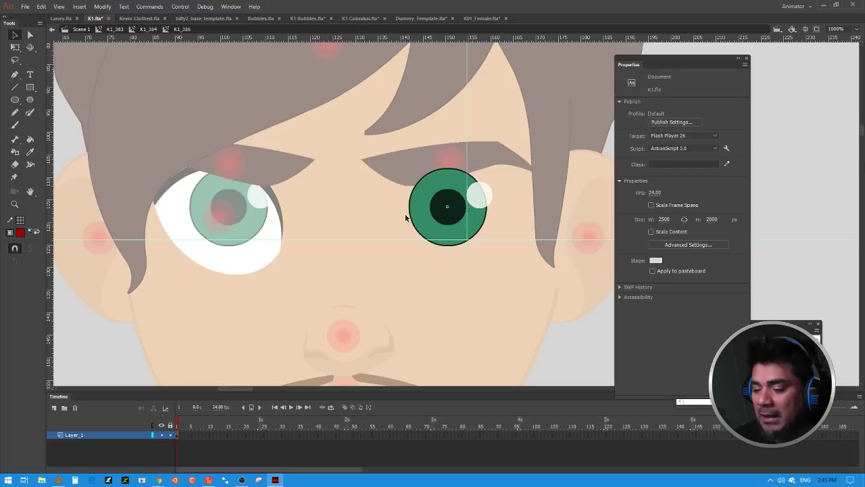
# Step: Try pulling the dark outline and green fill of the iris outward on one side, and undo the reshaping
pyautogui.moveTo(411, 213); pyautogui.dragTo(403, 206)
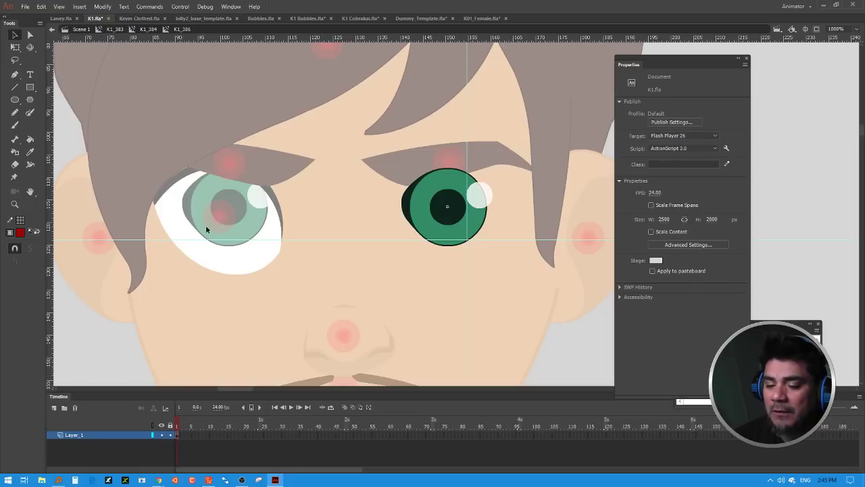
pyautogui.moveTo(411, 203); pyautogui.dragTo(414, 221)
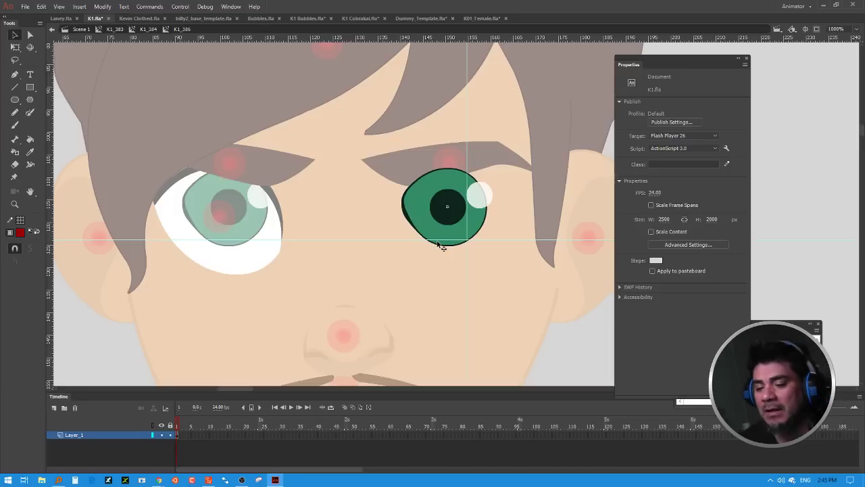
pyautogui.hotkey('ctrl', 'z')
pyautogui.hotkey('ctrl', 'z')
pyautogui.hotkey('ctrl', 'z')
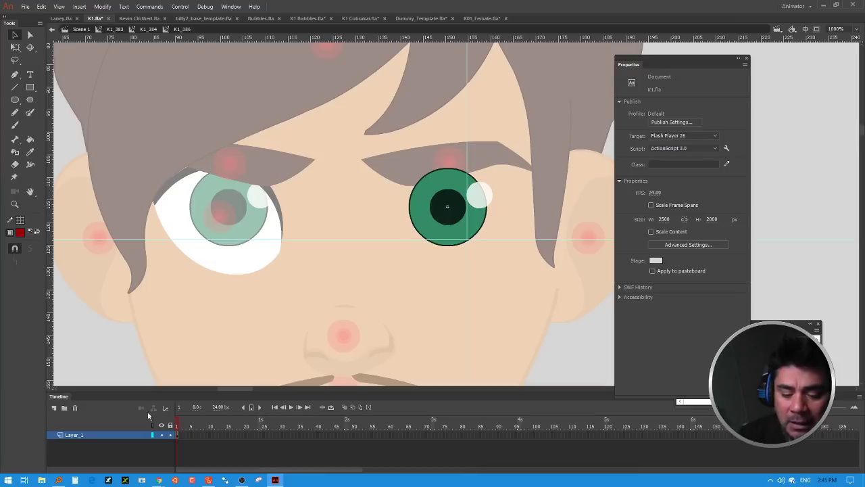
# Step: Paint a dark red vertical slit about 29 px tall over the pupil on a new layer above the locked Layer_1, and fill its interior
pyautogui.click(54, 409)
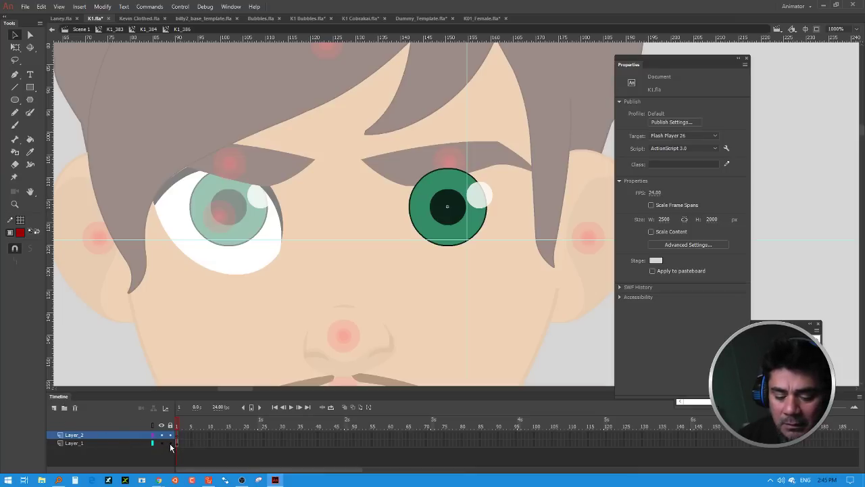
pyautogui.click(15, 126)
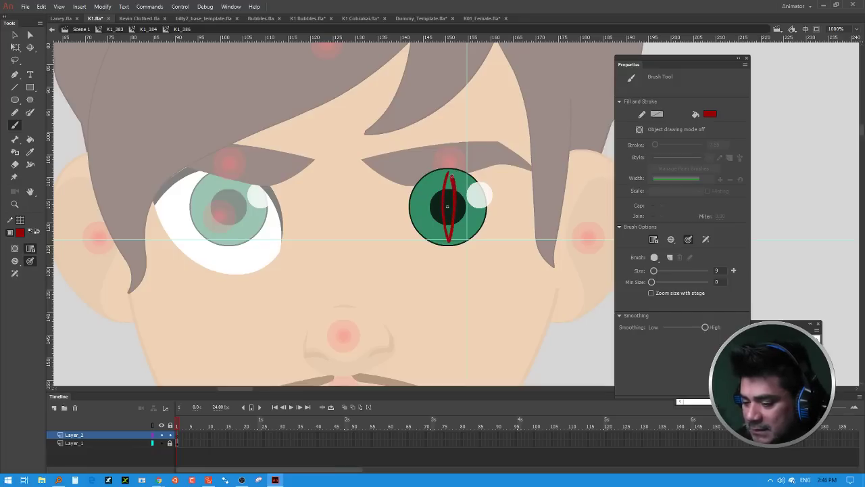
pyautogui.click(29, 139)
pyautogui.click(451, 195)
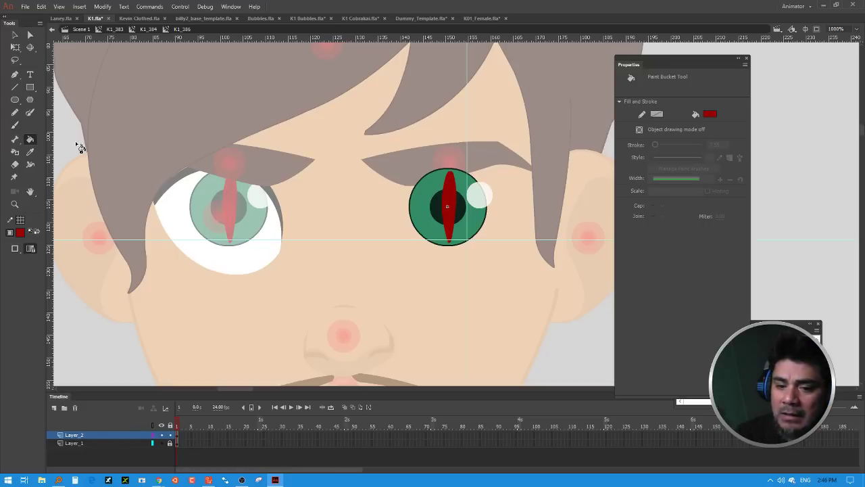
# Step: Brush short dark red tapered marks in a ring around the slit, radiating across the green iris
pyautogui.click(16, 126)
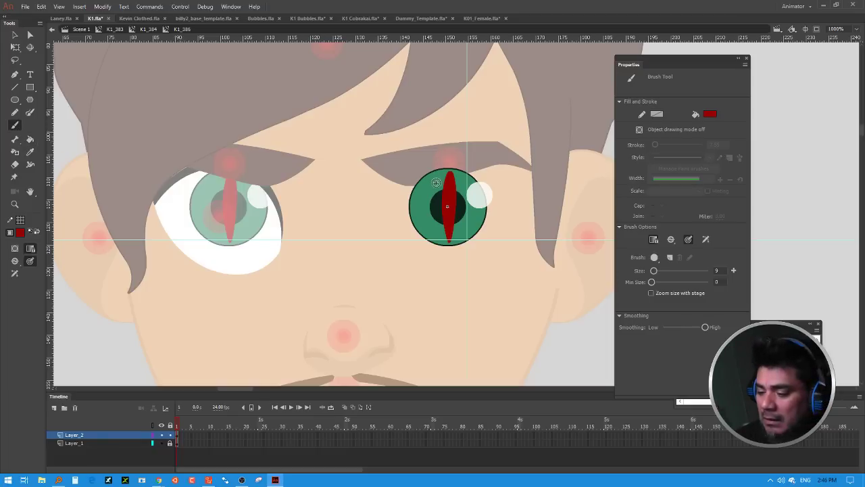
pyautogui.moveTo(427, 179); pyautogui.dragTo(434, 187)
pyautogui.moveTo(422, 189); pyautogui.dragTo(428, 201)
pyautogui.moveTo(419, 208); pyautogui.dragTo(439, 224)
pyautogui.moveTo(446, 234); pyautogui.dragTo(451, 226)
pyautogui.moveTo(465, 227); pyautogui.dragTo(468, 214)
pyautogui.moveTo(477, 207); pyautogui.dragTo(460, 178)
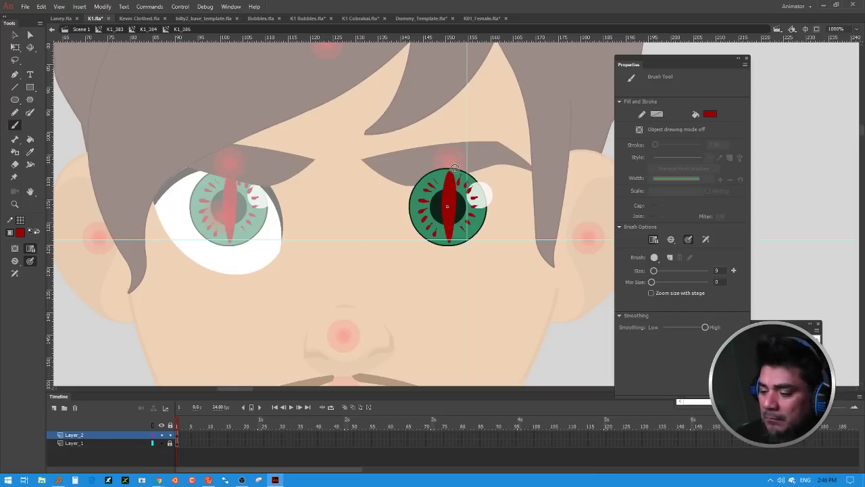
# Step: Recolor the slit and the surrounding iris marks black (#000000) with the Paint Bucket, and deselect them
pyautogui.click(21, 234)
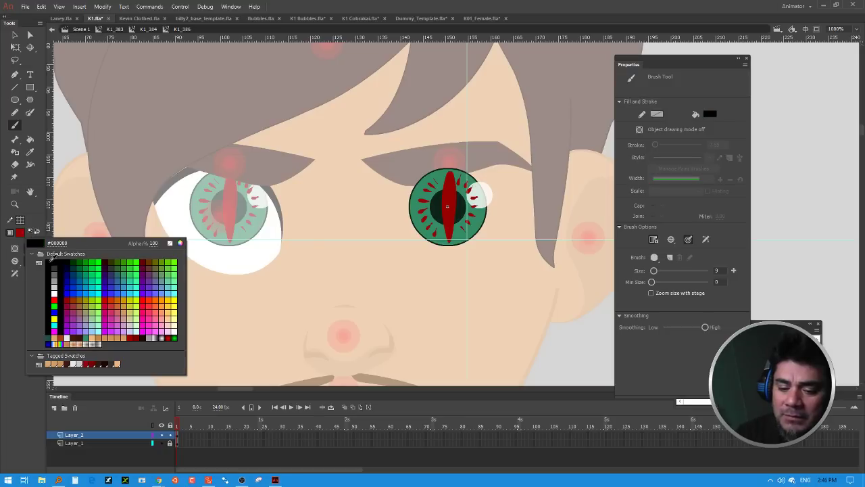
pyautogui.click(54, 260)
pyautogui.click(29, 139)
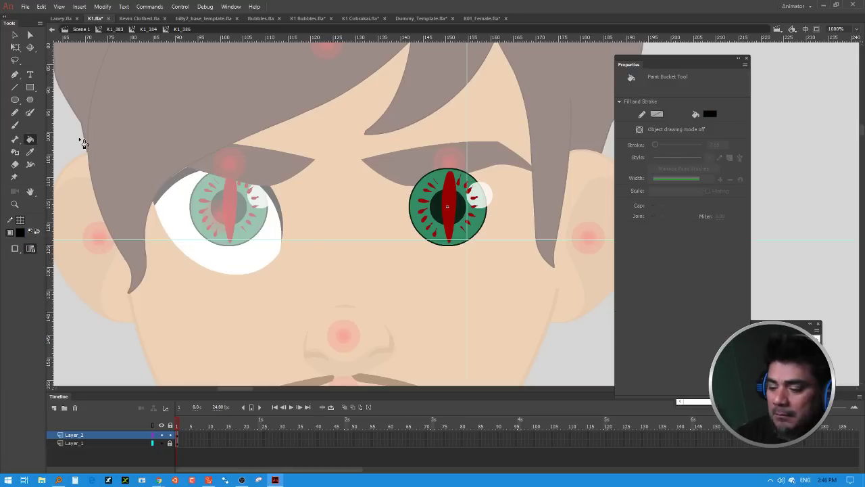
pyautogui.click(453, 202)
pyautogui.click(454, 205)
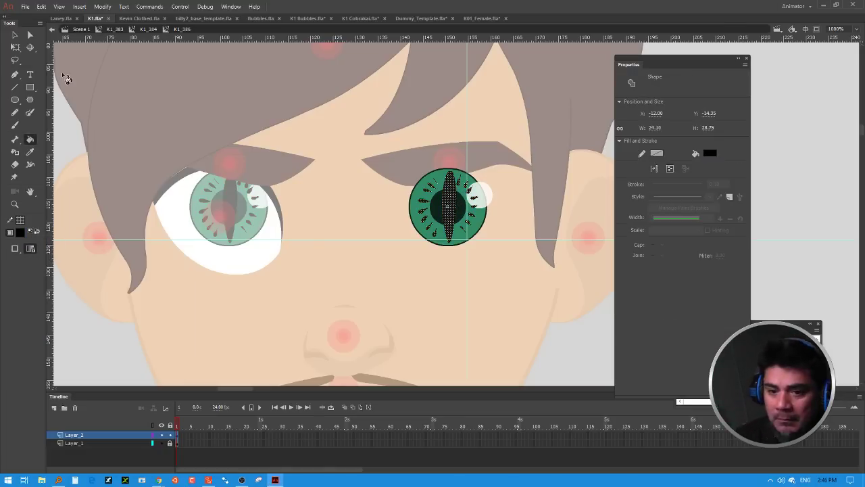
pyautogui.click(15, 35)
pyautogui.click(501, 266)
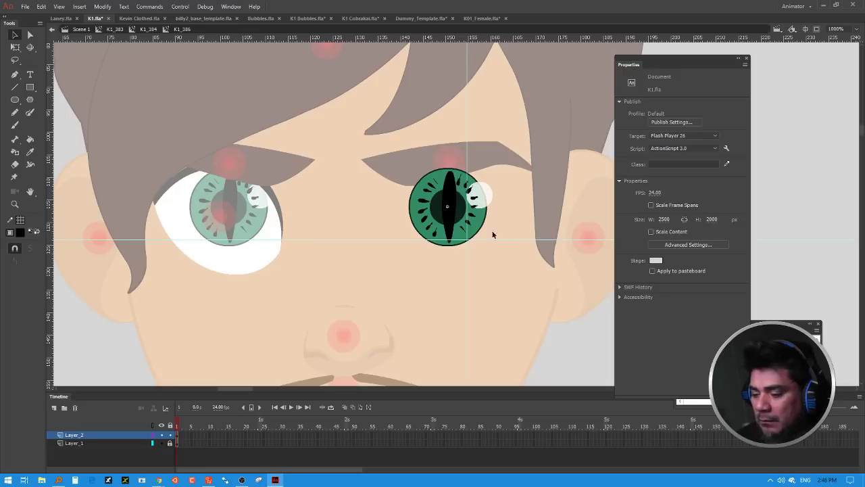
# Step: Draw an orange (#FF9900) circle about 38 px wide behind the slit artwork, on a new layer directly above Layer_1
pyautogui.click(21, 234)
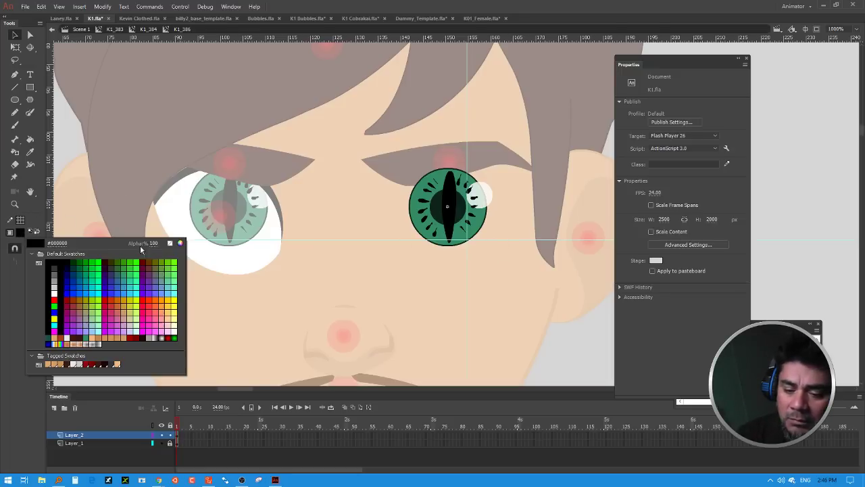
pyautogui.click(167, 299)
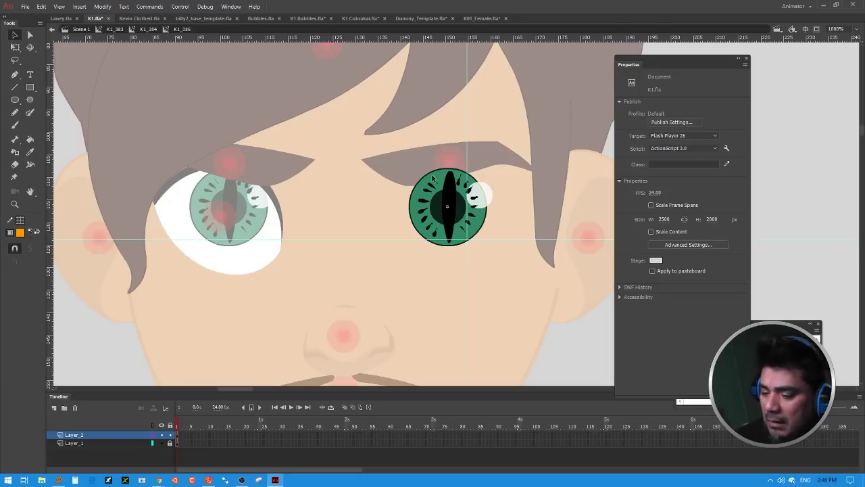
pyautogui.click(146, 446)
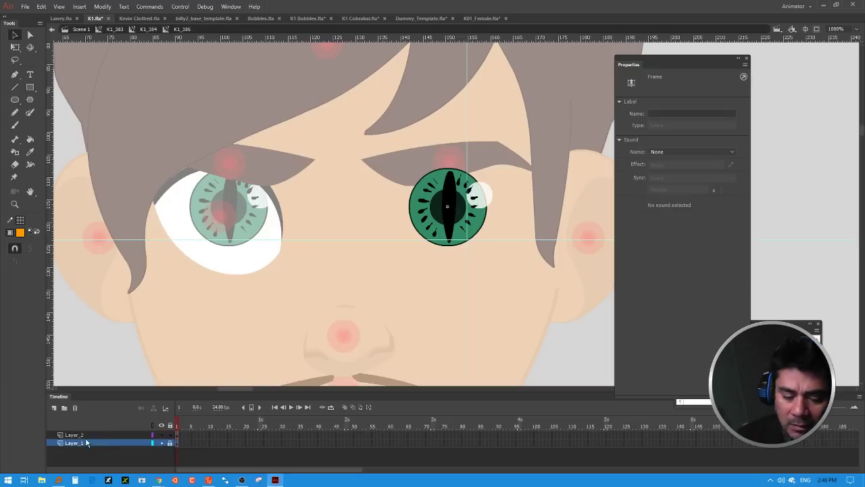
pyautogui.click(54, 408)
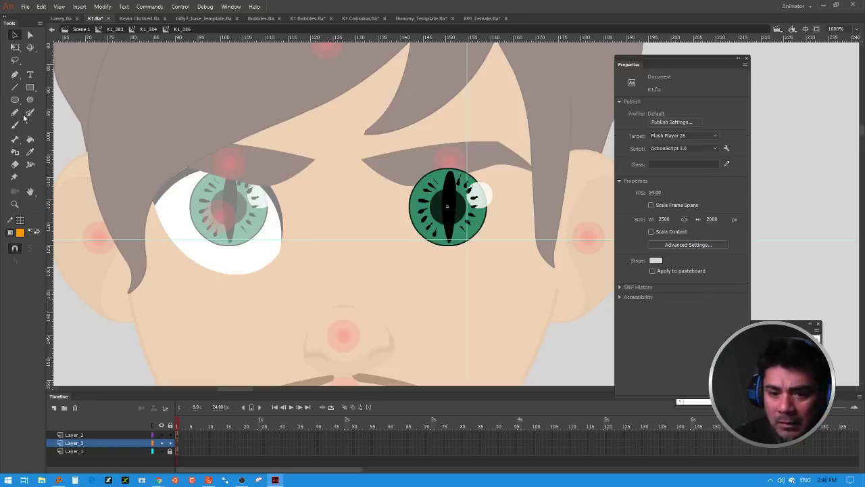
pyautogui.press('o')
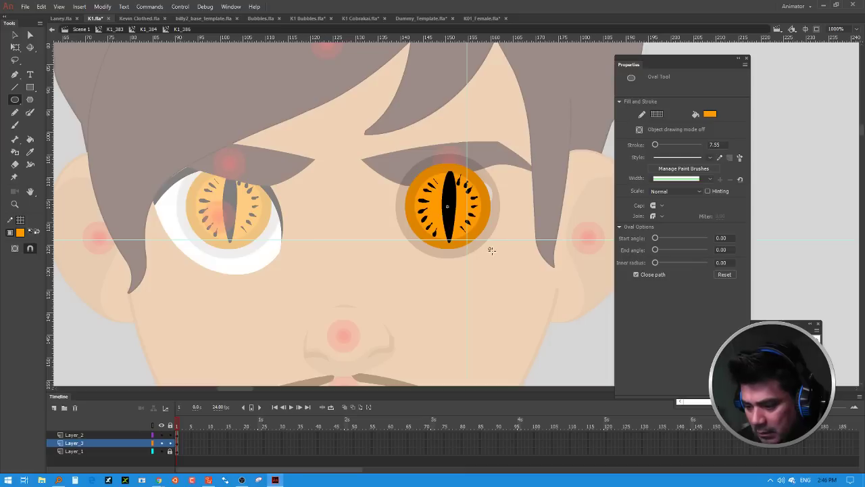
pyautogui.moveTo(491, 250); pyautogui.dragTo(493, 254)
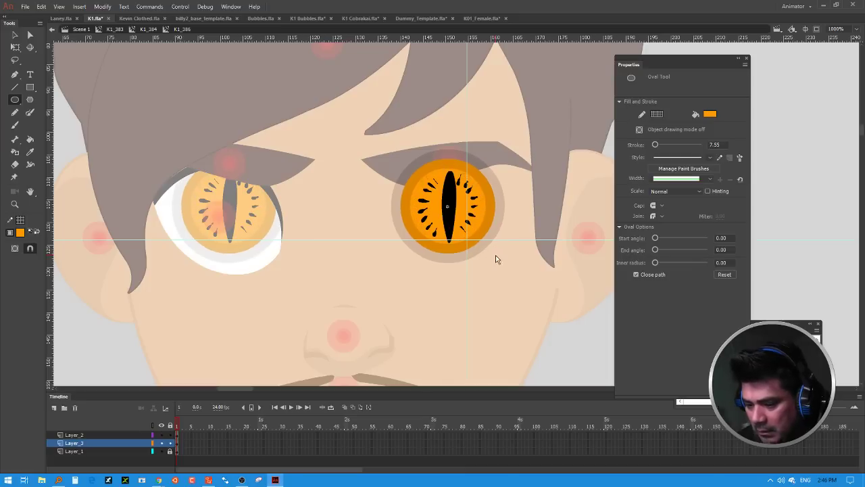
# Step: Delete the thick translucent outline around the orange circle
pyautogui.click(16, 36)
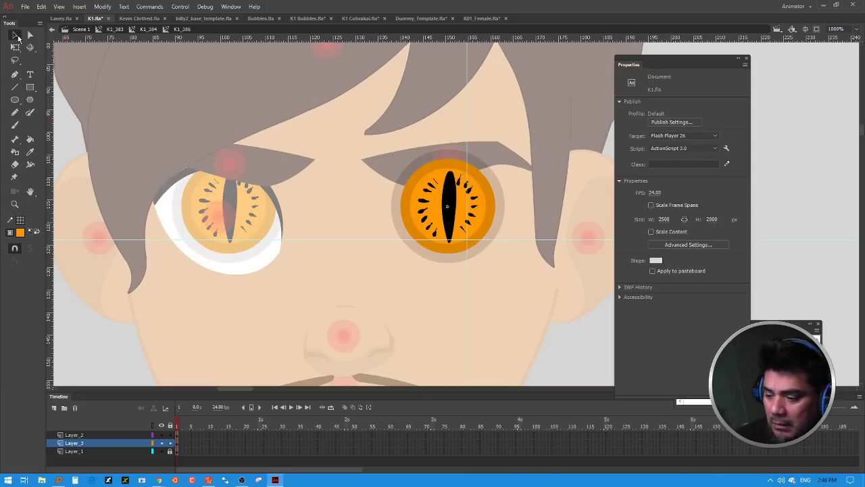
pyautogui.click(501, 200)
pyautogui.press('Delete')
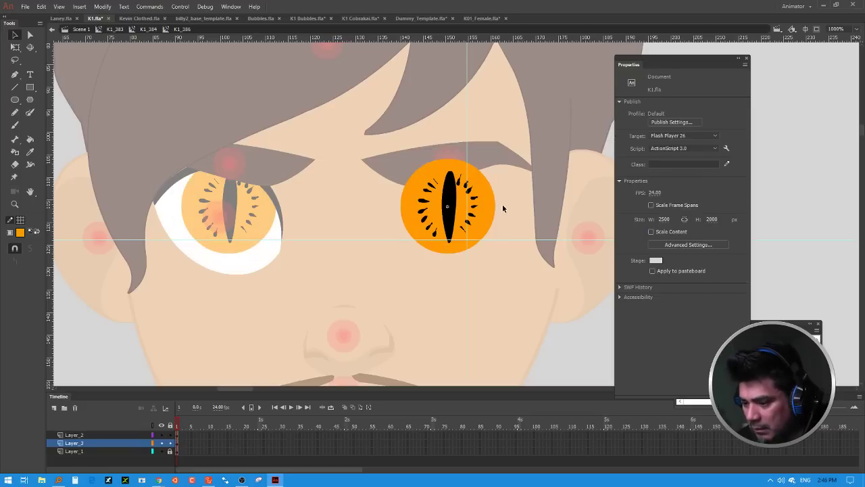
# Step: Set the stroke color to black and outline the orange circle with the Ink Bottle tool
pyautogui.click(497, 214)
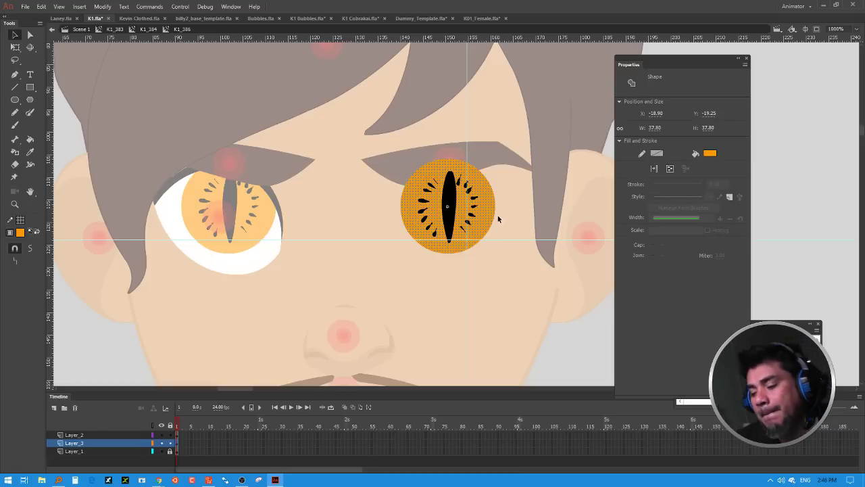
pyautogui.click(19, 223)
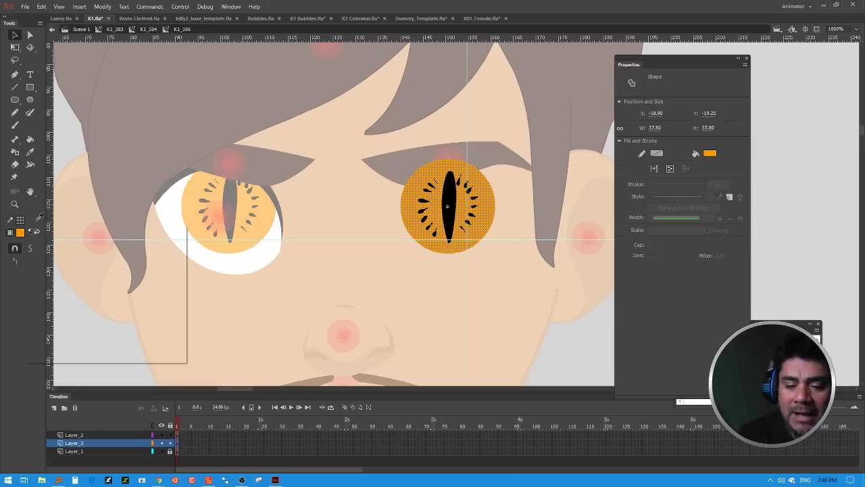
pyautogui.press('Escape')
pyautogui.click(20, 231)
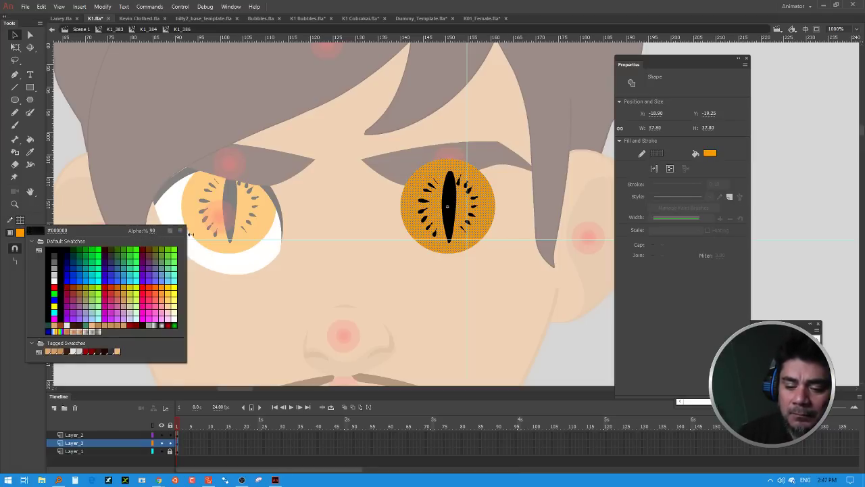
pyautogui.press('Escape')
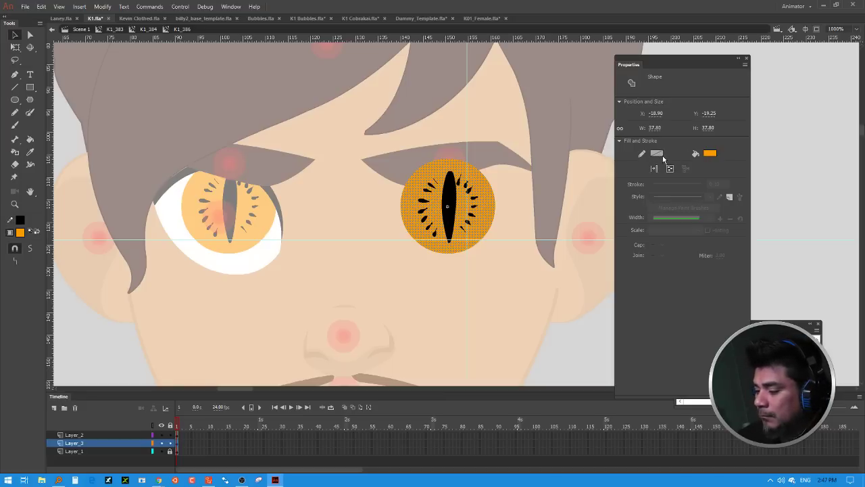
pyautogui.click(20, 220)
pyautogui.click(169, 230)
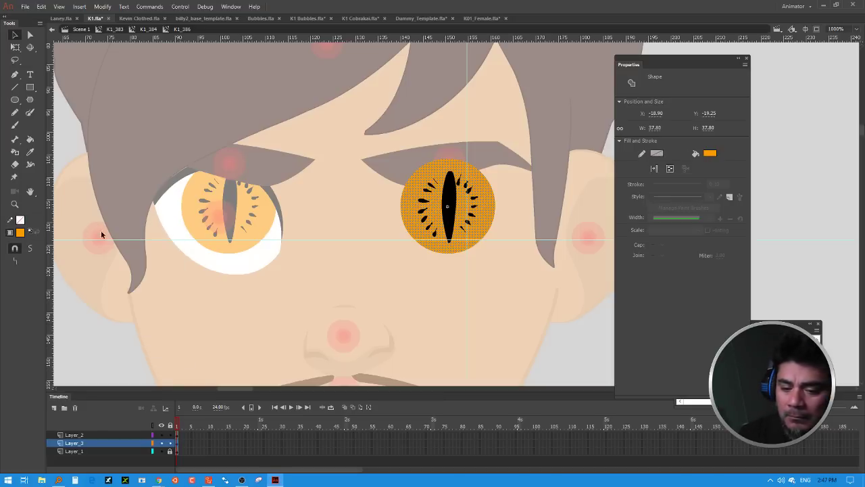
pyautogui.click(20, 221)
pyautogui.click(143, 242)
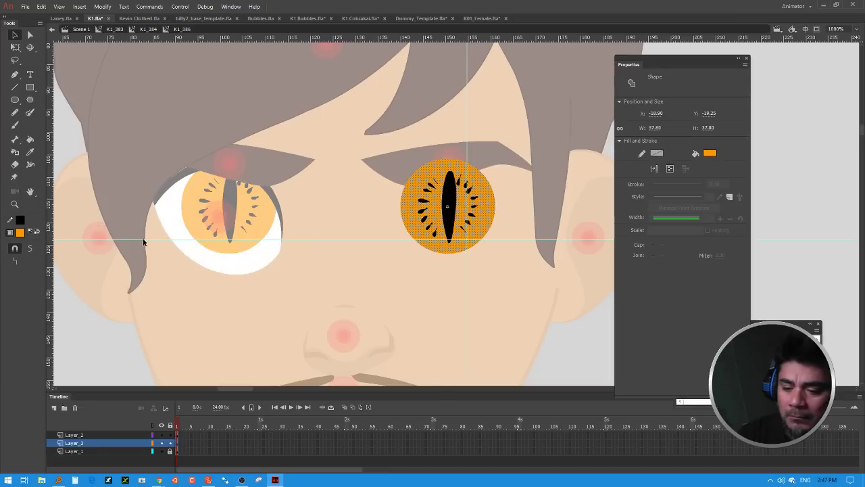
pyautogui.click(15, 151)
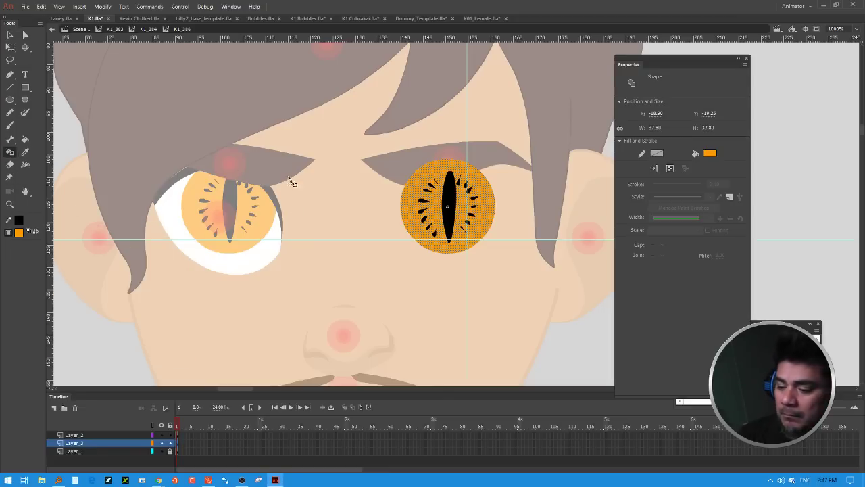
pyautogui.click(464, 168)
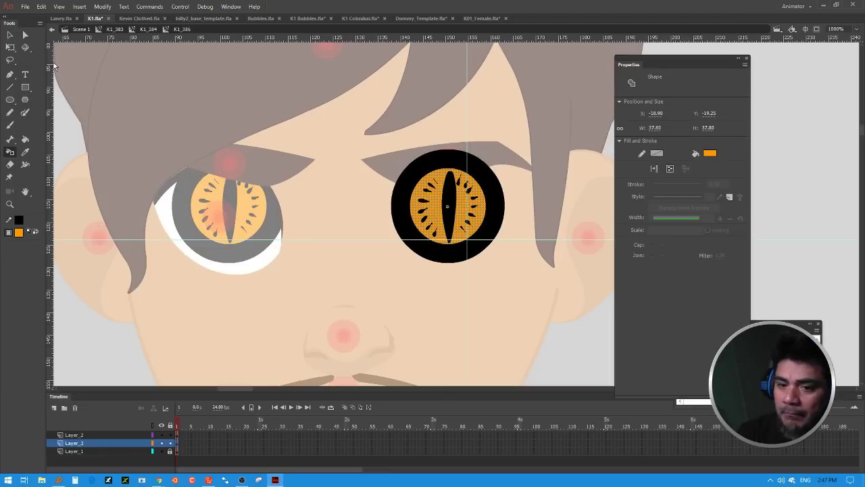
# Step: Thin the orange circle's black outline to a stroke size of 1.95
pyautogui.click(27, 36)
pyautogui.click(498, 189)
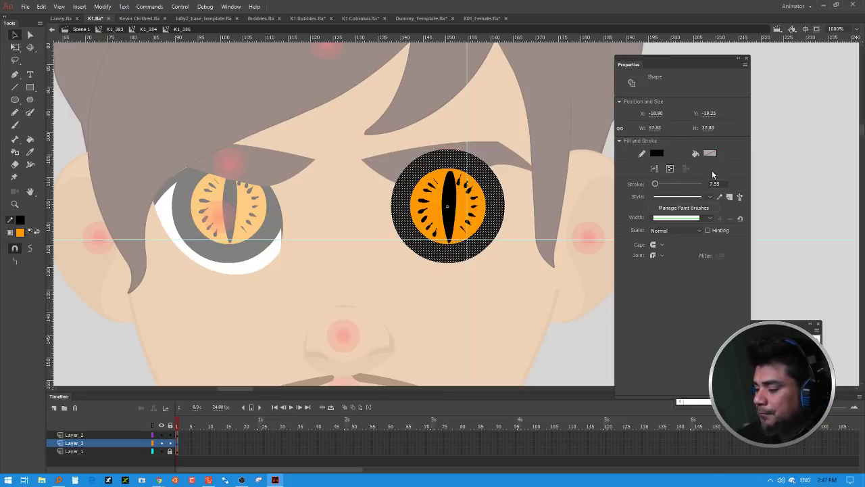
pyautogui.moveTo(655, 186); pyautogui.dragTo(654, 188)
pyautogui.click(499, 205)
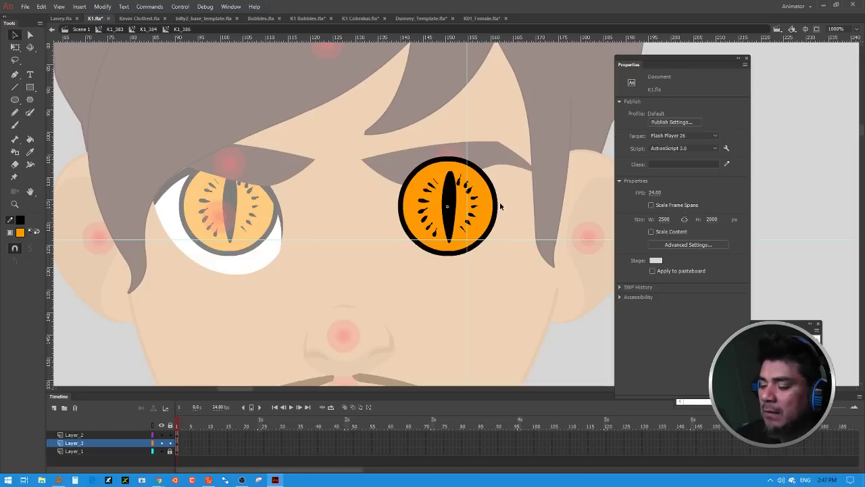
# Step: Convert the orange circle's black outline from a line to a fill, and deselect it
pyautogui.click(500, 208)
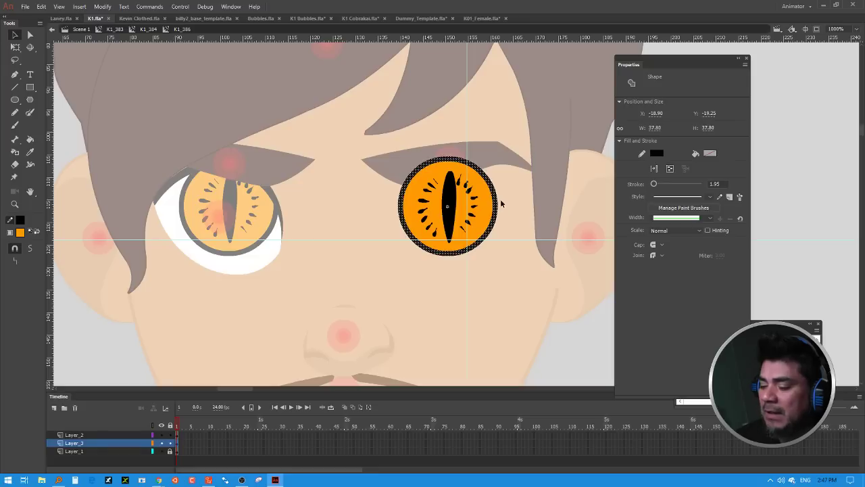
pyautogui.click(103, 7)
pyautogui.moveTo(129, 81)
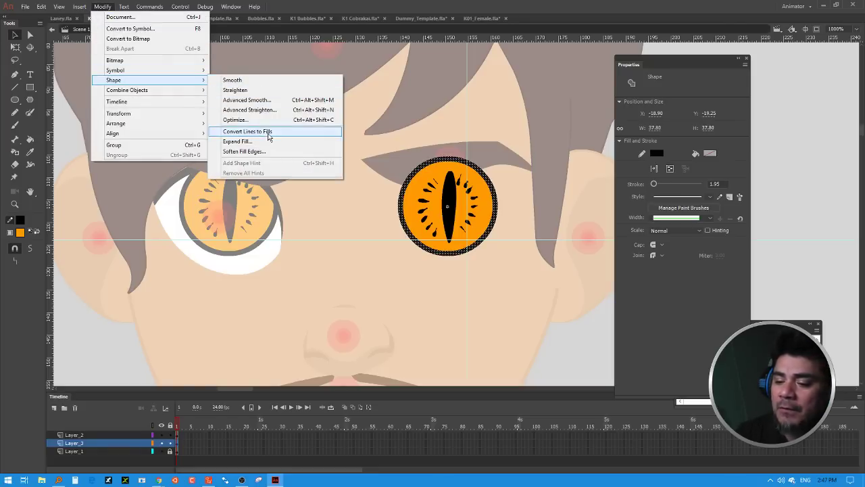
pyautogui.click(268, 143)
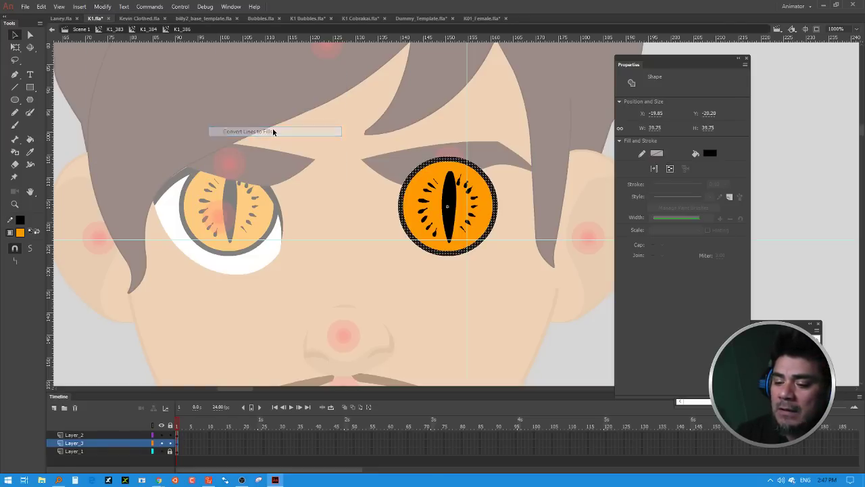
pyautogui.press('Return')
pyautogui.click(529, 196)
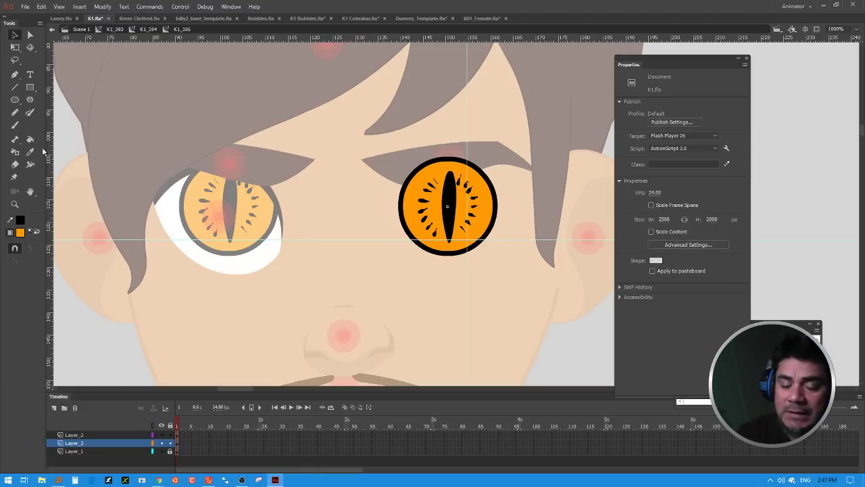
# Step: Draw a slanted black line across the whole iris and bend its middle section downward into a curve
pyautogui.click(15, 87)
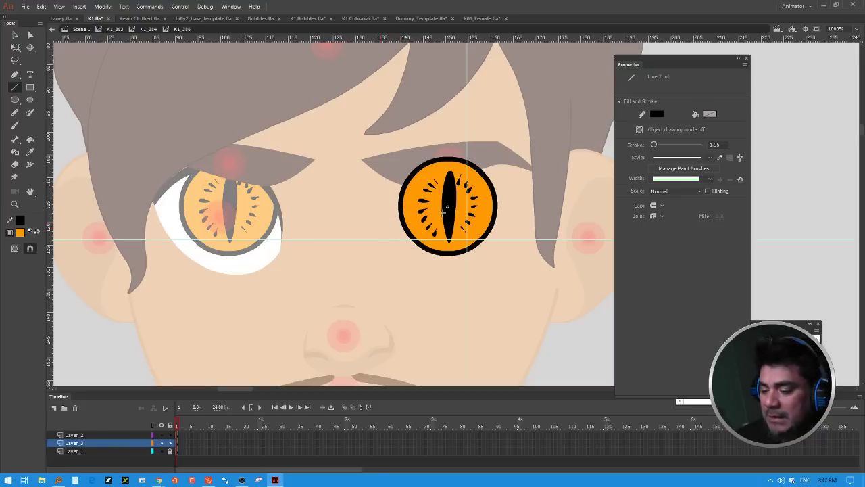
pyautogui.moveTo(378, 226); pyautogui.dragTo(535, 187)
pyautogui.click(14, 34)
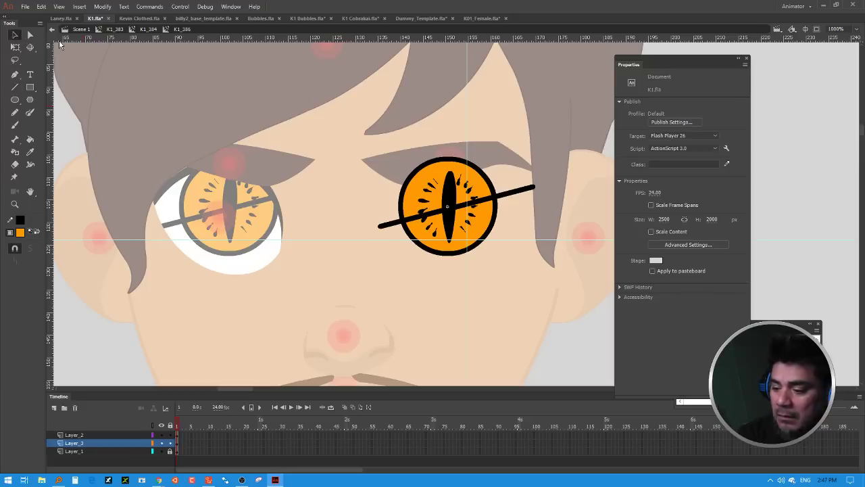
pyautogui.moveTo(461, 205); pyautogui.dragTo(469, 223)
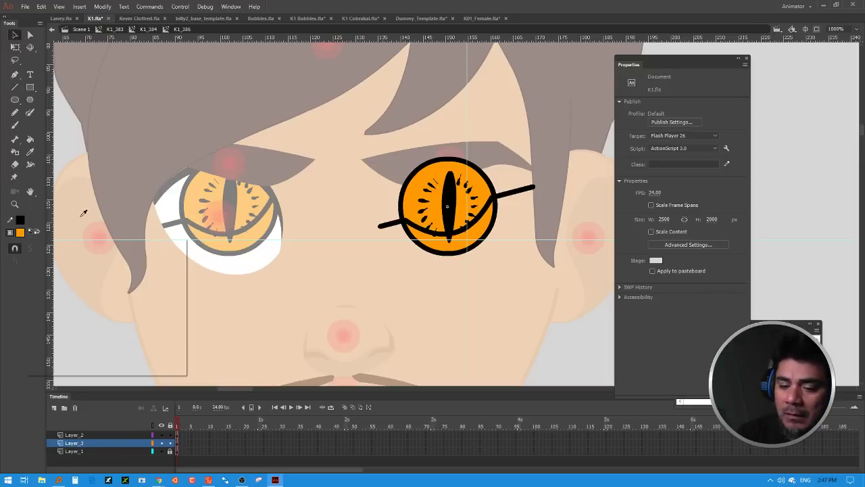
# Step: Open the Toon Titan extension, load the iris orange #FF9900 as its base color, and place the panel beside the eye
pyautogui.click(181, 243)
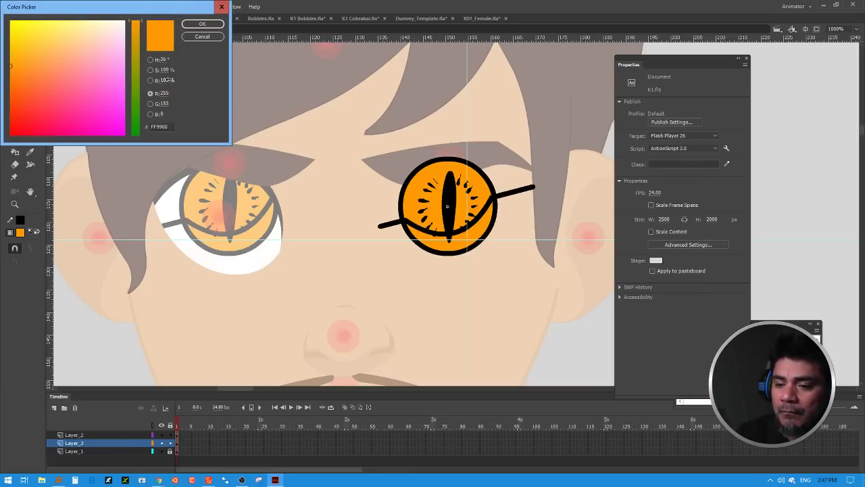
pyautogui.click(221, 6)
pyautogui.click(230, 7)
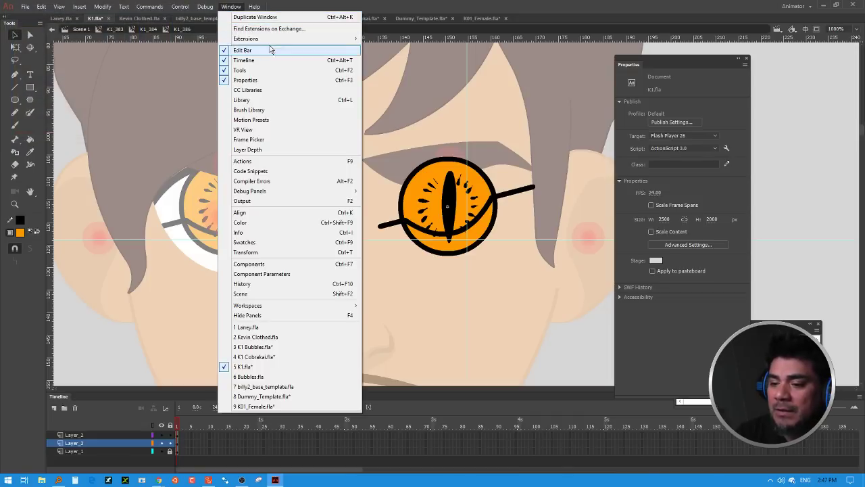
pyautogui.moveTo(304, 39)
pyautogui.click(421, 50)
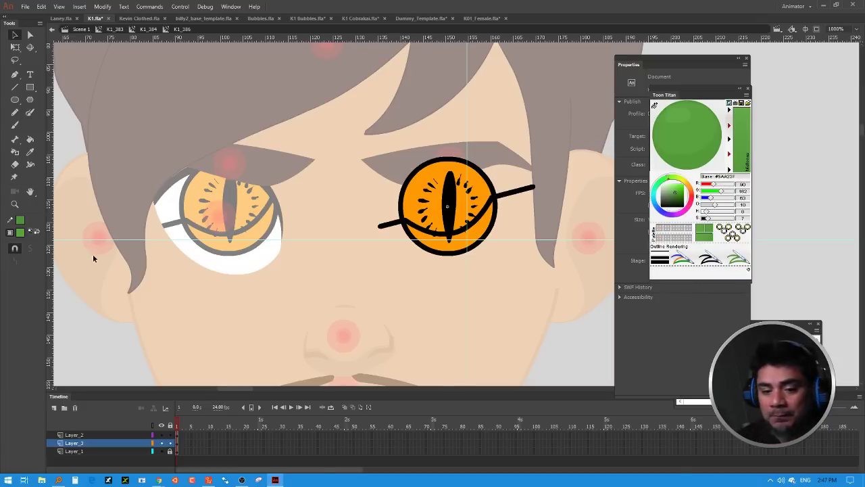
pyautogui.click(21, 234)
pyautogui.click(490, 186)
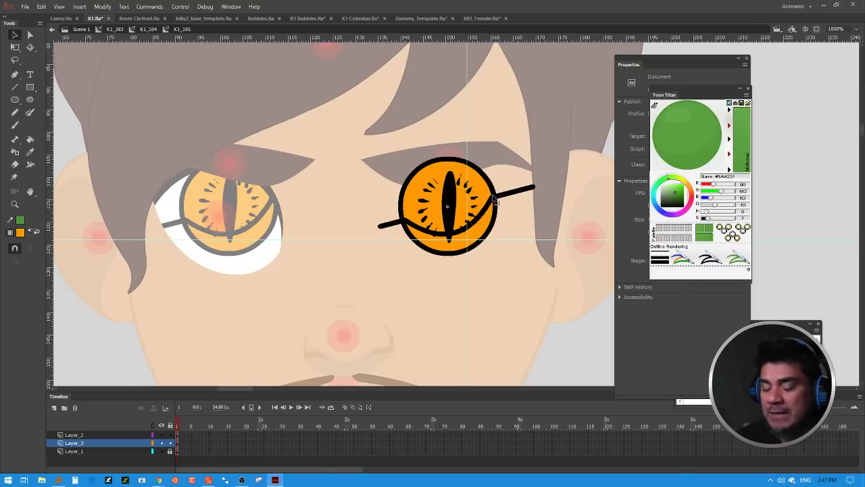
pyautogui.moveTo(673, 95); pyautogui.dragTo(572, 96)
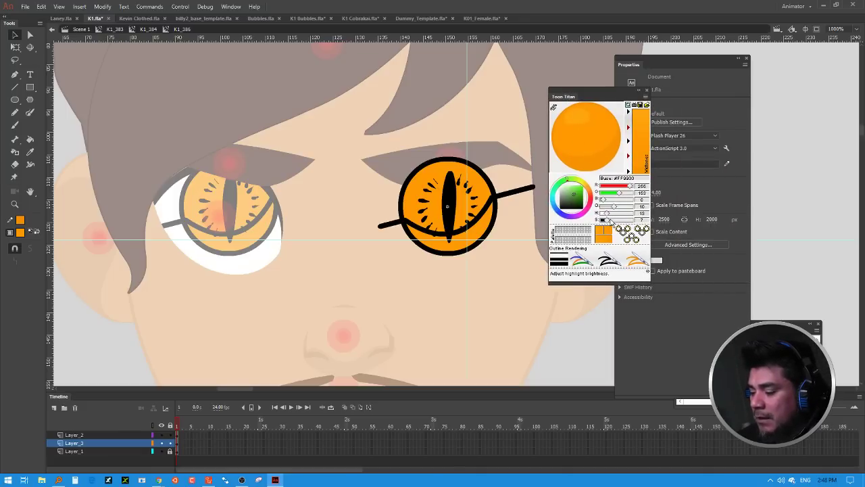
# Step: Set the Toon Titan shadow value to 10 and shade the orange iris with the Paint Bucket and Brush tools
pyautogui.click(609, 220)
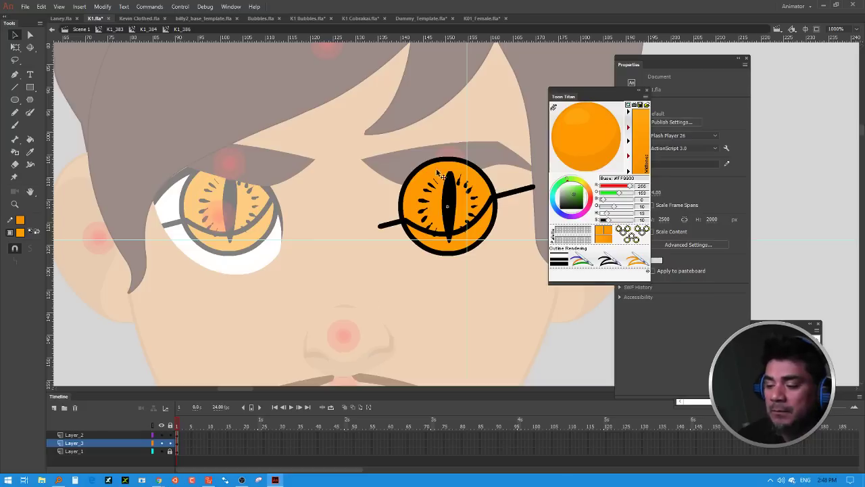
pyautogui.click(30, 140)
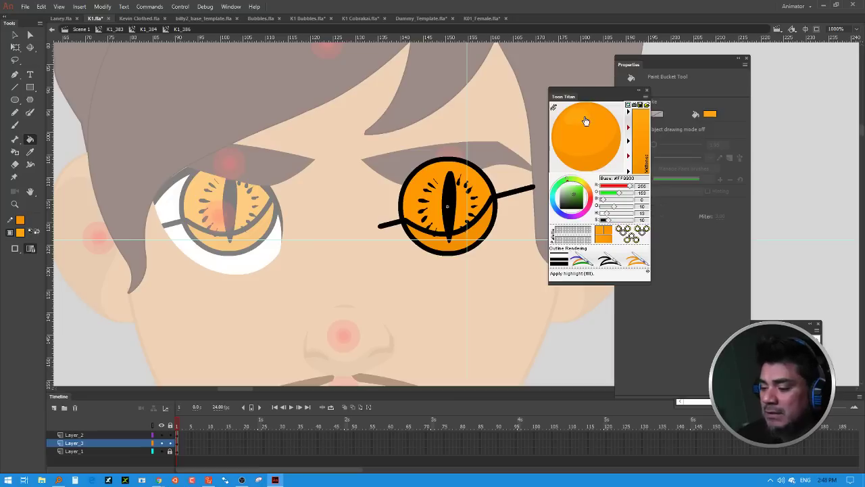
pyautogui.click(15, 126)
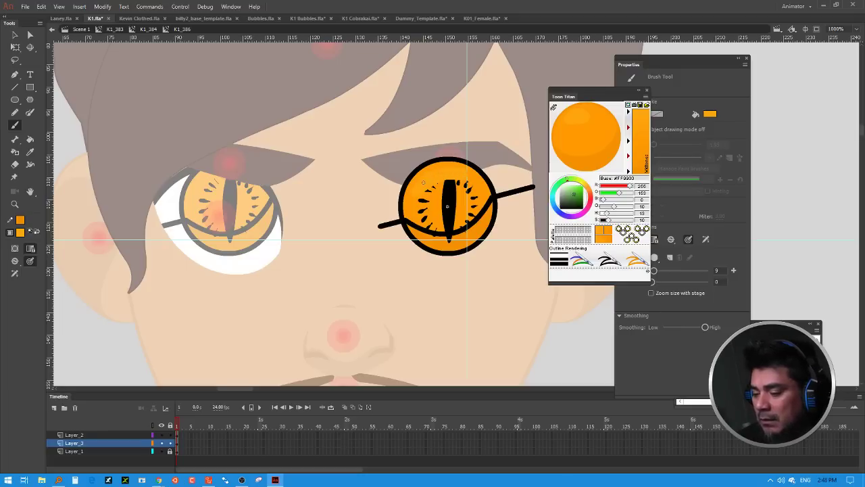
# Step: Delete the curved black guide line crossing the iris and close the Toon Titan panel
pyautogui.press('v')
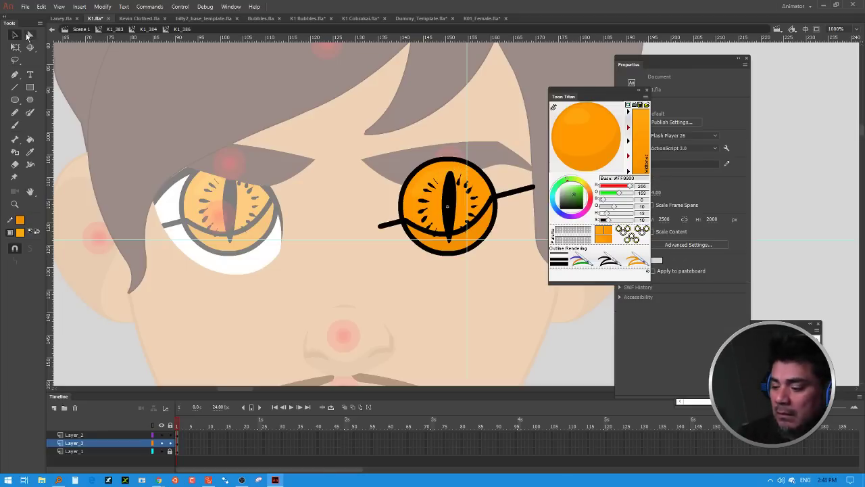
pyautogui.click(517, 194)
pyautogui.press('Delete')
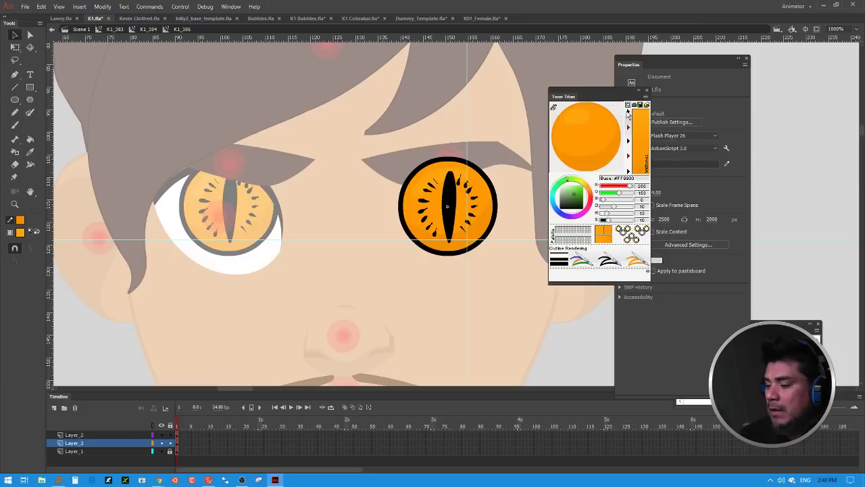
pyautogui.click(647, 90)
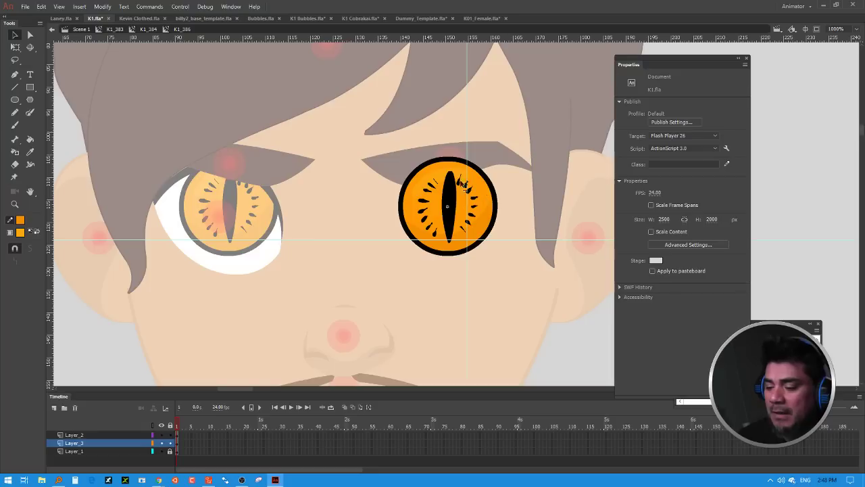
# Step: Set the fill to white and brush two white highlights on the eye, beside the slit pupil, on a new top layer
pyautogui.click(21, 232)
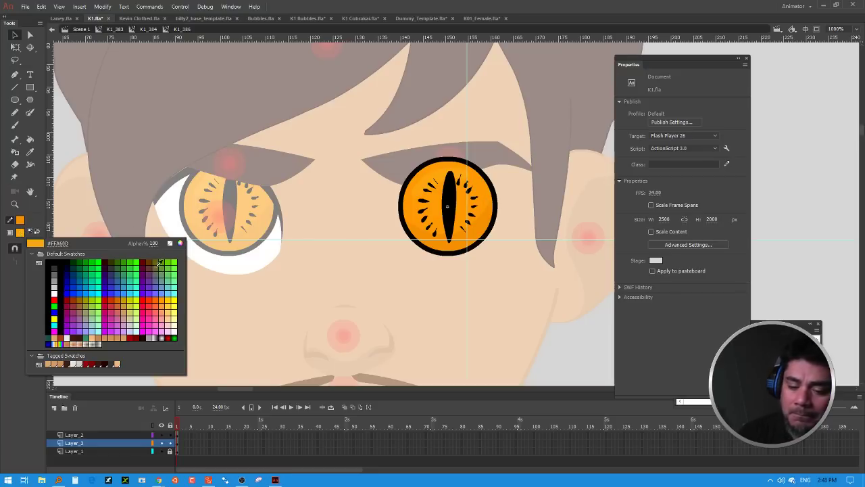
pyautogui.click(55, 292)
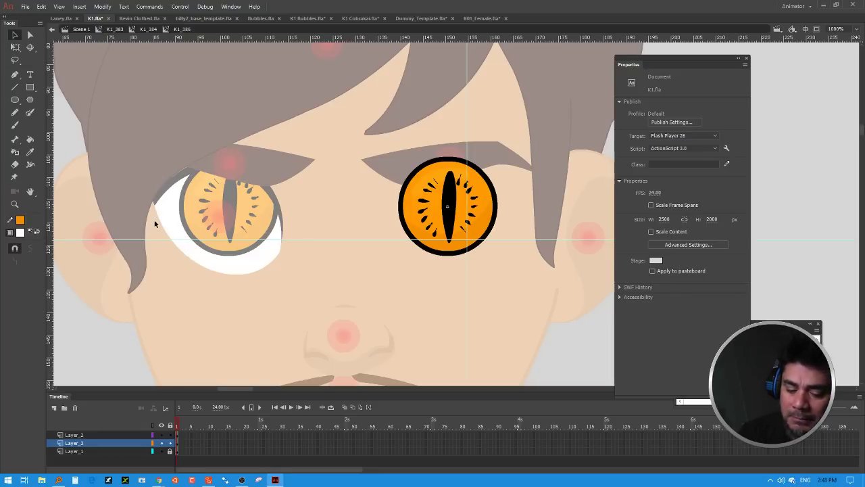
pyautogui.click(54, 407)
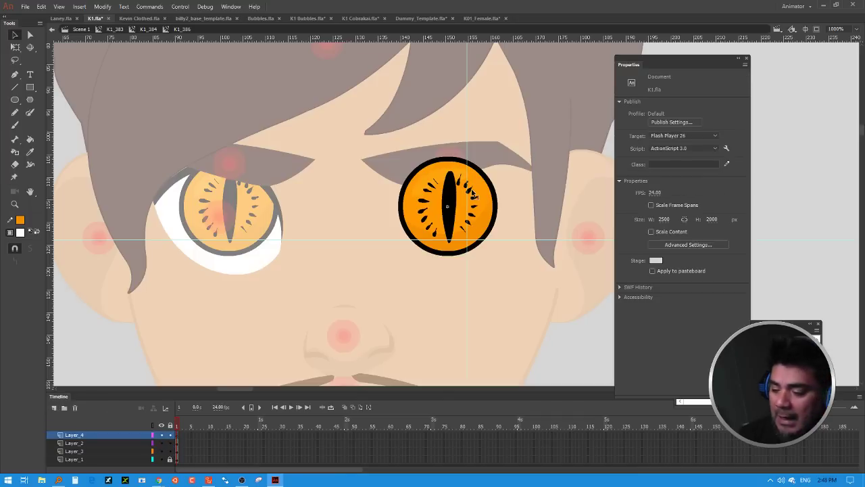
pyautogui.click(14, 125)
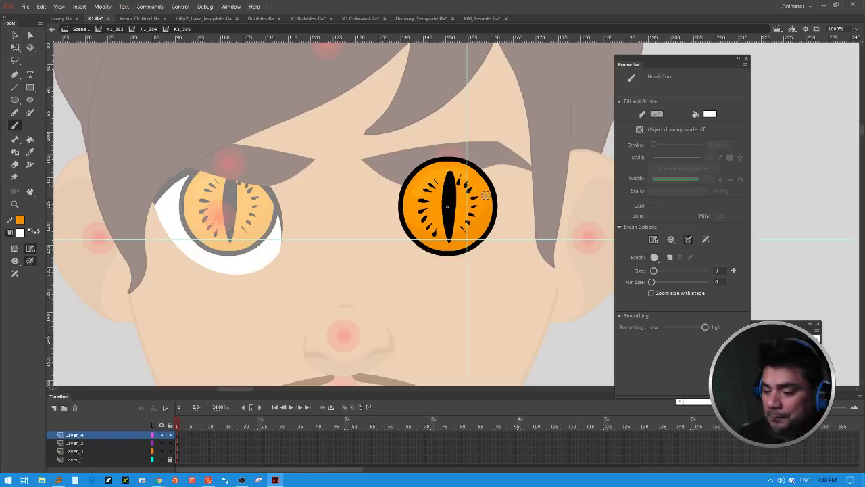
pyautogui.moveTo(471, 189)
pyautogui.mouseDown()
pyautogui.moveTo(439, 210)
pyautogui.moveTo(434, 198)
pyautogui.moveTo(450, 214)
pyautogui.mouseUp()
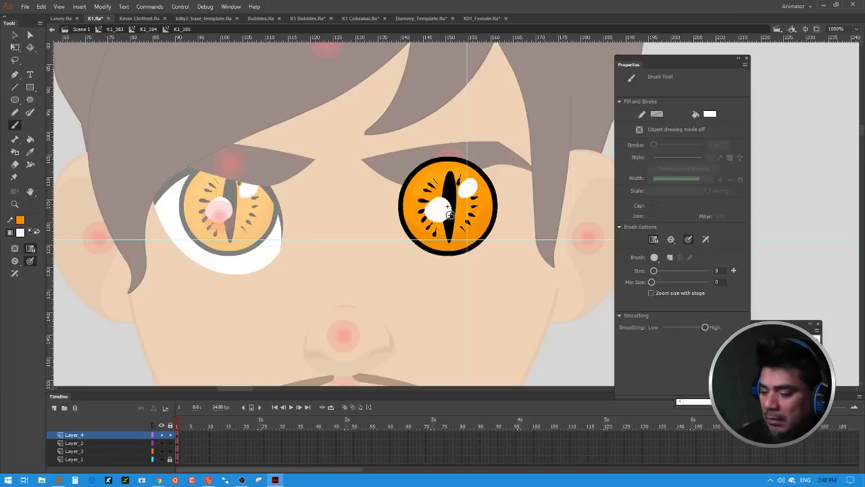
pyautogui.click(19, 35)
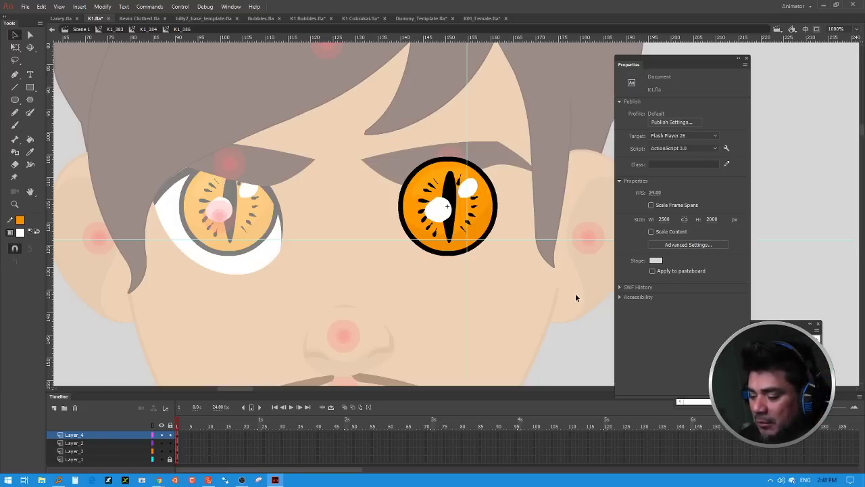
# Step: Exit the eye symbols to Scene 1, show the character views at 125%, and move the Properties panel clear of them
pyautogui.doubleClick(572, 342)
pyautogui.doubleClick(573, 339)
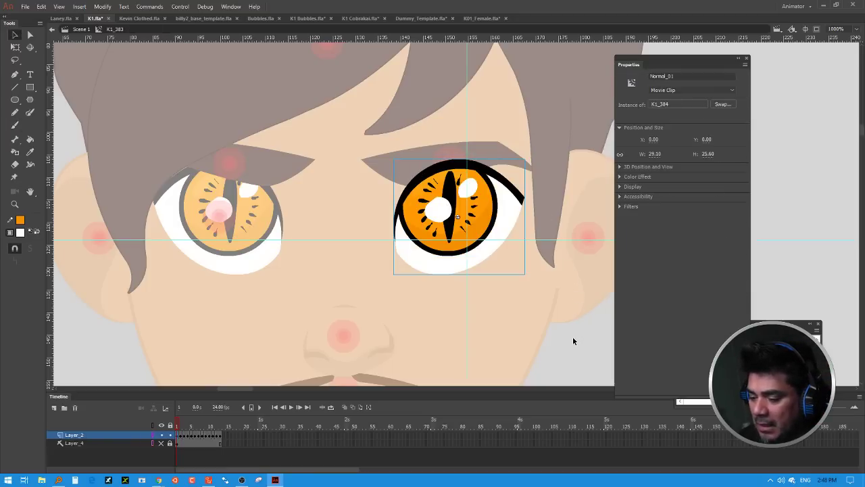
pyautogui.click(574, 340)
pyautogui.doubleClick(573, 340)
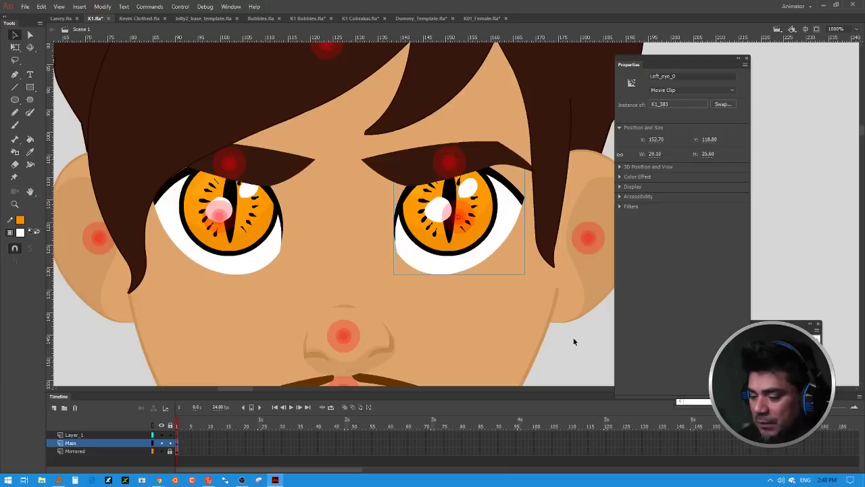
pyautogui.hotkey('ctrl', '-')
pyautogui.hotkey('ctrl', '-')
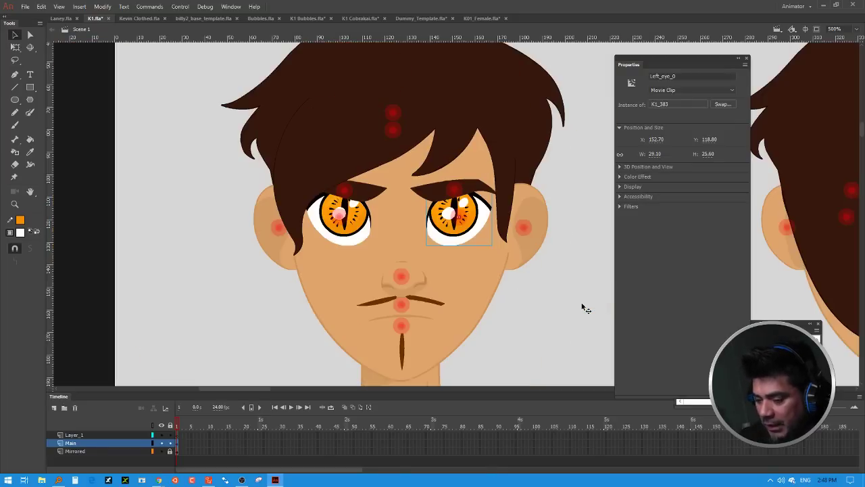
pyautogui.hotkey('ctrl', '-')
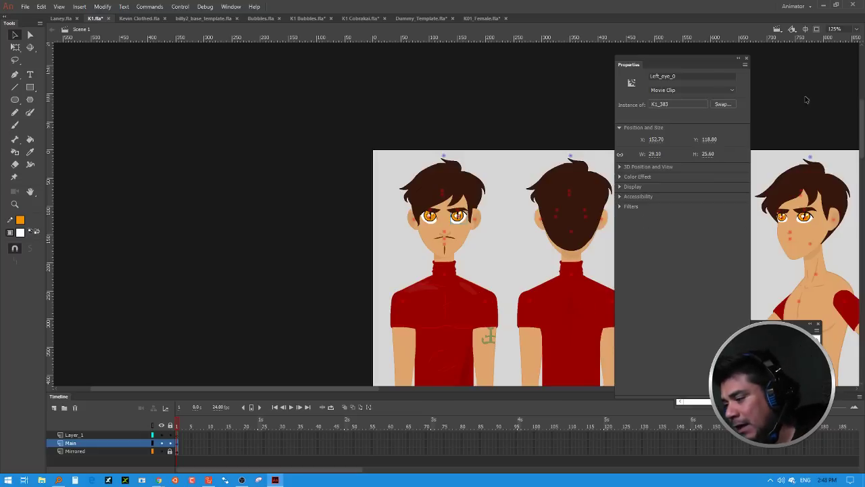
pyautogui.moveTo(635, 66); pyautogui.dragTo(680, 308)
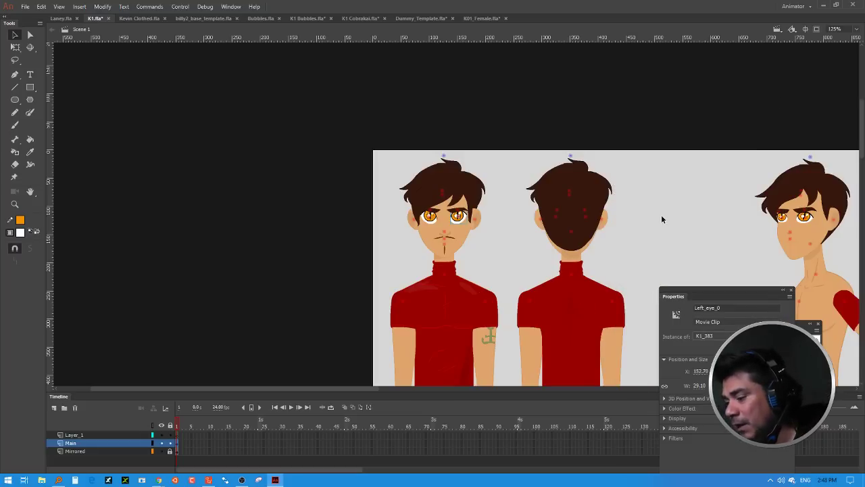
# Step: Open the near eye's pupil symbol K1_386 on the three-quarter view and select all of its artwork
pyautogui.hscroll(6, 662, 214)
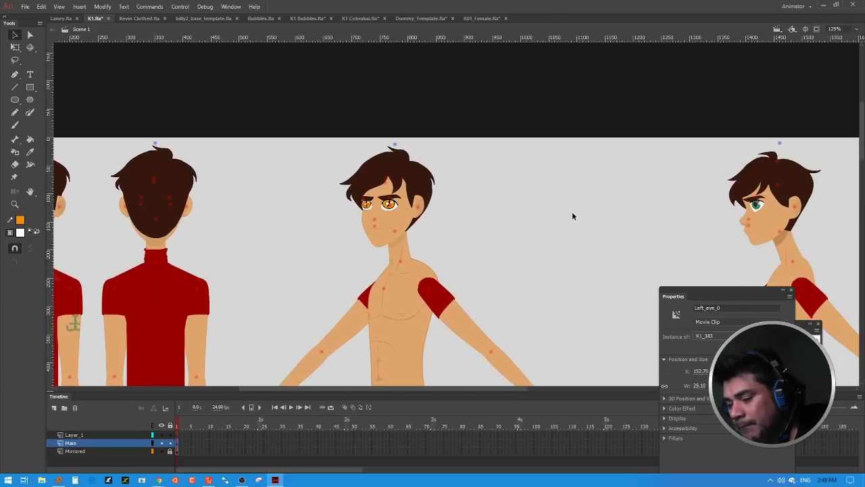
pyautogui.hscroll(3, 572, 214)
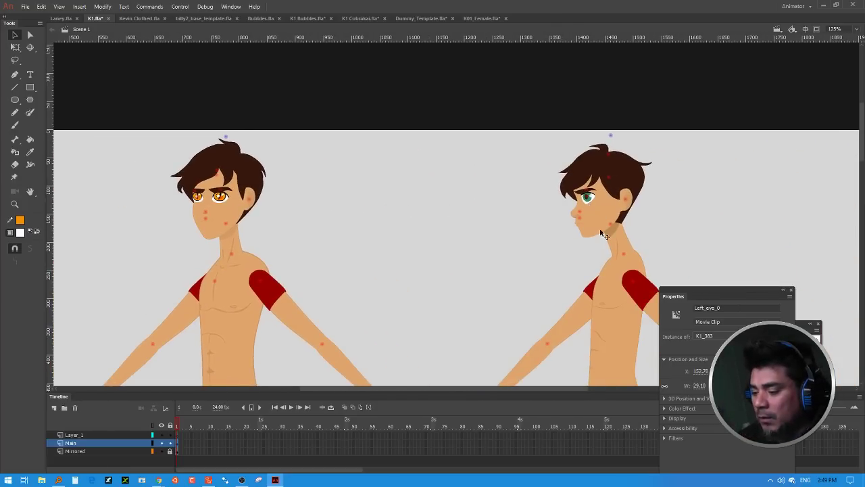
pyautogui.hscroll(6, 680, 194)
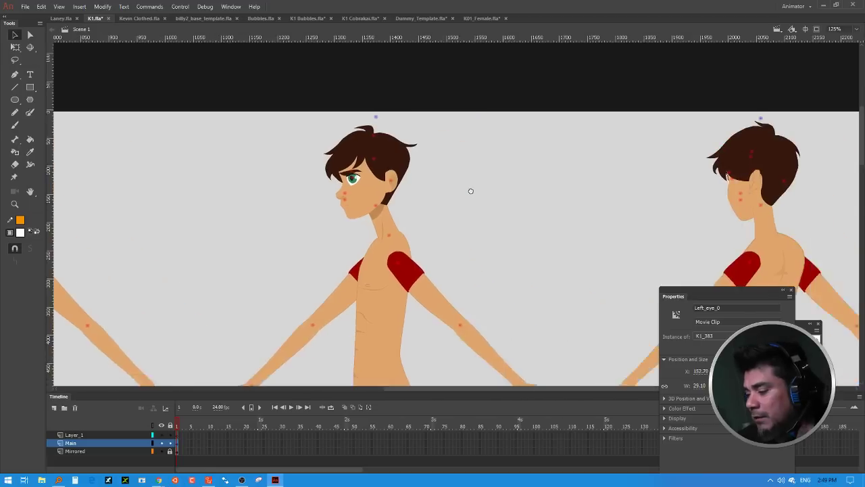
pyautogui.hscroll(-4, 403, 239)
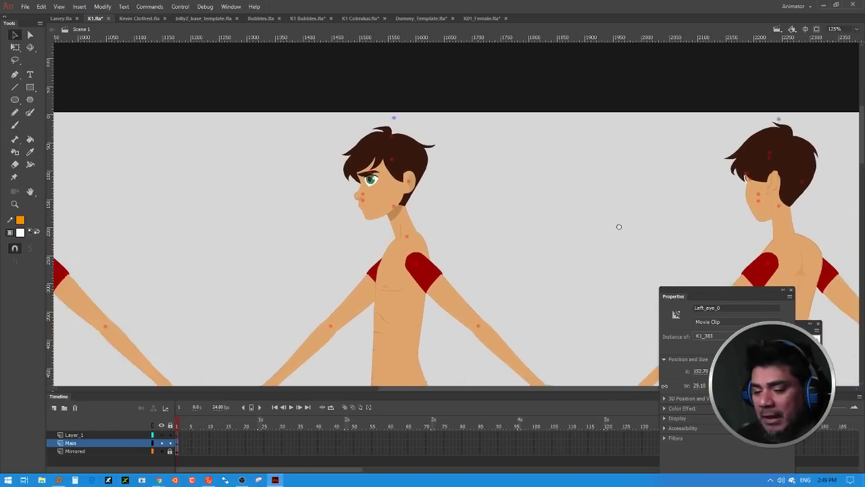
pyautogui.click(142, 184)
pyautogui.doubleClick(142, 184)
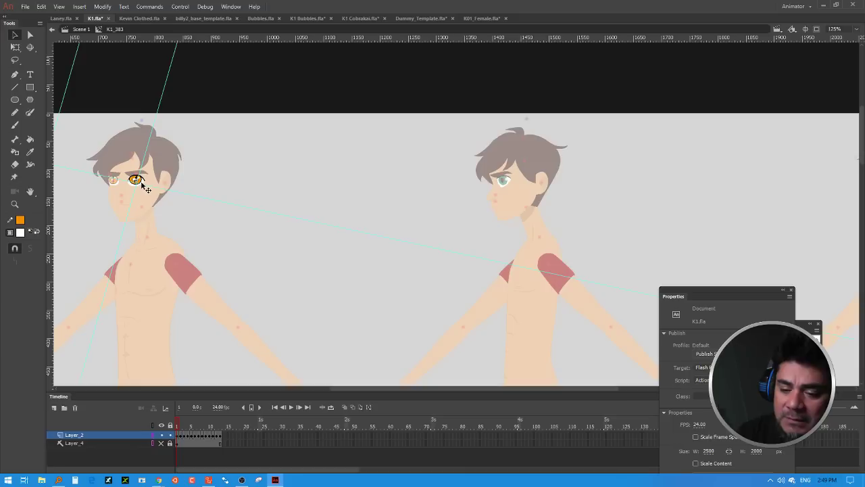
pyautogui.doubleClick(144, 185)
pyautogui.click(144, 186)
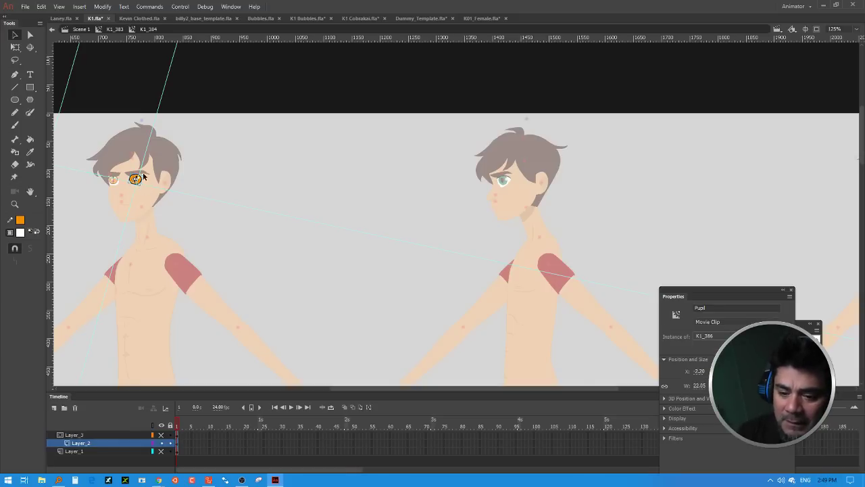
pyautogui.doubleClick(135, 179)
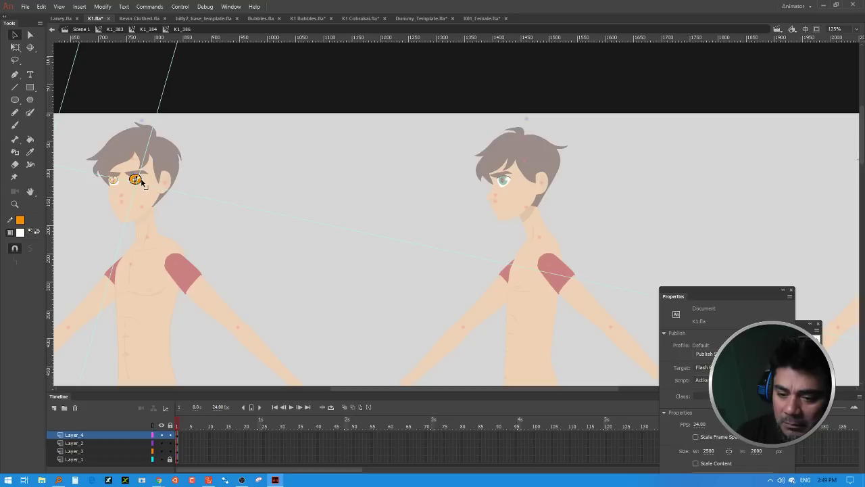
pyautogui.click(135, 179)
pyautogui.moveTo(135, 179); pyautogui.dragTo(184, 177)
pyautogui.moveTo(88, 129); pyautogui.dragTo(207, 237)
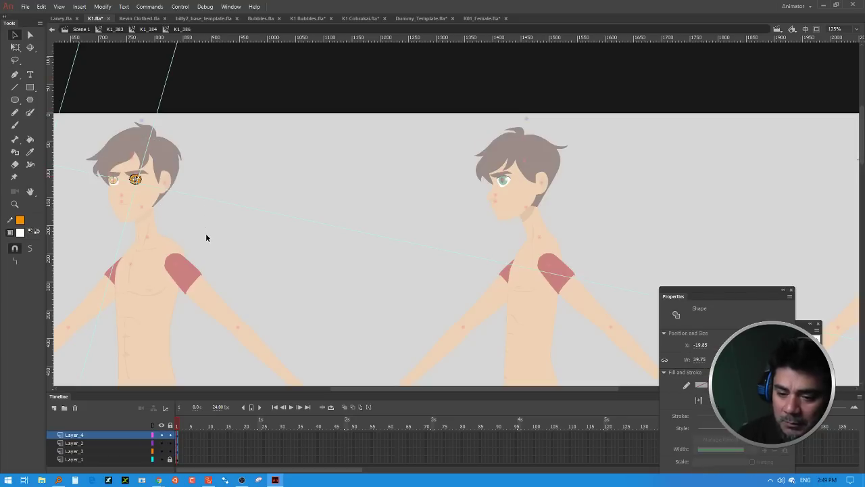
pyautogui.click(206, 237)
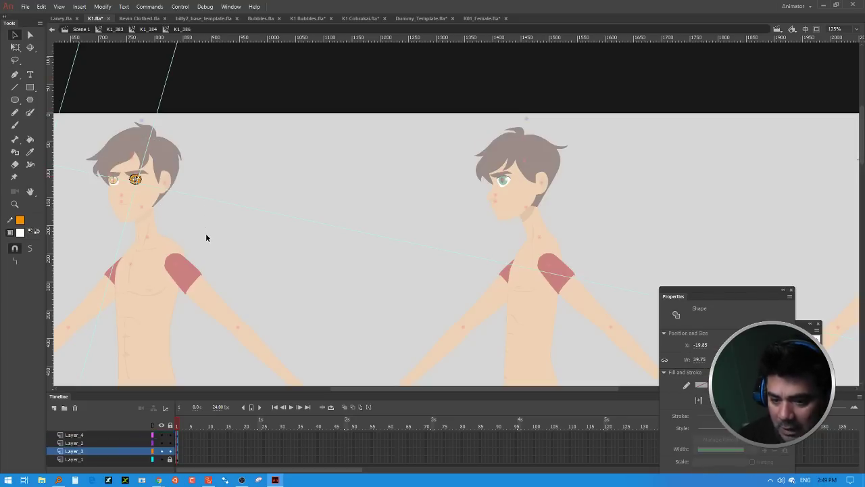
# Step: Exit the near eye's pupil symbol to Scene 1 and open the side view's eye symbol K1_78
pyautogui.doubleClick(610, 169)
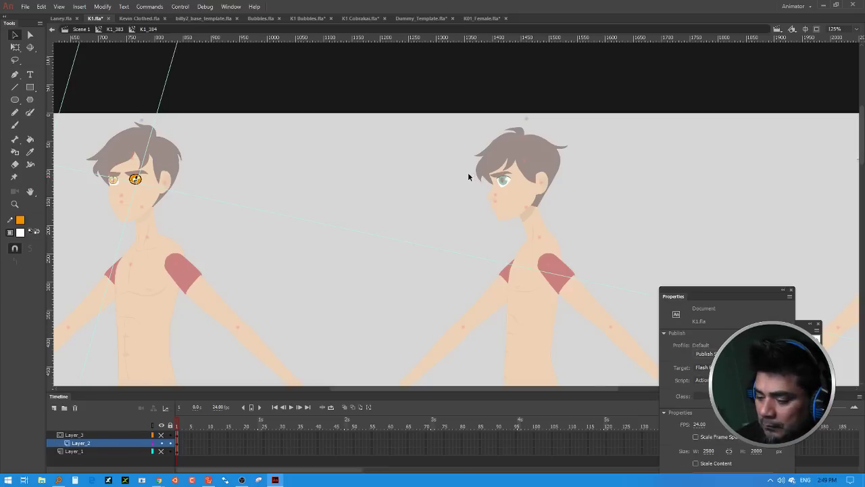
pyautogui.doubleClick(504, 181)
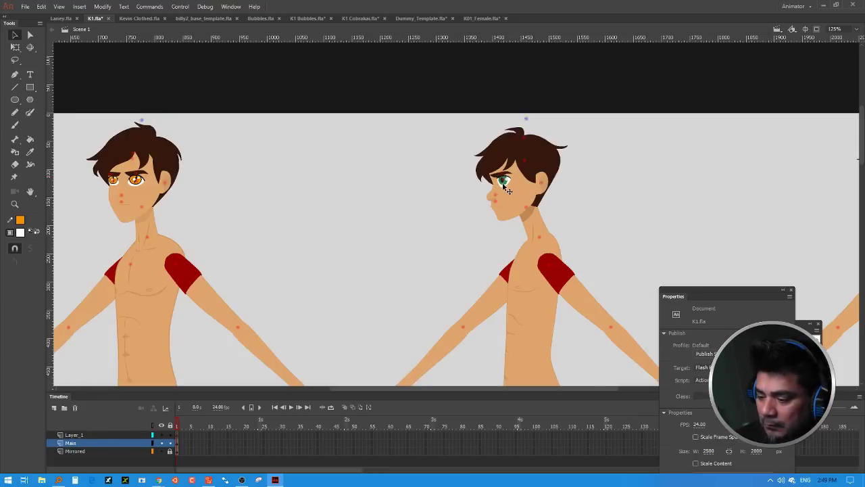
pyautogui.doubleClick(507, 184)
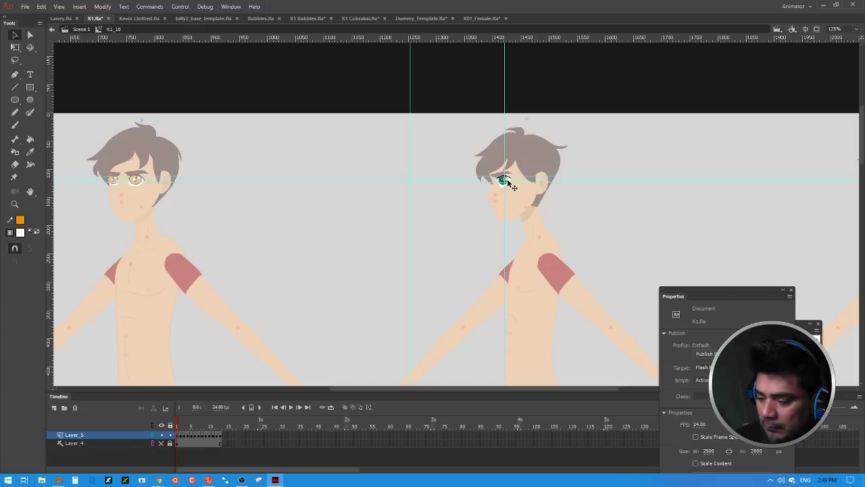
pyautogui.doubleClick(509, 182)
pyautogui.click(508, 181)
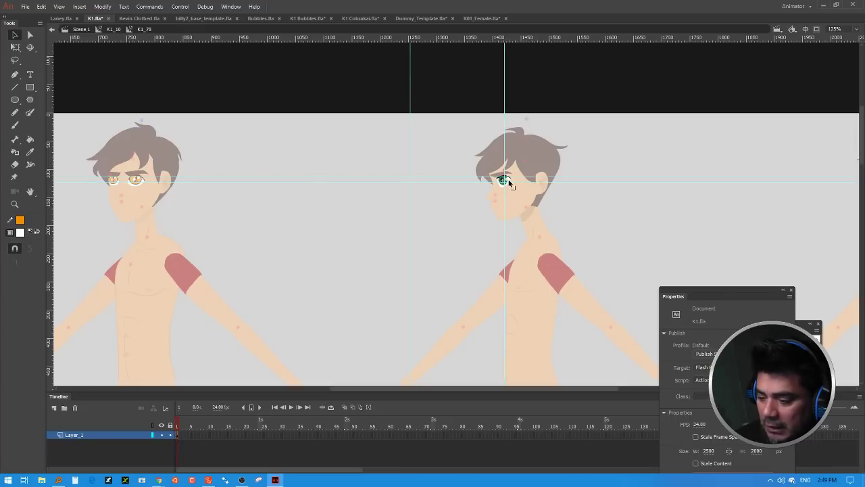
# Step: Unlock the pupil side layer, hide the Mask layer, and open the side view's pupil symbol K1_33
pyautogui.click(479, 211)
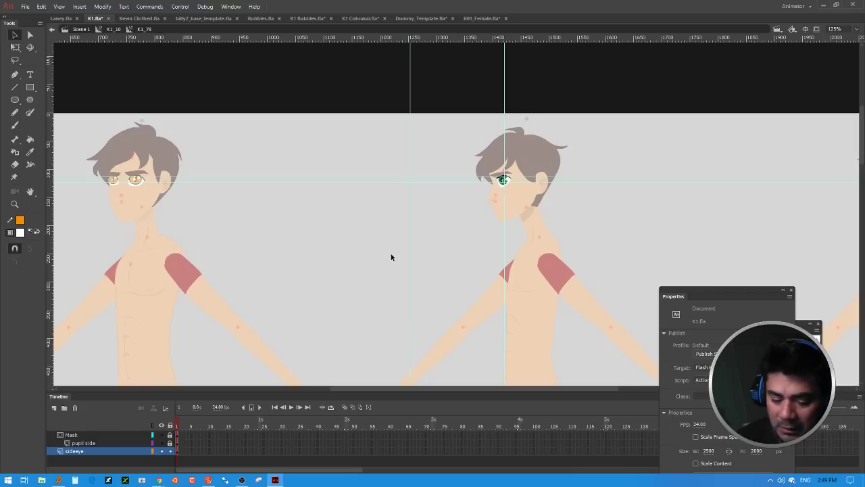
pyautogui.click(182, 440)
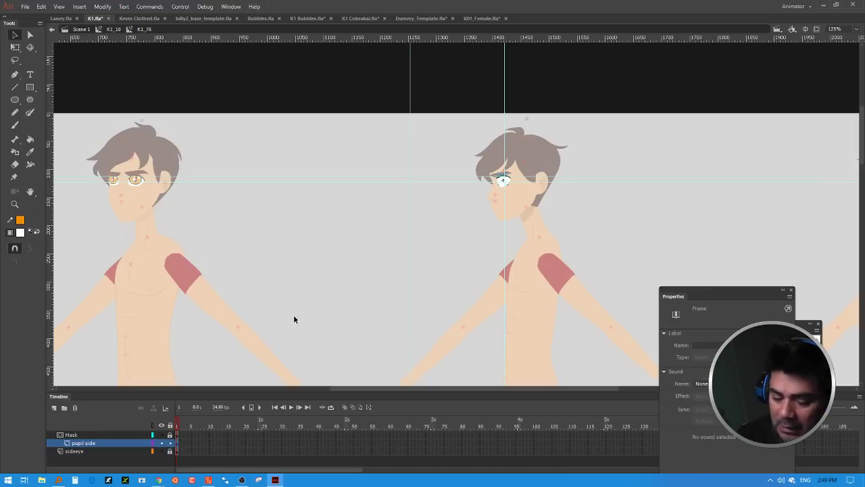
pyautogui.click(161, 434)
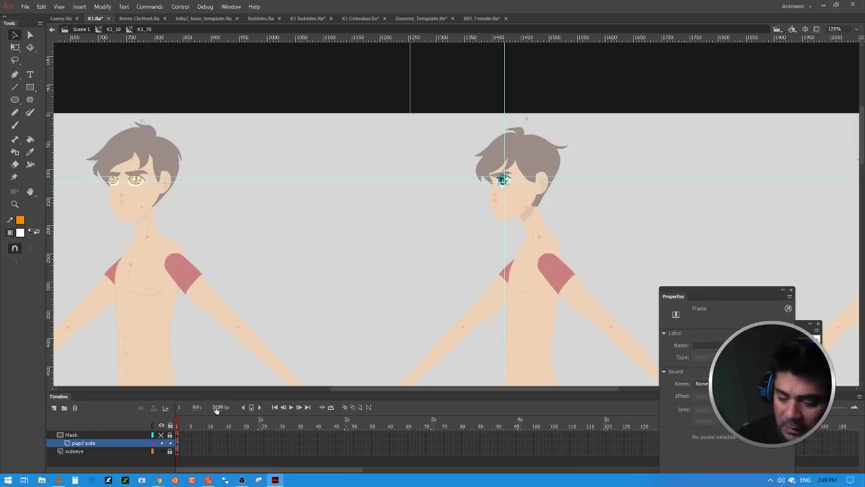
pyautogui.doubleClick(506, 180)
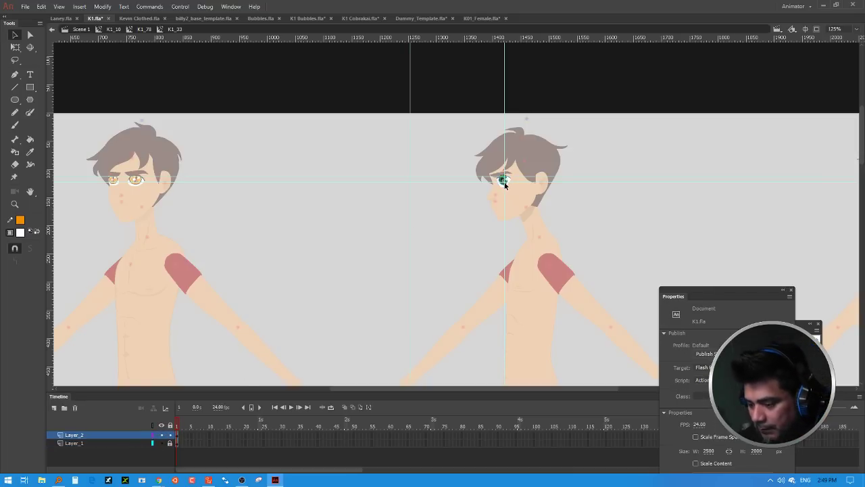
# Step: Paste the orange slit pupil in place over the side view's green one and narrow it to about 33.95 wide
pyautogui.scroll(4, 504, 185)
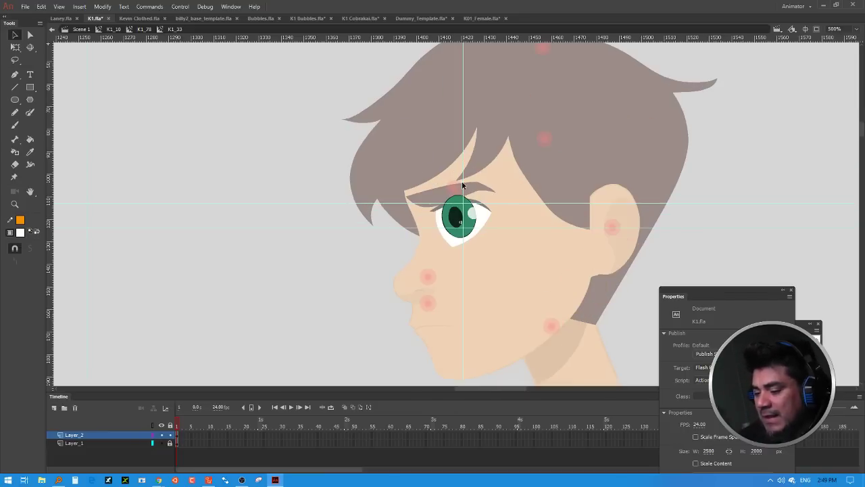
pyautogui.rightClick(533, 135)
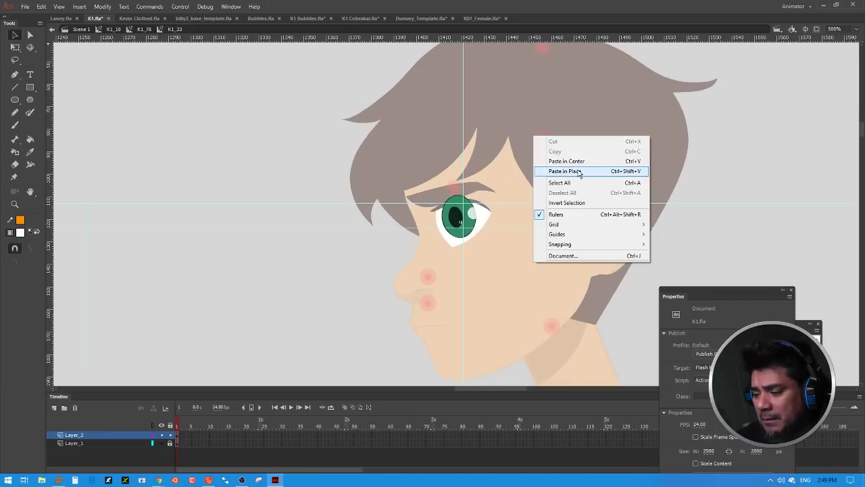
pyautogui.click(580, 172)
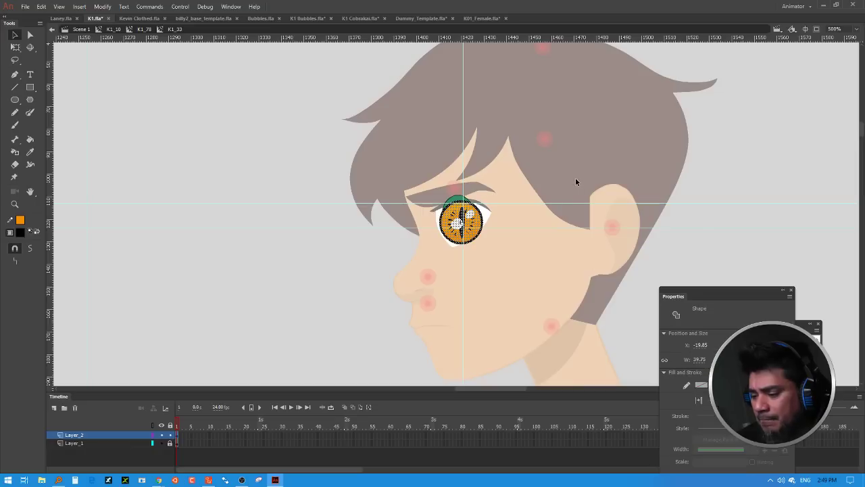
pyautogui.click(15, 47)
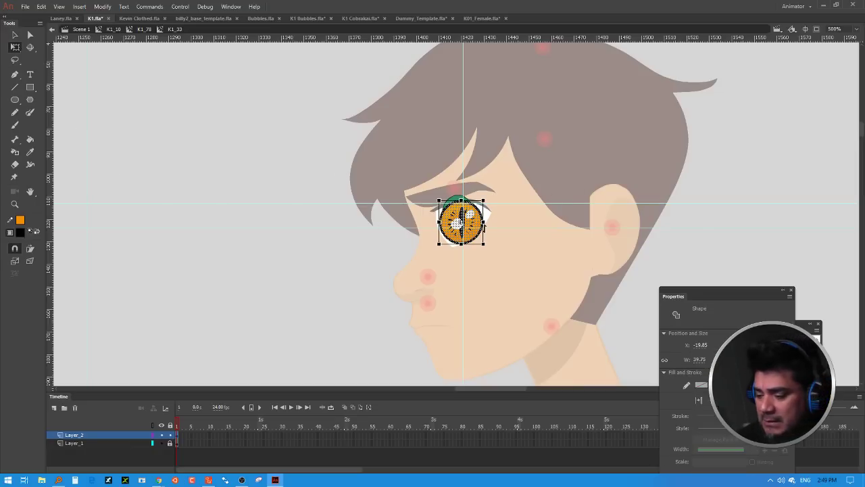
pyautogui.moveTo(484, 222); pyautogui.dragTo(480, 222)
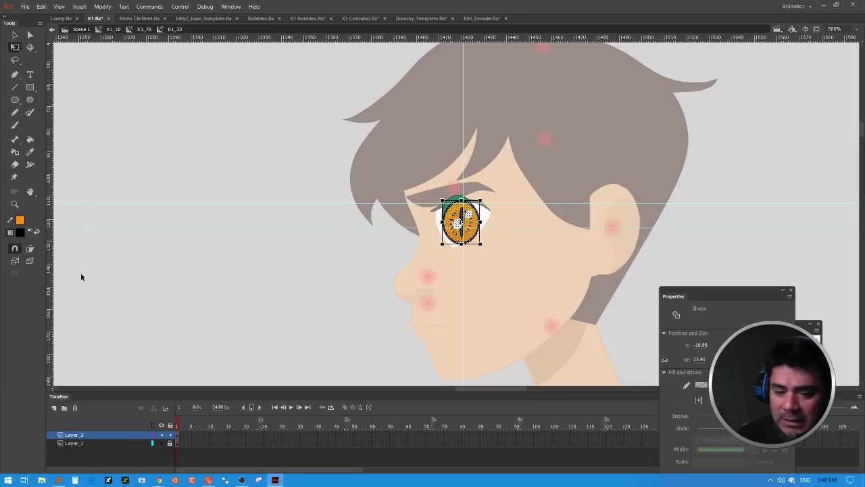
# Step: Nudge the pasted orange pupil up and left until it covers the green iris
pyautogui.press('Up')
pyautogui.press('Up')
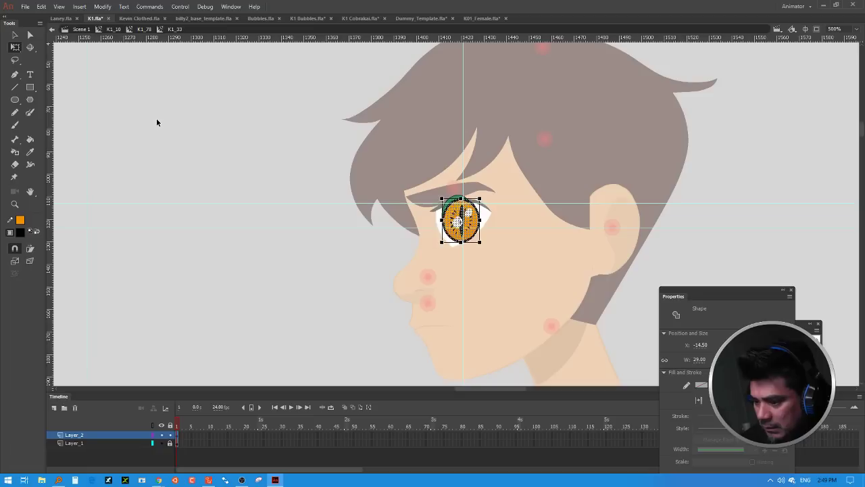
pyautogui.press('Left')
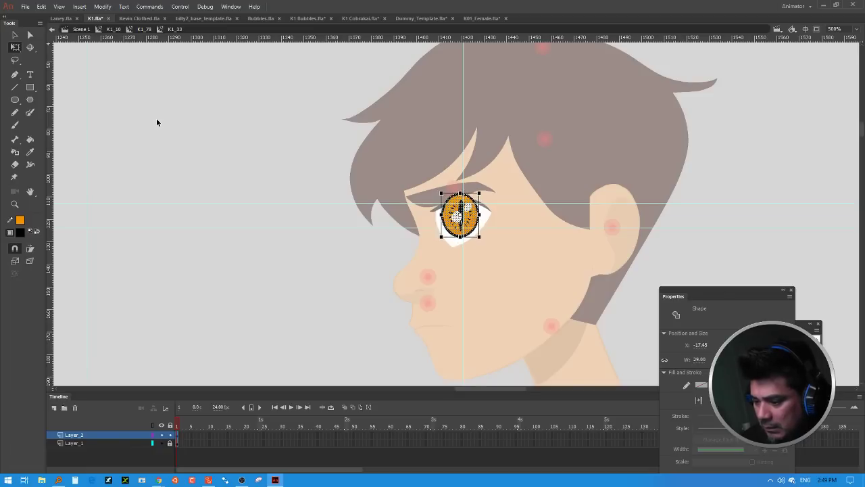
pyautogui.press('Left')
pyautogui.press('Down')
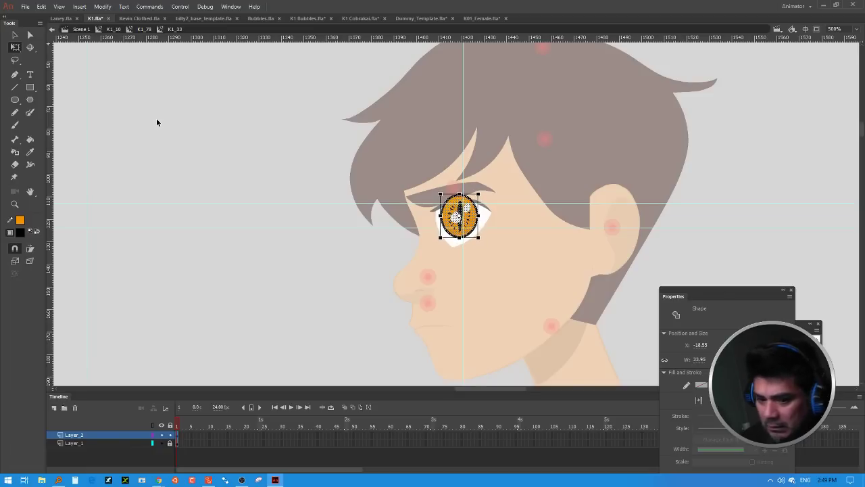
# Step: Pin the orange pupil's upper end, lower end and centre with Asset Warp and bend its slit toward the nose
pyautogui.click(15, 178)
pyautogui.click(465, 197)
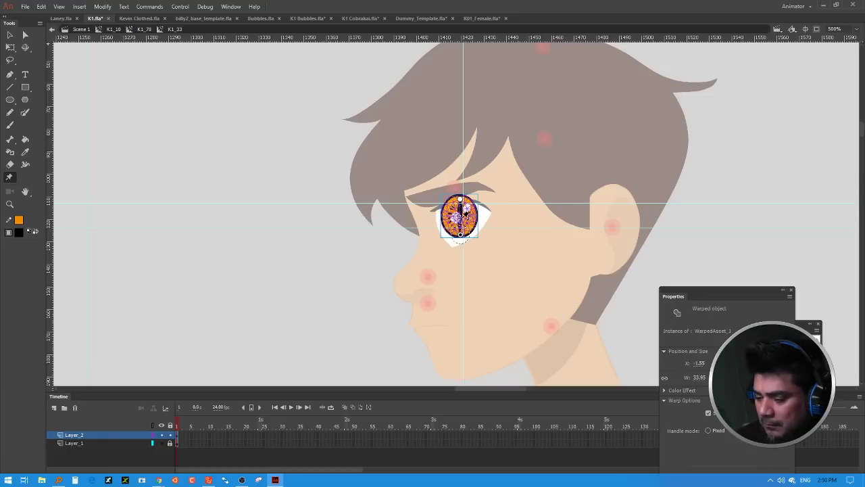
pyautogui.click(465, 220)
pyautogui.moveTo(462, 217); pyautogui.dragTo(455, 217)
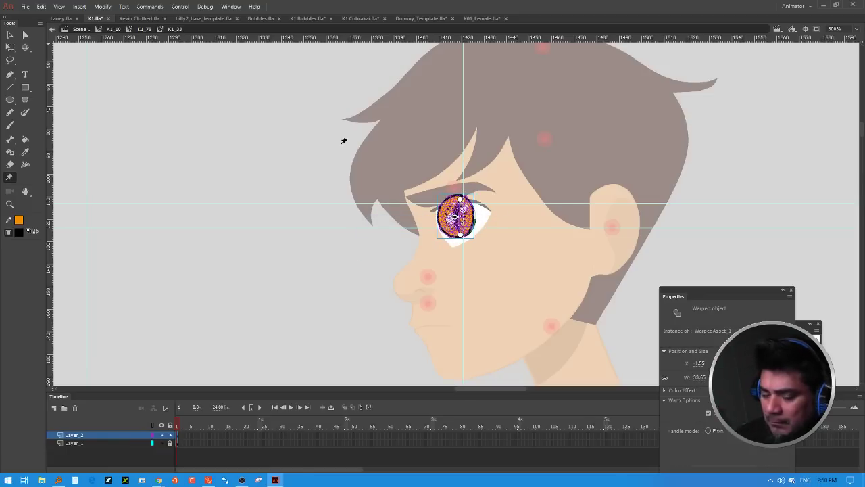
# Step: Break the warped orange pupil apart into plain shapes
pyautogui.click(10, 35)
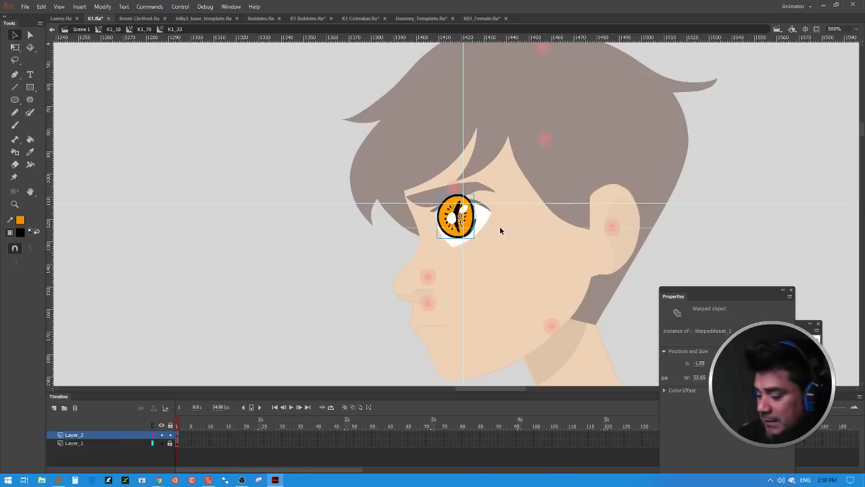
pyautogui.rightClick(456, 215)
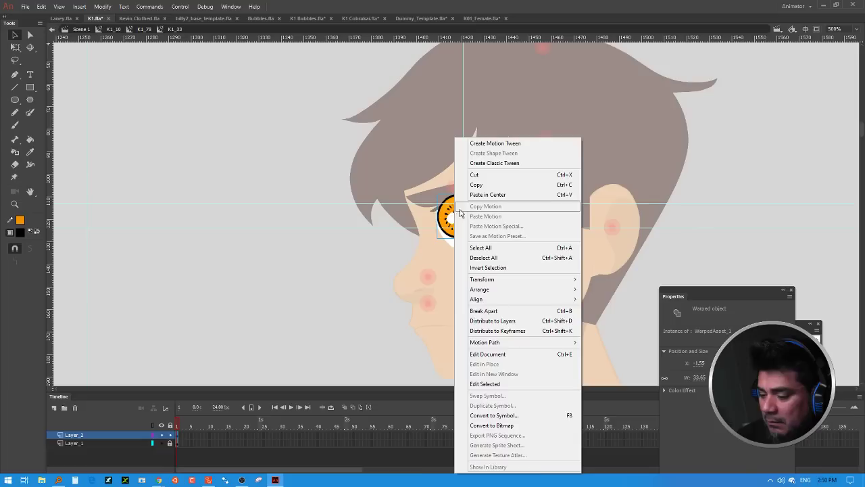
pyautogui.click(452, 220)
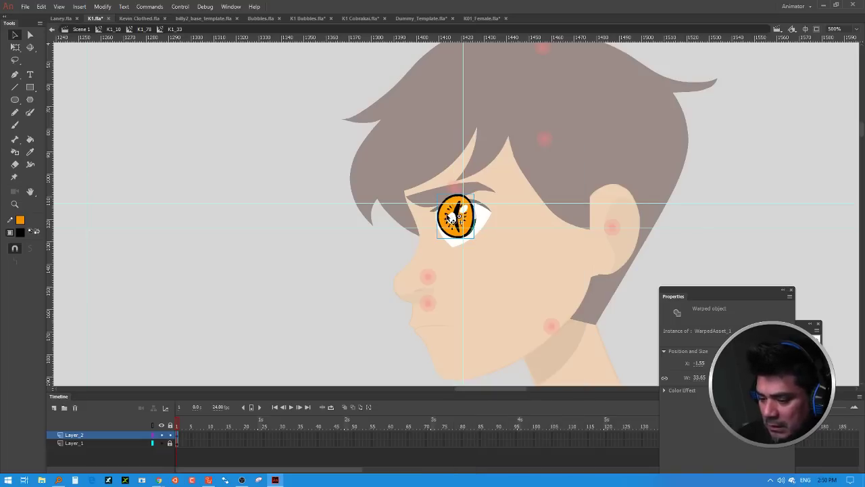
pyautogui.hotkey('ctrl', 'b')
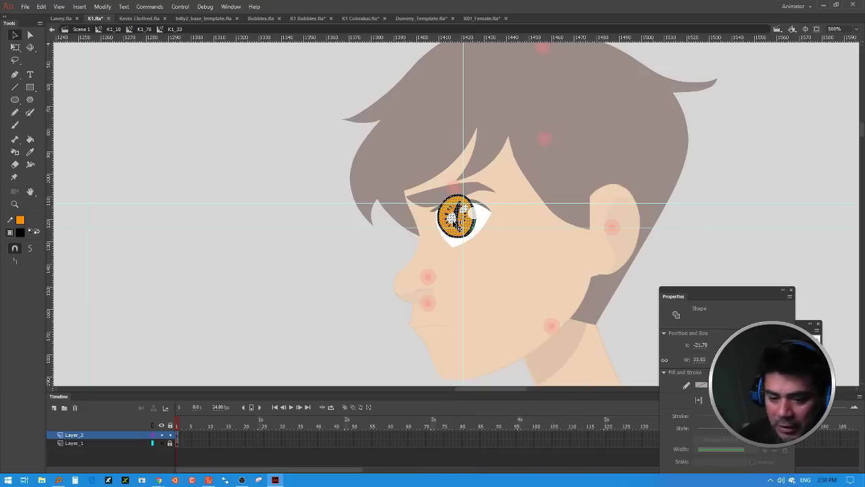
# Step: Turn the pupil symbol's Layer_1 into a hidden guide layer and exit to the side eye symbol K1_10
pyautogui.click(136, 443)
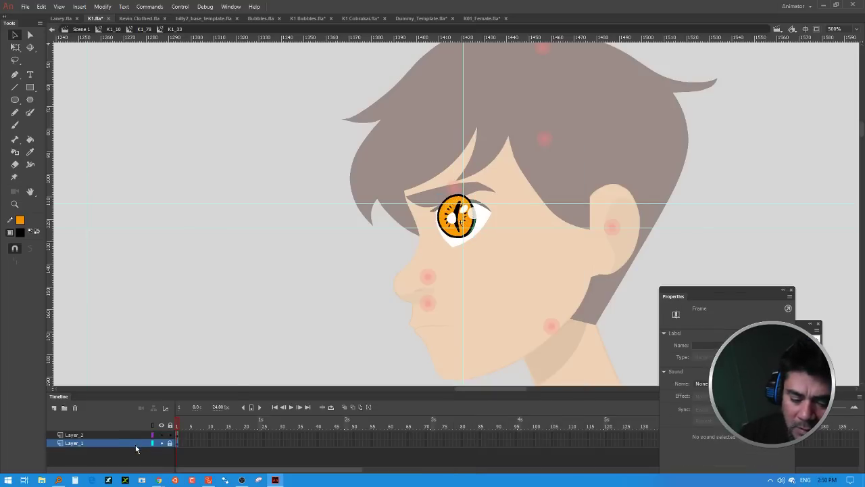
pyautogui.rightClick(137, 445)
pyautogui.click(160, 330)
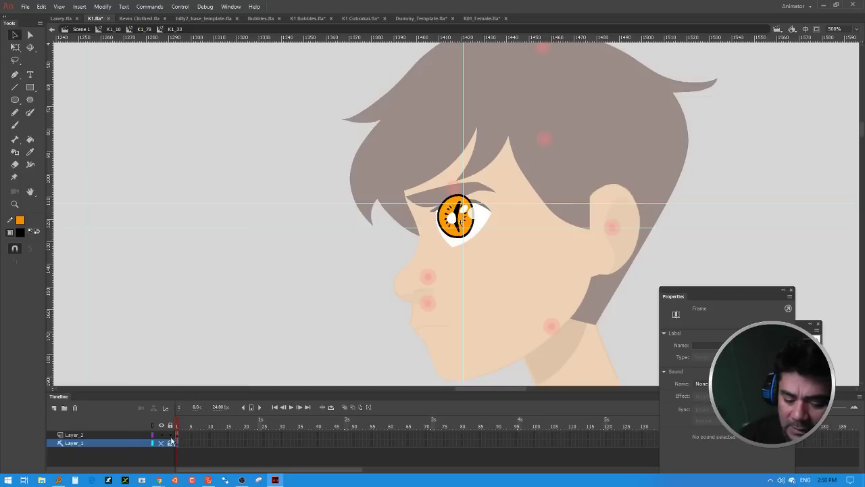
pyautogui.doubleClick(713, 169)
pyautogui.doubleClick(714, 169)
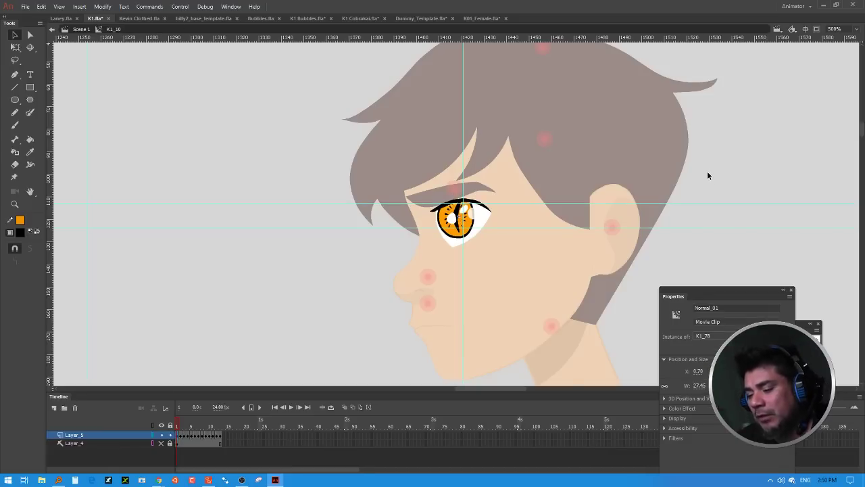
# Step: Exit the side eye symbol to Scene 1 and show the front, back and three-quarter views at 125%
pyautogui.hotkey('ctrl', '-')
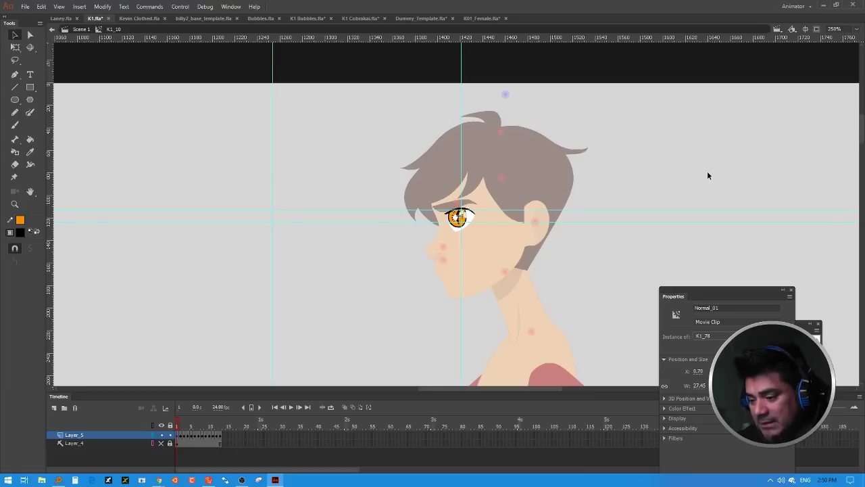
pyautogui.hotkey('ctrl', '-')
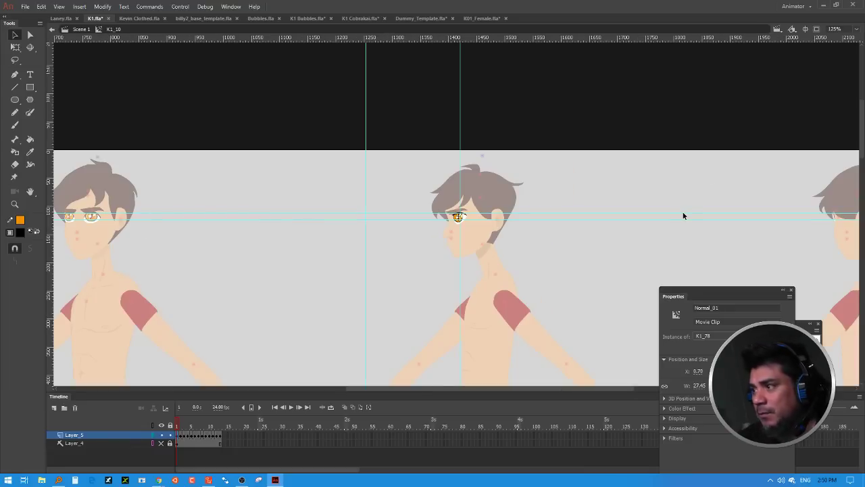
pyautogui.moveTo(182, 188); pyautogui.dragTo(604, 184)
pyautogui.moveTo(313, 248); pyautogui.dragTo(417, 236)
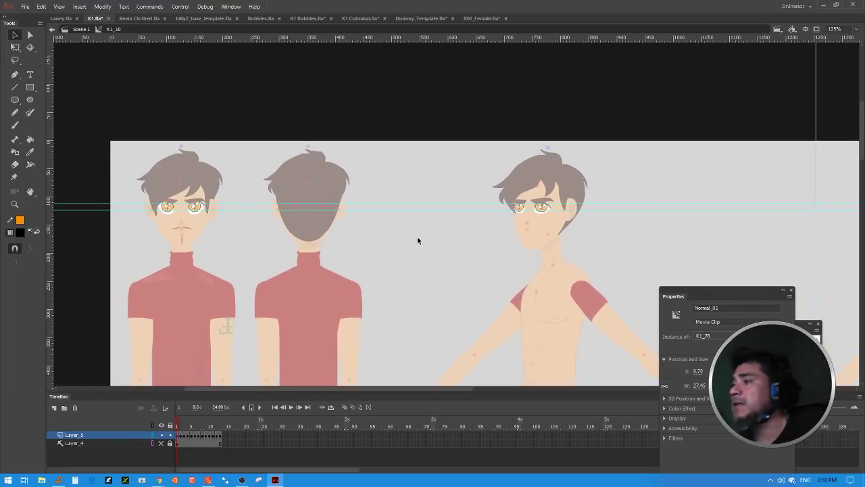
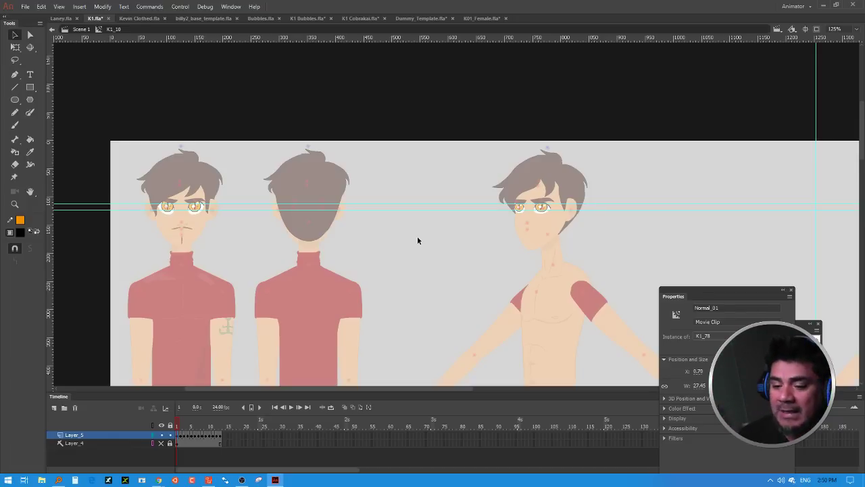
pyautogui.doubleClick(237, 222)
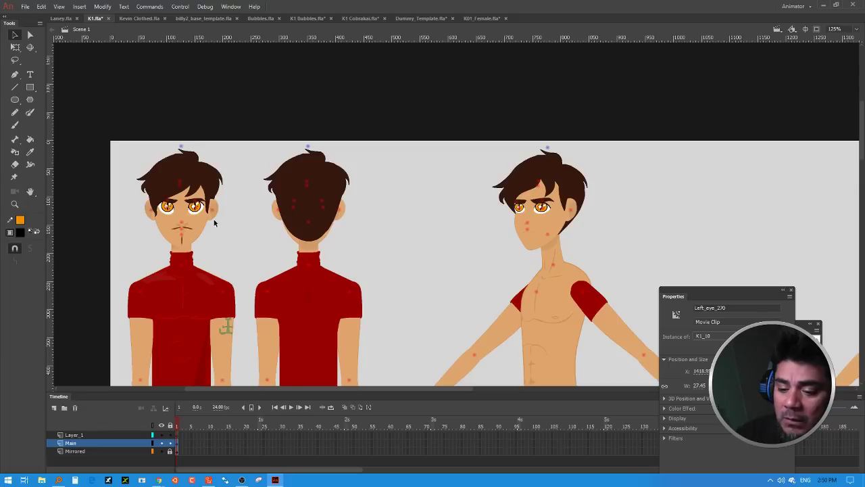
# Step: Open the front view's left eye symbol K1_383 for editing with the view zoomed to 1000%
pyautogui.click(210, 211)
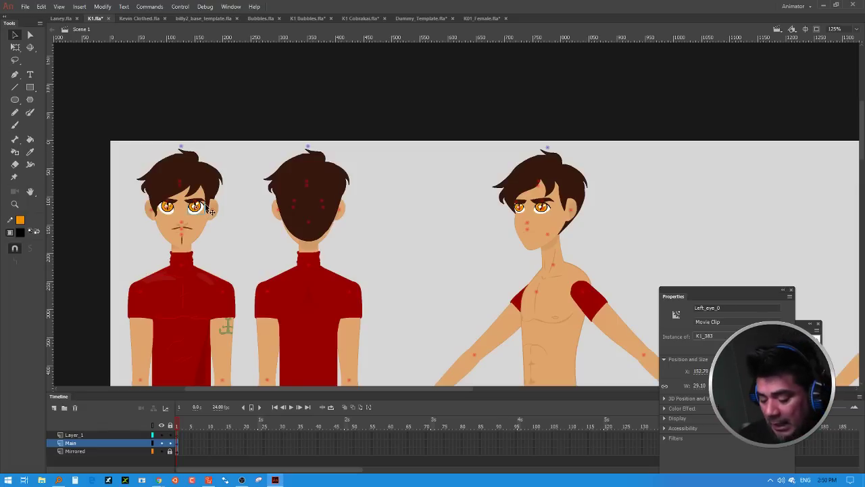
pyautogui.hotkey('ctrl', '=')
pyautogui.hotkey('ctrl', '=')
pyautogui.hotkey('ctrl', '=')
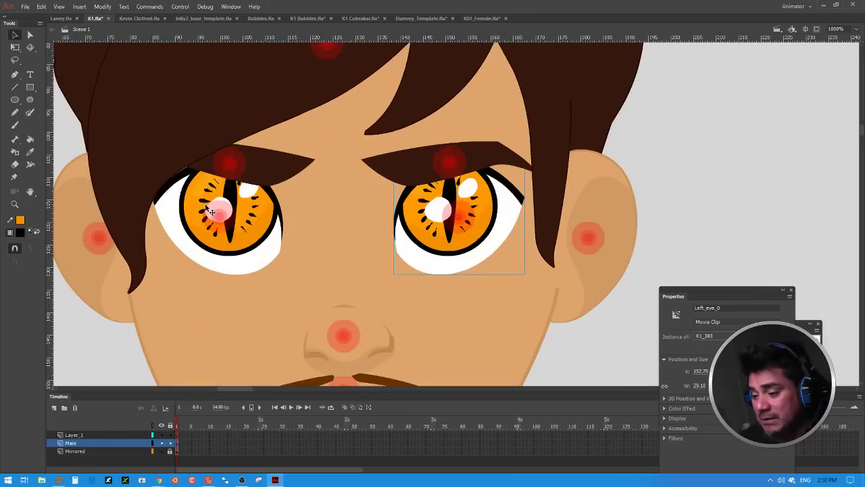
pyautogui.doubleClick(526, 206)
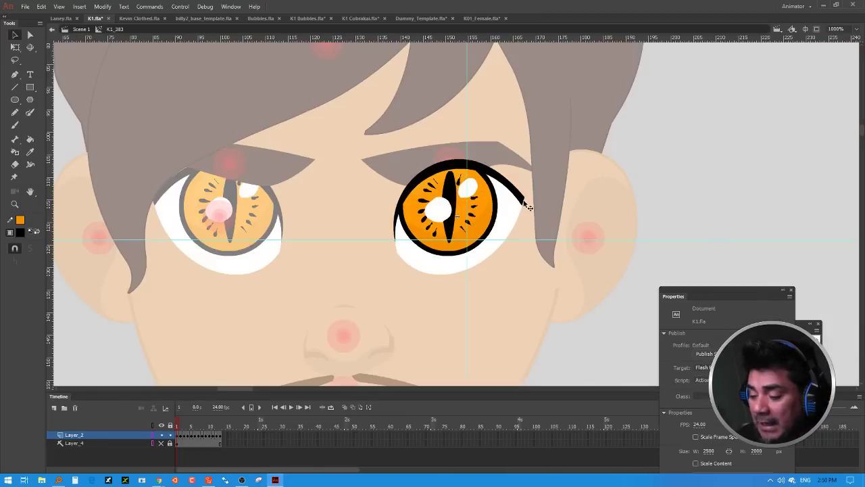
# Step: Look through the first few frames of the left eye symbol K1_383 and return to frame 1
pyautogui.click(527, 205)
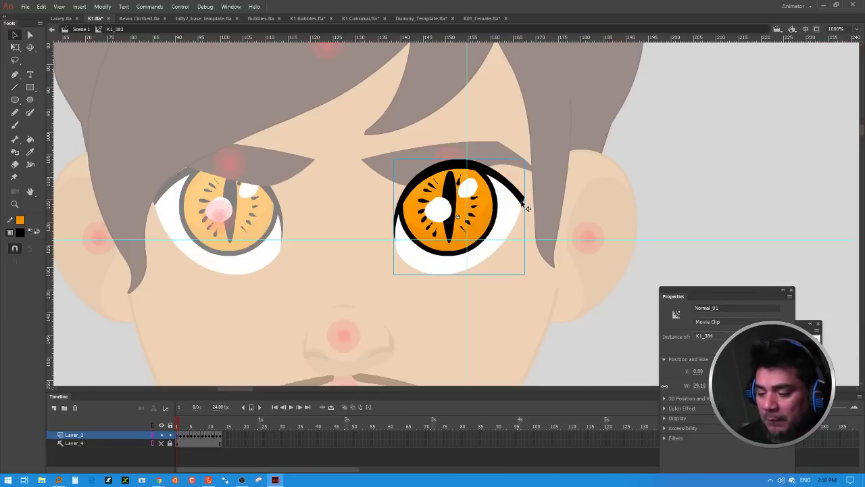
pyautogui.click(181, 426)
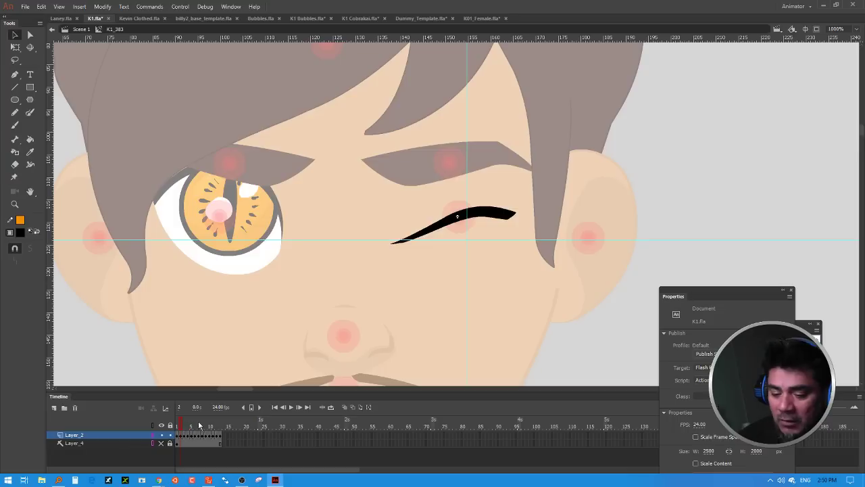
pyautogui.click(190, 426)
pyautogui.moveTo(190, 424)
pyautogui.mouseDown()
pyautogui.moveTo(241, 427)
pyautogui.moveTo(176, 428)
pyautogui.mouseUp()
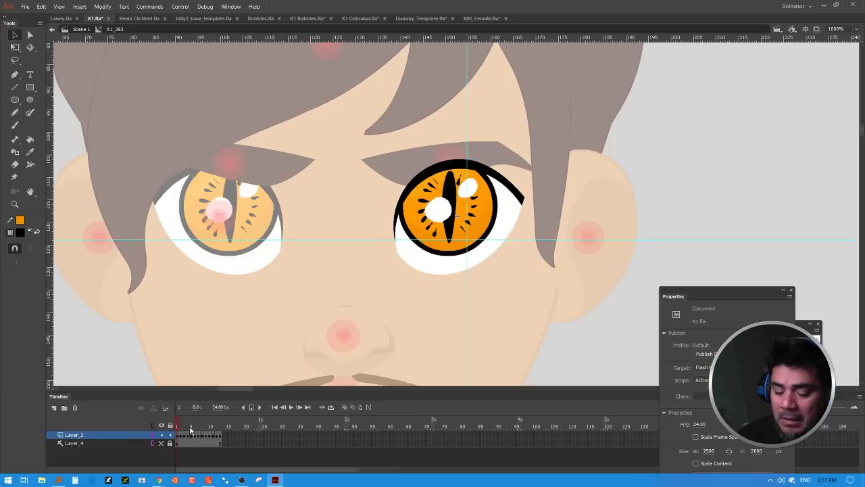
pyautogui.click(178, 435)
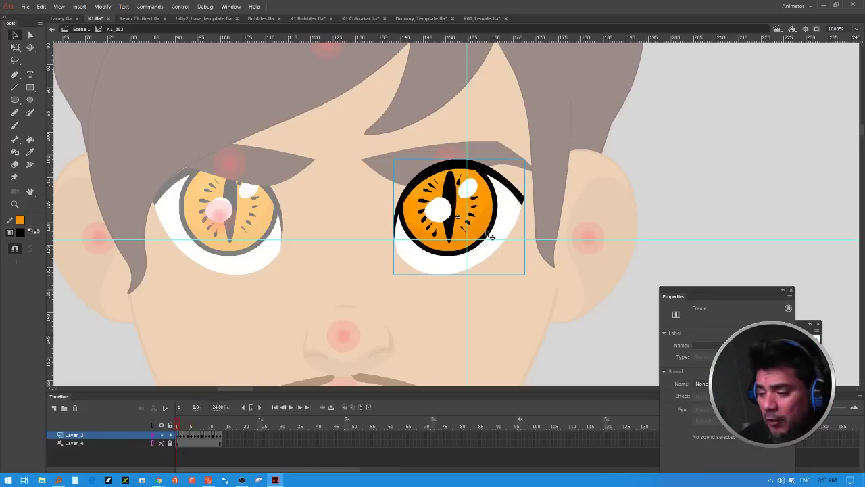
# Step: Enter the open-eye symbol K1_384 and hide its mask and pupil layers, leaving only the Layer_1 eye shape visible
pyautogui.doubleClick(524, 211)
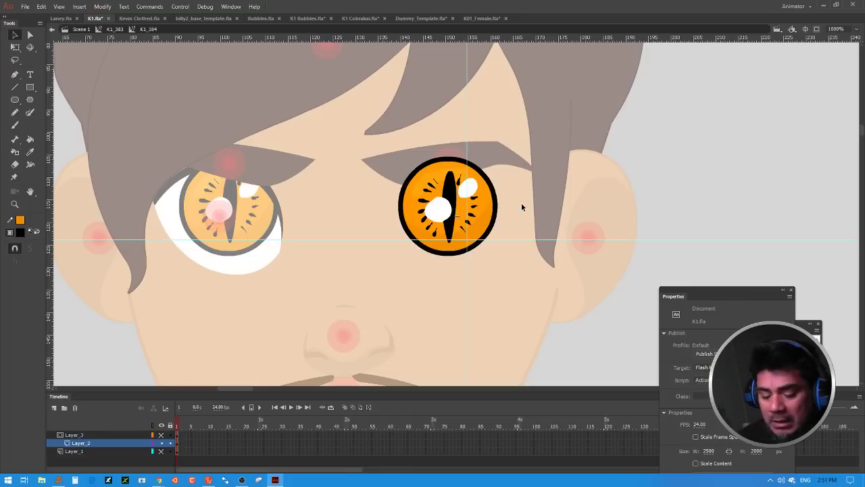
pyautogui.click(161, 443)
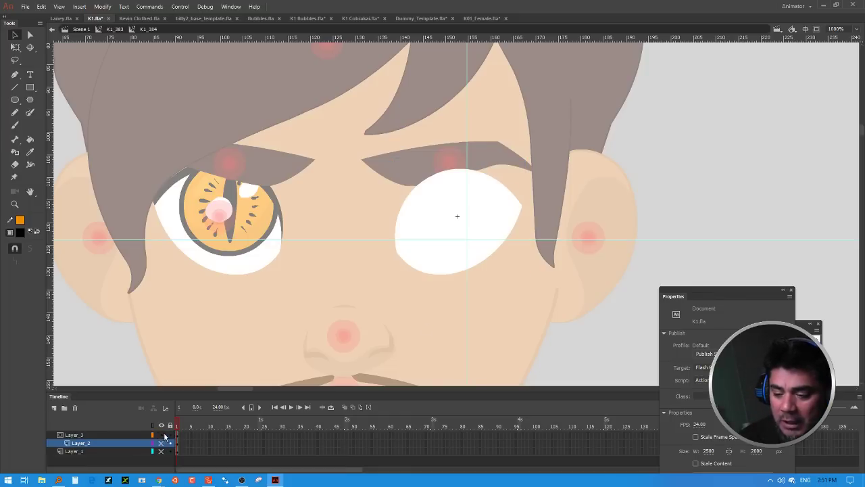
pyautogui.click(162, 443)
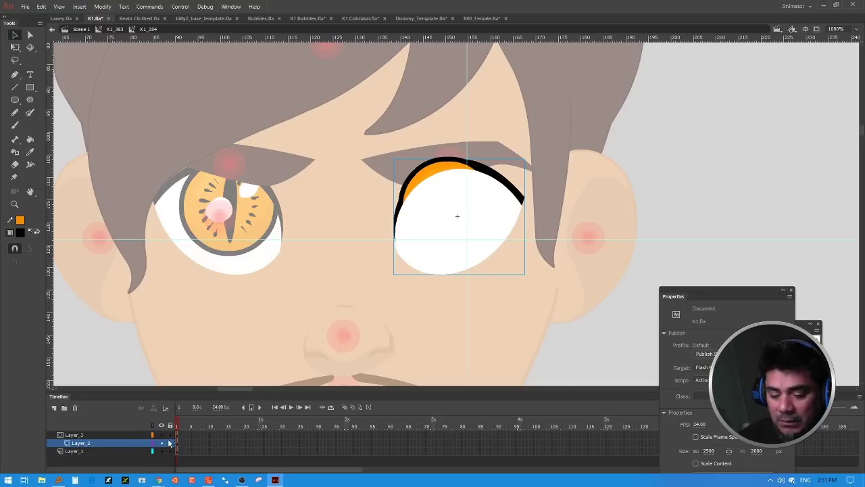
pyautogui.click(538, 174)
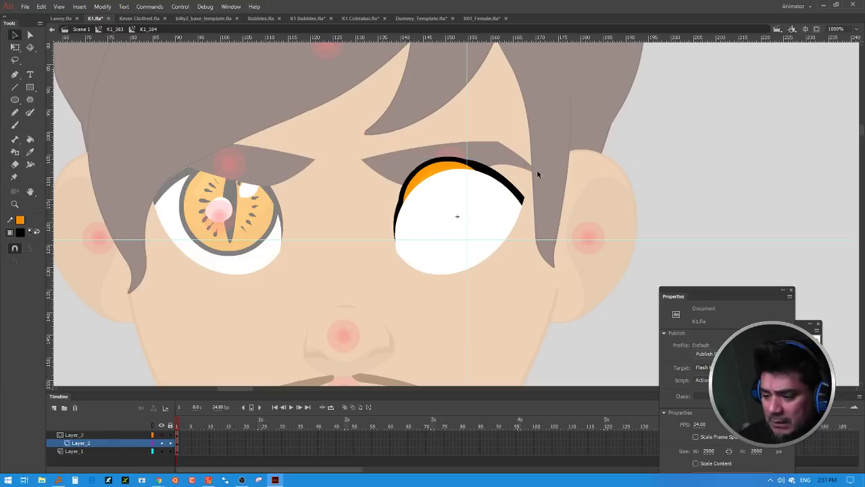
pyautogui.click(458, 183)
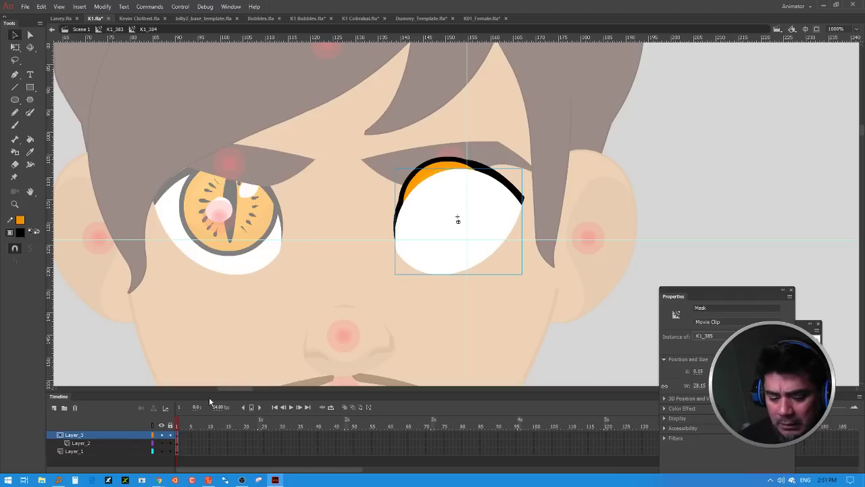
pyautogui.click(161, 442)
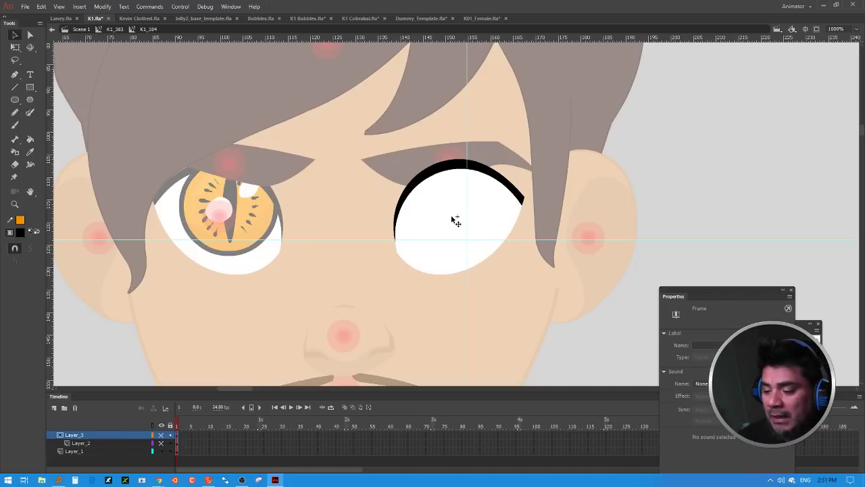
pyautogui.click(465, 213)
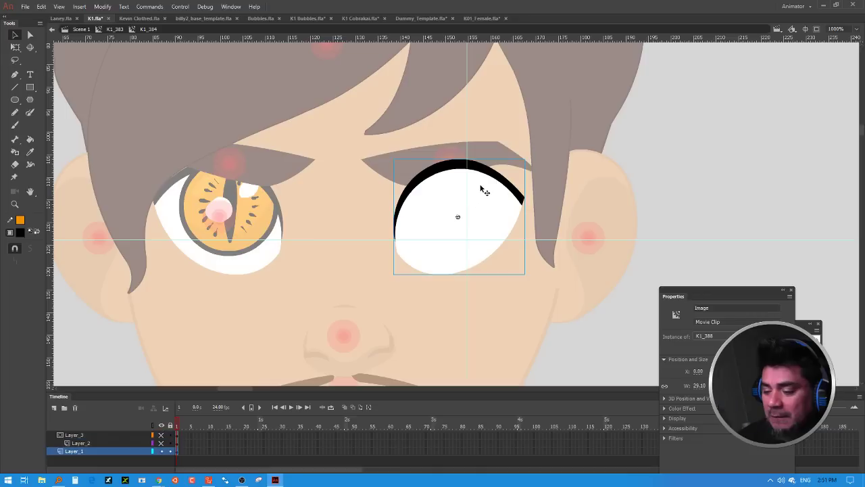
# Step: Open the eye image symbol K1_388 and delete the black upper eyelid line
pyautogui.doubleClick(491, 221)
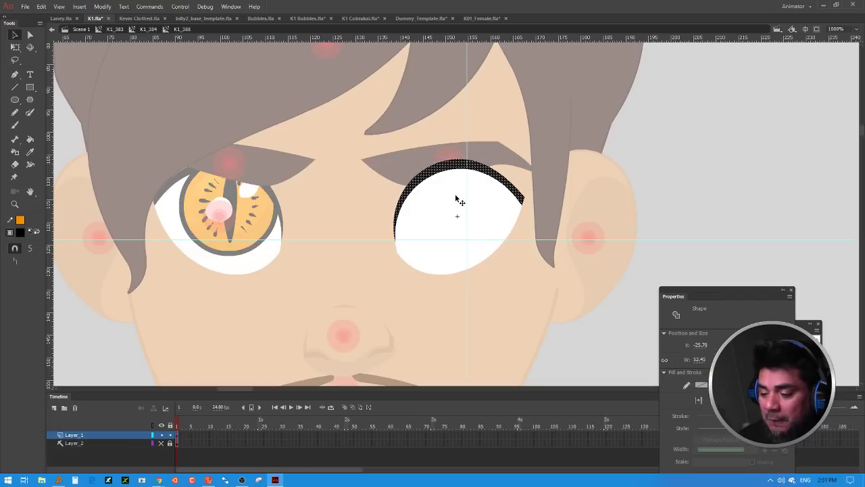
pyautogui.click(460, 203)
pyautogui.click(673, 186)
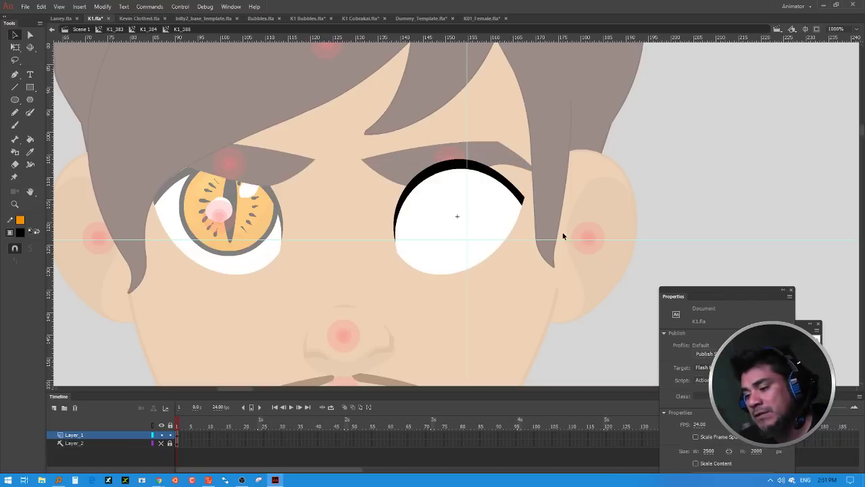
pyautogui.click(496, 172)
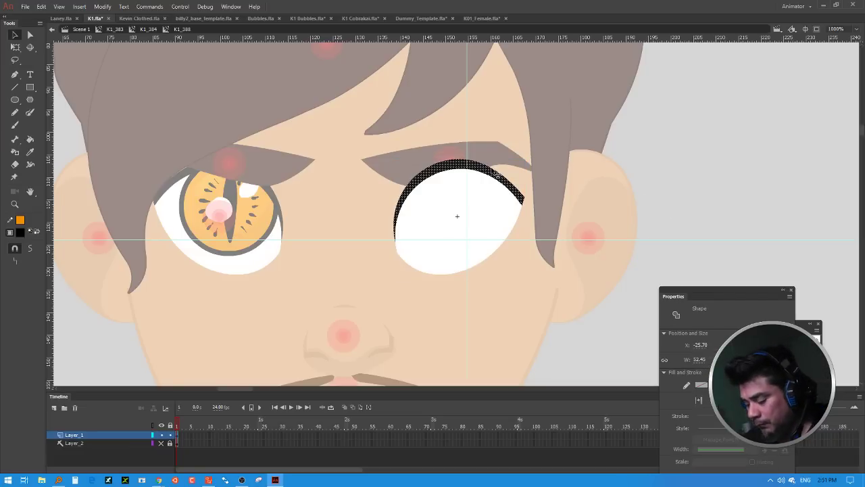
pyautogui.press('Delete')
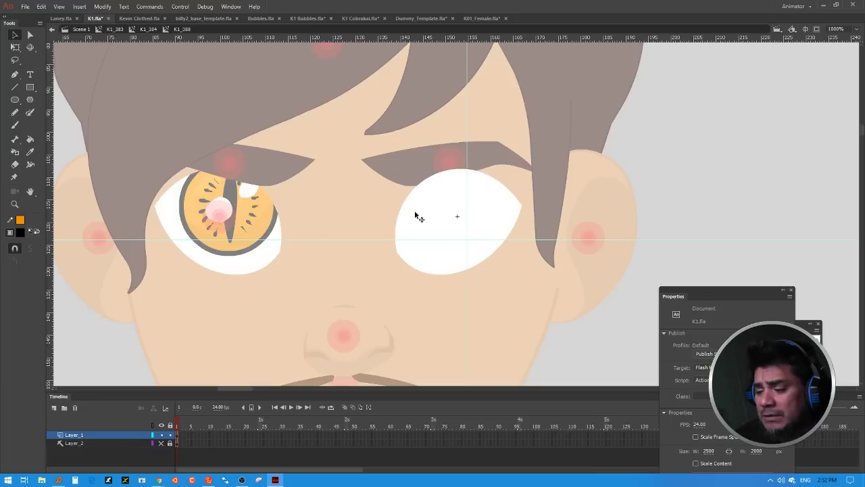
# Step: Add a layer beneath Layer_1 and brush short black eyelashes around the upper and lower edges of the white eye shape
pyautogui.click(15, 125)
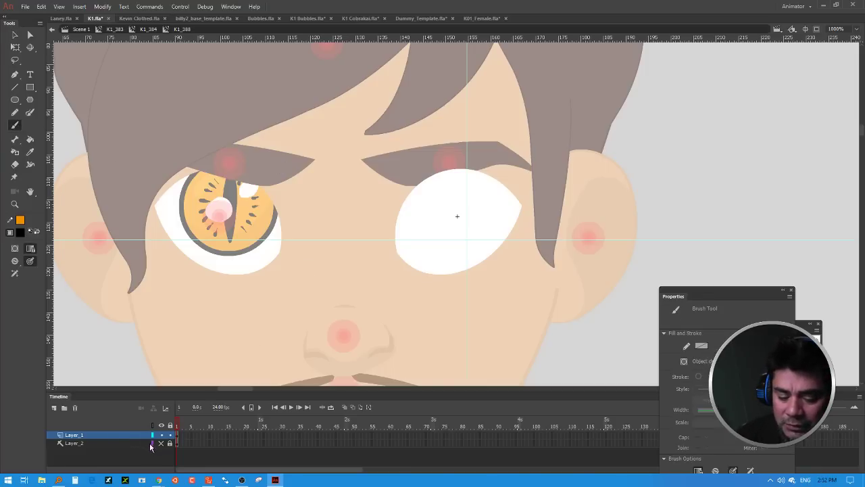
pyautogui.click(58, 408)
pyautogui.moveTo(113, 436); pyautogui.dragTo(110, 446)
pyautogui.moveTo(513, 204)
pyautogui.mouseDown()
pyautogui.moveTo(452, 175)
pyautogui.moveTo(422, 188)
pyautogui.moveTo(398, 209)
pyautogui.moveTo(384, 246)
pyautogui.moveTo(412, 273)
pyautogui.moveTo(412, 285)
pyautogui.moveTo(422, 285)
pyautogui.mouseUp()
pyautogui.moveTo(437, 268)
pyautogui.mouseDown()
pyautogui.moveTo(460, 266)
pyautogui.moveTo(474, 272)
pyautogui.moveTo(484, 253)
pyautogui.moveTo(503, 255)
pyautogui.moveTo(505, 228)
pyautogui.moveTo(520, 227)
pyautogui.moveTo(541, 218)
pyautogui.mouseUp()
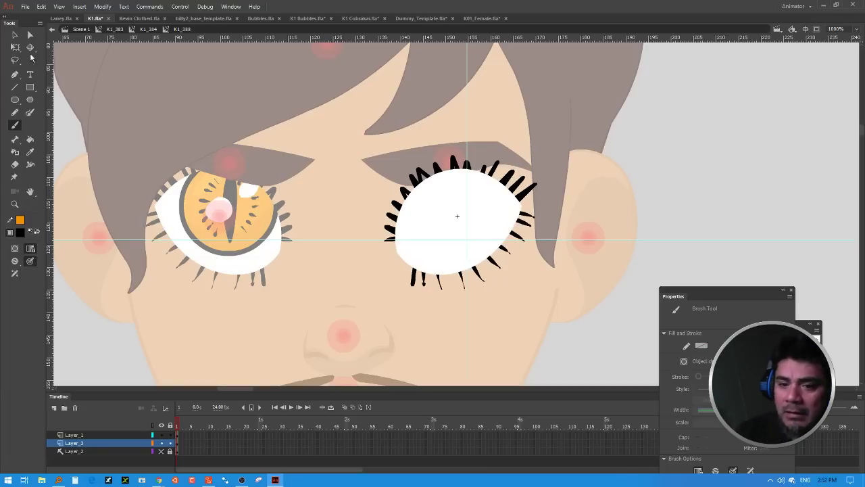
pyautogui.press('v')
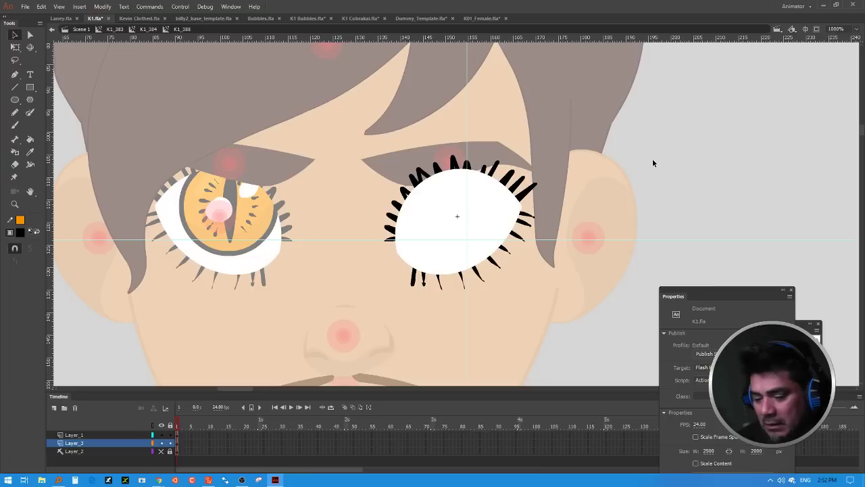
# Step: Exit to the open-eye symbol K1_384, toggle its layers to compare masked and unmasked artwork, and leave all three visible and locked
pyautogui.doubleClick(580, 188)
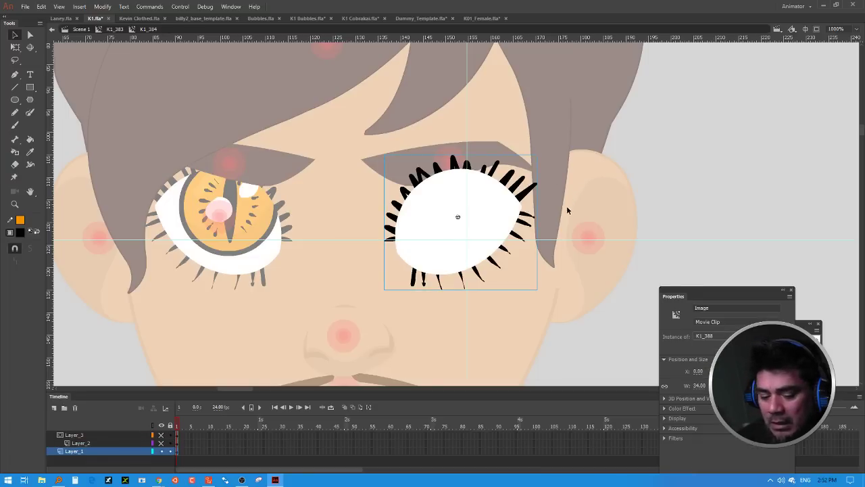
pyautogui.click(162, 442)
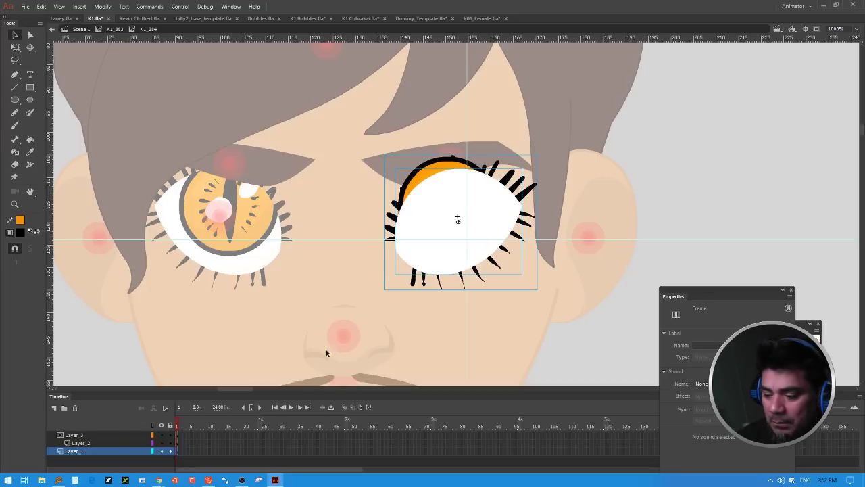
pyautogui.click(637, 169)
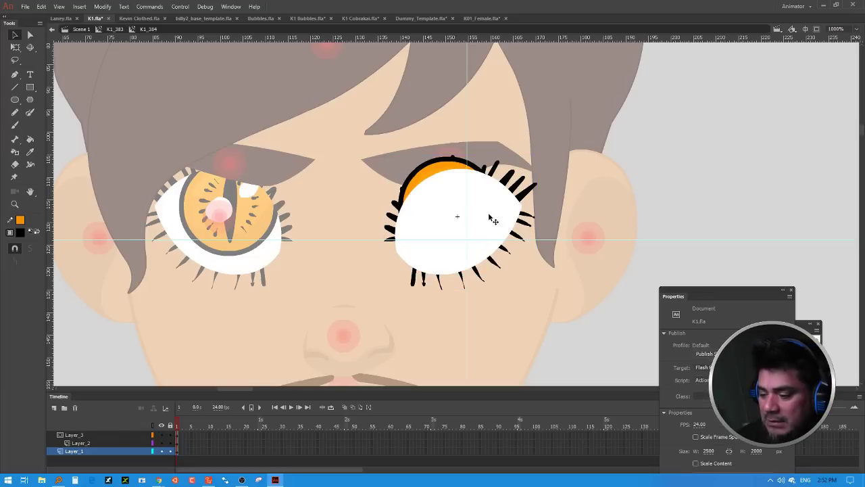
pyautogui.click(162, 436)
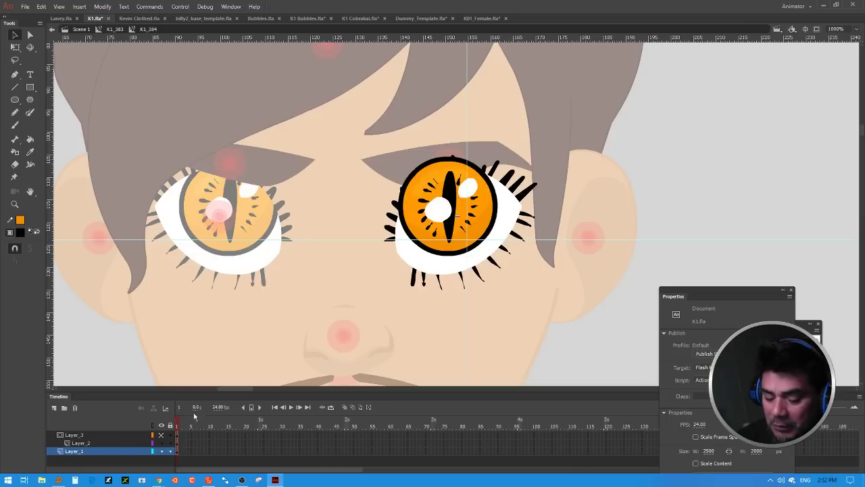
pyautogui.click(162, 443)
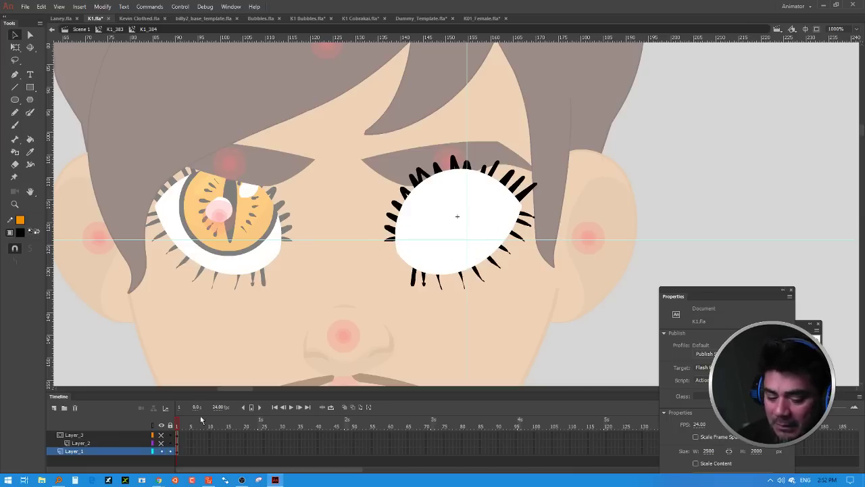
pyautogui.click(162, 452)
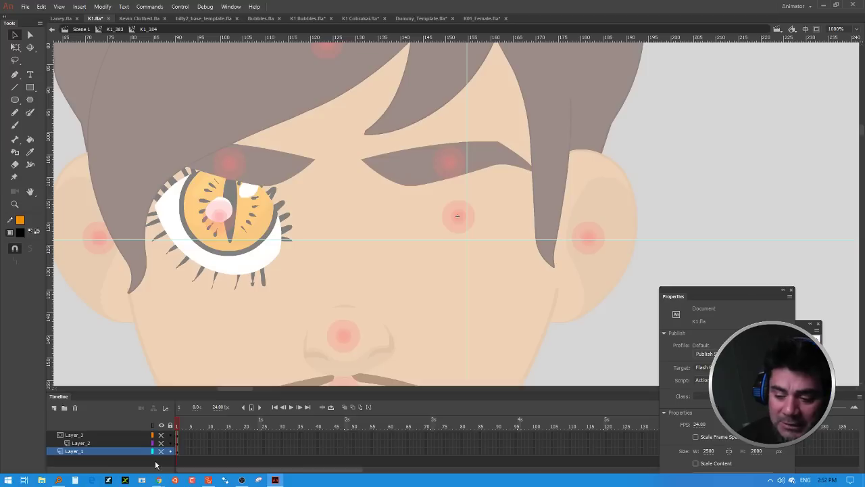
pyautogui.click(162, 442)
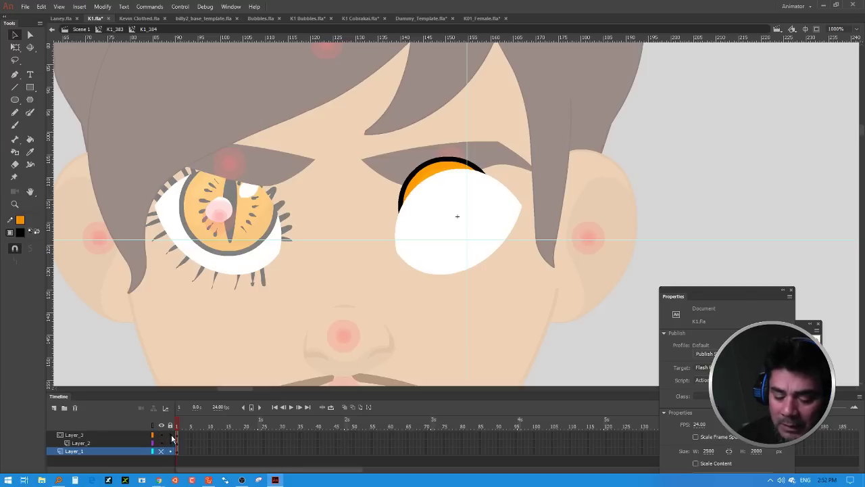
pyautogui.moveTo(171, 435); pyautogui.dragTo(170, 458)
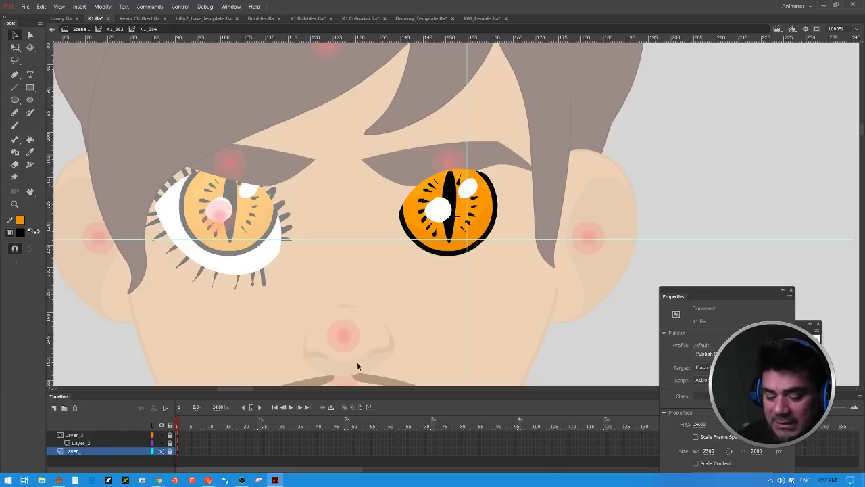
pyautogui.click(161, 451)
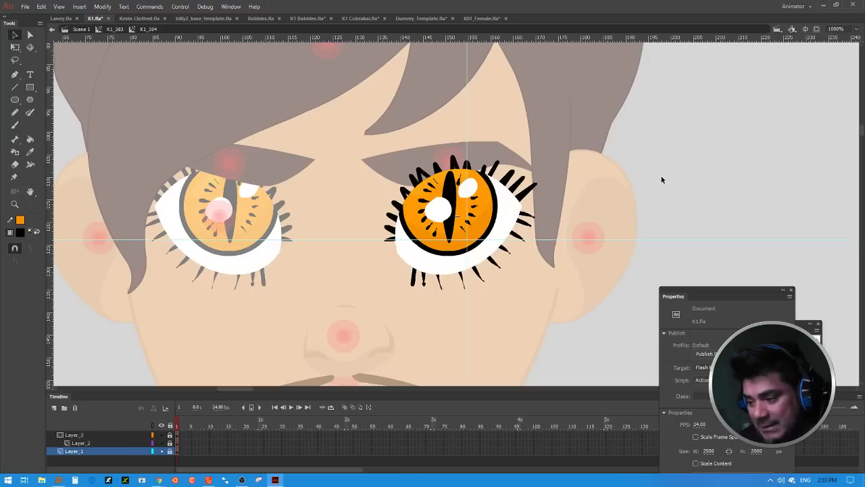
# Step: Return to the eye symbol K1_383, go to frame 2 and open its closed-eye image symbol K1_390
pyautogui.doubleClick(578, 193)
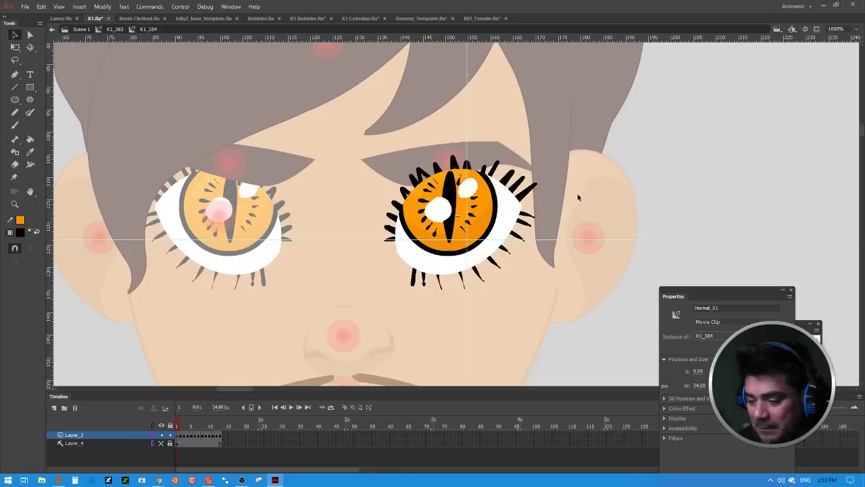
pyautogui.click(181, 436)
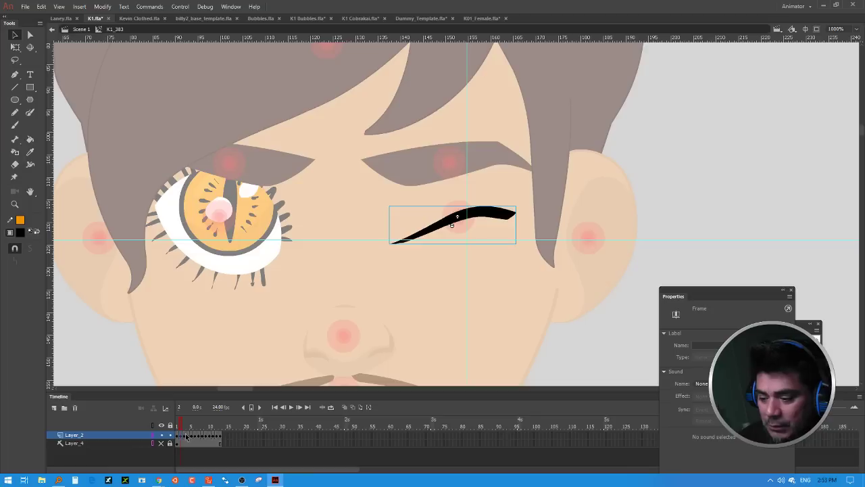
pyautogui.doubleClick(511, 220)
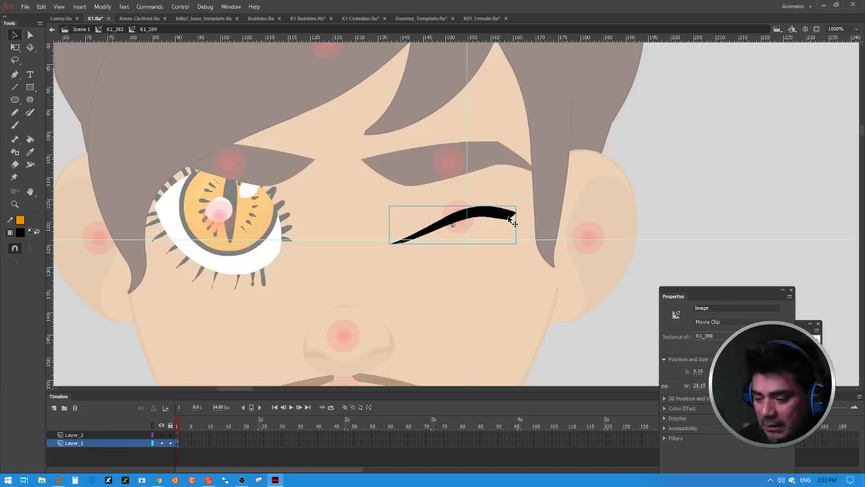
pyautogui.doubleClick(511, 220)
pyautogui.click(511, 220)
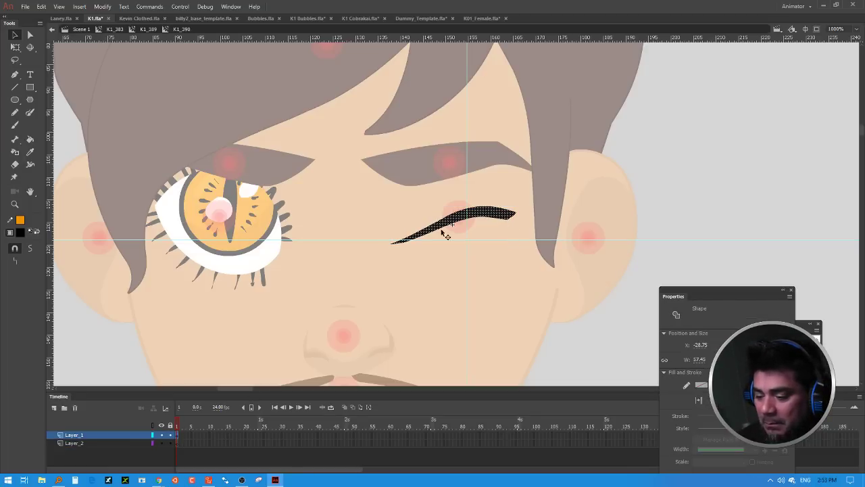
pyautogui.click(433, 201)
# Step: Brush short black eyelashes along the upper edge of the closed eyelid line and exit the image symbol
pyautogui.click(15, 125)
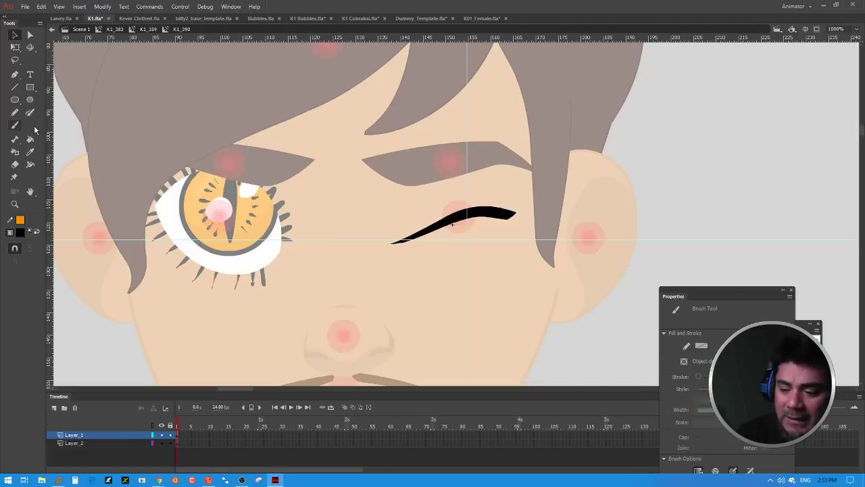
pyautogui.moveTo(506, 213)
pyautogui.mouseDown()
pyautogui.moveTo(521, 202)
pyautogui.moveTo(463, 193)
pyautogui.mouseUp()
pyautogui.moveTo(441, 223)
pyautogui.mouseDown()
pyautogui.moveTo(448, 196)
pyautogui.moveTo(413, 212)
pyautogui.moveTo(408, 228)
pyautogui.mouseUp()
pyautogui.press('v')
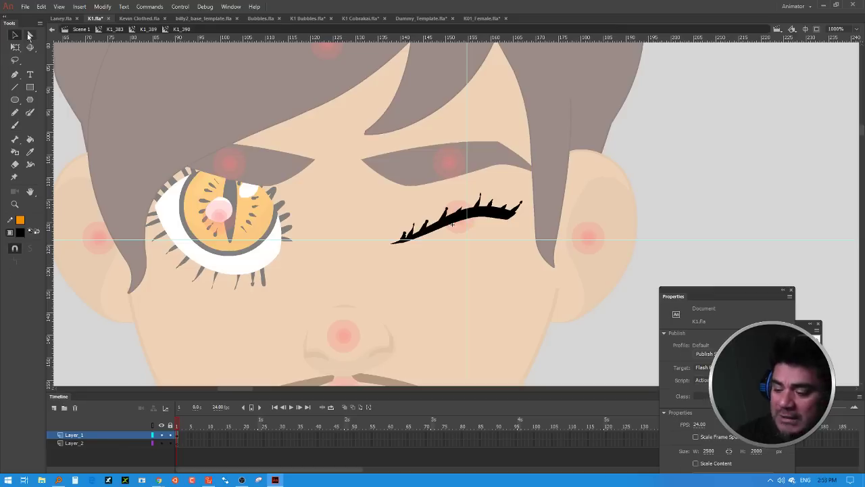
pyautogui.doubleClick(531, 233)
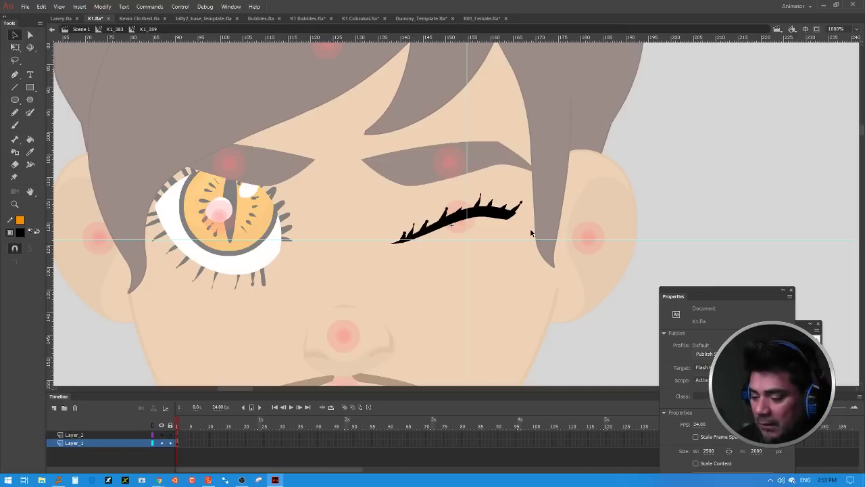
pyautogui.doubleClick(531, 227)
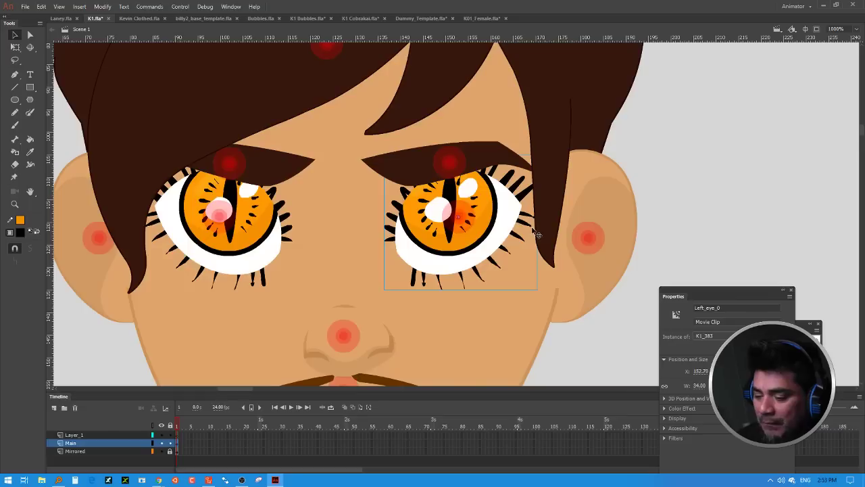
# Step: Reopen the left eye symbol K1_383 at frame 3 and enter its closed-eye image symbol K1_392
pyautogui.doubleClick(519, 209)
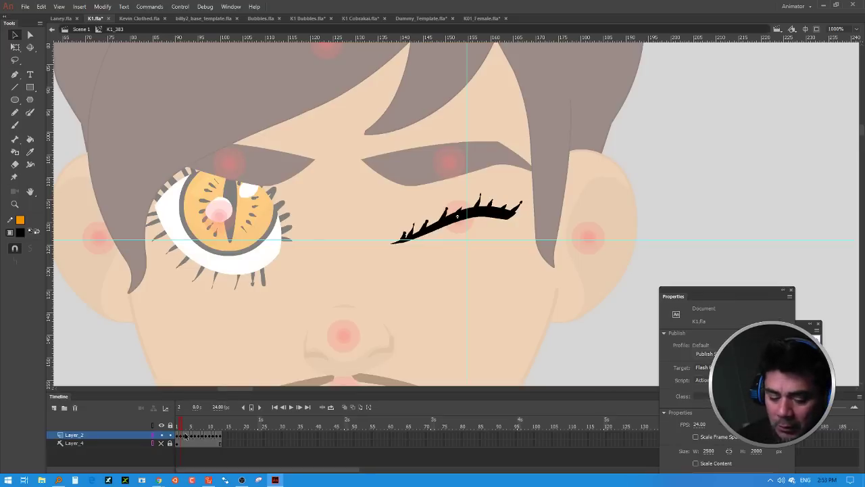
pyautogui.click(185, 436)
pyautogui.doubleClick(518, 234)
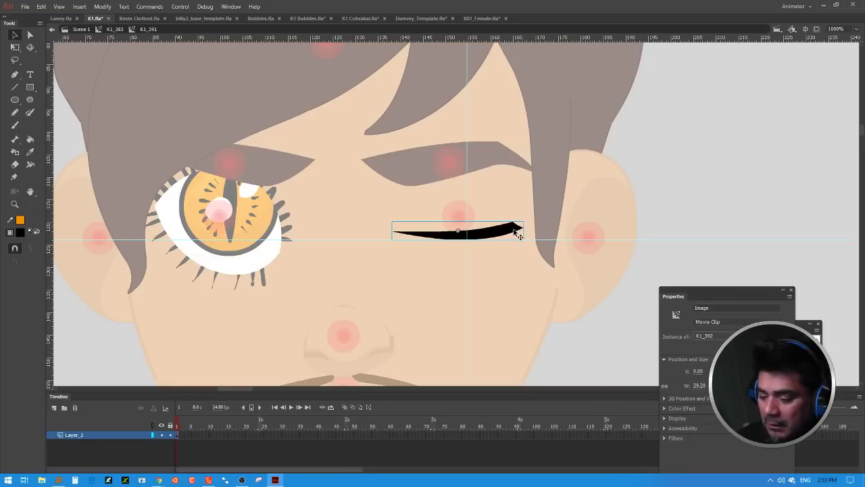
pyautogui.doubleClick(518, 233)
# Step: Brush short black eyelashes along the lower edge of the closed eyelid line and exit to K1_383
pyautogui.click(15, 125)
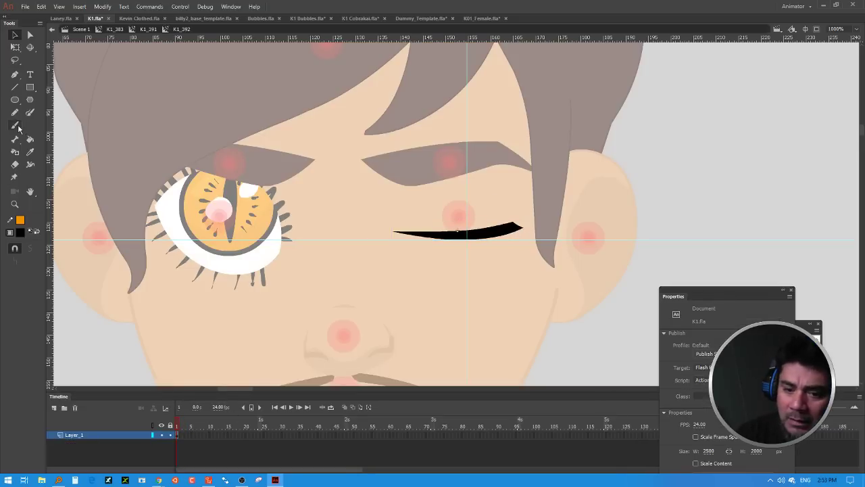
pyautogui.moveTo(504, 234)
pyautogui.mouseDown()
pyautogui.moveTo(499, 245)
pyautogui.moveTo(426, 247)
pyautogui.mouseUp()
pyautogui.press('v')
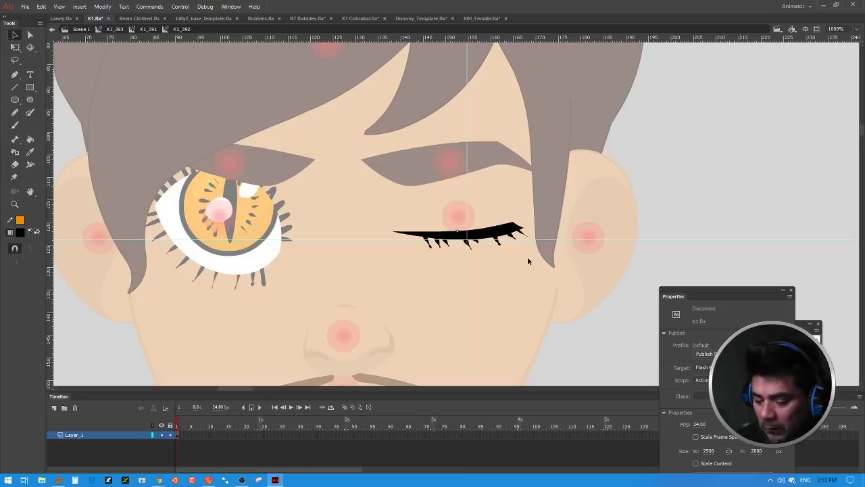
pyautogui.doubleClick(528, 260)
pyautogui.doubleClick(529, 261)
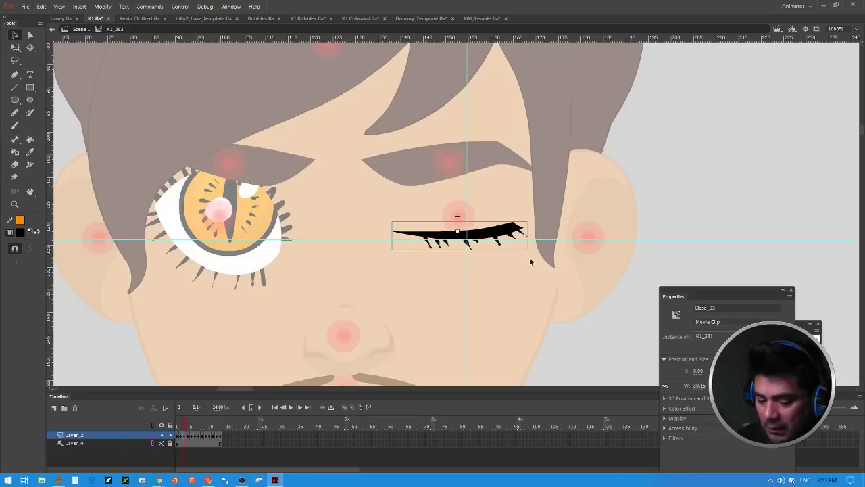
# Step: Go to frame 4, open the partly open eye's image symbol K1_395 and delete its black upper eyelid line
pyautogui.click(190, 435)
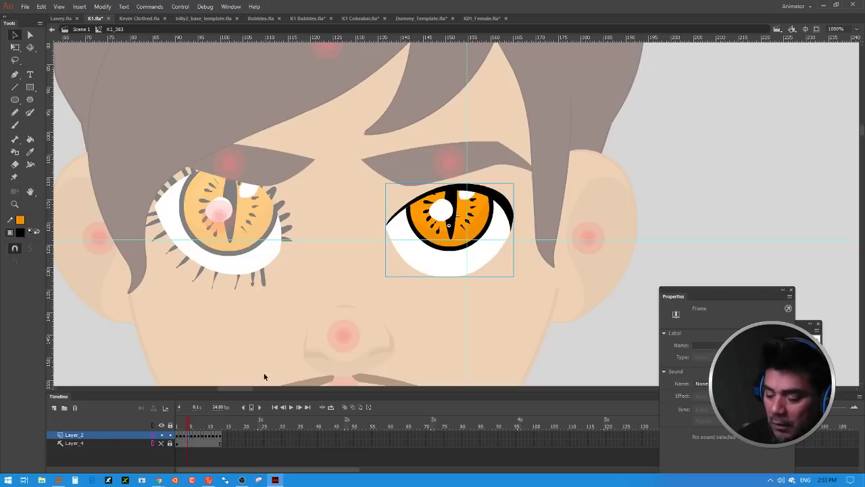
pyautogui.doubleClick(512, 210)
pyautogui.doubleClick(512, 212)
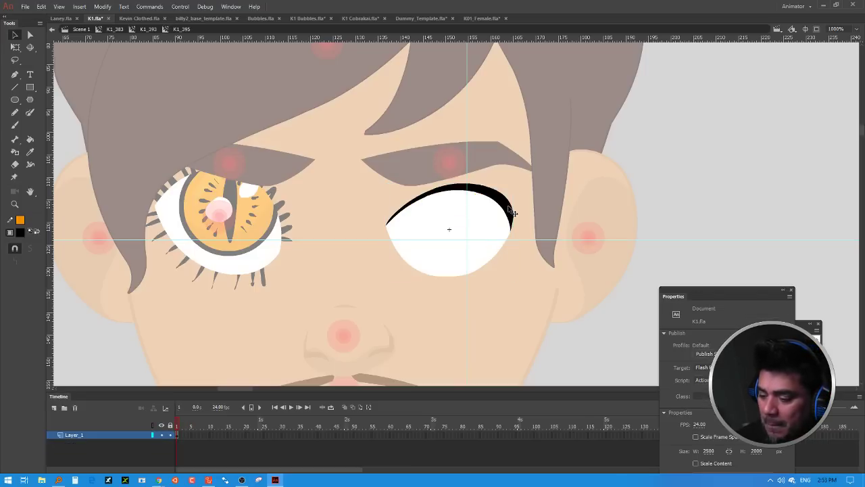
pyautogui.click(512, 213)
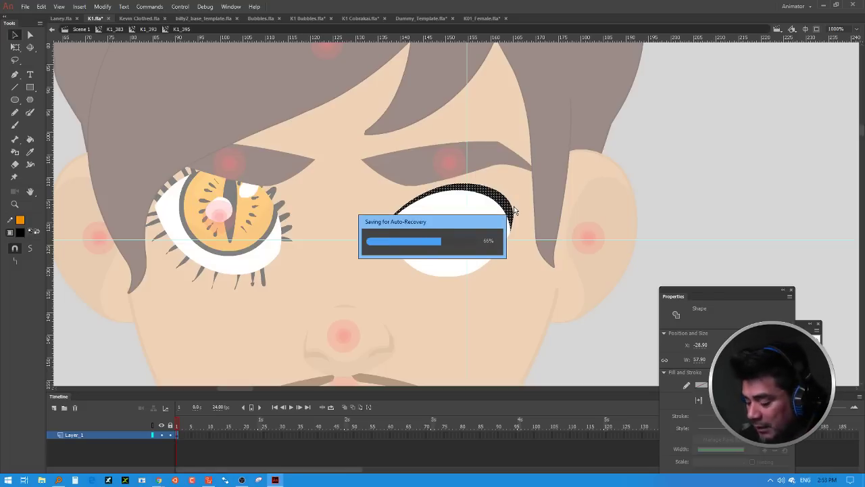
pyautogui.press('Delete')
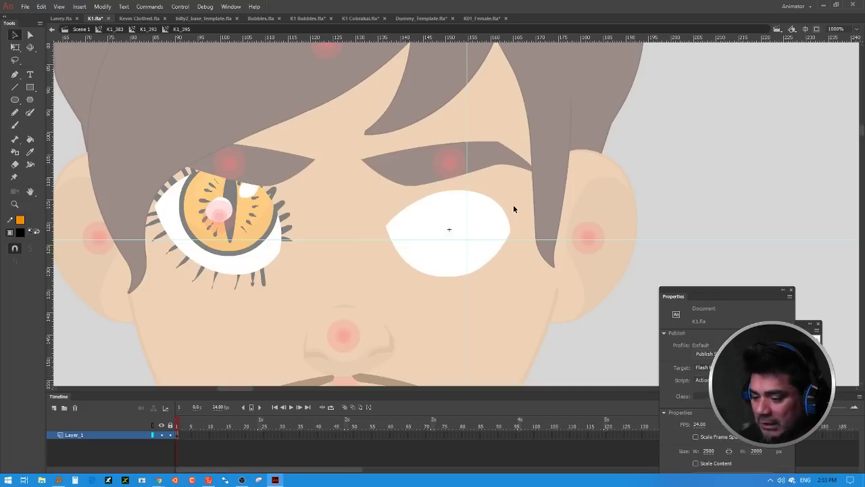
# Step: Set the brush to Paint Behind and paint short black lashes along the upper edge of the white eye shape
pyautogui.press('b')
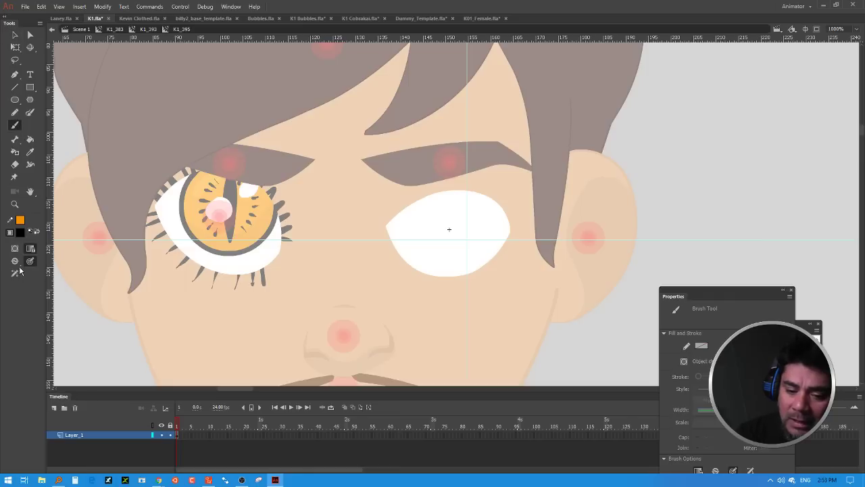
pyautogui.click(15, 261)
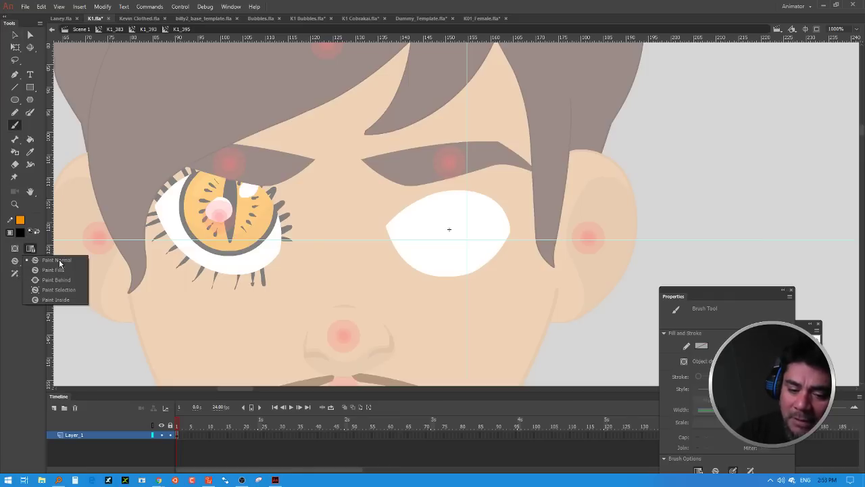
pyautogui.click(57, 280)
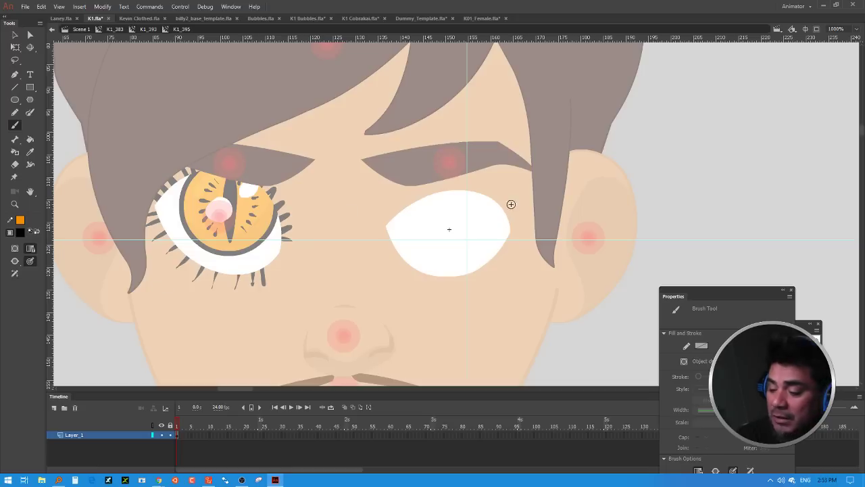
pyautogui.moveTo(502, 234)
pyautogui.mouseDown()
pyautogui.moveTo(521, 223)
pyautogui.moveTo(519, 213)
pyautogui.mouseUp()
pyautogui.moveTo(502, 215)
pyautogui.mouseDown()
pyautogui.moveTo(515, 203)
pyautogui.moveTo(508, 196)
pyautogui.mouseUp()
pyautogui.moveTo(494, 201)
pyautogui.mouseDown()
pyautogui.moveTo(502, 192)
pyautogui.moveTo(480, 179)
pyautogui.mouseUp()
pyautogui.moveTo(462, 193)
pyautogui.mouseDown()
pyautogui.moveTo(466, 178)
pyautogui.moveTo(453, 176)
pyautogui.mouseUp()
pyautogui.moveTo(438, 195)
pyautogui.mouseDown()
pyautogui.moveTo(441, 177)
pyautogui.moveTo(429, 182)
pyautogui.mouseUp()
pyautogui.moveTo(415, 204)
pyautogui.mouseDown()
pyautogui.moveTo(417, 188)
pyautogui.moveTo(408, 192)
pyautogui.mouseUp()
pyautogui.moveTo(398, 220); pyautogui.dragTo(392, 206)
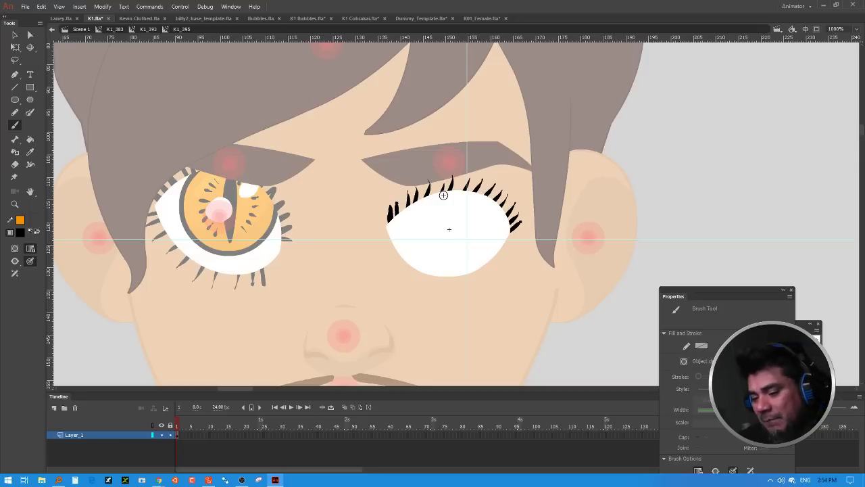
# Step: Paint black lashes along the lower edge of the eye white and return to the K1_383 eye timeline
pyautogui.moveTo(499, 252)
pyautogui.mouseDown()
pyautogui.moveTo(512, 246)
pyautogui.moveTo(484, 286)
pyautogui.mouseUp()
pyautogui.moveTo(462, 267)
pyautogui.mouseDown()
pyautogui.moveTo(466, 289)
pyautogui.moveTo(446, 299)
pyautogui.mouseUp()
pyautogui.moveTo(420, 271); pyautogui.dragTo(419, 295)
pyautogui.moveTo(406, 264)
pyautogui.mouseDown()
pyautogui.moveTo(403, 274)
pyautogui.moveTo(377, 261)
pyautogui.mouseUp()
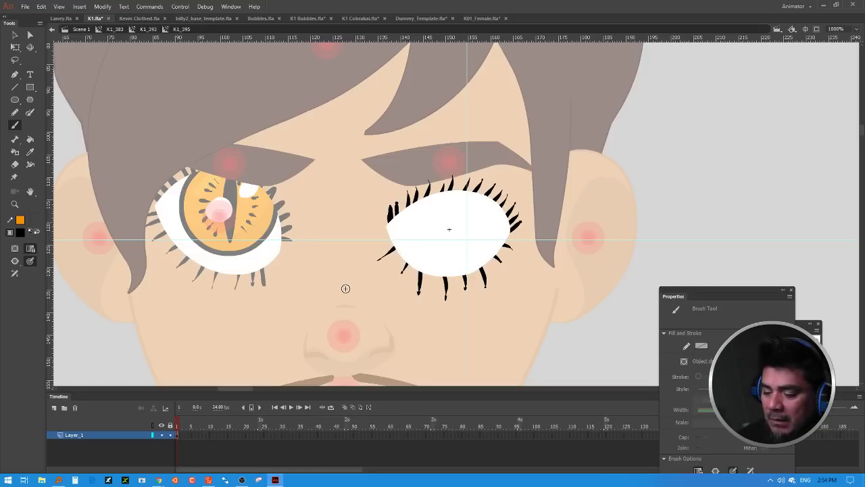
pyautogui.press('v')
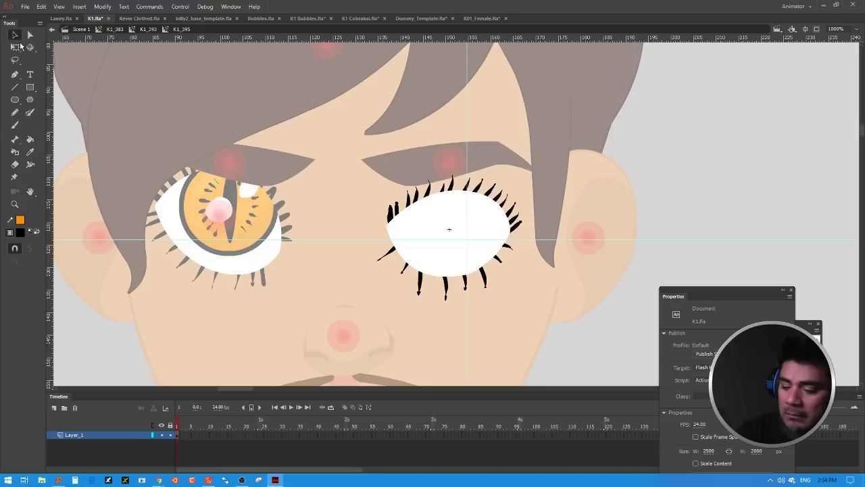
pyautogui.doubleClick(654, 180)
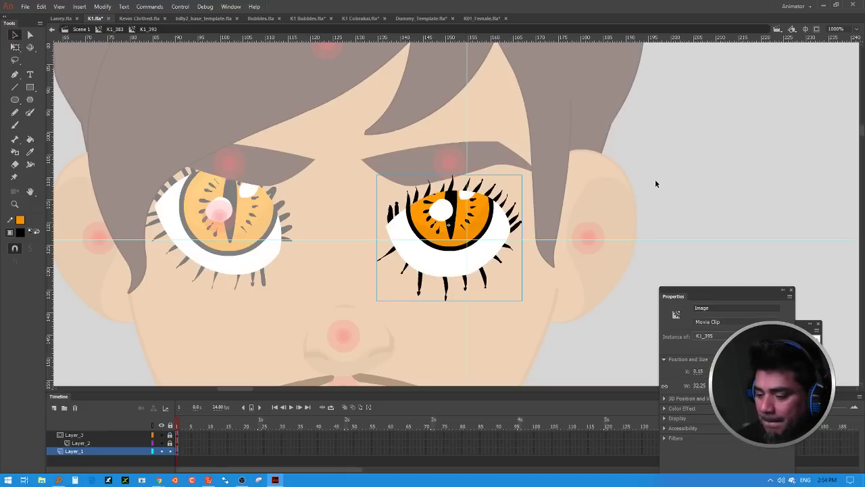
pyautogui.doubleClick(655, 179)
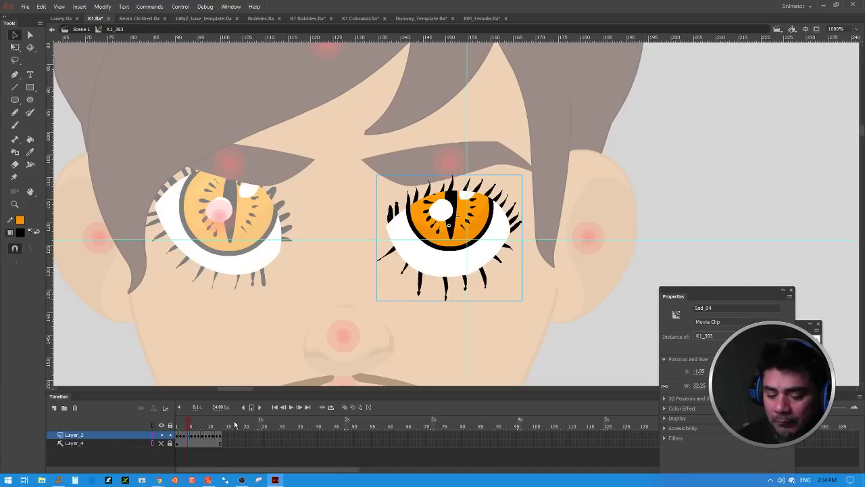
# Step: Open the eye white shape inside the frame 5 eye and delete its thick black upper lid line
pyautogui.click(191, 436)
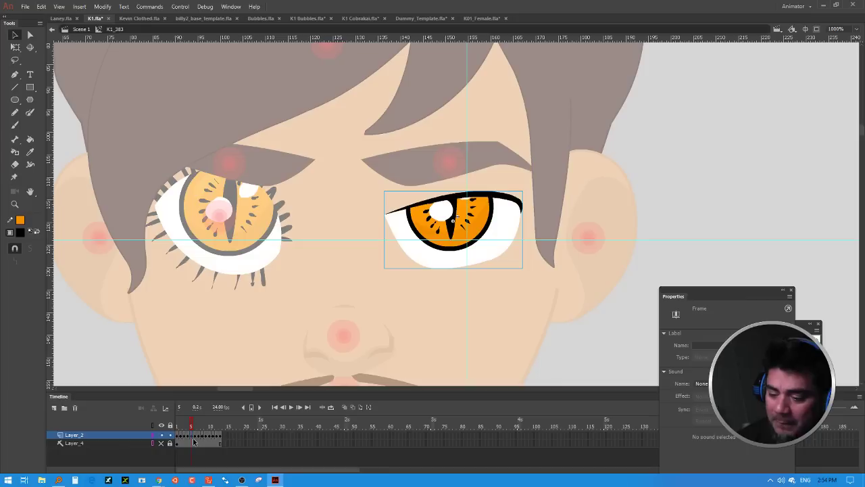
pyautogui.doubleClick(515, 226)
pyautogui.doubleClick(516, 229)
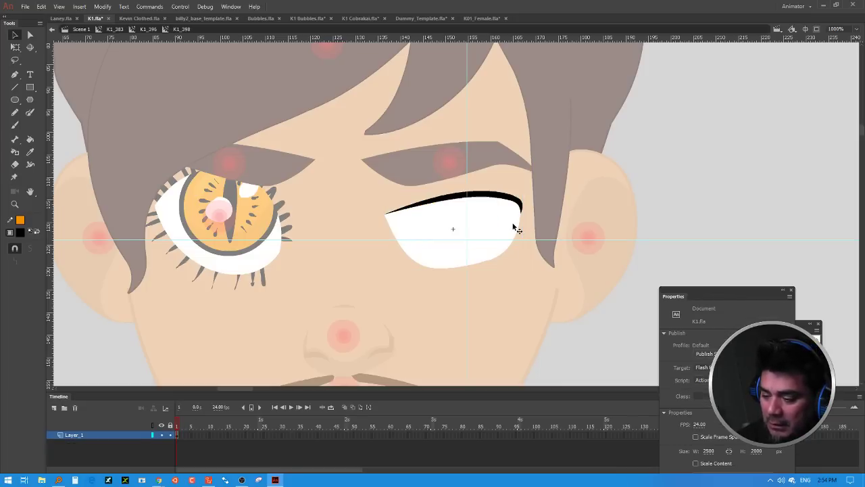
pyautogui.click(517, 206)
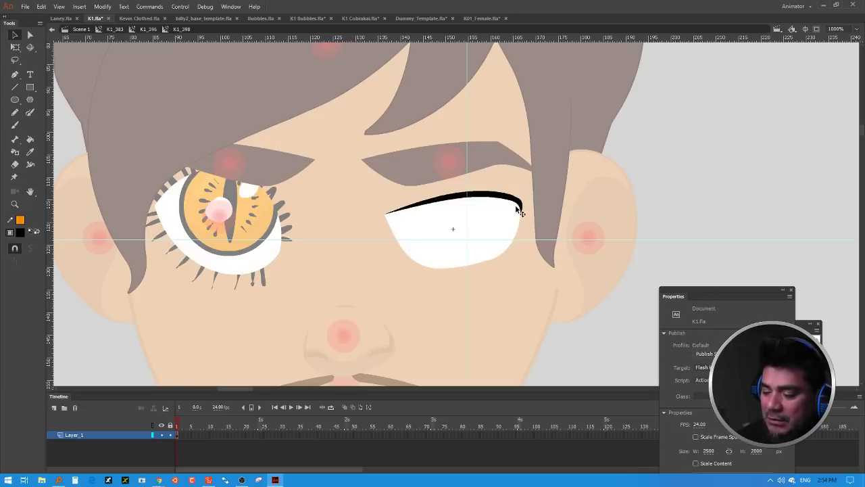
pyautogui.press('Delete')
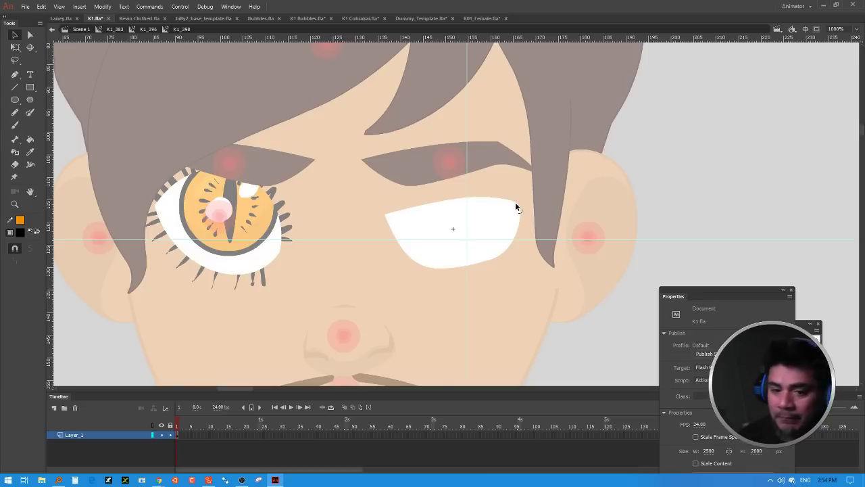
# Step: Paint black lashes along the upper and lower edges of the frame 5 eye white, then return to K1_383
pyautogui.press('b')
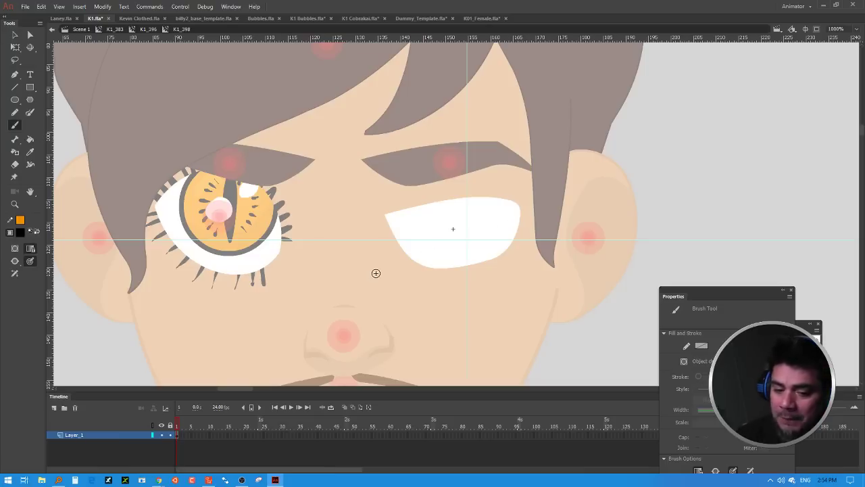
pyautogui.click(30, 250)
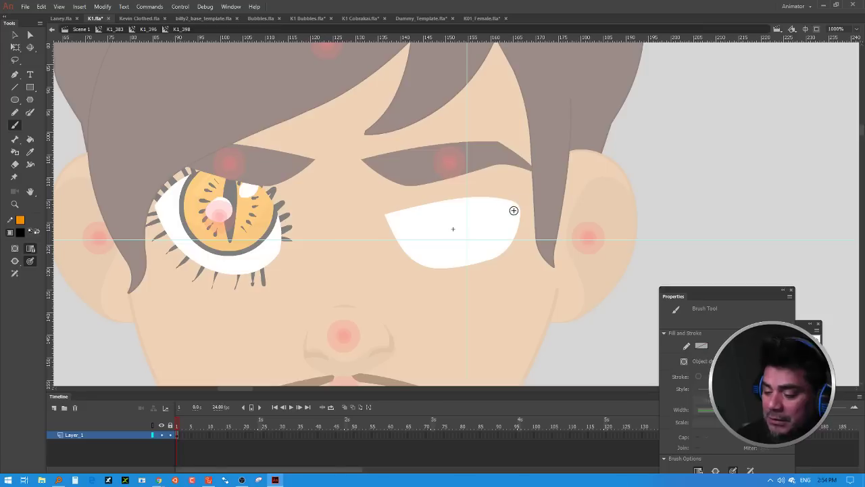
pyautogui.moveTo(526, 195)
pyautogui.mouseDown()
pyautogui.moveTo(499, 205)
pyautogui.moveTo(439, 194)
pyautogui.moveTo(424, 212)
pyautogui.moveTo(385, 206)
pyautogui.mouseUp()
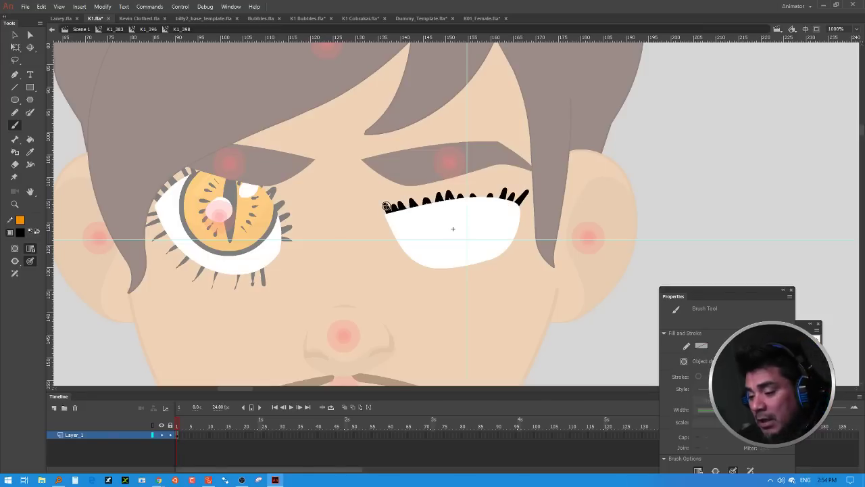
pyautogui.moveTo(519, 223)
pyautogui.mouseDown()
pyautogui.moveTo(444, 281)
pyautogui.moveTo(420, 273)
pyautogui.moveTo(408, 250)
pyautogui.moveTo(387, 270)
pyautogui.mouseUp()
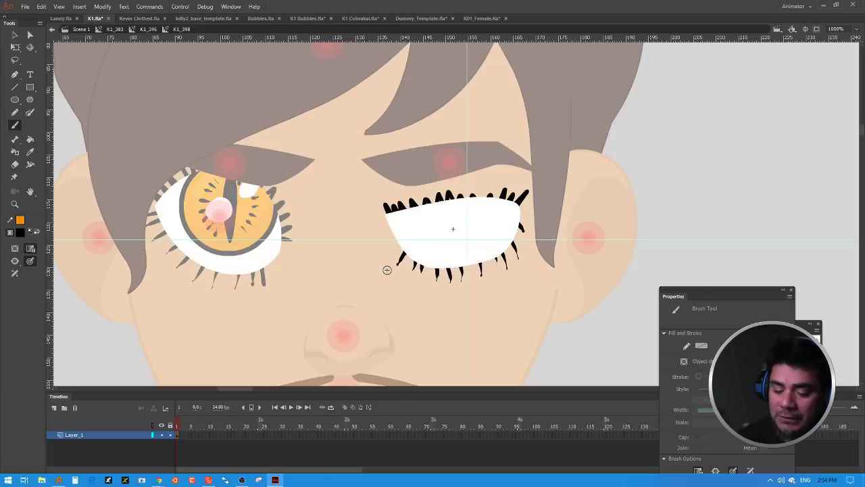
pyautogui.press('v')
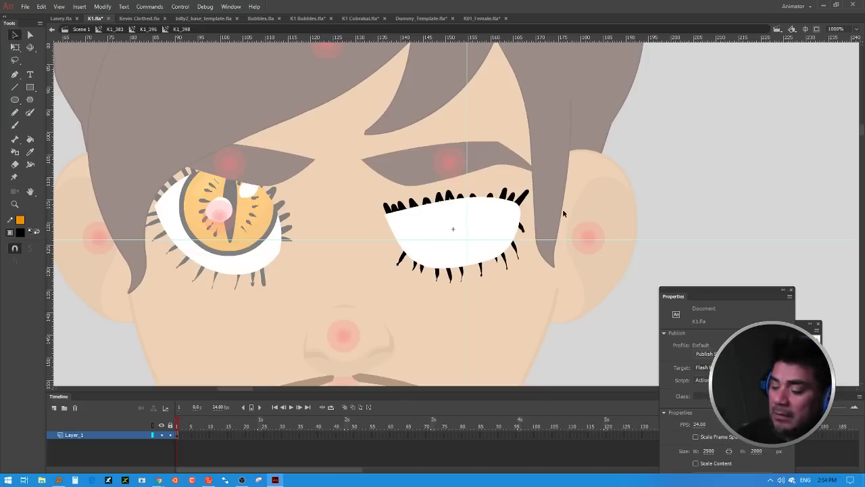
pyautogui.doubleClick(592, 231)
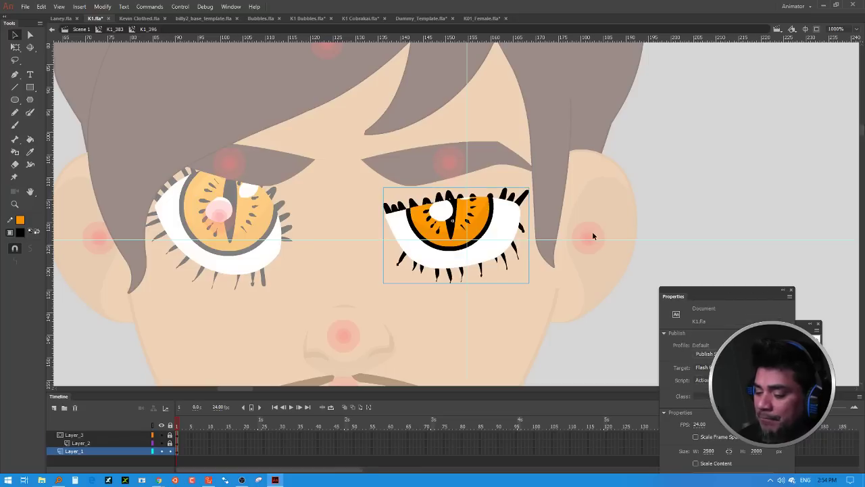
pyautogui.doubleClick(592, 231)
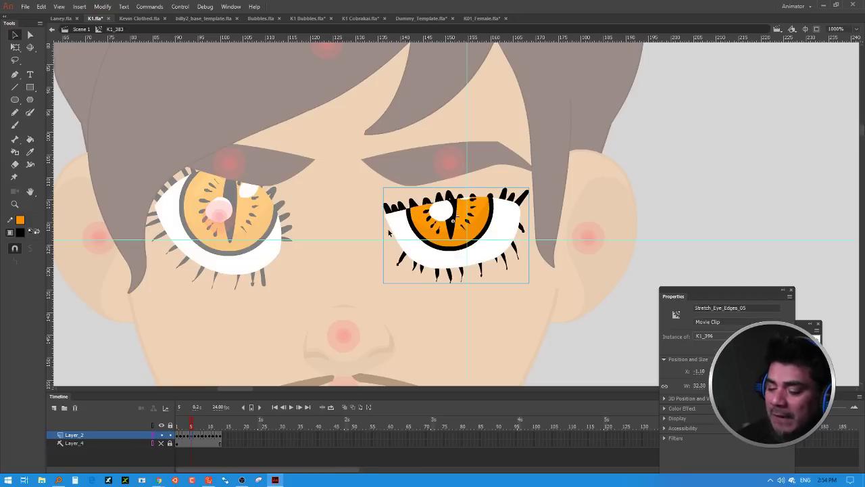
# Step: Reopen the frame 5 eye white, draw a straight line across it past both edges, and bend the line upward
pyautogui.doubleClick(512, 223)
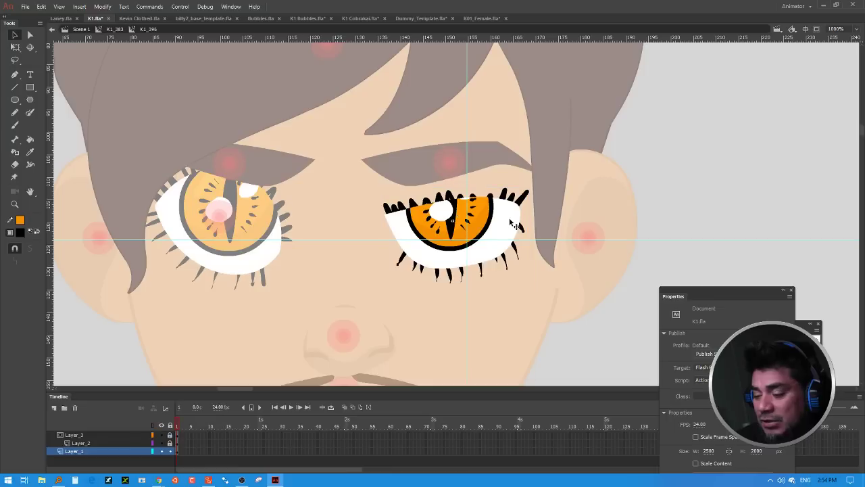
pyautogui.doubleClick(512, 223)
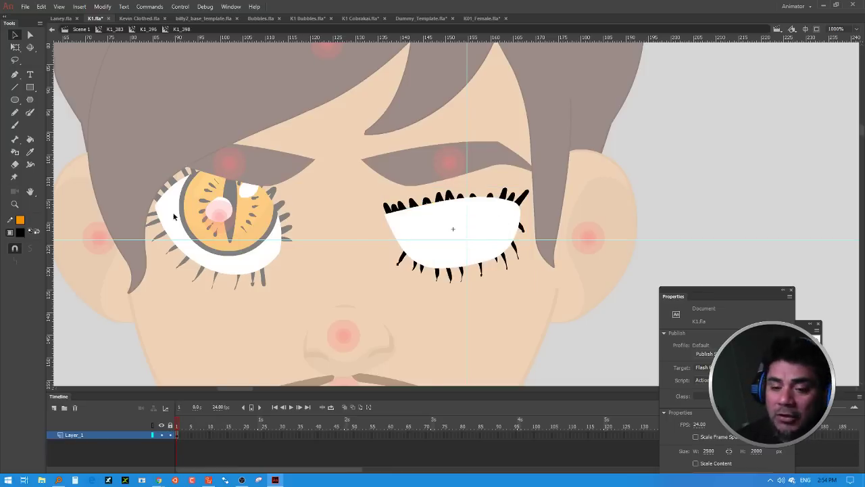
pyautogui.click(15, 88)
pyautogui.moveTo(382, 236); pyautogui.dragTo(558, 218)
pyautogui.click(16, 35)
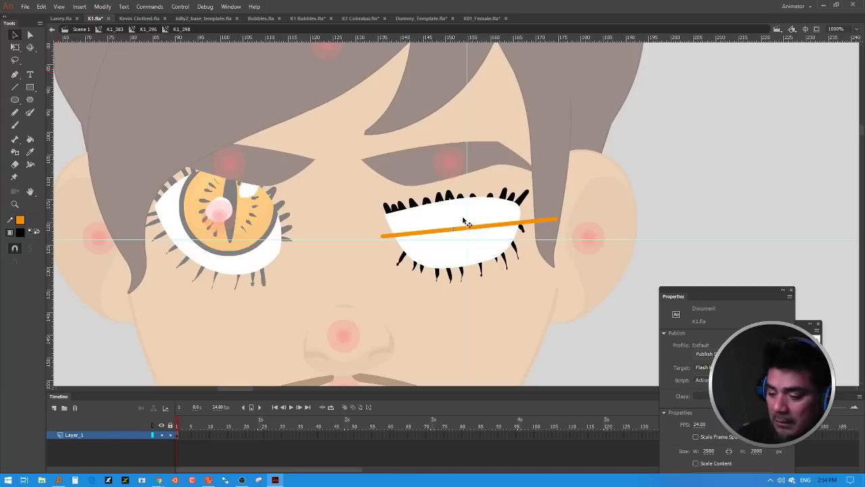
pyautogui.moveTo(470, 228); pyautogui.dragTo(470, 217)
# Step: Fill the part of the eye white above the dividing line with a slightly darkened white by lowering the brightness
pyautogui.click(485, 217)
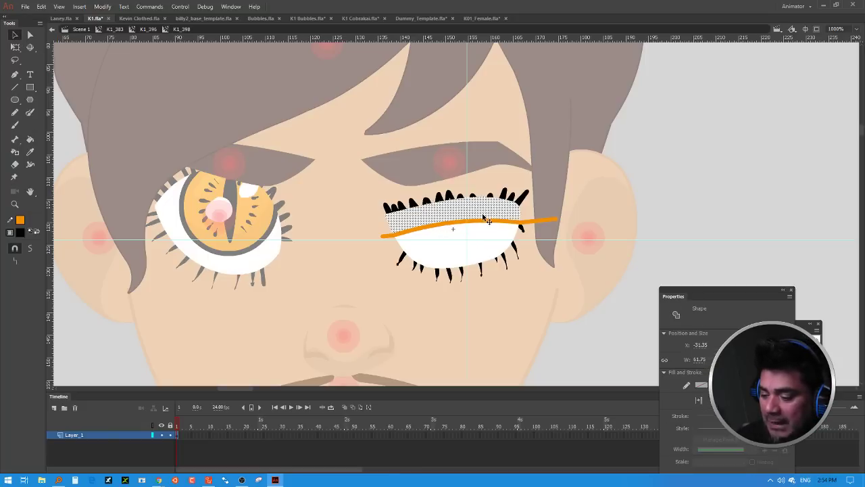
pyautogui.click(579, 180)
pyautogui.click(451, 214)
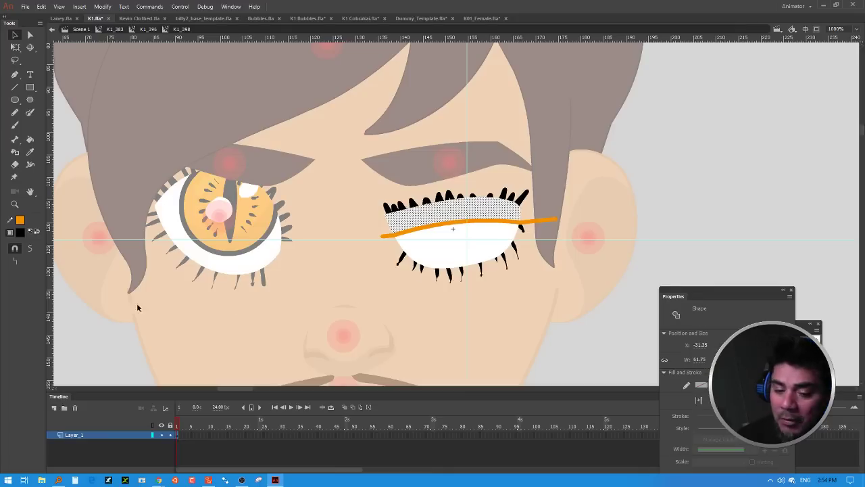
pyautogui.click(23, 234)
pyautogui.click(30, 284)
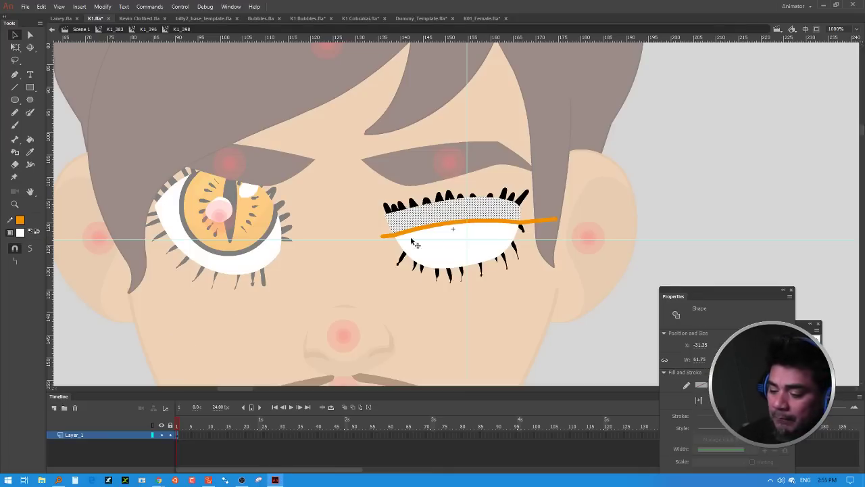
pyautogui.click(19, 232)
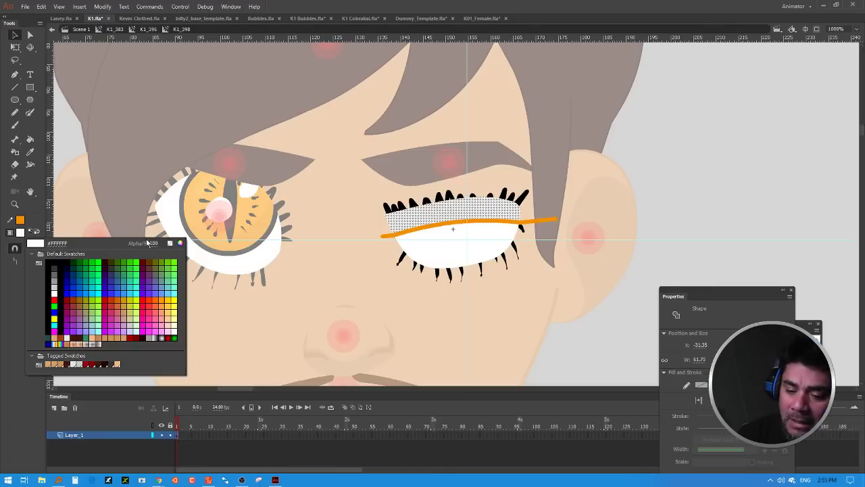
pyautogui.click(180, 245)
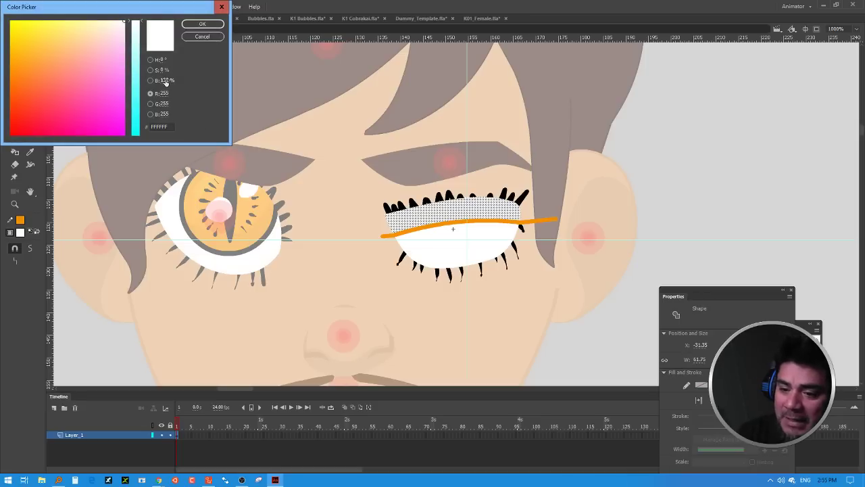
pyautogui.moveTo(164, 81); pyautogui.dragTo(160, 88)
pyautogui.click(202, 24)
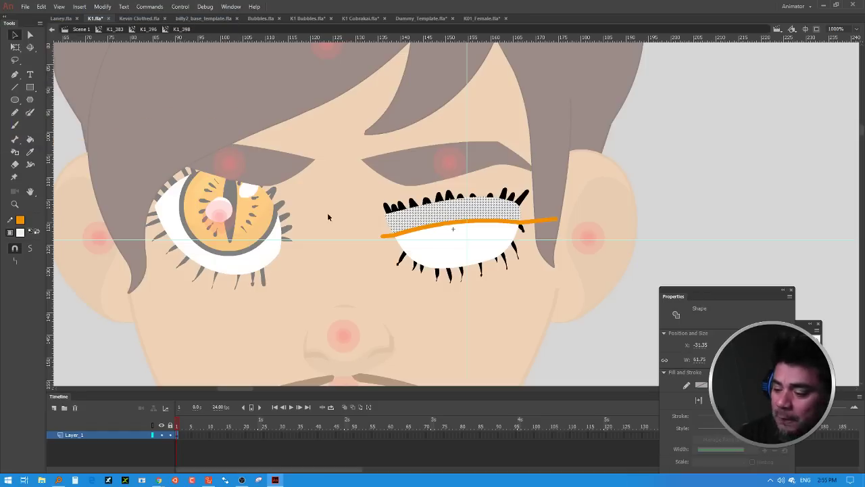
pyautogui.click(605, 191)
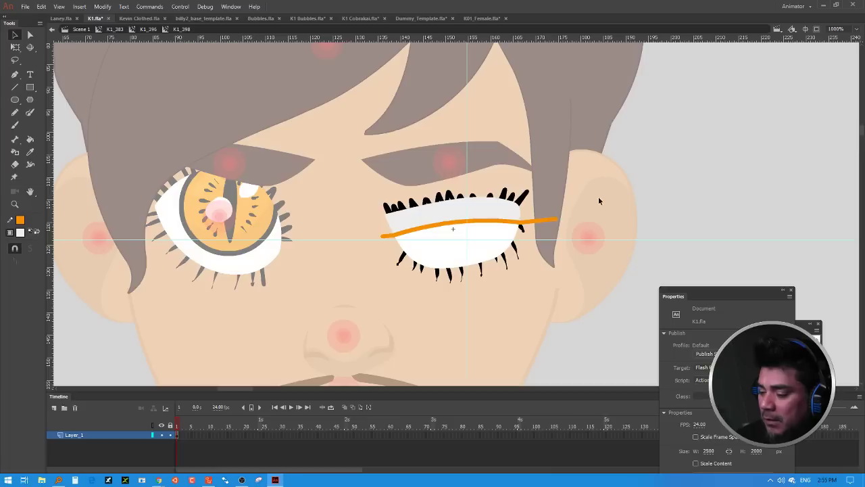
# Step: Delete the orange dividing line from the eye white and return to the K1_383 eye timeline
pyautogui.click(542, 224)
pyautogui.press('Delete')
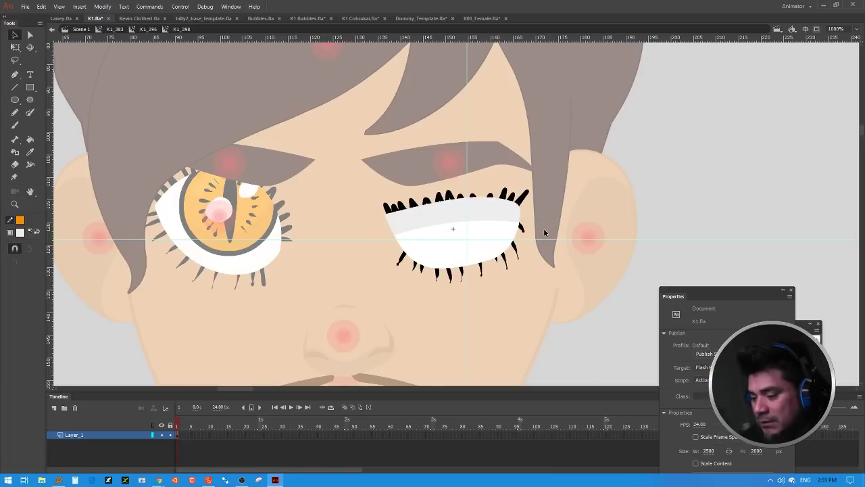
pyautogui.doubleClick(650, 177)
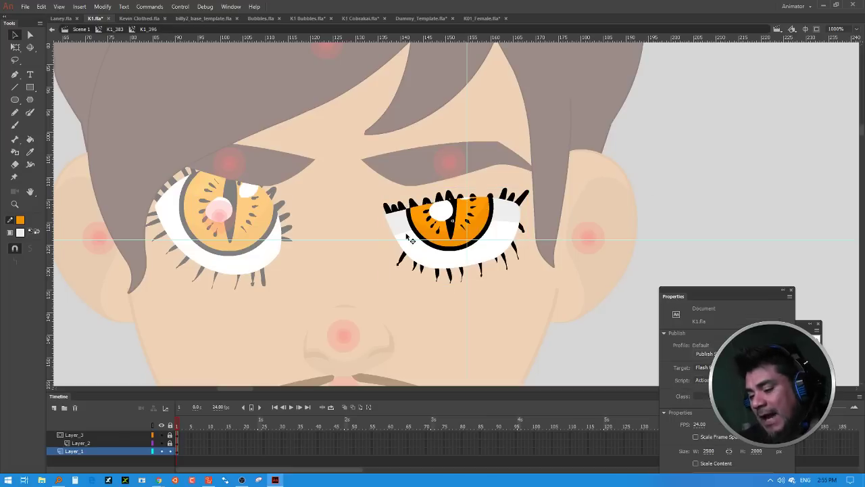
pyautogui.doubleClick(643, 153)
pyautogui.click(645, 152)
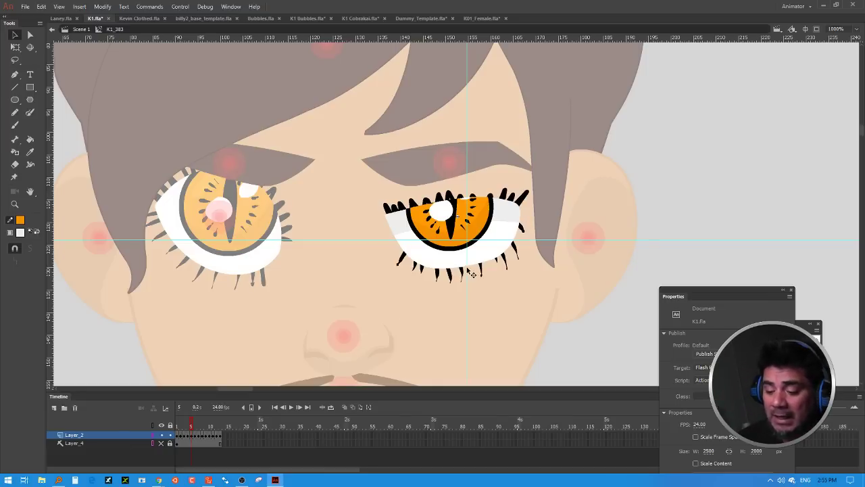
# Step: Go to frame 1 of the K1_383 timeline, open its eye sprite, and enter the eye white symbol K1_388
pyautogui.click(177, 436)
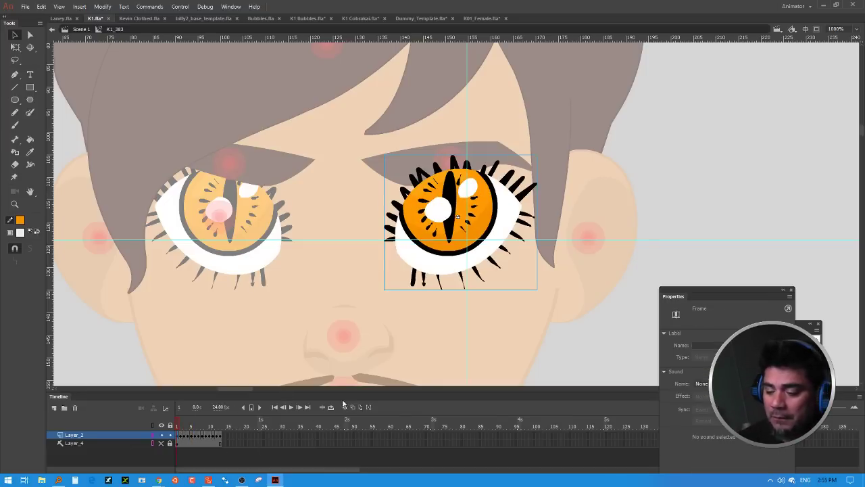
pyautogui.doubleClick(513, 216)
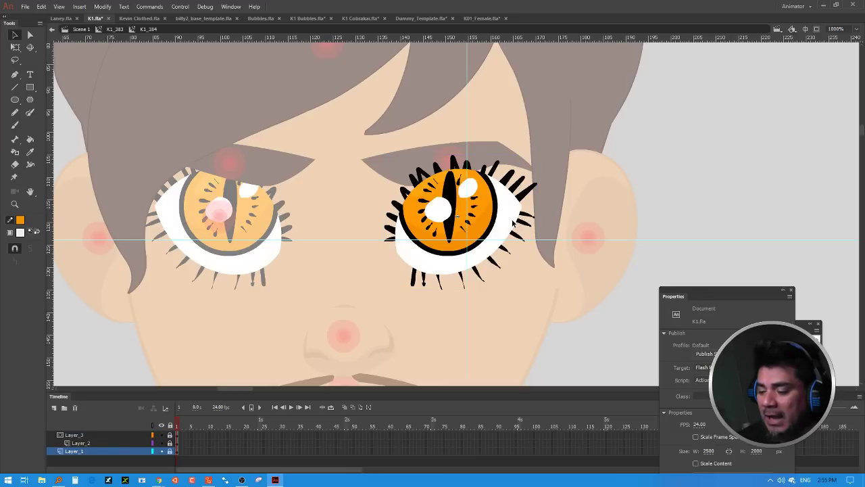
pyautogui.doubleClick(511, 221)
pyautogui.doubleClick(514, 230)
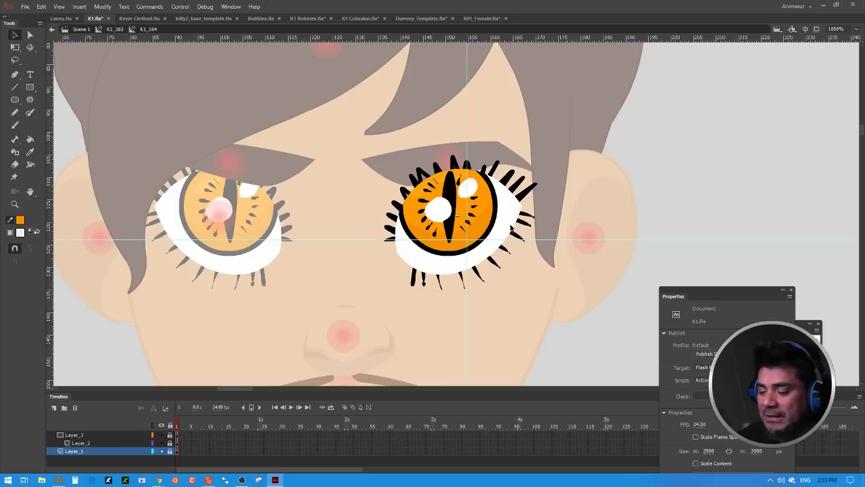
pyautogui.doubleClick(499, 250)
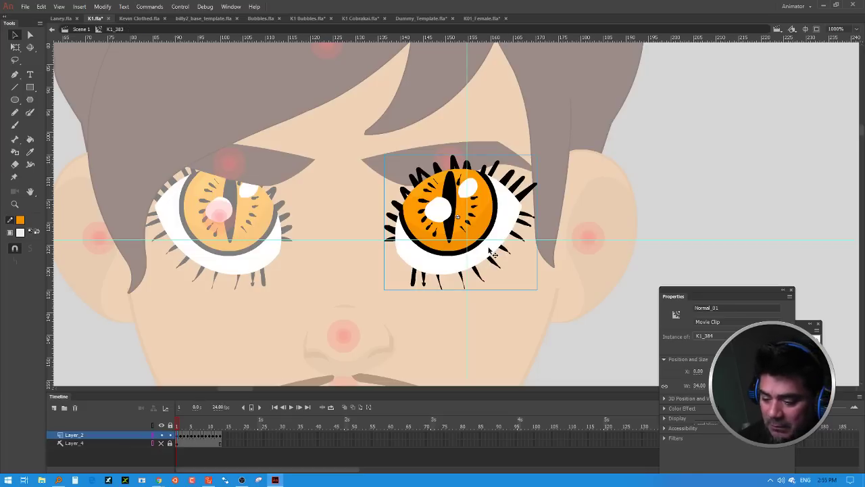
pyautogui.doubleClick(493, 252)
pyautogui.click(509, 236)
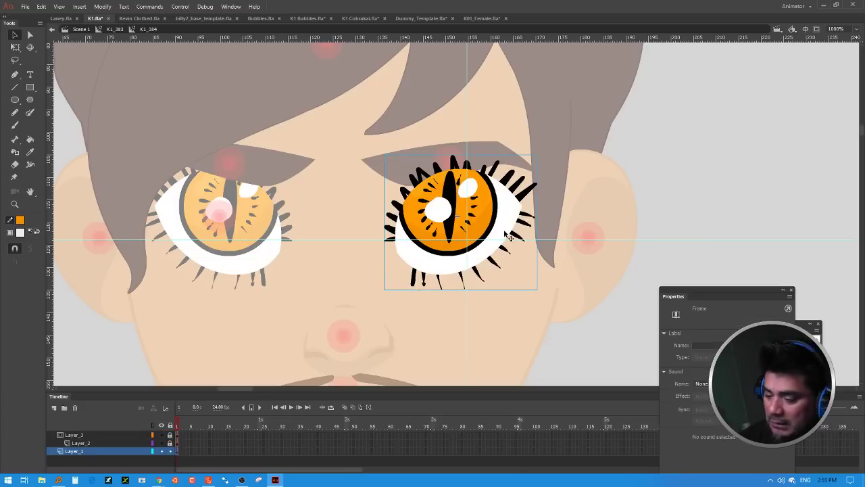
pyautogui.doubleClick(500, 253)
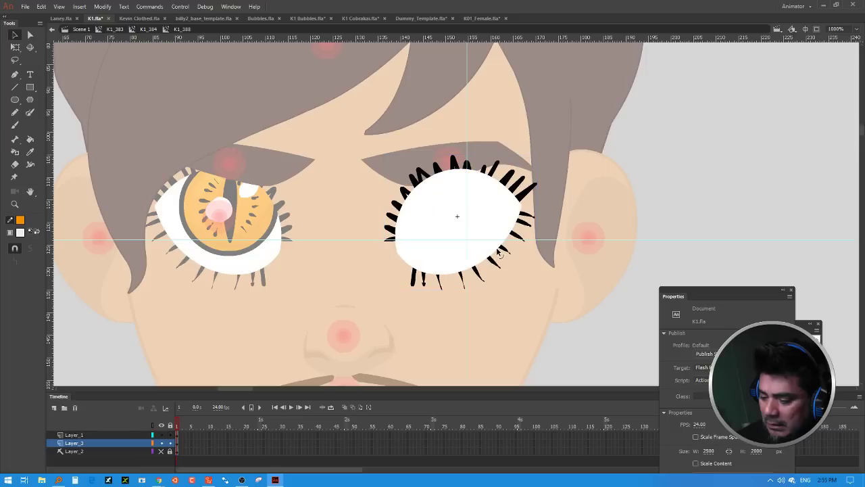
# Step: Bulge the lower and outer edges of the frame 1 eye white outward over the lash roots, and return to K1_384
pyautogui.moveTo(499, 254); pyautogui.dragTo(507, 257)
pyautogui.moveTo(522, 224)
pyautogui.mouseDown()
pyautogui.moveTo(512, 229)
pyautogui.moveTo(523, 222)
pyautogui.mouseUp()
pyautogui.moveTo(477, 276); pyautogui.dragTo(475, 277)
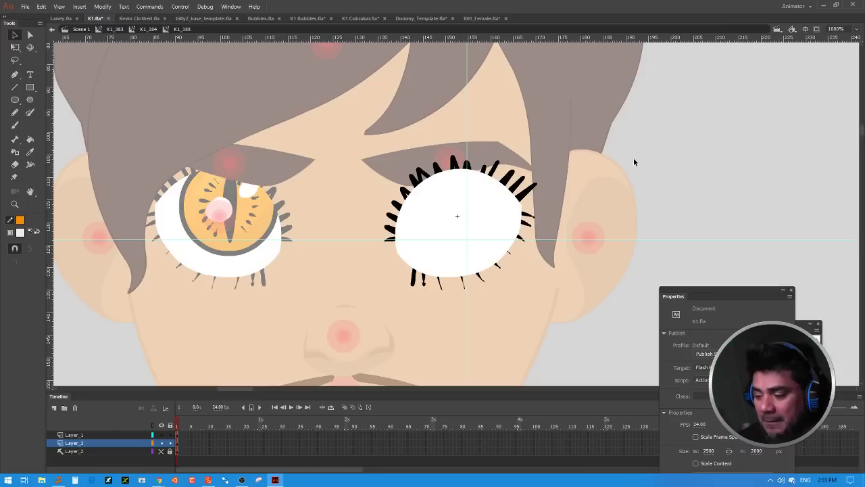
pyautogui.hotkey('ctrl', 'z')
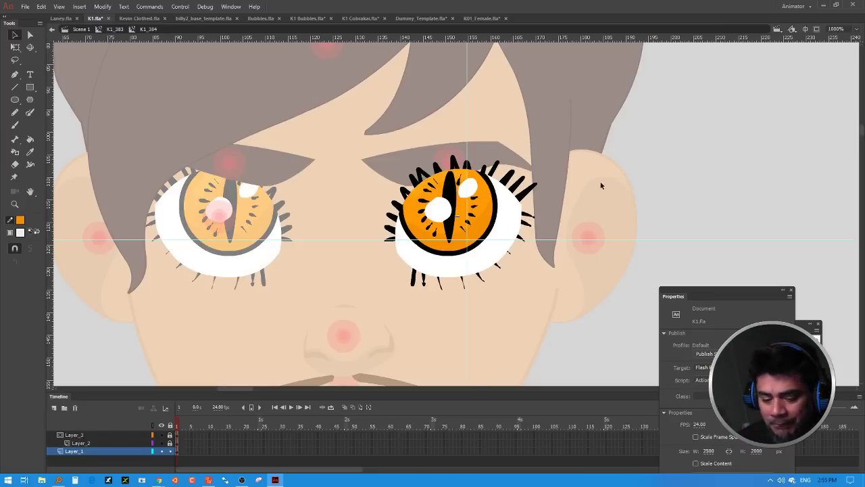
# Step: Unlock the mask layer Layer_3 and show its shape as an outline
pyautogui.hotkey('ctrl', 'y')
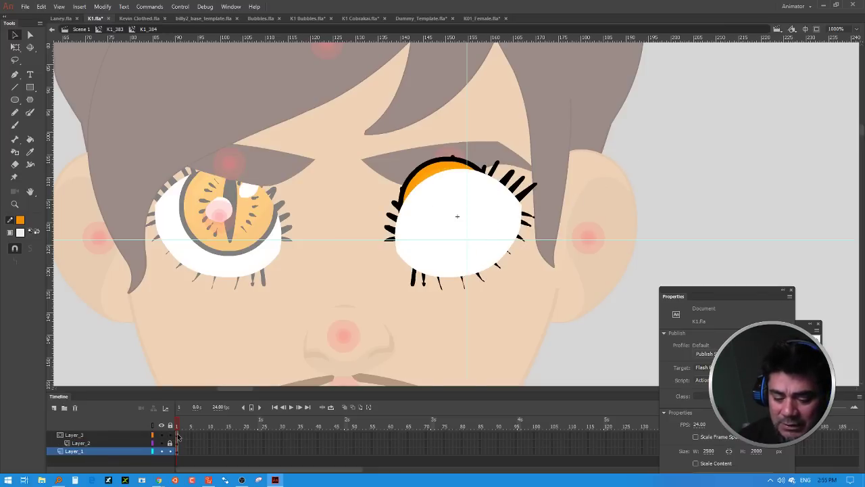
pyautogui.click(178, 437)
pyautogui.click(161, 435)
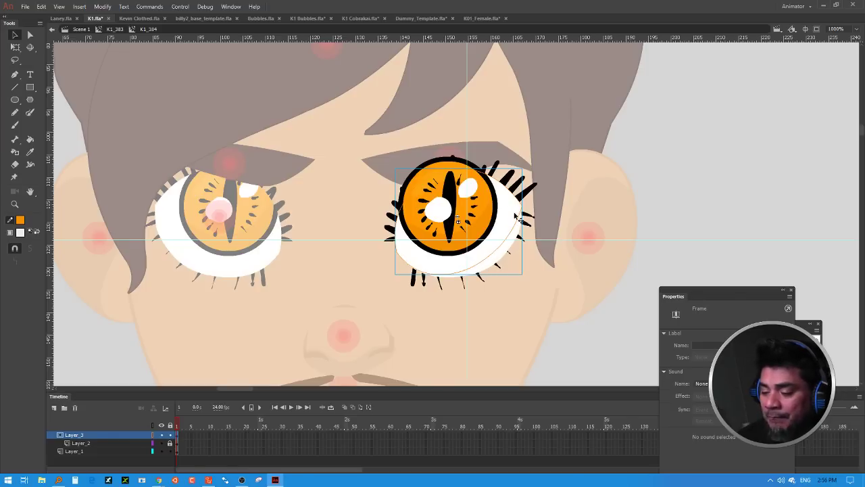
pyautogui.click(440, 168)
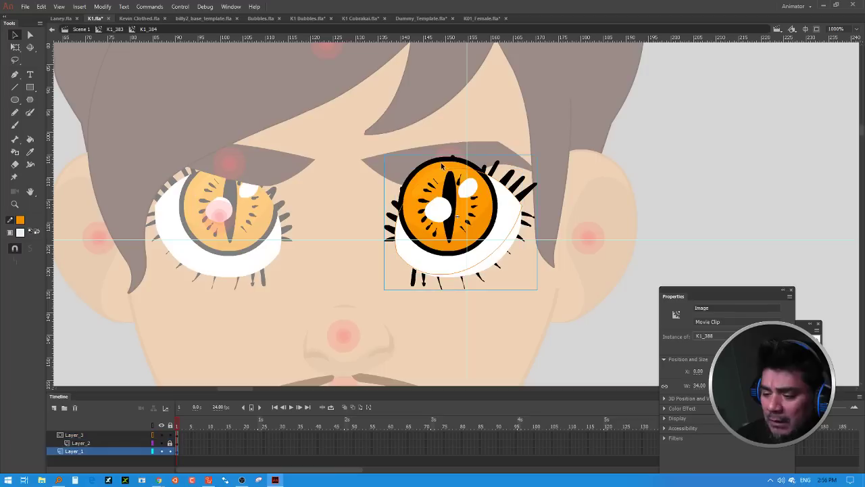
pyautogui.click(413, 244)
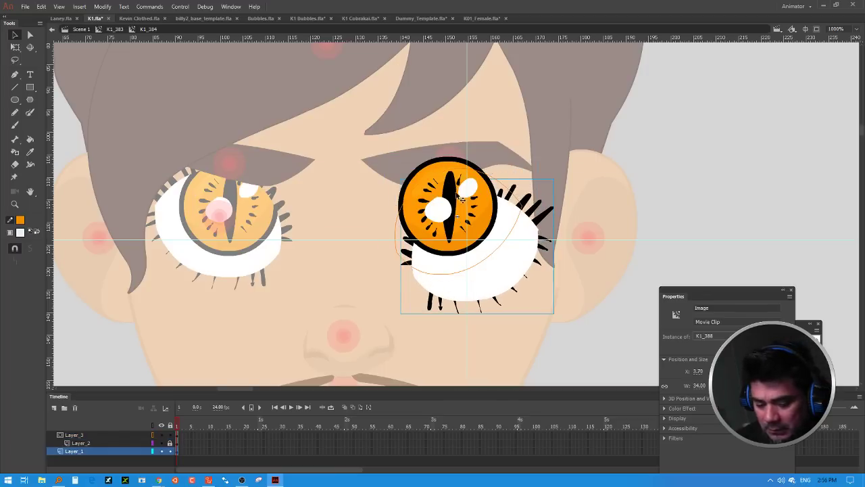
pyautogui.click(410, 242)
pyautogui.hotkey('ctrl', 'shift', 'a')
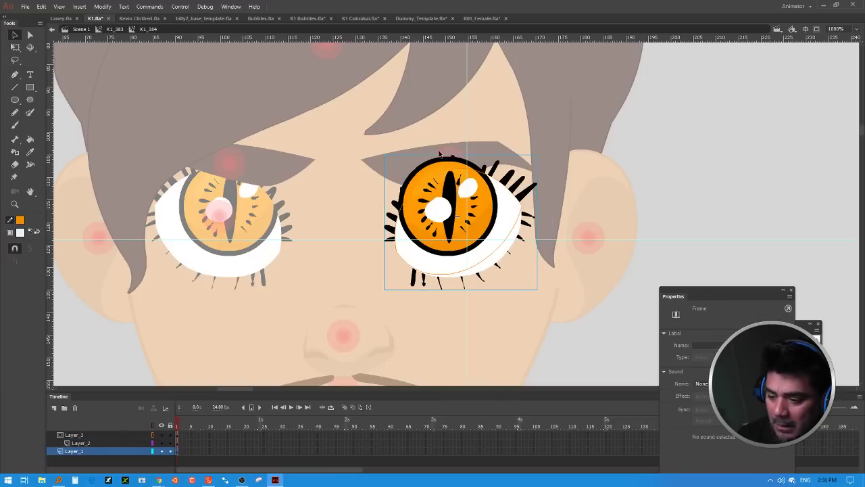
# Step: Move the pupil down to the outer lower edge of the eye white, and check its clipping with the mask layers briefly locked
pyautogui.moveTo(435, 169); pyautogui.dragTo(461, 197)
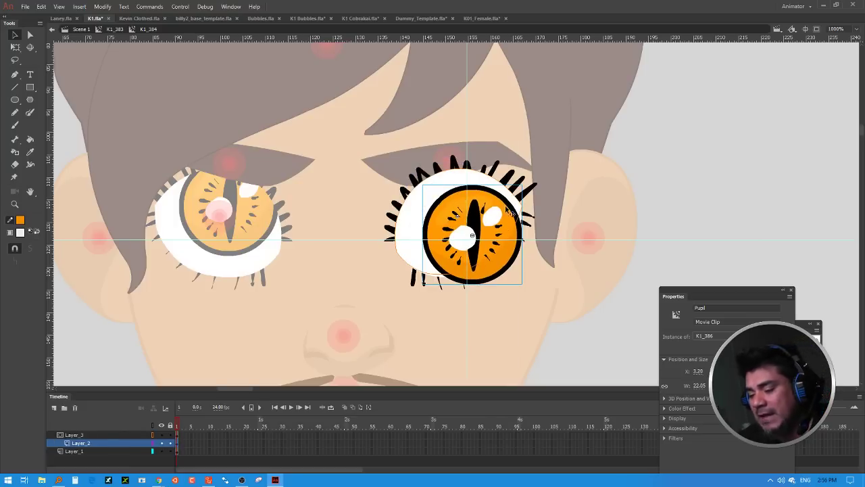
pyautogui.click(174, 443)
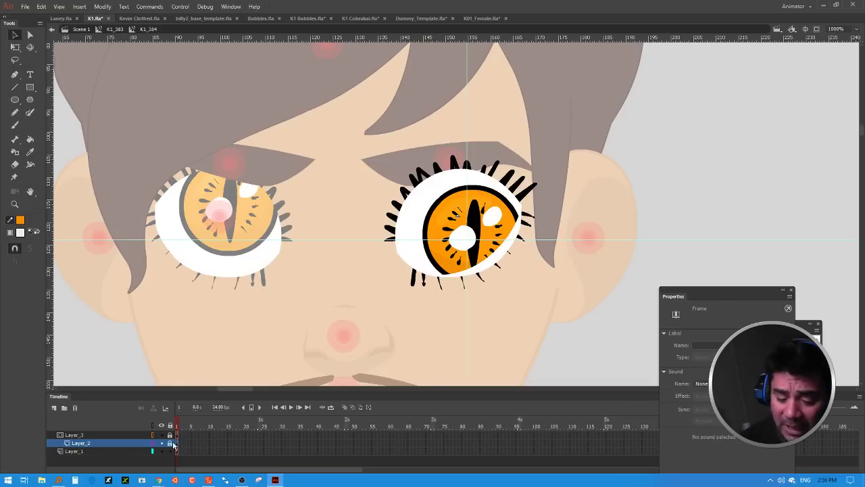
pyautogui.click(519, 248)
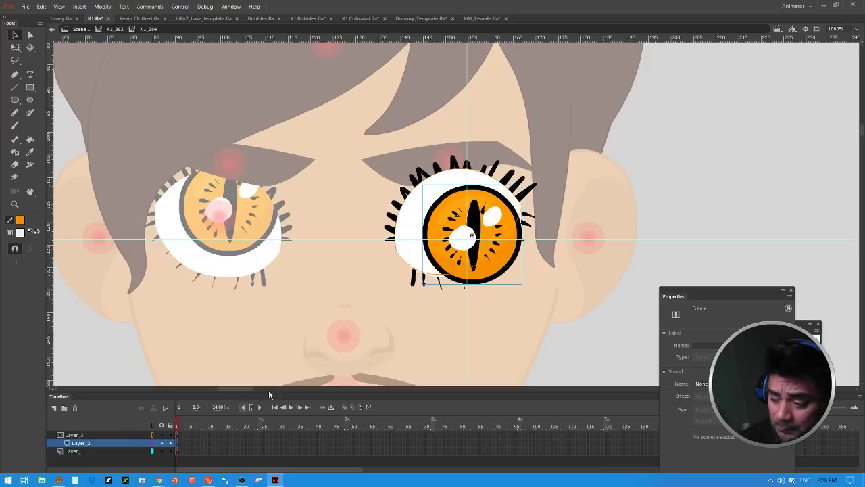
# Step: Open the eye white symbol on Layer_1, copy its reshaped white fill, and return to K1_384
pyautogui.click(178, 450)
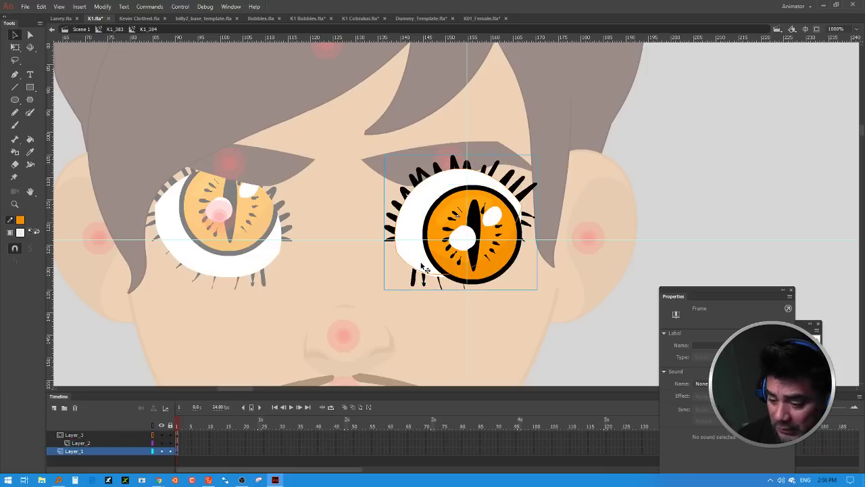
pyautogui.doubleClick(444, 283)
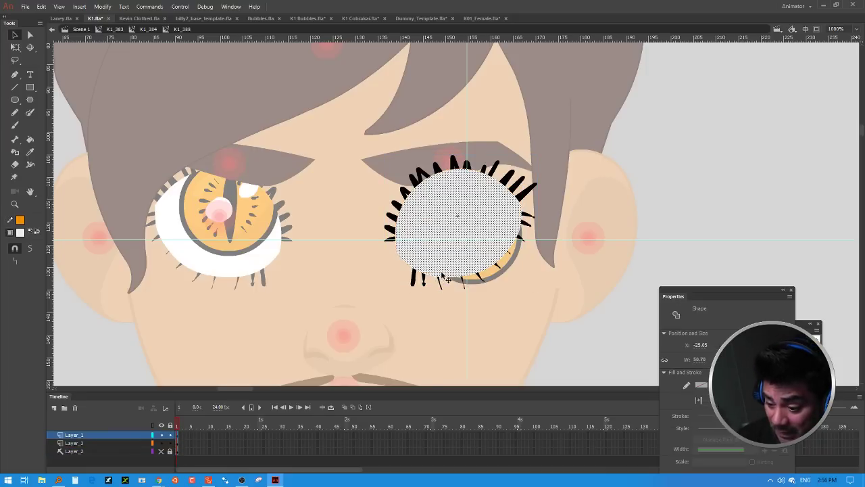
pyautogui.click(623, 211)
pyautogui.click(499, 236)
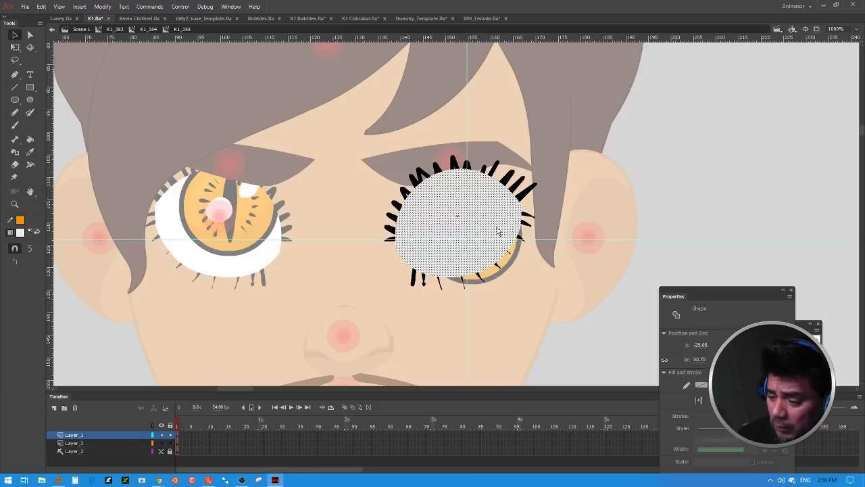
pyautogui.rightClick(497, 229)
pyautogui.click(519, 286)
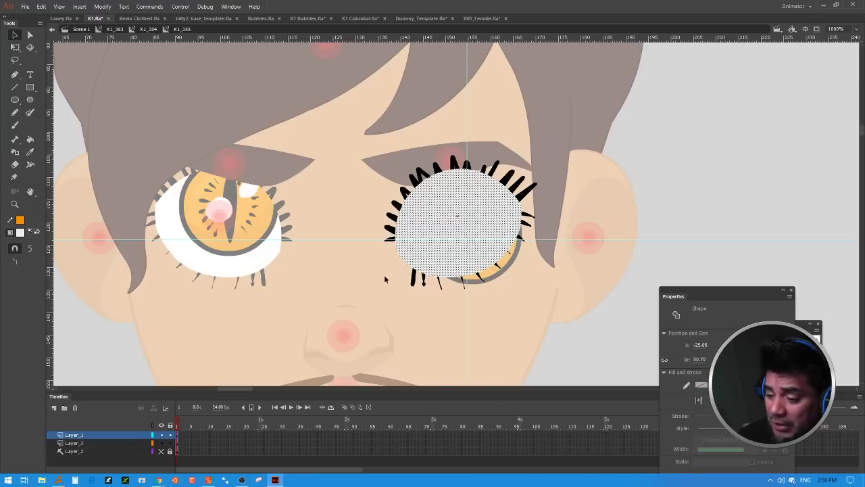
pyautogui.doubleClick(544, 275)
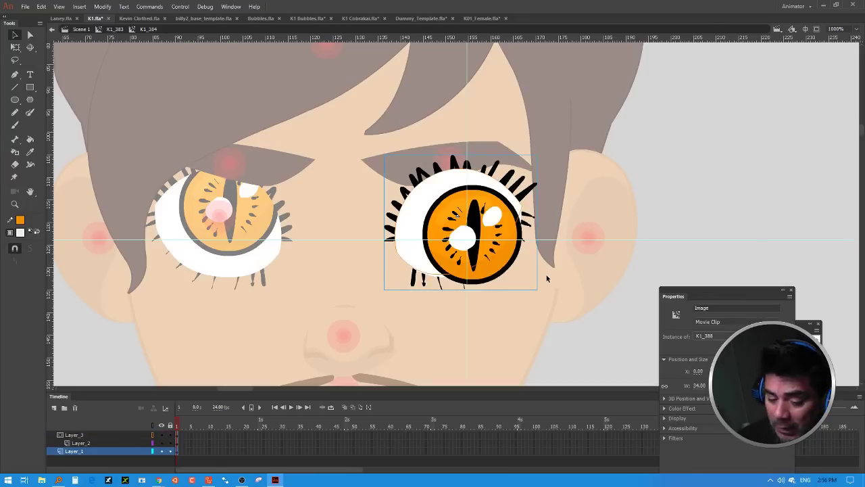
# Step: Paste the copied eye white shape in place inside the mask symbol K1_385, tidy its outer corner, and return to K1_384
pyautogui.click(184, 435)
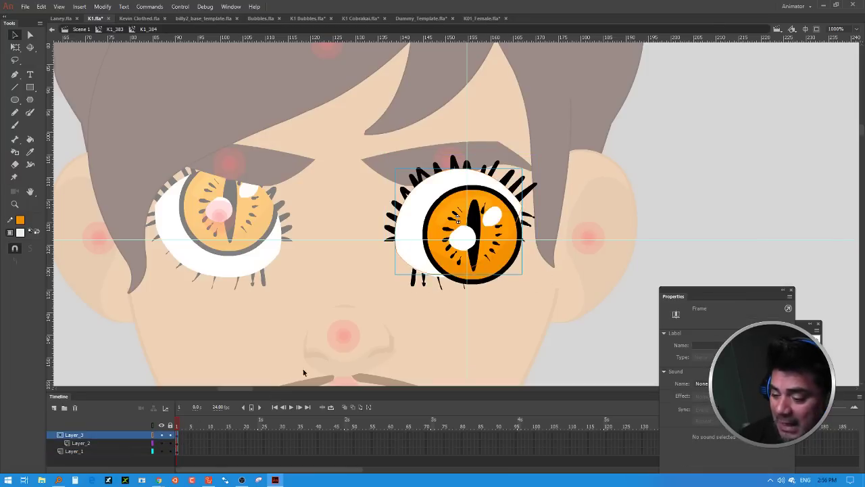
pyautogui.hotkey('ctrl', 'shift', 'v')
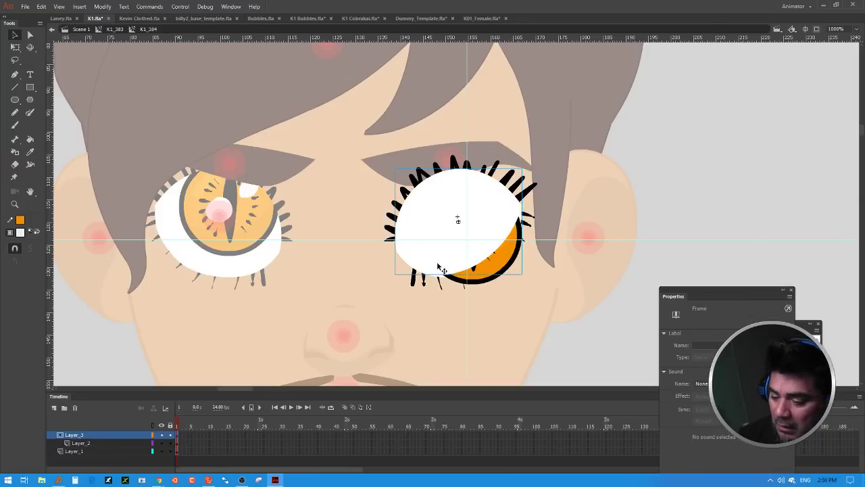
pyautogui.doubleClick(440, 267)
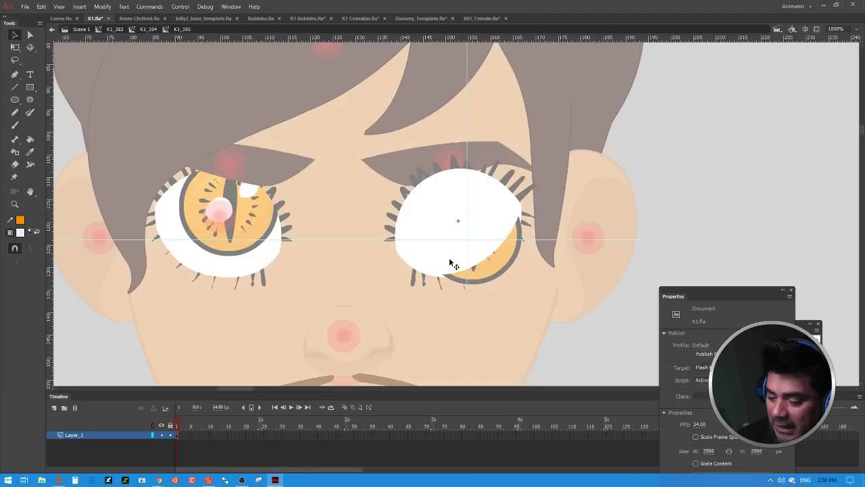
pyautogui.rightClick(583, 202)
pyautogui.click(629, 238)
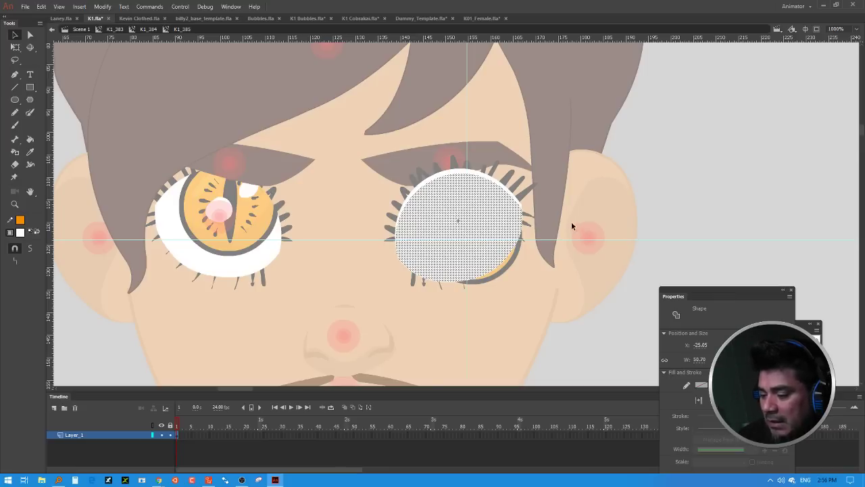
pyautogui.hotkey('ctrl', 'shift', 'a')
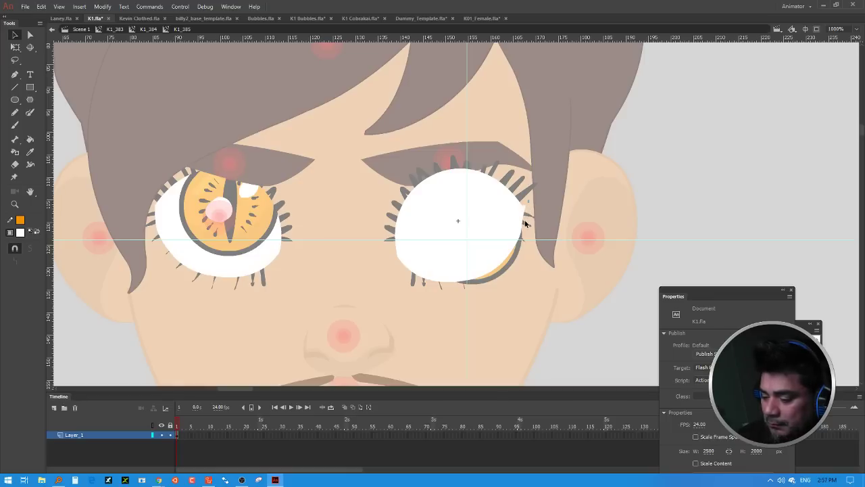
pyautogui.click(525, 216)
pyautogui.click(524, 203)
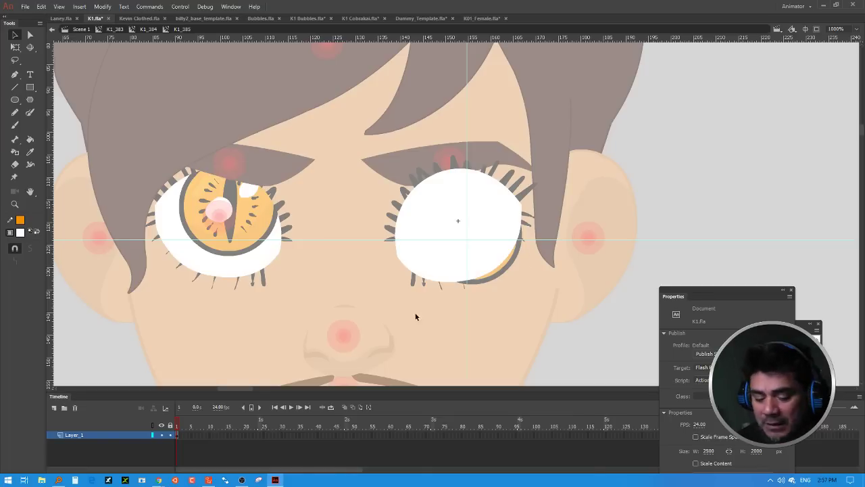
pyautogui.doubleClick(541, 267)
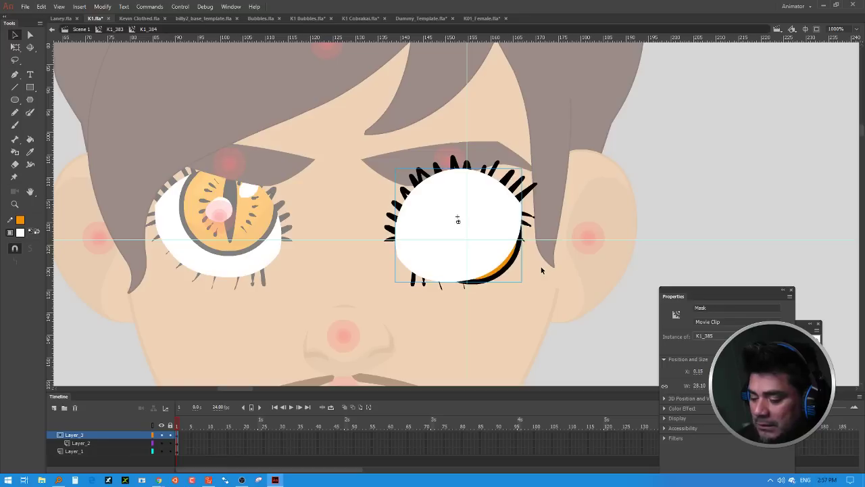
# Step: Lock the mask layer to preview how the updated mask clips the pupil, and unlock it again
pyautogui.click(170, 435)
pyautogui.click(171, 443)
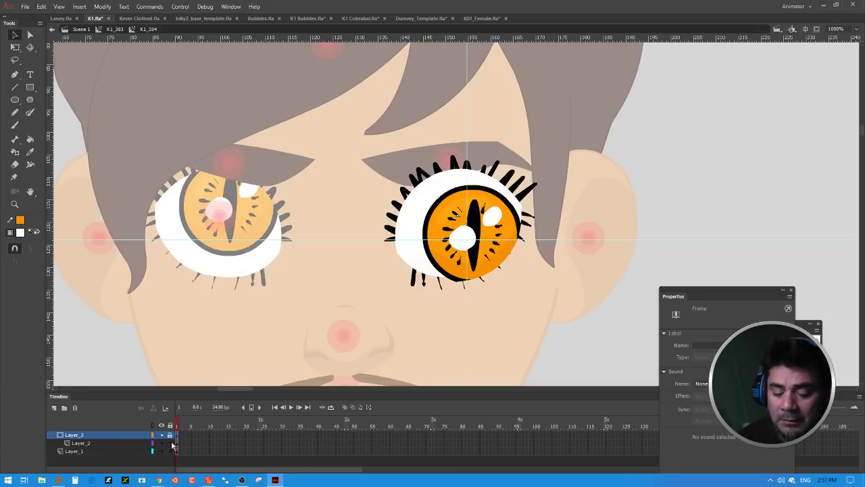
pyautogui.hotkey('ctrl', 'shift', 'v')
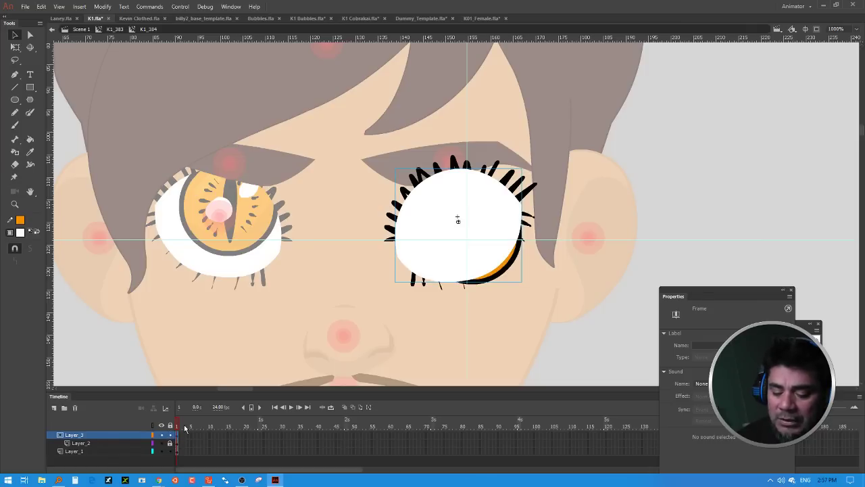
# Step: Undo the mask, pupil and eye white edits back to the original frame 1 eye white shape
pyautogui.doubleClick(425, 283)
pyautogui.click(426, 284)
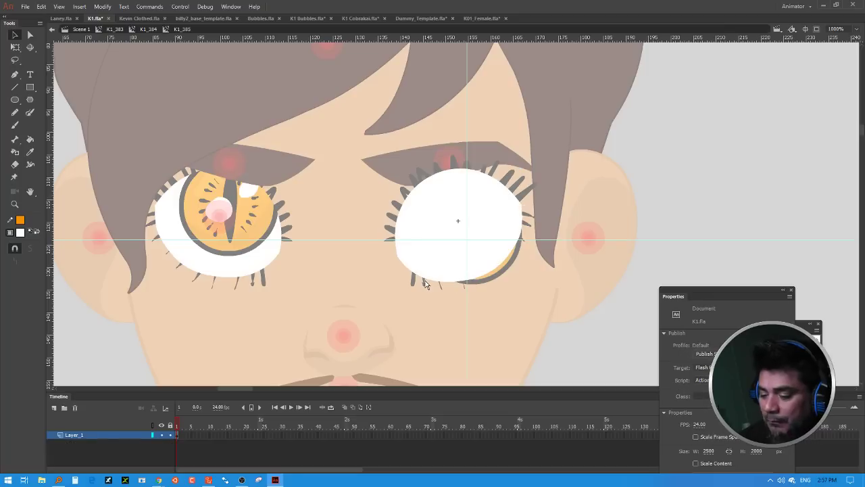
pyautogui.doubleClick(426, 284)
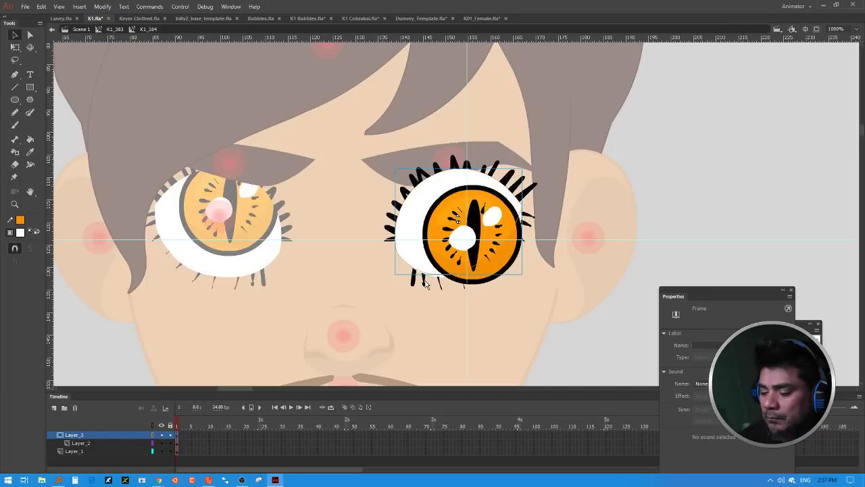
pyautogui.click(426, 284)
pyautogui.doubleClick(426, 284)
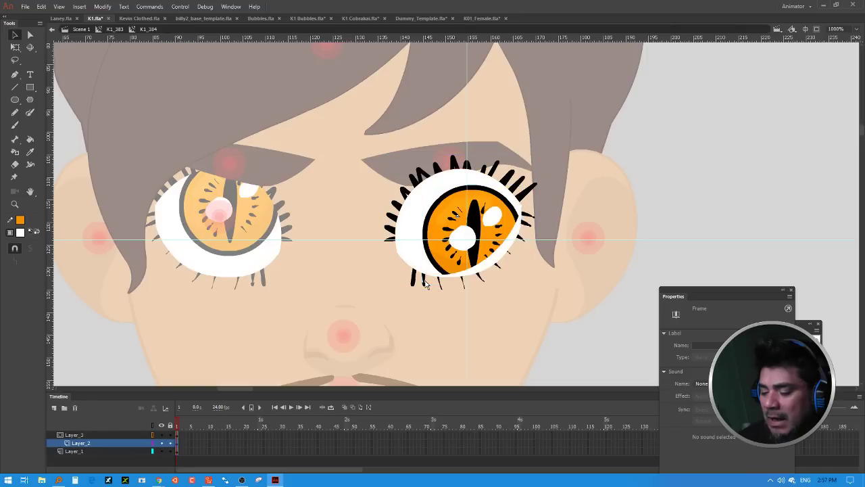
pyautogui.hotkey('ctrl', 'z')
pyautogui.hotkey('ctrl', 'z')
pyautogui.hotkey('ctrl', 'z')
pyautogui.hotkey('ctrl', 'z')
pyautogui.hotkey('ctrl', 'z')
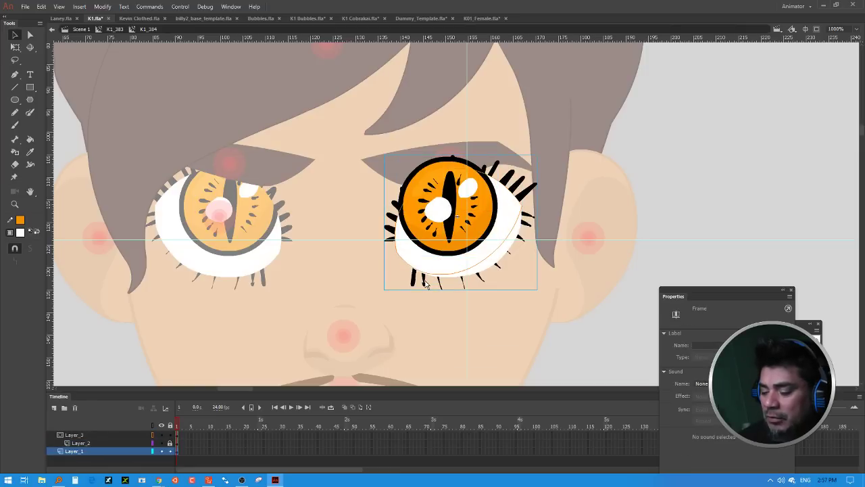
pyautogui.doubleClick(426, 284)
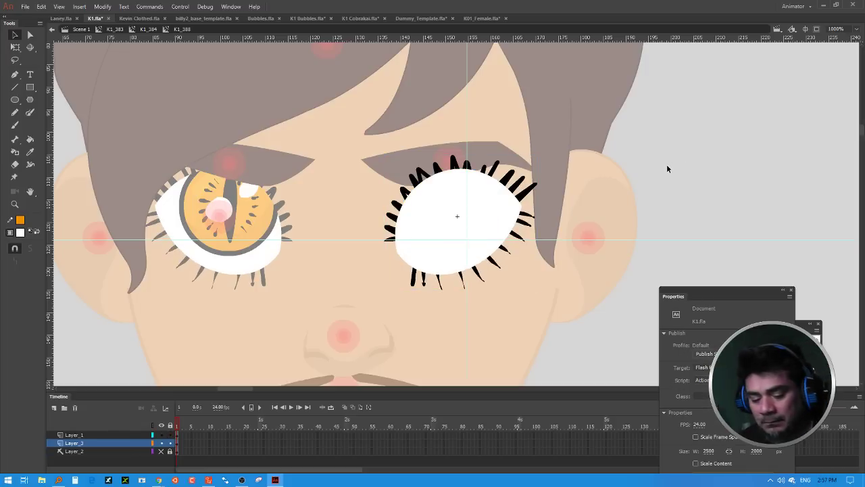
# Step: Show the shadow on Layer_2 of the eye white symbol K1_388, lock its layers, and return to K1_383
pyautogui.click(161, 451)
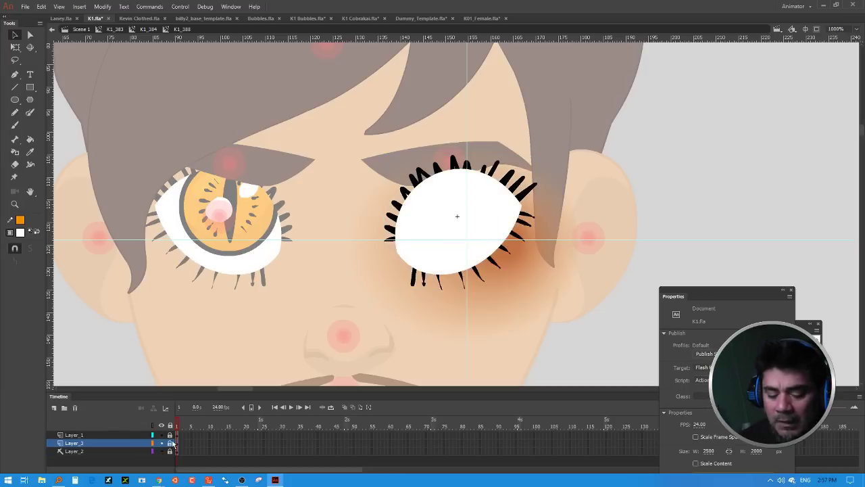
pyautogui.doubleClick(651, 143)
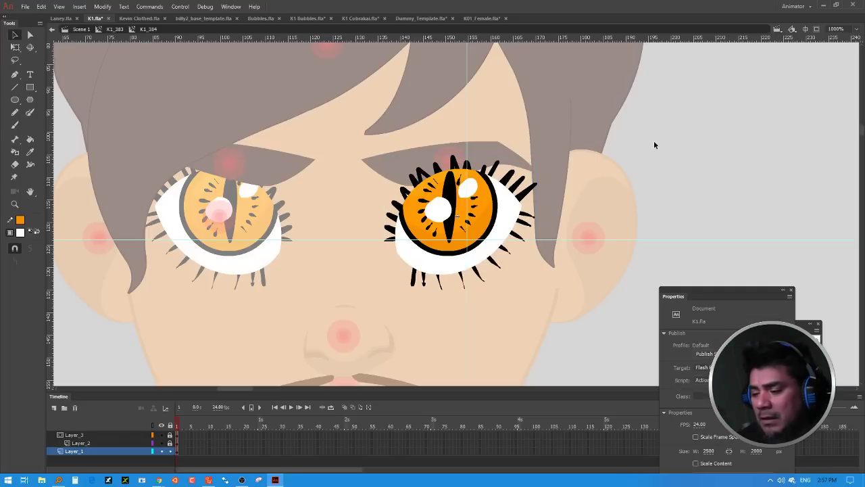
pyautogui.doubleClick(654, 145)
pyautogui.click(494, 151)
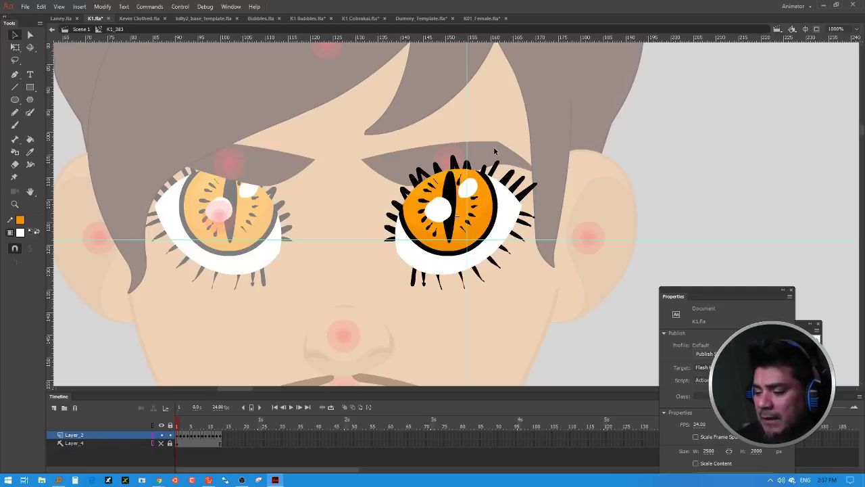
# Step: Open the eyebrow symbol K1_435 from the main scene and scrub through its sprite frames
pyautogui.doubleClick(493, 146)
pyautogui.doubleClick(494, 145)
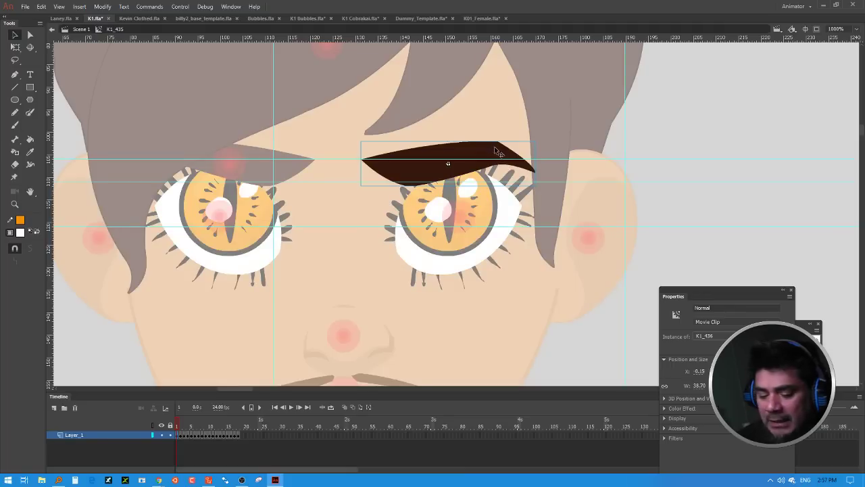
pyautogui.moveTo(177, 427); pyautogui.dragTo(236, 429)
pyautogui.click(176, 429)
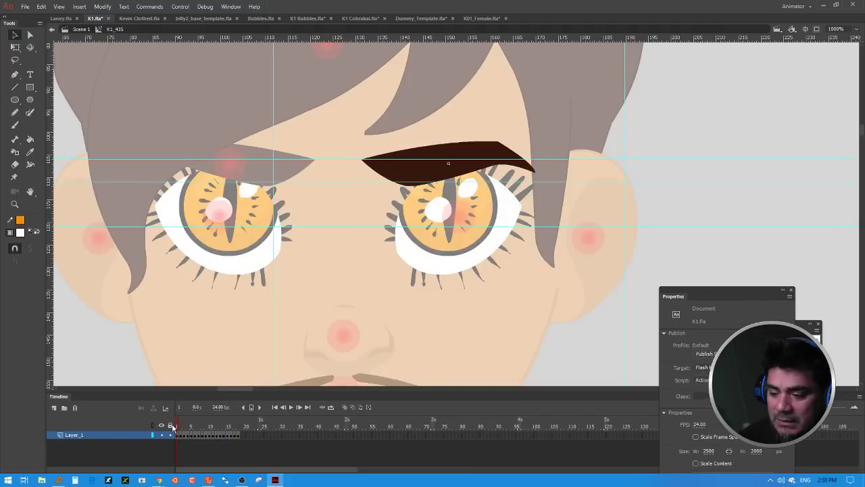
# Step: Reshape the frame 1 eyebrow in K1_436 with a thicker, rounded and raised inner end, and return to K1_435
pyautogui.doubleClick(469, 149)
pyautogui.click(588, 139)
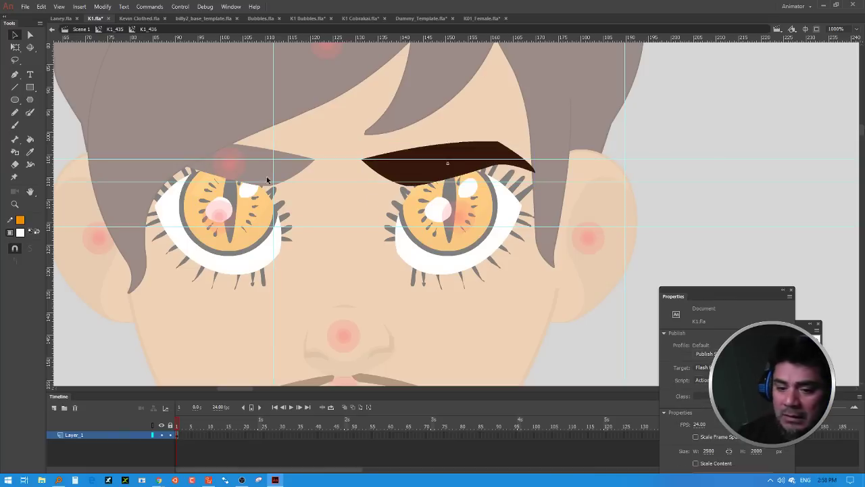
pyautogui.press('k')
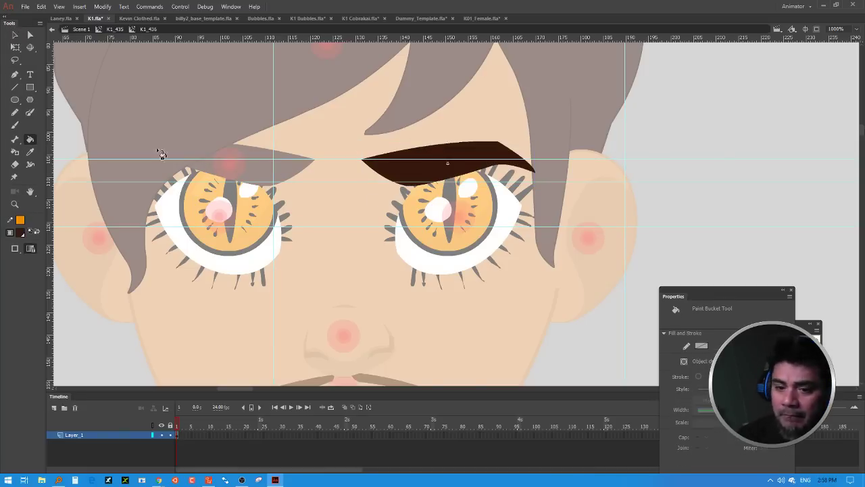
pyautogui.click(15, 36)
pyautogui.moveTo(382, 155); pyautogui.dragTo(367, 131)
pyautogui.hotkey('ctrl', 'z')
pyautogui.hotkey('ctrl', 'z')
pyautogui.hotkey('ctrl', 'z')
pyautogui.hotkey('ctrl', 'z')
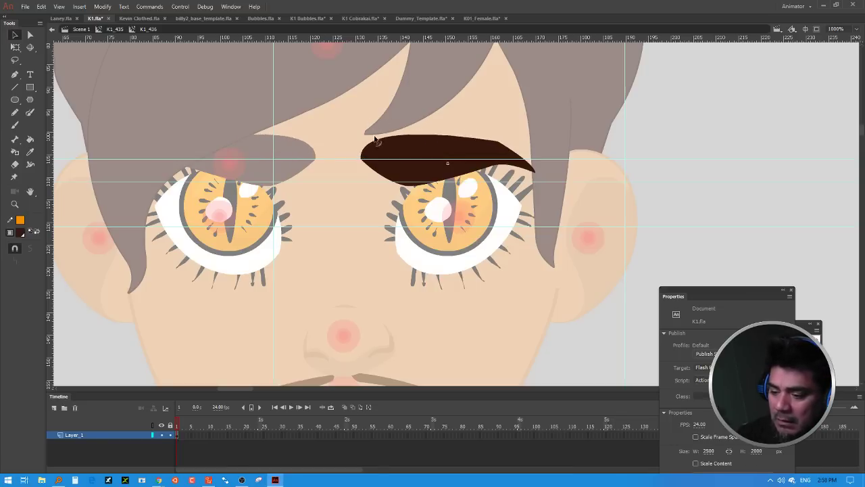
pyautogui.hotkey('ctrl', 'z')
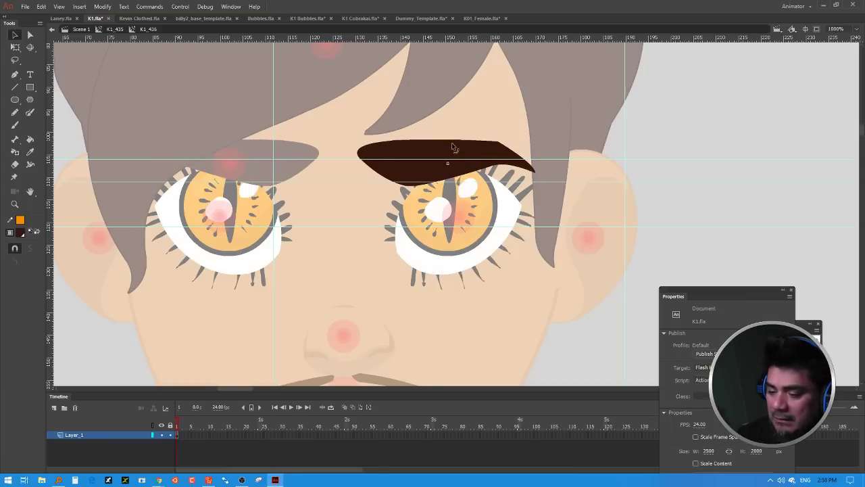
pyautogui.doubleClick(559, 195)
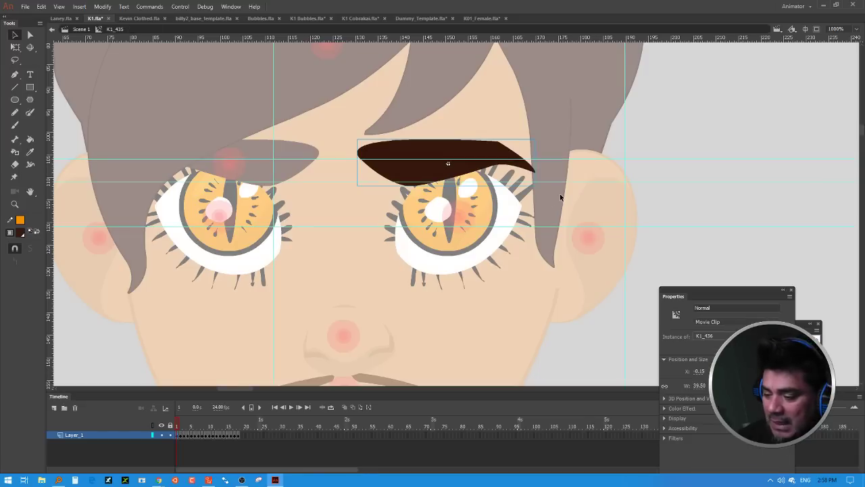
# Step: Raise and round the inner end of the frame 2 eyebrow shape in K1_437, and return to the main scene
pyautogui.click(181, 434)
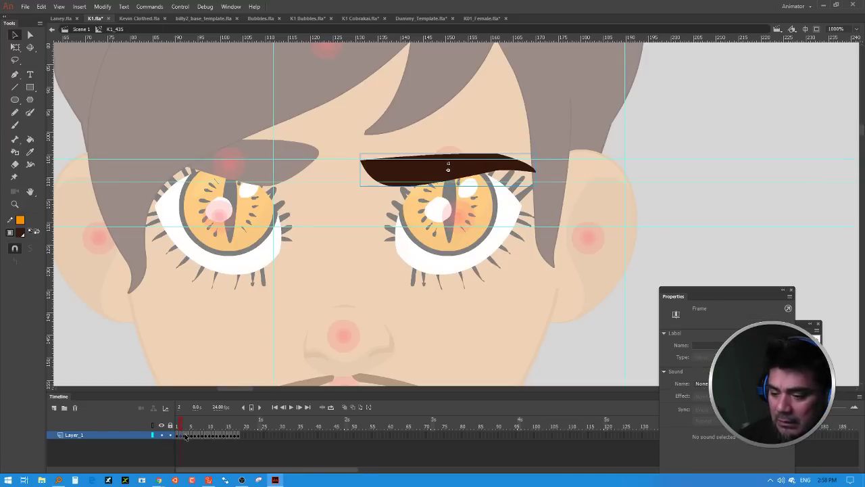
pyautogui.click(420, 172)
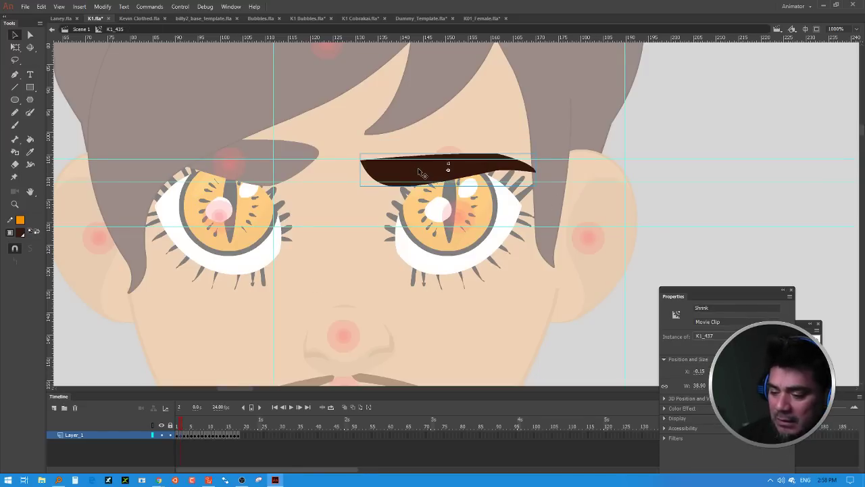
pyautogui.doubleClick(420, 173)
pyautogui.click(397, 145)
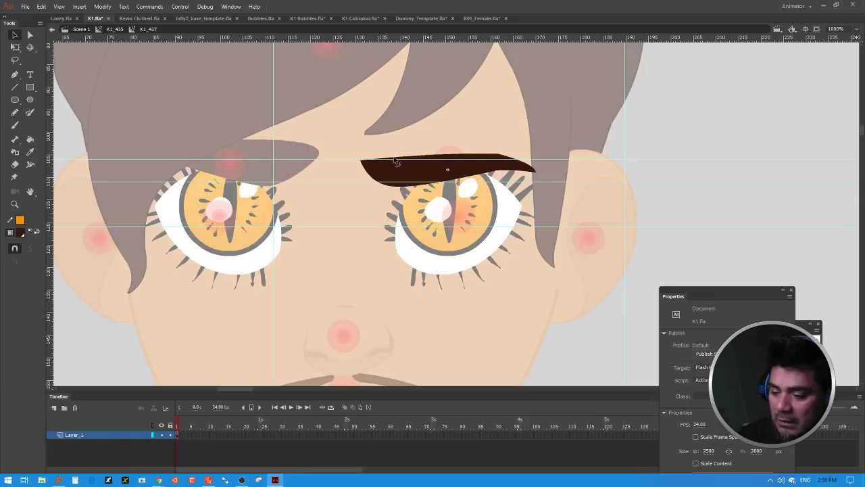
pyautogui.moveTo(363, 147); pyautogui.dragTo(343, 139)
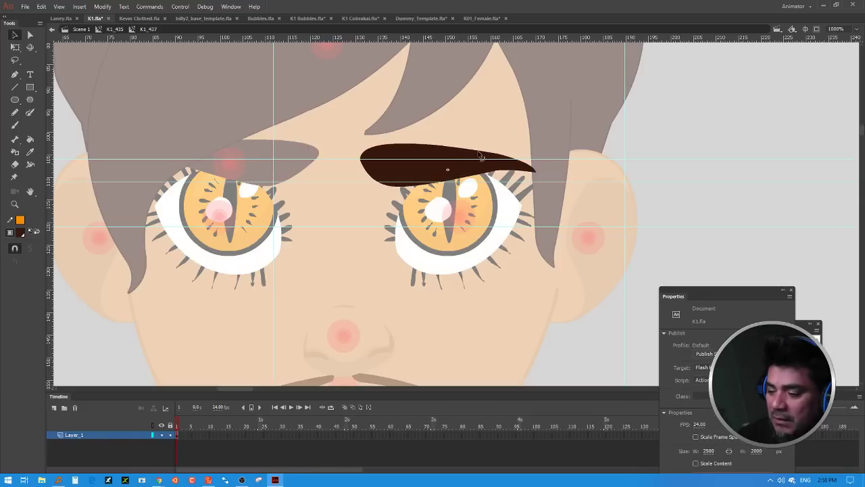
pyautogui.doubleClick(643, 146)
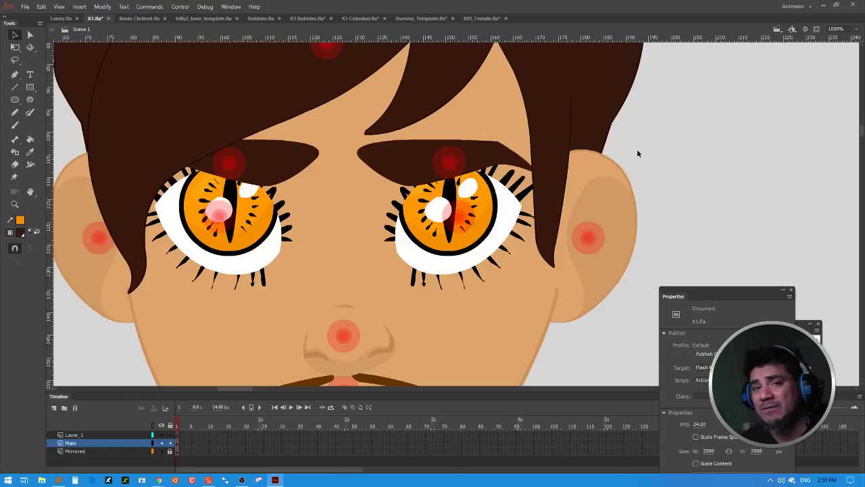
pyautogui.click(450, 163)
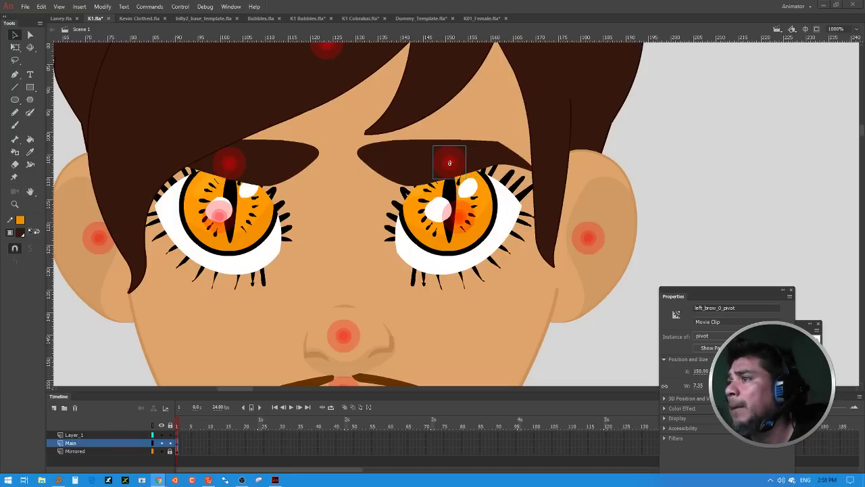
pyautogui.click(653, 116)
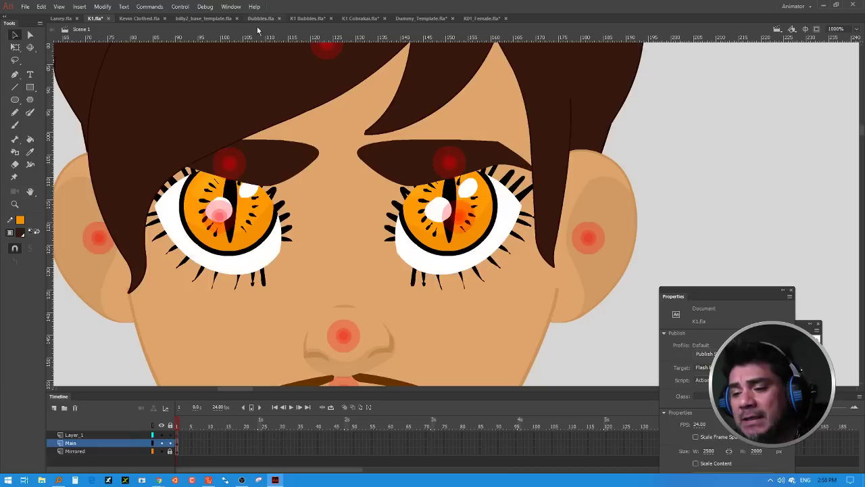
# Step: Examine the customised characters in K1 Bubbles.fla and K1 Cobrakai.fla, viewing all the Cobrakai body angles
pyautogui.click(302, 19)
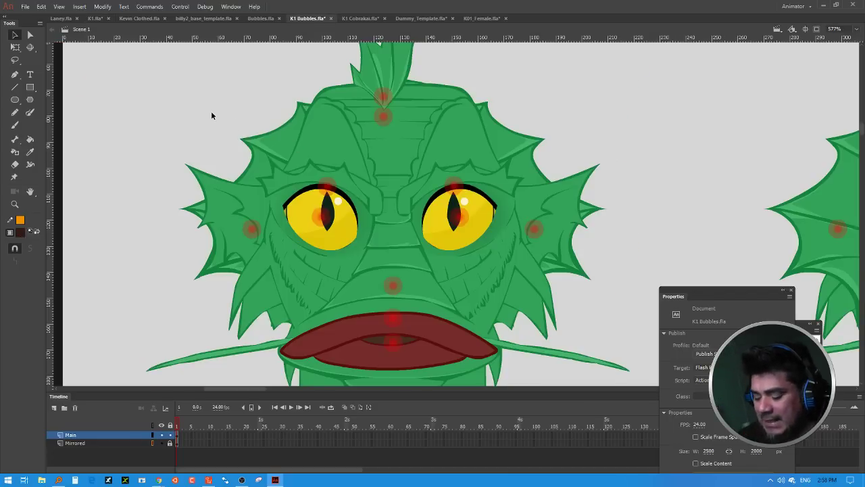
pyautogui.hotkey('ctrl', '-')
pyautogui.hotkey('ctrl', '-')
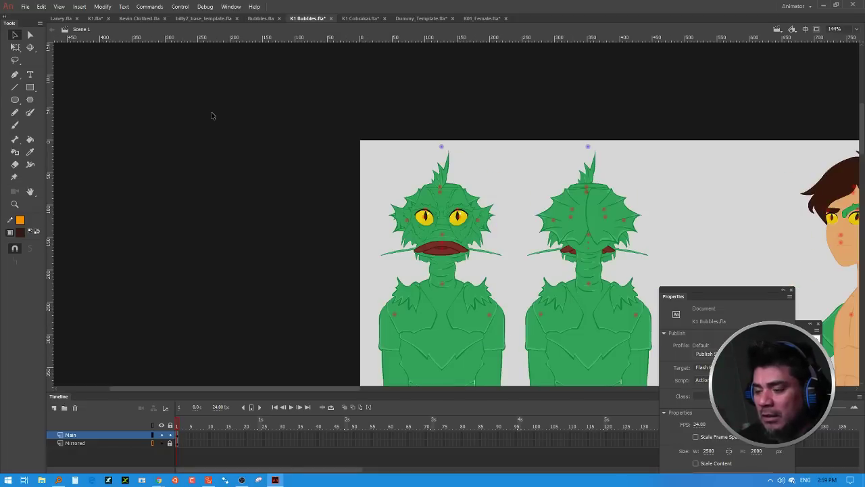
pyautogui.click(364, 19)
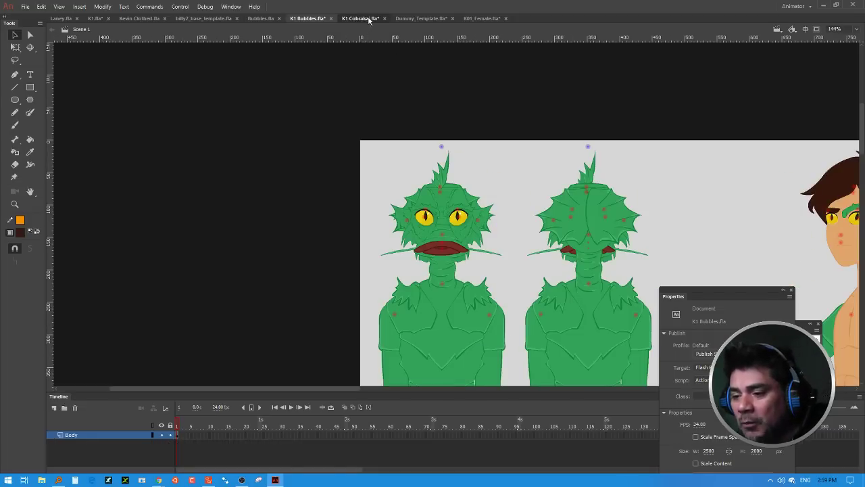
pyautogui.hscroll(3, 487, 201)
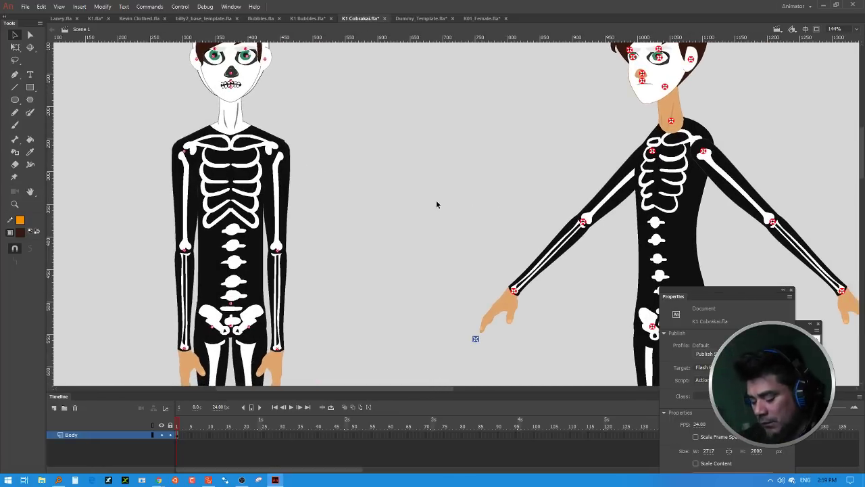
pyautogui.hotkey('ctrl', '-')
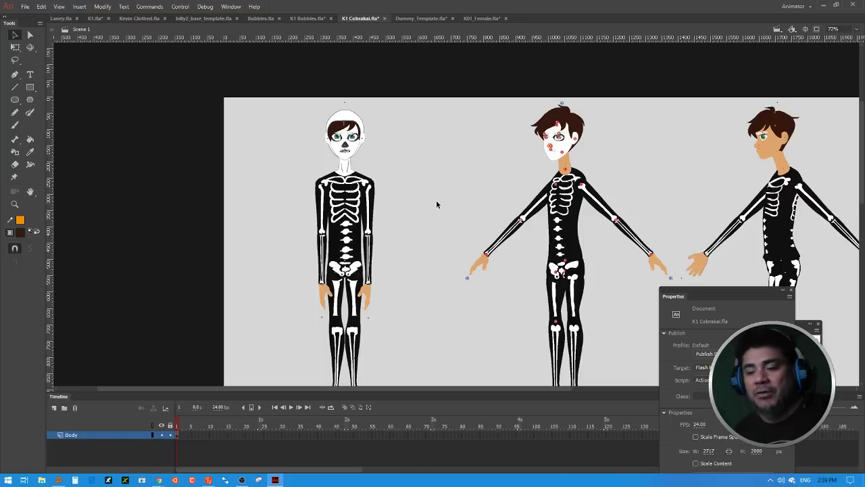
pyautogui.moveTo(488, 138); pyautogui.dragTo(347, 135)
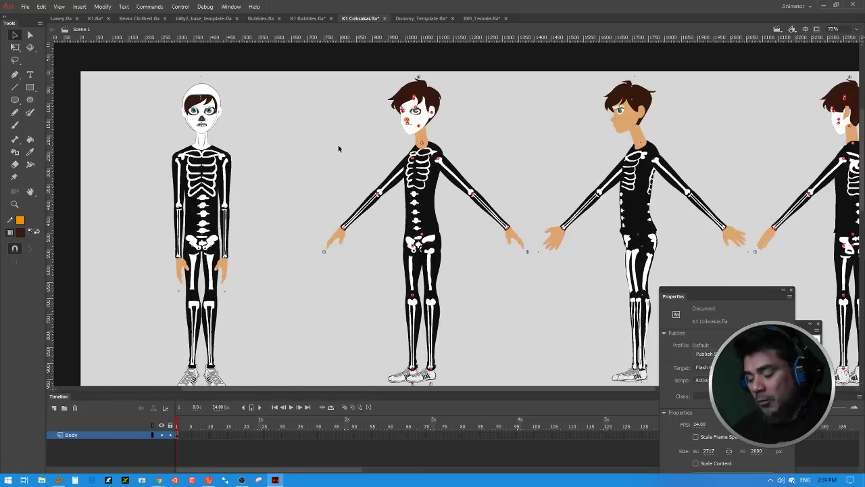
pyautogui.hotkey('ctrl', '-')
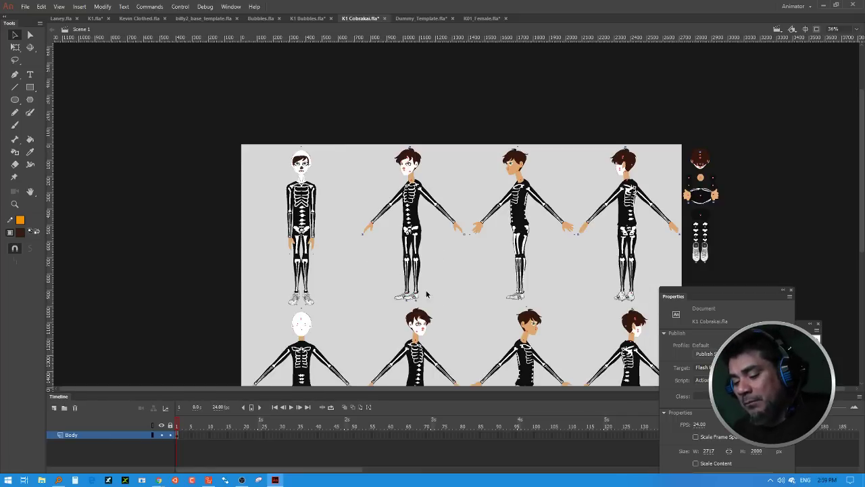
pyautogui.moveTo(367, 286); pyautogui.dragTo(358, 184)
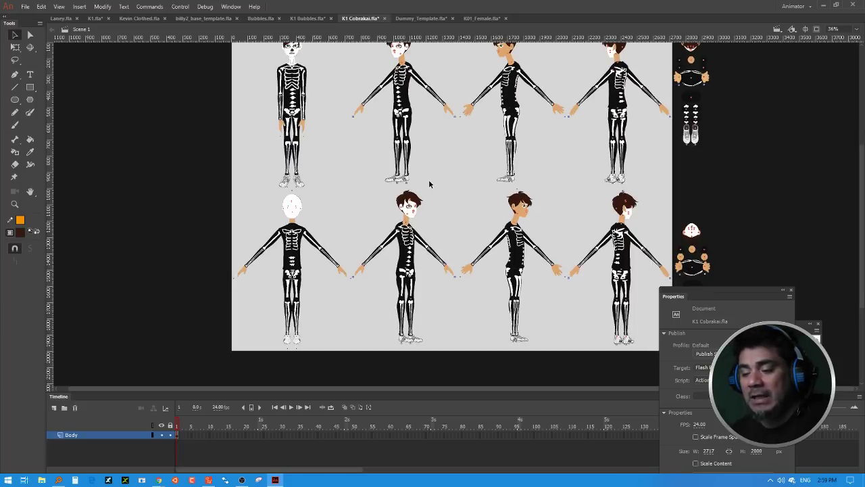
pyautogui.scroll(2, 440, 203)
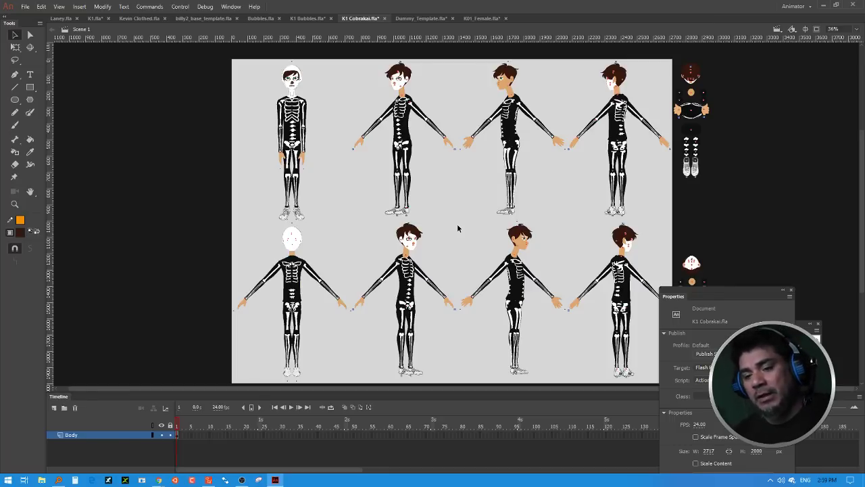
# Step: Export the Cobrakai document to the Desktop as the SWF movie K1 Cobrakai.swf
pyautogui.click(25, 6)
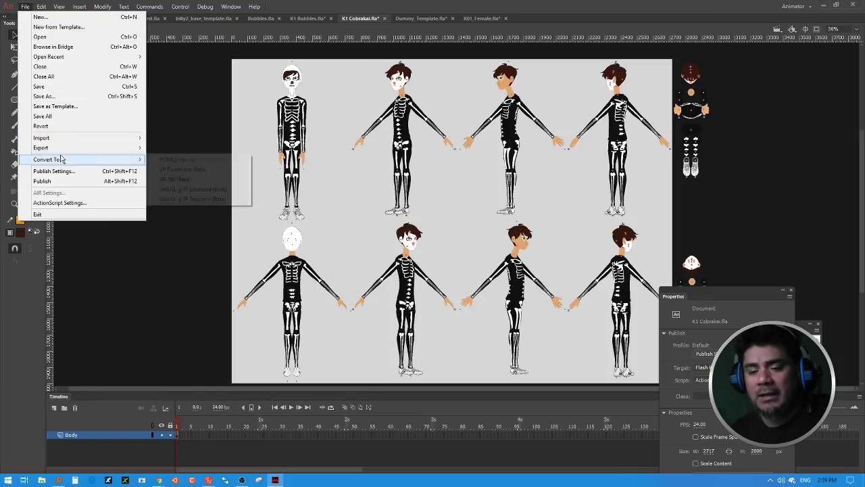
pyautogui.moveTo(63, 149)
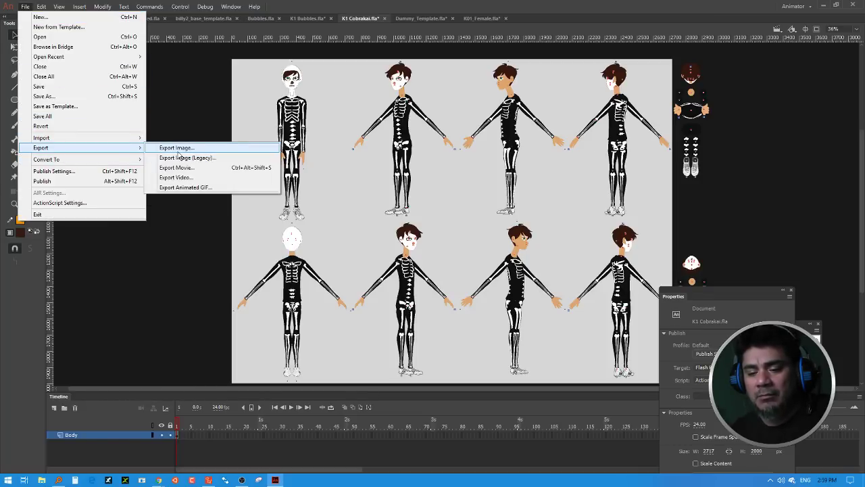
pyautogui.click(178, 169)
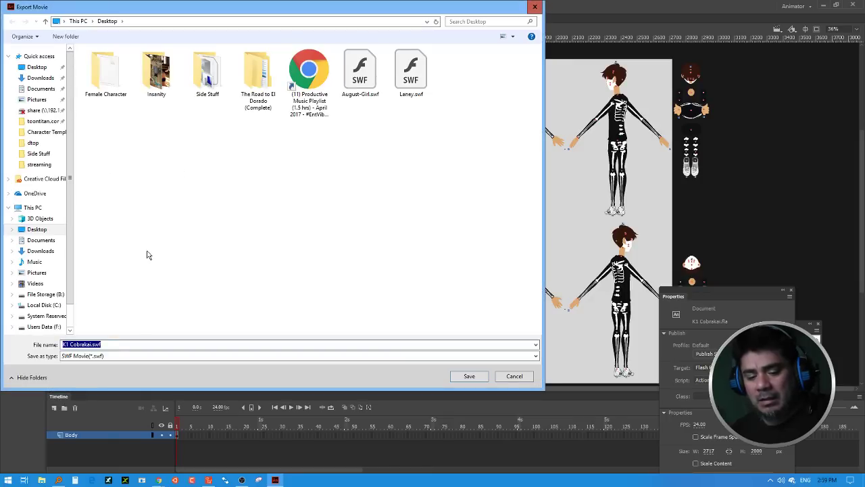
pyautogui.click(469, 376)
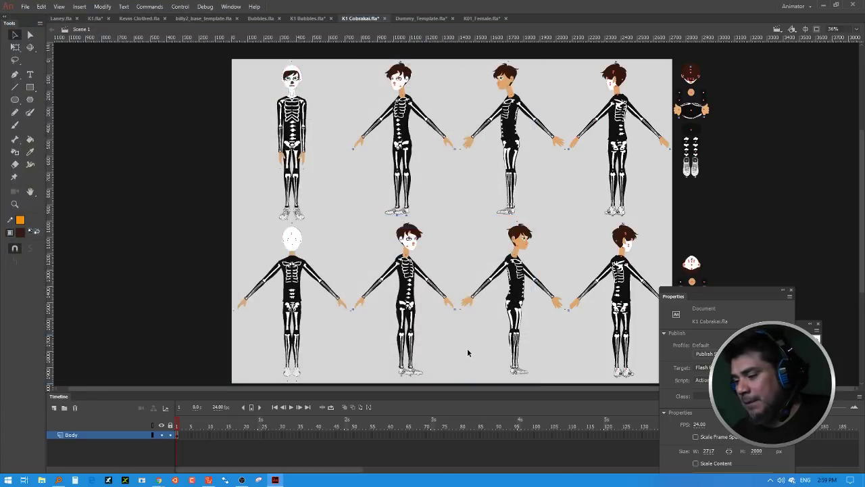
# Step: Switch to CrazyTalk Animator 3, duplicate the blue-shirted character on the other side of the woman, and open the character in composer mode
pyautogui.click(208, 480)
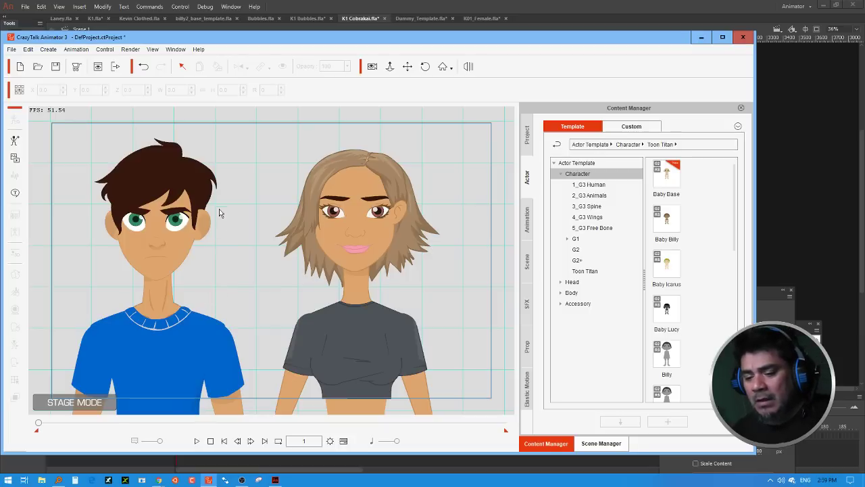
pyautogui.click(408, 66)
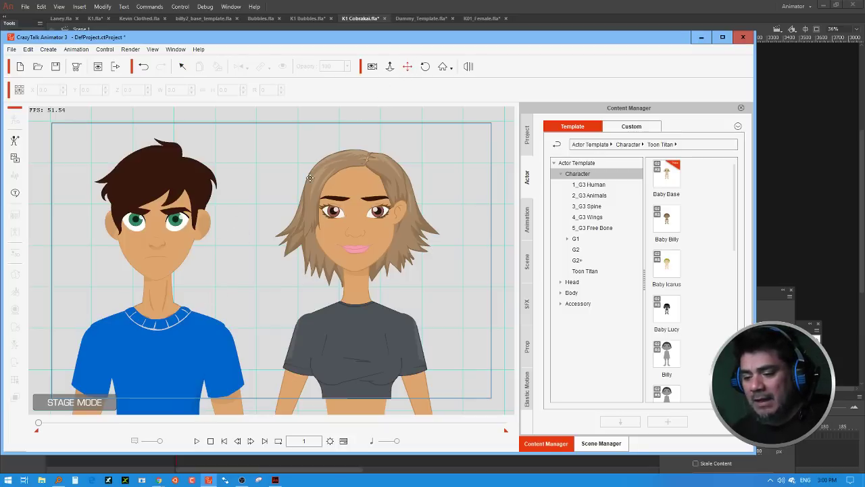
pyautogui.moveTo(309, 178); pyautogui.dragTo(256, 190)
pyautogui.scroll(-5, 256, 190)
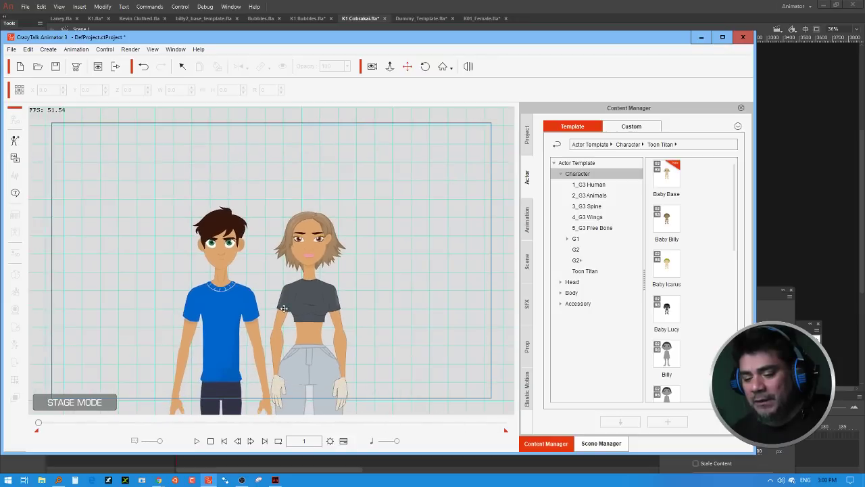
pyautogui.click(215, 212)
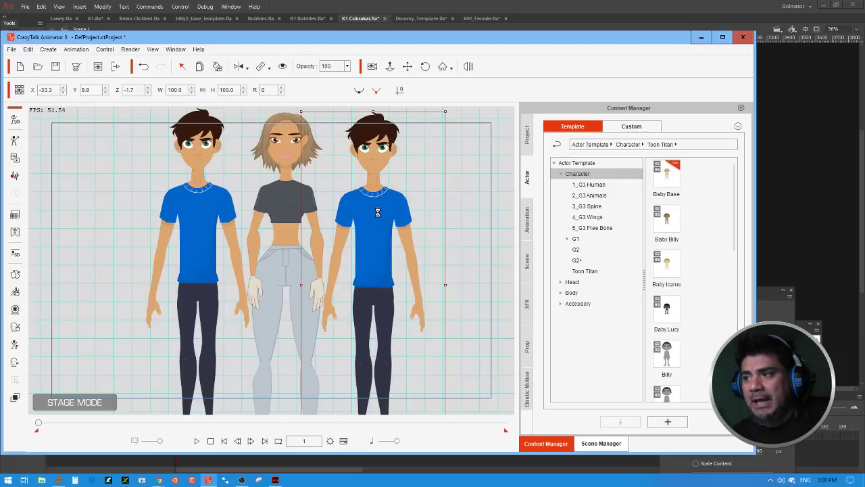
pyautogui.click(16, 121)
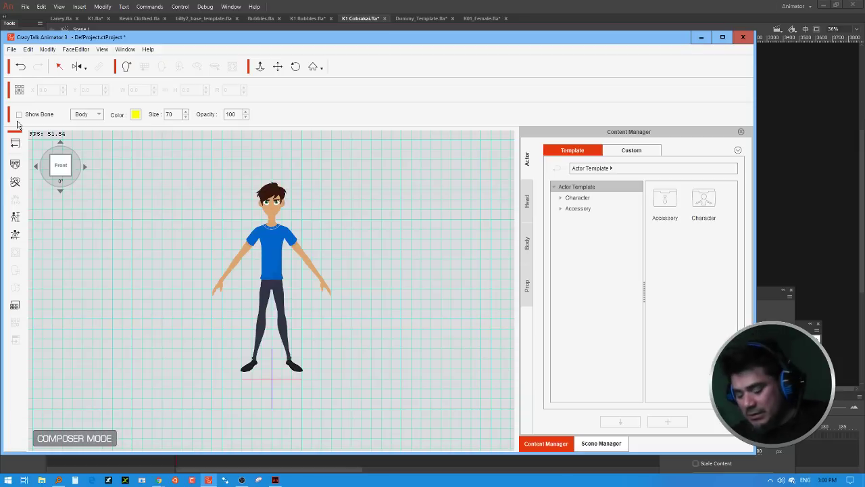
# Step: Replace the character's artwork with K1 Cobrakai.swf from the Desktop, keeping none of the working options
pyautogui.click(259, 66)
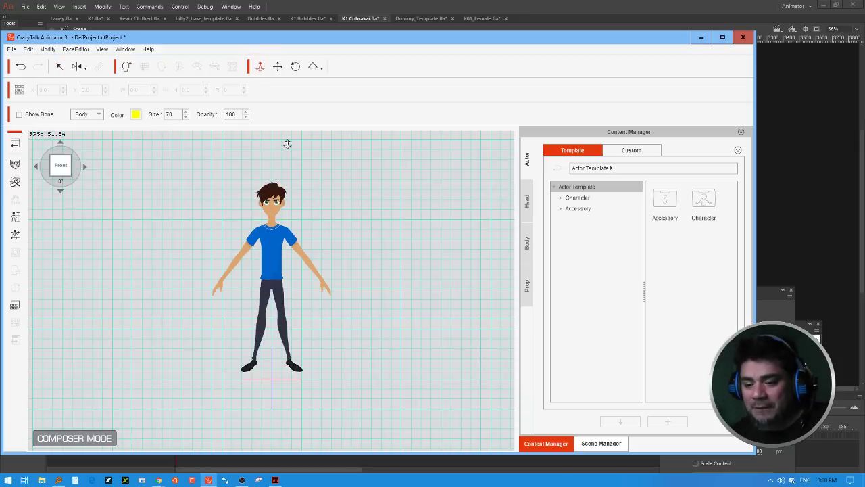
pyautogui.scroll(5, 318, 256)
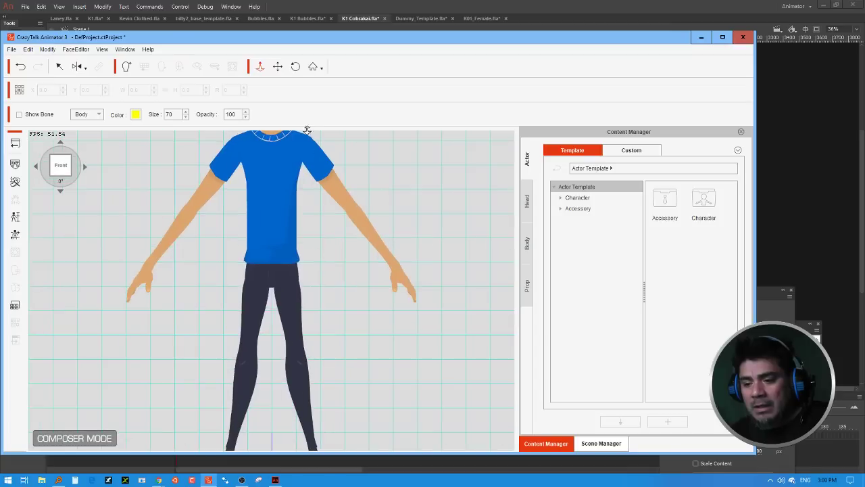
pyautogui.moveTo(353, 146); pyautogui.dragTo(326, 258)
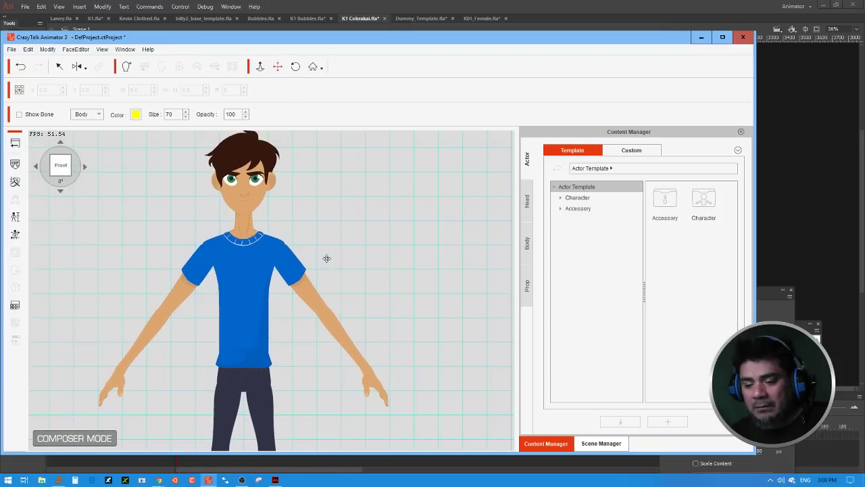
pyautogui.click(15, 165)
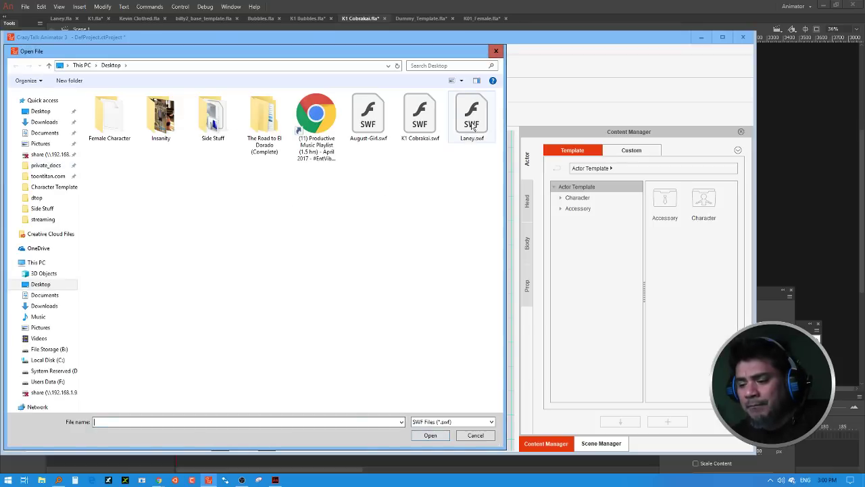
pyautogui.click(419, 122)
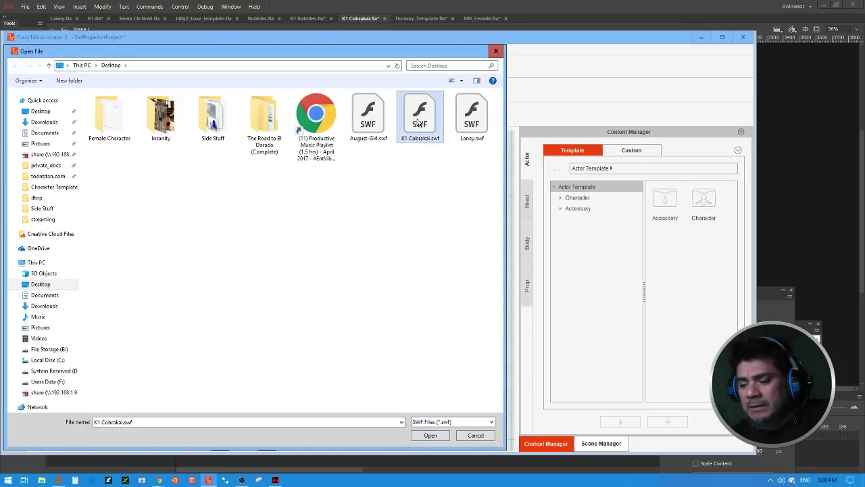
pyautogui.click(430, 436)
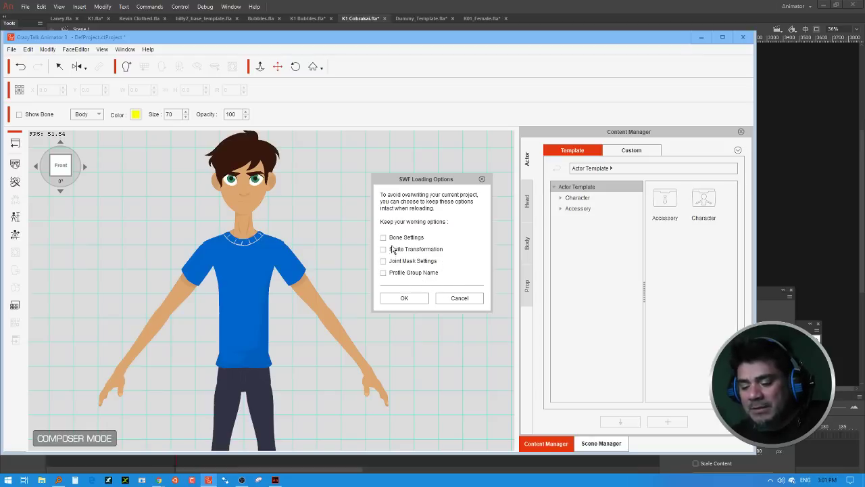
pyautogui.click(399, 302)
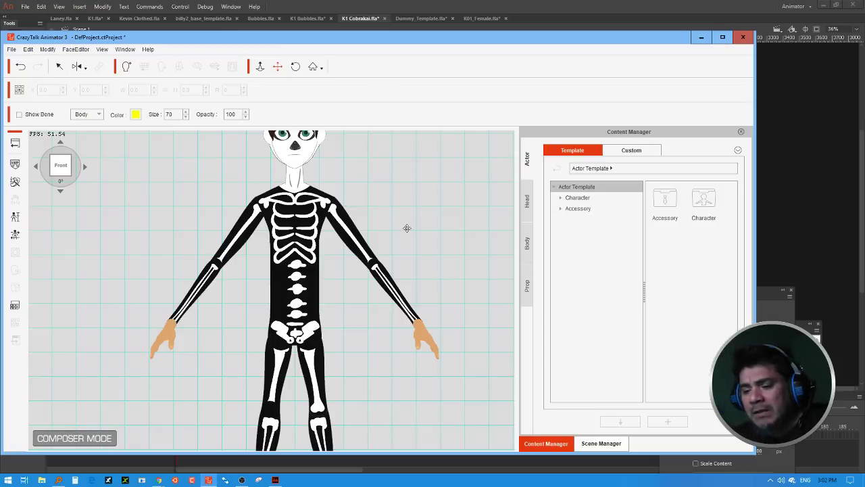
# Step: Apply automatic joint masking to the skeleton-suited character
pyautogui.moveTo(413, 245); pyautogui.dragTo(385, 228)
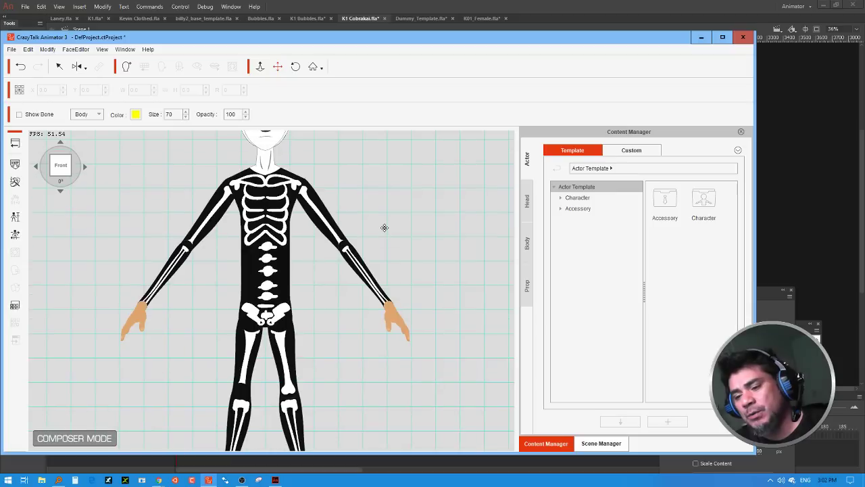
pyautogui.click(15, 185)
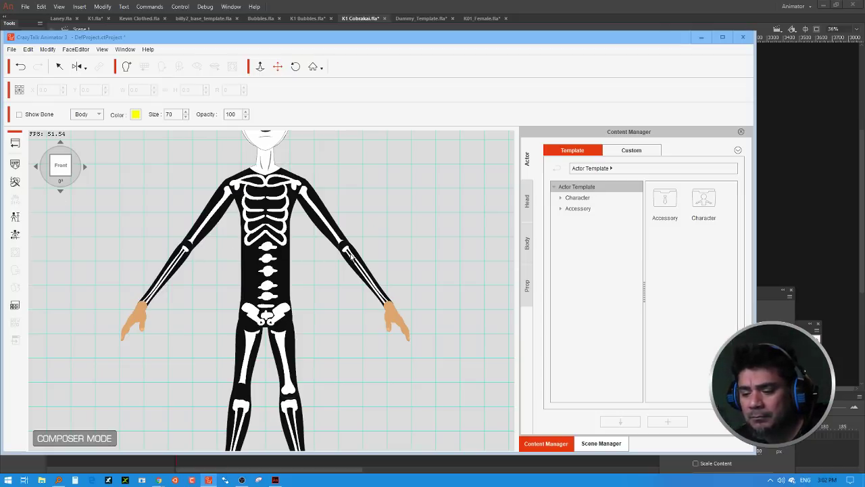
pyautogui.doubleClick(351, 255)
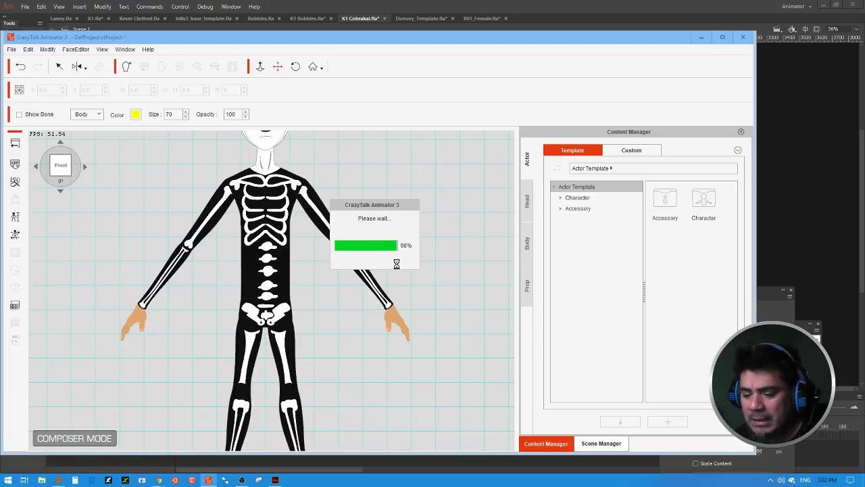
pyautogui.click(464, 282)
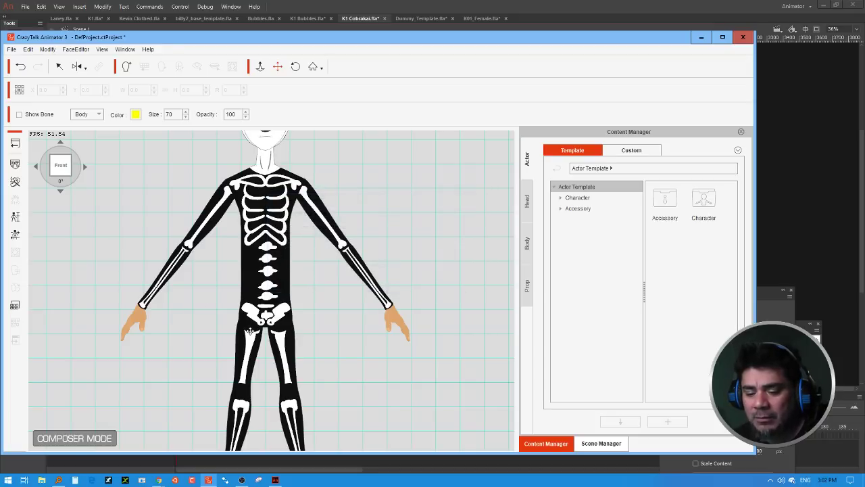
# Step: Enlarge the Upper Torso joint mask in the front view so it spans the waist
pyautogui.click(251, 334)
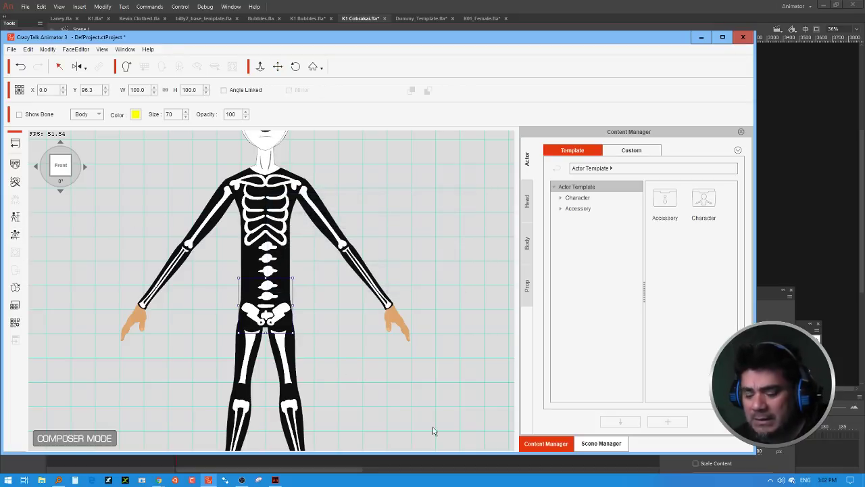
pyautogui.click(583, 444)
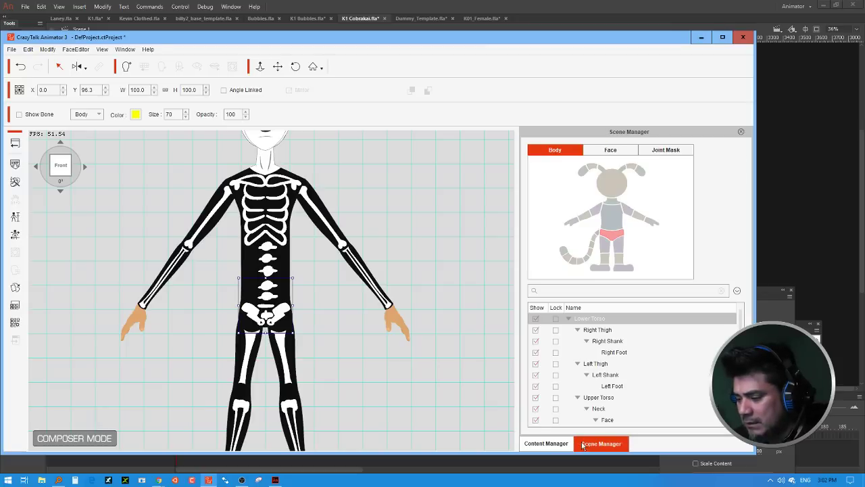
pyautogui.click(659, 150)
pyautogui.click(614, 231)
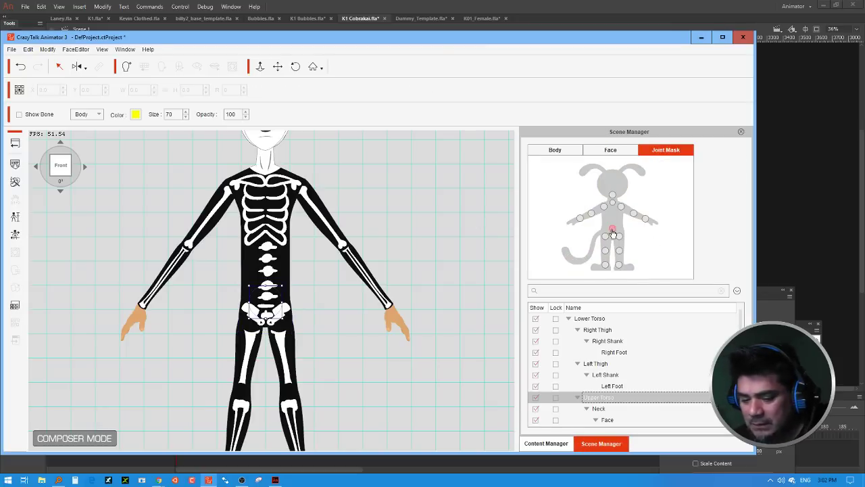
pyautogui.click(282, 282)
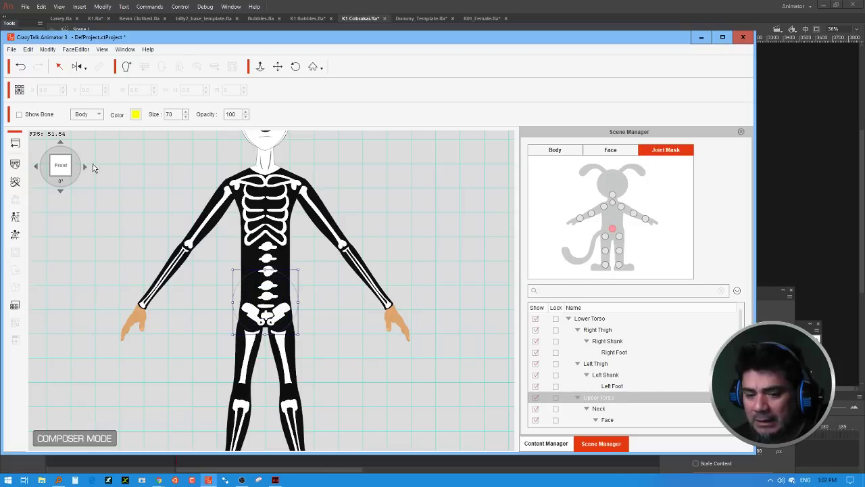
# Step: Enlarge the Upper Torso joint mask around the waist in the 45° and right 90° views
pyautogui.click(83, 166)
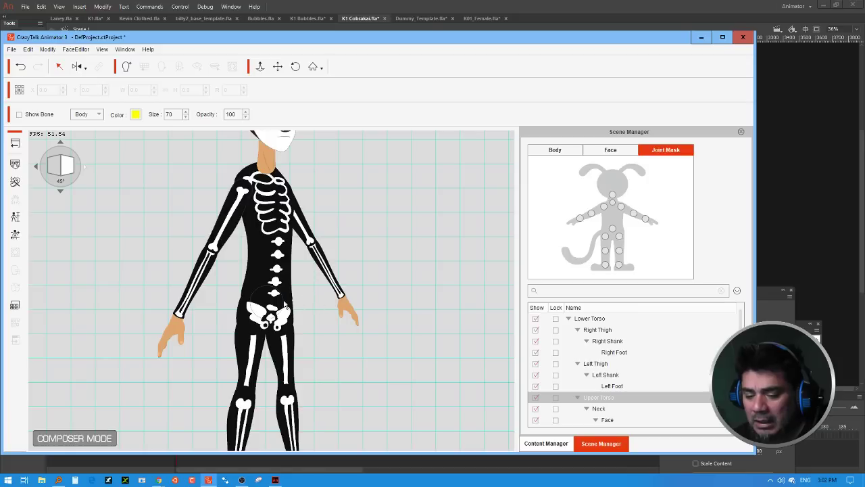
pyautogui.click(613, 229)
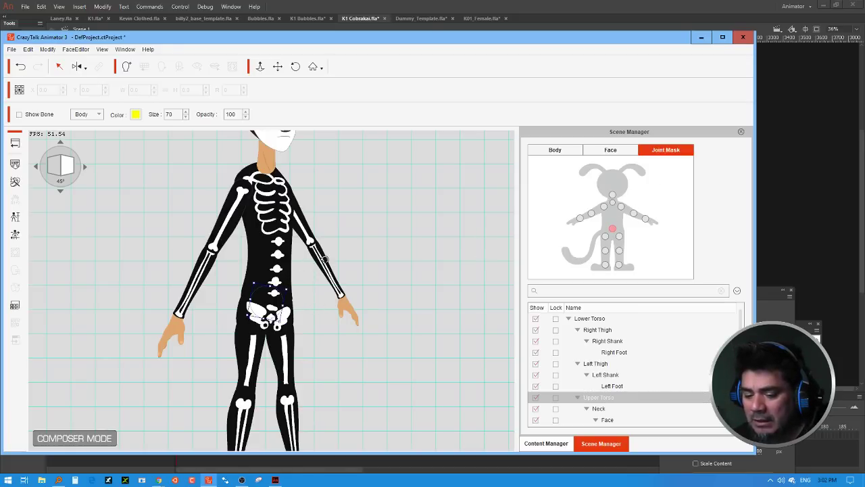
pyautogui.moveTo(285, 287); pyautogui.dragTo(313, 277)
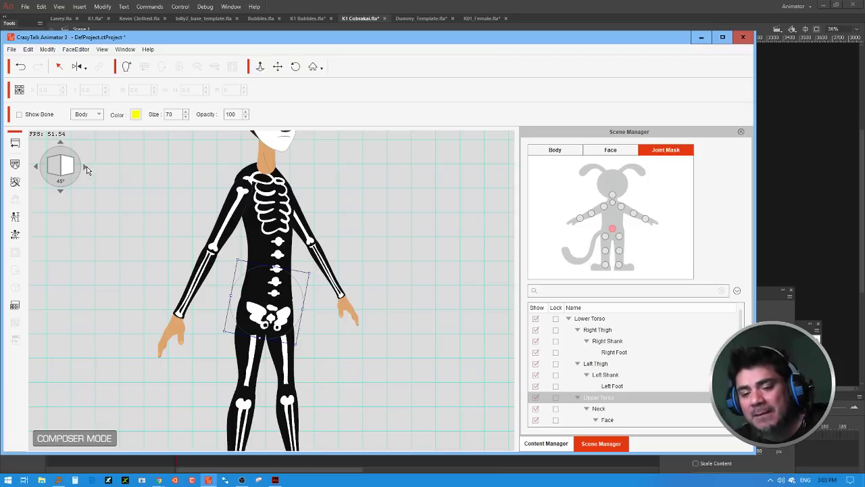
pyautogui.click(86, 169)
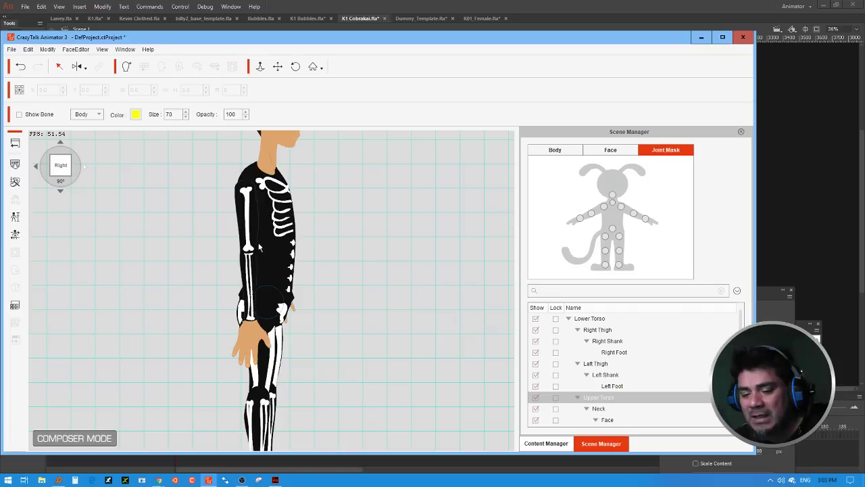
pyautogui.click(611, 231)
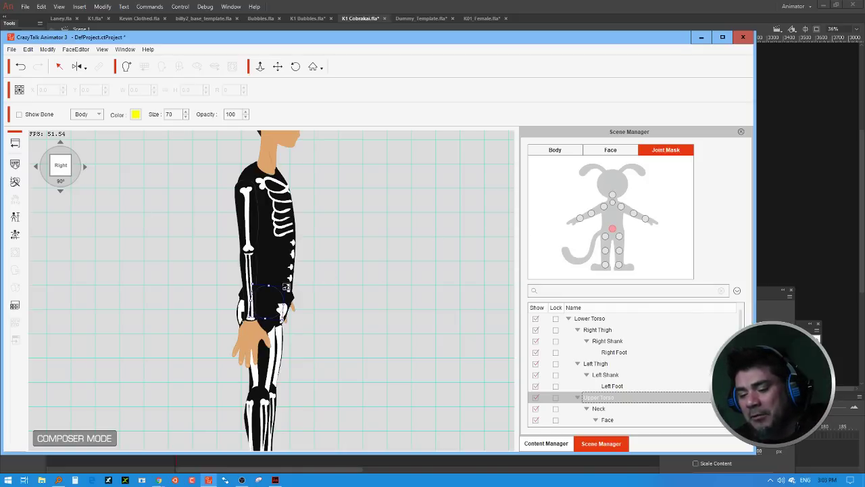
pyautogui.click(309, 266)
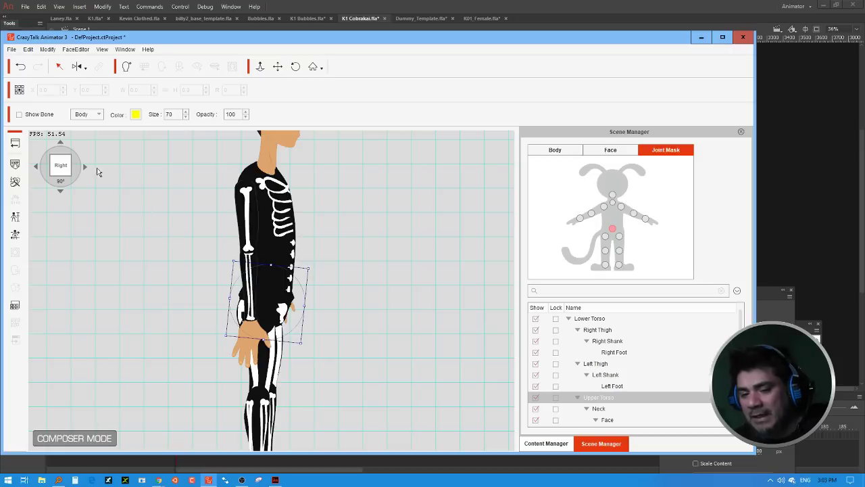
# Step: Enlarge the Upper Torso joint mask in the 135° view, and return the character to the front view
pyautogui.click(87, 172)
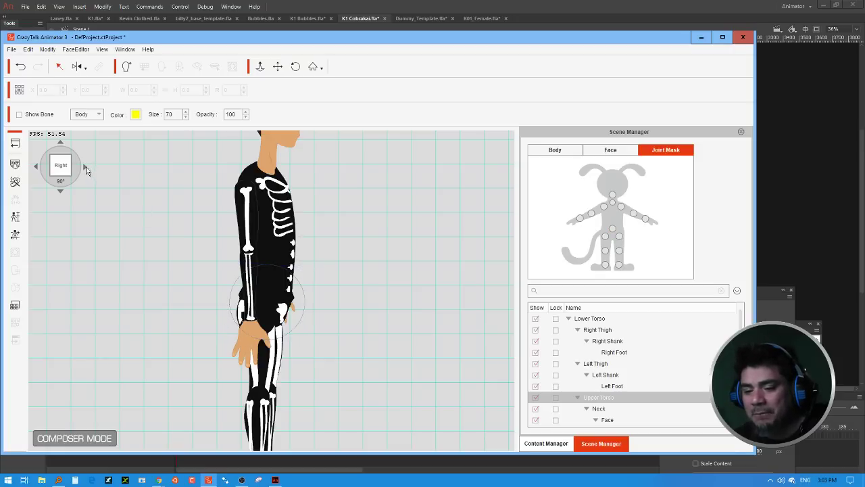
pyautogui.click(85, 169)
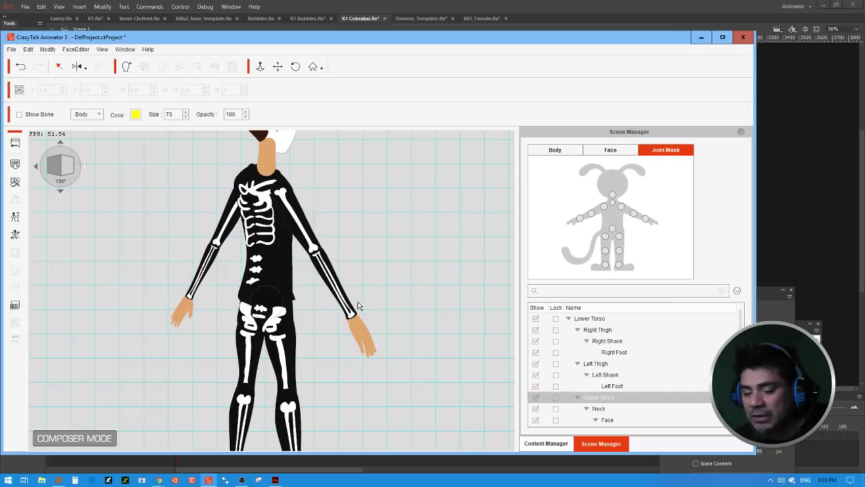
pyautogui.click(612, 230)
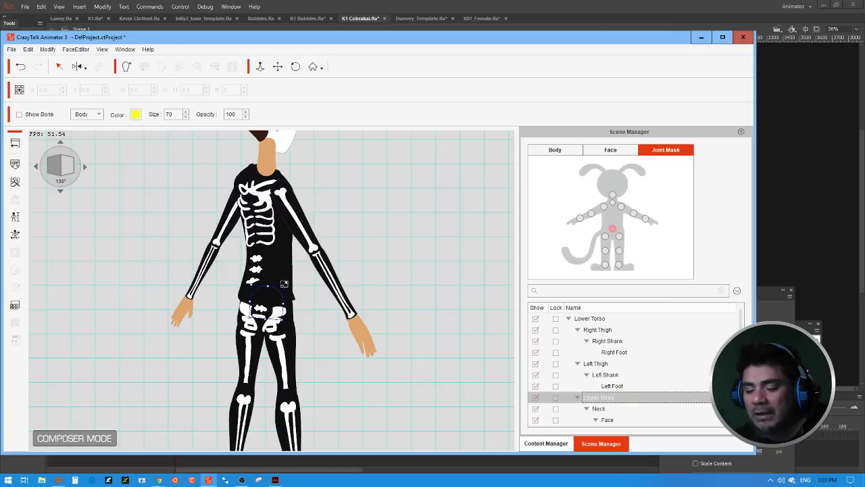
pyautogui.click(285, 282)
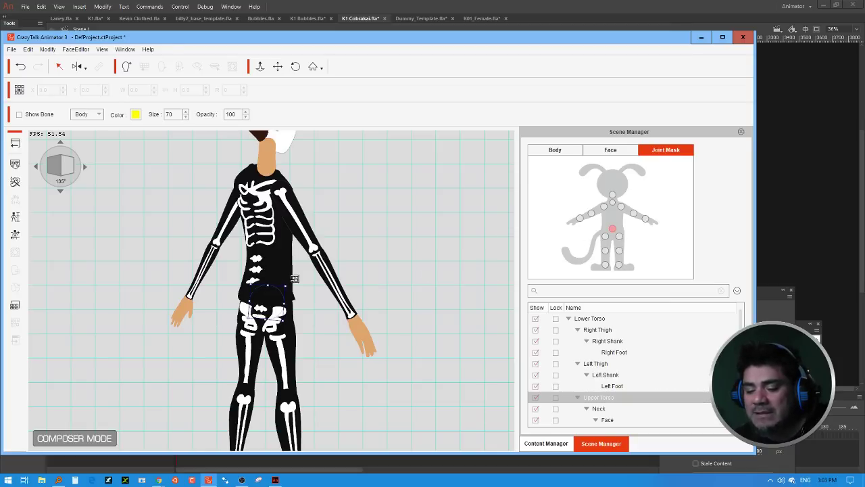
pyautogui.click(36, 167)
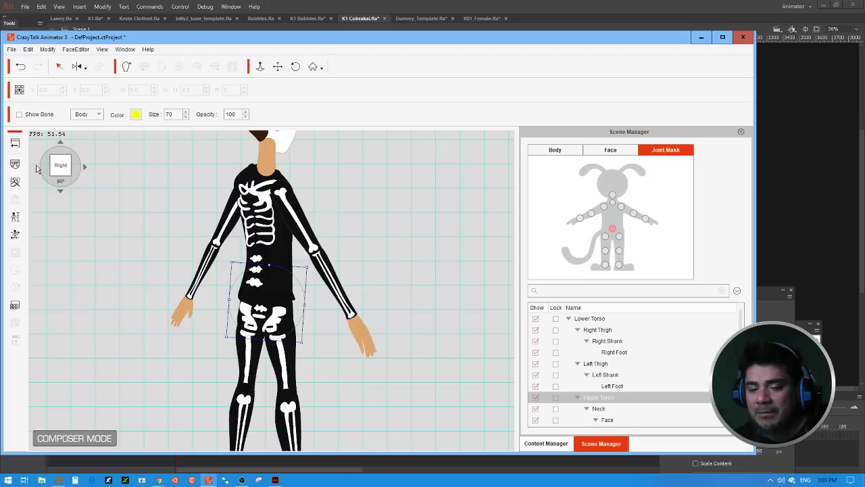
pyautogui.click(36, 167)
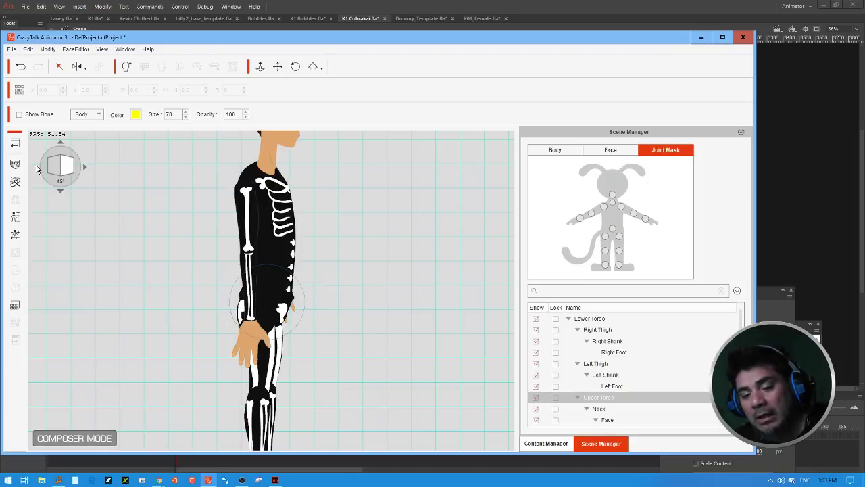
pyautogui.click(36, 167)
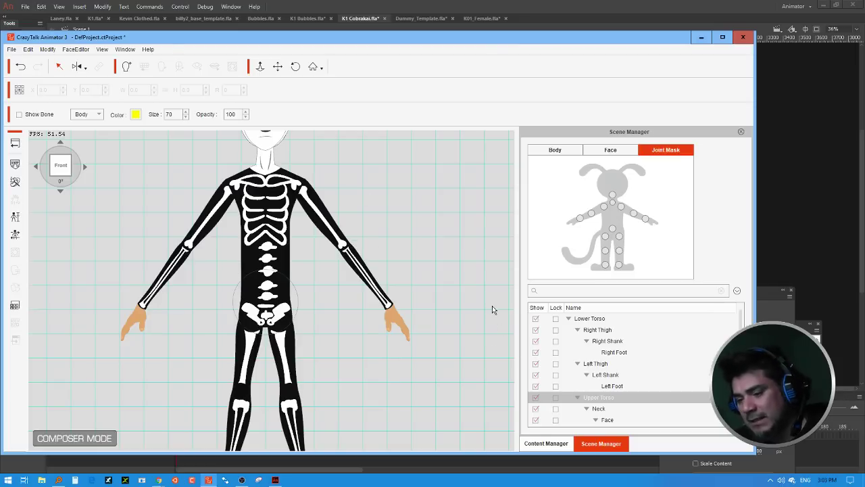
# Step: Bring up the body content library in the Content Manager
pyautogui.click(561, 443)
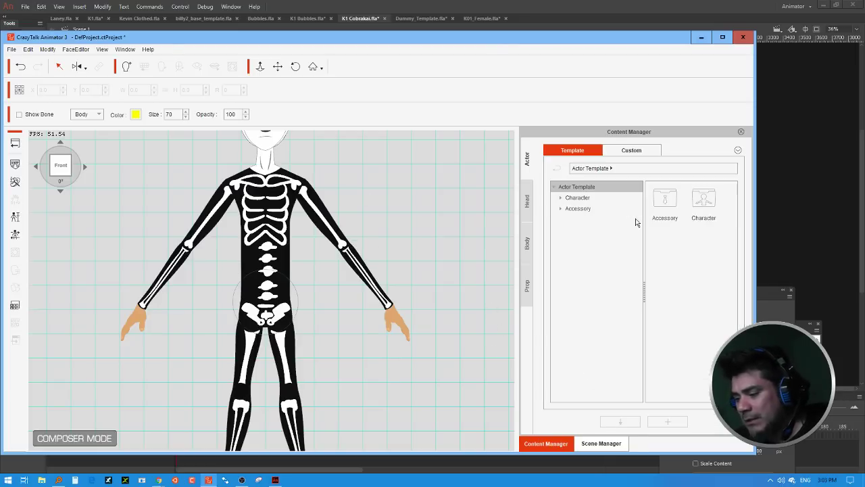
pyautogui.click(634, 152)
pyautogui.click(528, 242)
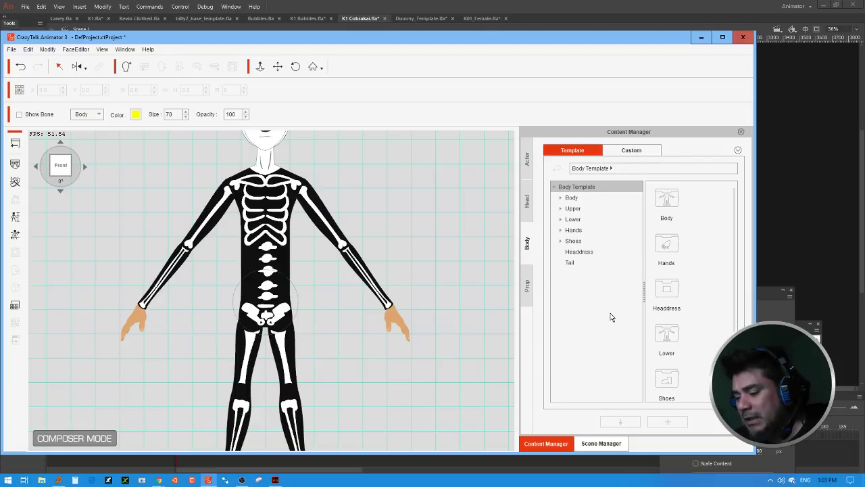
pyautogui.click(595, 208)
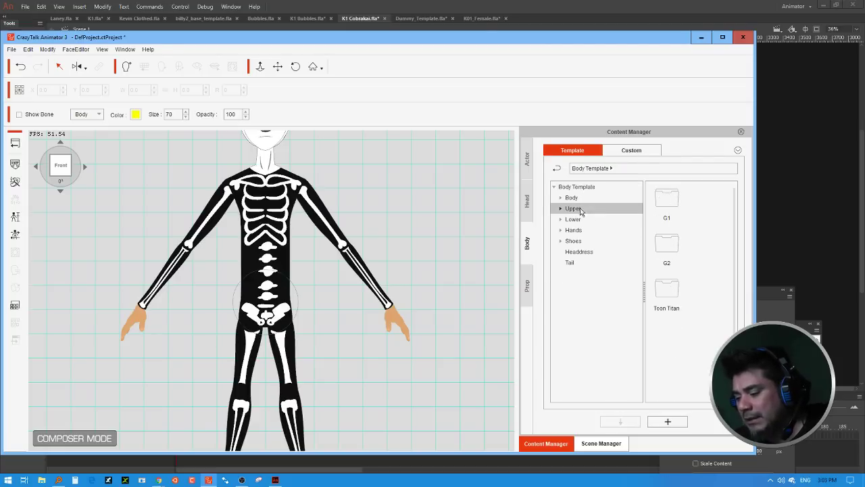
pyautogui.rightClick(683, 341)
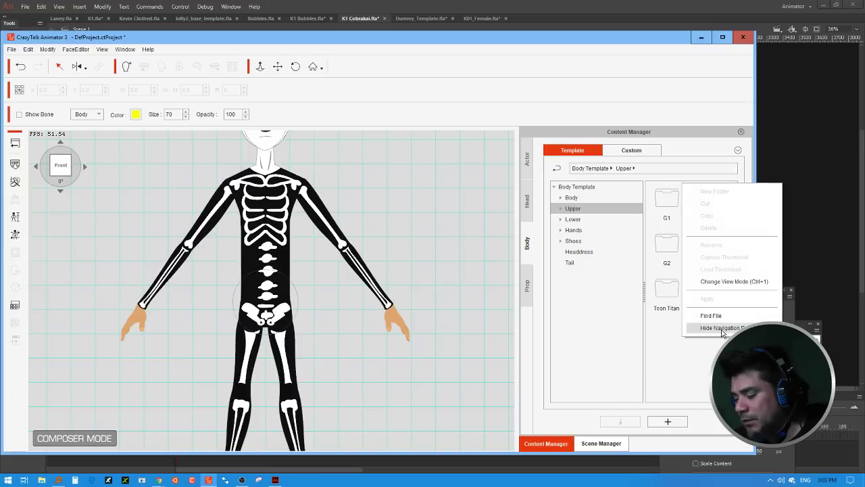
pyautogui.click(669, 291)
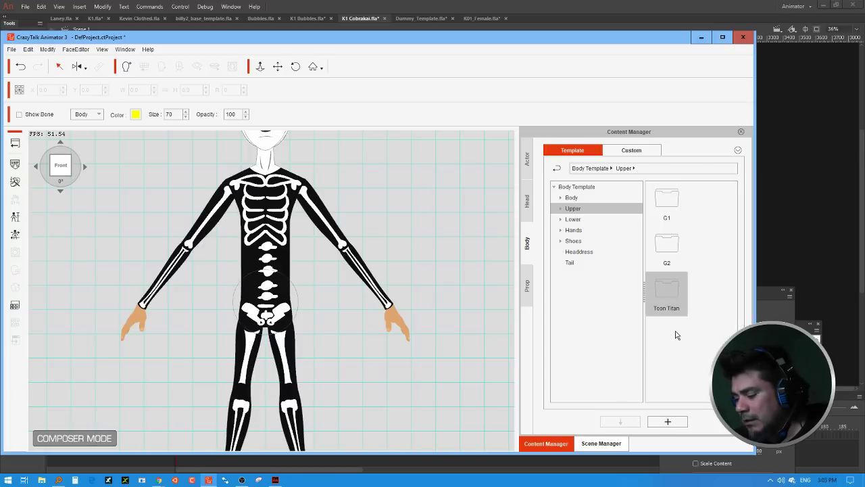
# Step: Create a folder named Shirts in the custom Upper body library
pyautogui.click(633, 152)
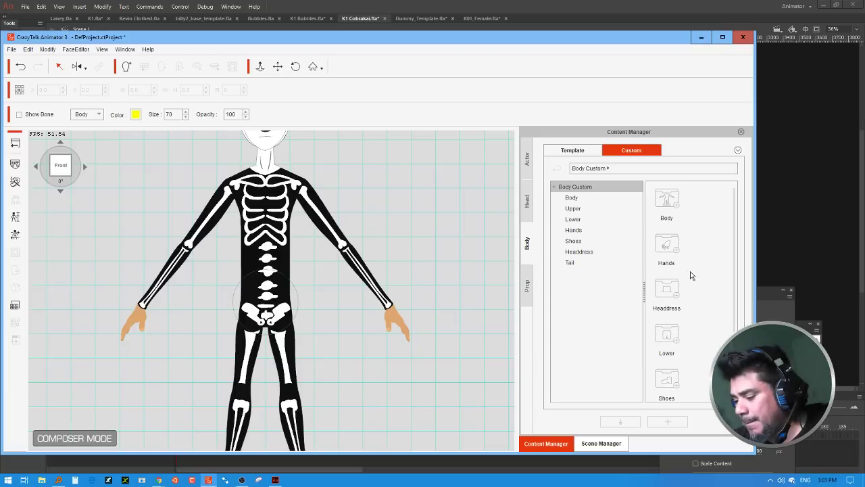
pyautogui.scroll(-2, 699, 297)
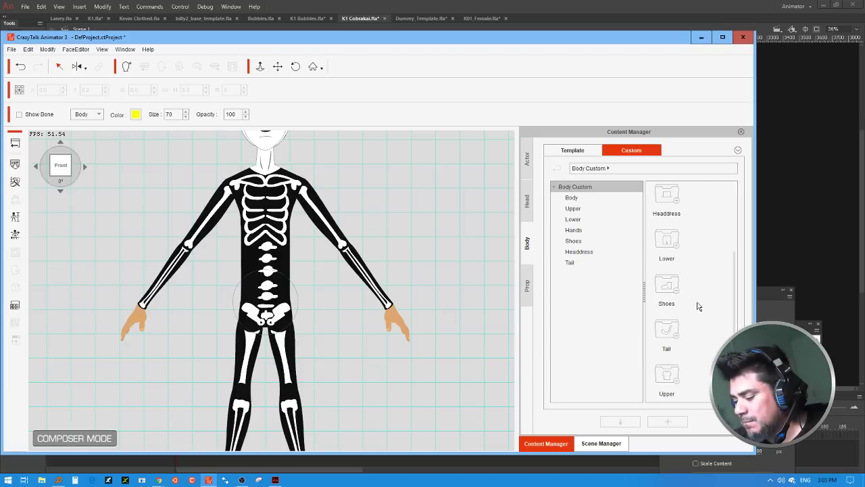
pyautogui.doubleClick(672, 370)
pyautogui.rightClick(680, 376)
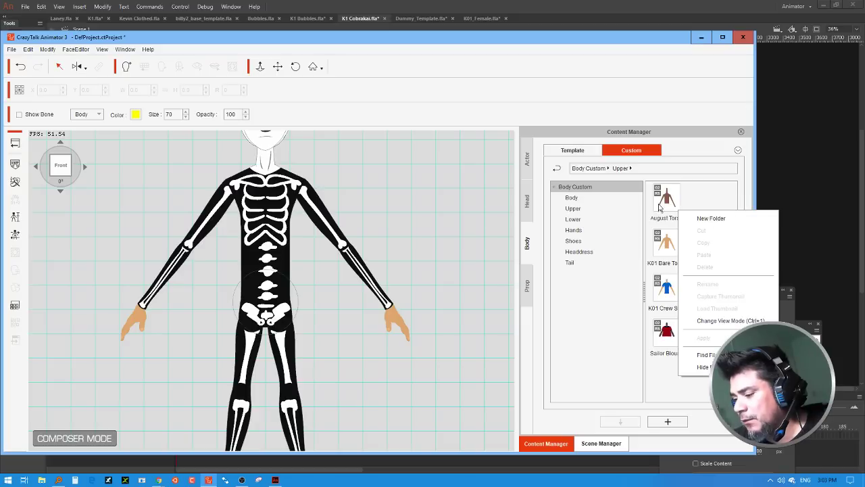
pyautogui.click(711, 218)
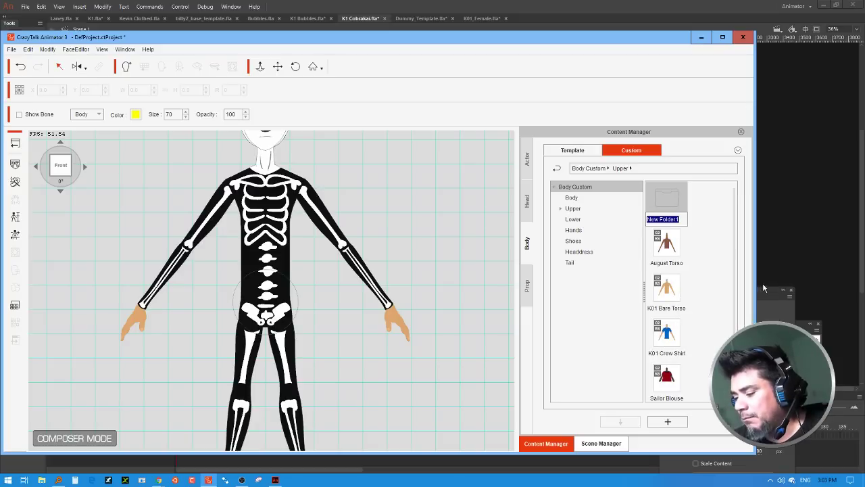
pyautogui.write('Shi')
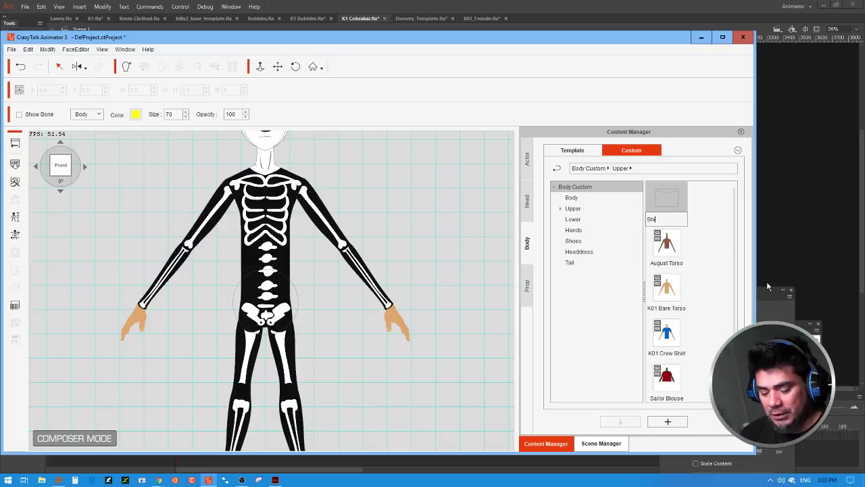
pyautogui.write('rts')
pyautogui.press('Return')
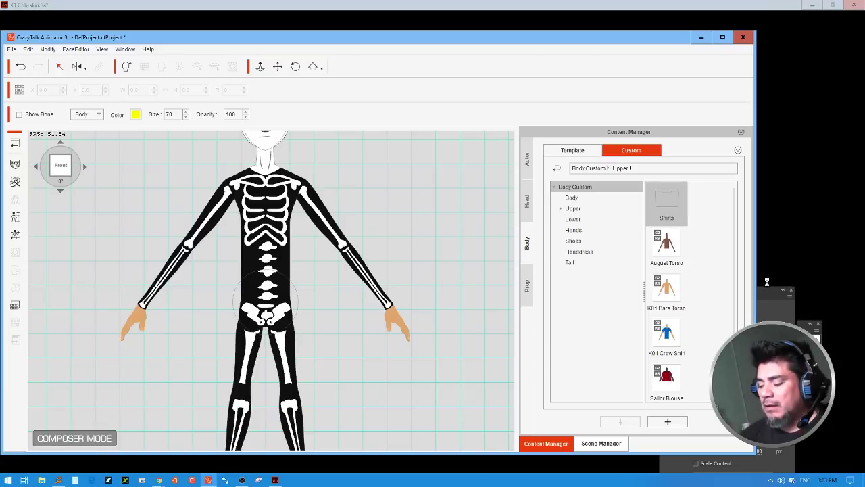
# Step: Save the character's upper body into the custom Shirts folder as Skeleton Shirt
pyautogui.doubleClick(672, 202)
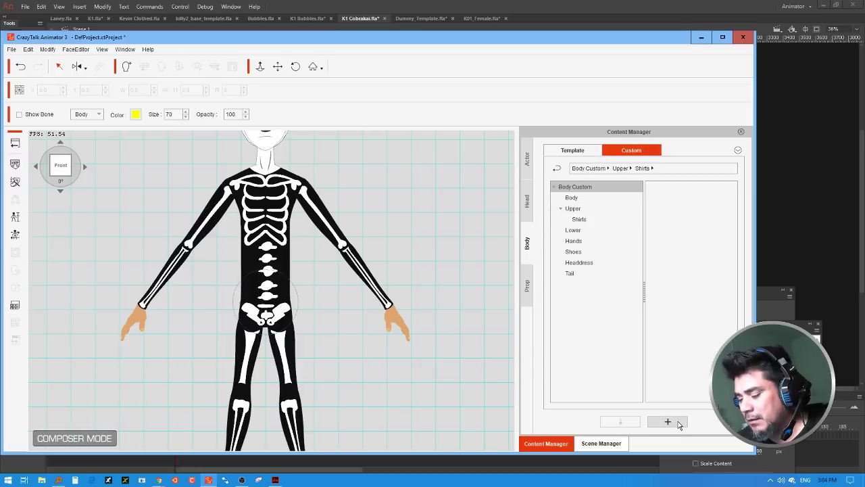
pyautogui.click(679, 423)
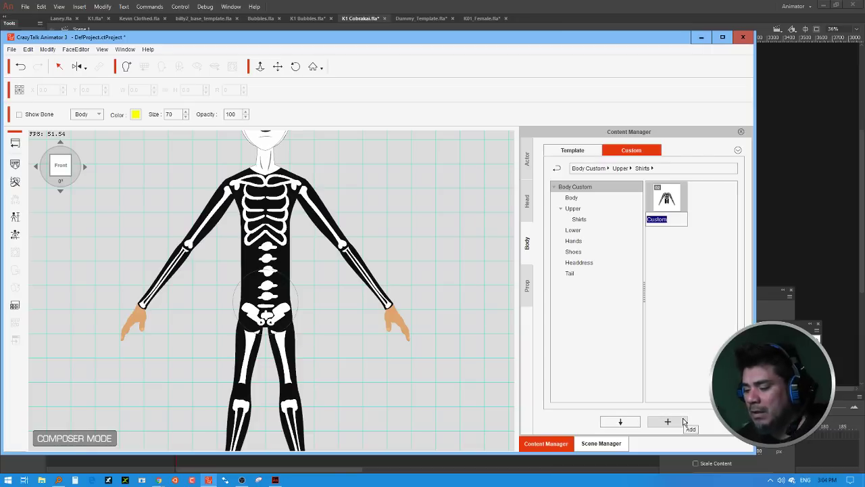
pyautogui.write('Ske')
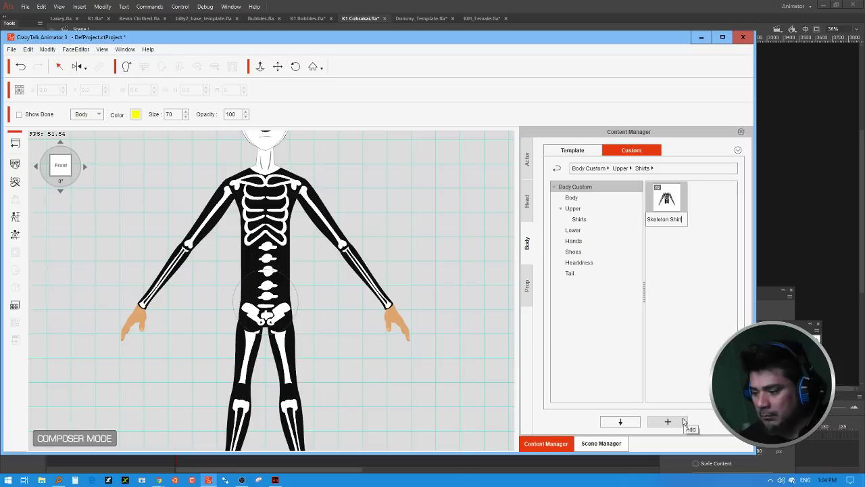
pyautogui.write('leton Shirt')
pyautogui.click(703, 303)
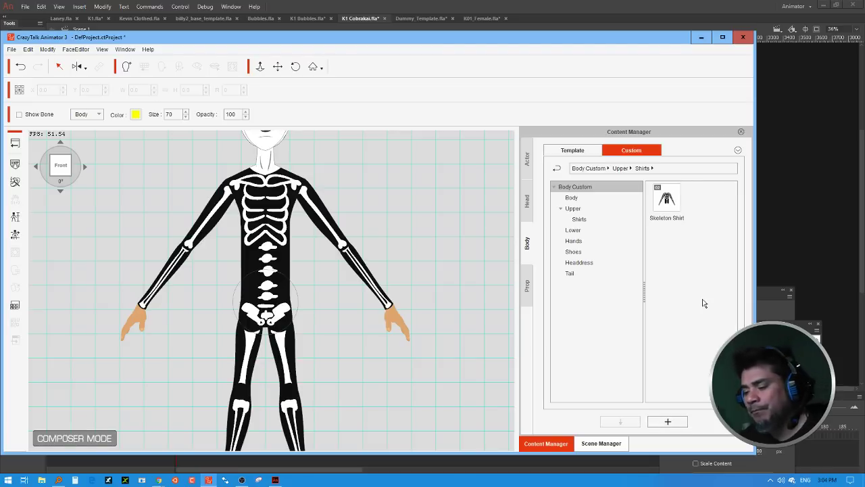
# Step: Create a folder named Pants in the custom Lower body library
pyautogui.click(589, 235)
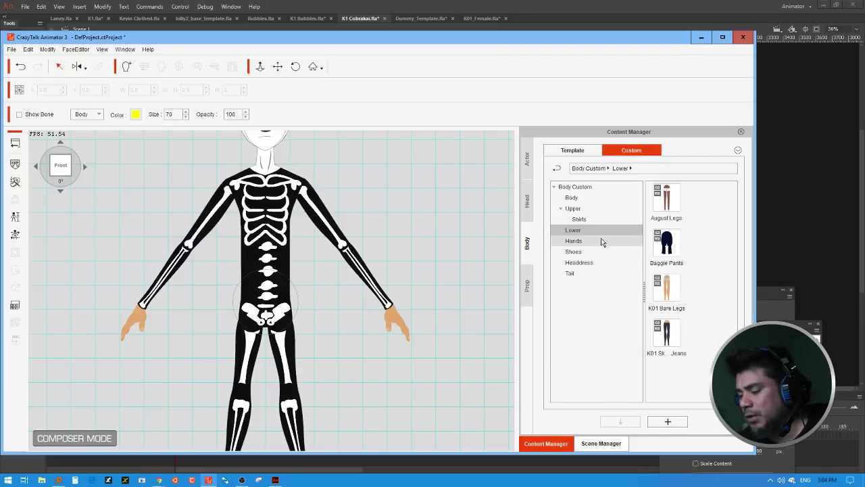
pyautogui.rightClick(691, 387)
pyautogui.click(735, 224)
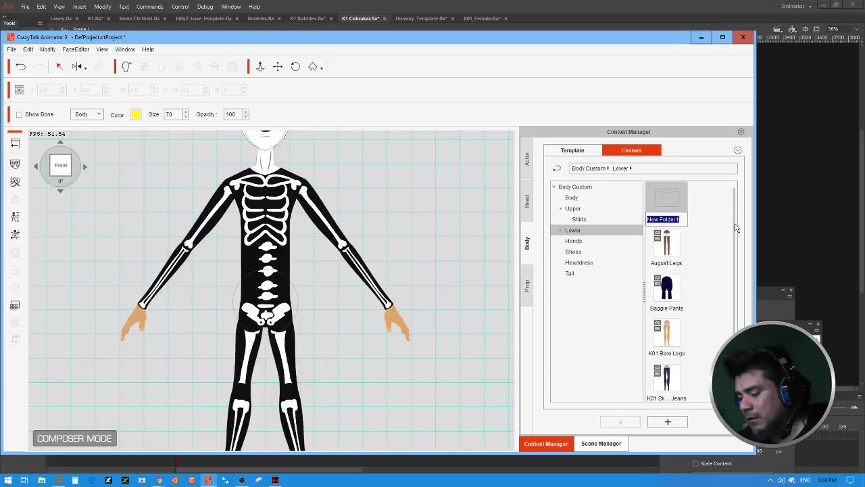
pyautogui.write('Pa')
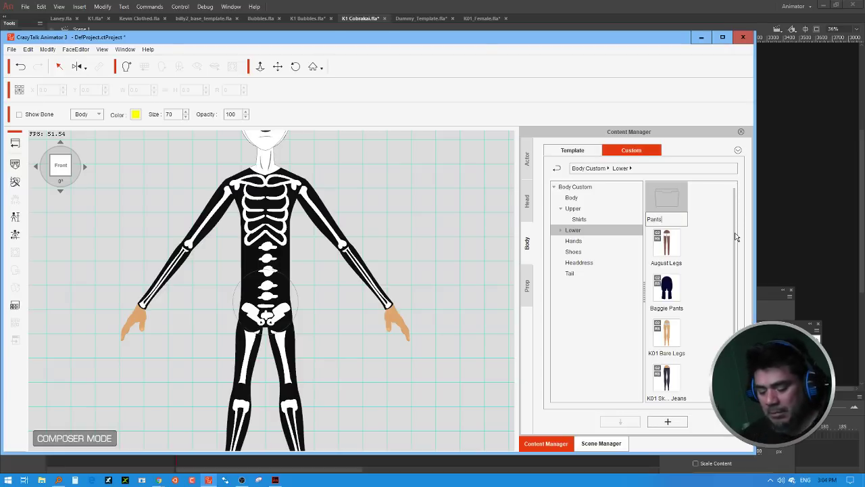
pyautogui.write('nts')
pyautogui.press('Return')
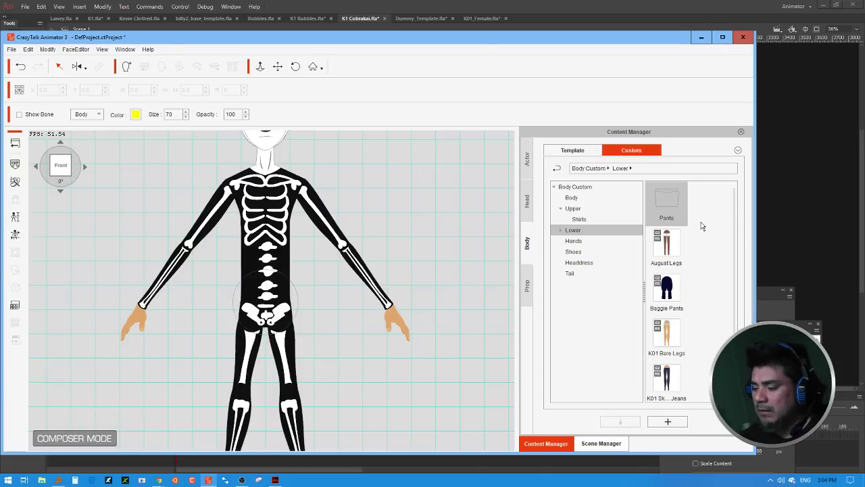
# Step: Save the character's lower body into the custom Pants folder as Skeleton Pants
pyautogui.doubleClick(667, 199)
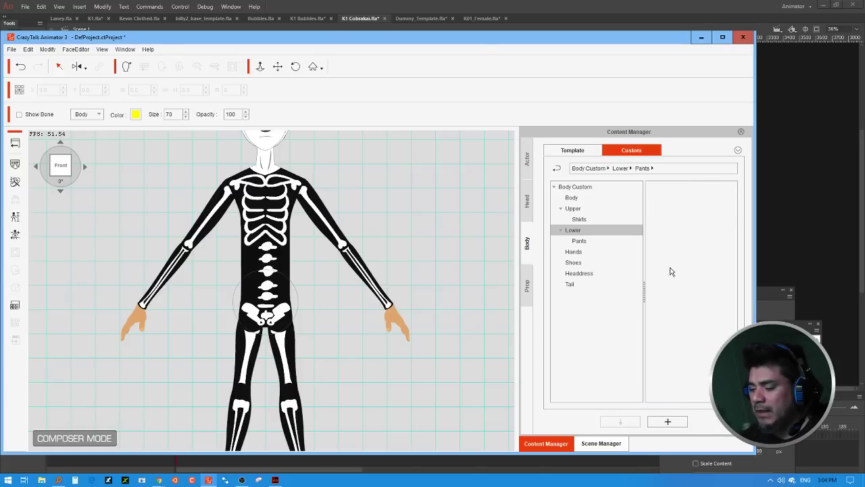
pyautogui.click(669, 421)
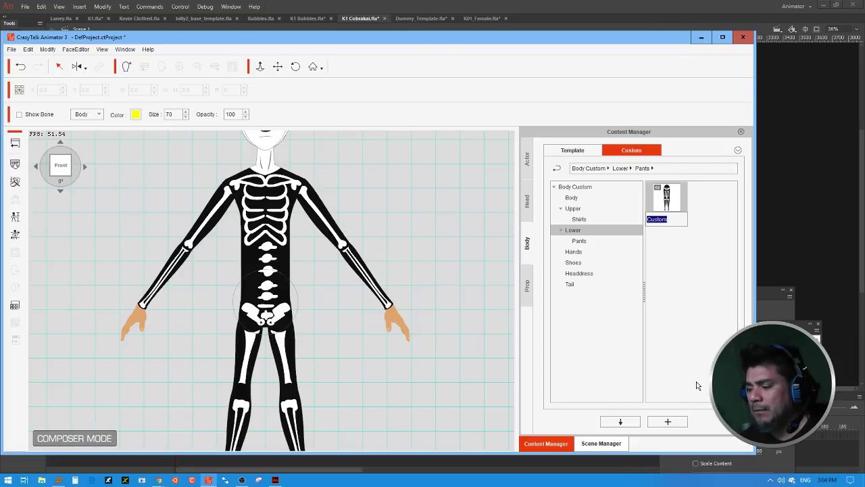
pyautogui.write('Skeleto')
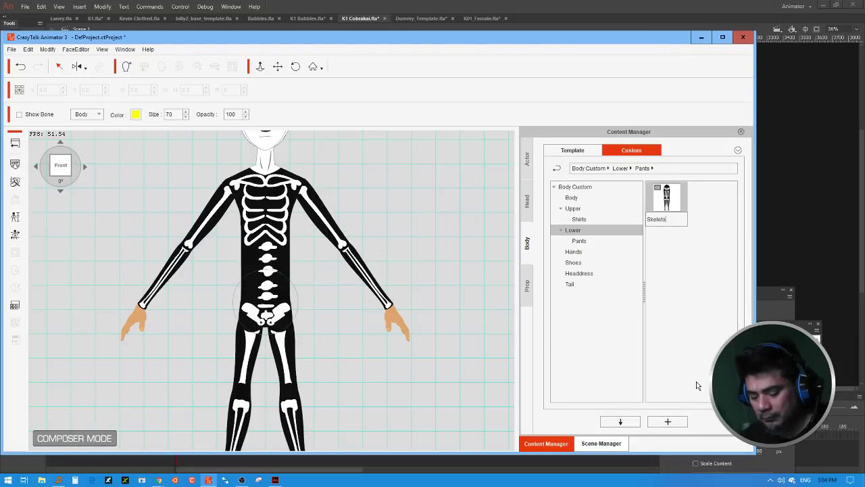
pyautogui.write('n Pants')
pyautogui.press('Return')
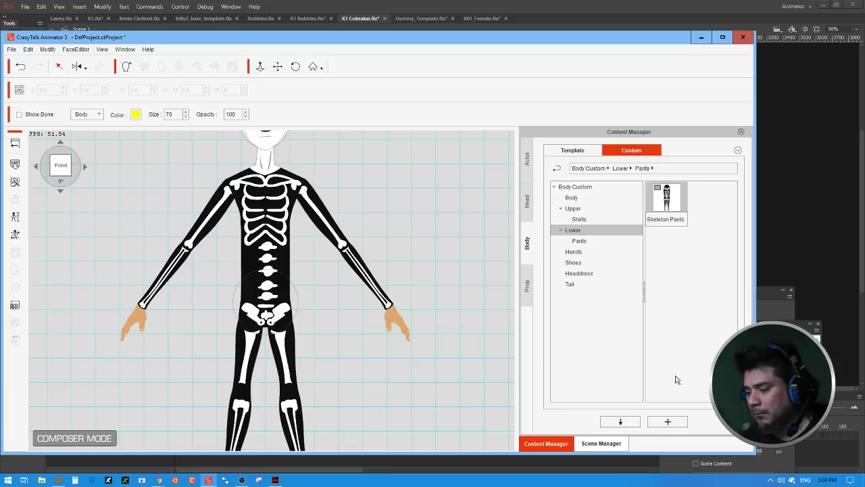
pyautogui.click(674, 305)
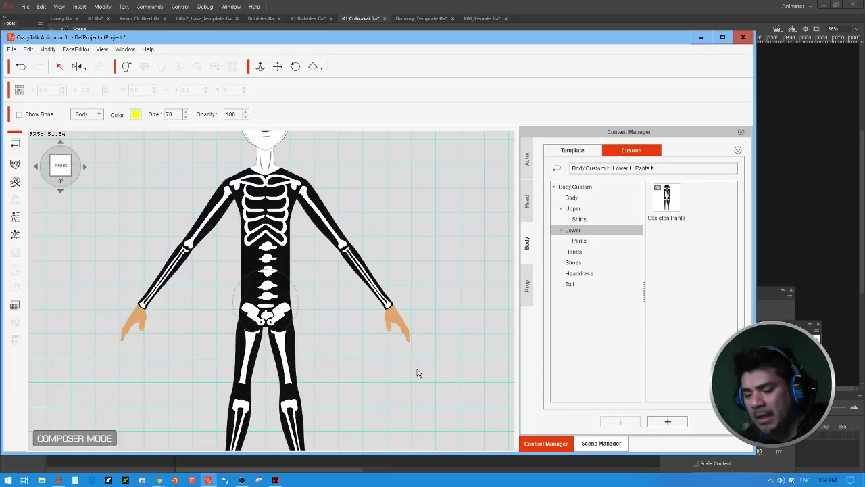
# Step: Create a folder named K1 in the custom Shoes library
pyautogui.scroll(-2, 417, 373)
pyautogui.click(278, 66)
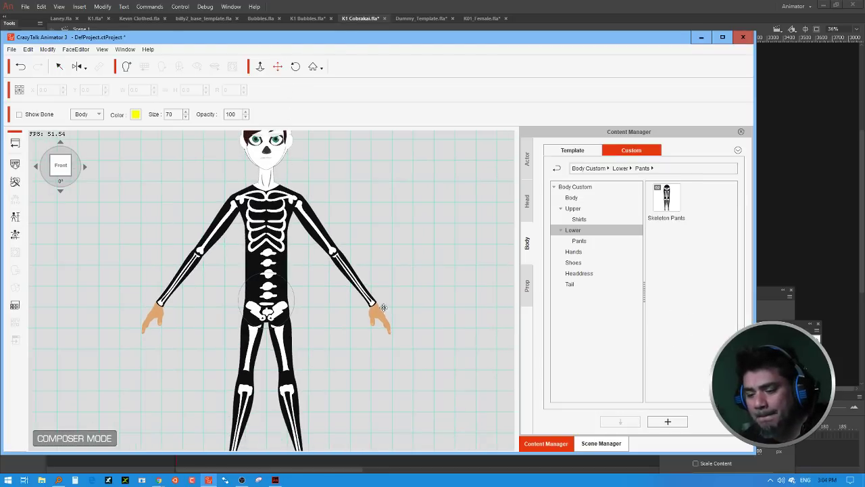
pyautogui.scroll(-3, 383, 263)
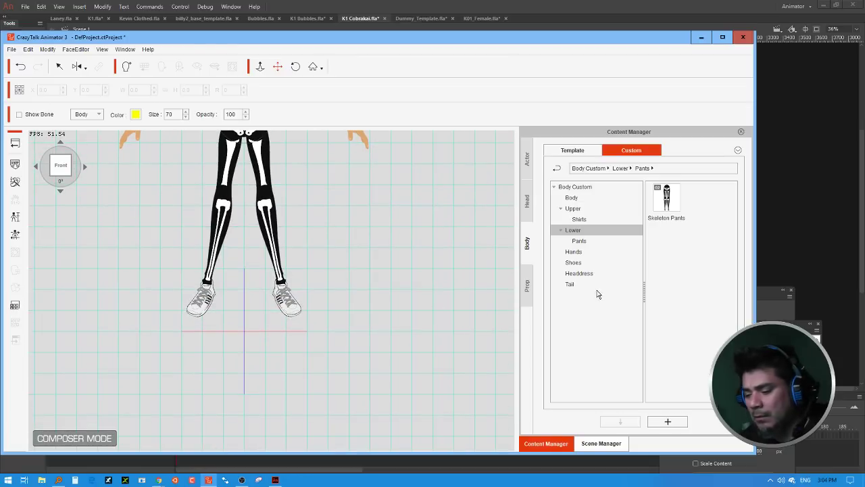
pyautogui.click(574, 262)
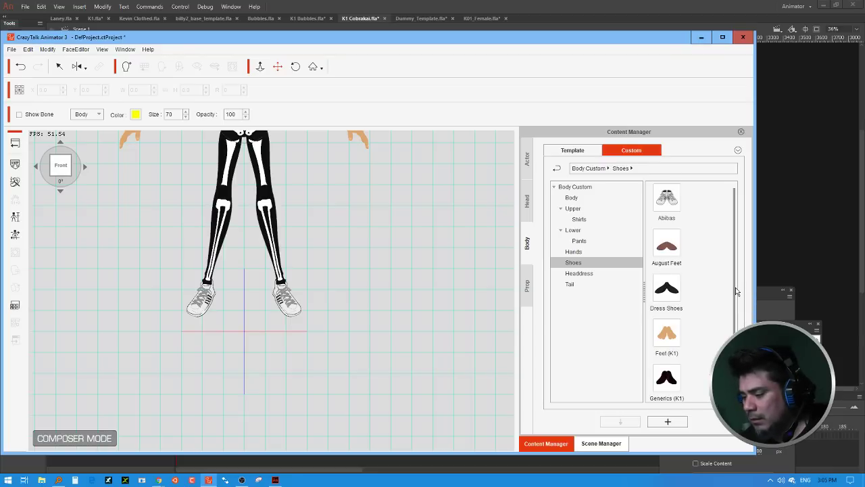
pyautogui.scroll(-1, 737, 291)
pyautogui.rightClick(731, 198)
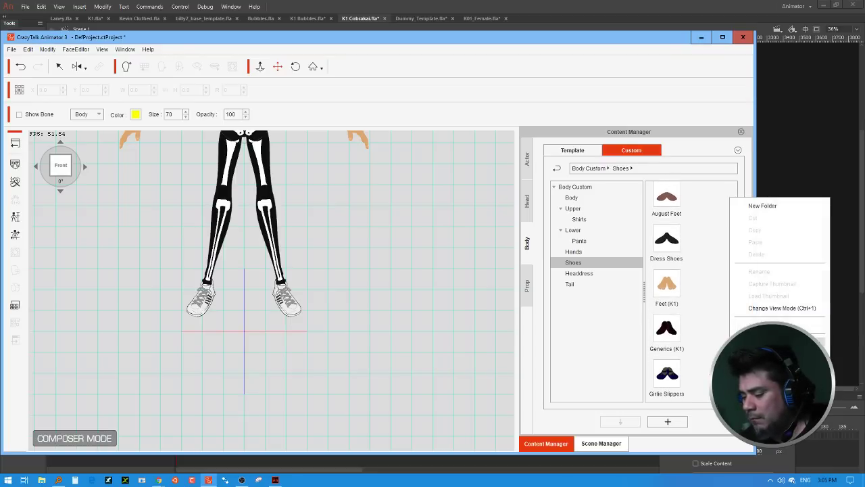
pyautogui.click(764, 205)
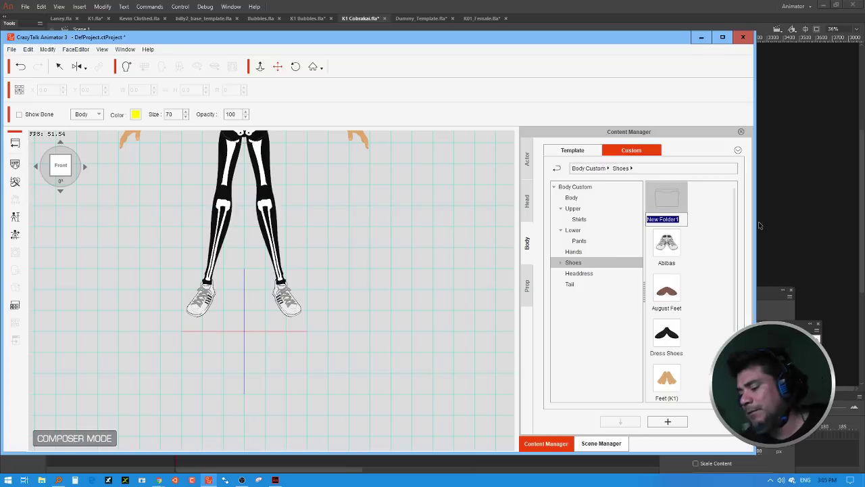
pyautogui.click(726, 236)
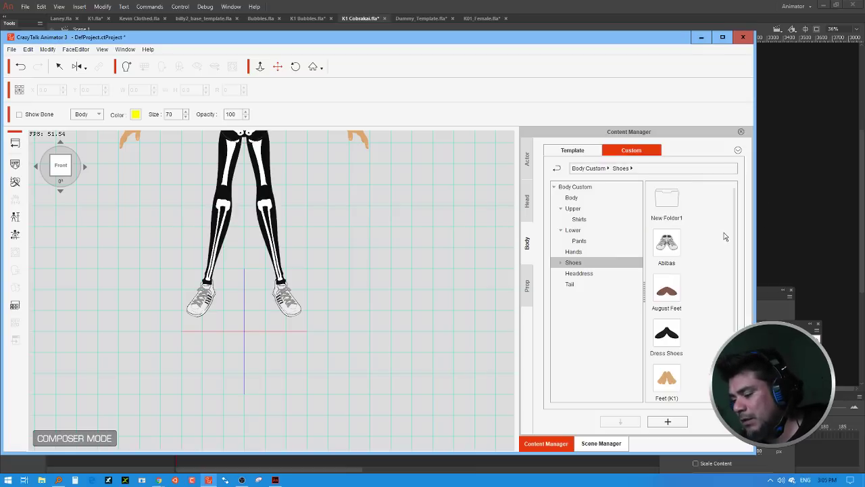
pyautogui.click(679, 223)
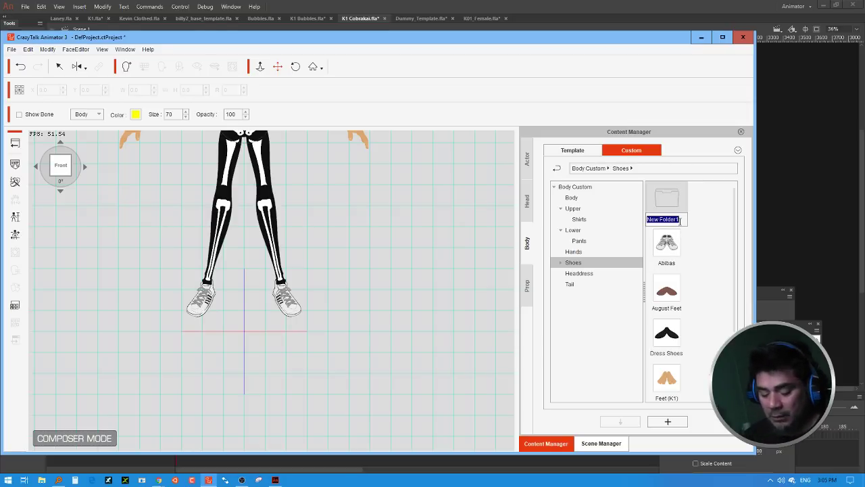
pyautogui.write('K1')
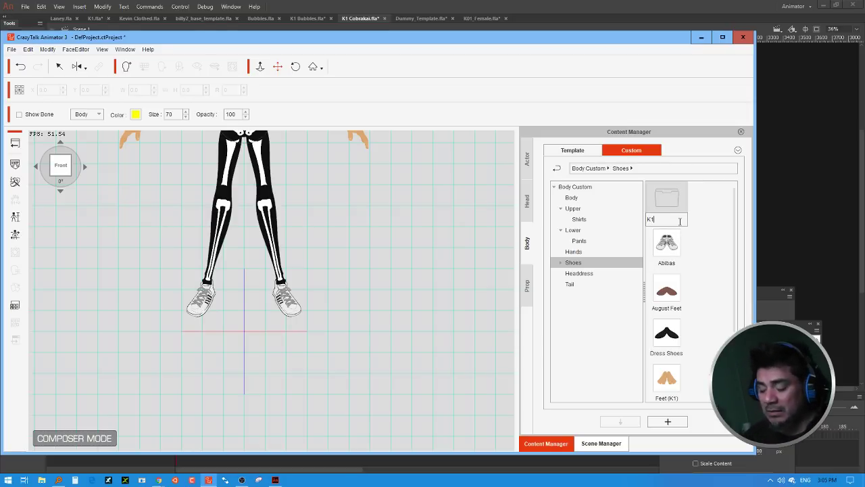
pyautogui.press('Return')
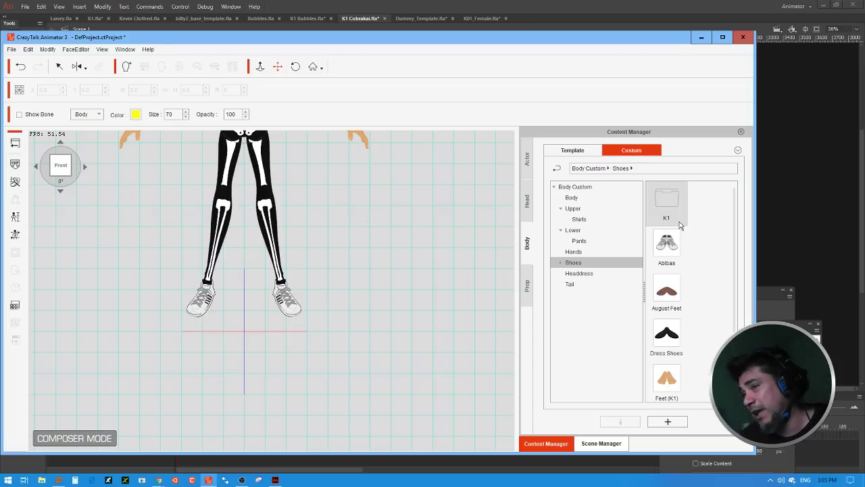
# Step: Save the character's shoes into the custom K1 shoes folder as Sneakers
pyautogui.doubleClick(663, 207)
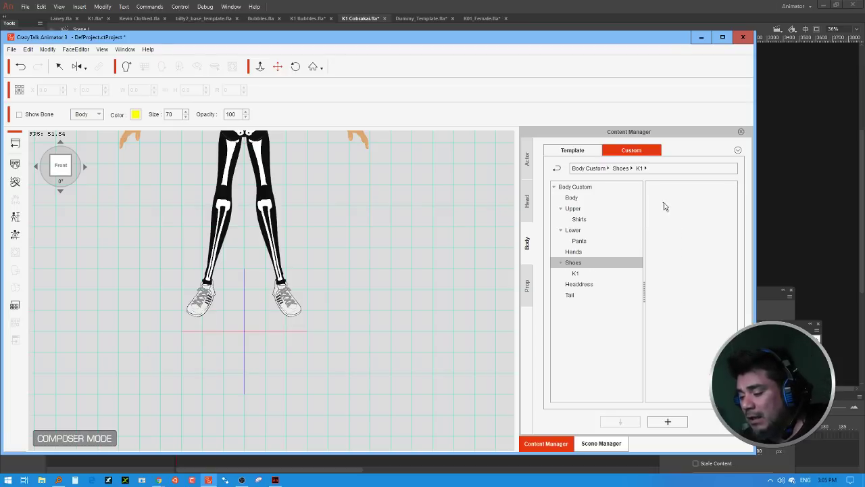
pyautogui.click(669, 421)
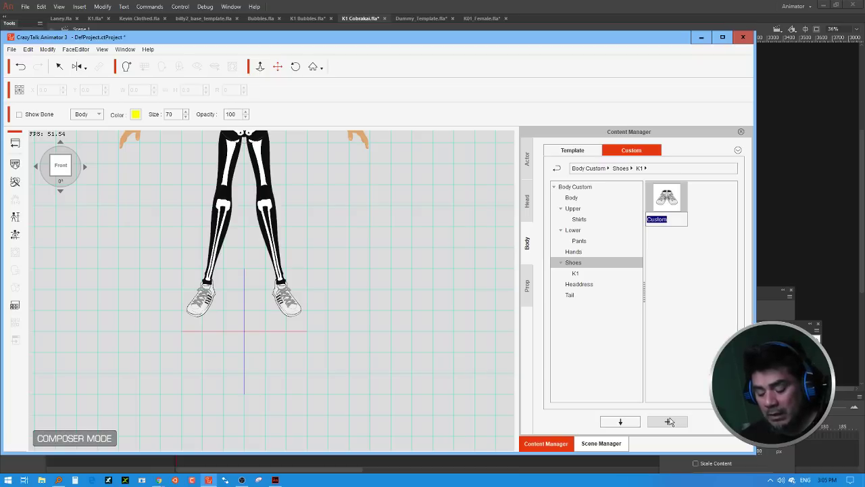
pyautogui.write('Sneakers')
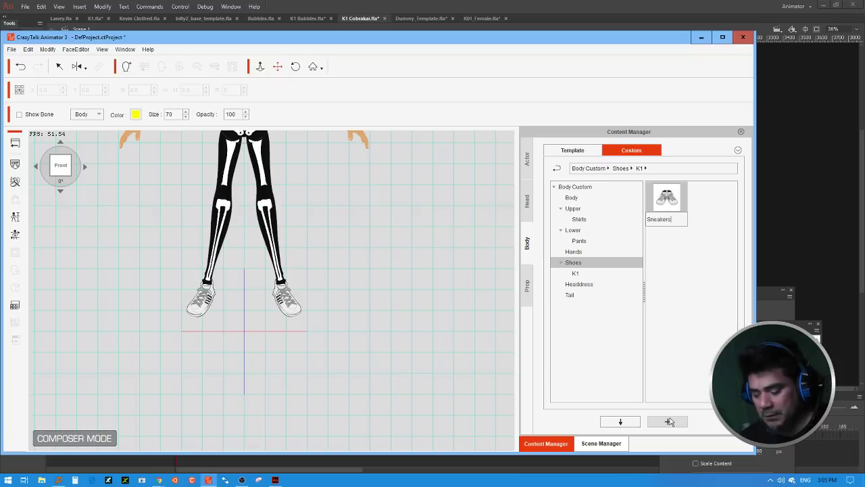
pyautogui.press('Return')
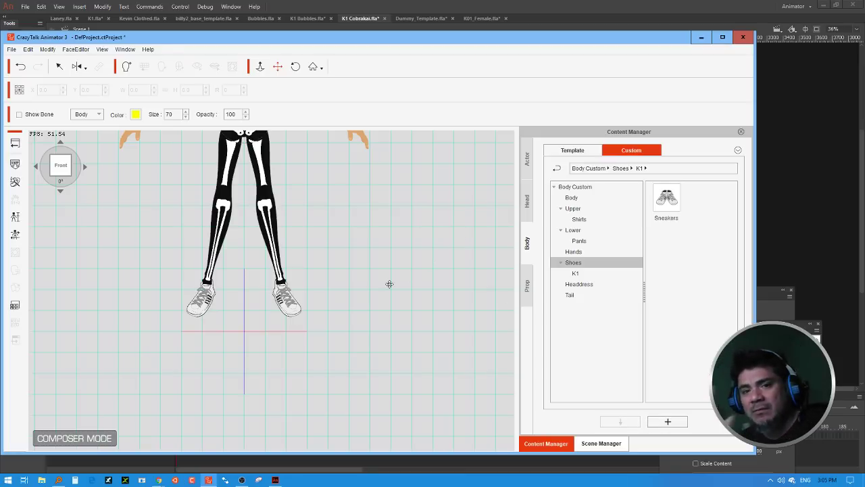
# Step: Return to the stage and place a Kevin Base character from the Toon Titan templates beside the character in the blue shirt
pyautogui.moveTo(397, 221); pyautogui.dragTo(394, 340)
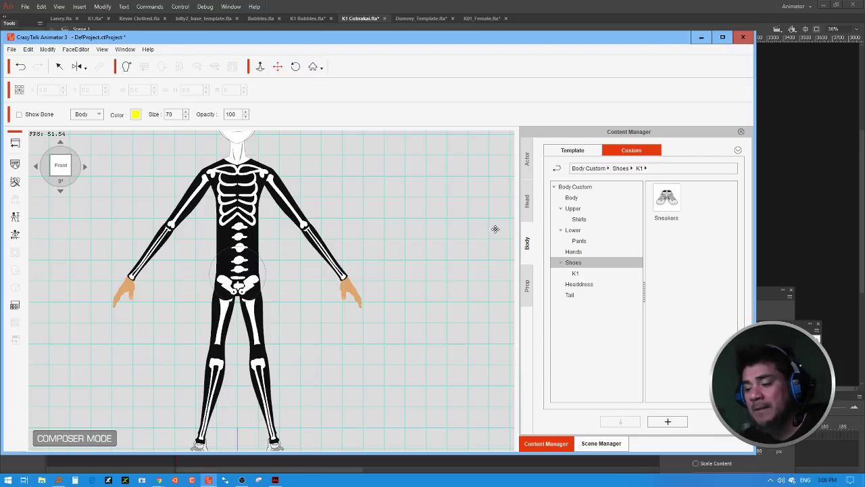
pyautogui.click(15, 143)
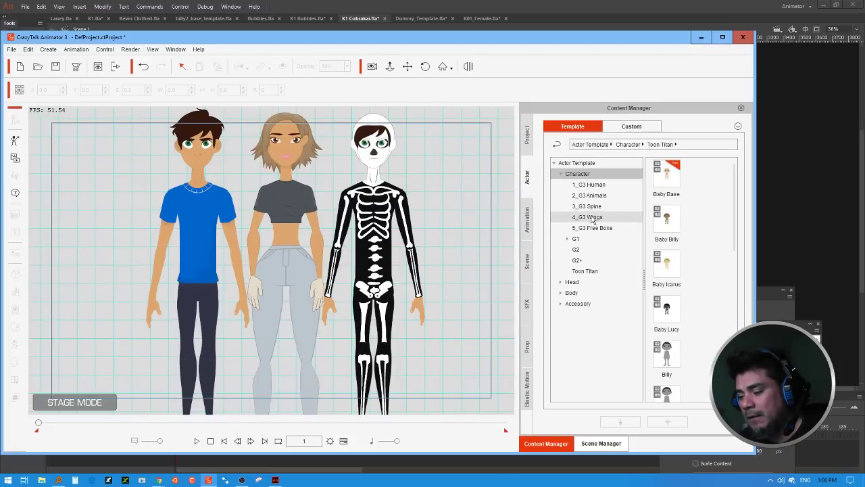
pyautogui.click(583, 273)
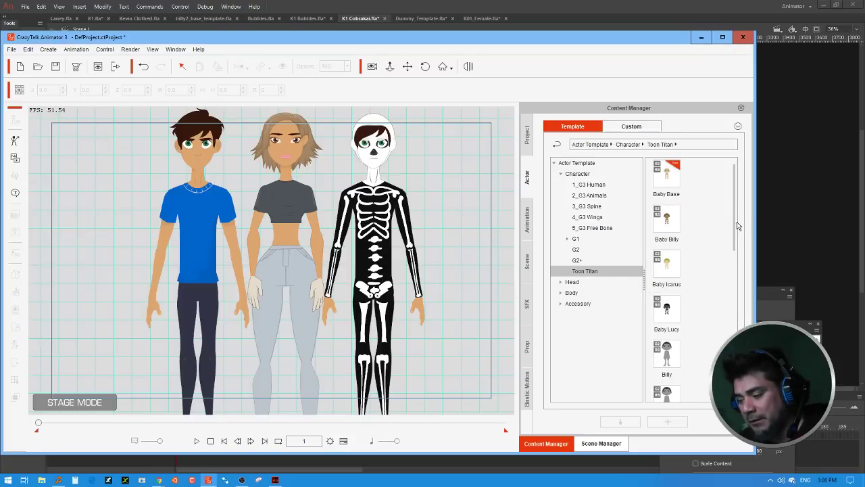
pyautogui.moveTo(736, 226); pyautogui.dragTo(735, 337)
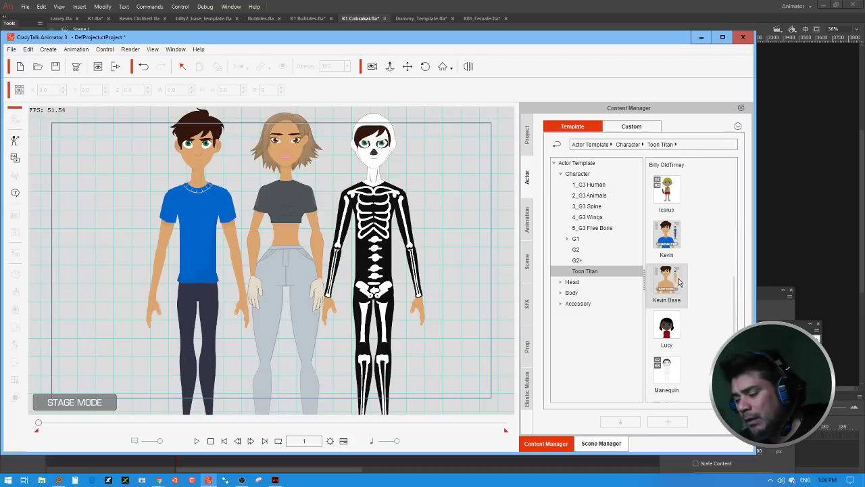
pyautogui.moveTo(667, 277); pyautogui.dragTo(104, 241)
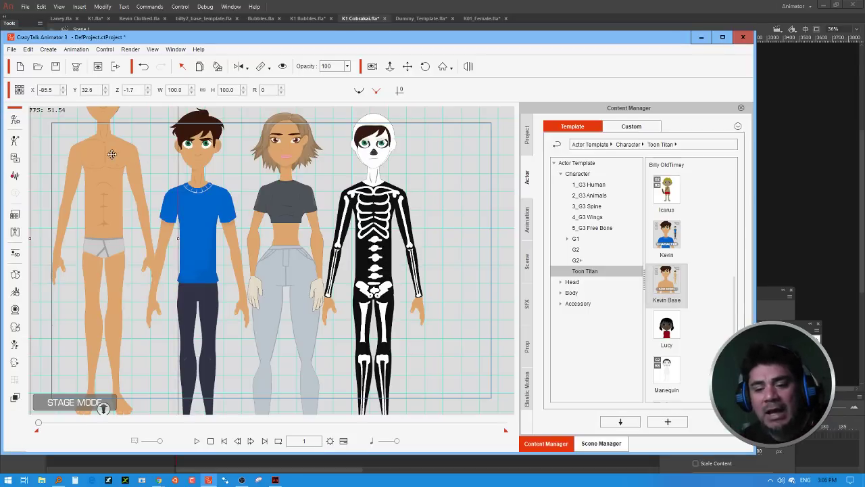
pyautogui.moveTo(115, 160); pyautogui.dragTo(133, 201)
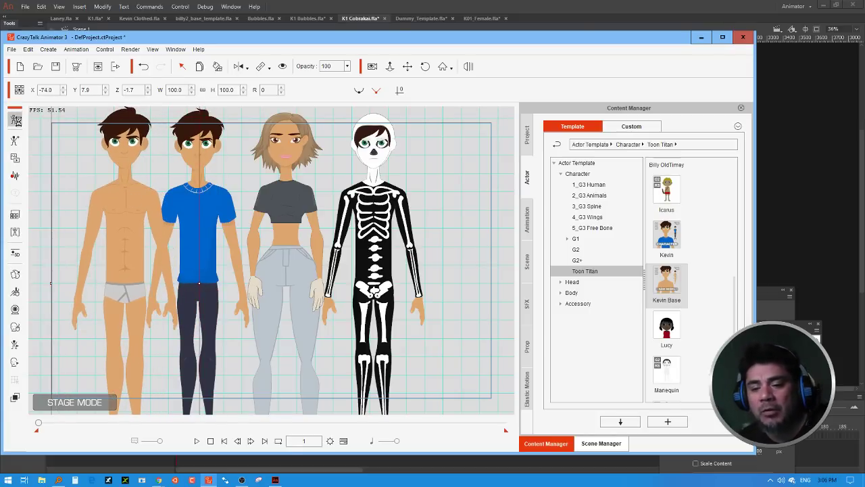
# Step: Open the Kevin Base character in Composer mode and apply the custom Skeleton Shirt to its upper body
pyautogui.click(52, 134)
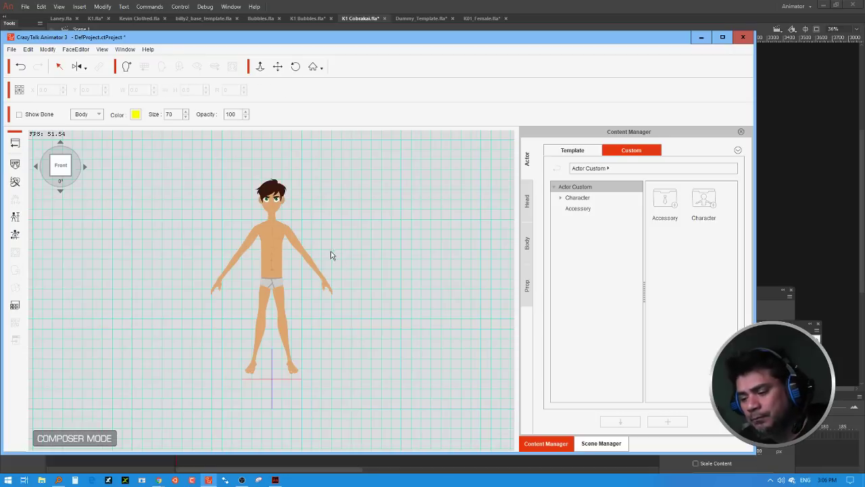
pyautogui.click(270, 242)
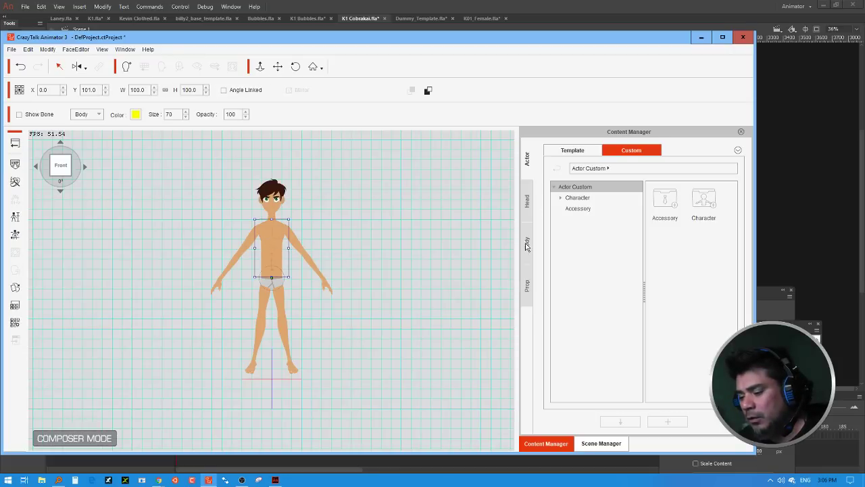
pyautogui.click(527, 244)
pyautogui.click(572, 208)
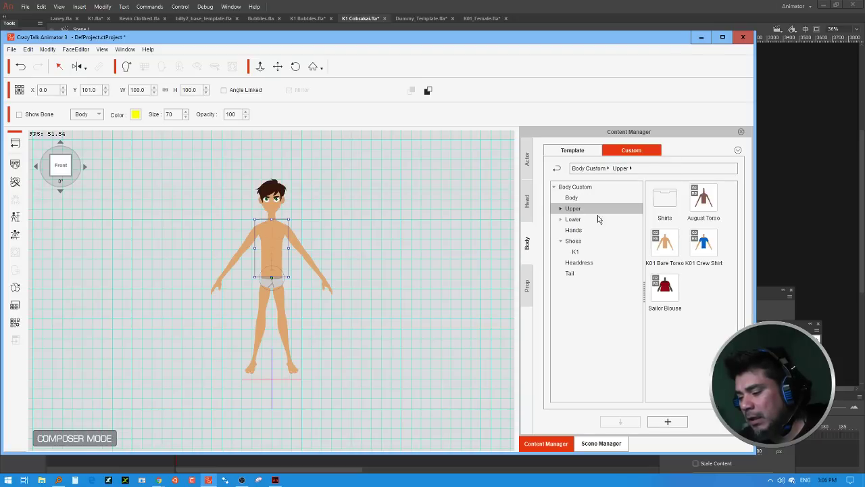
pyautogui.doubleClick(666, 200)
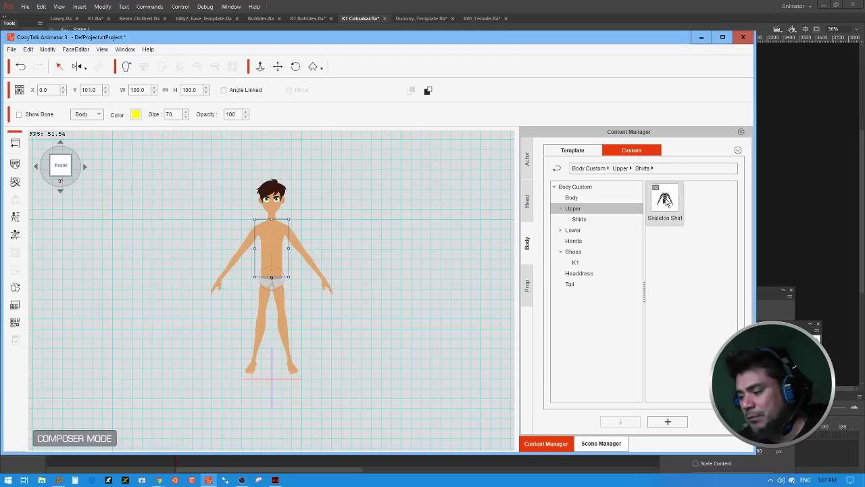
pyautogui.click(667, 200)
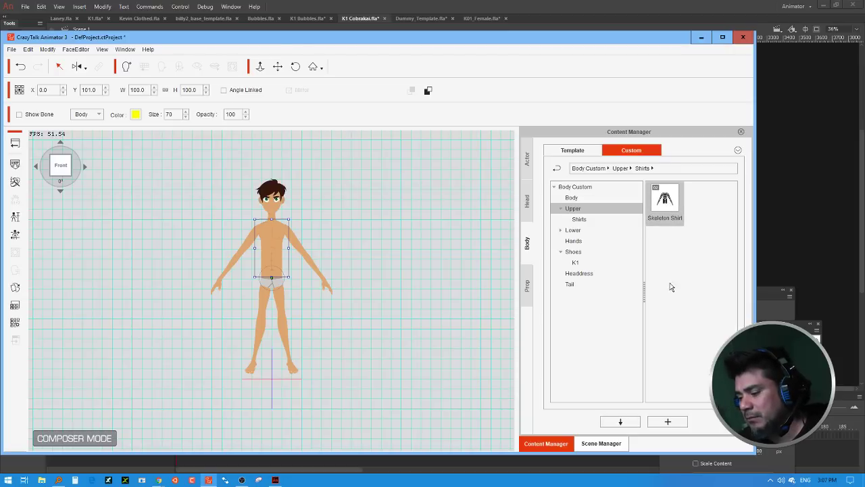
pyautogui.click(620, 421)
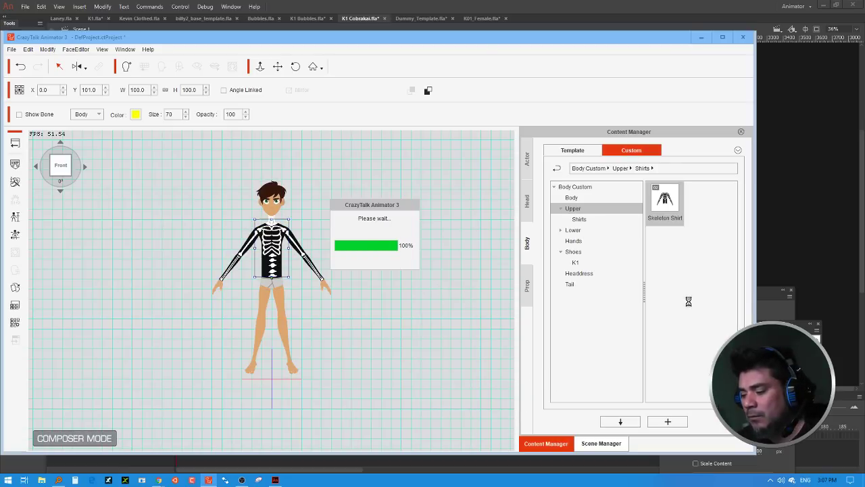
# Step: Dress the character in the custom K01 jeans and the Sneakers from the K1 folder, and go back to the stage
pyautogui.click(599, 232)
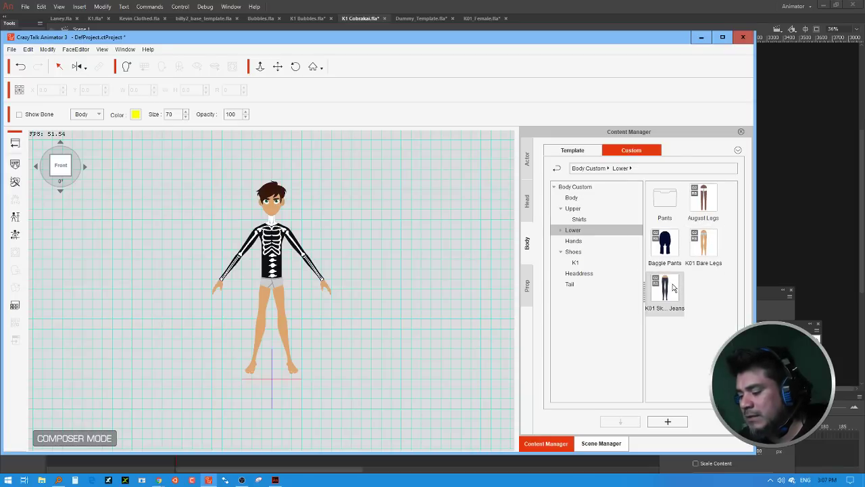
pyautogui.moveTo(673, 287); pyautogui.dragTo(340, 280)
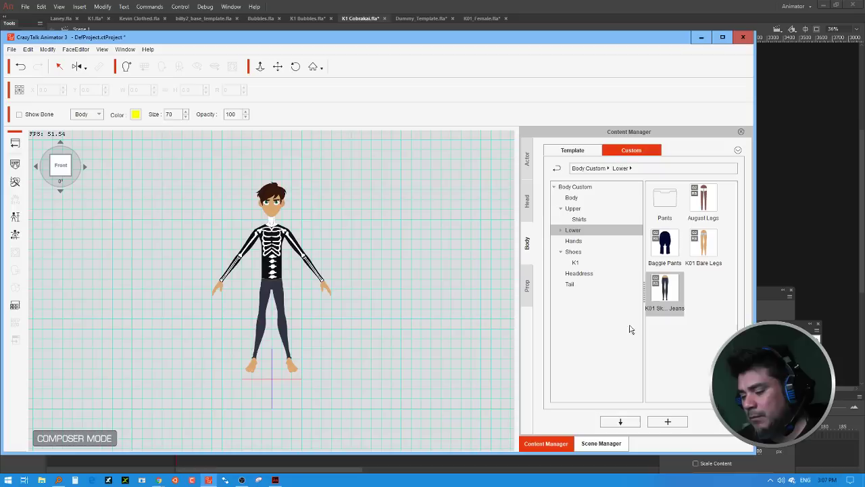
pyautogui.click(576, 262)
pyautogui.doubleClick(665, 199)
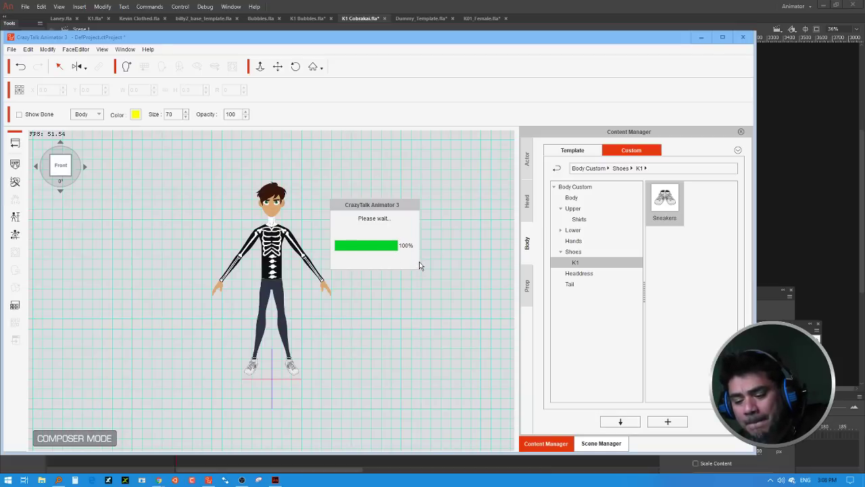
pyautogui.click(15, 143)
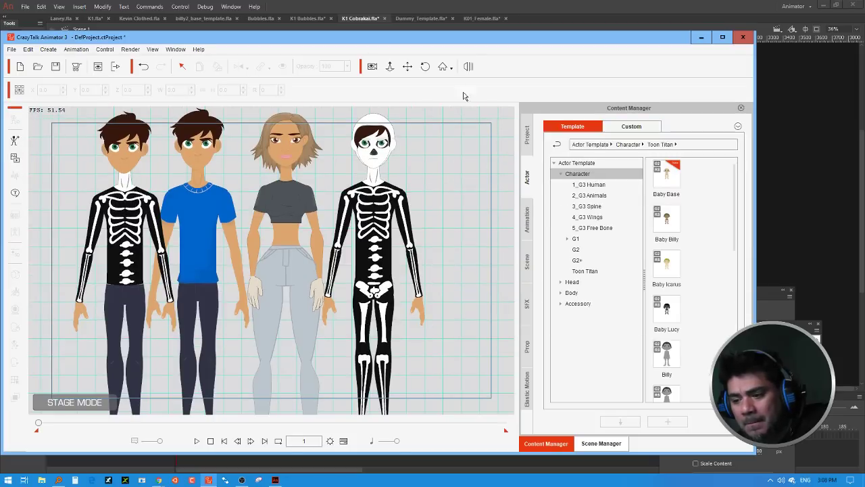
# Step: Examine the bone and sprite of the newly dressed character's shoe in the Runtime Composer
pyautogui.click(407, 66)
pyautogui.moveTo(450, 265); pyautogui.dragTo(509, 164)
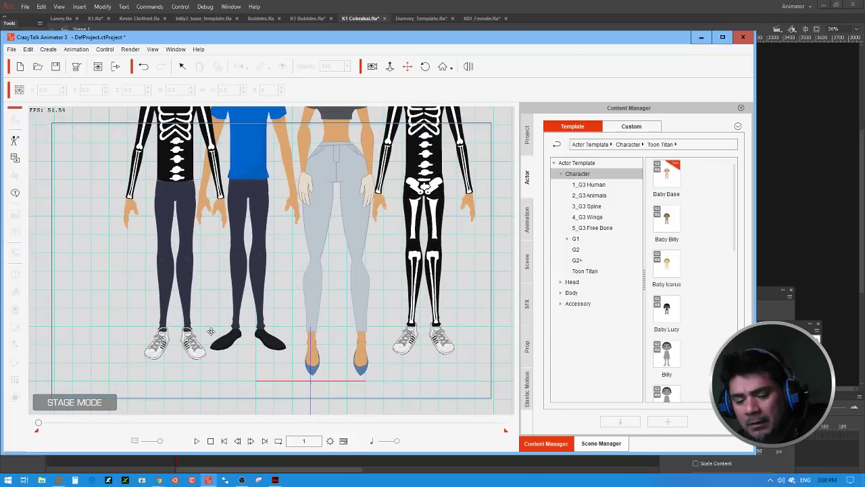
pyautogui.press('q')
pyautogui.click(172, 191)
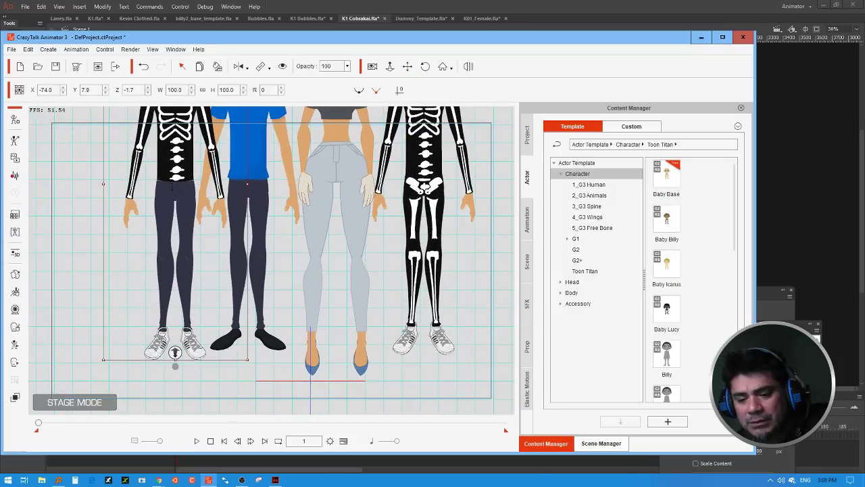
pyautogui.click(15, 290)
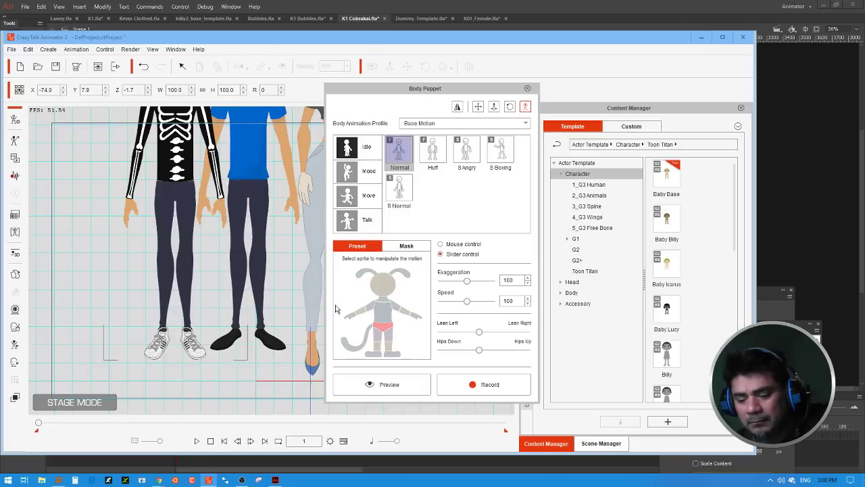
pyautogui.click(527, 88)
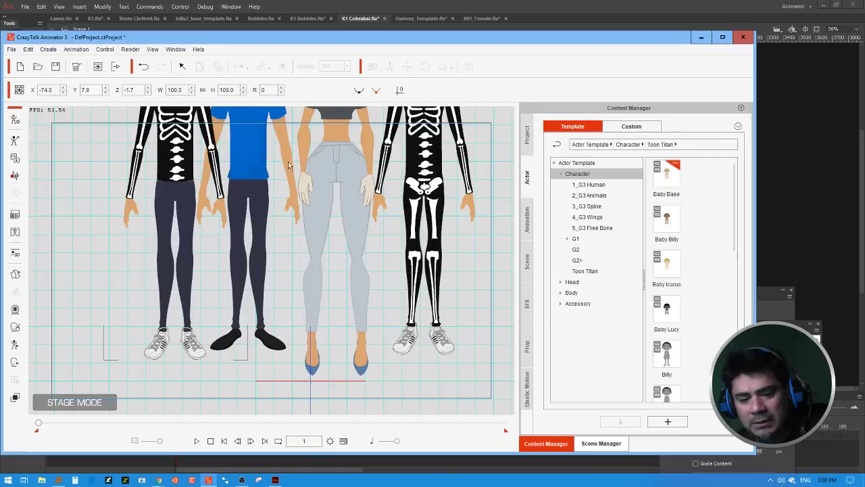
pyautogui.click(16, 232)
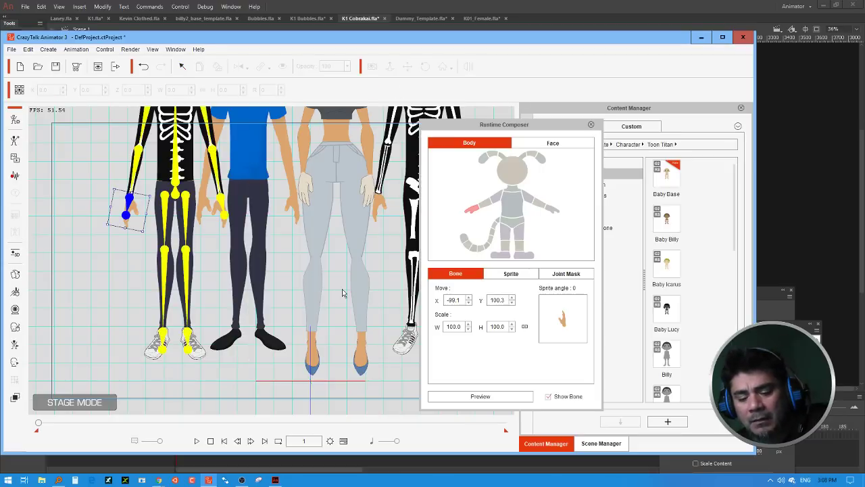
pyautogui.click(506, 255)
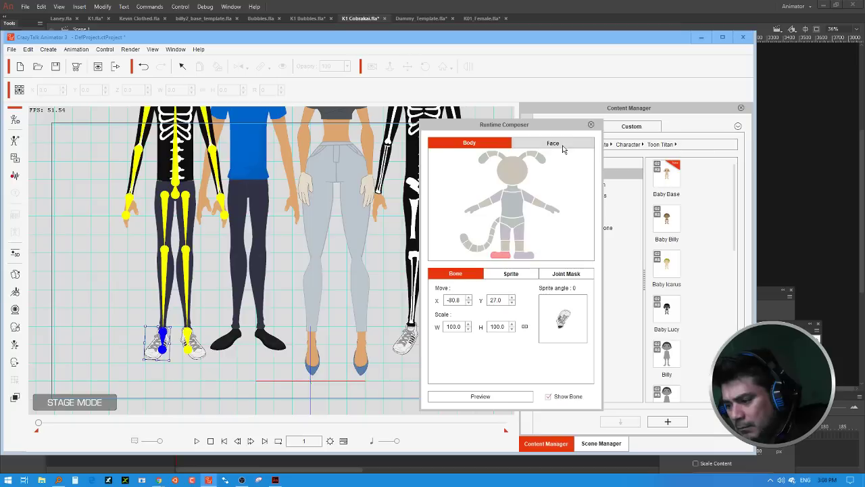
pyautogui.click(591, 127)
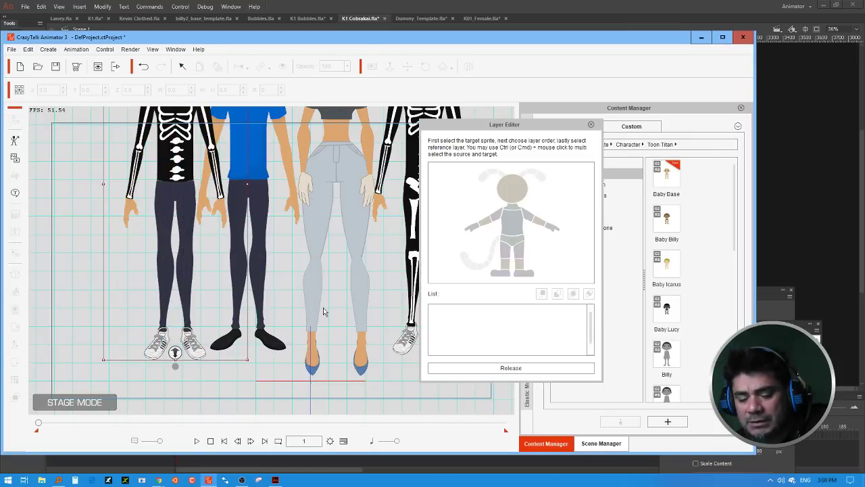
# Step: Try to change the layer order of the dressed character's two shoes with the Layer Editor
pyautogui.click(168, 343)
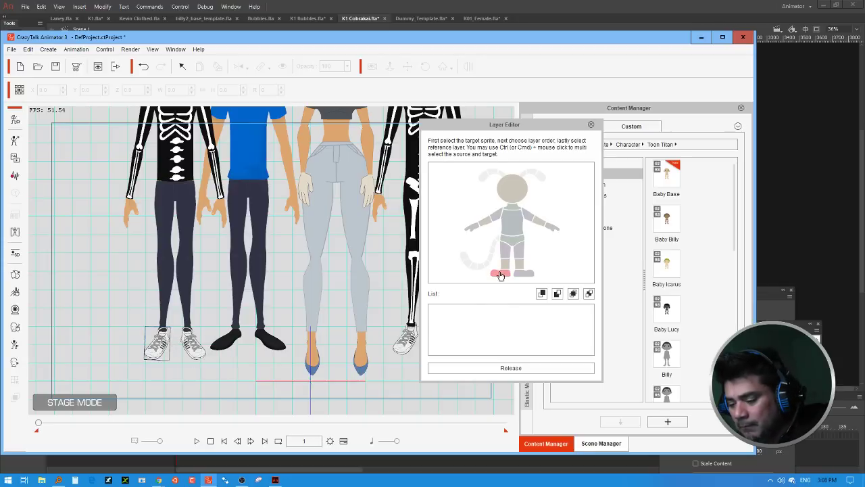
pyautogui.click(557, 293)
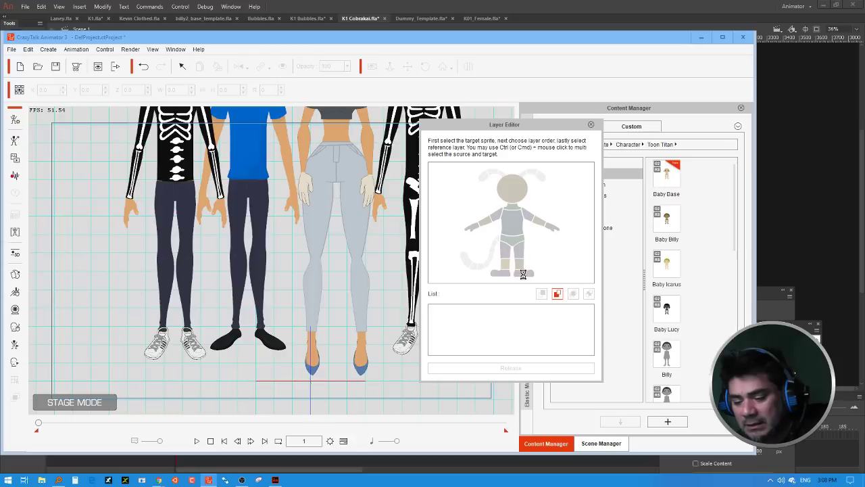
pyautogui.click(524, 278)
pyautogui.click(525, 277)
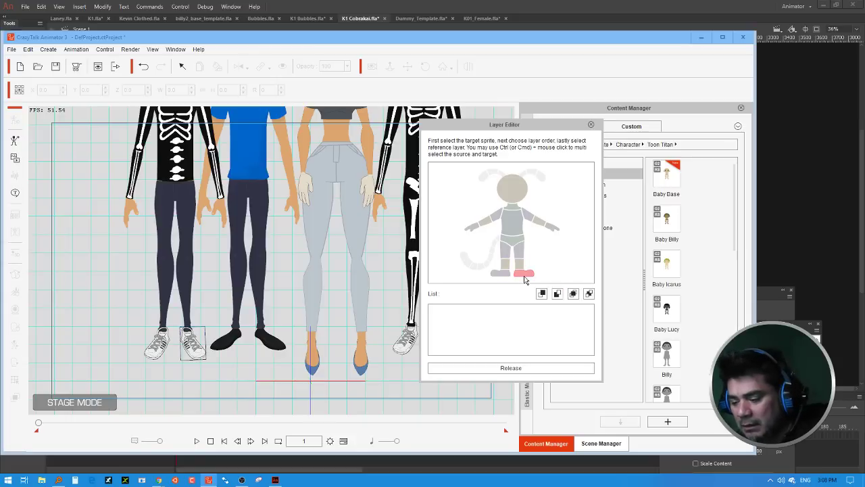
pyautogui.click(557, 294)
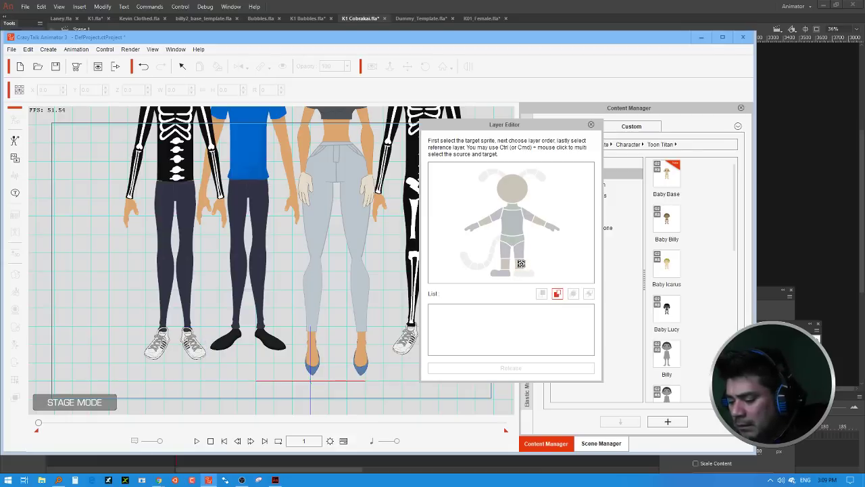
pyautogui.click(521, 277)
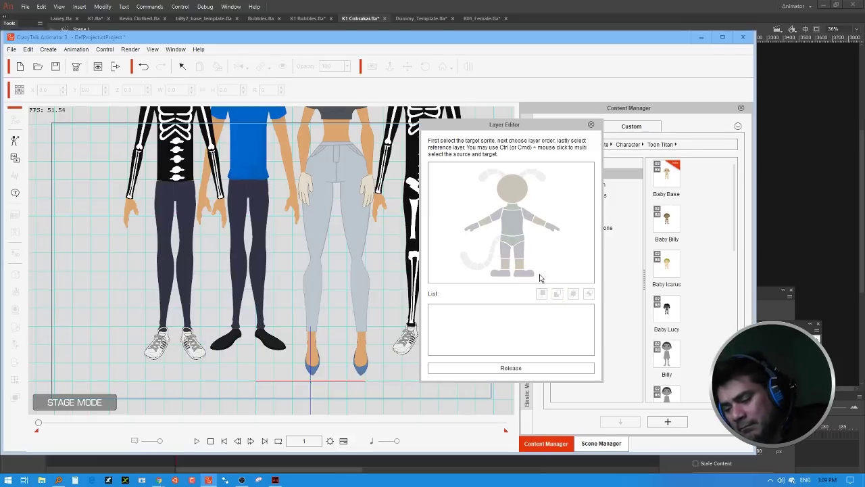
pyautogui.click(592, 125)
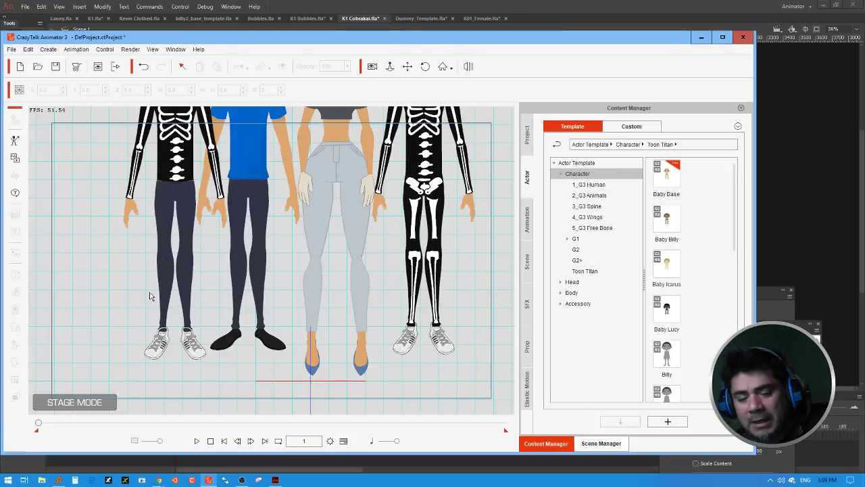
# Step: Lower both ankle joint masks of the dressed character in the Runtime Composer, to about X -80.1, Y 18.5 and X -65.9, Y 18.0
pyautogui.click(188, 329)
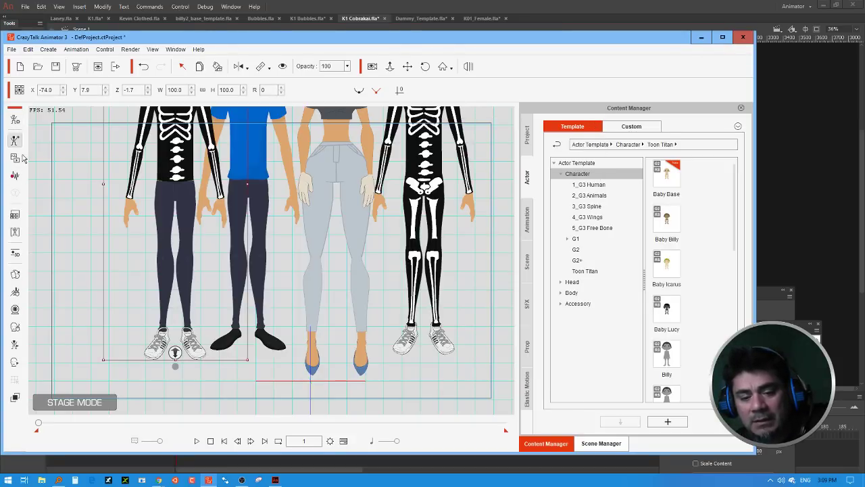
pyautogui.press('F3')
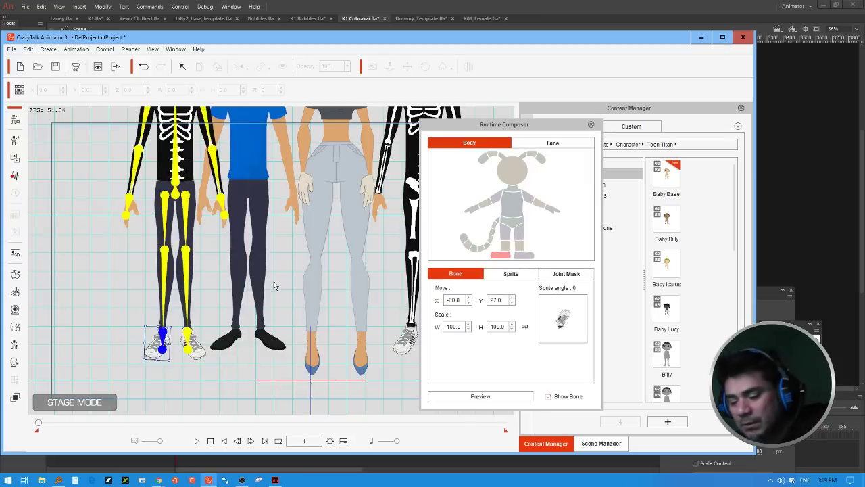
pyautogui.click(566, 274)
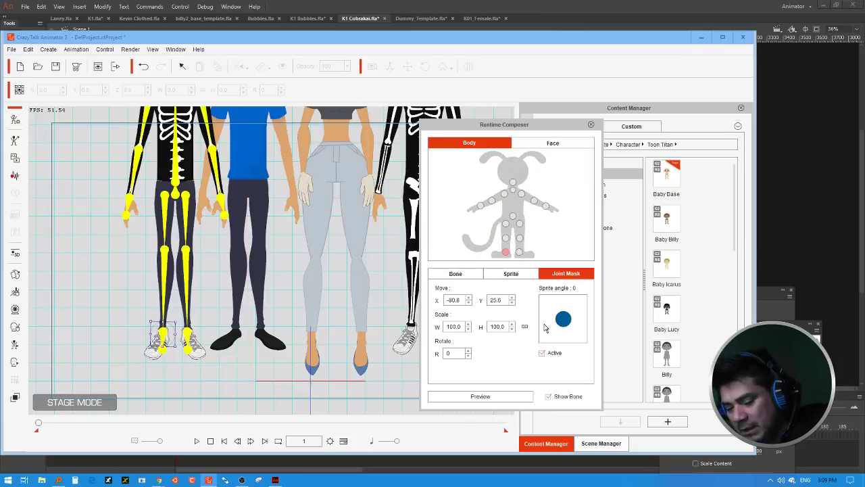
pyautogui.click(173, 333)
pyautogui.moveTo(173, 333); pyautogui.dragTo(175, 344)
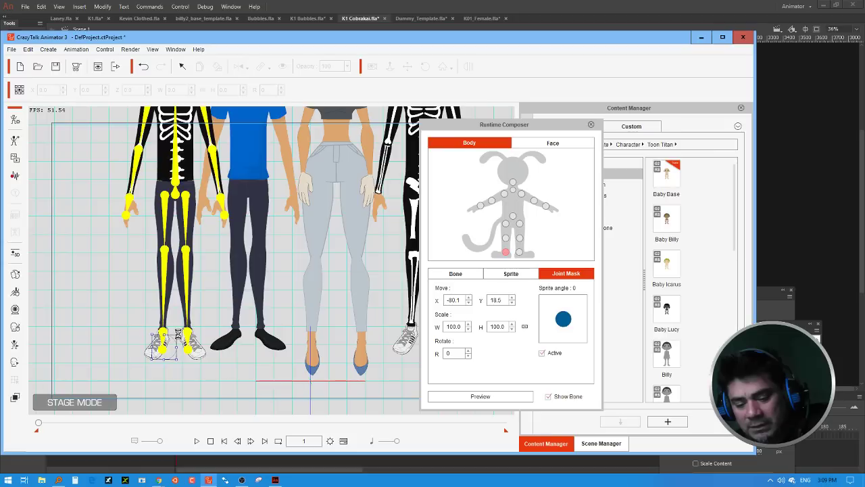
pyautogui.click(518, 254)
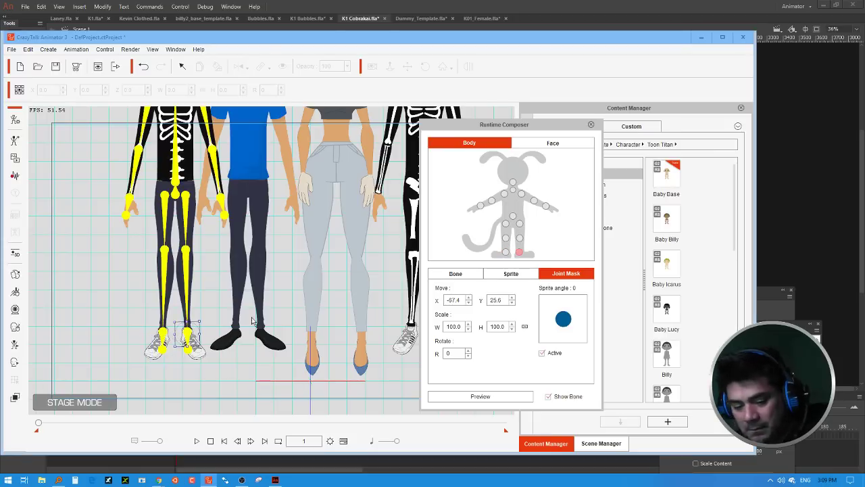
pyautogui.moveTo(191, 336); pyautogui.dragTo(196, 345)
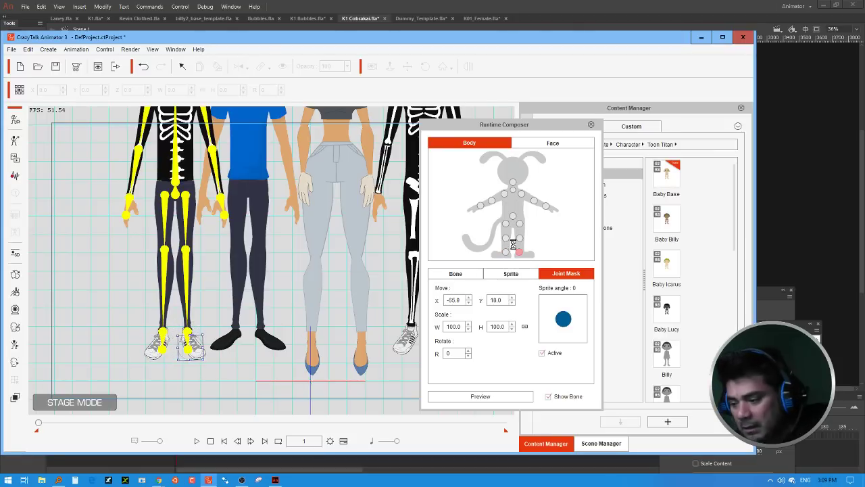
pyautogui.click(590, 125)
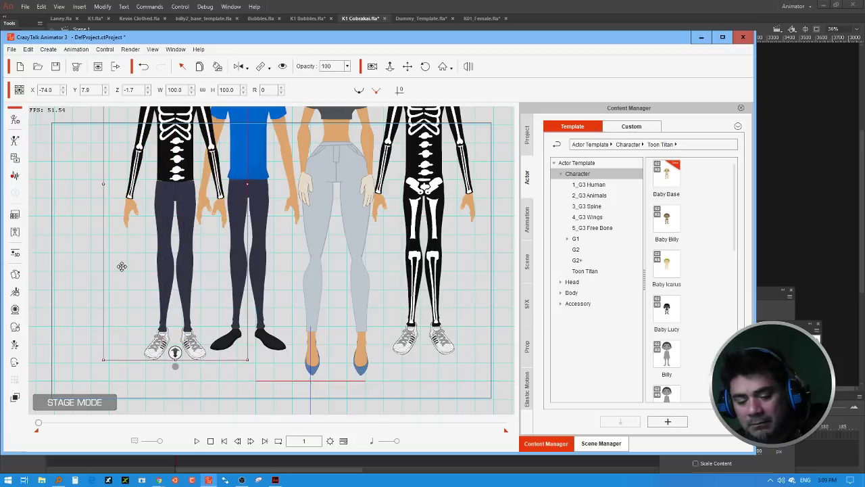
pyautogui.click(80, 275)
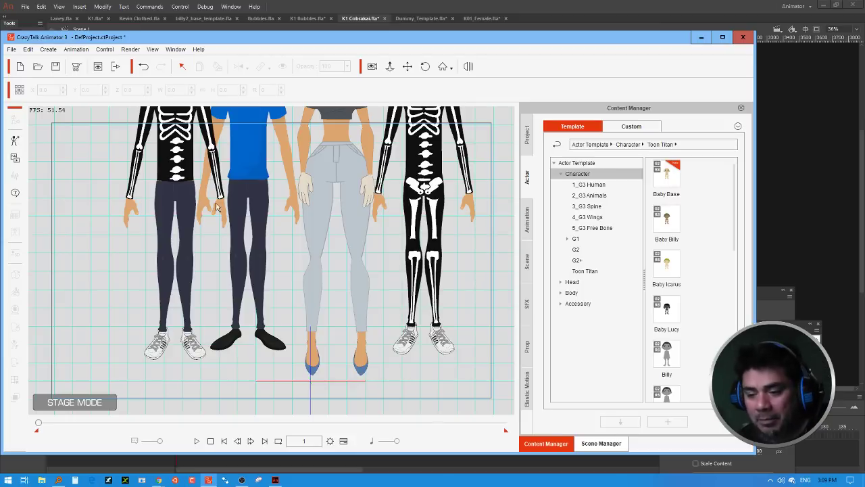
# Step: Select the character in the skeleton shirt and dark jeans on the stage and open it in Composer mode
pyautogui.click(407, 67)
pyautogui.moveTo(295, 151); pyautogui.dragTo(306, 211)
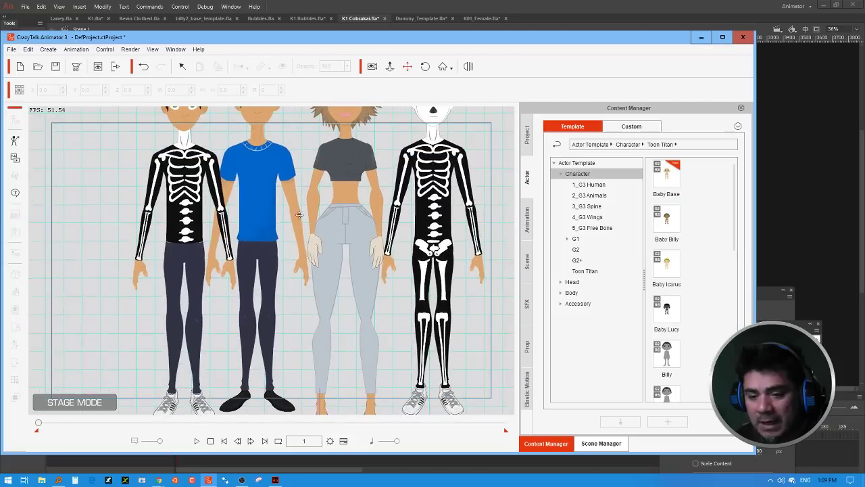
pyautogui.scroll(-3, 301, 204)
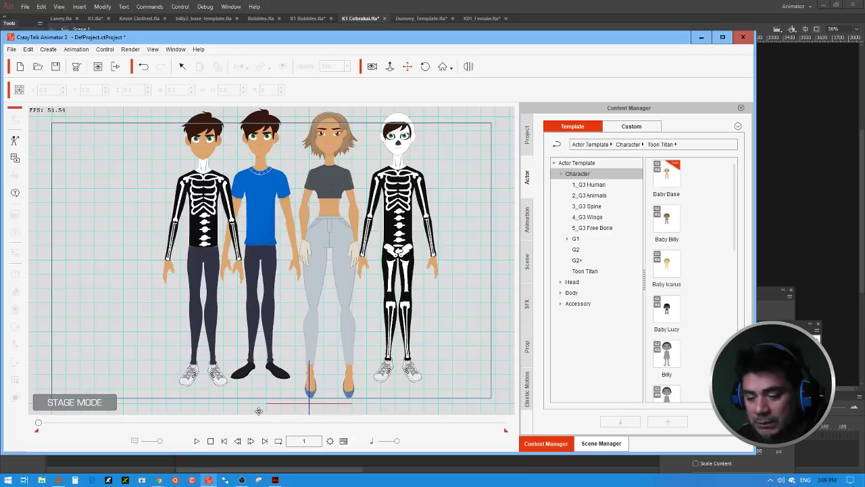
pyautogui.click(206, 234)
pyautogui.moveTo(196, 217); pyautogui.dragTo(169, 217)
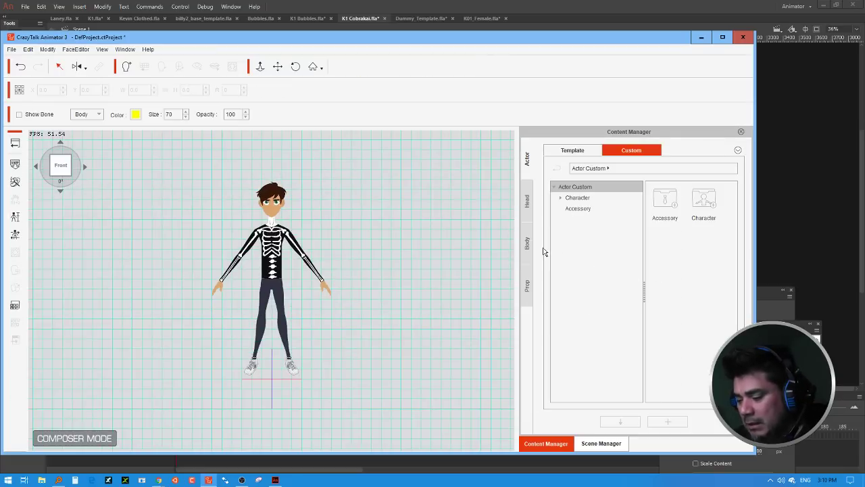
# Step: Apply the Skeleton Pants from the custom Lower Pants folder to the character
pyautogui.click(526, 243)
pyautogui.click(574, 241)
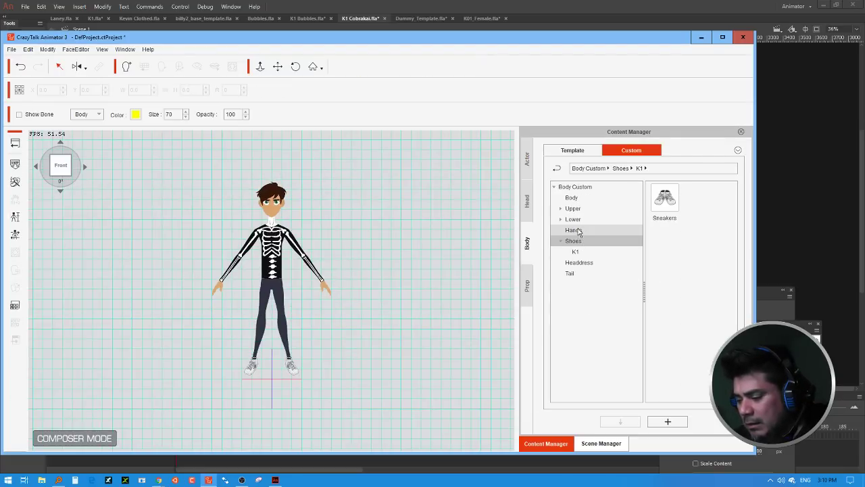
pyautogui.click(577, 222)
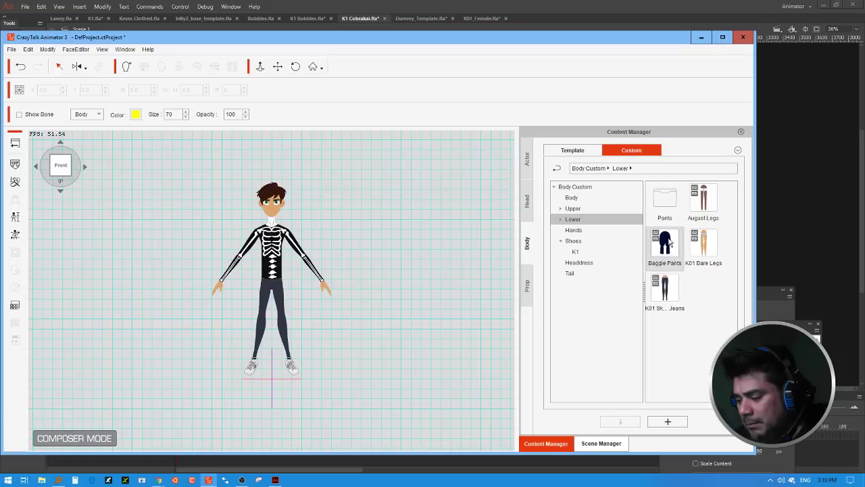
pyautogui.doubleClick(663, 199)
pyautogui.click(664, 199)
pyautogui.click(626, 420)
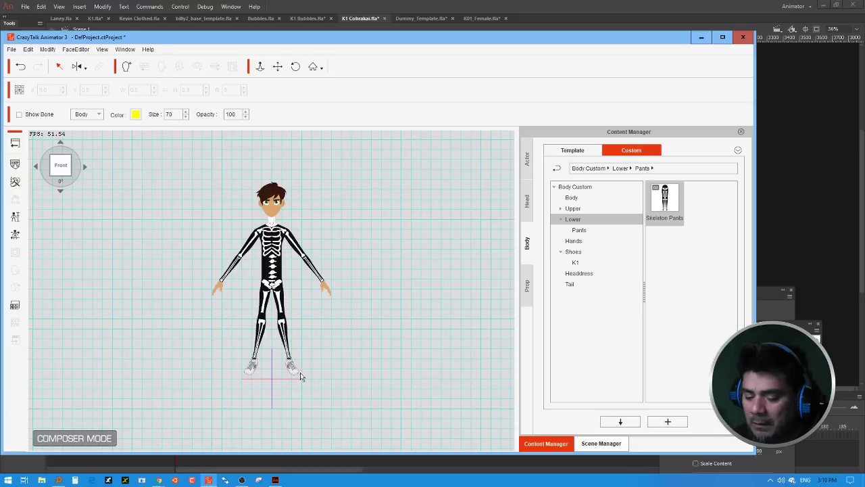
# Step: Try the custom Feet (K1) in place of the character's sneakers, and put the custom Dress Shoes on it instead
pyautogui.click(293, 367)
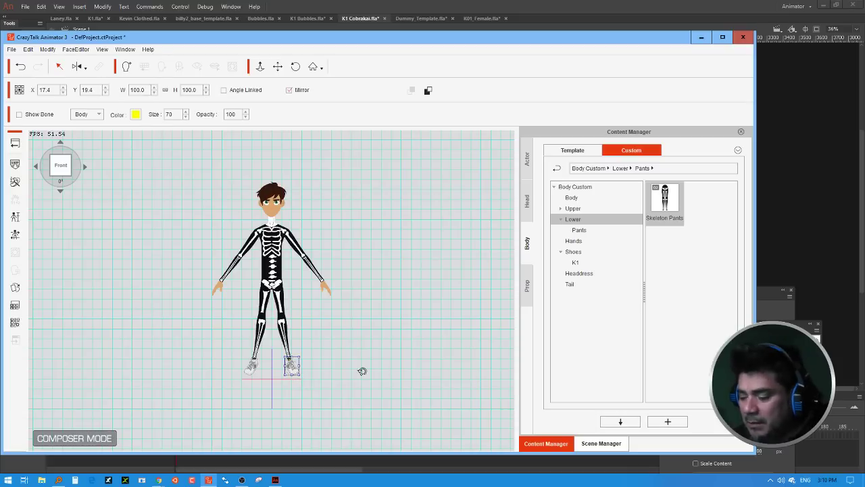
pyautogui.click(573, 251)
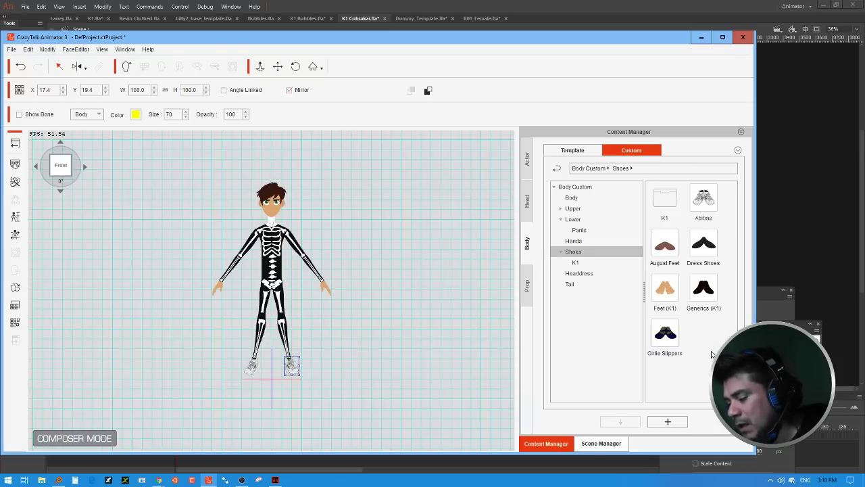
pyautogui.click(667, 292)
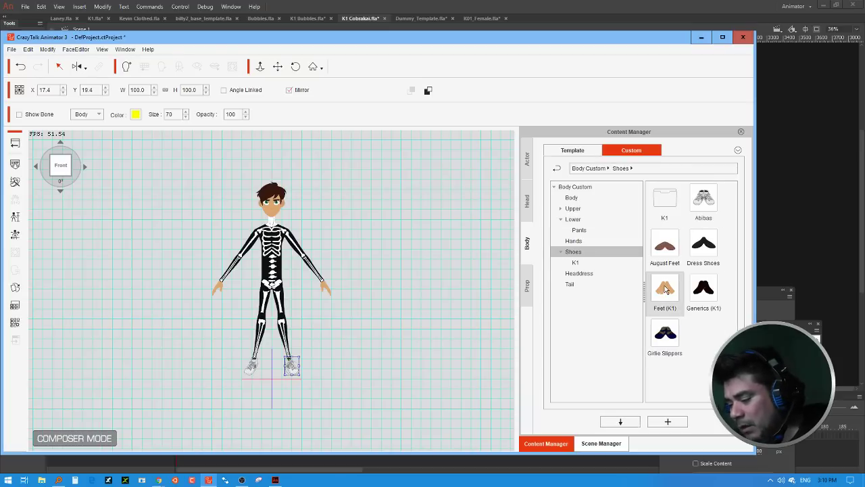
pyautogui.click(636, 422)
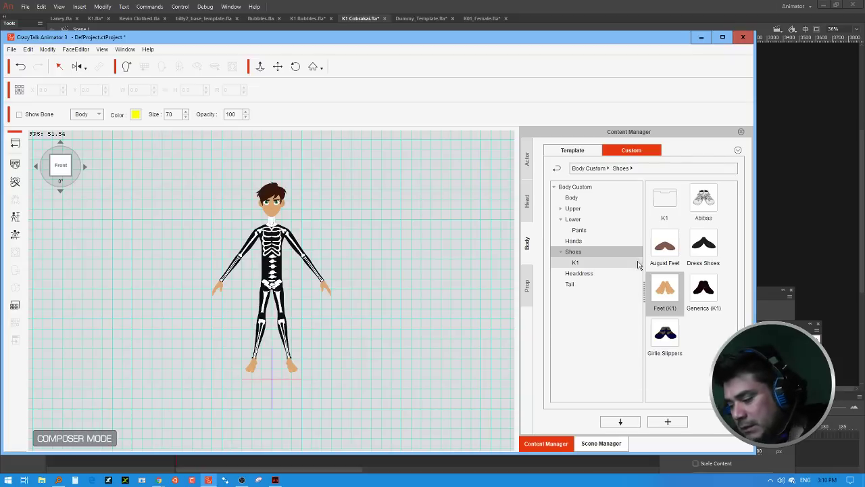
pyautogui.click(710, 242)
pyautogui.click(616, 421)
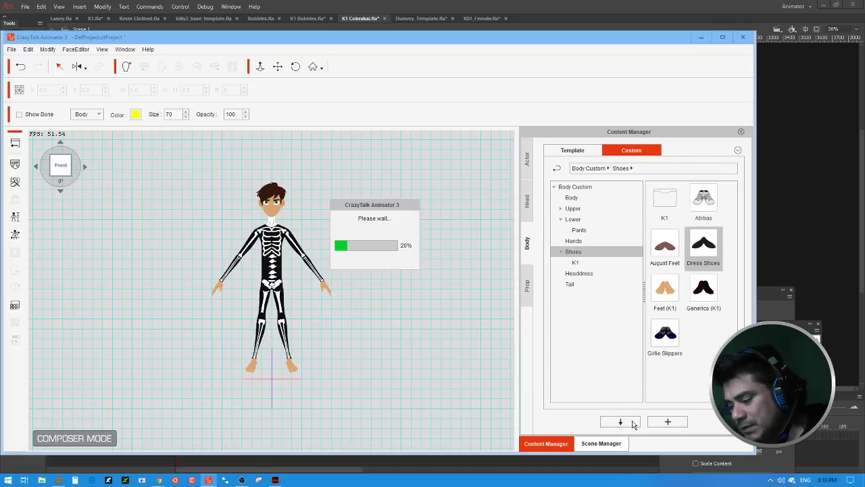
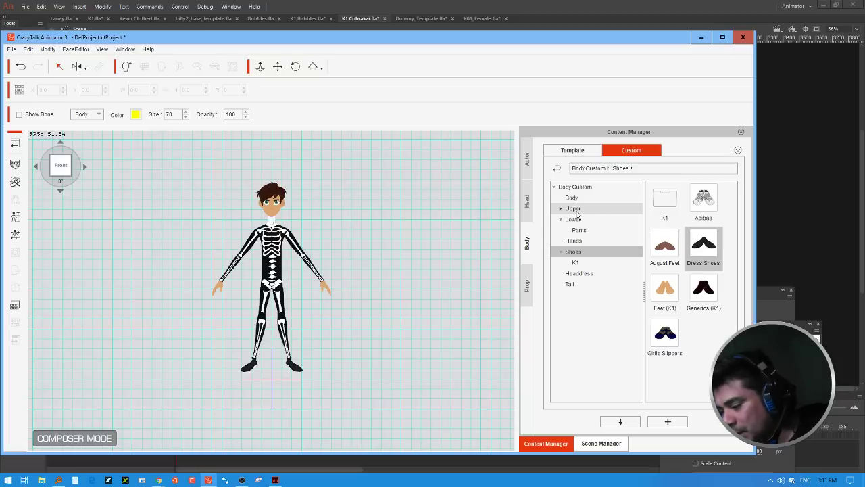
# Step: Look through the custom Body items and apply the custom K01 Crew Shirt to the character's upper body
pyautogui.click(572, 198)
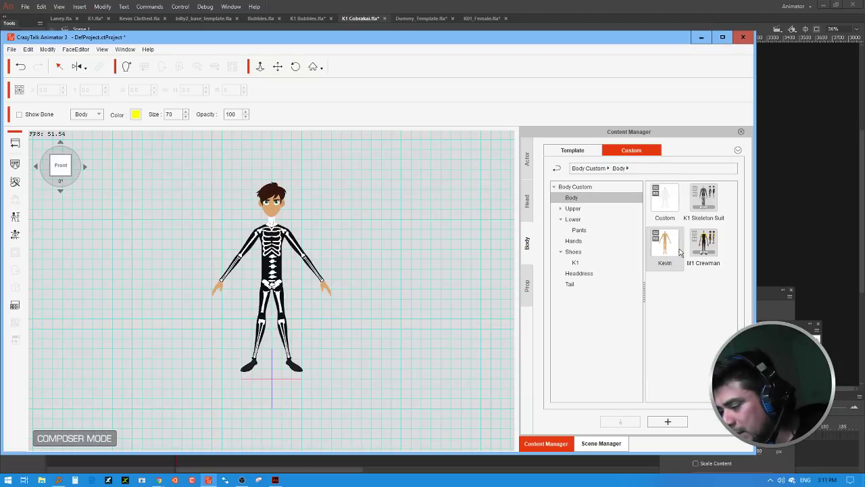
pyautogui.click(574, 208)
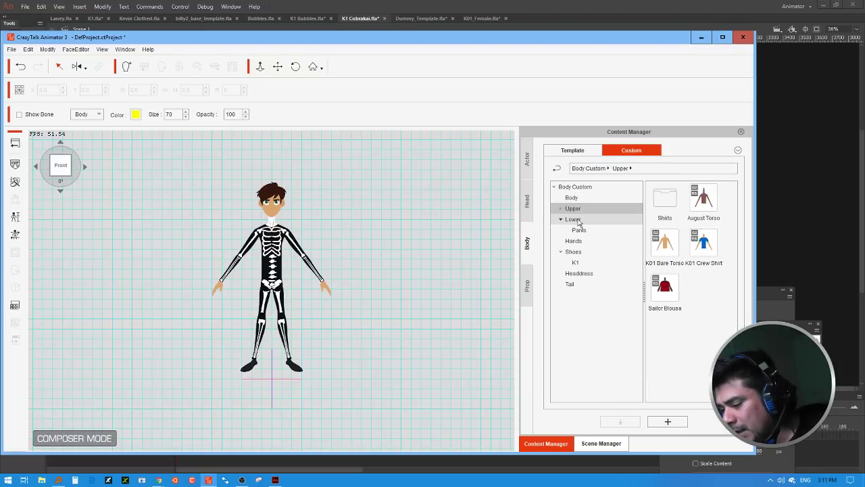
pyautogui.click(709, 246)
pyautogui.click(627, 419)
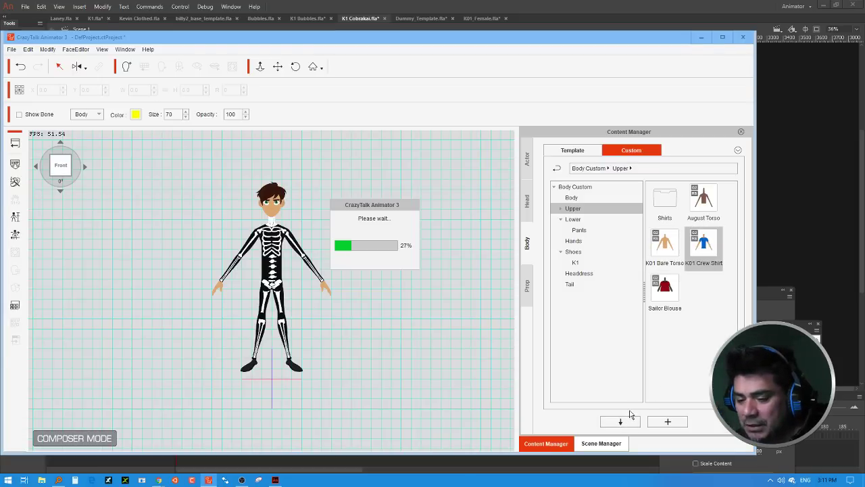
# Step: Switch to Adobe Animate and open the front-view torso symbol with the red shirt in K1.fla
pyautogui.click(567, 17)
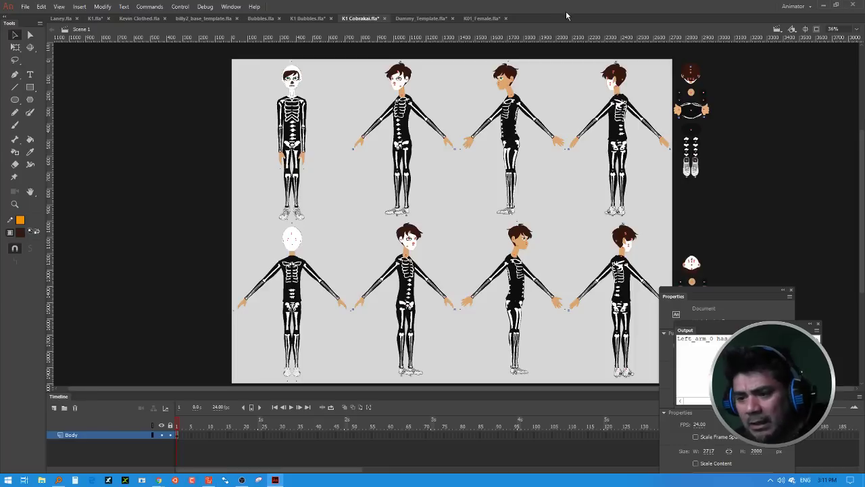
pyautogui.click(94, 18)
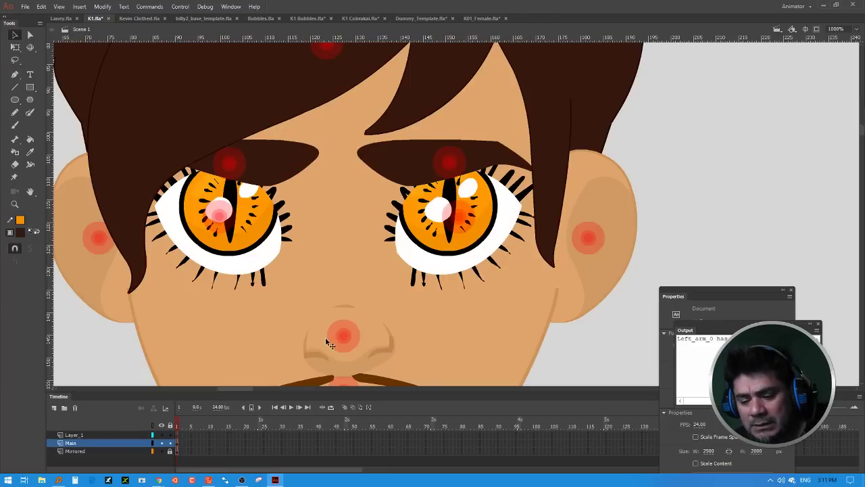
pyautogui.scroll(-4, 529, 322)
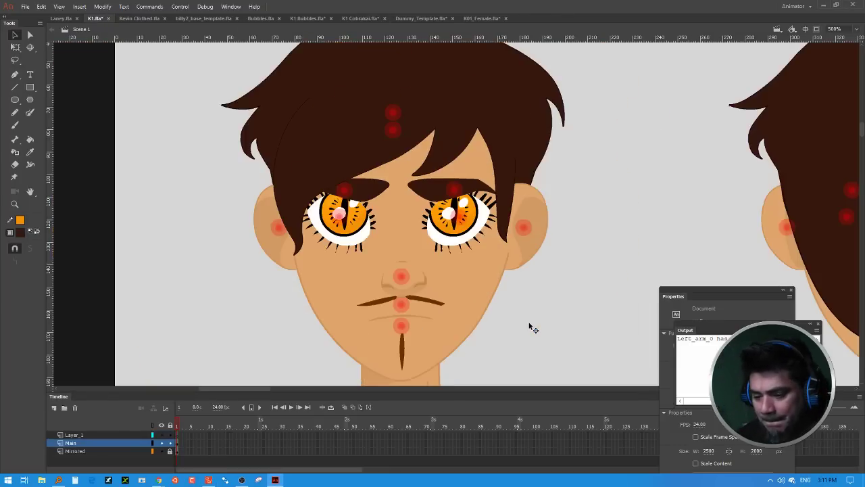
pyautogui.scroll(-3, 513, 333)
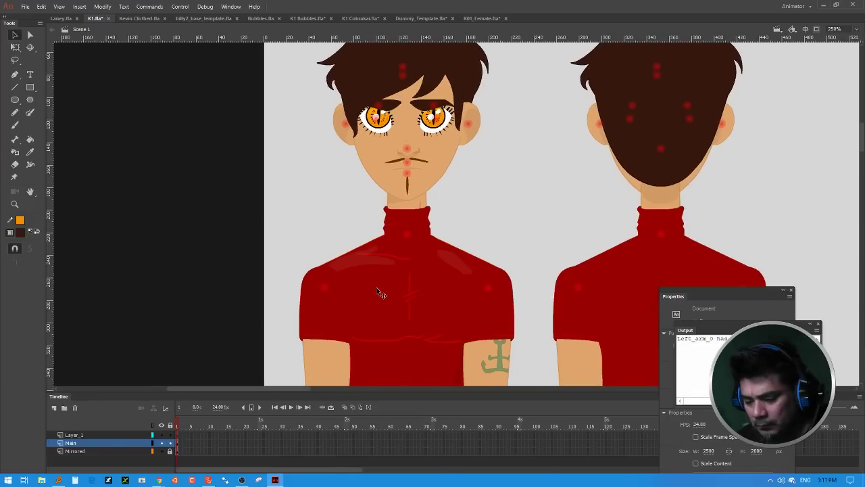
pyautogui.doubleClick(377, 288)
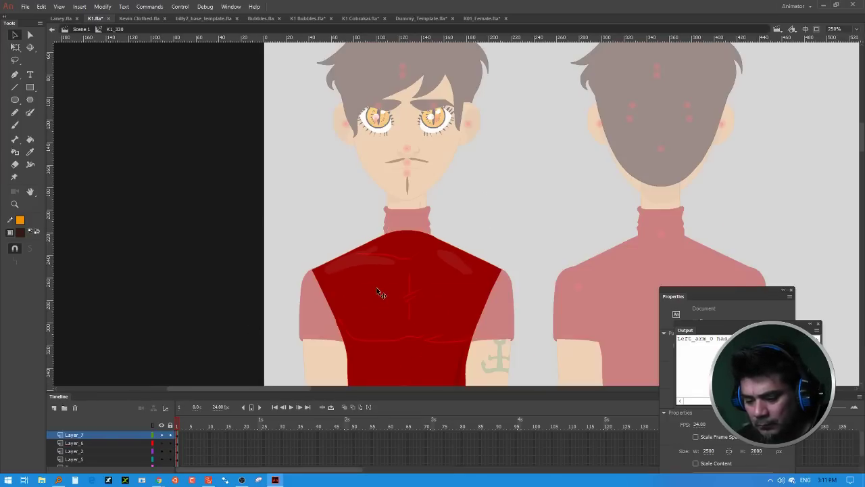
# Step: Enlarge the timeline, hide the torso symbol's layers one by one from Layer_7 down to examine how it is built, and show them all again
pyautogui.click(176, 390)
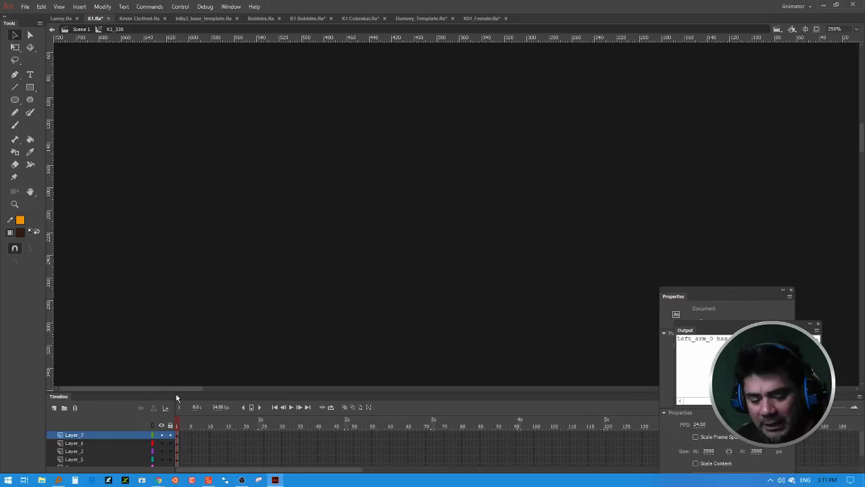
pyautogui.moveTo(175, 393); pyautogui.dragTo(180, 306)
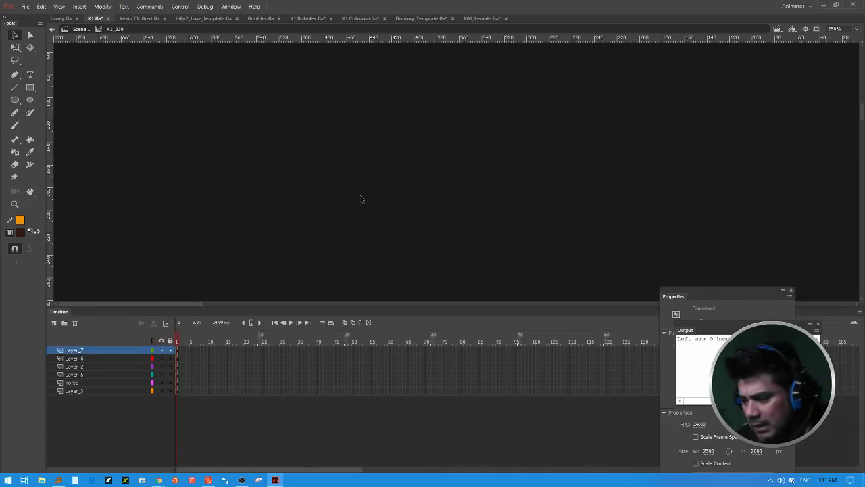
pyautogui.scroll(-10, 584, 192)
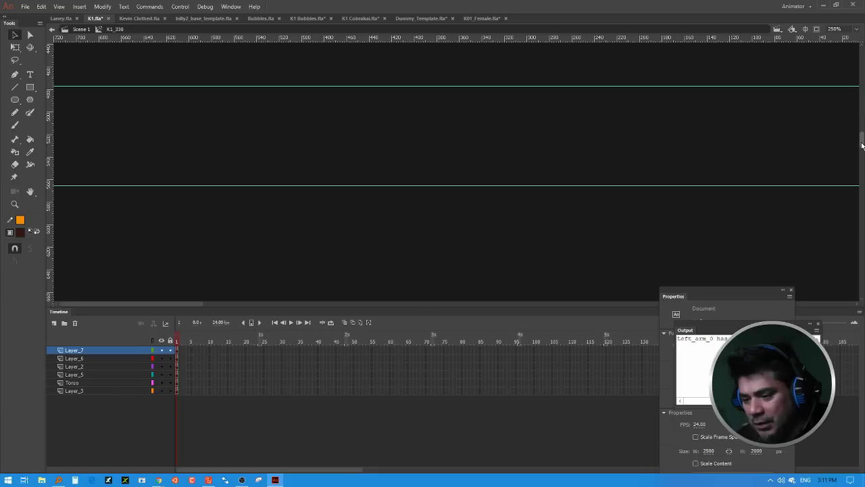
pyautogui.moveTo(164, 305); pyautogui.dragTo(316, 306)
pyautogui.scroll(5, 324, 94)
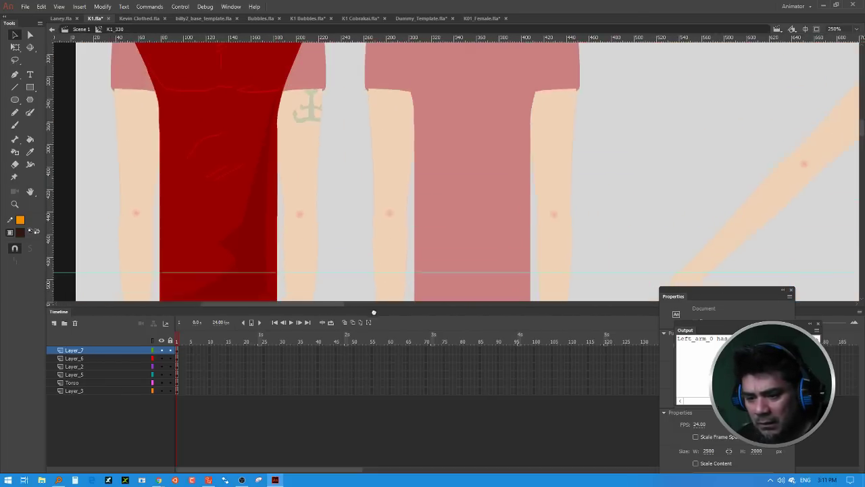
pyautogui.click(161, 351)
pyautogui.click(160, 358)
pyautogui.click(161, 367)
pyautogui.click(161, 375)
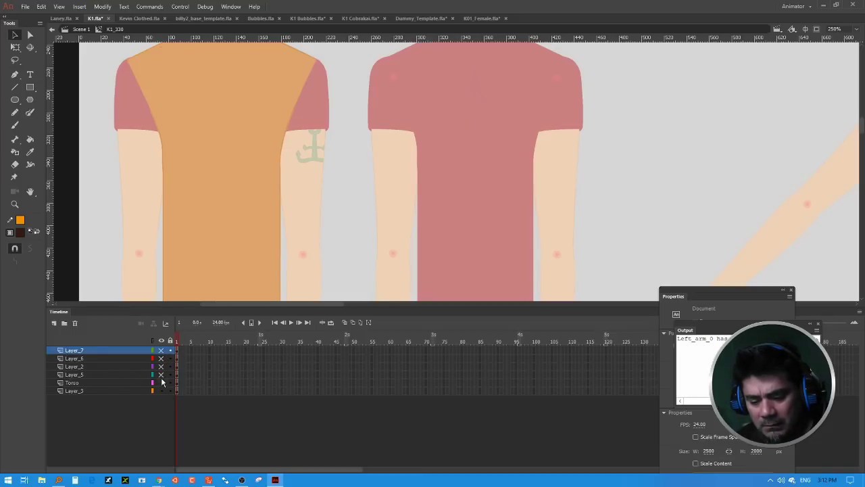
pyautogui.click(161, 383)
pyautogui.click(161, 391)
pyautogui.moveTo(161, 391); pyautogui.dragTo(162, 351)
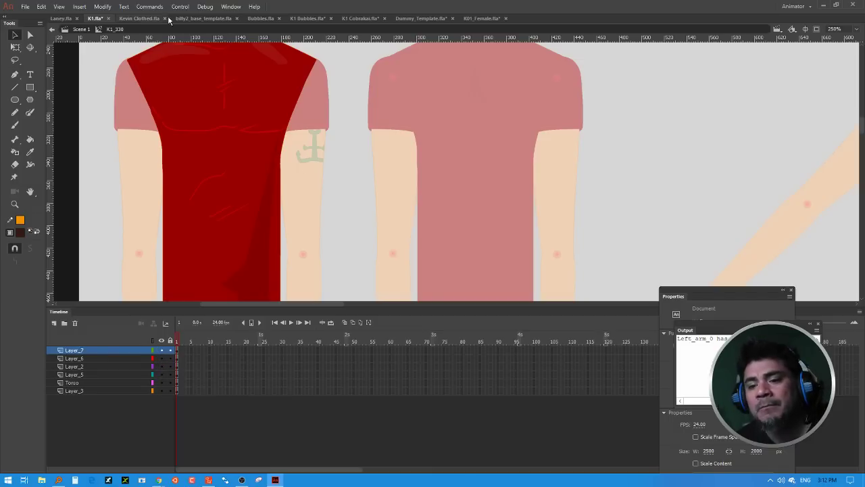
# Step: Switch to the Kevin Clothed.fla document and open the front-view torso symbol with the blue shirt for editing
pyautogui.click(140, 19)
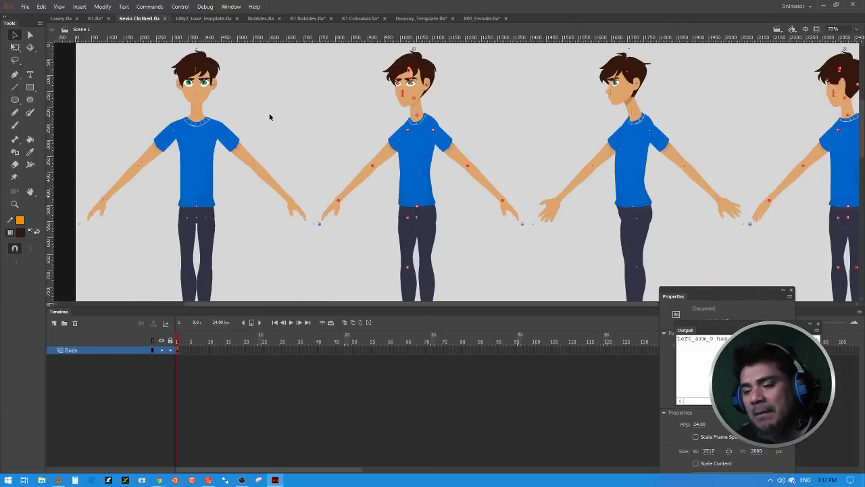
pyautogui.moveTo(322, 135); pyautogui.dragTo(332, 108)
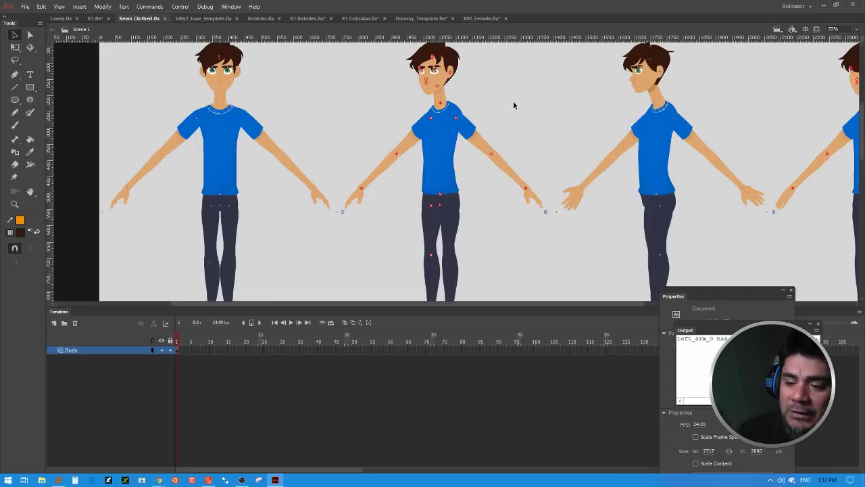
pyautogui.click(224, 136)
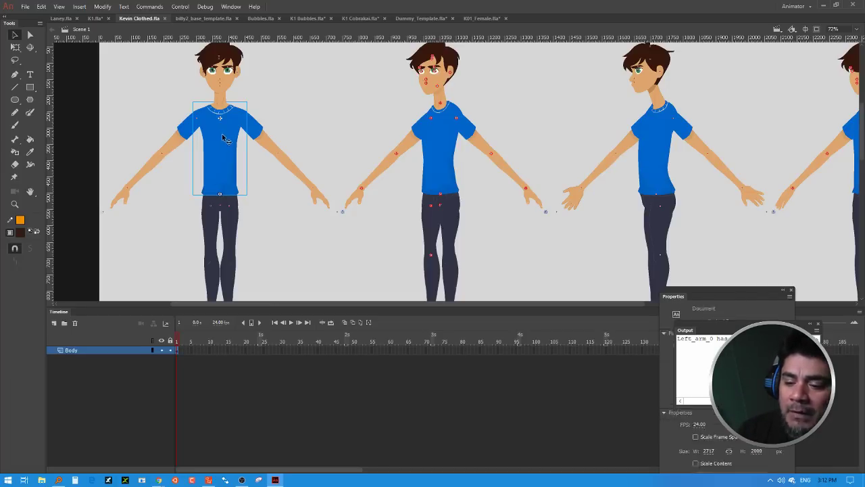
pyautogui.doubleClick(224, 138)
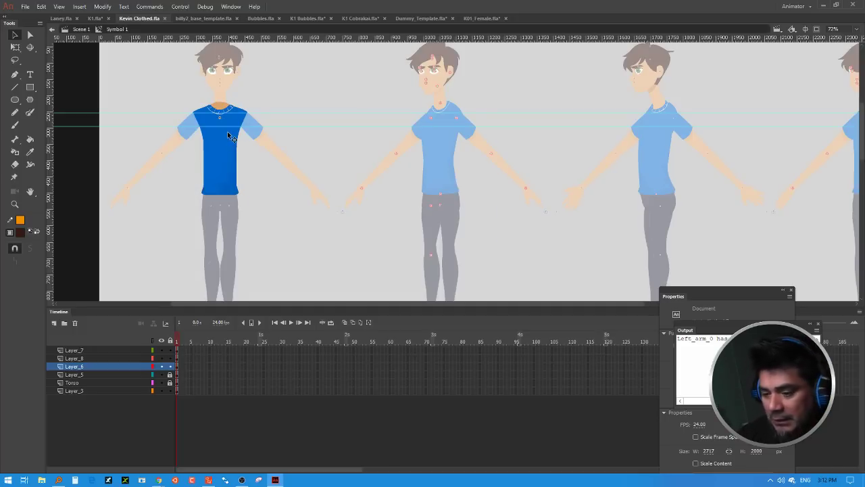
pyautogui.hotkey('ctrl', '=')
pyautogui.moveTo(547, 127); pyautogui.dragTo(509, 236)
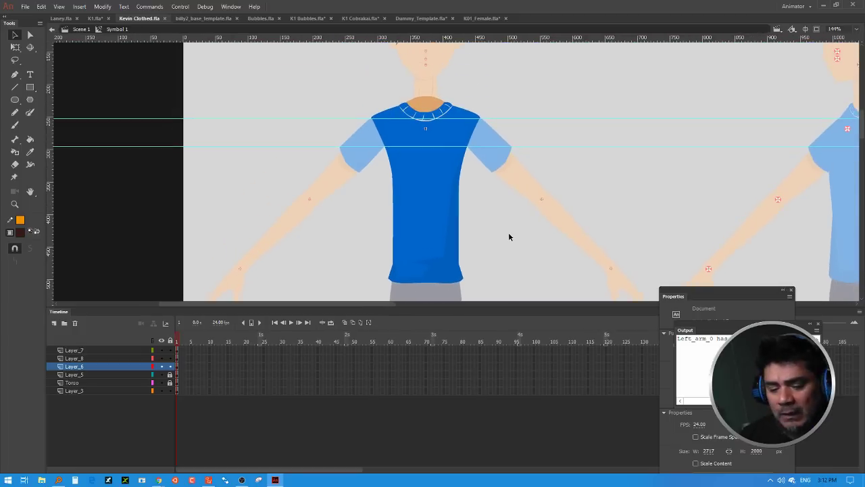
# Step: Paint a light grey skull and crossbones on the front-view shirt's chest on a new top layer, and return to Scene 1
pyautogui.click(22, 233)
pyautogui.click(57, 282)
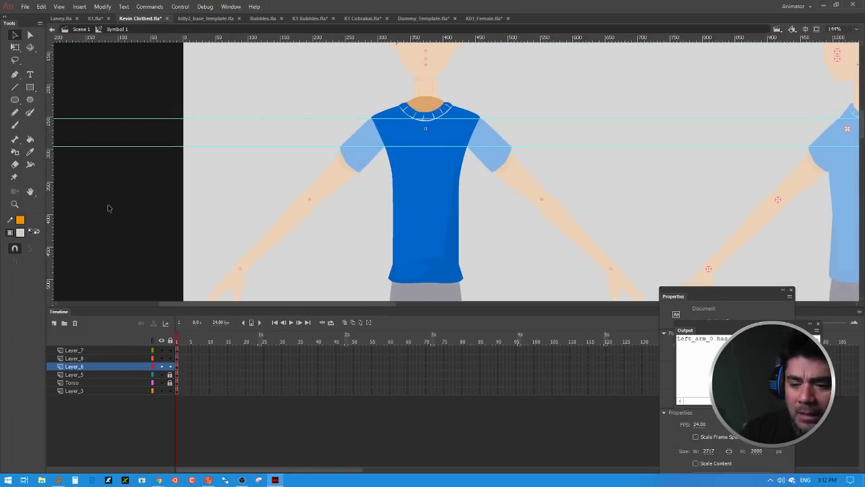
pyautogui.click(15, 125)
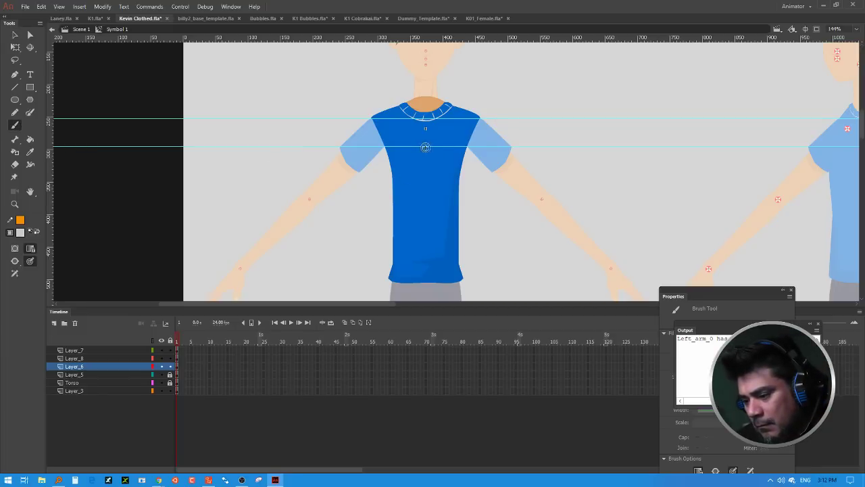
pyautogui.click(106, 350)
pyautogui.click(54, 323)
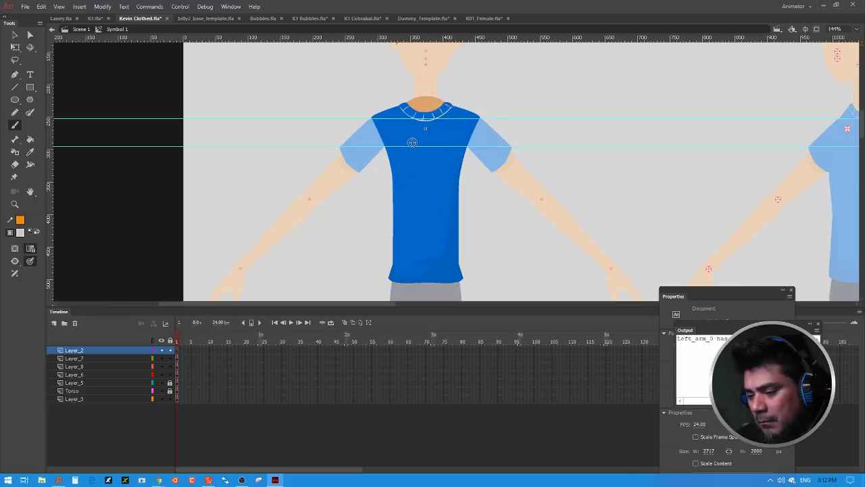
pyautogui.moveTo(415, 145)
pyautogui.mouseDown()
pyautogui.moveTo(436, 155)
pyautogui.moveTo(426, 134)
pyautogui.moveTo(407, 154)
pyautogui.moveTo(422, 173)
pyautogui.moveTo(437, 169)
pyautogui.moveTo(443, 145)
pyautogui.moveTo(432, 137)
pyautogui.mouseUp()
pyautogui.moveTo(423, 173)
pyautogui.mouseDown()
pyautogui.moveTo(415, 190)
pyautogui.moveTo(434, 175)
pyautogui.moveTo(444, 187)
pyautogui.mouseUp()
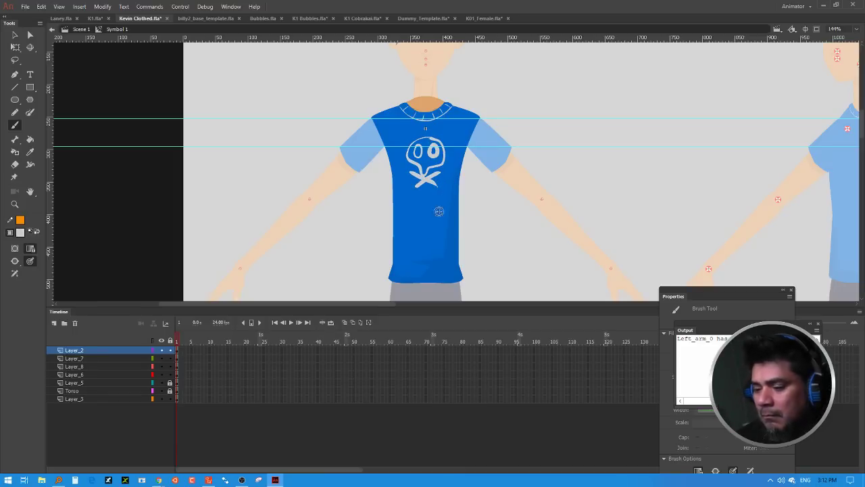
pyautogui.press('v')
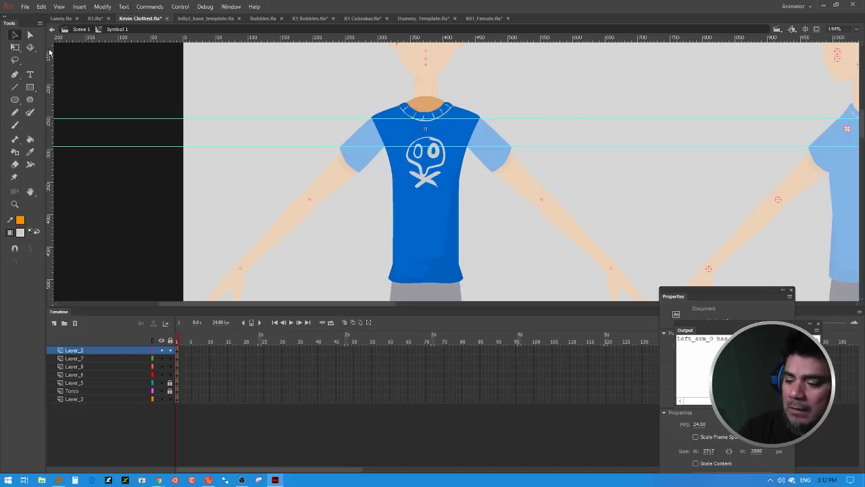
pyautogui.doubleClick(605, 160)
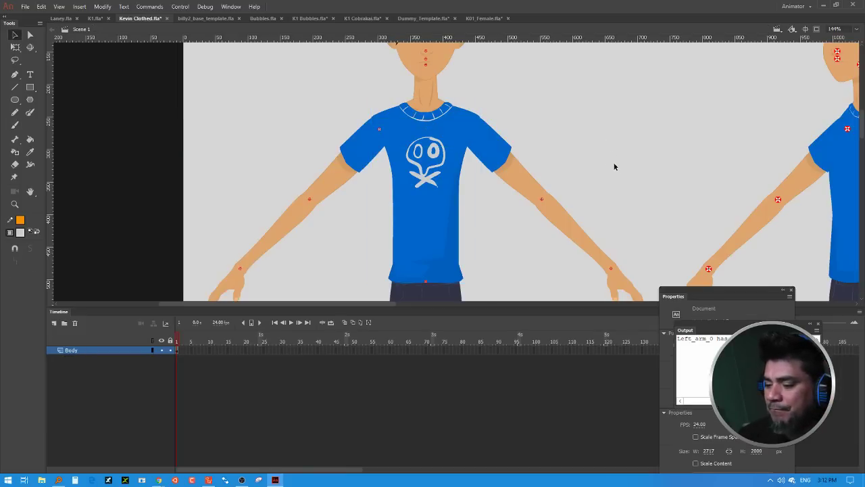
# Step: Brush a matching skull and crossbones onto a new top layer of the adjacent three-quarter view's torso symbol, and return to Scene 1
pyautogui.hscroll(5, 629, 168)
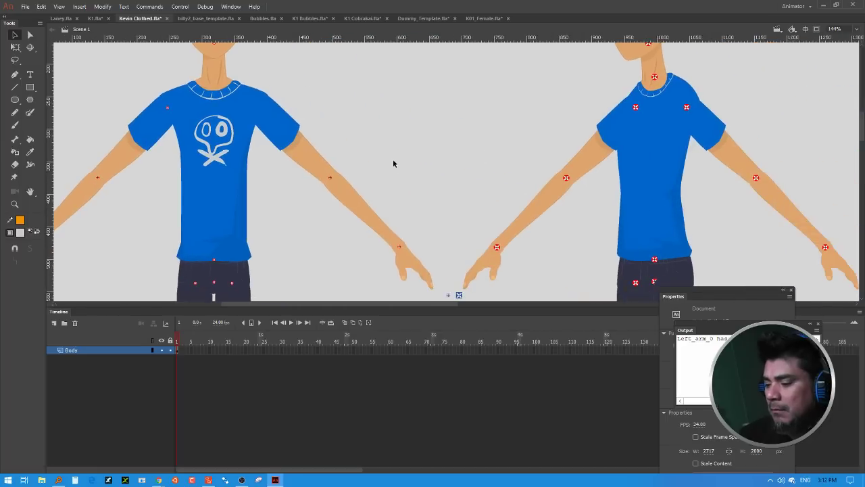
pyautogui.doubleClick(642, 143)
pyautogui.click(642, 142)
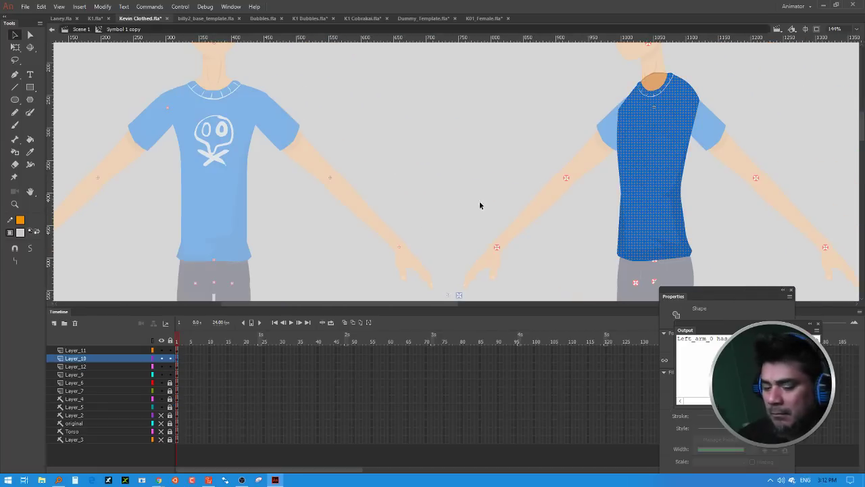
pyautogui.click(54, 323)
pyautogui.hotkey('ctrl', 'shift', 'v')
pyautogui.click(349, 217)
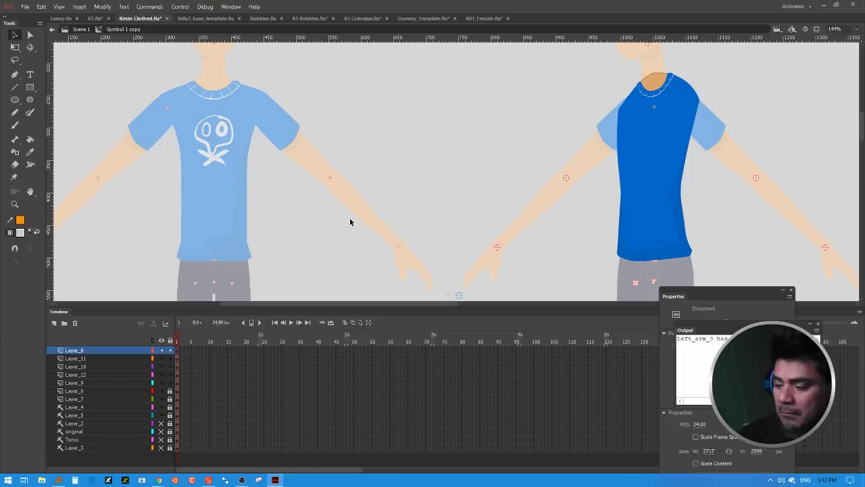
pyautogui.click(15, 125)
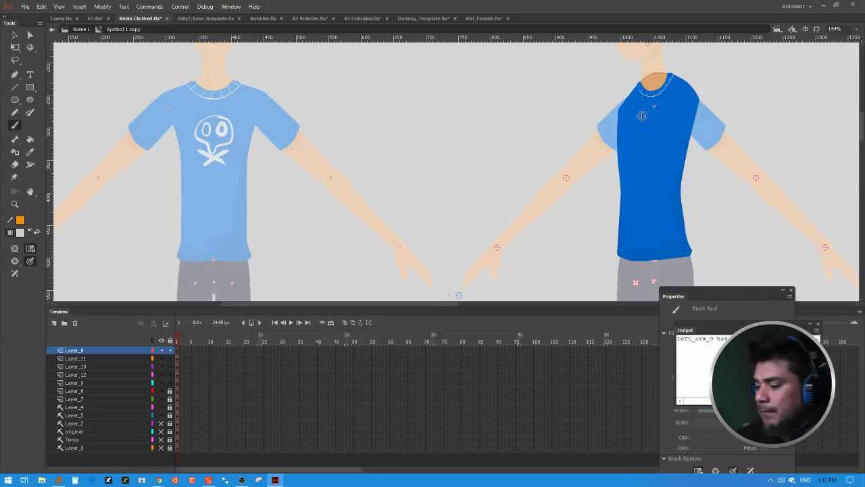
pyautogui.moveTo(632, 117)
pyautogui.mouseDown()
pyautogui.moveTo(625, 140)
pyautogui.moveTo(635, 151)
pyautogui.moveTo(655, 132)
pyautogui.moveTo(639, 117)
pyautogui.moveTo(631, 135)
pyautogui.moveTo(647, 128)
pyautogui.moveTo(642, 165)
pyautogui.moveTo(629, 169)
pyautogui.moveTo(638, 160)
pyautogui.mouseUp()
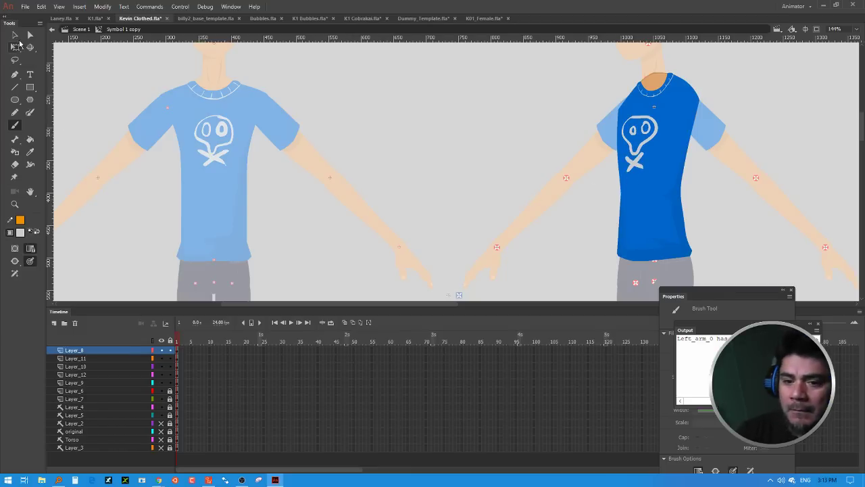
pyautogui.click(14, 35)
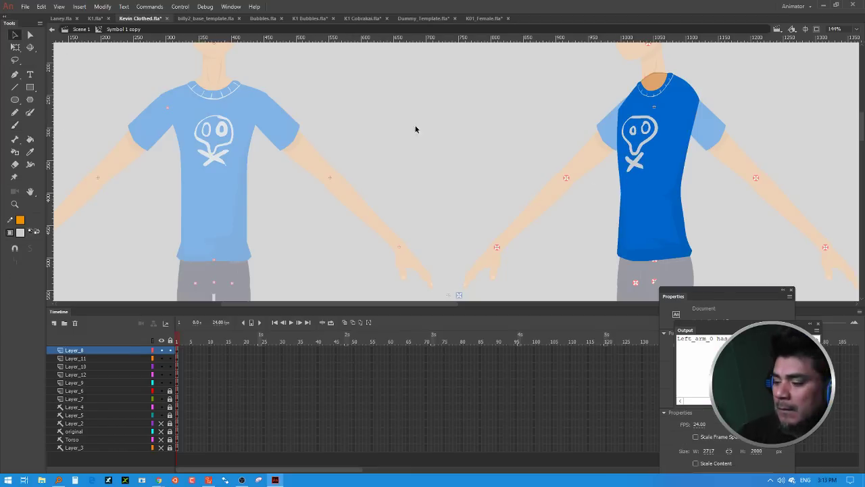
pyautogui.doubleClick(582, 212)
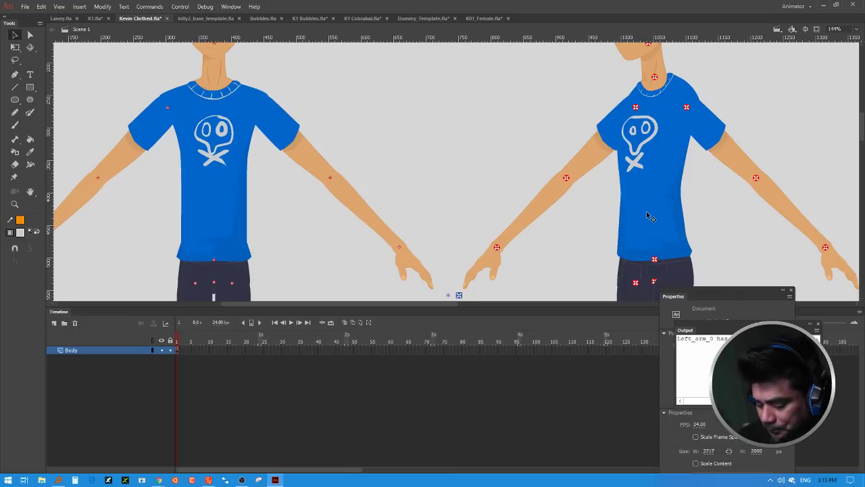
# Step: Brush a narrow skull and crossbones along the front edge of the side-view shirt, on a new top layer of the 270-torso symbol, and return to Scene 1
pyautogui.hotkey('ctrl', '-')
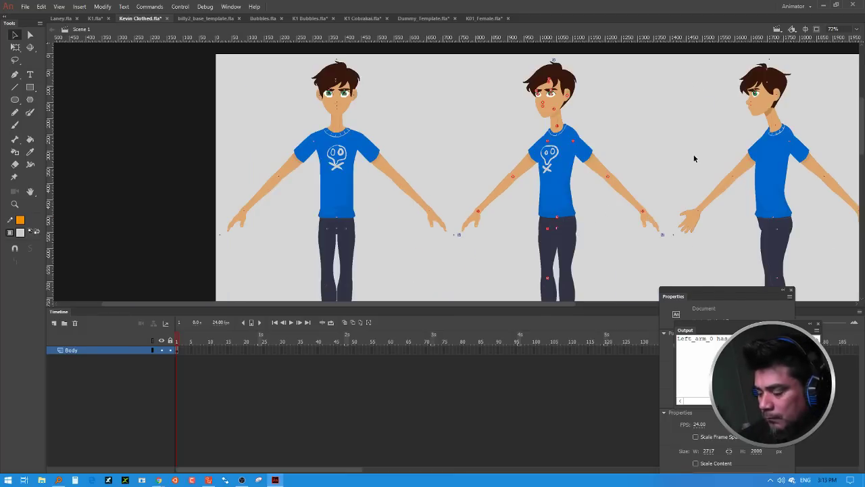
pyautogui.hscroll(3, 684, 161)
pyautogui.hscroll(6, 540, 159)
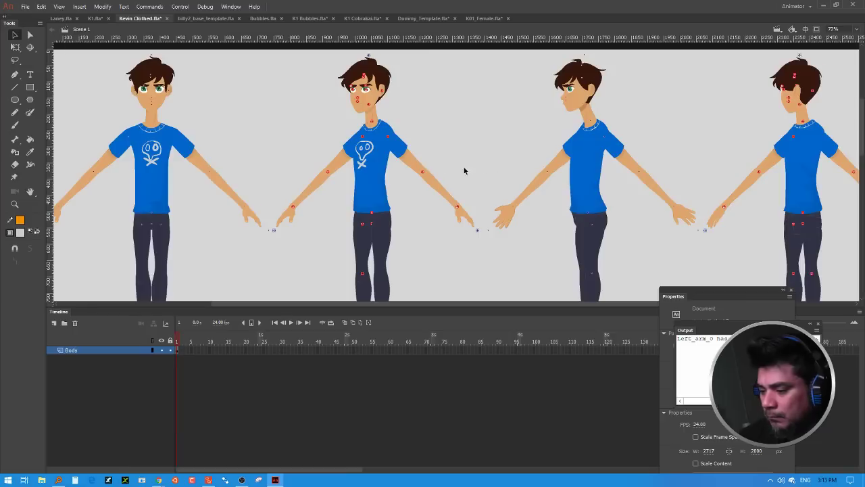
pyautogui.doubleClick(585, 171)
pyautogui.click(585, 170)
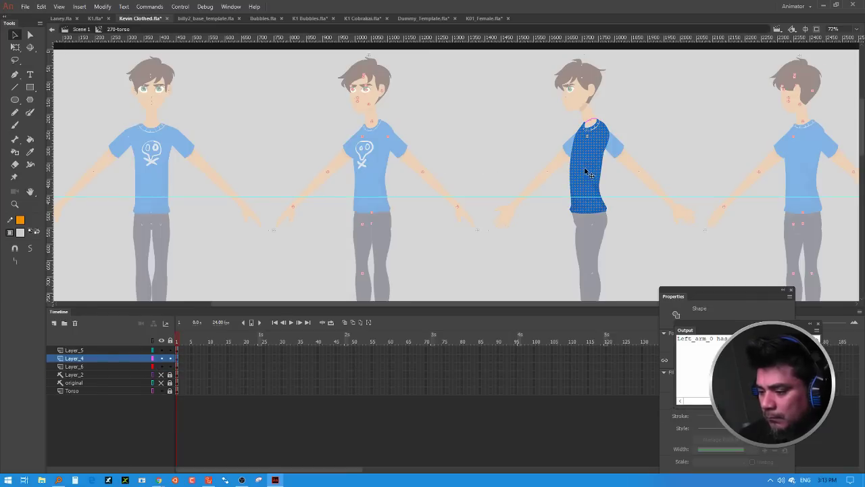
pyautogui.click(332, 196)
pyautogui.click(16, 126)
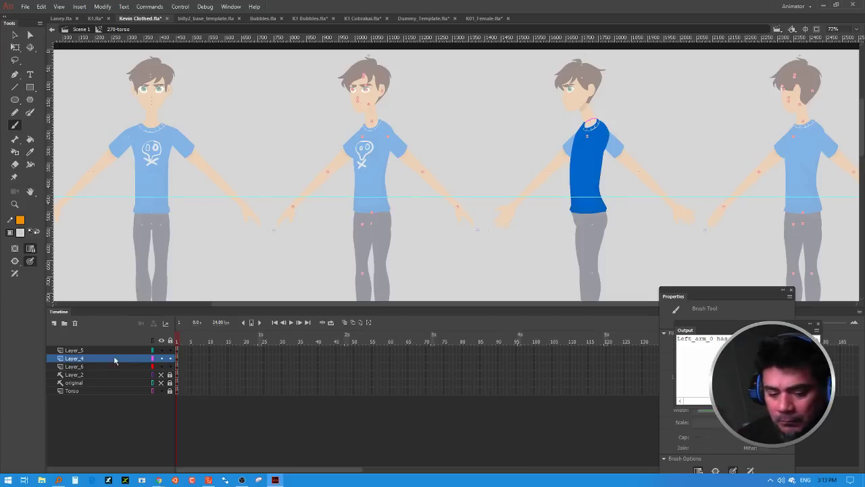
pyautogui.click(95, 351)
pyautogui.click(54, 323)
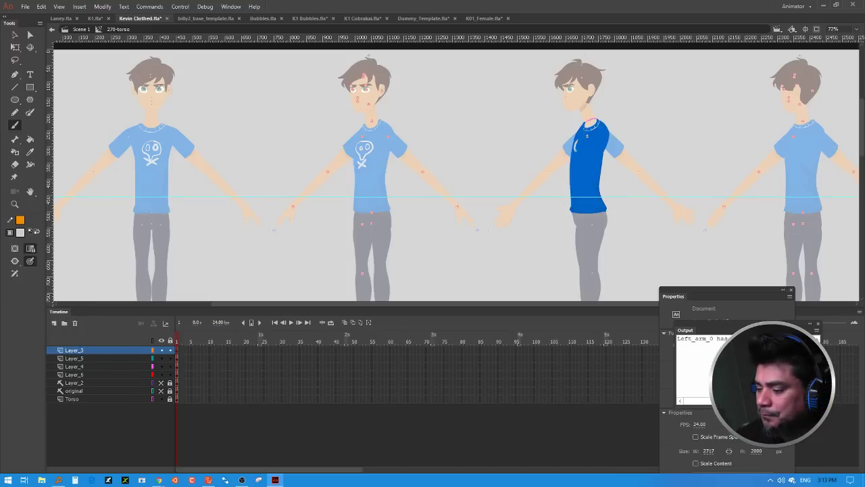
pyautogui.moveTo(575, 149)
pyautogui.mouseDown()
pyautogui.moveTo(579, 138)
pyautogui.moveTo(573, 173)
pyautogui.moveTo(582, 173)
pyautogui.mouseUp()
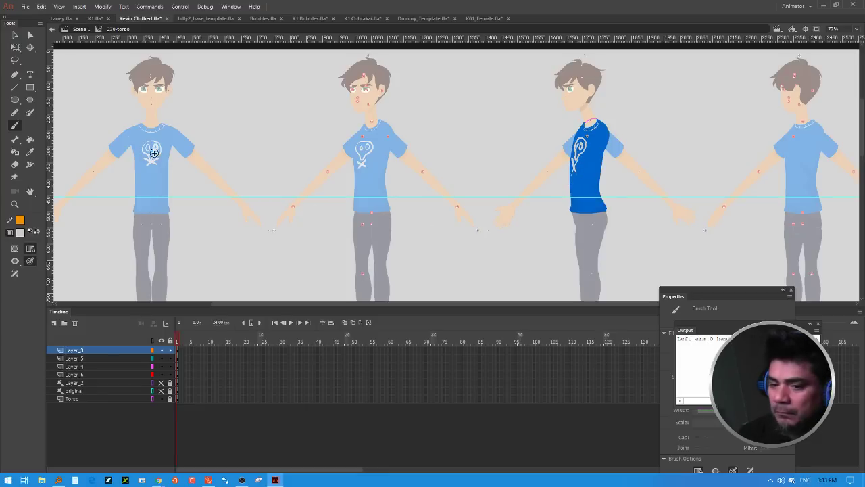
pyautogui.press('v')
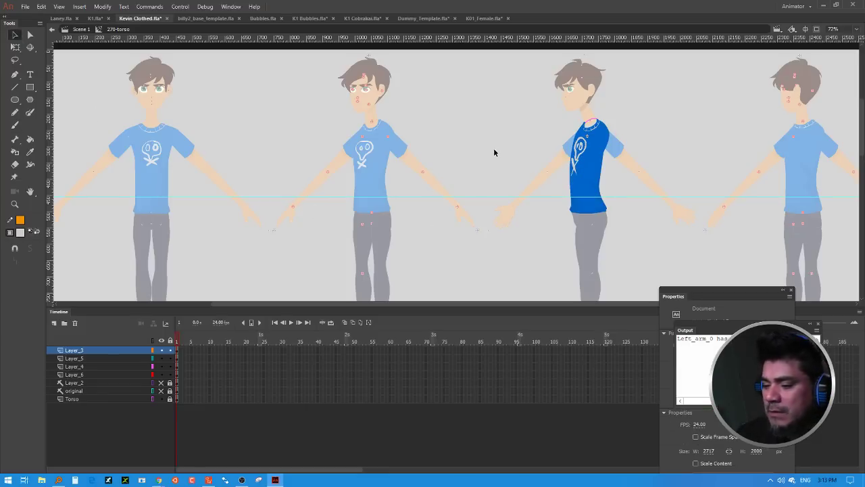
pyautogui.doubleClick(494, 150)
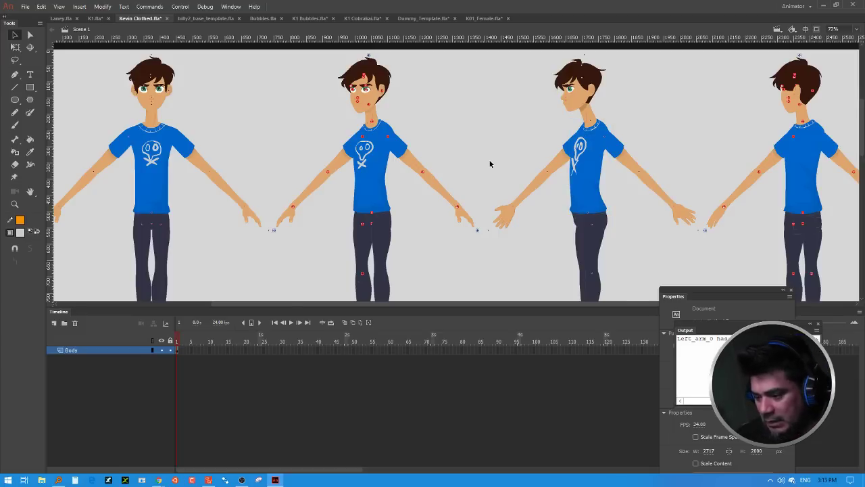
# Step: Check the character's other views and export the document to the Desktop as the SWF movie skullshirt
pyautogui.hotkey('ctrl', '-')
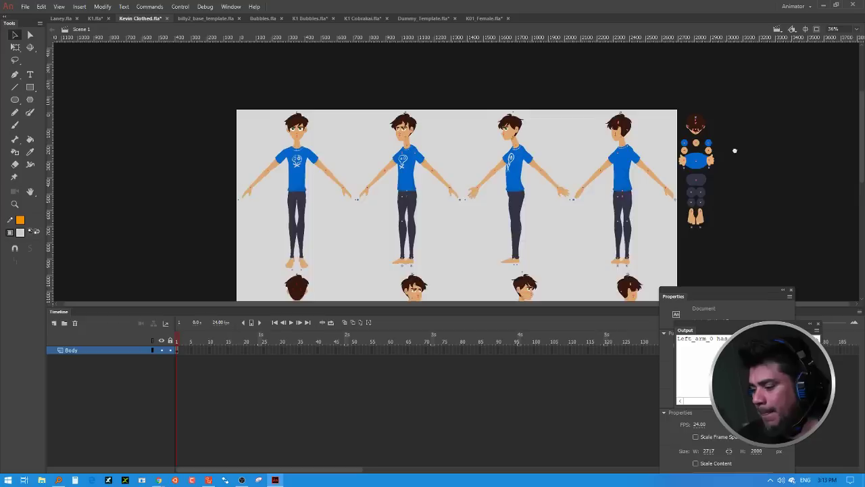
pyautogui.scroll(-4, 718, 118)
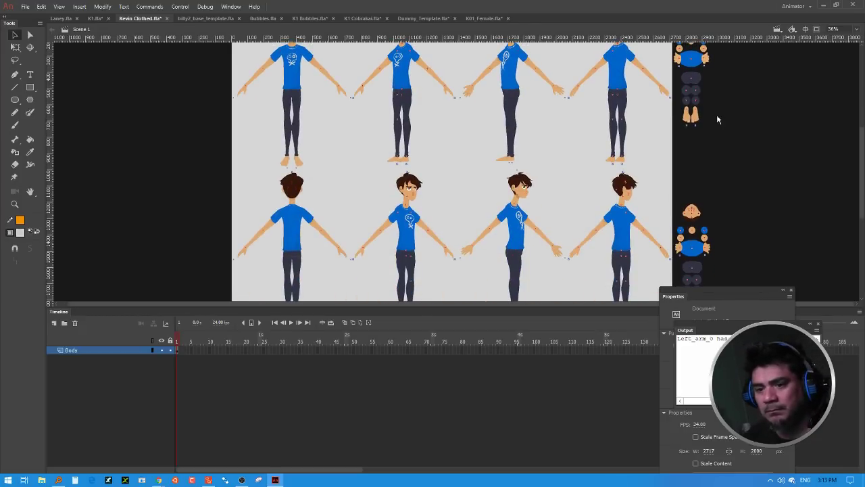
pyautogui.hotkey('ctrl', 'alt', 'shift', 's')
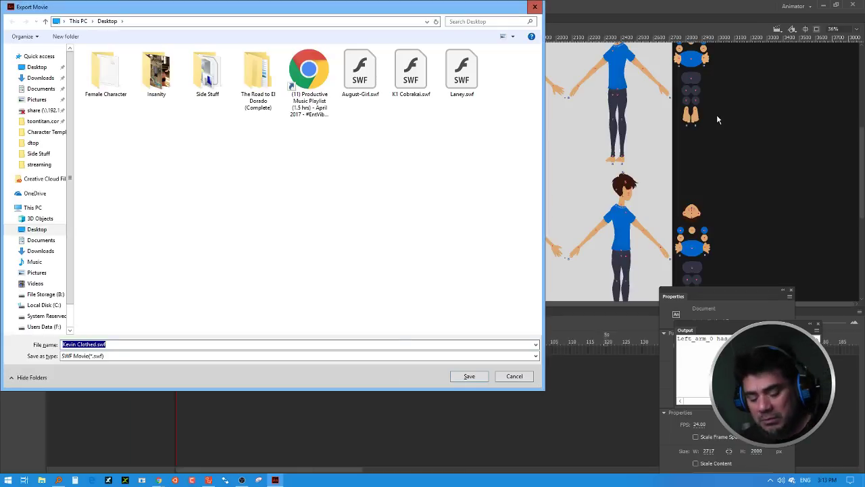
pyautogui.write('skullshirt')
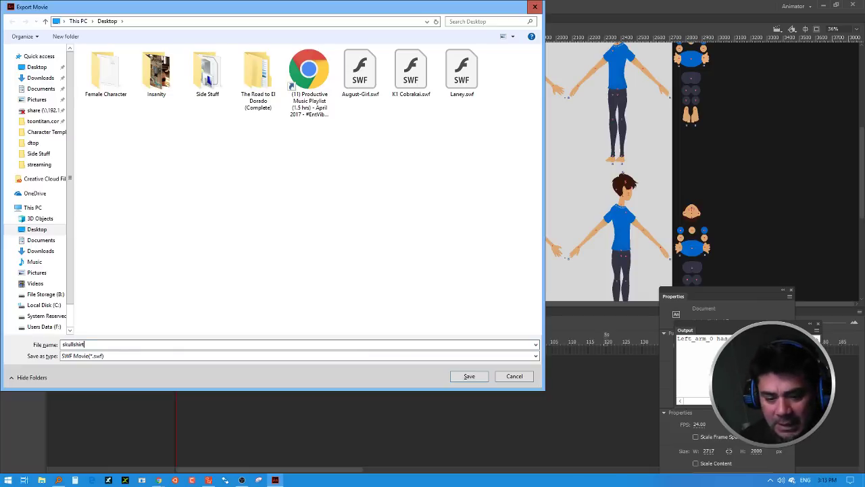
pyautogui.click(481, 376)
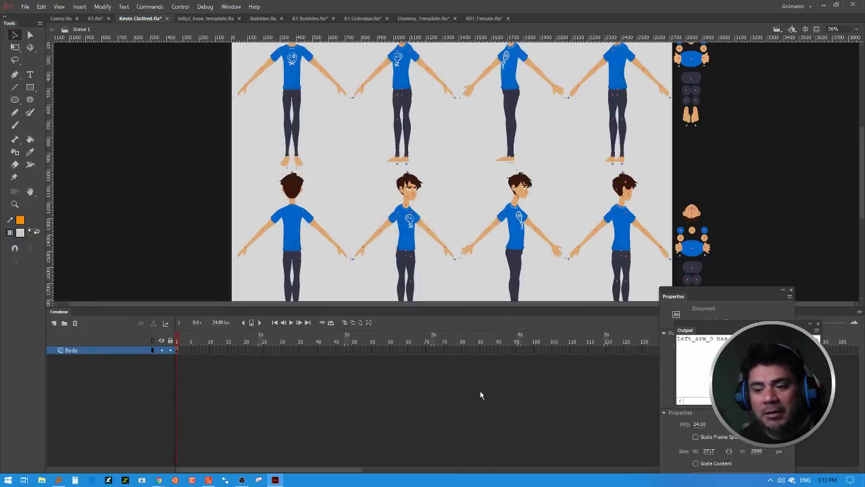
# Step: Switch to CrazyTalk Animator and reload the character from skullshirt.swf on the Desktop, keeping the Joint Mask Settings
pyautogui.click(824, 5)
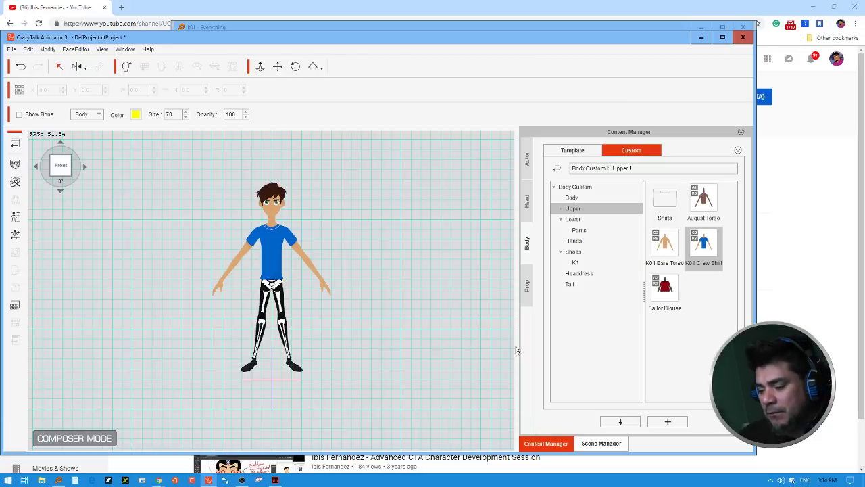
pyautogui.click(16, 166)
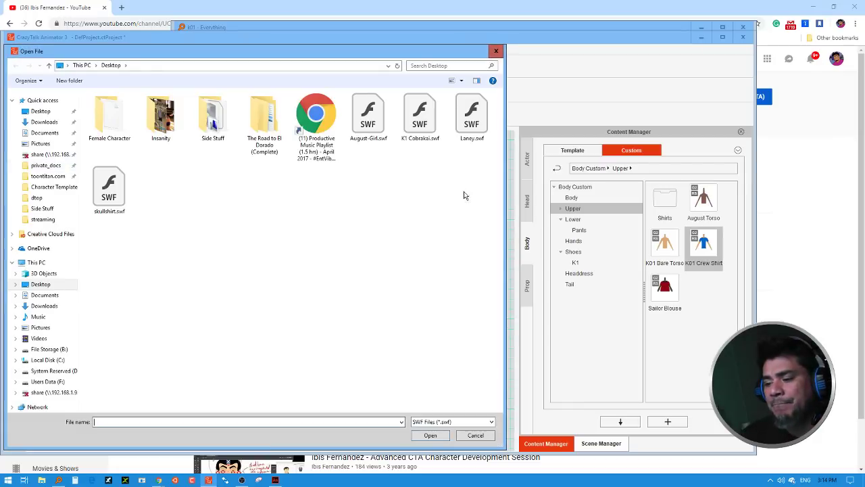
pyautogui.click(122, 197)
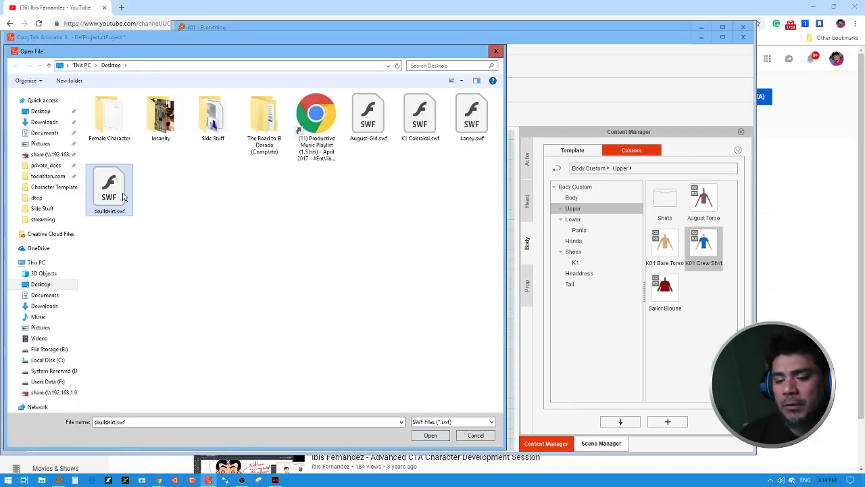
pyautogui.click(443, 436)
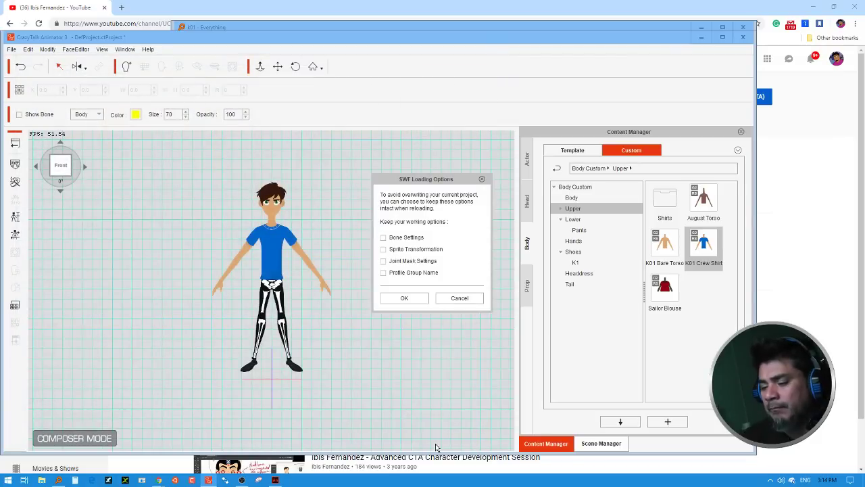
pyautogui.click(415, 262)
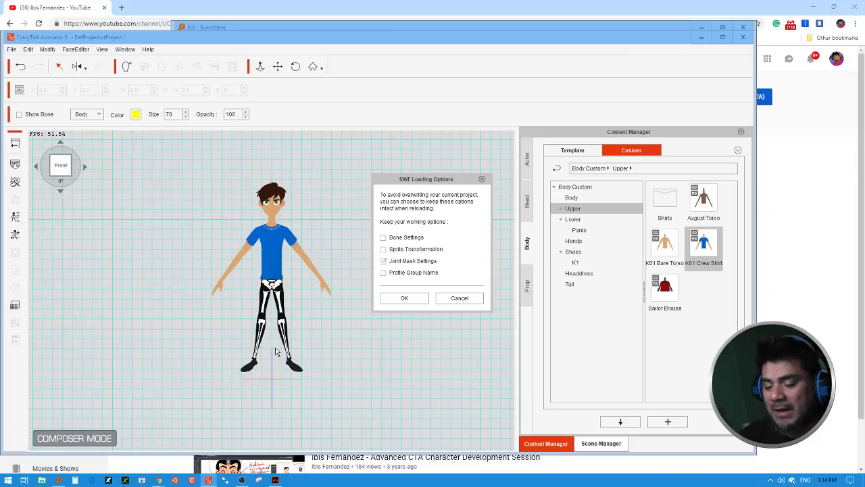
pyautogui.click(404, 298)
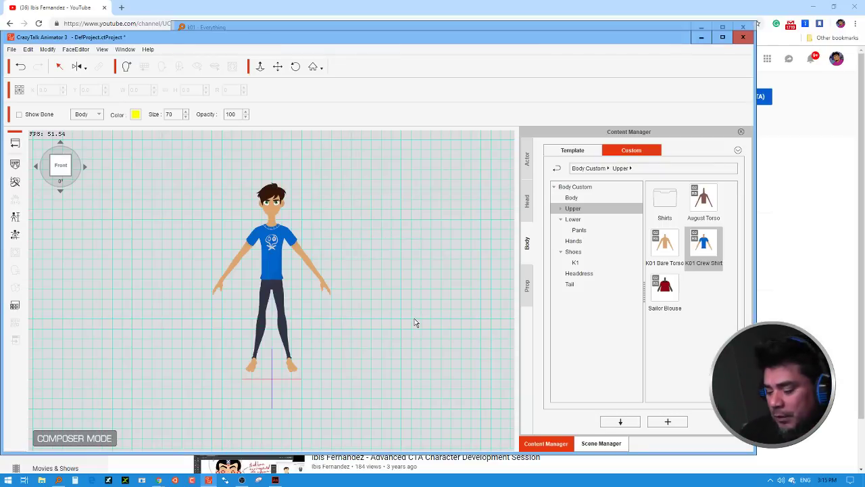
# Step: Save the character's upper body to the custom Upper > Shirts folder under the name Skull Shirt
pyautogui.click(604, 443)
pyautogui.click(563, 446)
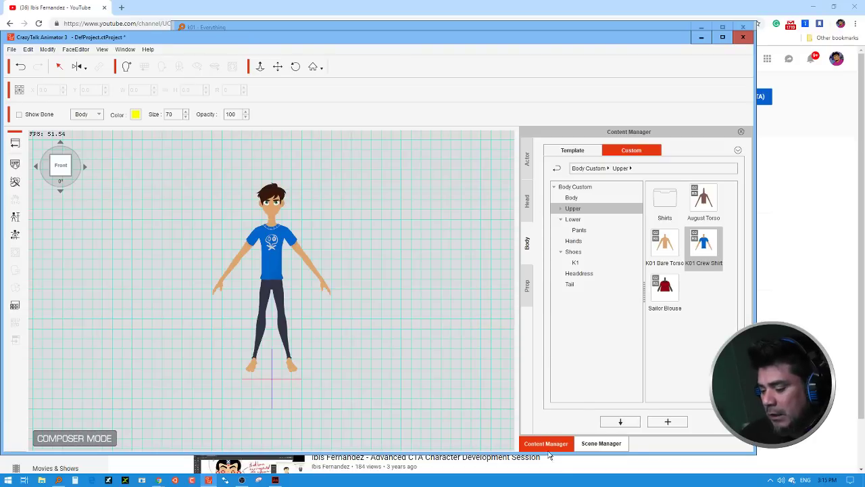
pyautogui.click(599, 209)
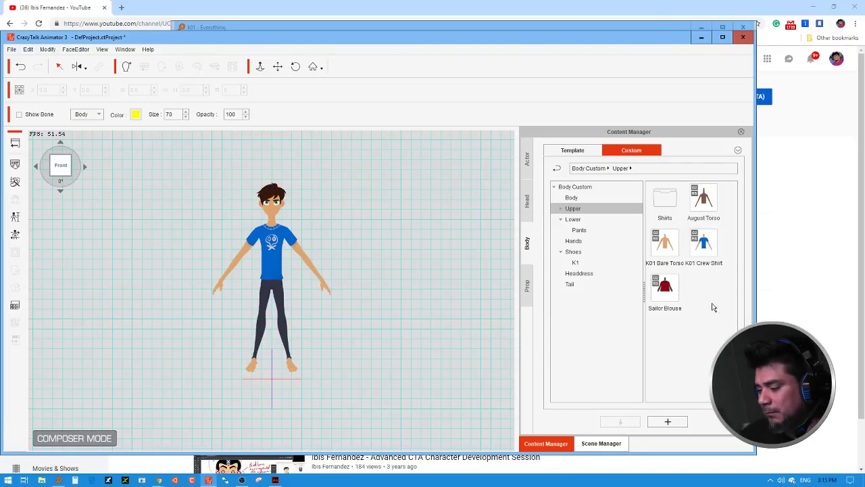
pyautogui.doubleClick(665, 197)
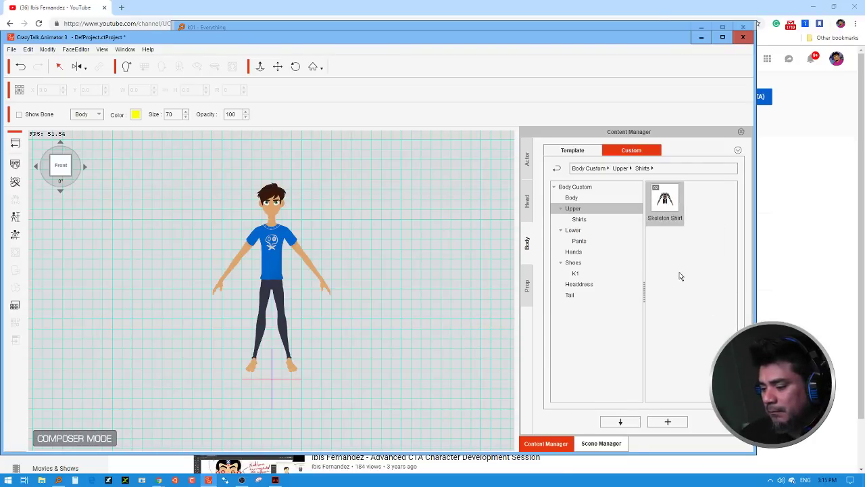
pyautogui.click(668, 421)
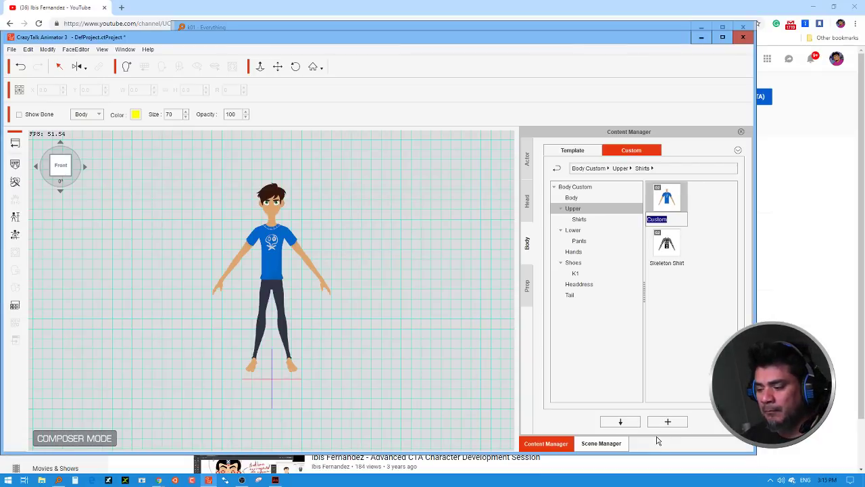
pyautogui.write('Sk')
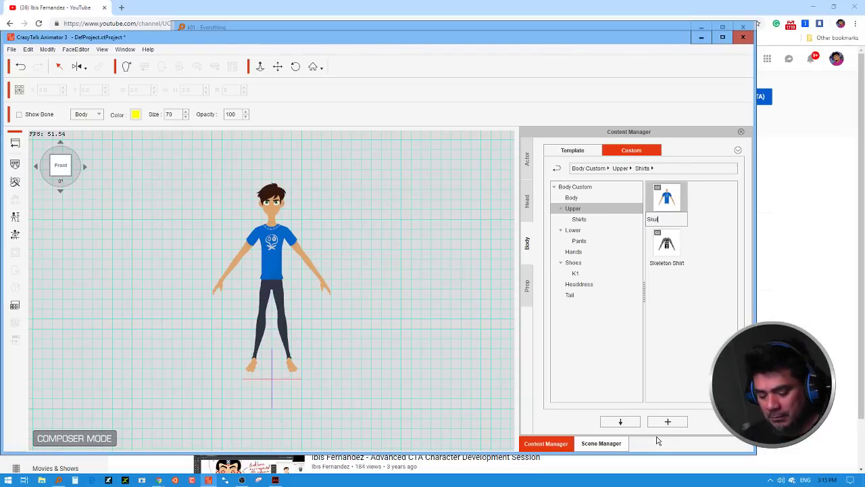
pyautogui.write('ull Shirt')
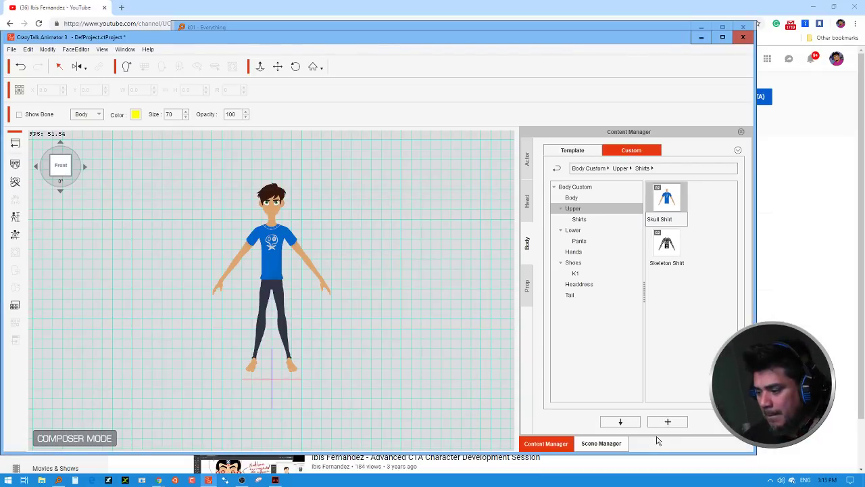
pyautogui.click(705, 315)
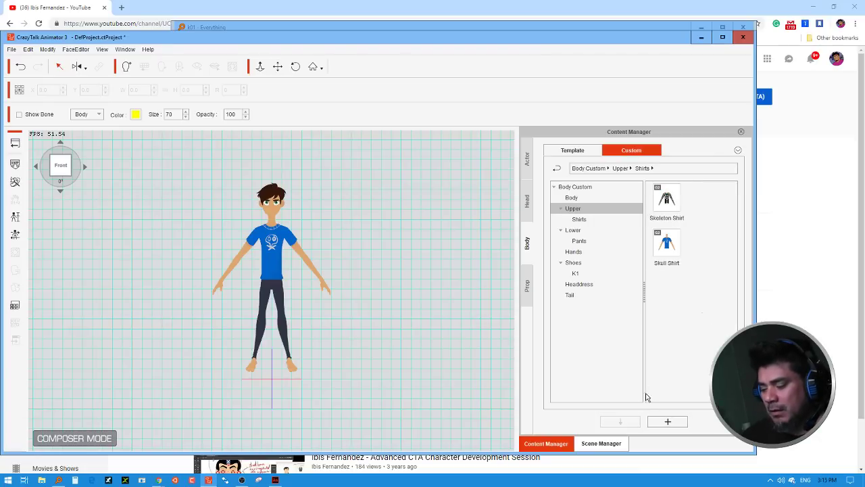
# Step: Return to the stage, open the skeleton-costumed character in the Composer and apply the custom Skull Shirt to it
pyautogui.click(21, 148)
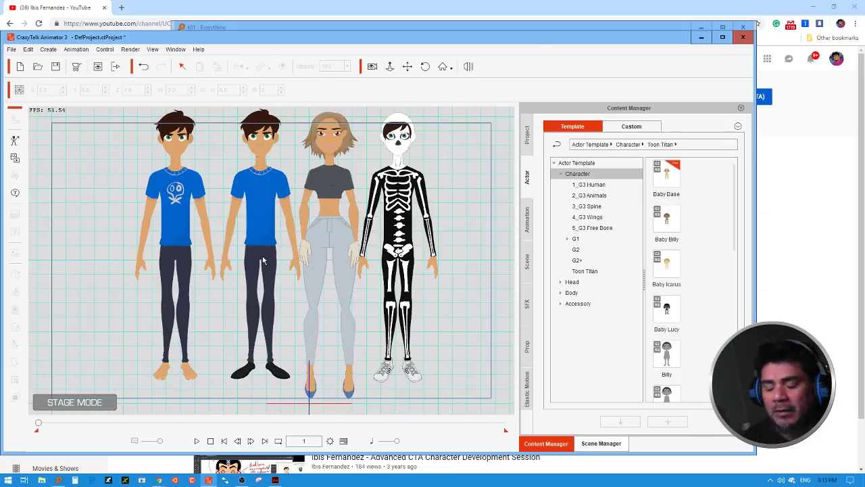
pyautogui.click(410, 200)
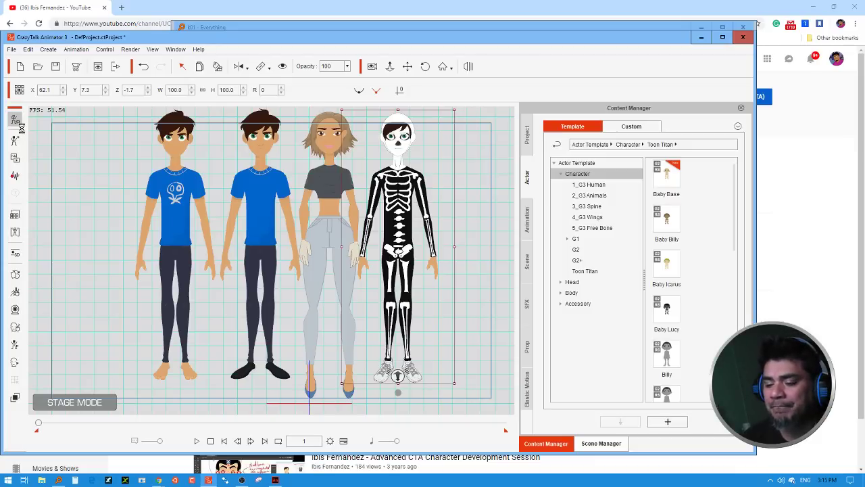
pyautogui.click(20, 127)
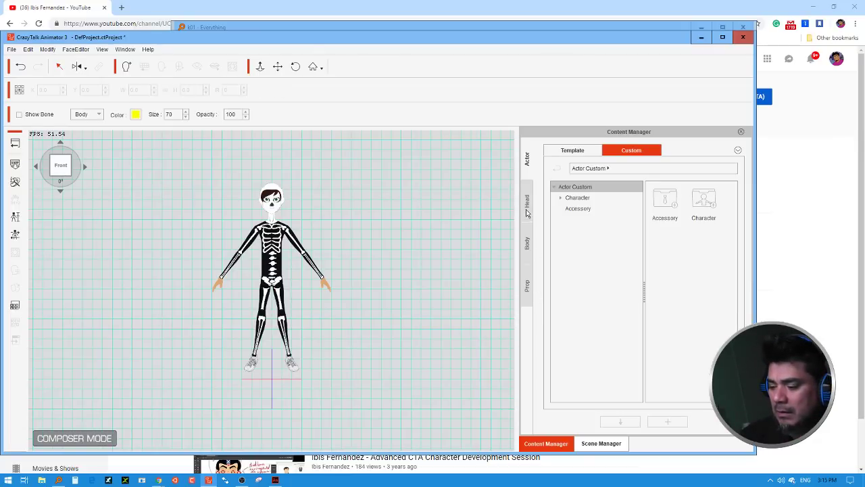
pyautogui.click(528, 248)
pyautogui.click(713, 212)
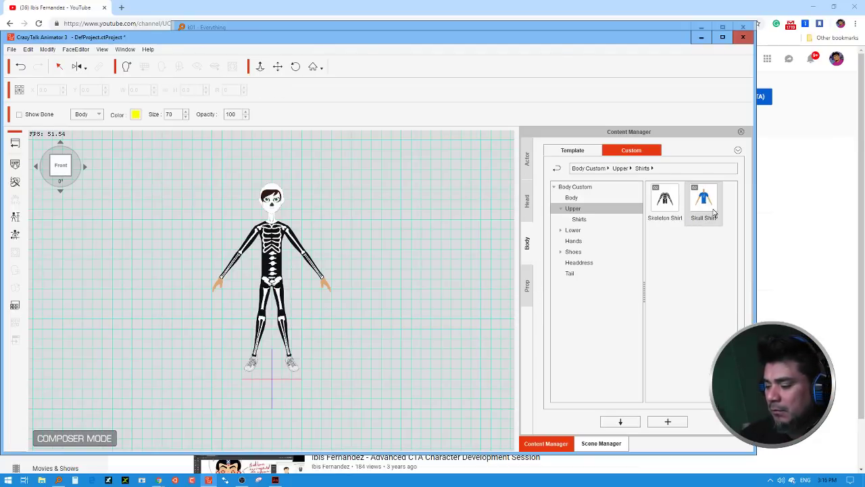
pyautogui.click(620, 422)
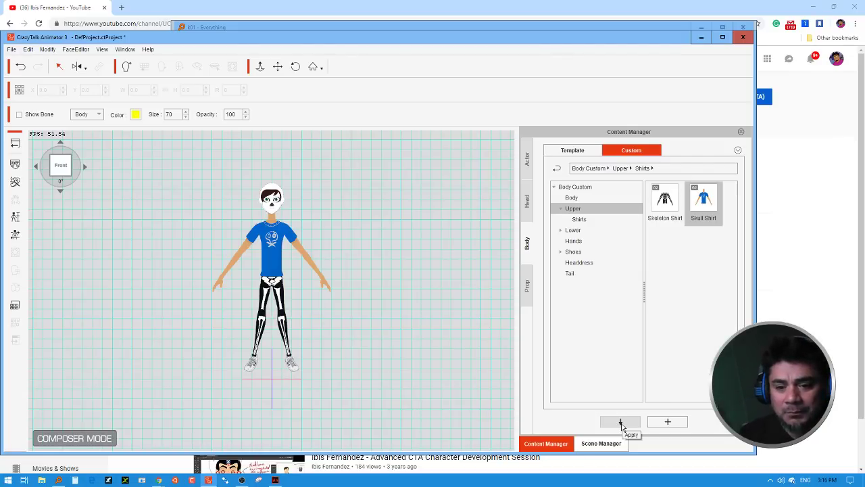
# Step: Test the applied shirt by rotating the torso and raising the mirrored upper arms, and undo the arm rotation
pyautogui.click(283, 254)
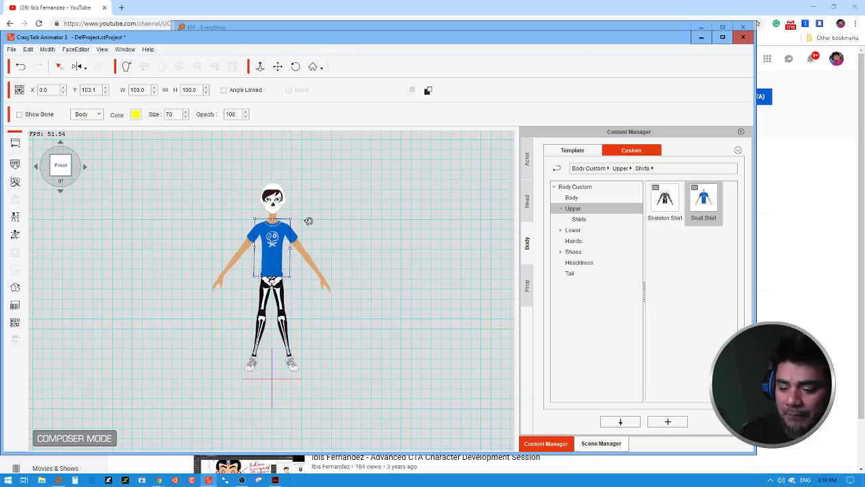
pyautogui.moveTo(308, 221)
pyautogui.mouseDown()
pyautogui.moveTo(340, 246)
pyautogui.moveTo(259, 193)
pyautogui.moveTo(251, 198)
pyautogui.moveTo(298, 210)
pyautogui.moveTo(313, 205)
pyautogui.mouseUp()
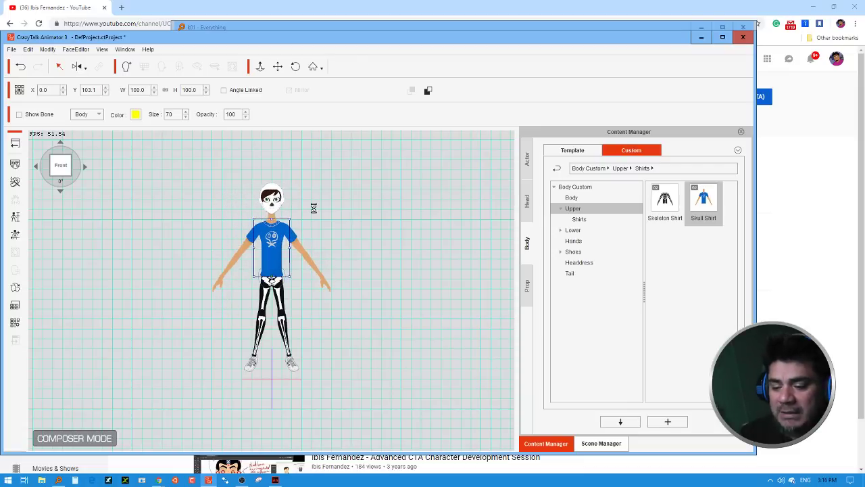
pyautogui.click(296, 238)
pyautogui.moveTo(332, 242); pyautogui.dragTo(335, 192)
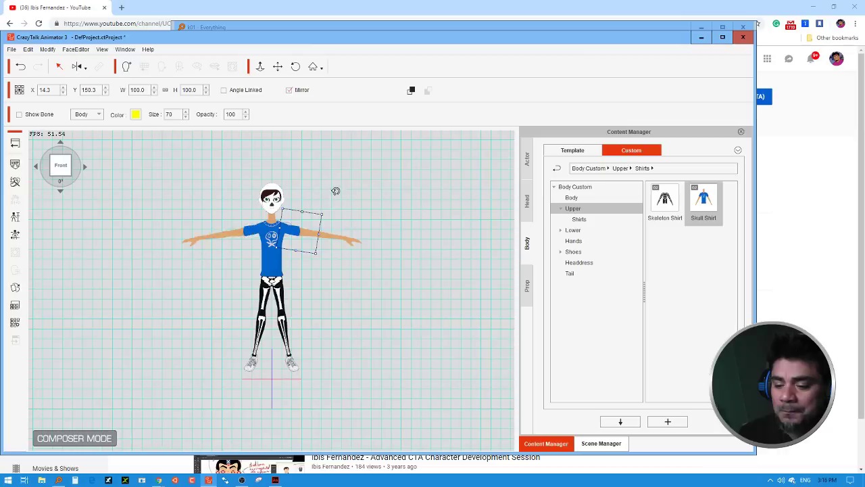
pyautogui.hotkey('ctrl', 'z')
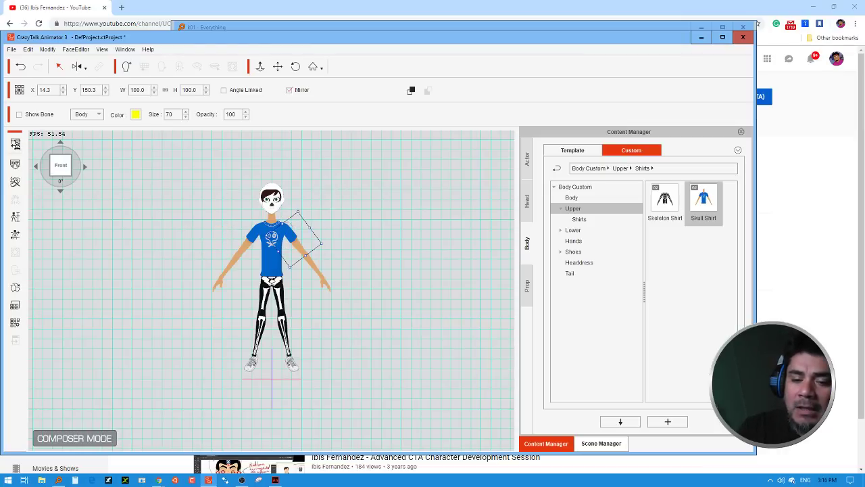
# Step: Return to the stage, place a copy of the female character beside the skeleton one and open the copy in the Composer
pyautogui.click(24, 149)
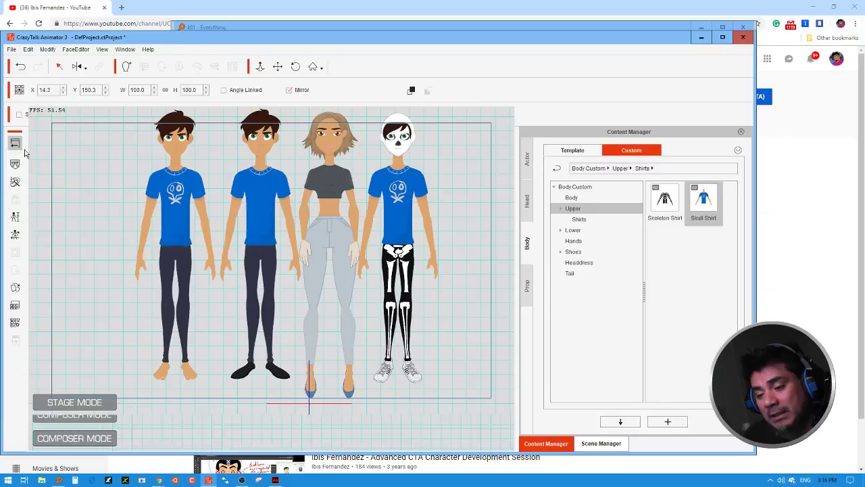
pyautogui.click(324, 270)
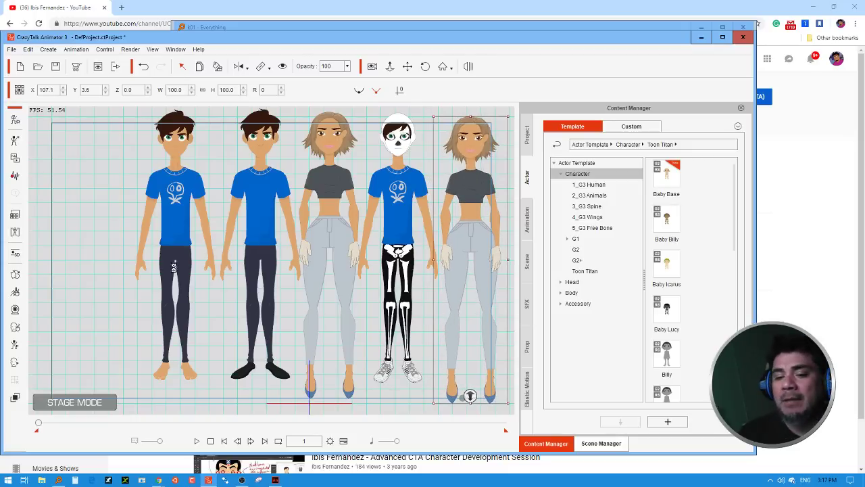
pyautogui.click(20, 123)
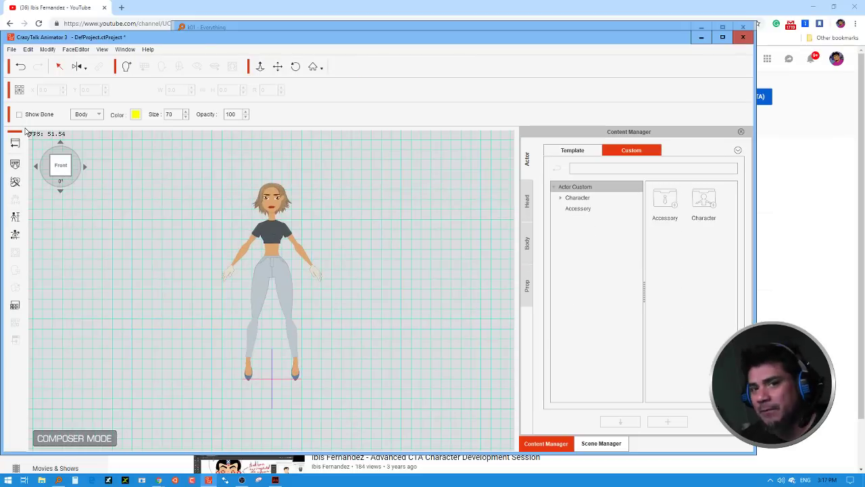
# Step: Apply the Skull Shirt from the custom body shirts to the female character
pyautogui.click(15, 164)
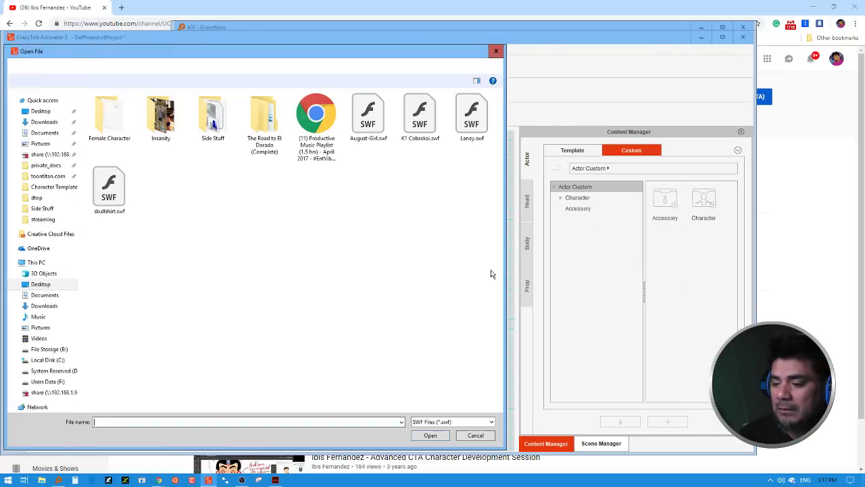
pyautogui.press('Escape')
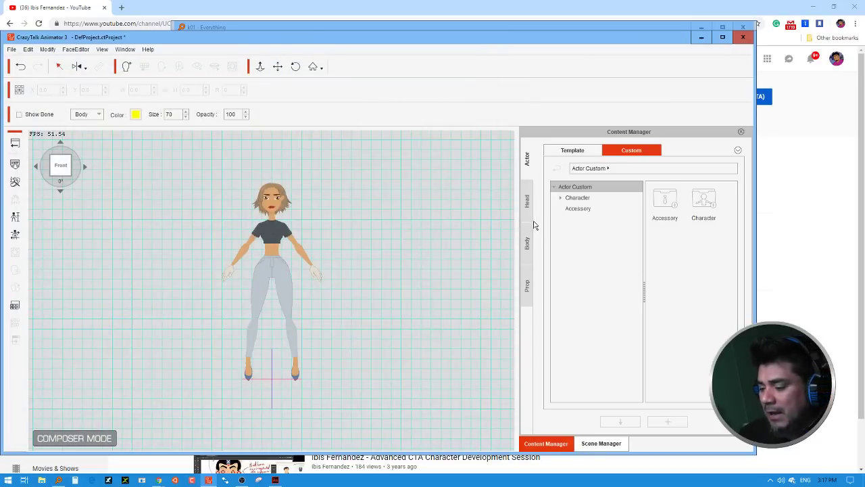
pyautogui.click(527, 242)
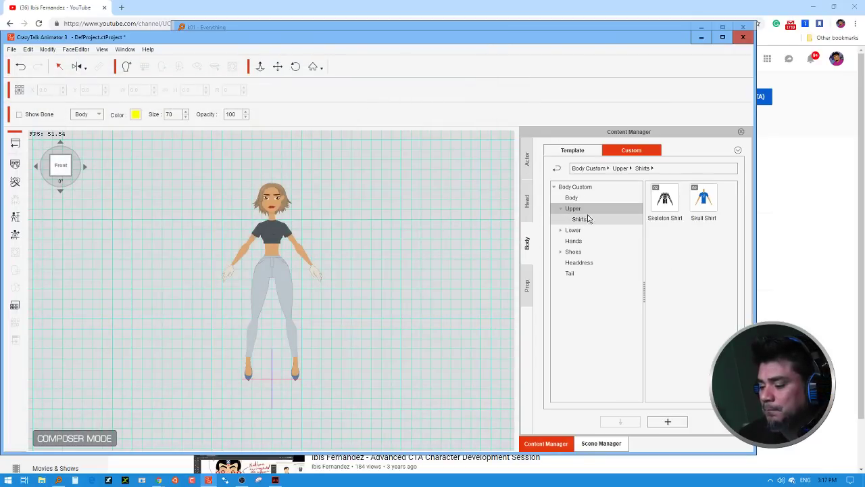
pyautogui.moveTo(704, 207); pyautogui.dragTo(350, 261)
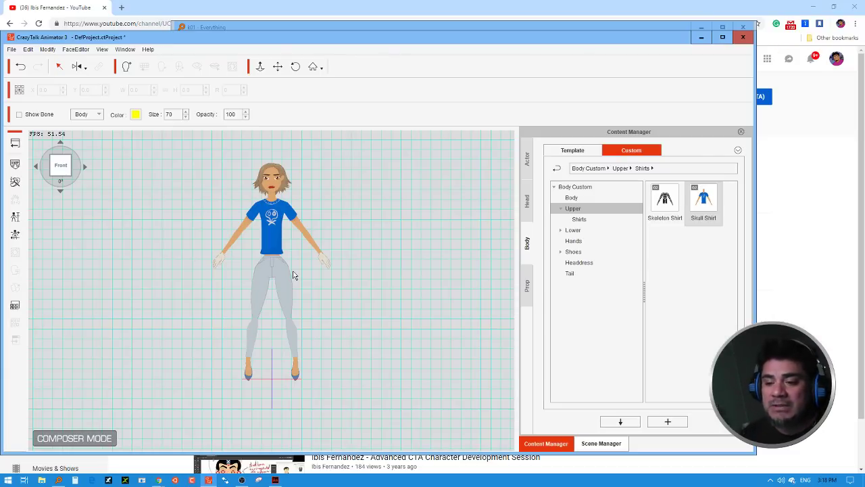
# Step: Scale the female character's shirt torso to 84.9% and the mirrored upper arms to 103.8%, and return to the stage
pyautogui.click(261, 66)
pyautogui.moveTo(322, 281); pyautogui.dragTo(338, 90)
pyautogui.click(278, 67)
pyautogui.moveTo(352, 155); pyautogui.dragTo(361, 279)
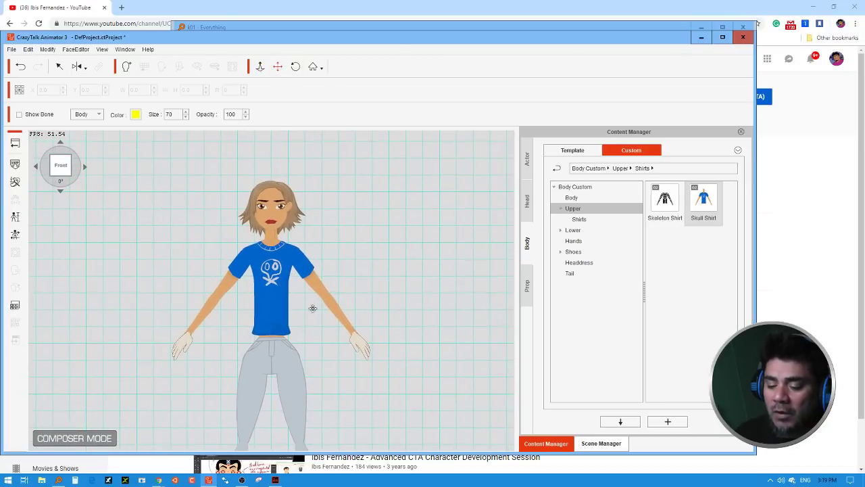
pyautogui.click(280, 322)
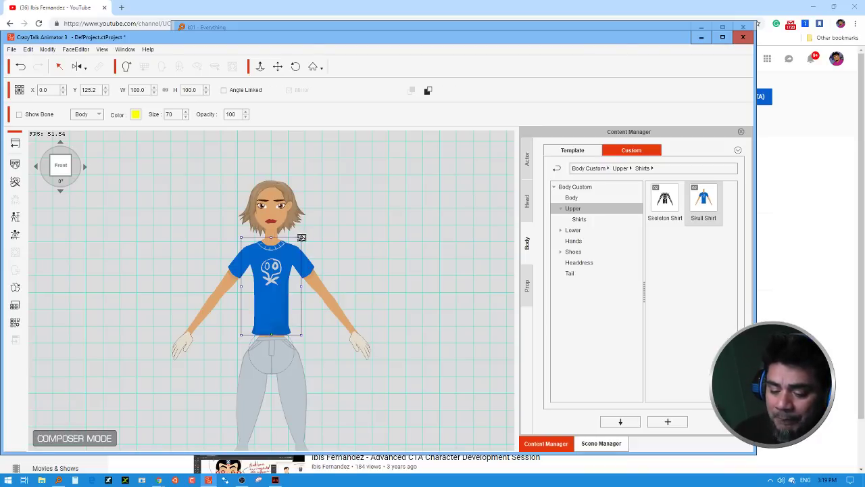
pyautogui.moveTo(301, 237); pyautogui.dragTo(298, 251)
pyautogui.moveTo(297, 250); pyautogui.dragTo(354, 295)
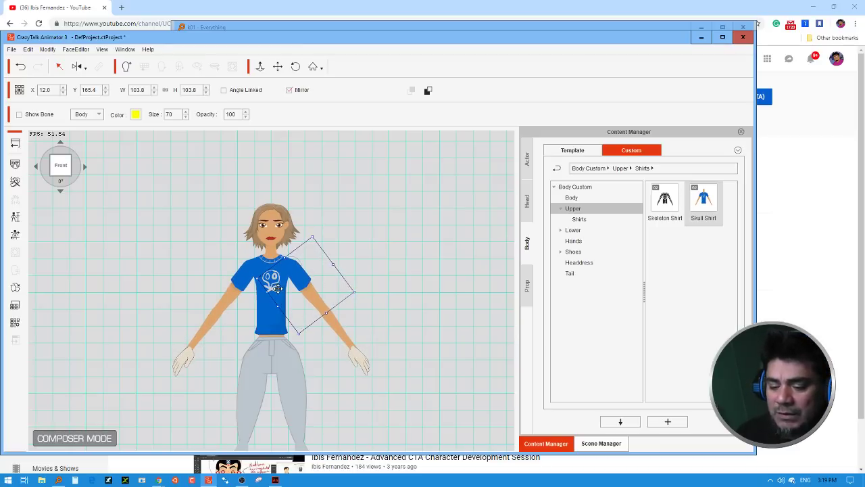
pyautogui.click(267, 308)
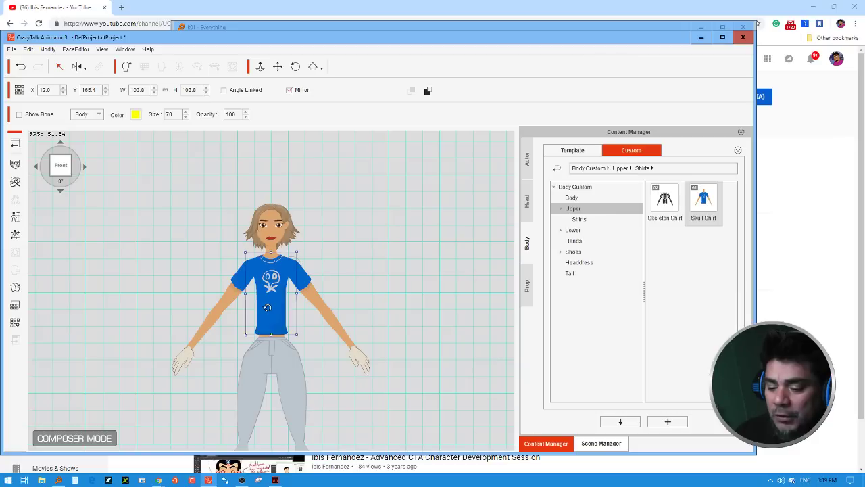
pyautogui.click(267, 307)
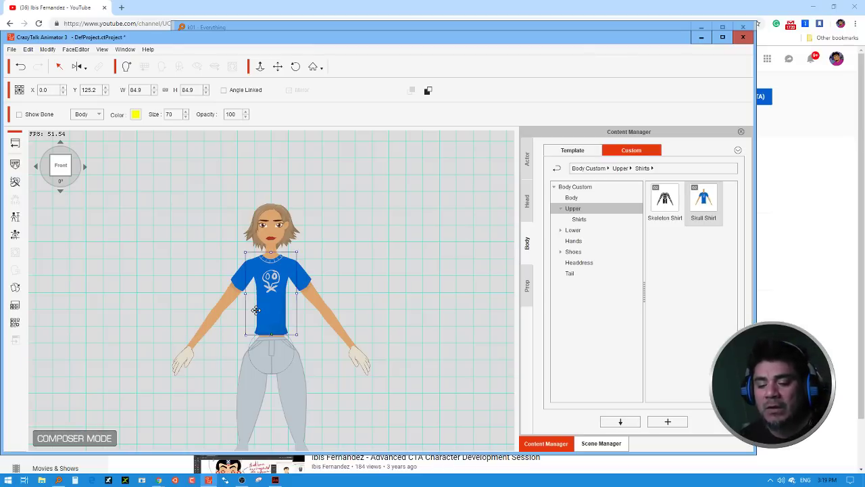
pyautogui.click(21, 148)
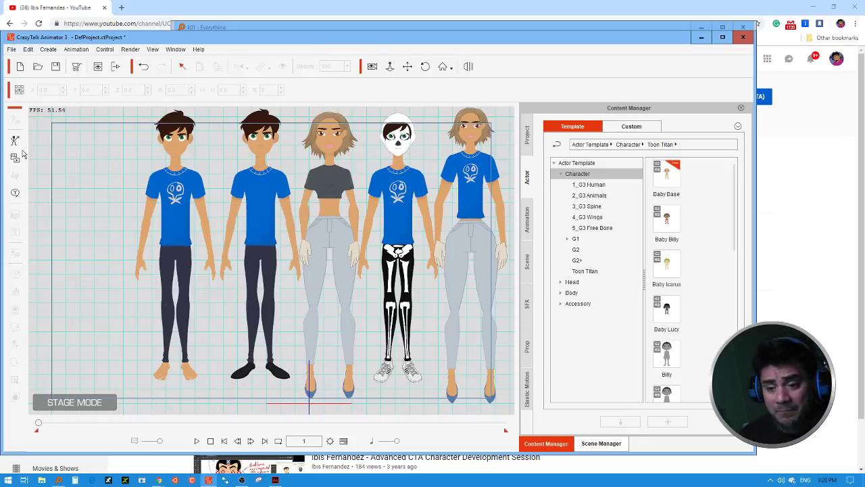
# Step: Switch to Adobe Animate and export the K1 Bubbles creature document as an SWF movie
pyautogui.click(276, 480)
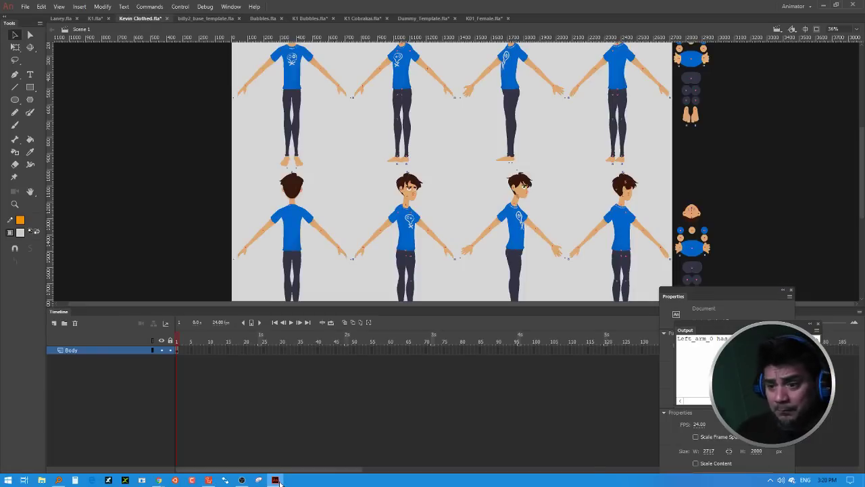
pyautogui.click(310, 18)
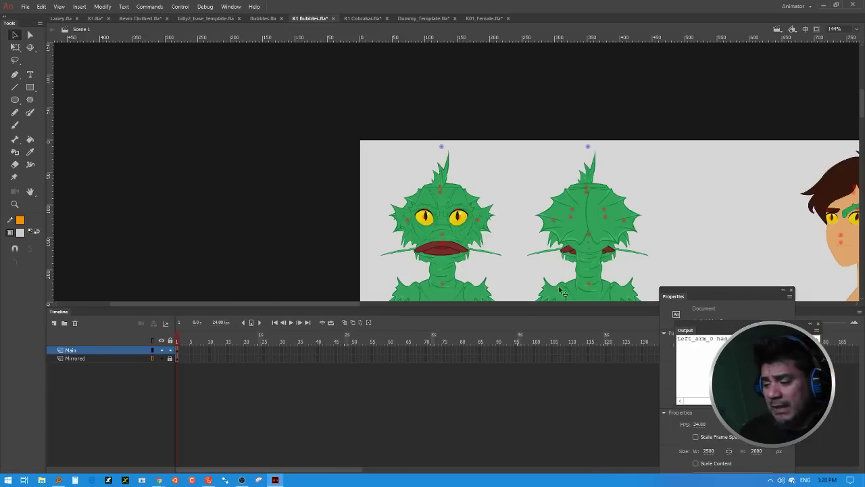
pyautogui.moveTo(693, 211); pyautogui.dragTo(554, 111)
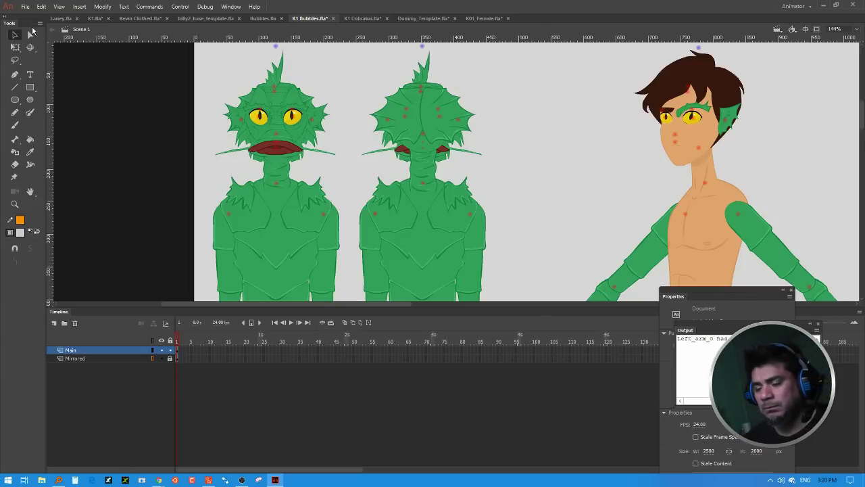
pyautogui.hotkey('ctrl', 'alt', 'shift', 's')
pyautogui.click(469, 376)
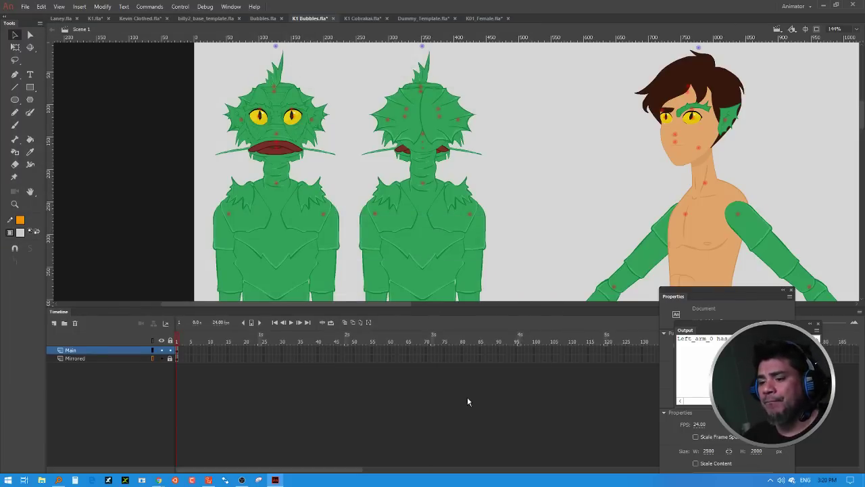
# Step: Switch to CrazyTalk Animator and, in the Composer, replace the barefoot male character's artwork with K1 Bubbles.swf, keeping only the joint mask settings
pyautogui.click(208, 480)
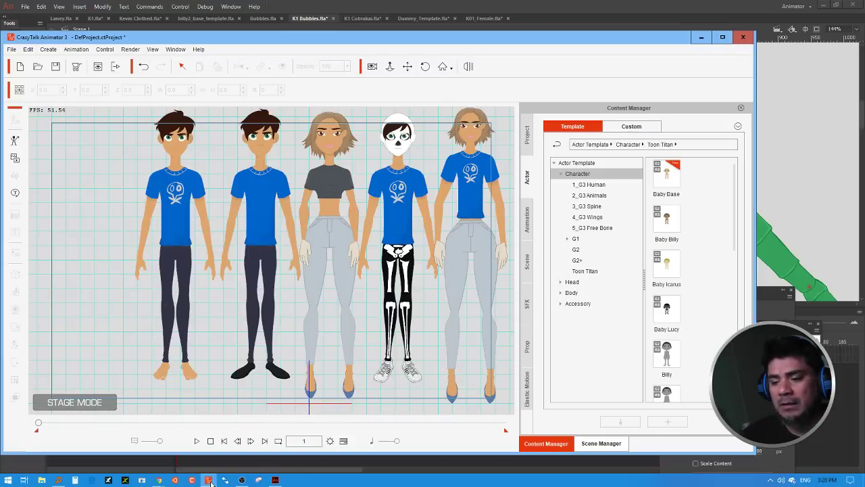
pyautogui.click(169, 232)
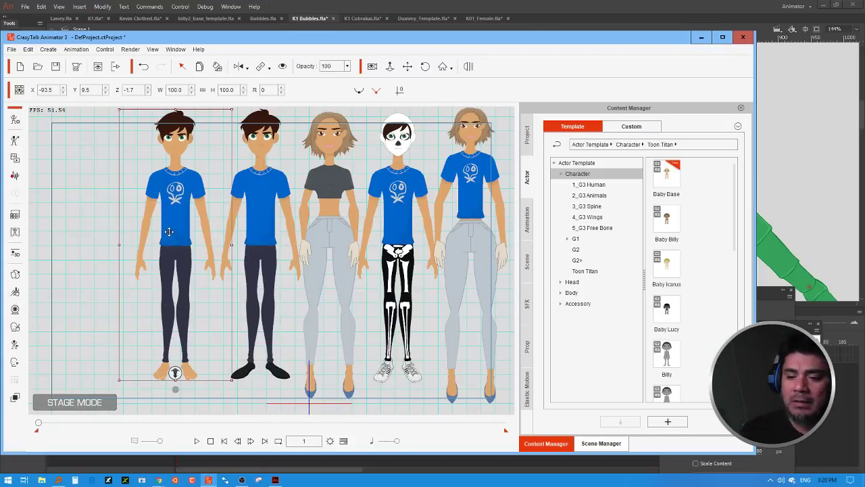
pyautogui.click(18, 129)
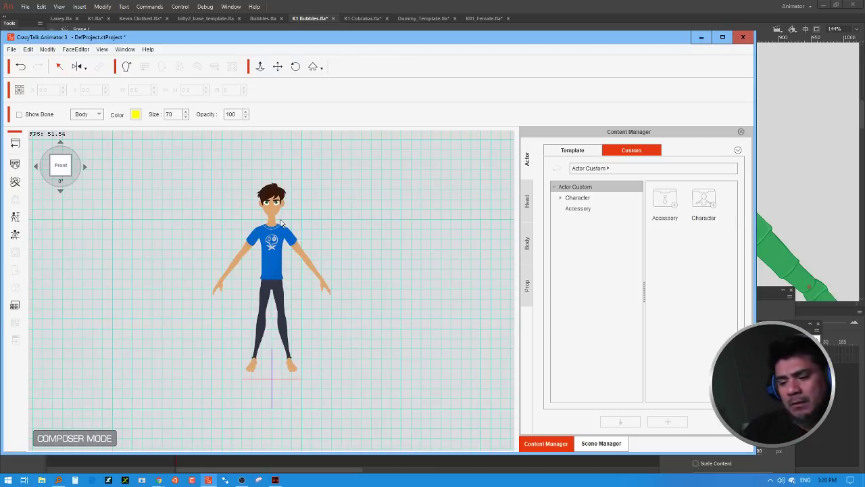
pyautogui.click(14, 164)
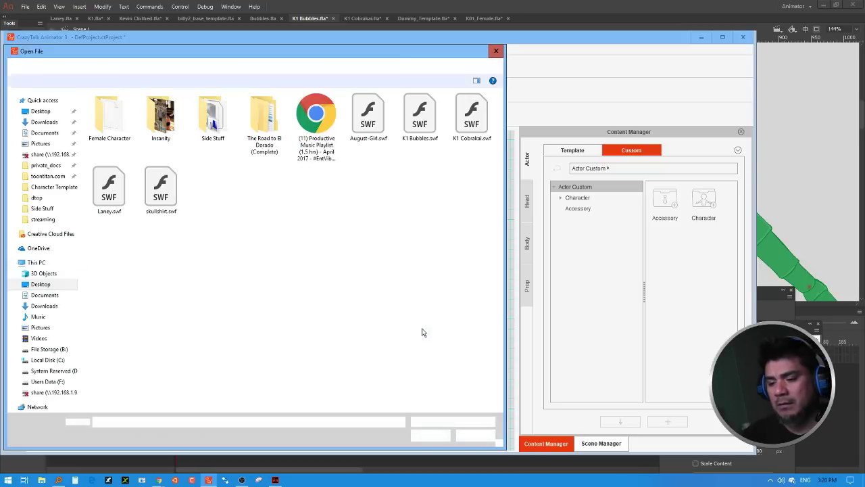
pyautogui.click(419, 120)
pyautogui.click(430, 434)
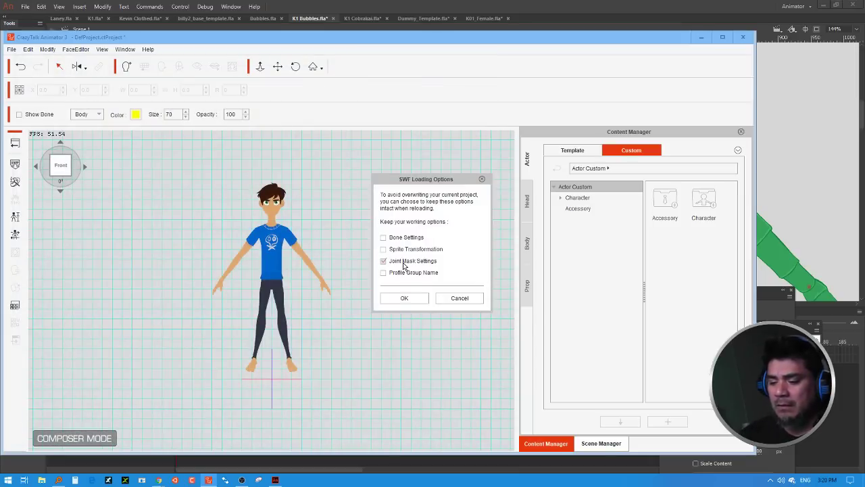
pyautogui.click(406, 298)
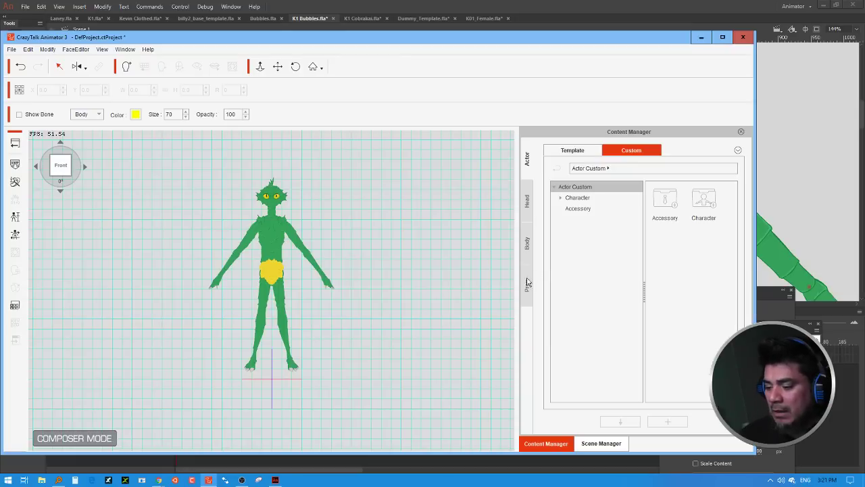
# Step: Save the creature's upper body to the custom Shirts library under the name Creature
pyautogui.click(528, 244)
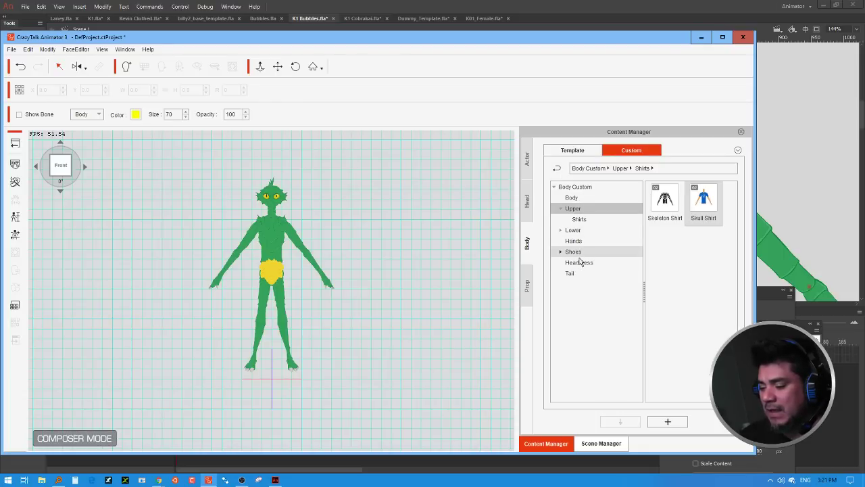
pyautogui.click(588, 220)
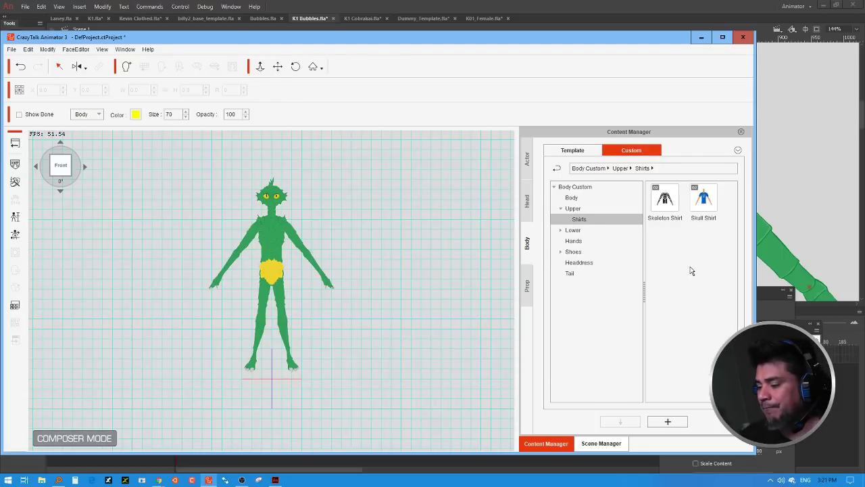
pyautogui.click(668, 421)
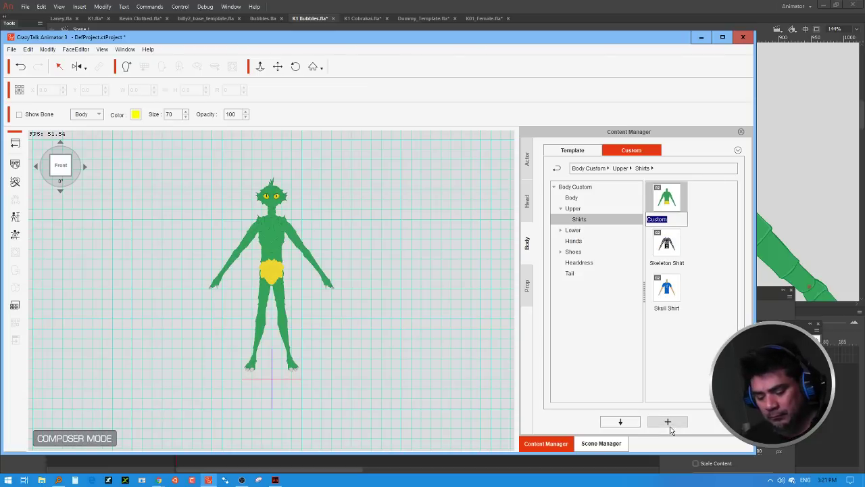
pyautogui.write('Creature')
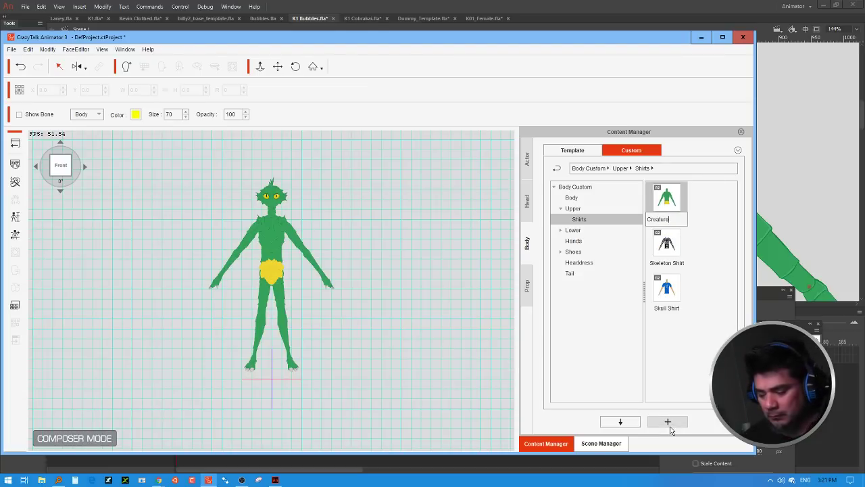
pyautogui.click(703, 350)
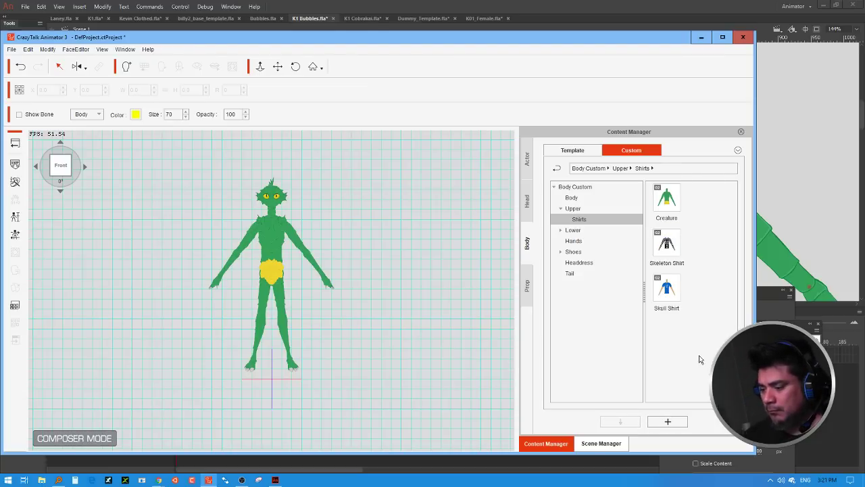
# Step: Save the creature's lower body to the custom Pants library under the name Creature
pyautogui.click(580, 230)
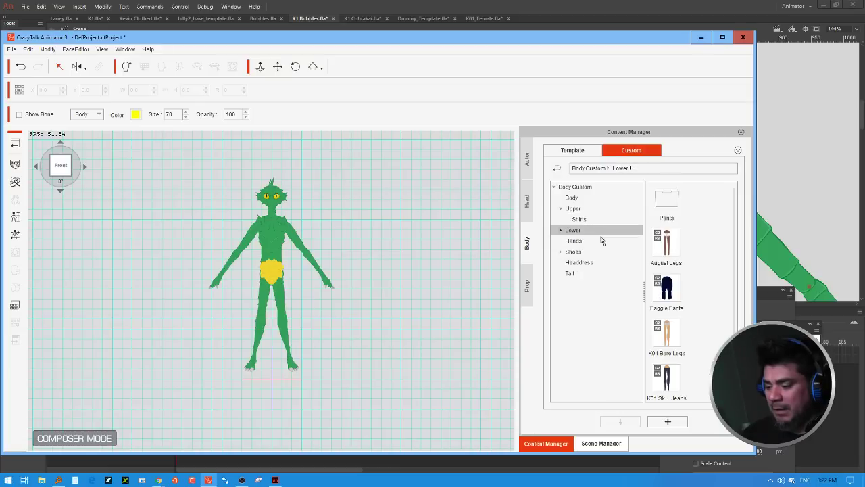
pyautogui.doubleClick(672, 205)
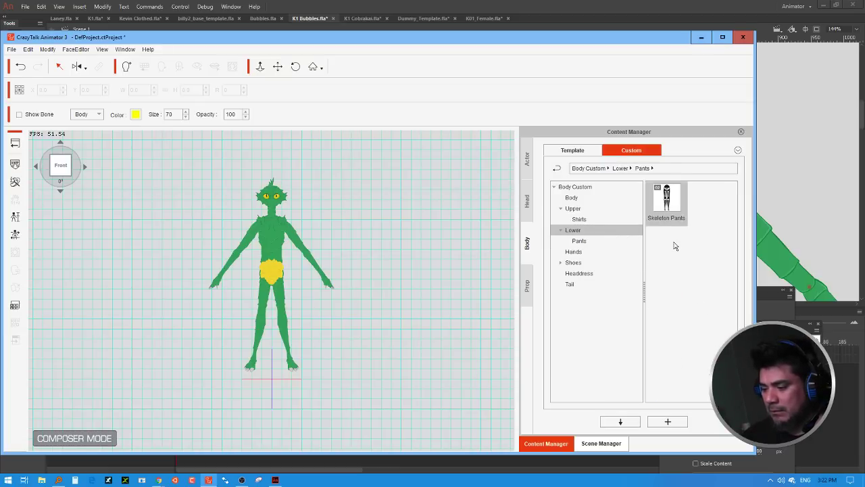
pyautogui.click(670, 422)
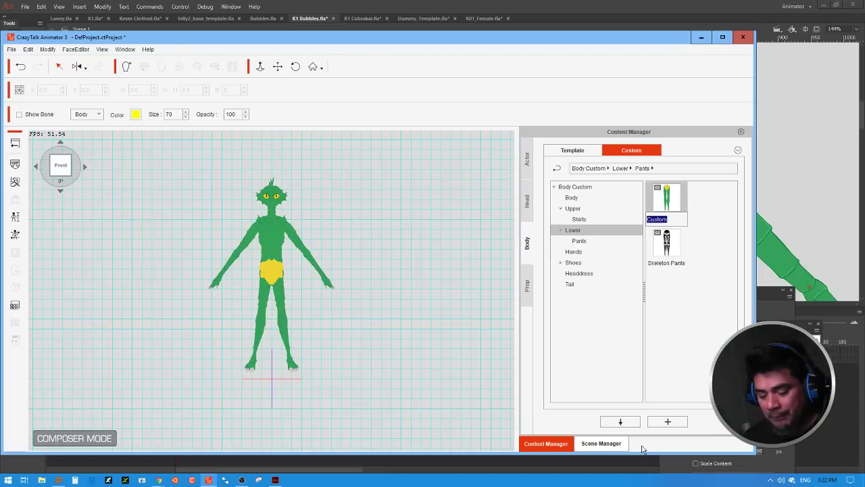
pyautogui.write('Creature')
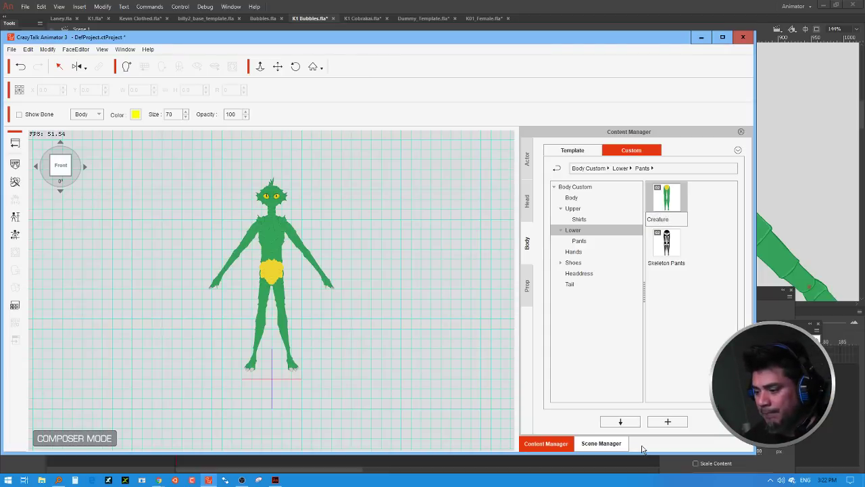
pyautogui.press('Return')
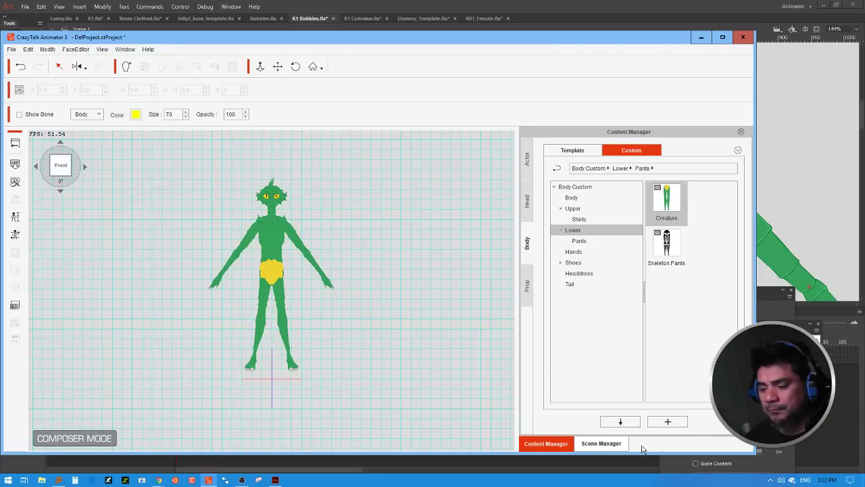
pyautogui.click(703, 349)
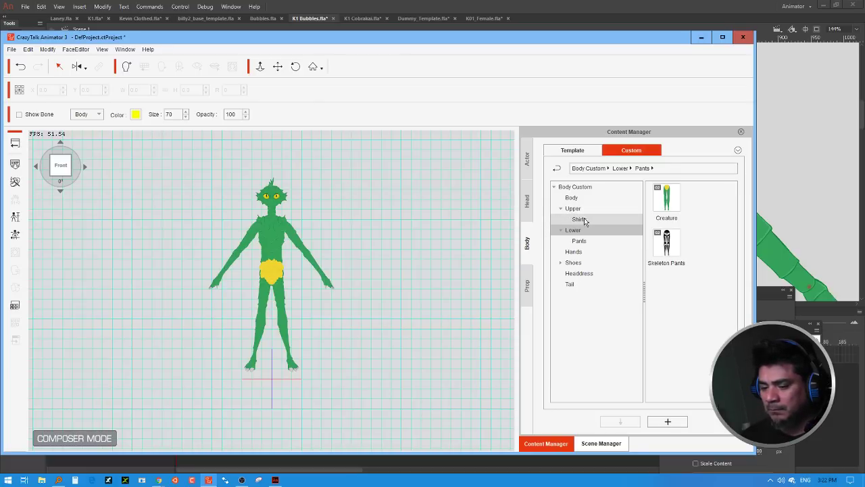
# Step: Save the creature's complete body to the custom Body library under the name Creature
pyautogui.click(573, 198)
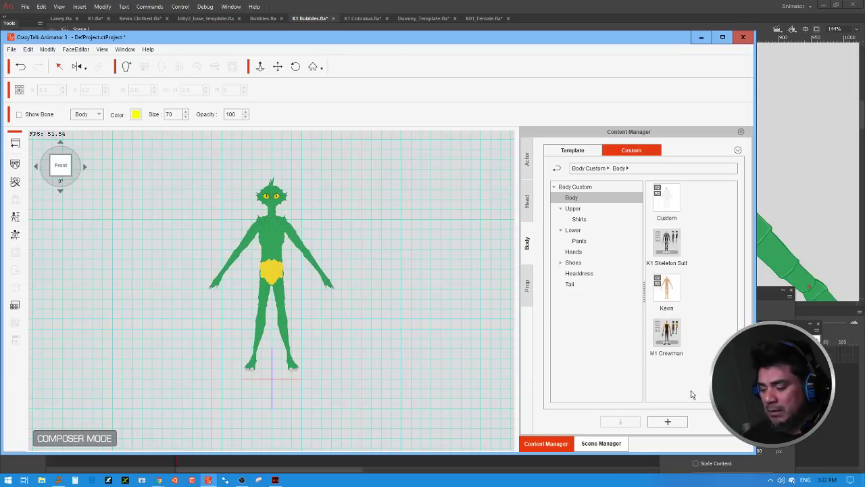
pyautogui.click(668, 422)
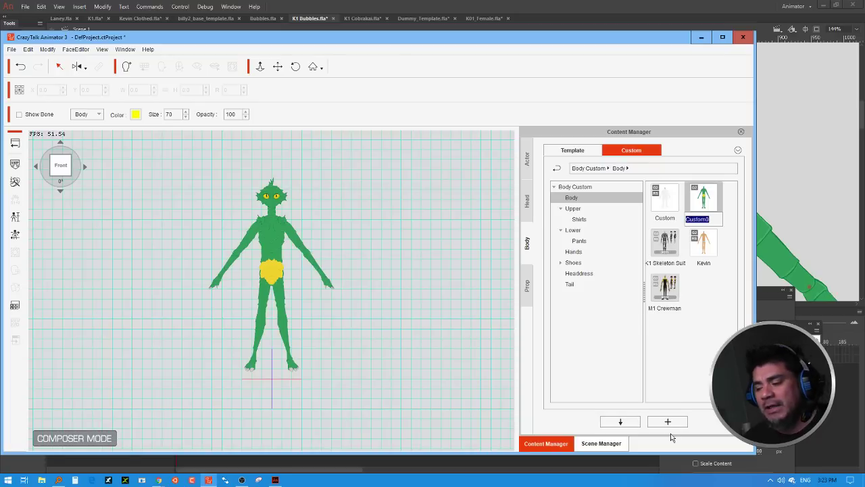
pyautogui.write('Cr')
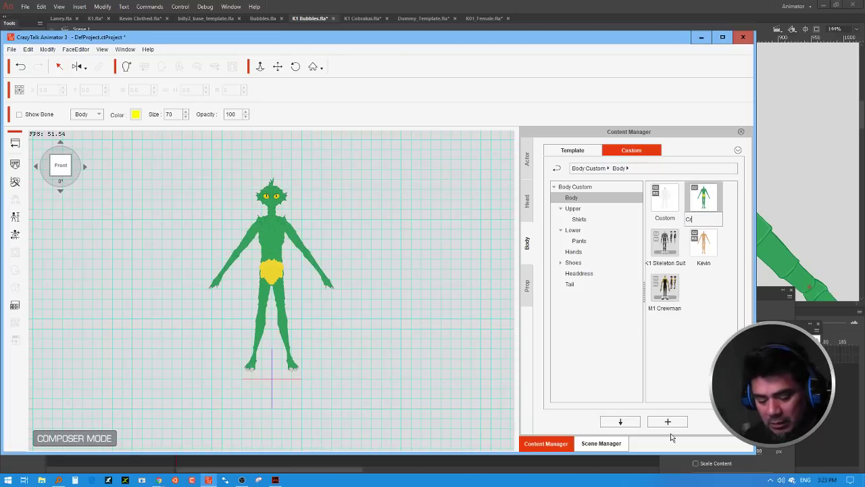
pyautogui.write('eature')
pyautogui.press('Return')
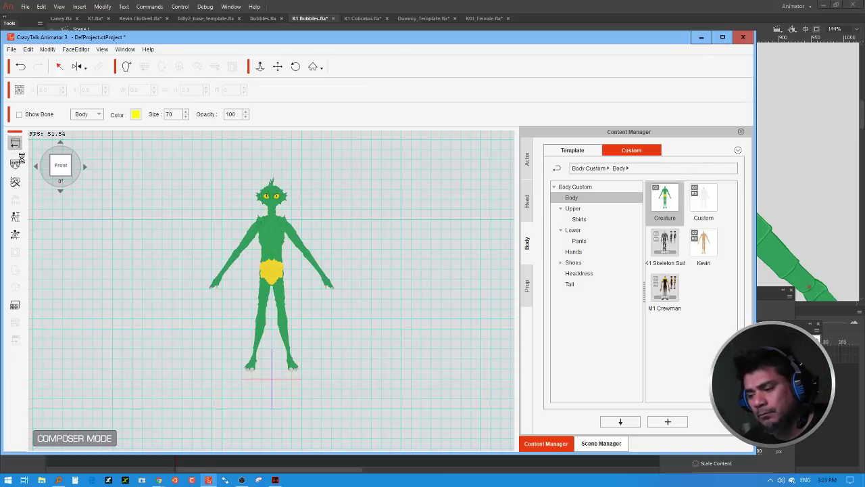
# Step: Return to the stage and delete the creature, the skeleton character and the female character wearing the skull shirt
pyautogui.click(21, 161)
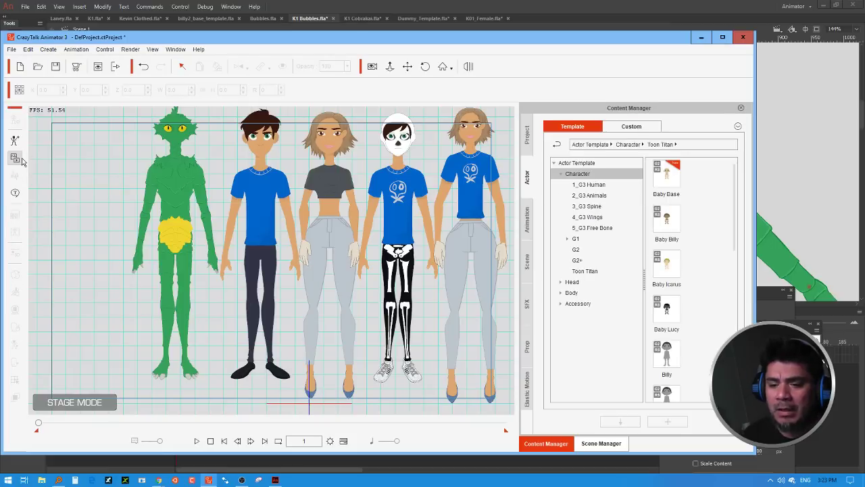
pyautogui.click(188, 228)
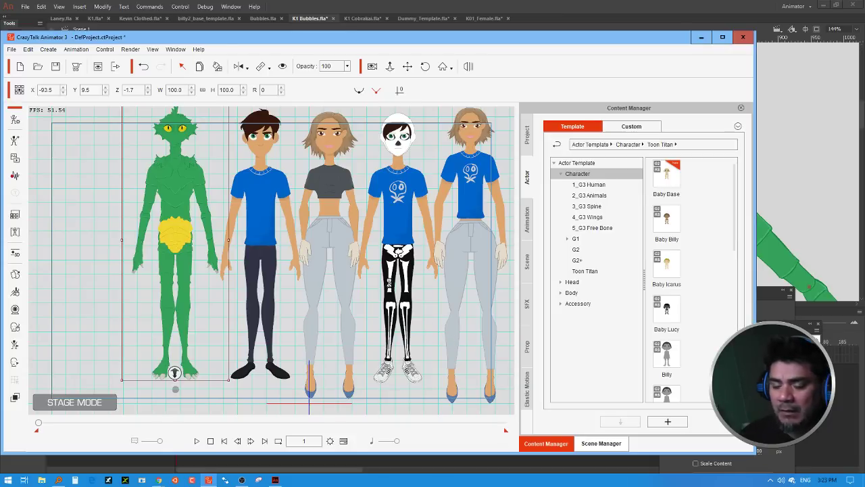
pyautogui.press('Delete')
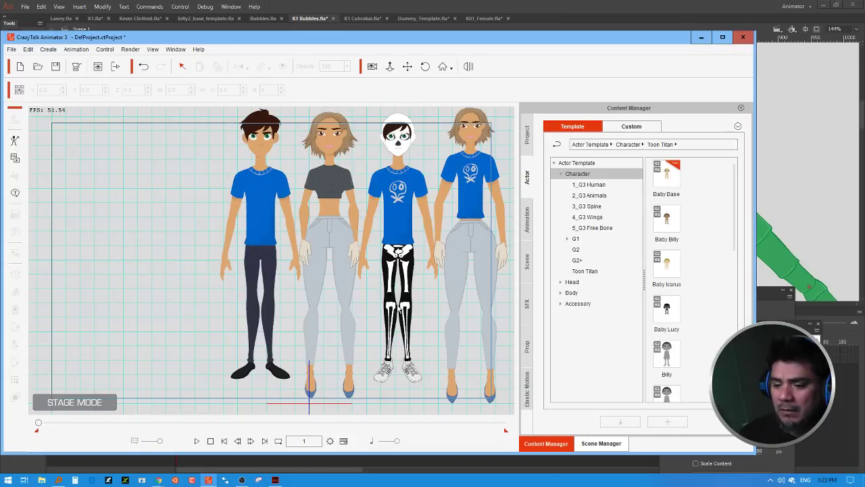
pyautogui.click(409, 247)
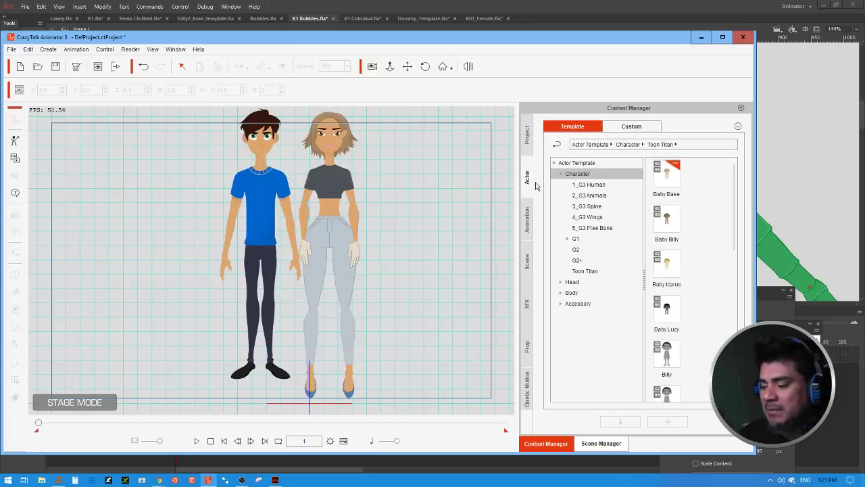
# Step: Place the Kevin Base character from the Toon Titan templates on the stage beside the male character in the blue shirt
pyautogui.click(579, 250)
pyautogui.click(585, 272)
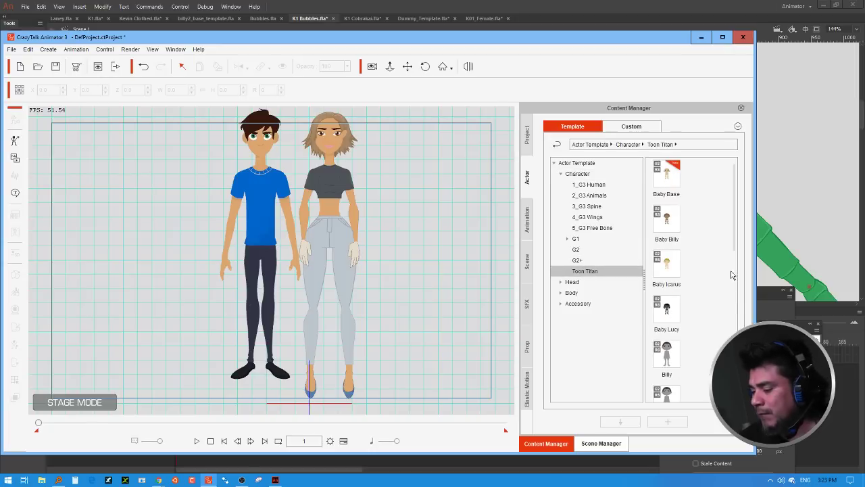
pyautogui.scroll(-5, 730, 270)
pyautogui.scroll(-2, 674, 285)
pyautogui.scroll(4, 674, 286)
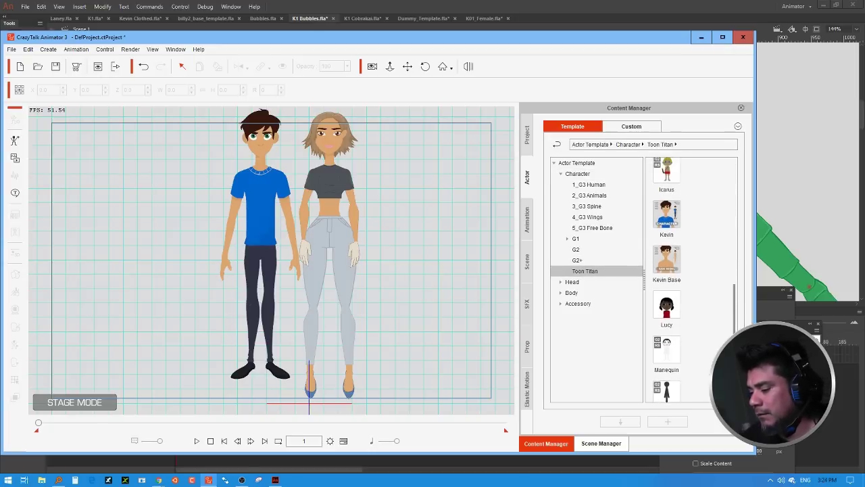
pyautogui.moveTo(674, 285); pyautogui.dragTo(124, 208)
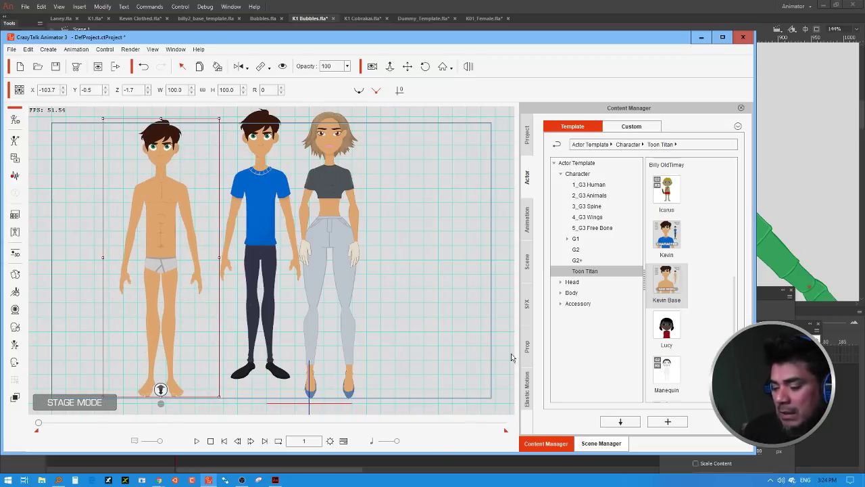
# Step: Open the Kevin Base character in the composer and apply the custom Creature pants to its lower body
pyautogui.click(19, 127)
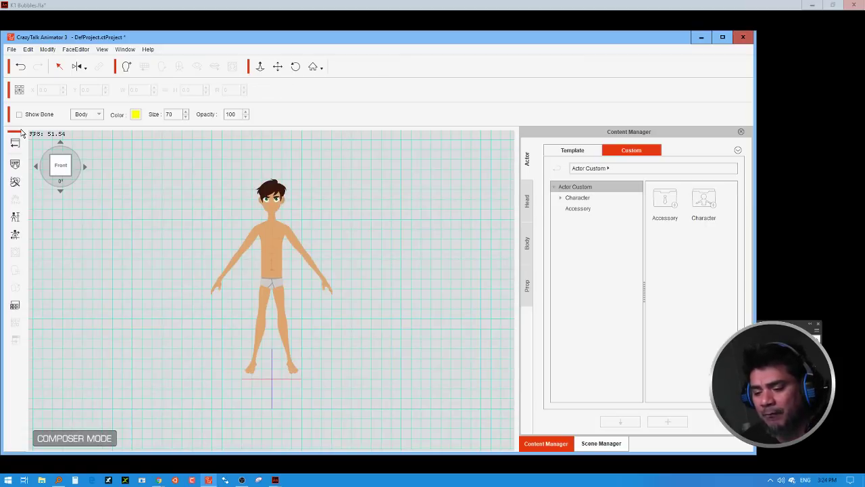
pyautogui.click(283, 304)
pyautogui.click(529, 245)
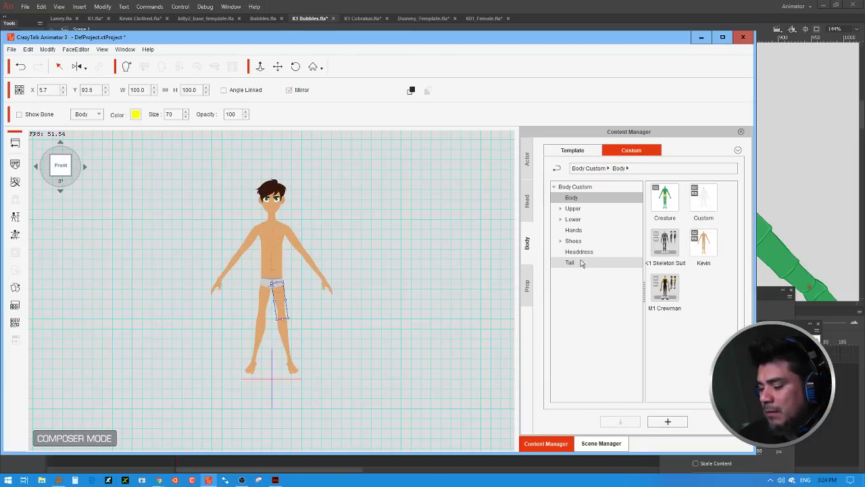
pyautogui.click(578, 220)
pyautogui.doubleClick(665, 199)
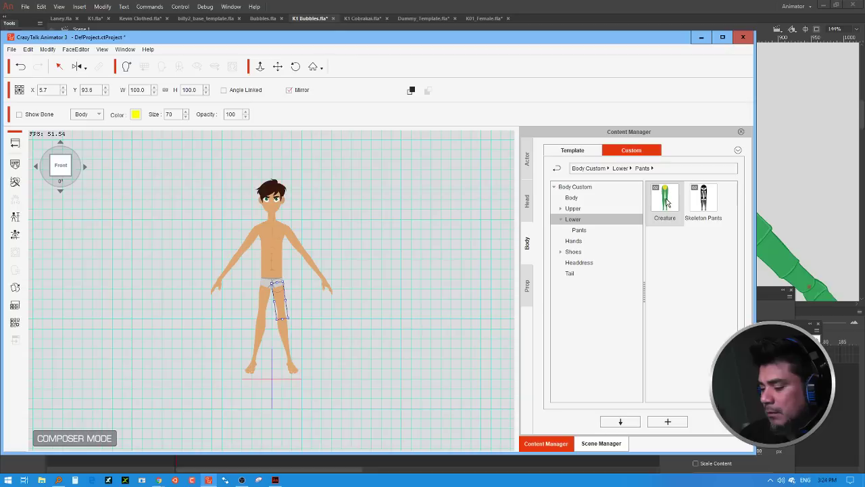
pyautogui.moveTo(665, 198); pyautogui.dragTo(280, 268)
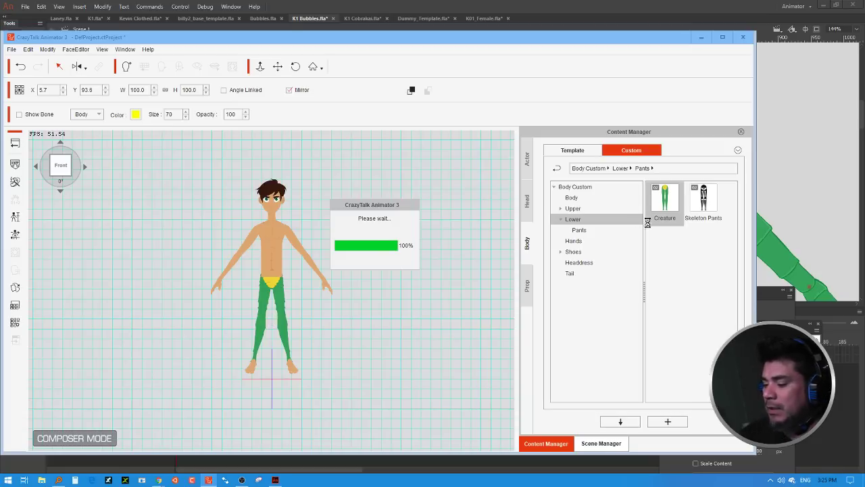
# Step: Try the custom K01 Crew Shirt and the Skull Shirt on the character in the Creature pants
pyautogui.click(575, 208)
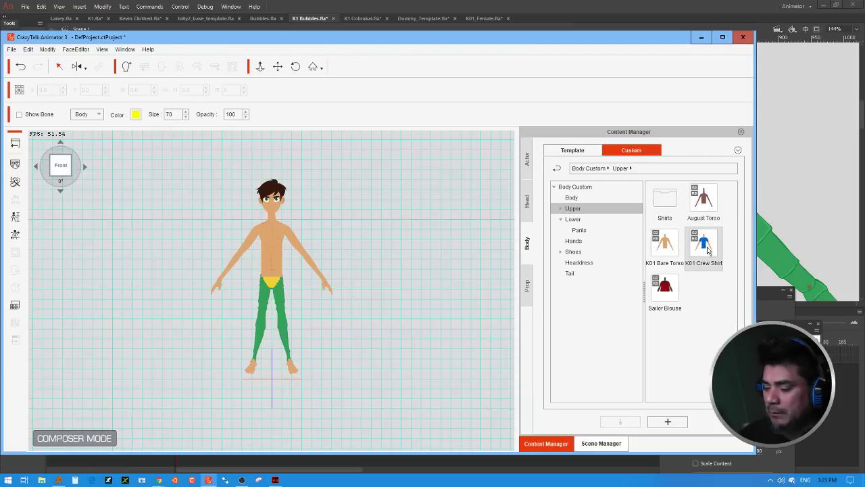
pyautogui.moveTo(706, 252); pyautogui.dragTo(270, 264)
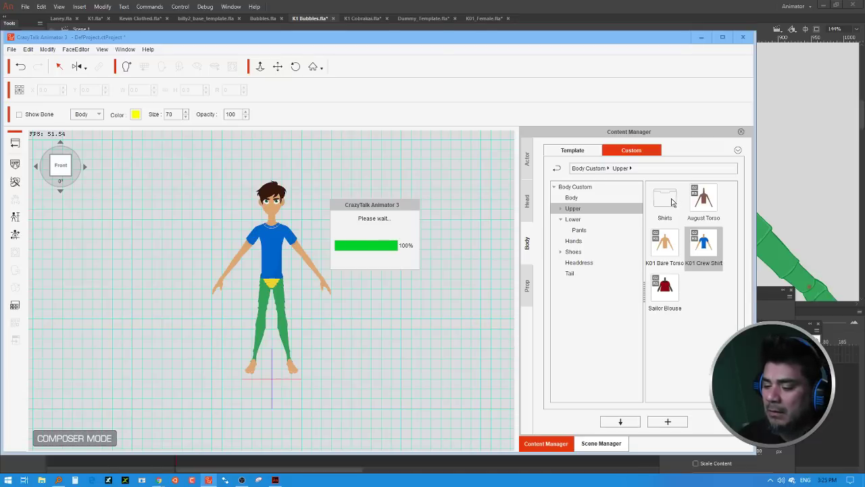
pyautogui.doubleClick(671, 201)
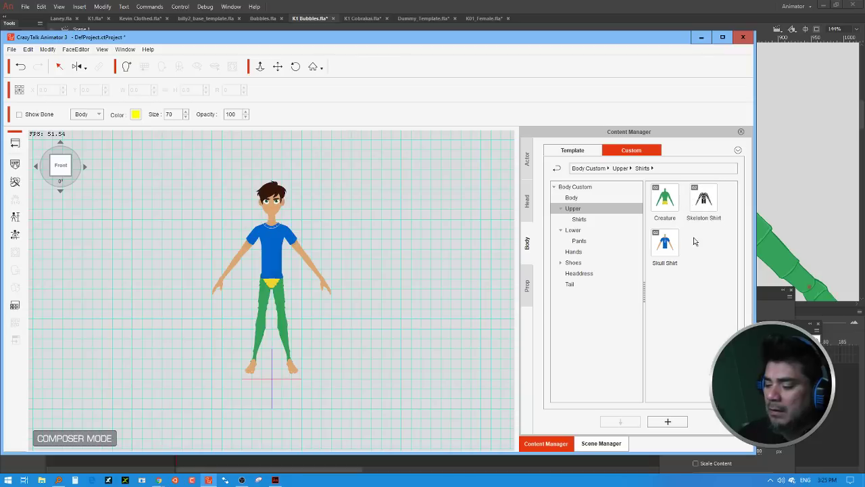
pyautogui.moveTo(665, 246); pyautogui.dragTo(271, 254)
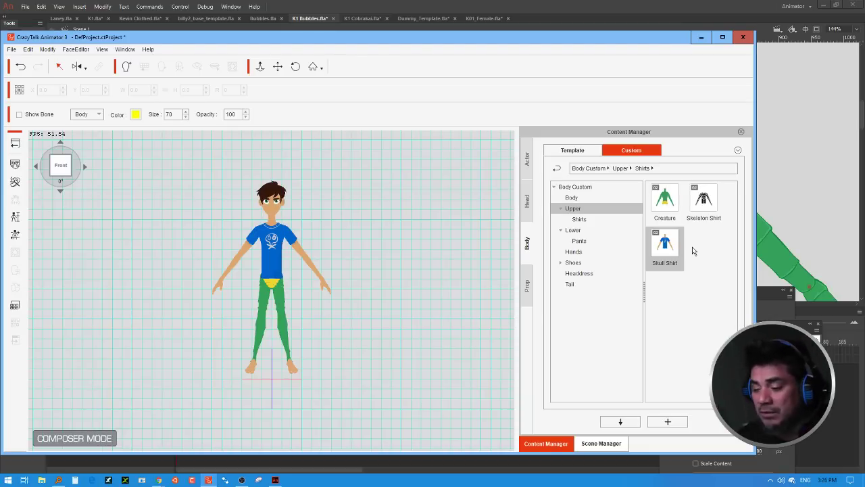
# Step: Apply the custom Skeleton Shirt to the character's upper body and the Dress Shoes to its feet
pyautogui.moveTo(701, 214); pyautogui.dragTo(275, 252)
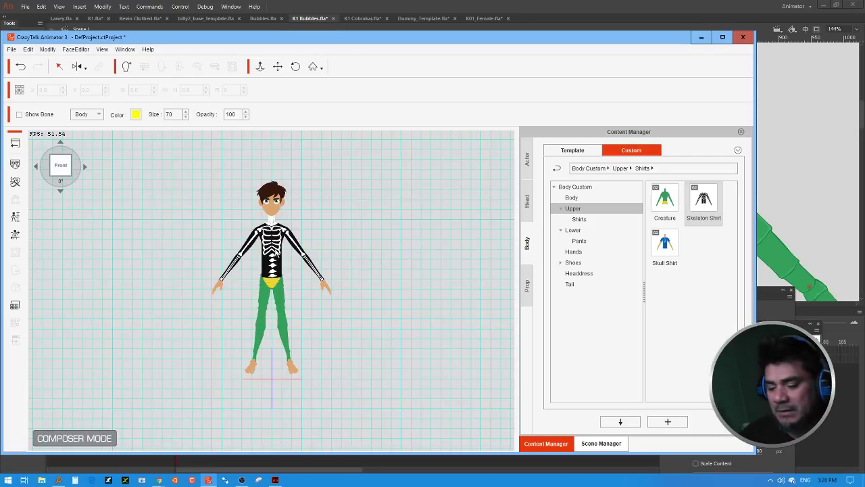
pyautogui.click(574, 285)
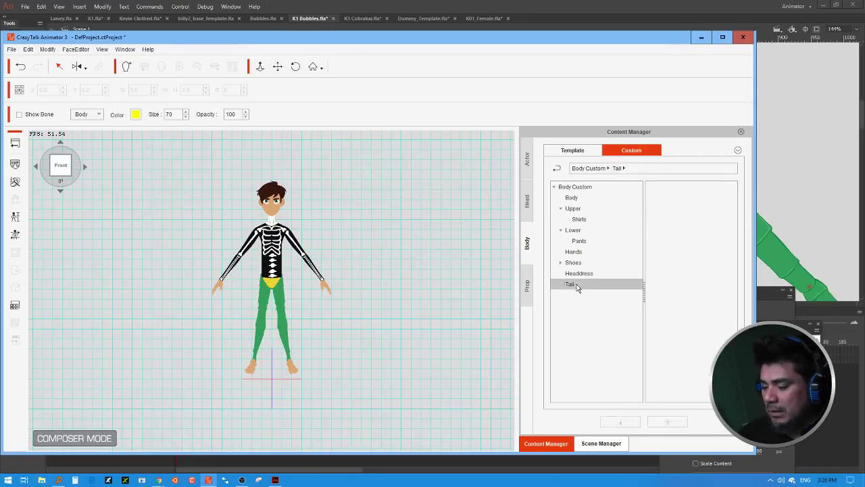
pyautogui.click(587, 263)
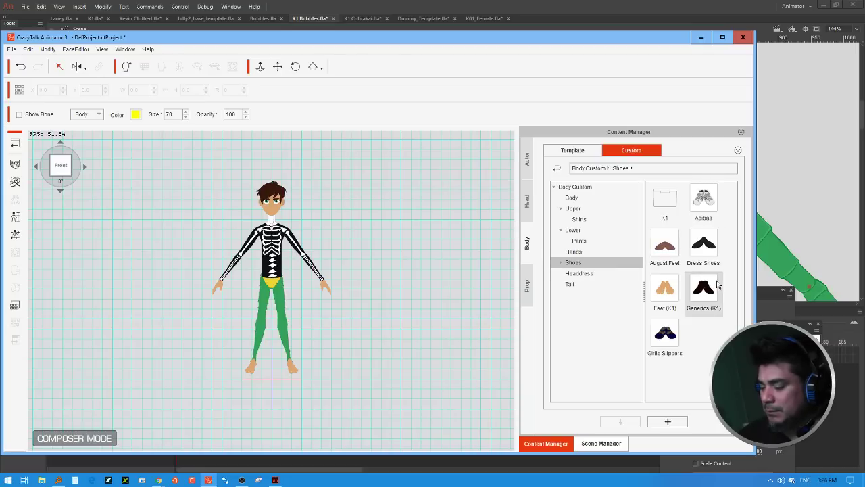
pyautogui.doubleClick(665, 198)
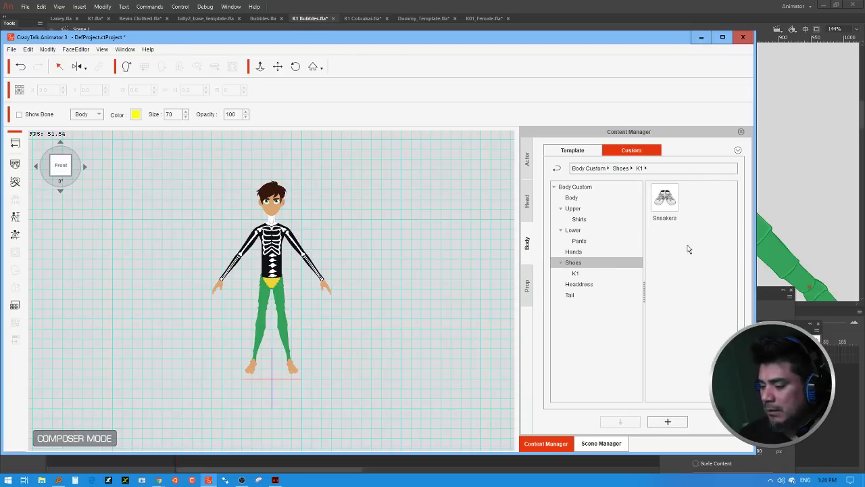
pyautogui.click(557, 168)
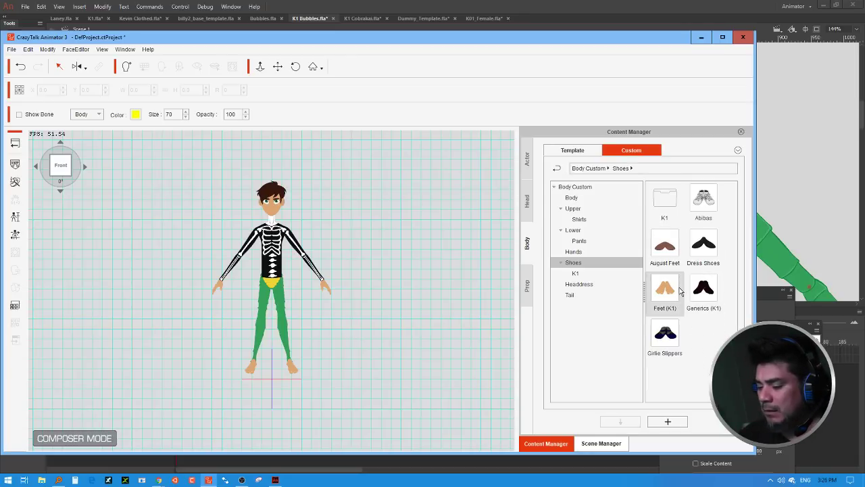
pyautogui.moveTo(708, 249); pyautogui.dragTo(279, 286)
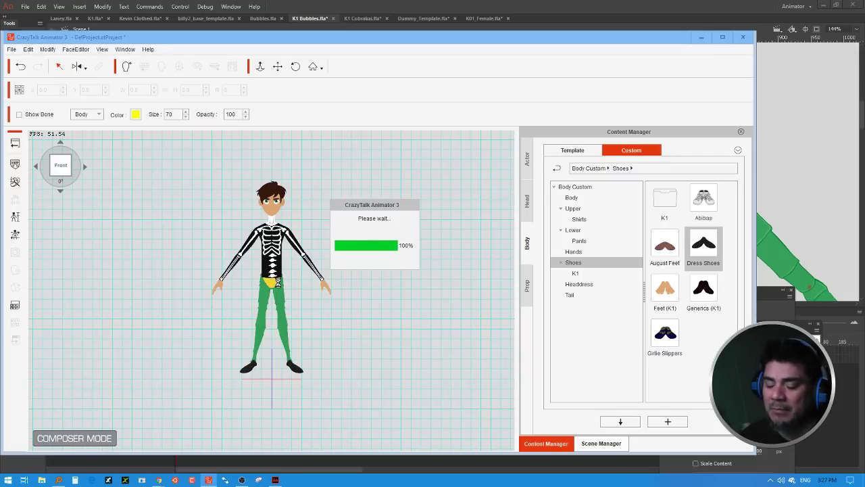
# Step: Reposition the joint mask of the left foot where the Creature leg meets the dress shoe
pyautogui.click(302, 371)
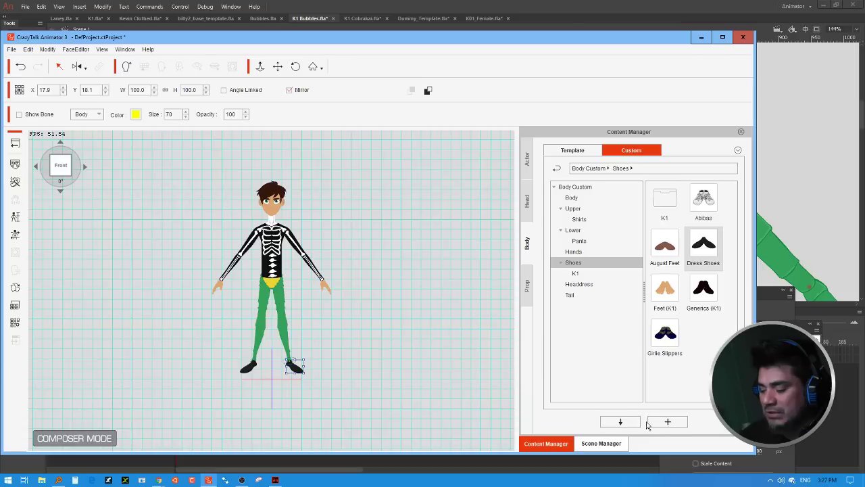
pyautogui.click(607, 444)
pyautogui.click(668, 150)
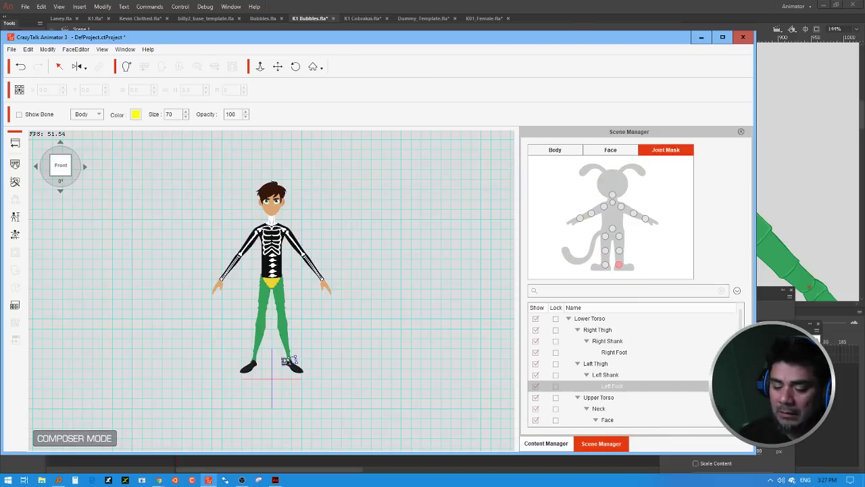
pyautogui.click(260, 67)
pyautogui.moveTo(340, 392); pyautogui.dragTo(327, 140)
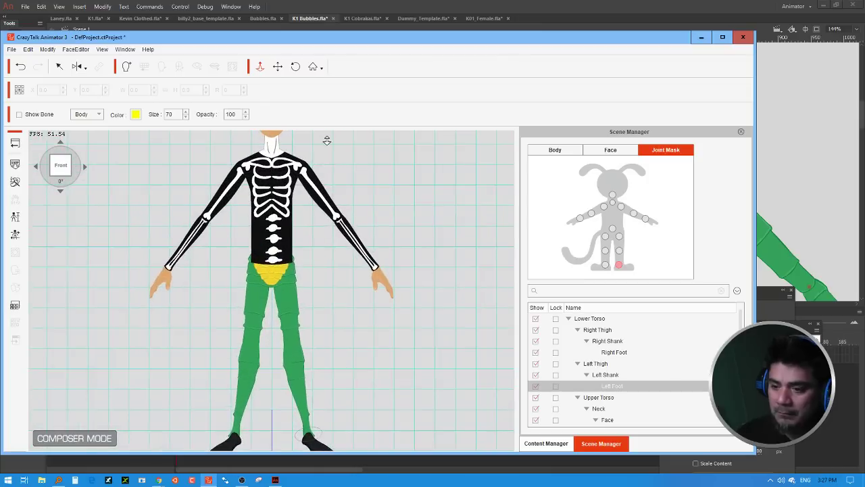
pyautogui.click(278, 66)
pyautogui.moveTo(380, 386); pyautogui.dragTo(365, 304)
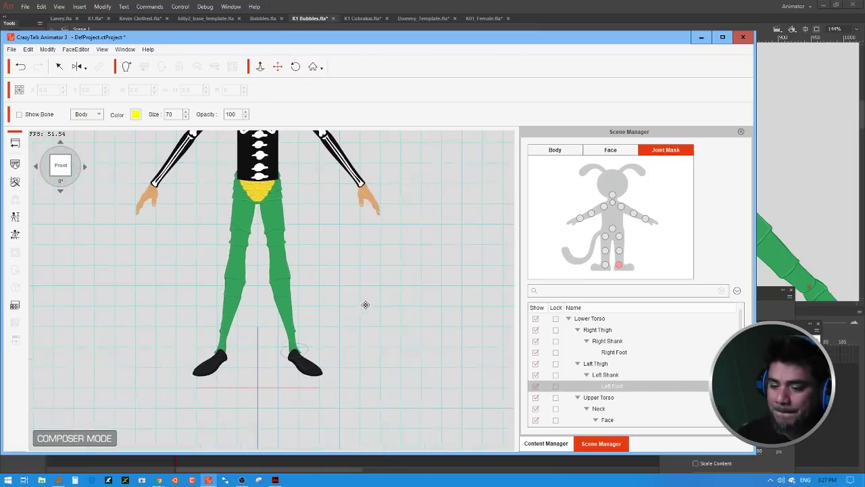
pyautogui.click(619, 265)
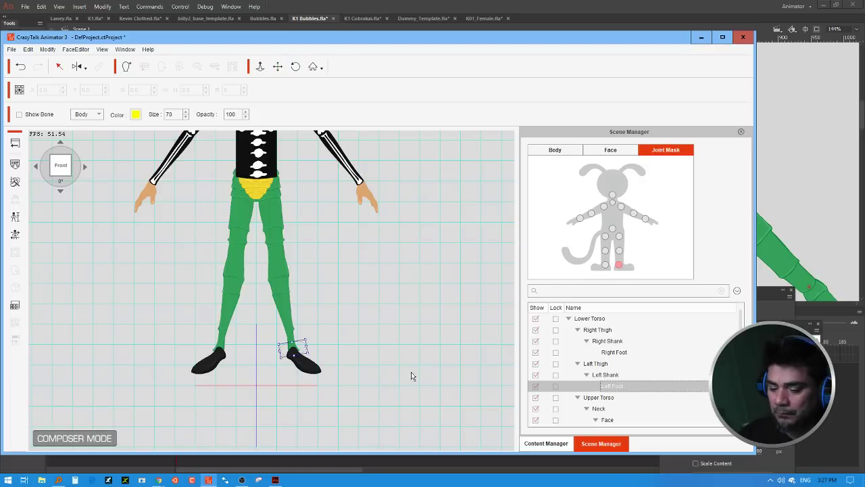
pyautogui.click(300, 336)
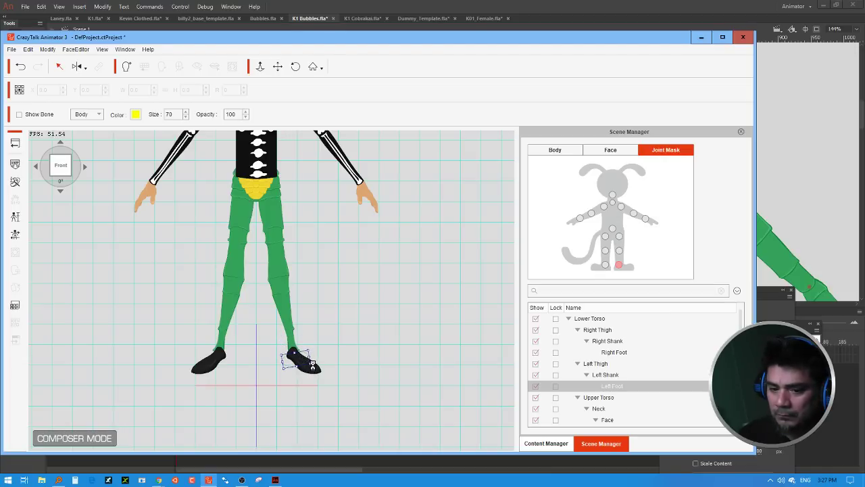
pyautogui.click(310, 352)
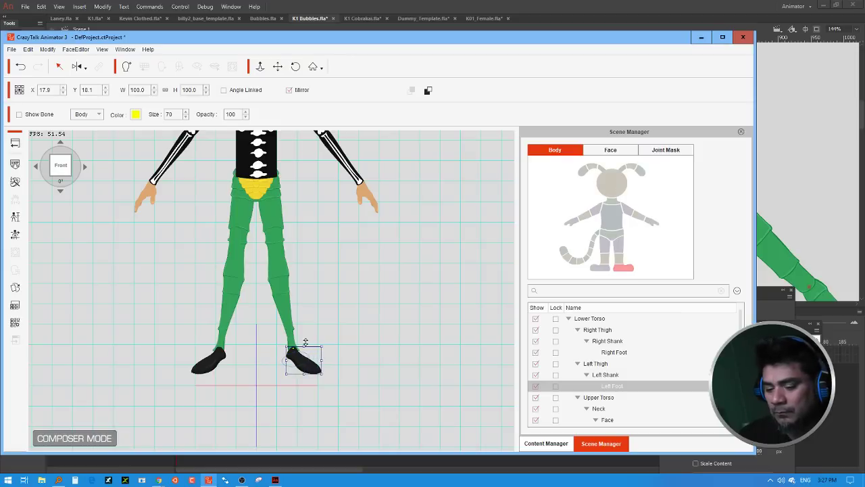
pyautogui.click(290, 336)
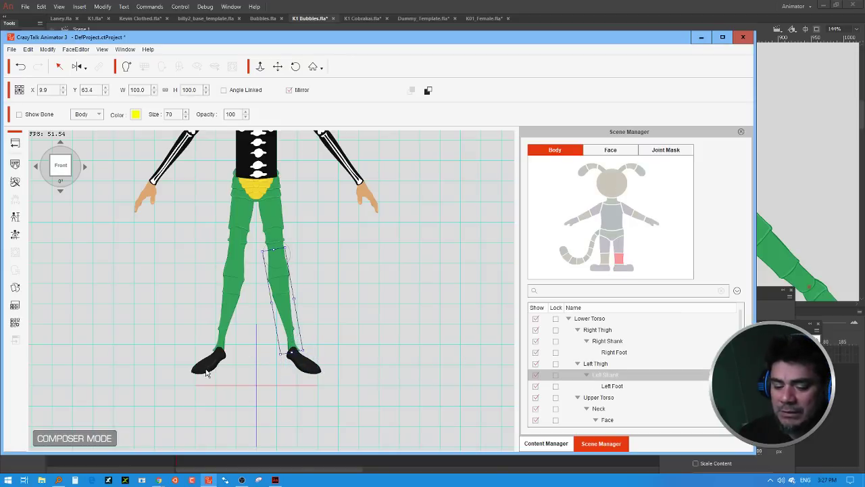
# Step: Move the right foot's joint mask up onto the ankle above the shoe and return to the stage
pyautogui.click(208, 372)
pyautogui.click(666, 152)
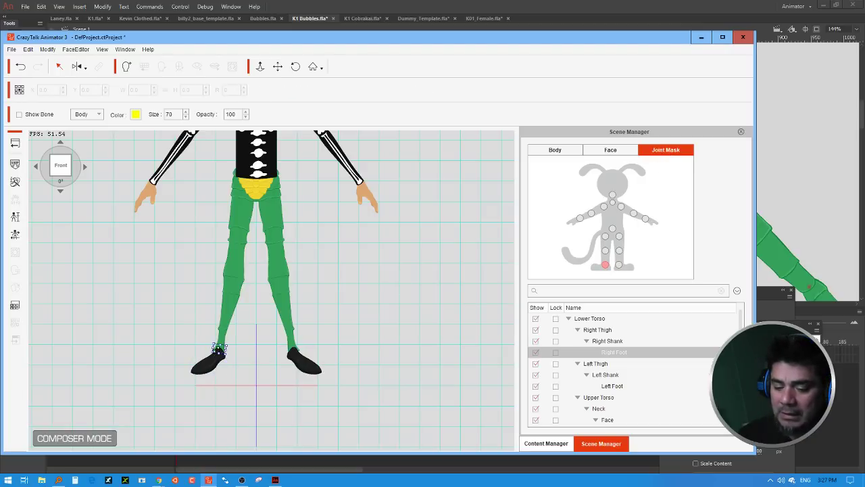
pyautogui.click(219, 349)
pyautogui.click(659, 152)
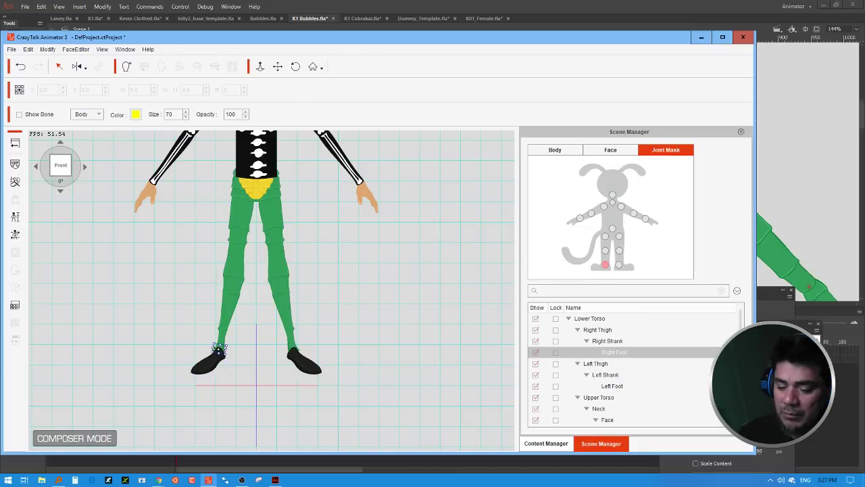
pyautogui.click(260, 67)
pyautogui.scroll(2, 258, 309)
pyautogui.scroll(2, 259, 309)
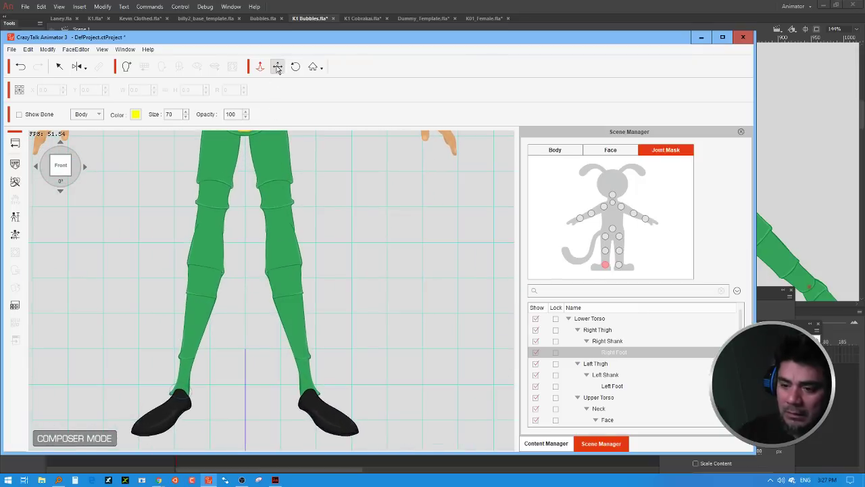
pyautogui.click(605, 265)
pyautogui.moveTo(188, 392); pyautogui.dragTo(195, 382)
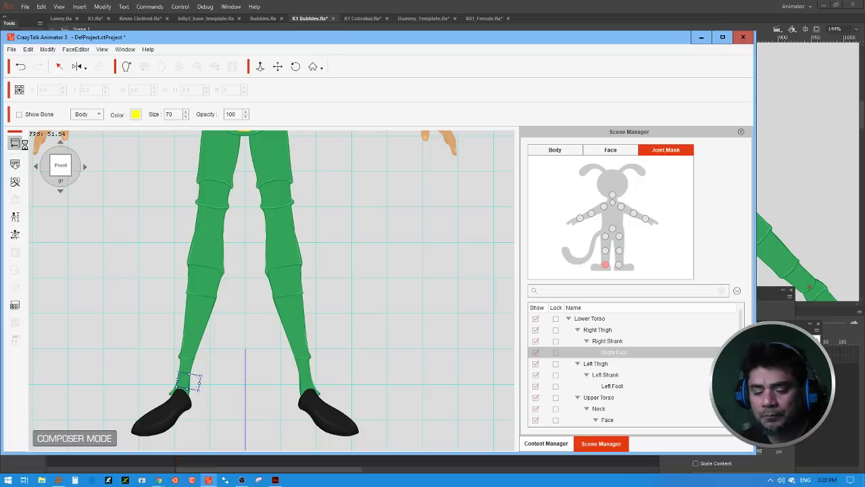
pyautogui.click(24, 145)
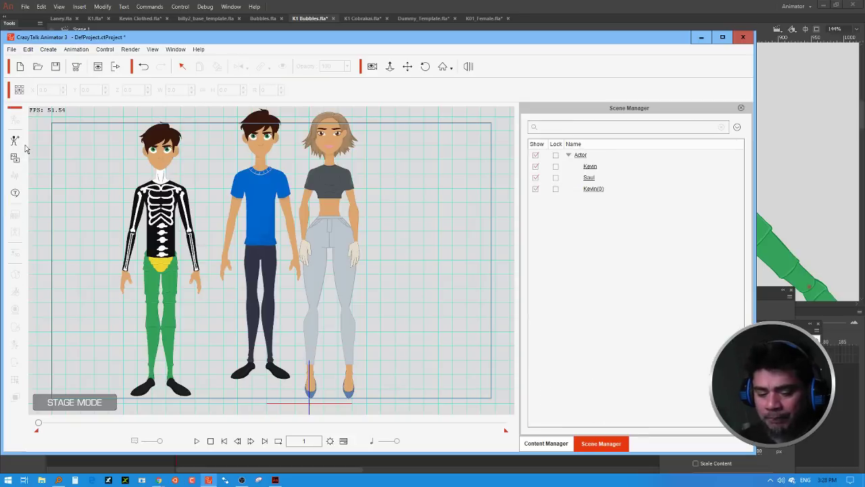
# Step: In the Runtime Composer, move the dressed character's left foot joint mask to about X -94.0, Y 20.9 and deactivate it
pyautogui.click(181, 391)
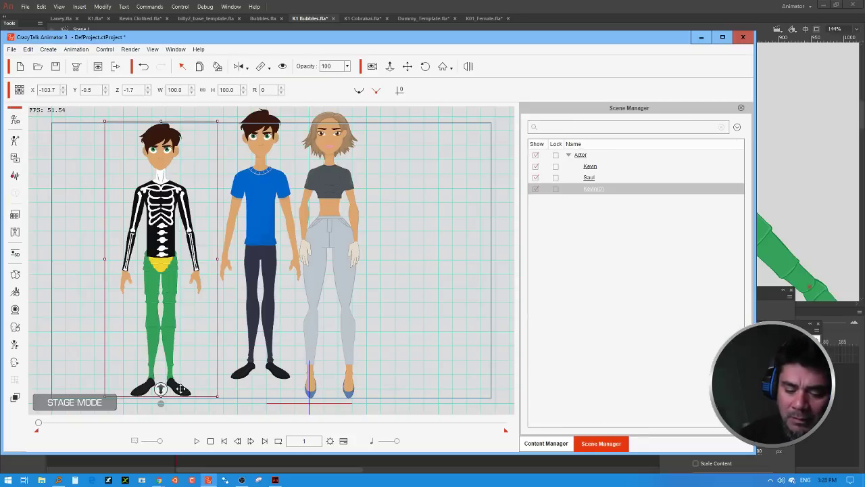
pyautogui.click(15, 231)
pyautogui.click(521, 255)
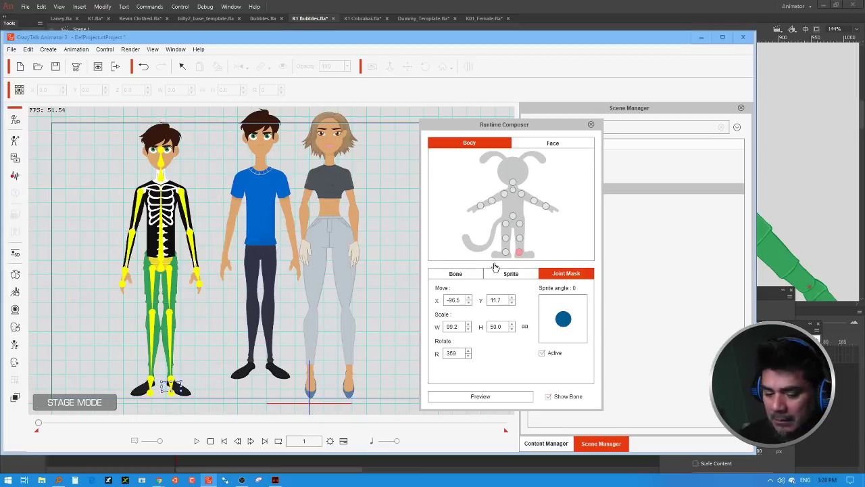
pyautogui.moveTo(175, 385)
pyautogui.mouseDown()
pyautogui.moveTo(183, 372)
pyautogui.moveTo(171, 371)
pyautogui.mouseUp()
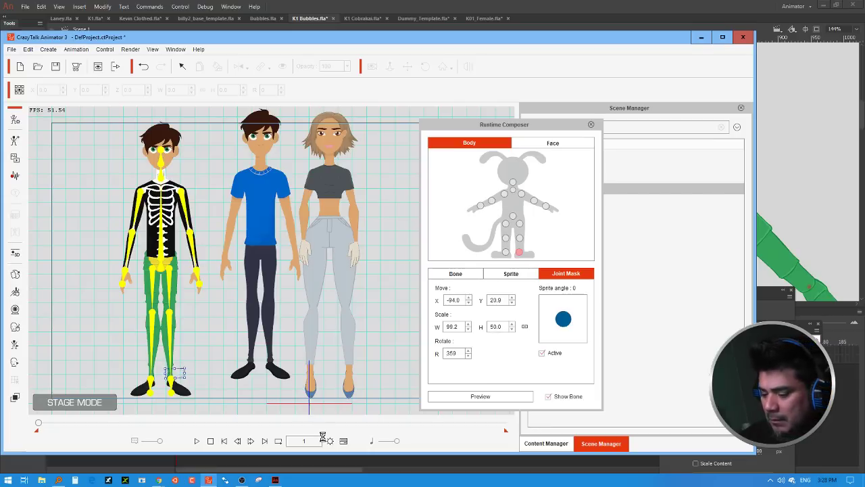
pyautogui.click(541, 352)
pyautogui.click(455, 273)
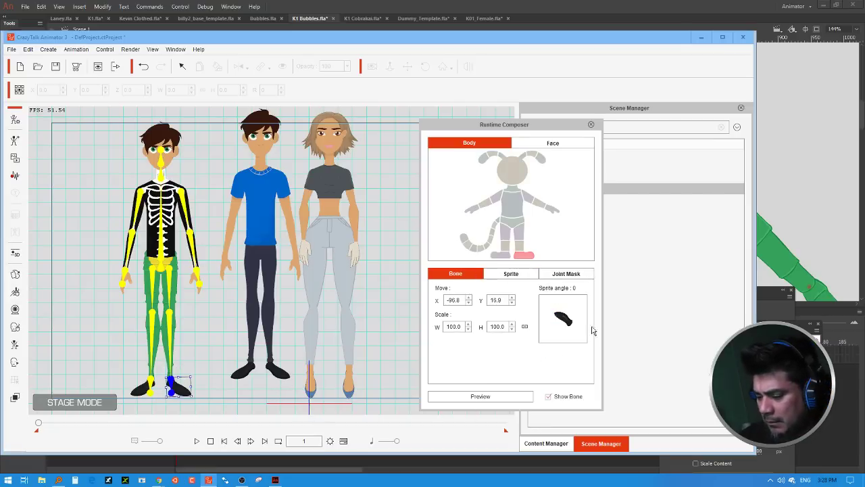
pyautogui.click(181, 66)
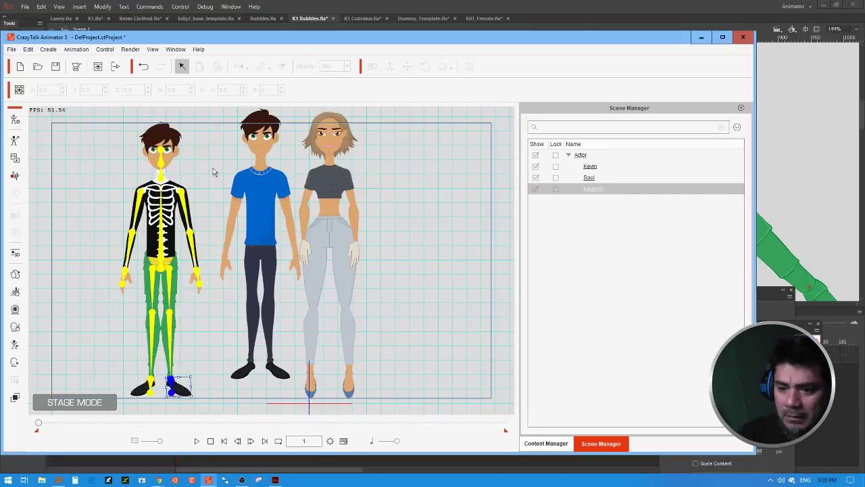
# Step: Nudge the character in the skeleton shirt to about X -103.4, Y 0.4 on the stage
pyautogui.moveTo(201, 354); pyautogui.dragTo(201, 353)
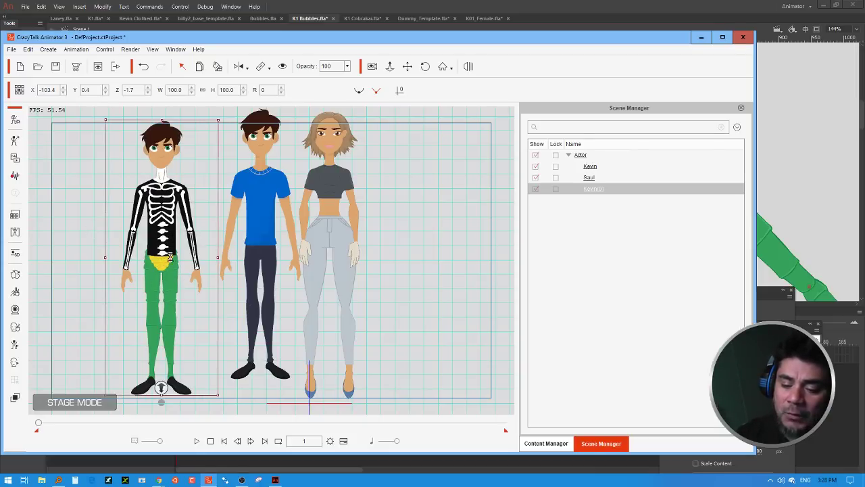
pyautogui.click(32, 399)
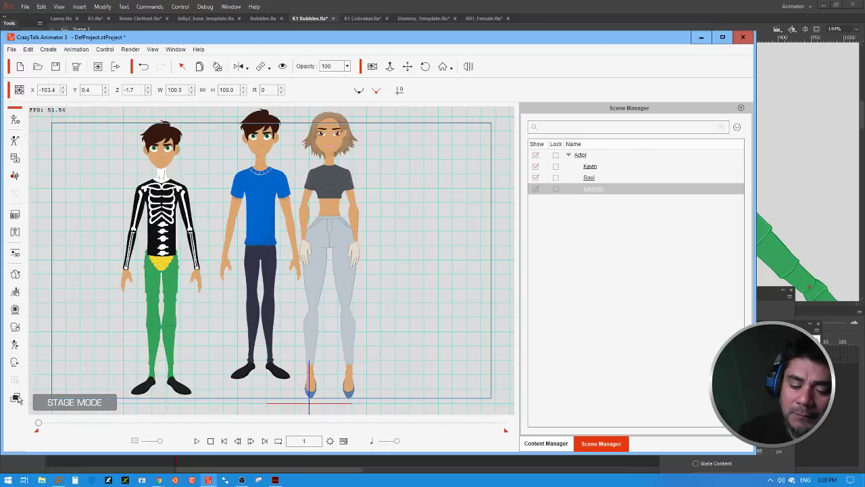
pyautogui.click(17, 398)
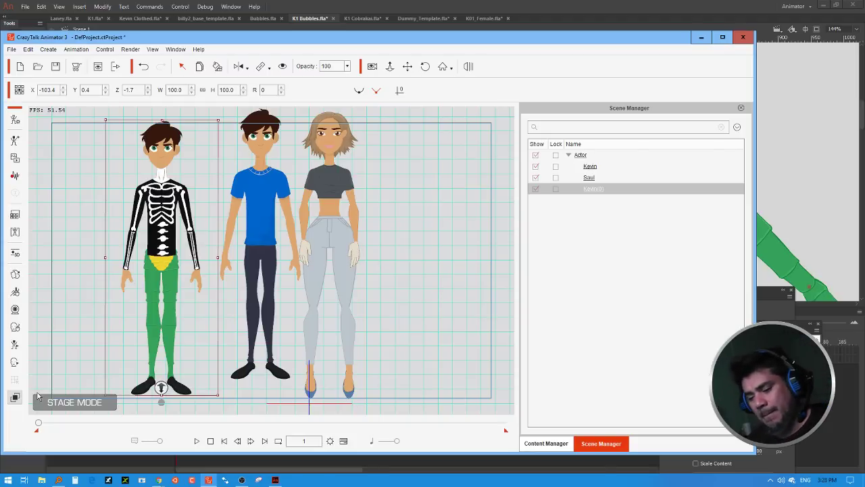
# Step: Use the Layer Editor to try placing the hips of the skeleton-shirt character in front of the torso, with the torso layer behind
pyautogui.click(551, 444)
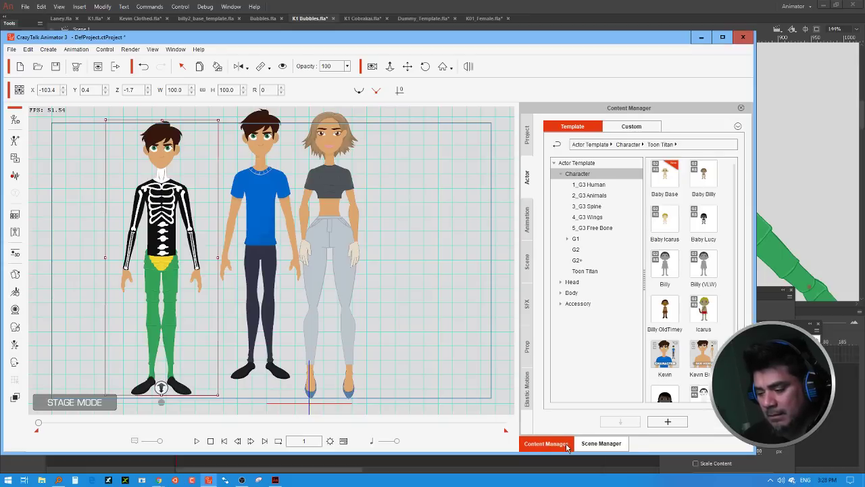
pyautogui.click(16, 398)
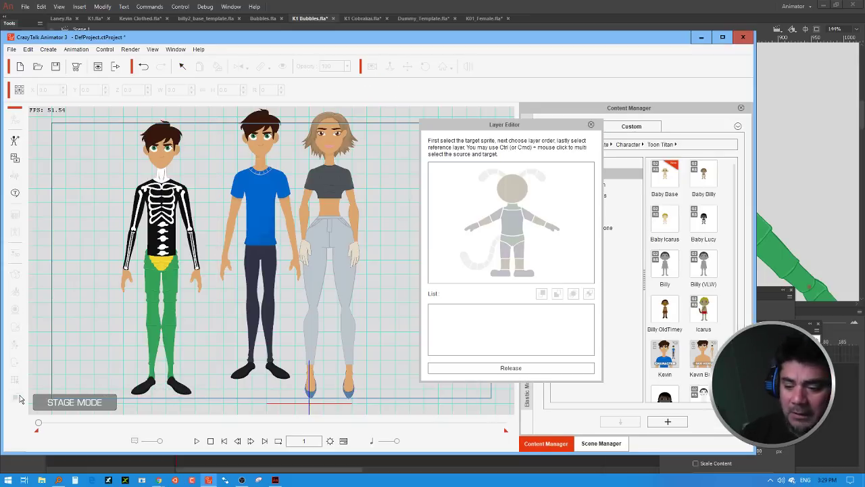
pyautogui.moveTo(487, 126); pyautogui.dragTo(460, 113)
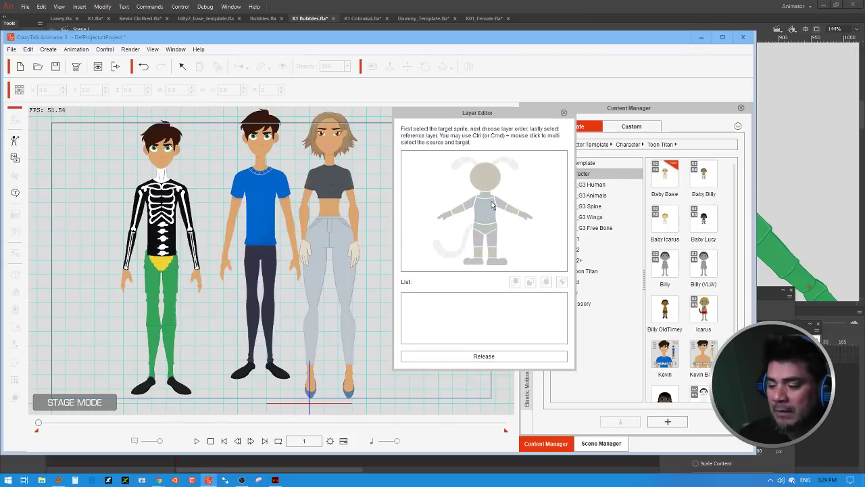
pyautogui.click(492, 235)
pyautogui.click(515, 281)
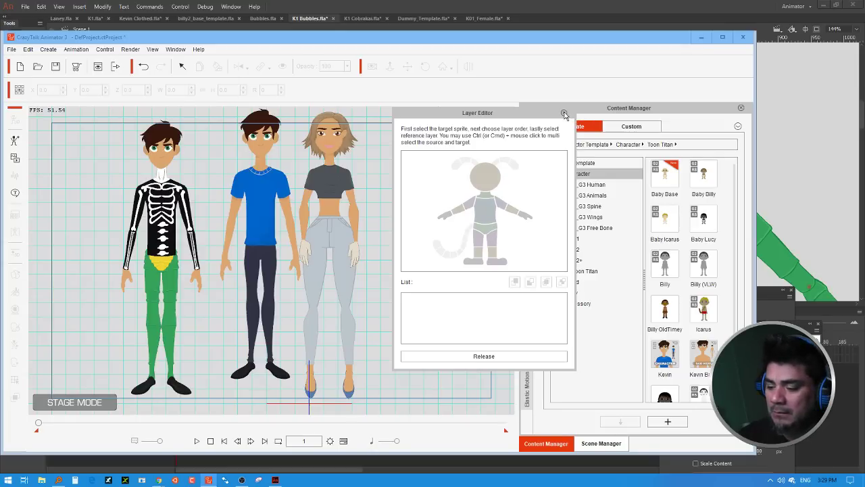
pyautogui.click(489, 215)
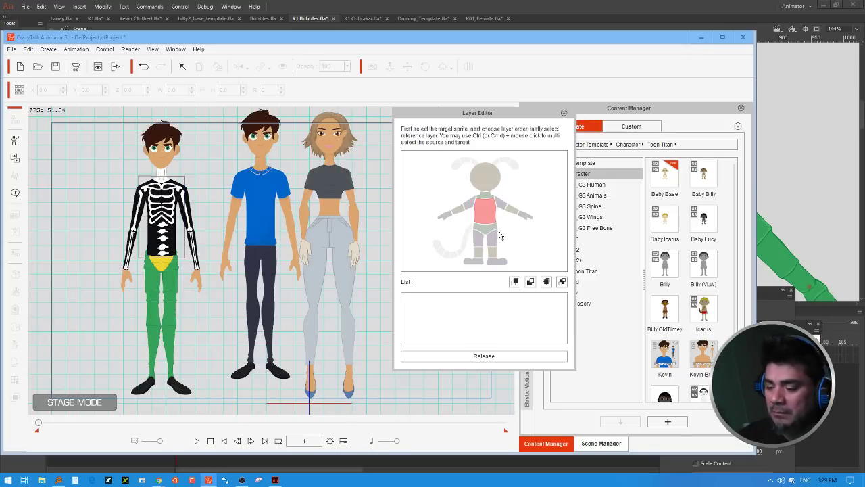
pyautogui.click(530, 281)
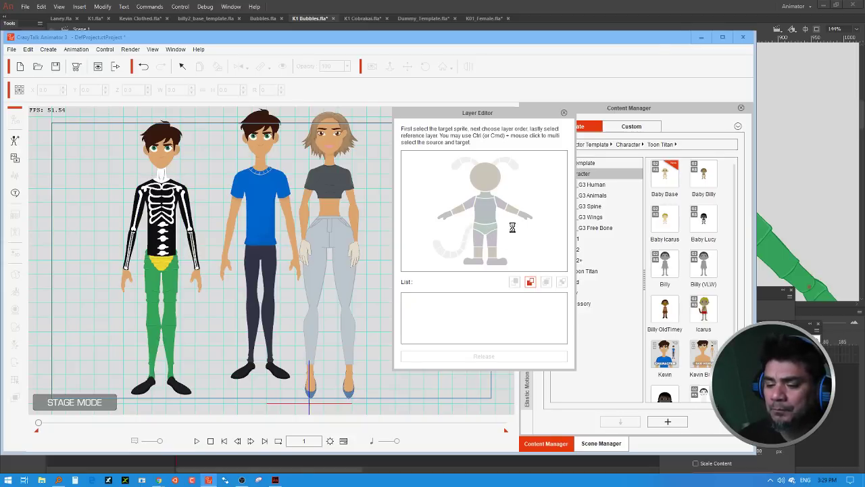
pyautogui.click(564, 112)
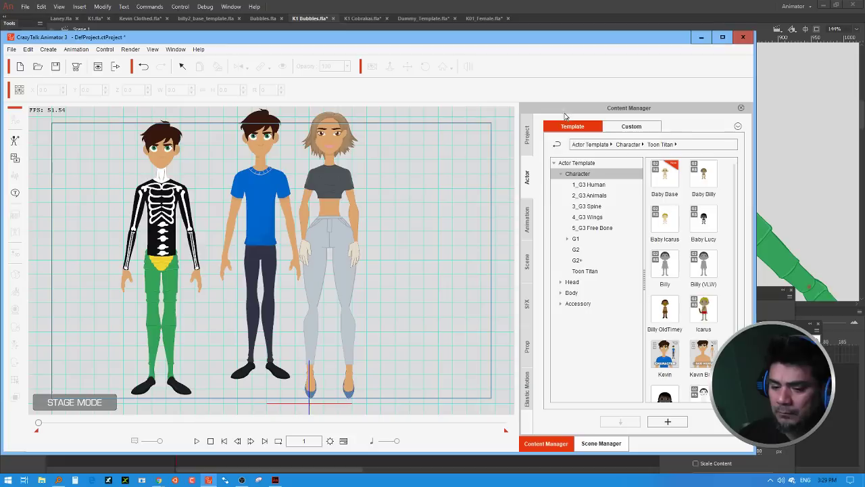
# Step: In the Runtime Composer, move the skeleton-shirt character's waist joint mask up the torso to about X -103.6, Y 128.3, and return to the stage
pyautogui.click(171, 249)
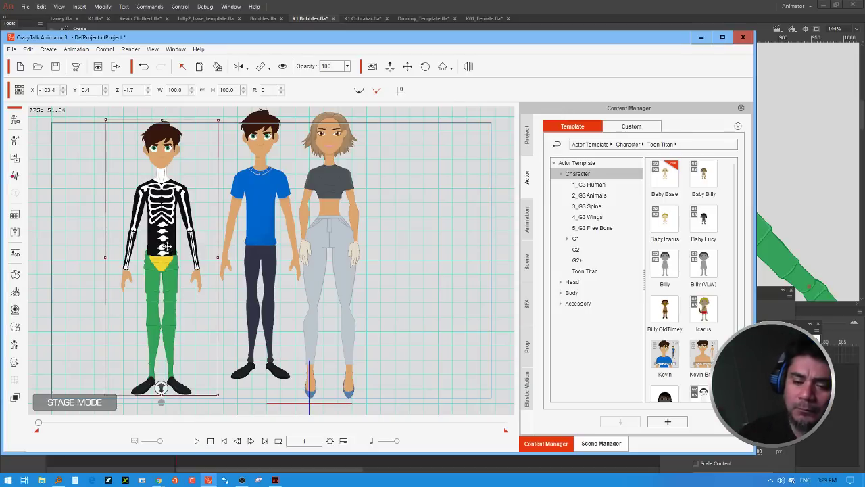
pyautogui.click(15, 231)
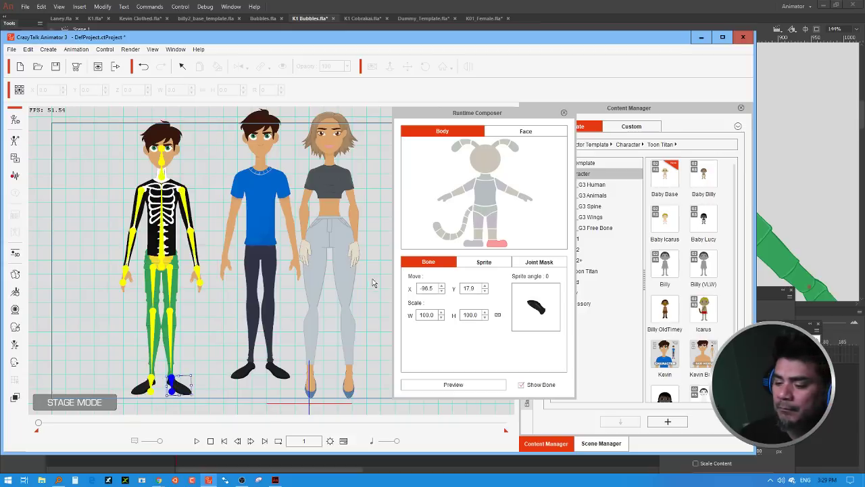
pyautogui.click(485, 213)
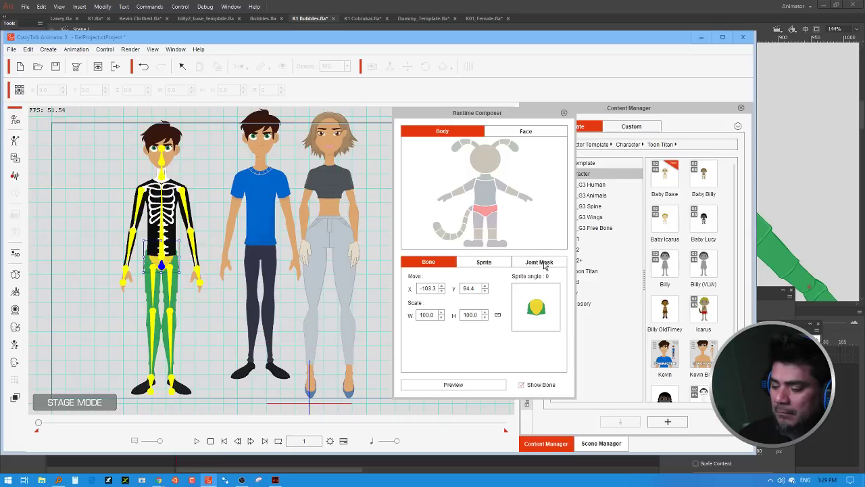
pyautogui.click(483, 262)
pyautogui.click(445, 265)
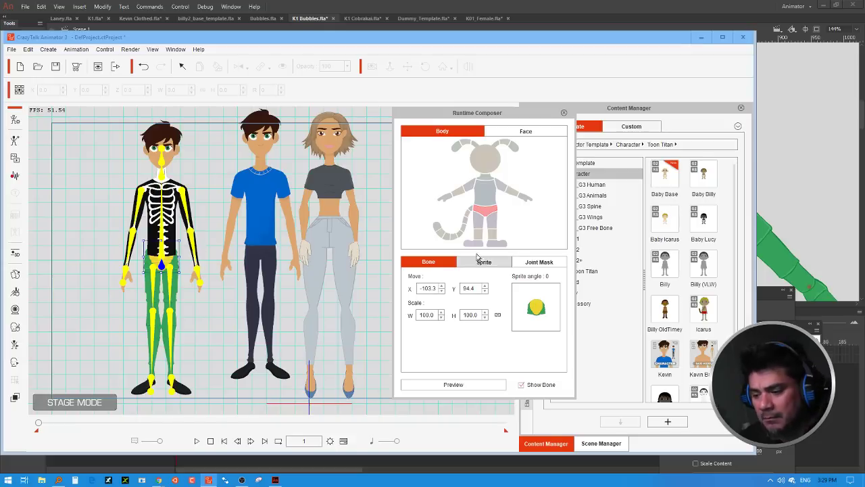
pyautogui.click(485, 192)
pyautogui.click(538, 262)
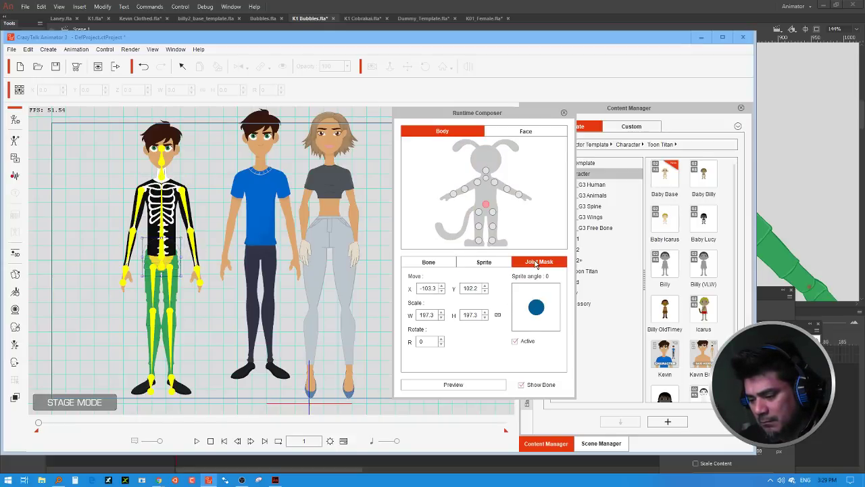
pyautogui.moveTo(171, 257); pyautogui.dragTo(170, 212)
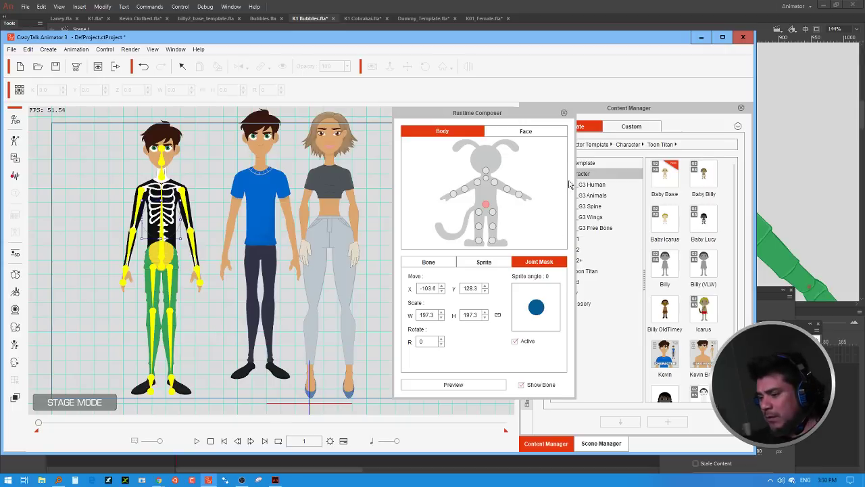
pyautogui.click(566, 115)
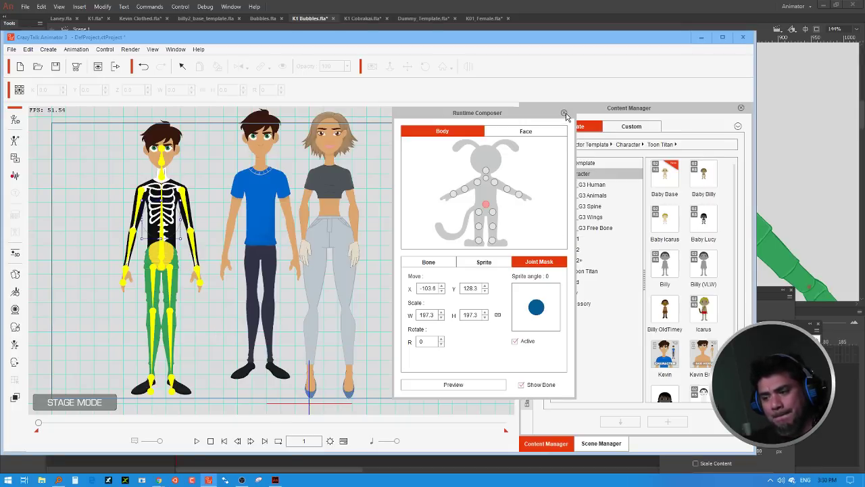
pyautogui.click(565, 114)
pyautogui.click(437, 193)
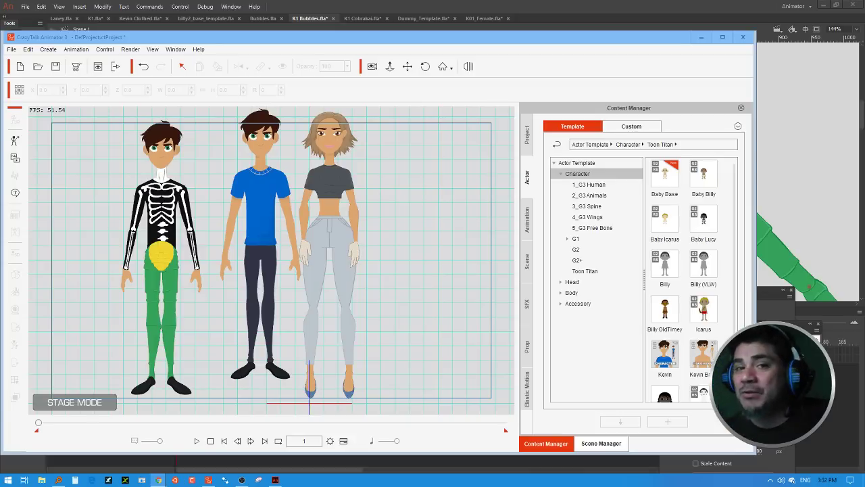
# Step: Switch to Adobe Animate to view the K1 Bubbles artwork, and return to CrazyTalk Animator
pyautogui.click(614, 13)
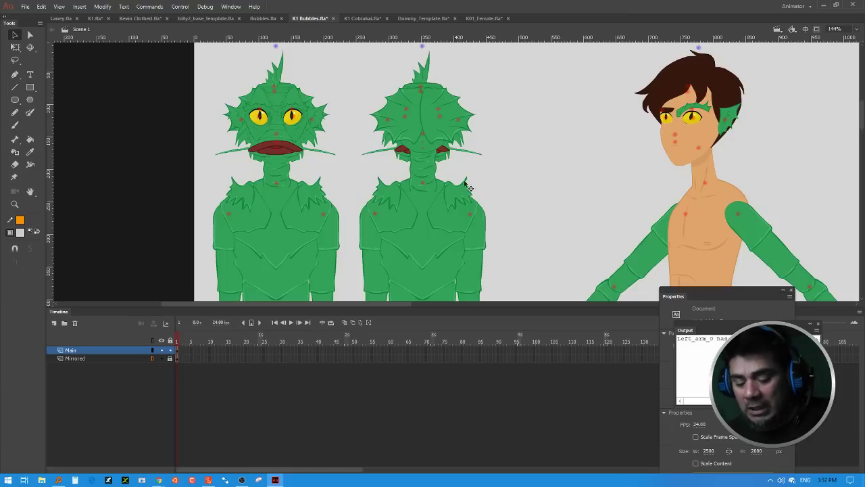
pyautogui.click(275, 480)
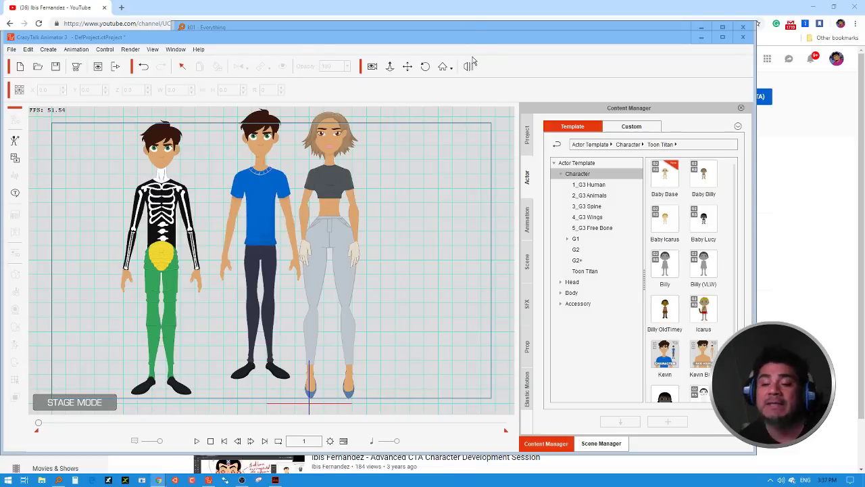
pyautogui.click(476, 230)
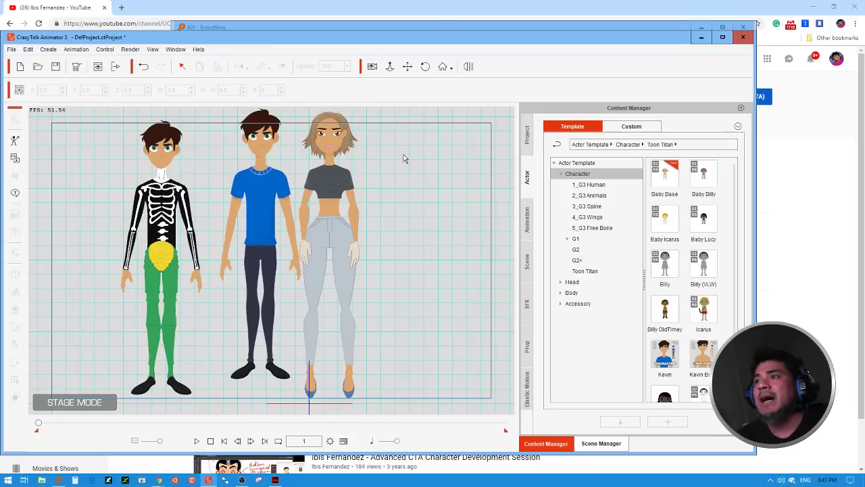
pyautogui.click(229, 482)
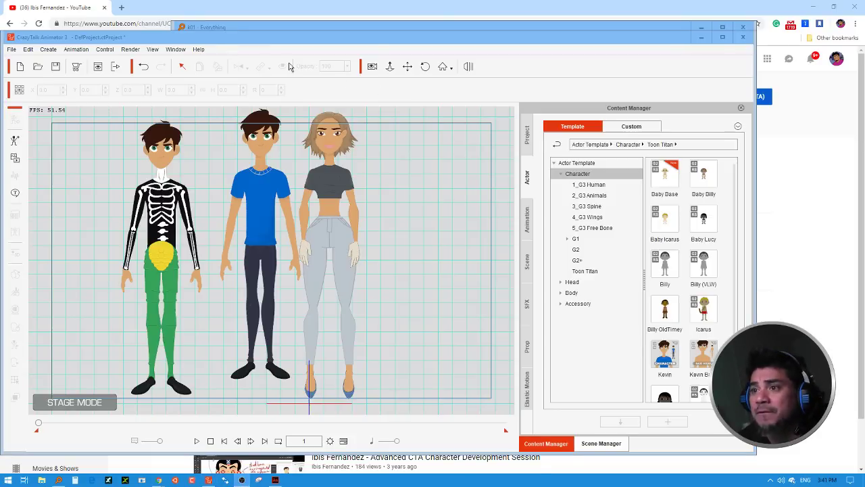